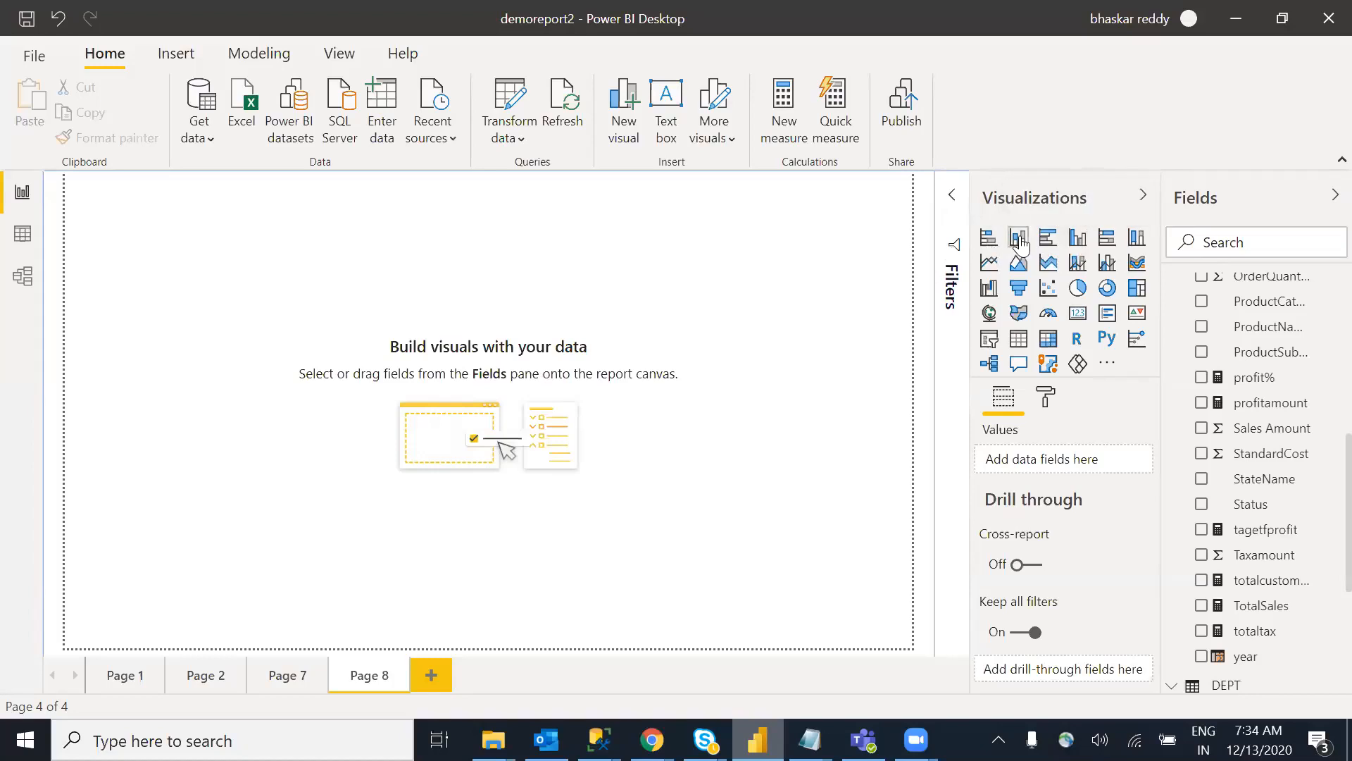
Step: Insert a clustered column chart on the page with CountryName on the axis and TotalSales as values
left_click(1077, 237)
left_click_drag(205, 321, 667, 484)
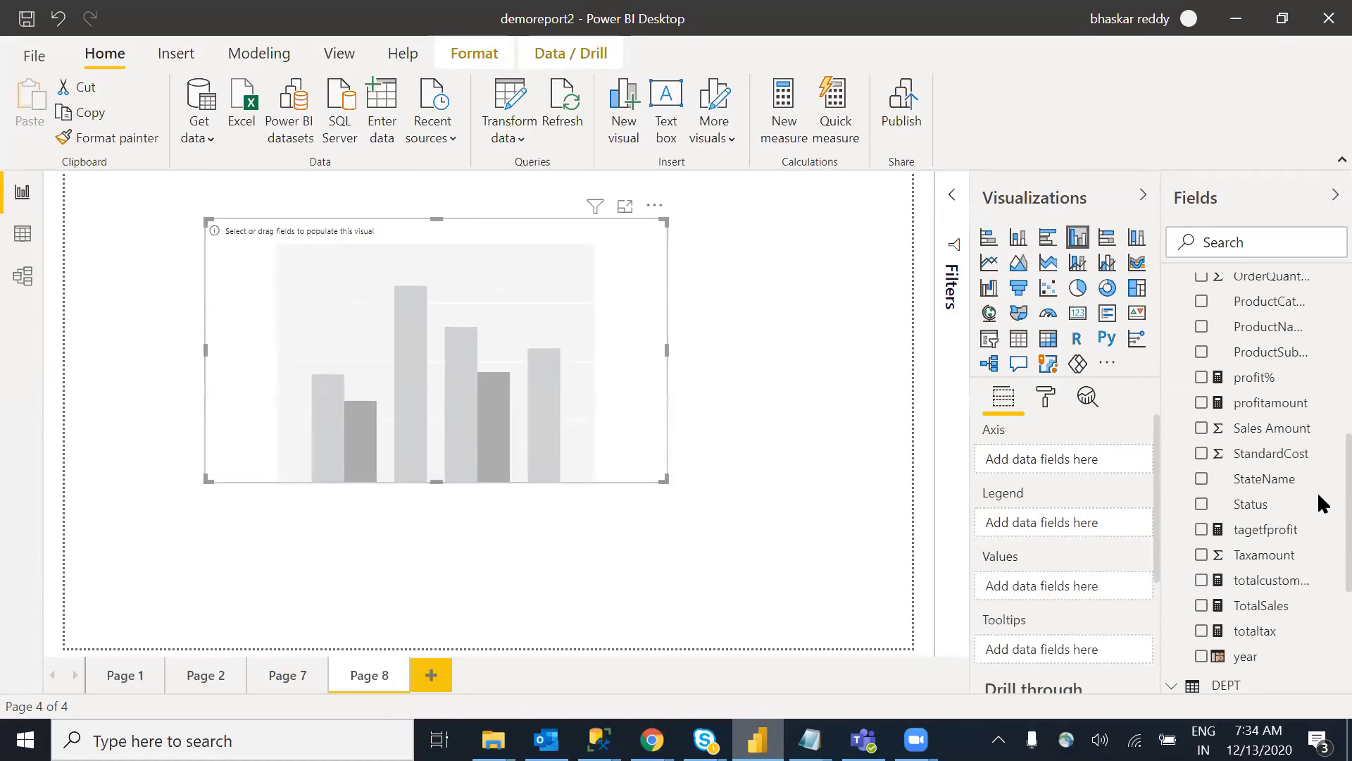
scroll(1319, 410, "up", 4)
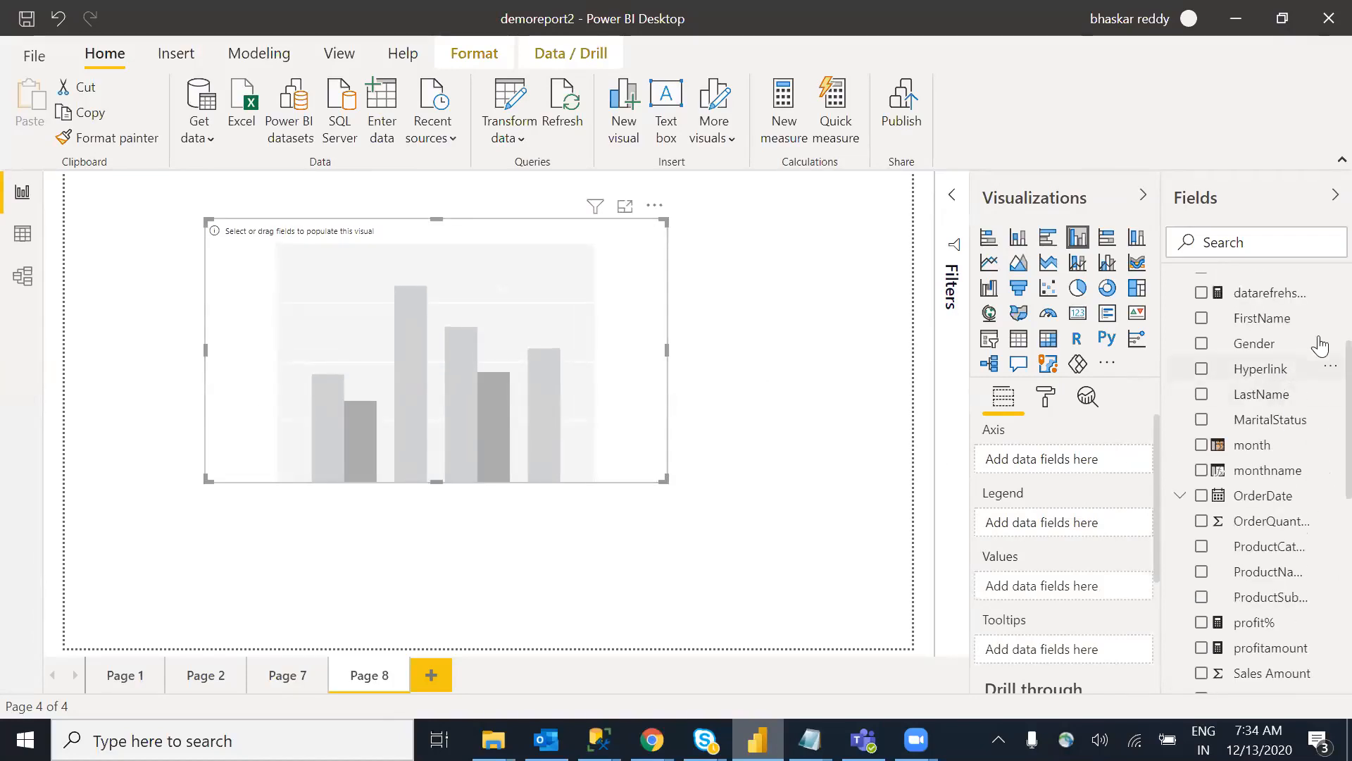
scroll(1319, 366, "up", 3)
left_click_drag(1266, 421, 1049, 464)
scroll(1317, 316, "down", 5)
scroll(1317, 462, "down", 3)
left_click_drag(1255, 625, 1046, 595)
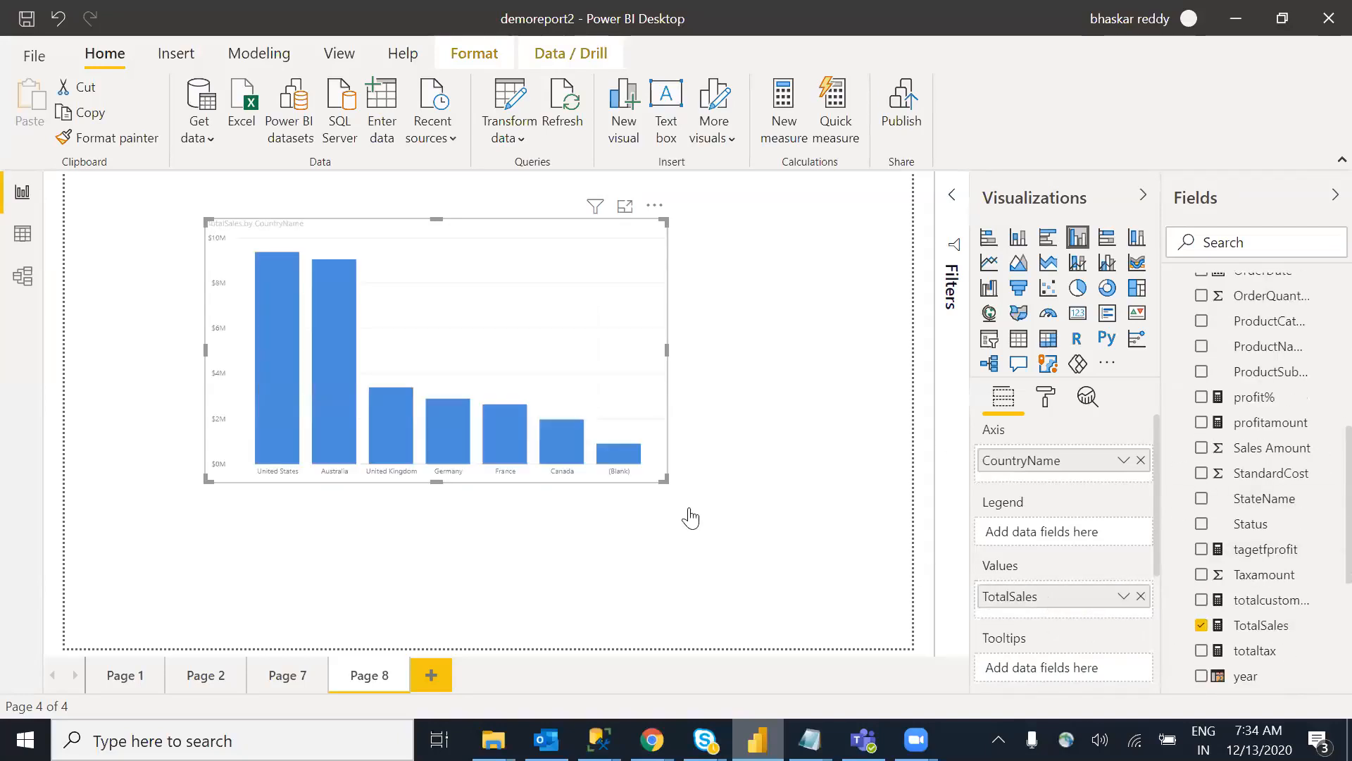
Step: Sort the column chart by CountryName
left_click(655, 209)
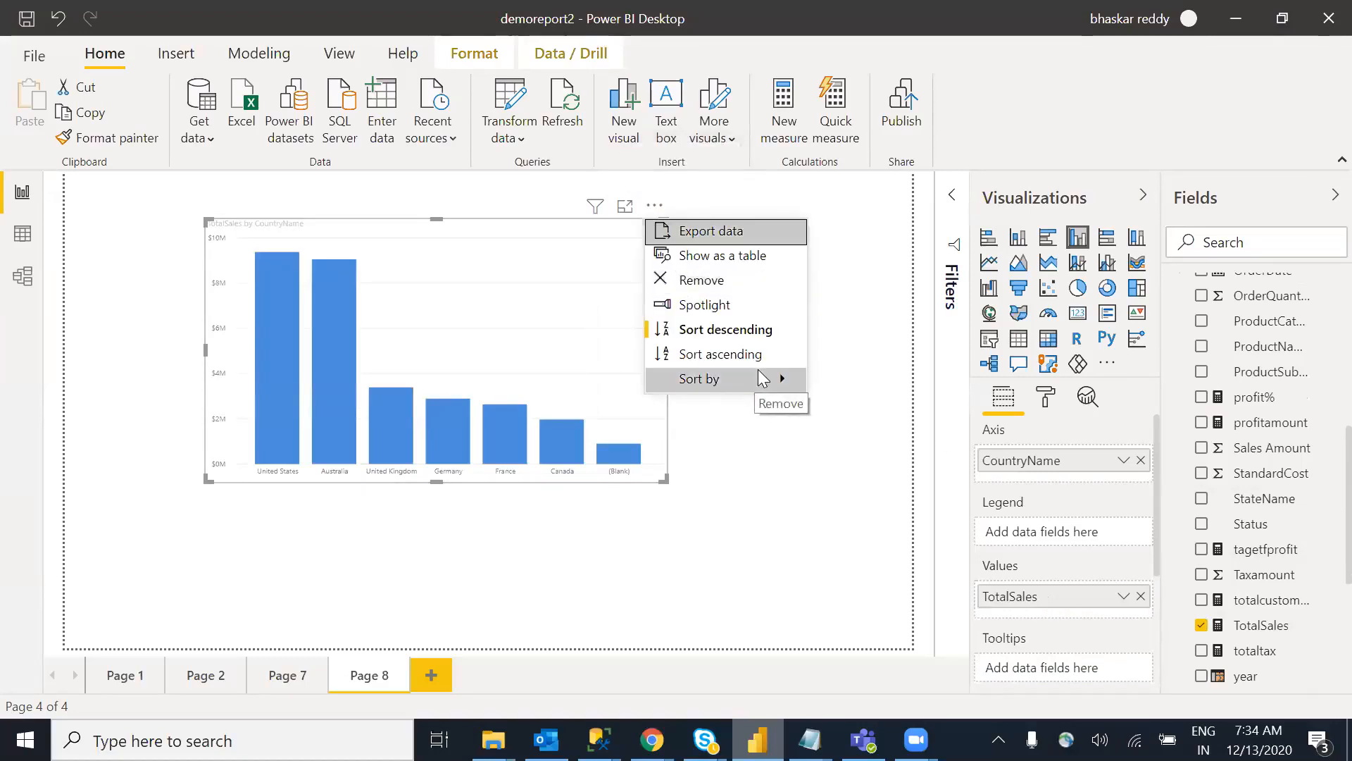
mouse_move(768, 378)
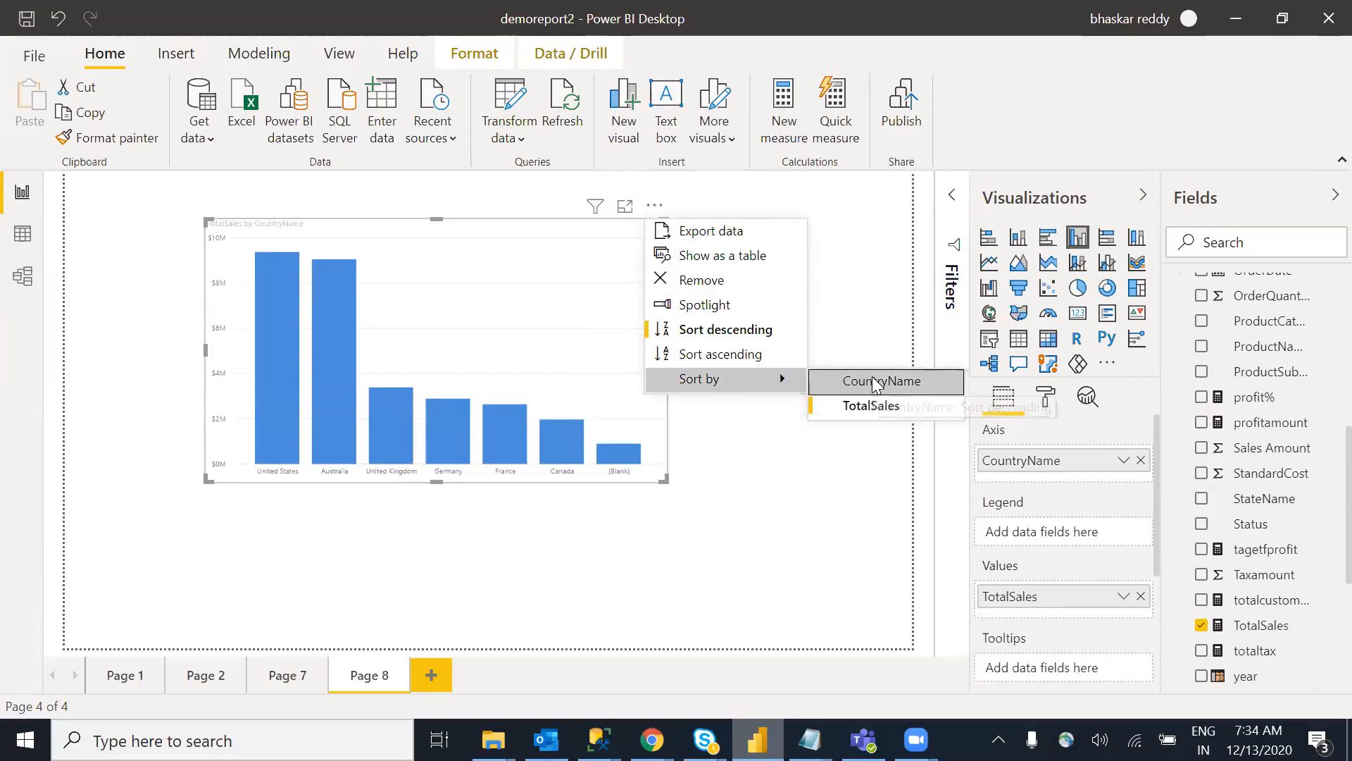
left_click(874, 381)
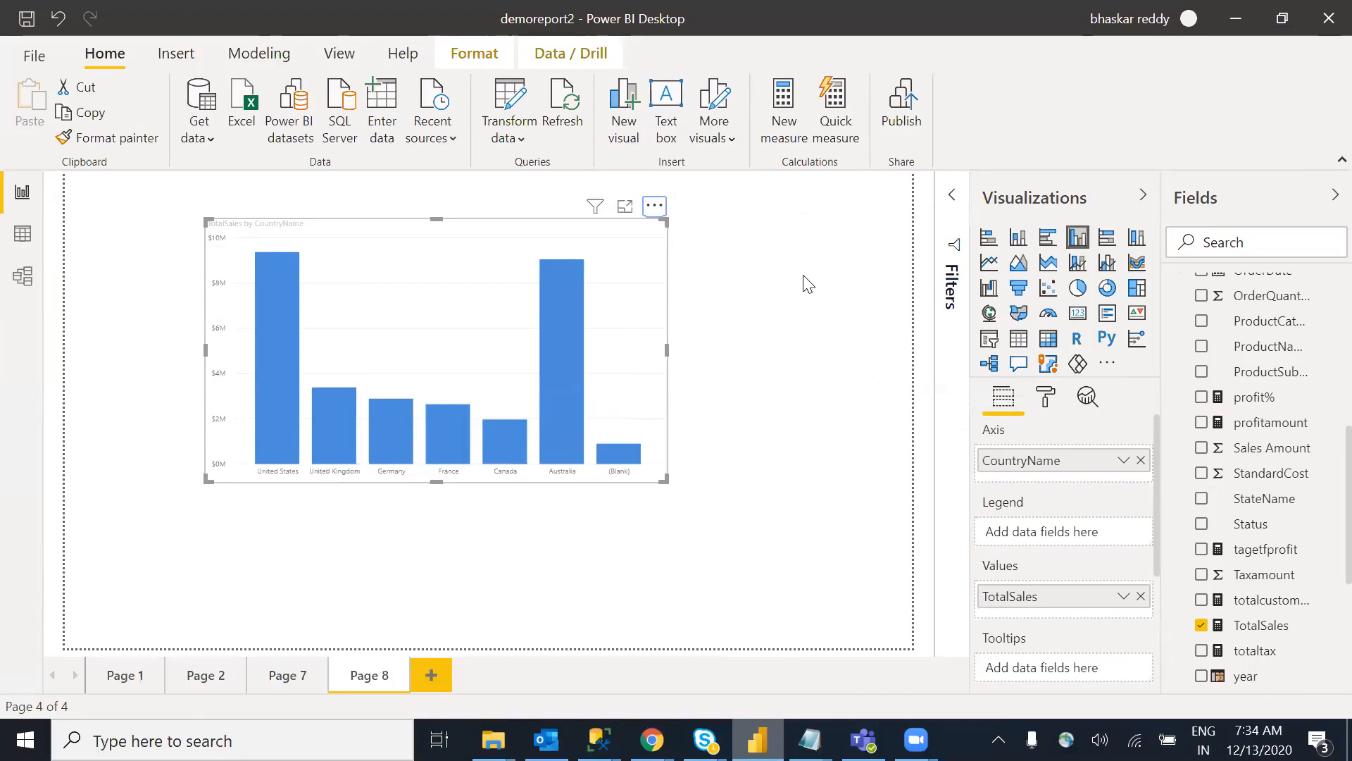
left_click_drag(204, 570, 193, 620)
left_click_drag(240, 546, 237, 458)
left_click_drag(295, 564, 294, 494)
left_click_drag(329, 440, 326, 498)
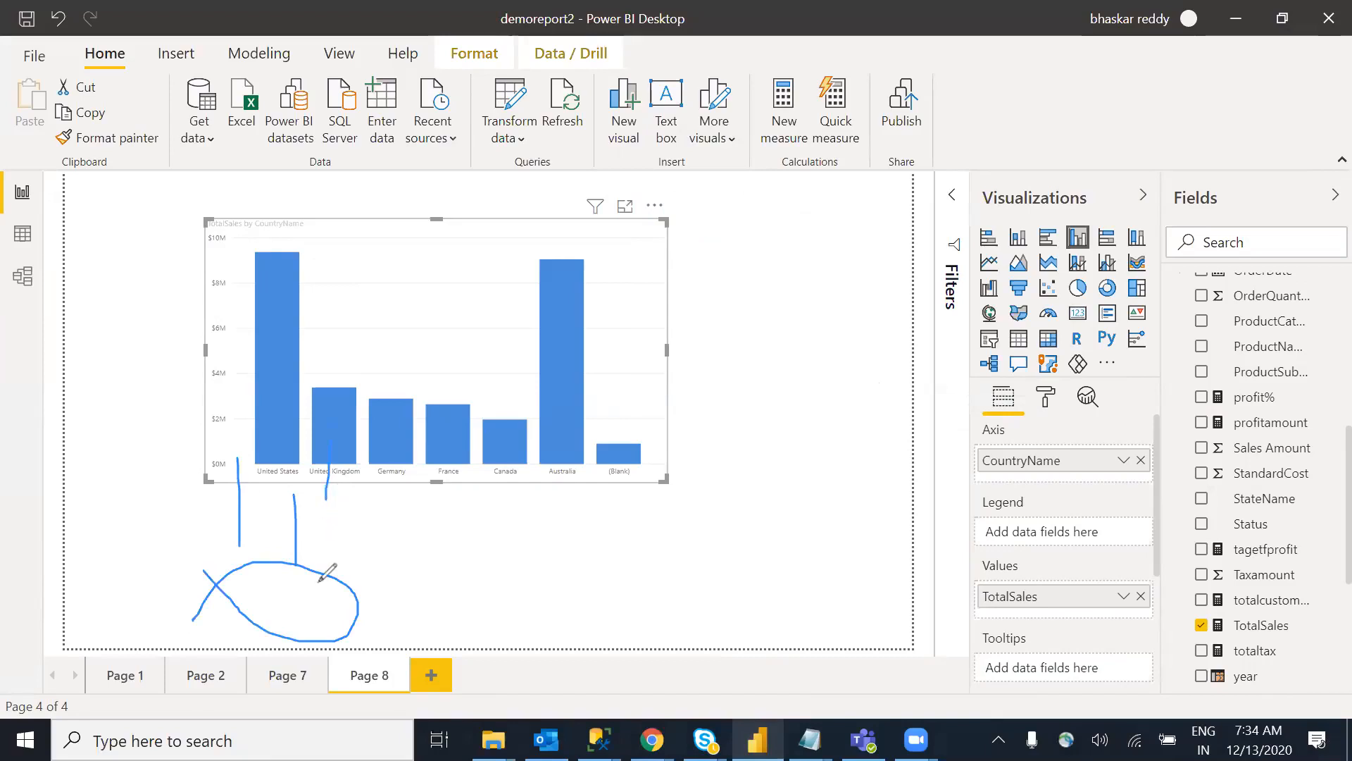
left_click_drag(467, 569, 461, 667)
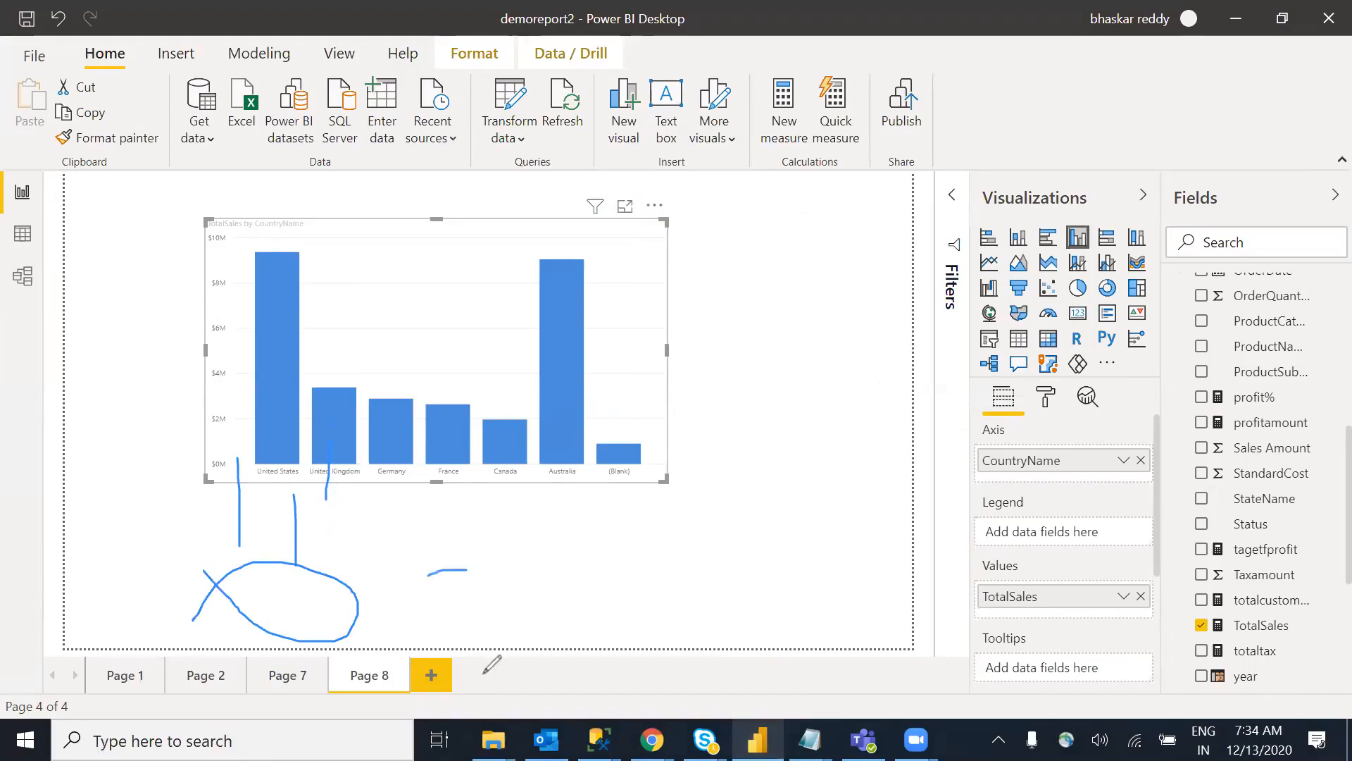
left_click_drag(513, 567, 461, 668)
left_click_drag(442, 483, 501, 567)
left_click_drag(484, 455, 460, 464)
mouse_move(544, 438)
left_mouse_down()
mouse_move(544, 535)
mouse_move(586, 426)
left_mouse_up()
mouse_move(251, 480)
left_mouse_down()
mouse_move(292, 493)
mouse_move(394, 471)
mouse_move(558, 478)
left_mouse_up()
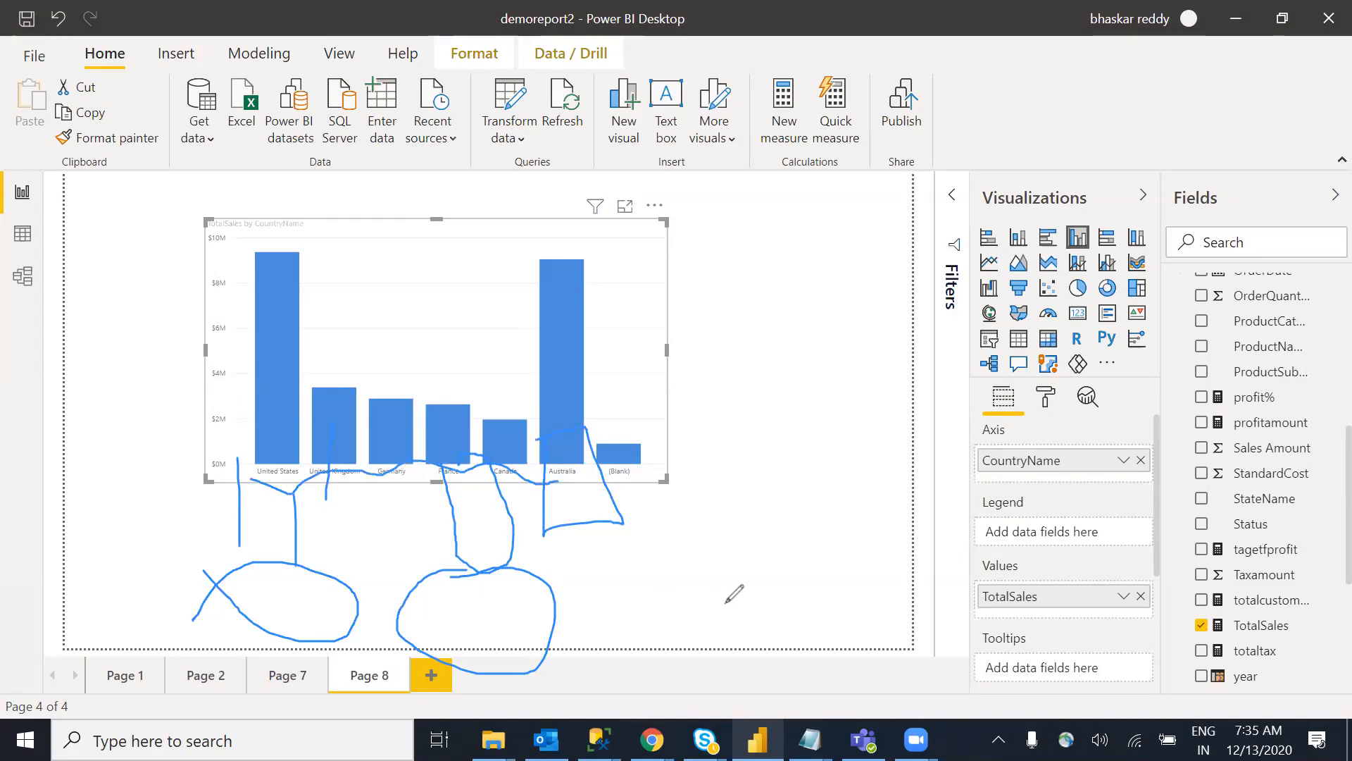
left_click_drag(631, 586, 780, 626)
left_click_drag(769, 536, 616, 614)
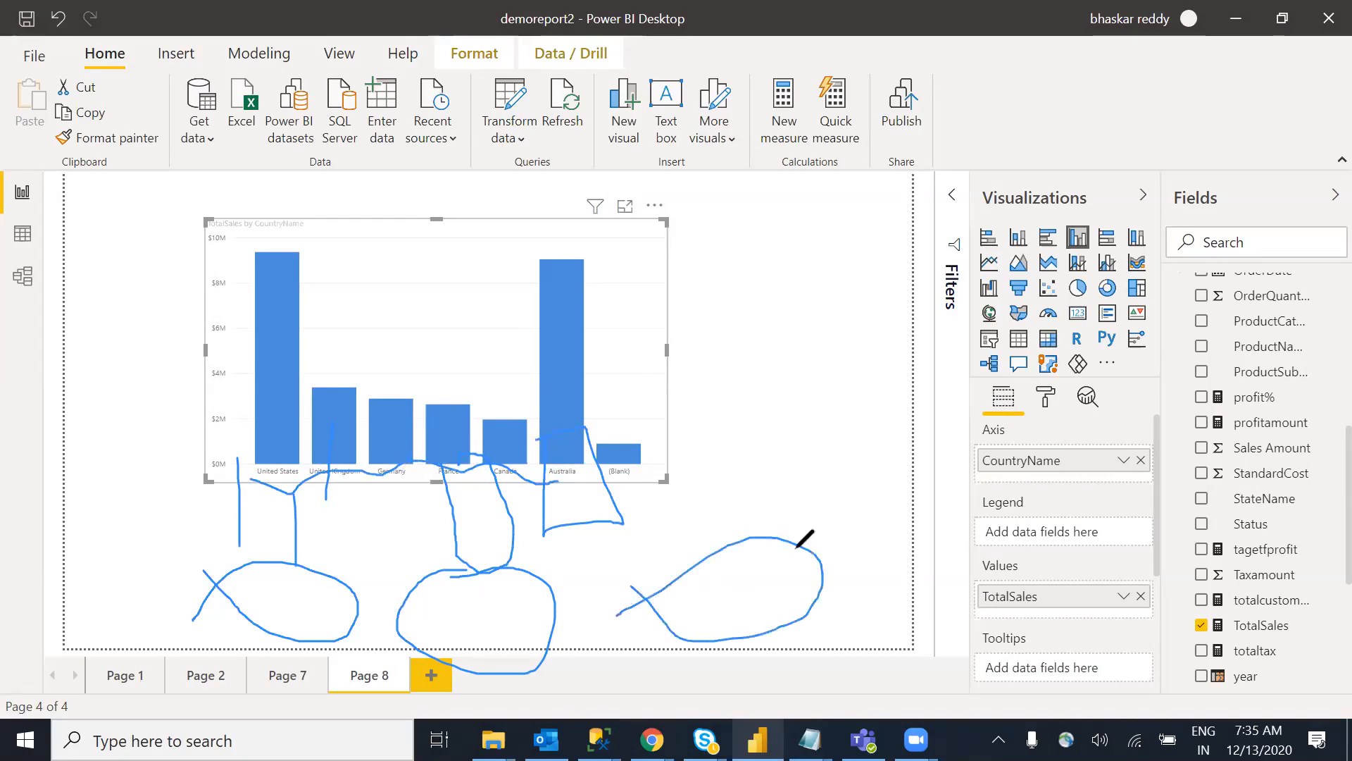
left_click_drag(739, 465, 715, 477)
mouse_move(838, 539)
left_mouse_down()
mouse_move(845, 612)
mouse_move(794, 537)
left_mouse_up()
mouse_move(704, 446)
left_mouse_down()
mouse_move(877, 493)
mouse_move(733, 438)
mouse_move(666, 451)
left_mouse_up()
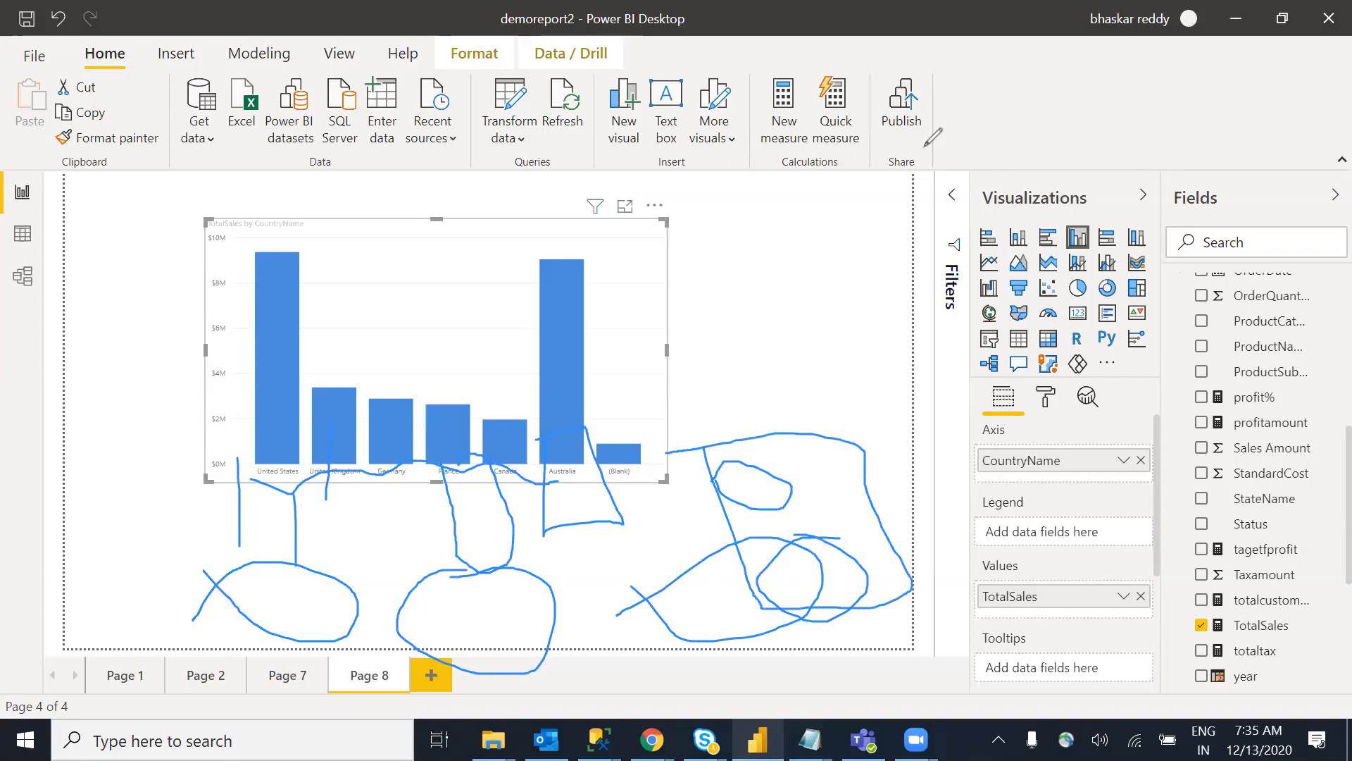
left_click(997, 148)
left_click(1037, 110)
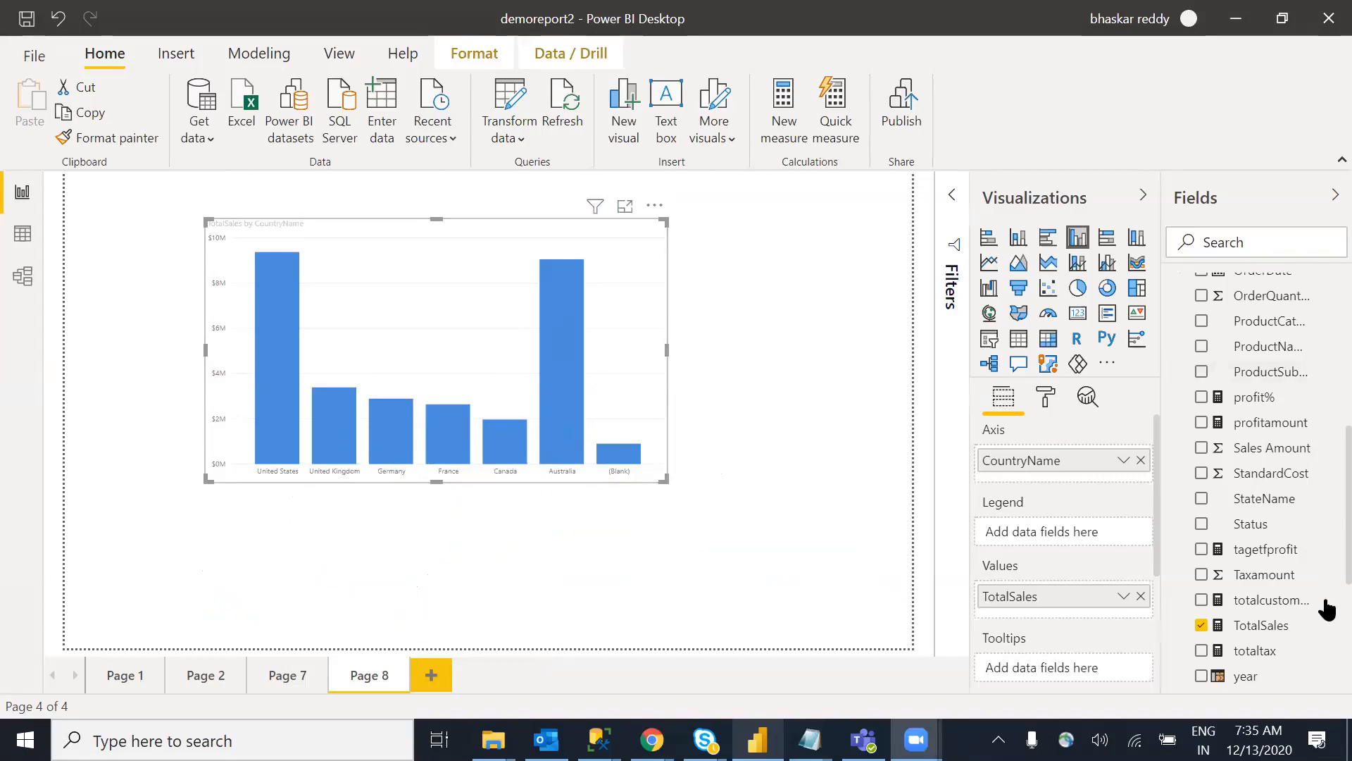
Step: Add year to the chart's axis below CountryName and expand the hierarchy to show every country with its years
left_click_drag(1254, 674, 1047, 477)
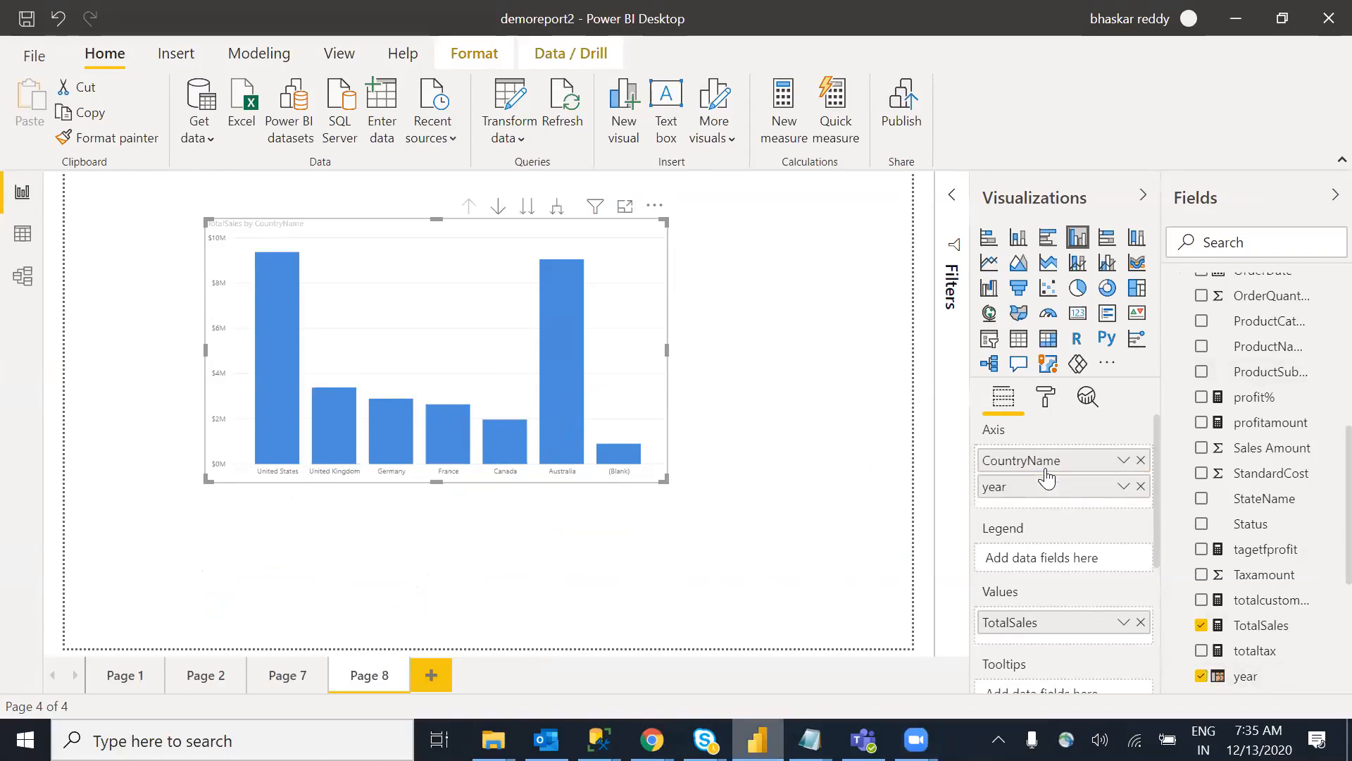
left_click(527, 208)
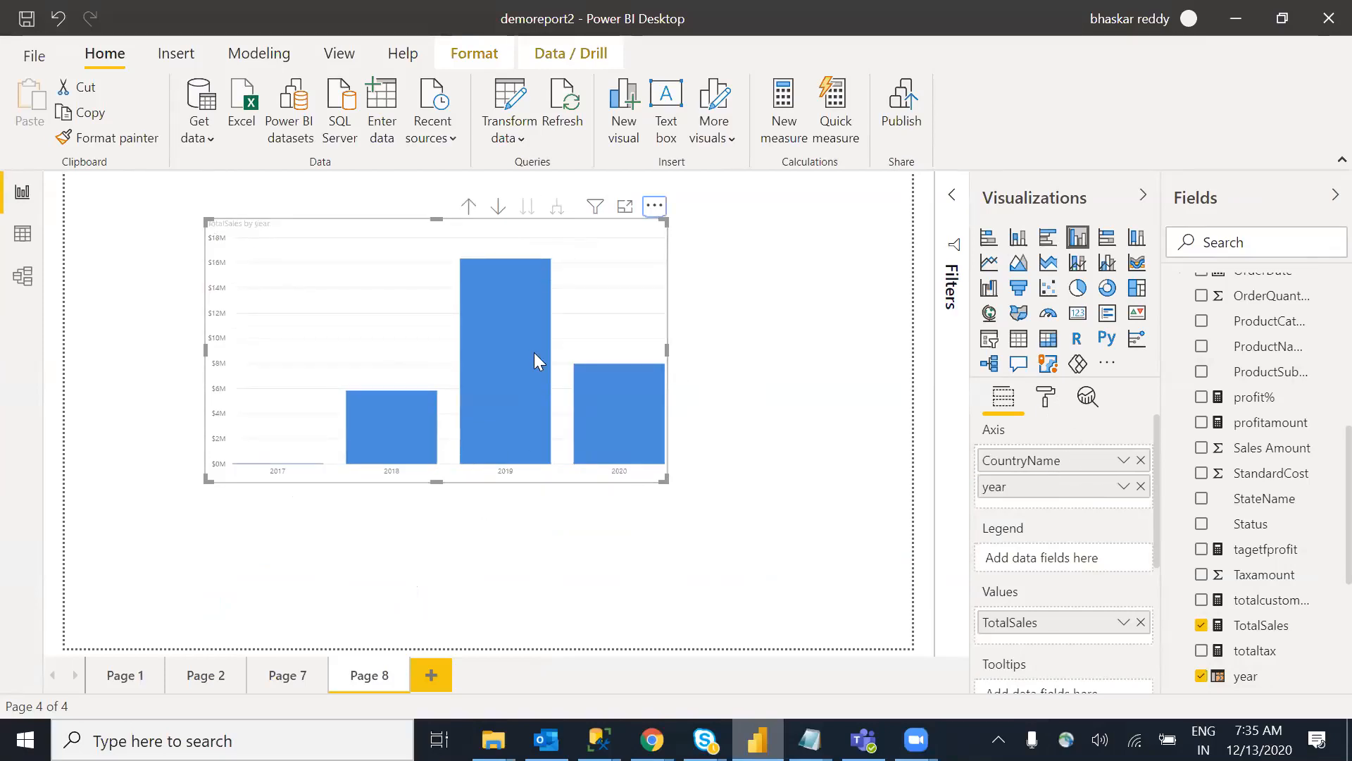
left_click(468, 206)
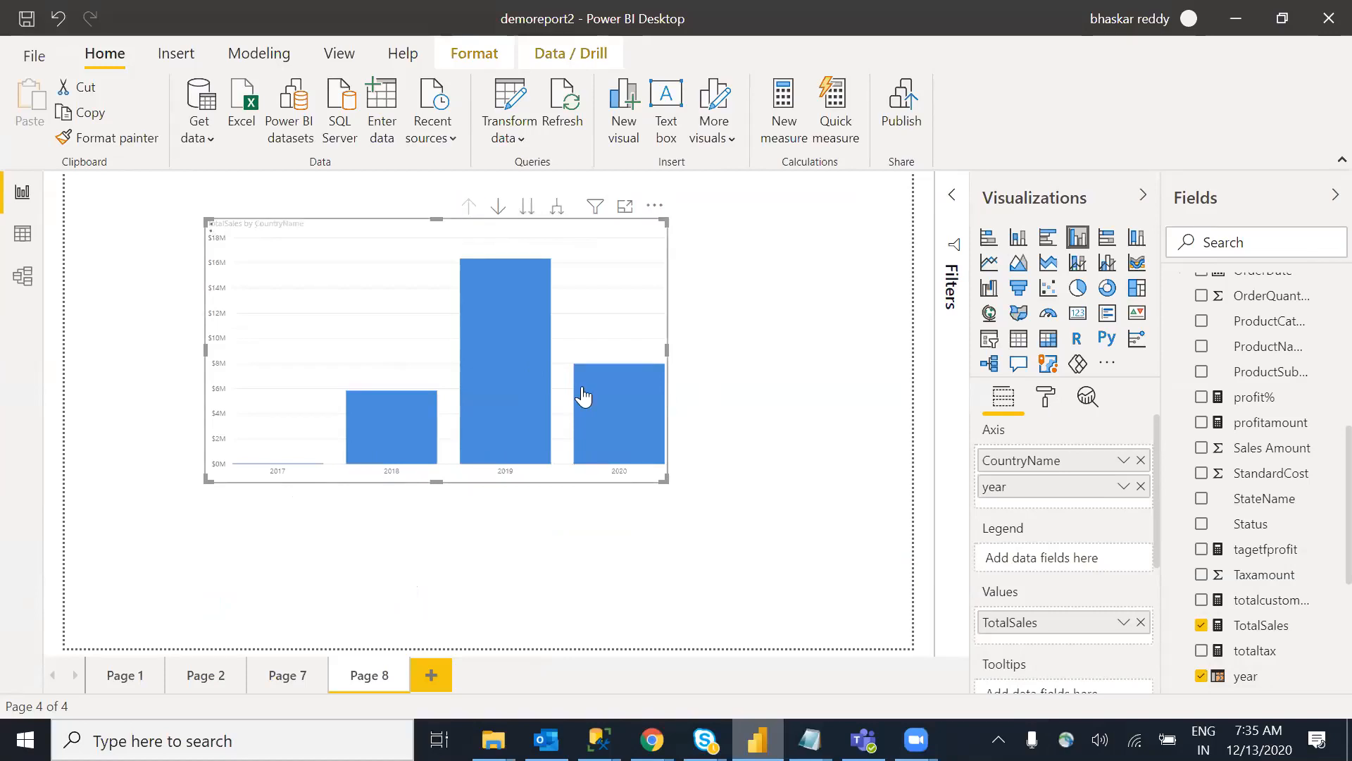
left_click(556, 209)
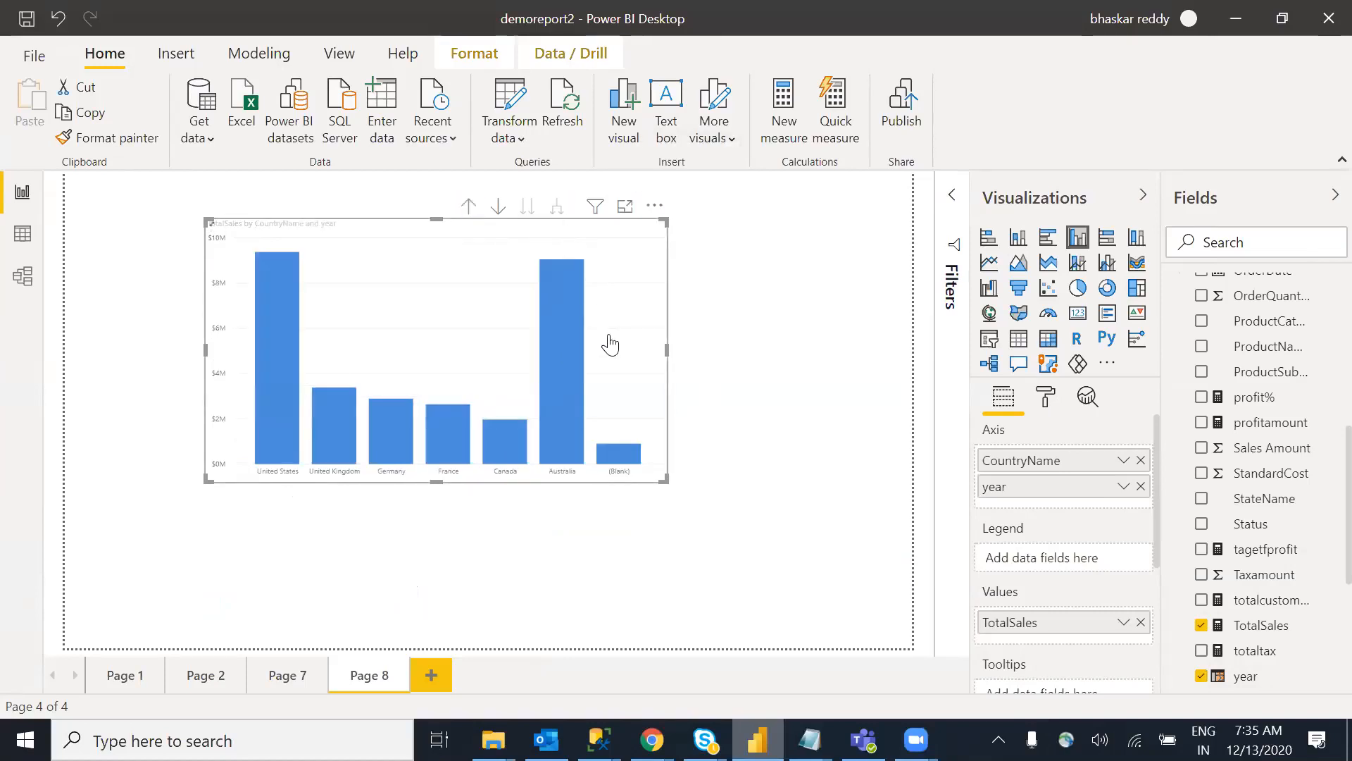
left_click(557, 207)
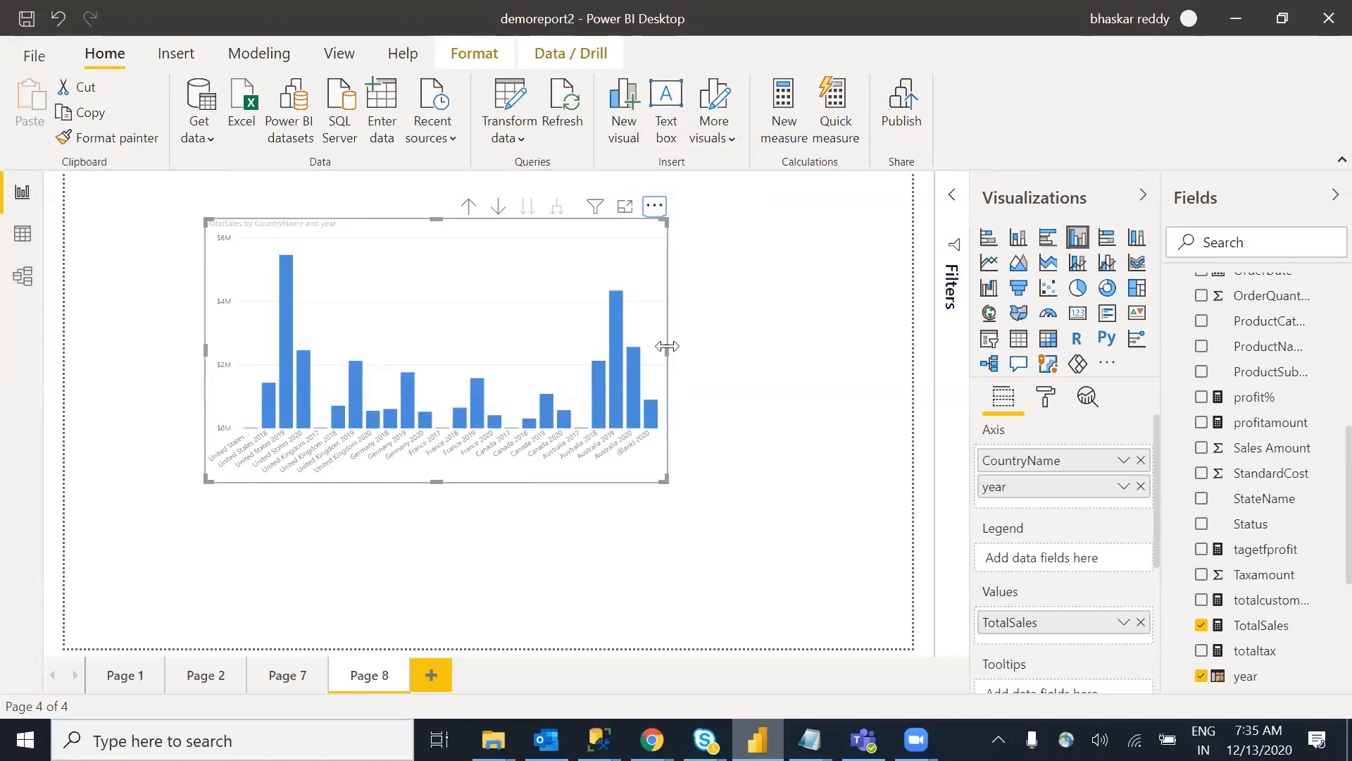
Step: Set the X axis text size to 12 pt, enlarge the chart and move it closer to the page's upper-left corner
left_click_drag(666, 344, 776, 344)
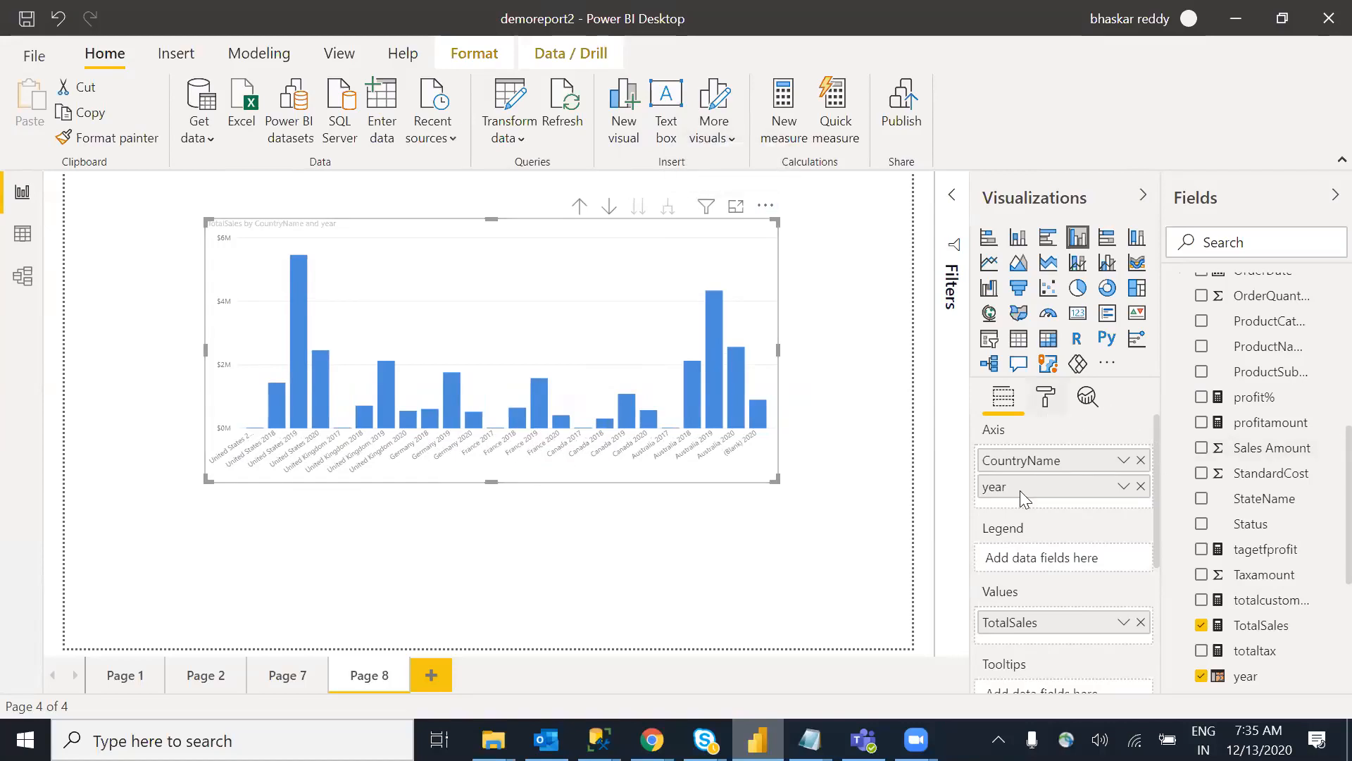
left_click(1046, 396)
left_click(988, 513)
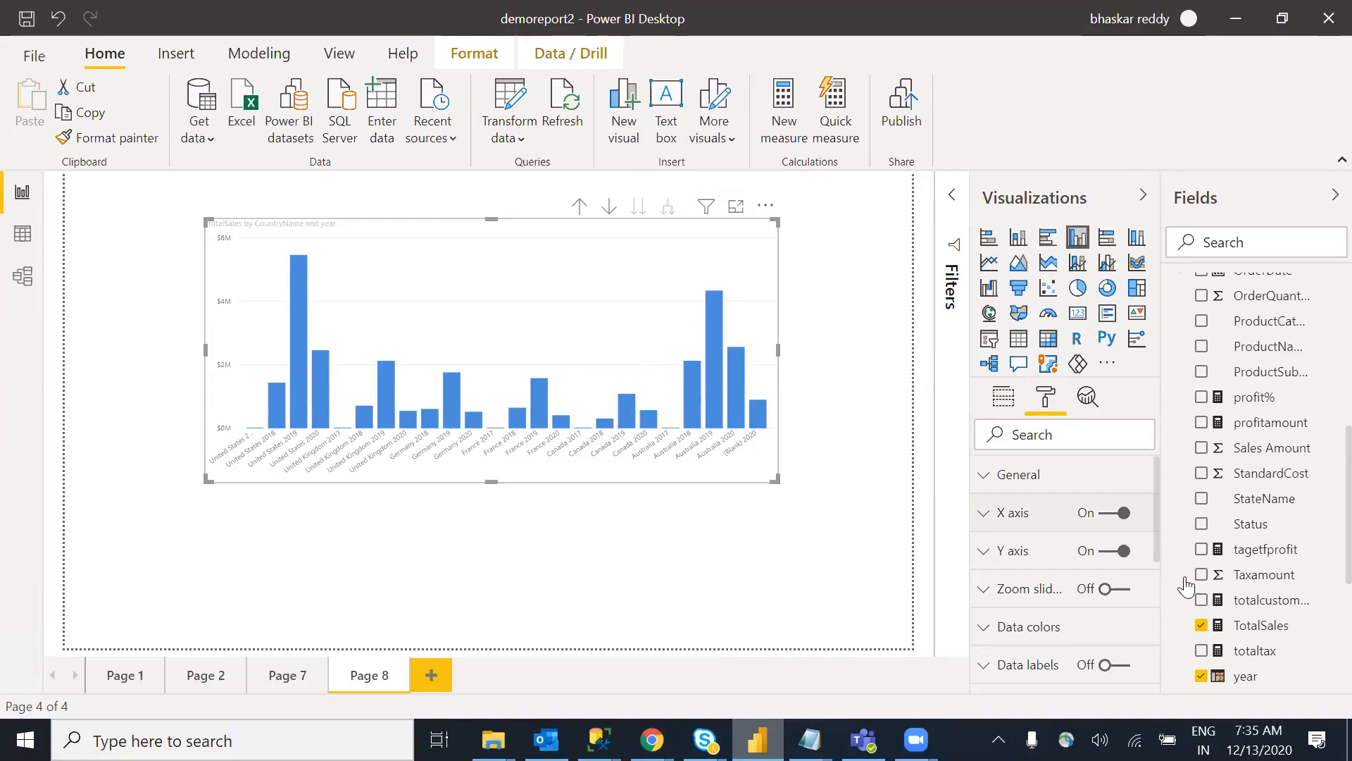
left_click_drag(1158, 479, 1160, 507)
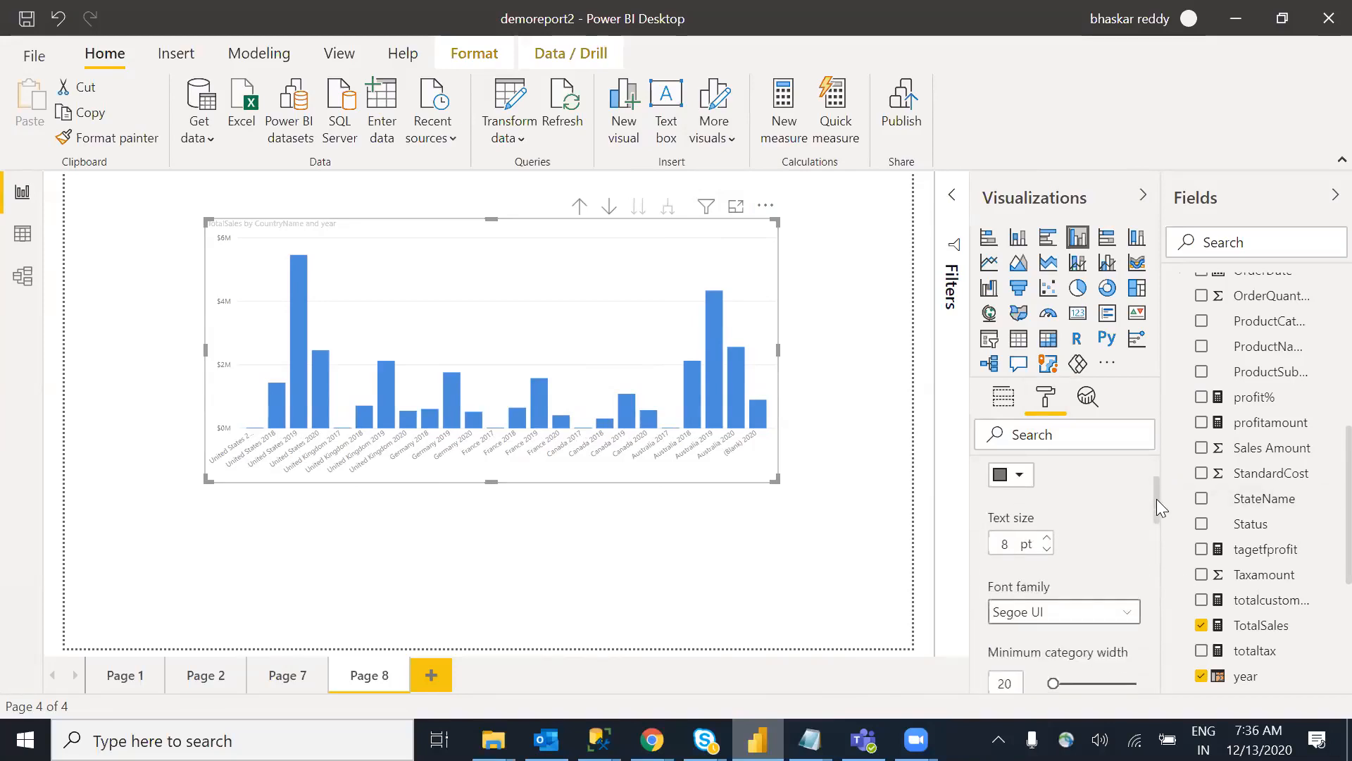
left_click(1047, 537)
left_click(1047, 538)
left_click_drag(777, 485, 815, 529)
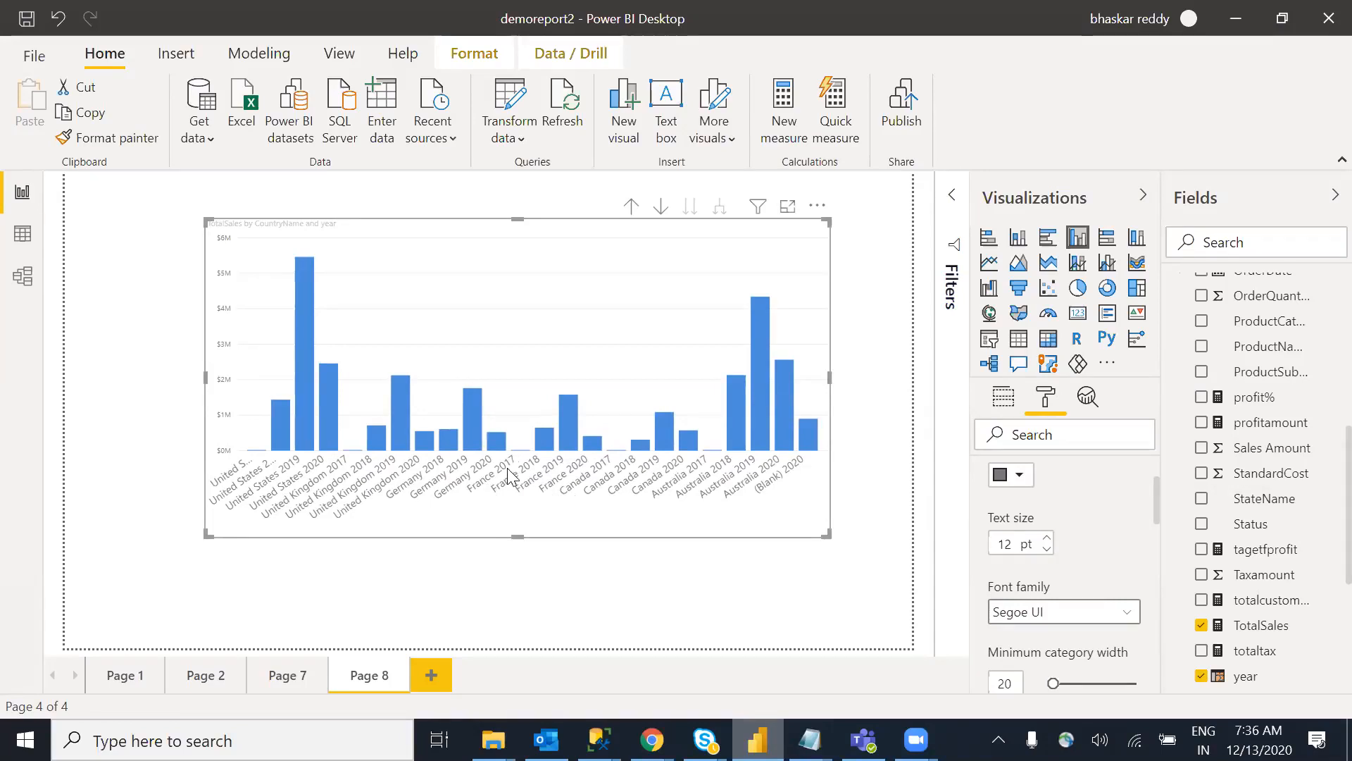
left_click_drag(541, 492, 465, 471)
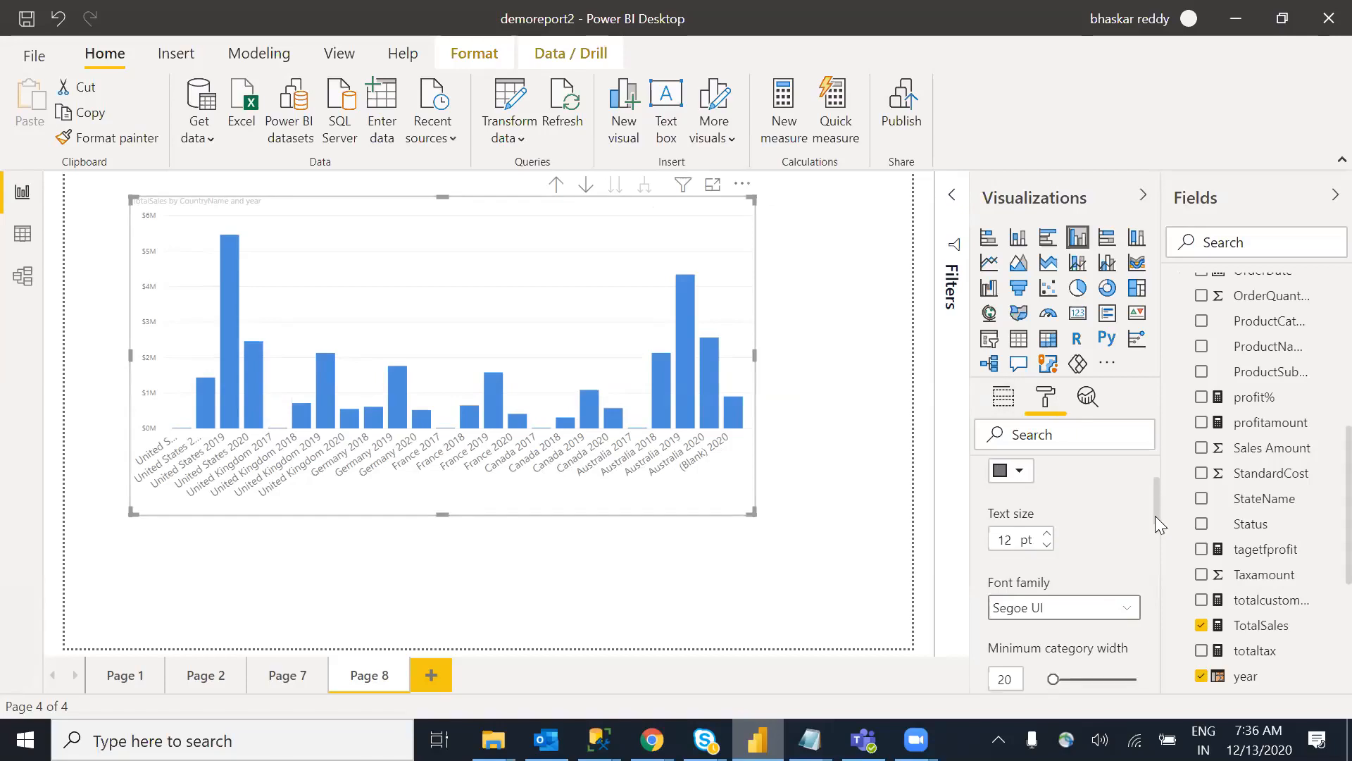
Step: Turn off concatenated labels for the chart's X axis
left_click_drag(1155, 511, 1155, 526)
scroll(1096, 609, "down", 3)
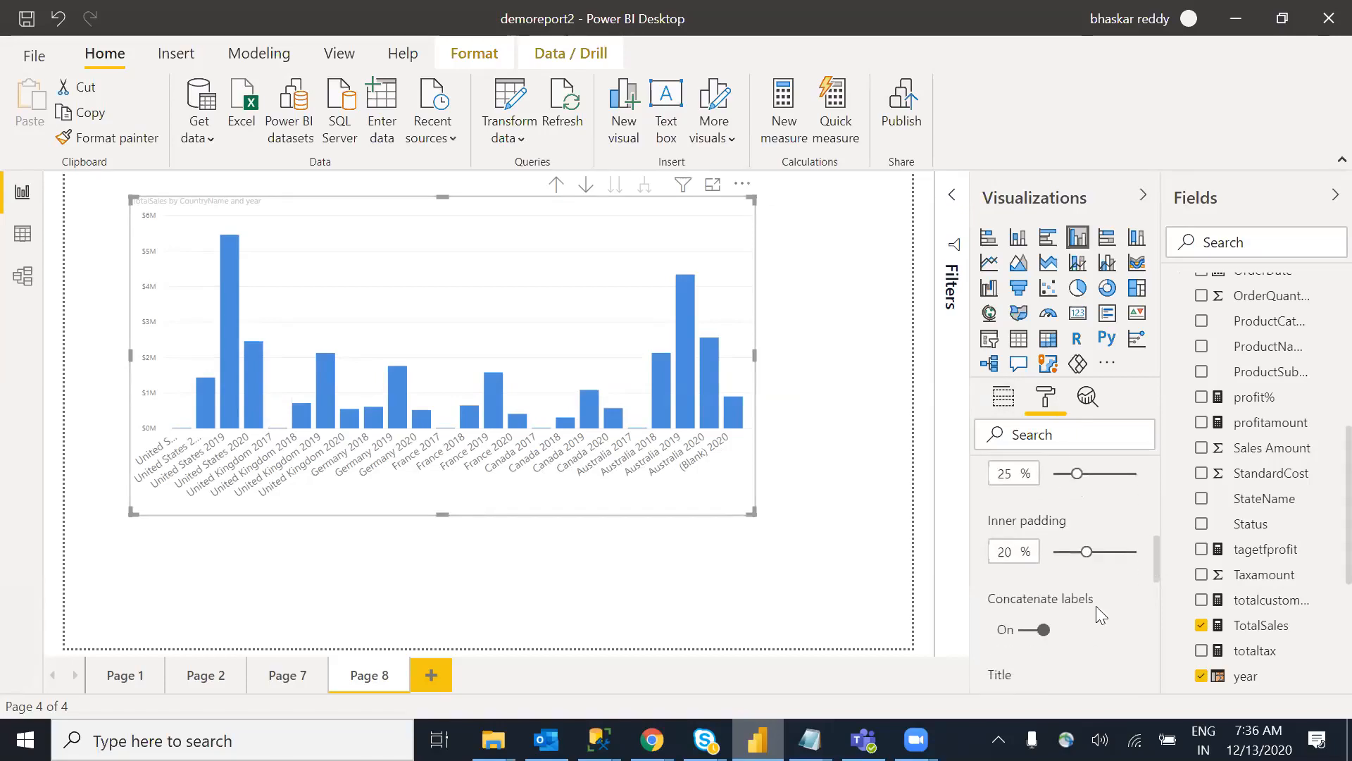
left_click(1026, 634)
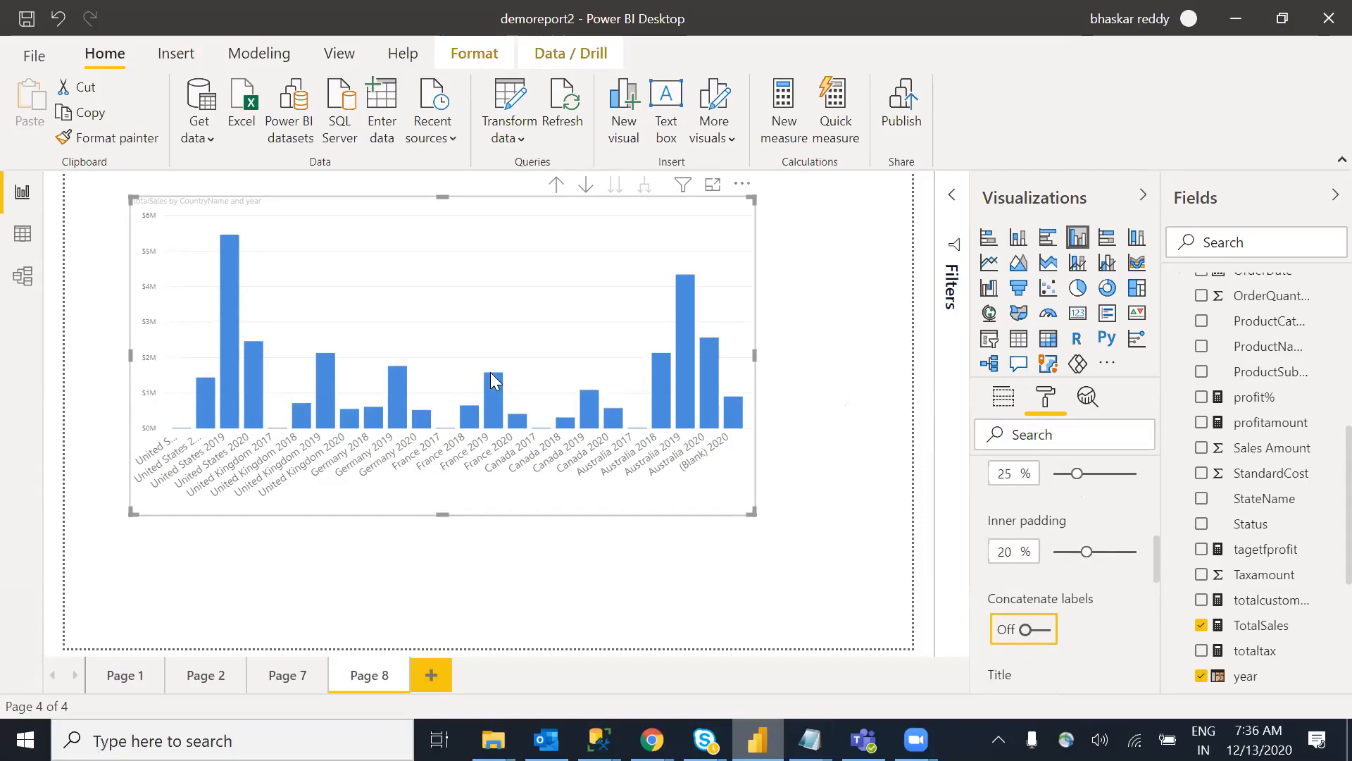
Step: Sort the chart's country and year columns in ascending order
left_click(800, 477)
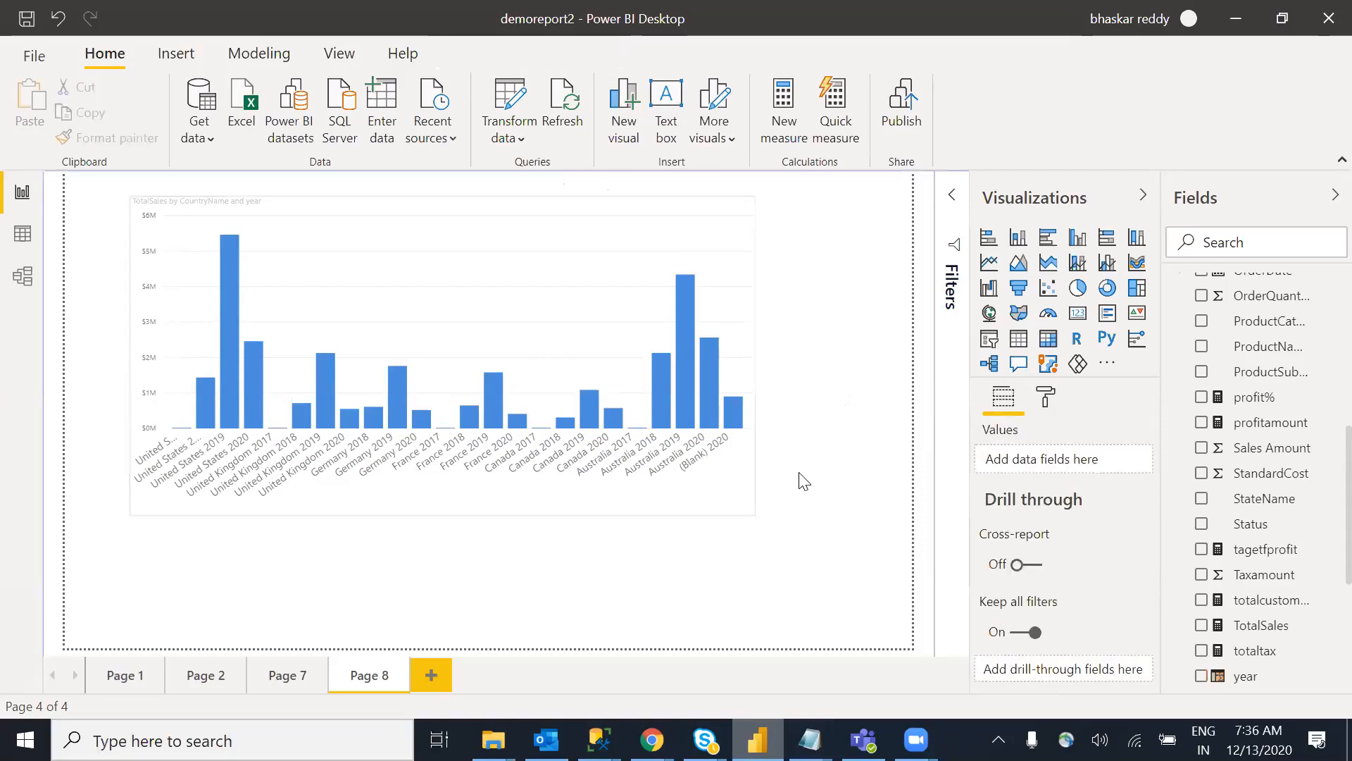
left_click(604, 348)
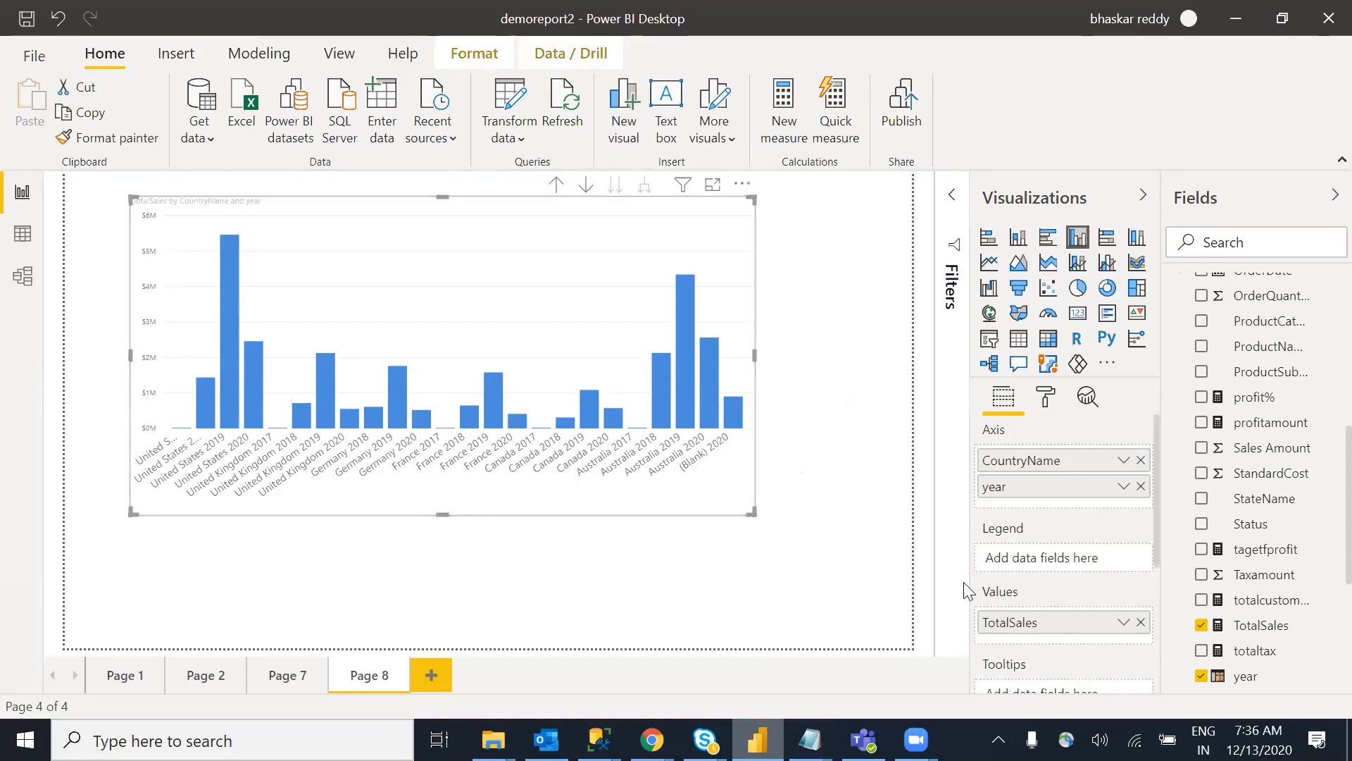
left_click(1048, 407)
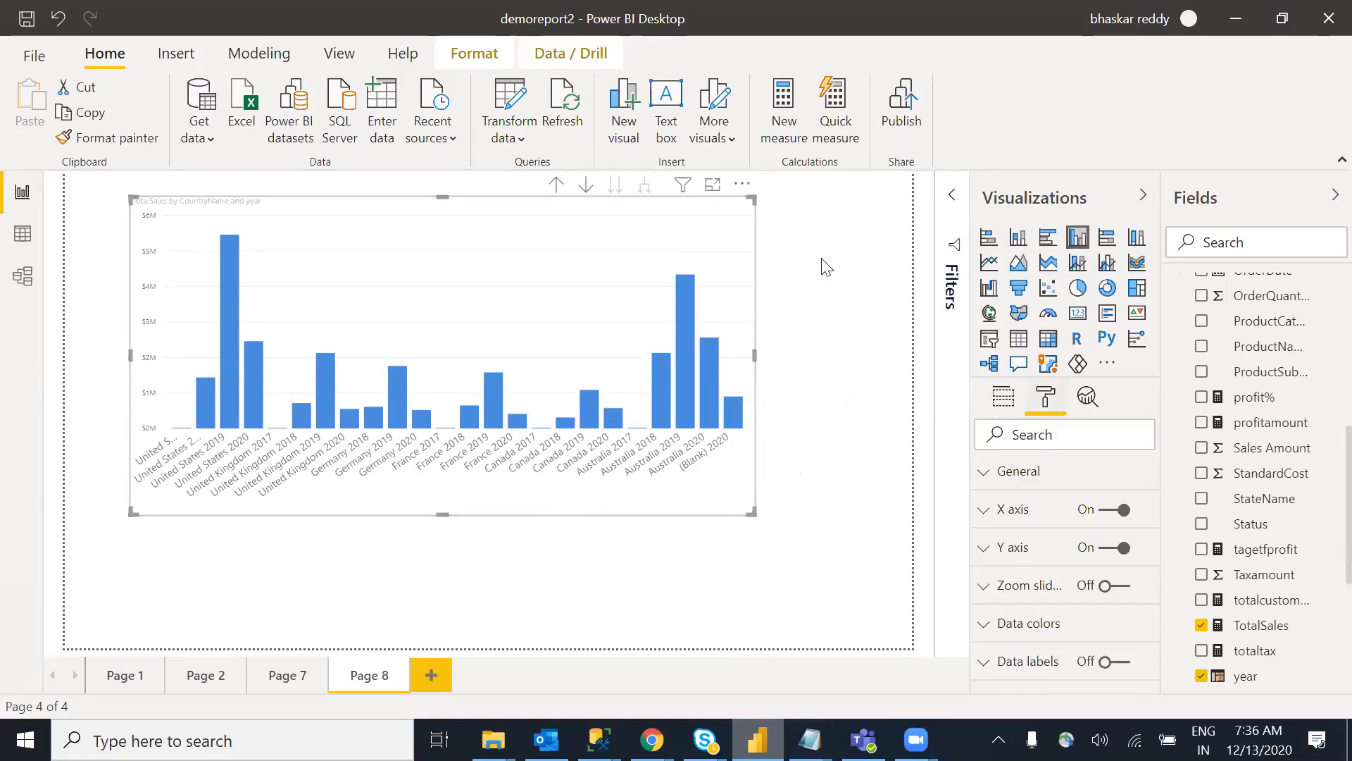
left_click(743, 185)
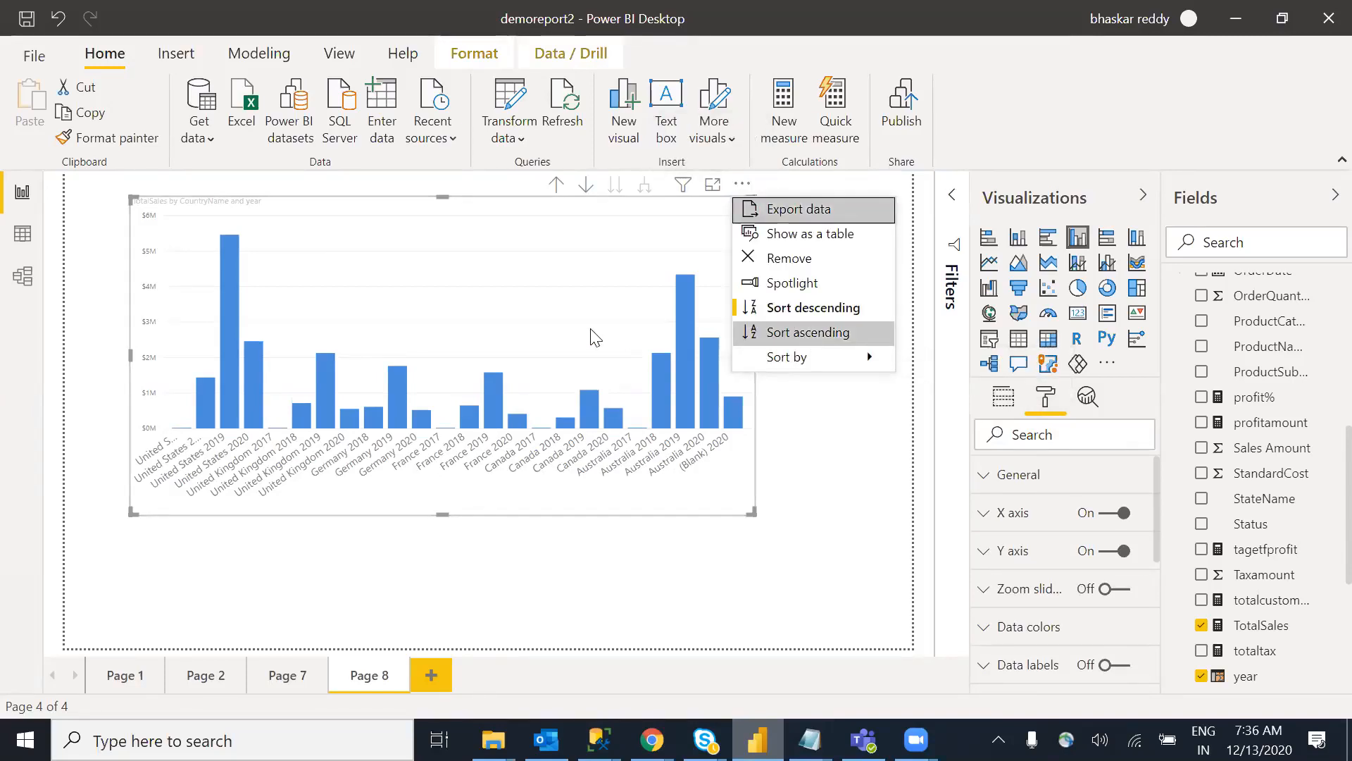
left_click(509, 289)
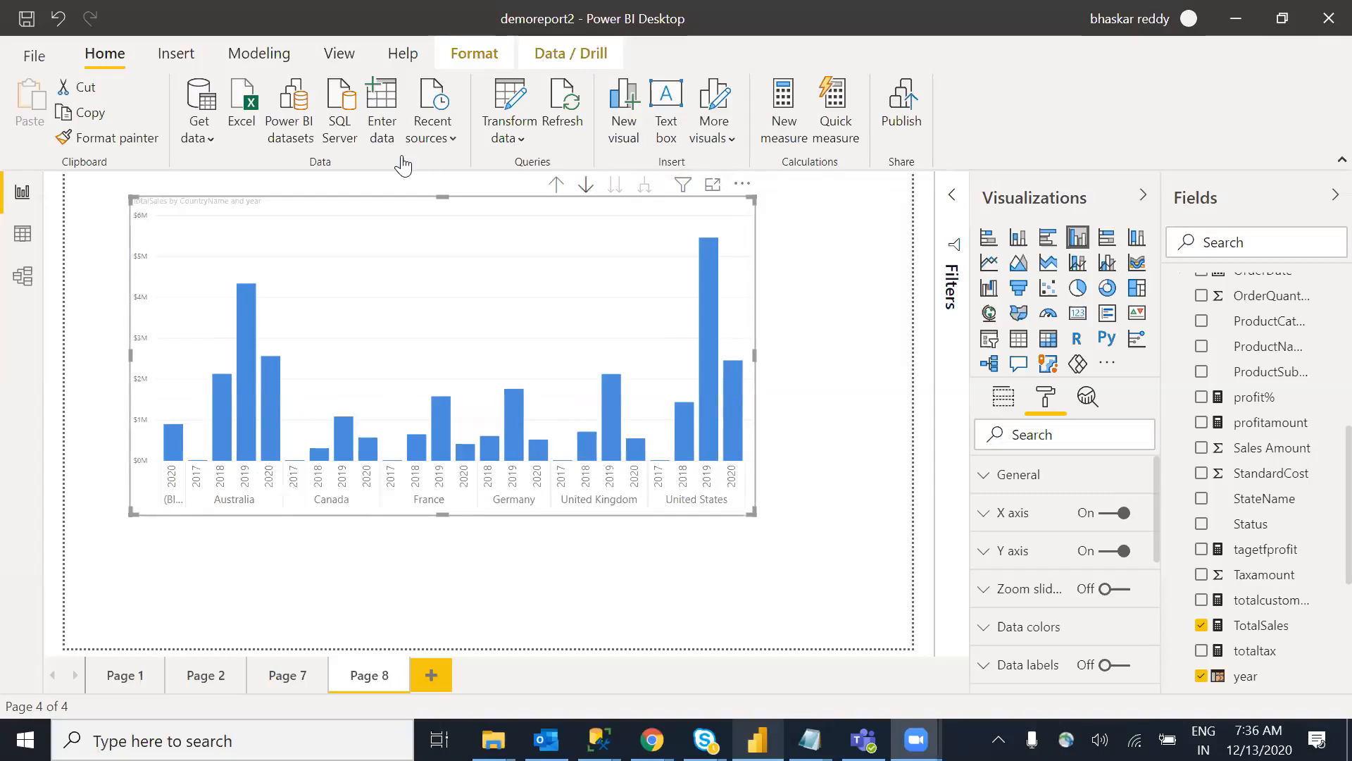
Step: Enlarge the chart and reposition it so that it fills most of the page's width
left_click_drag(755, 517, 854, 576)
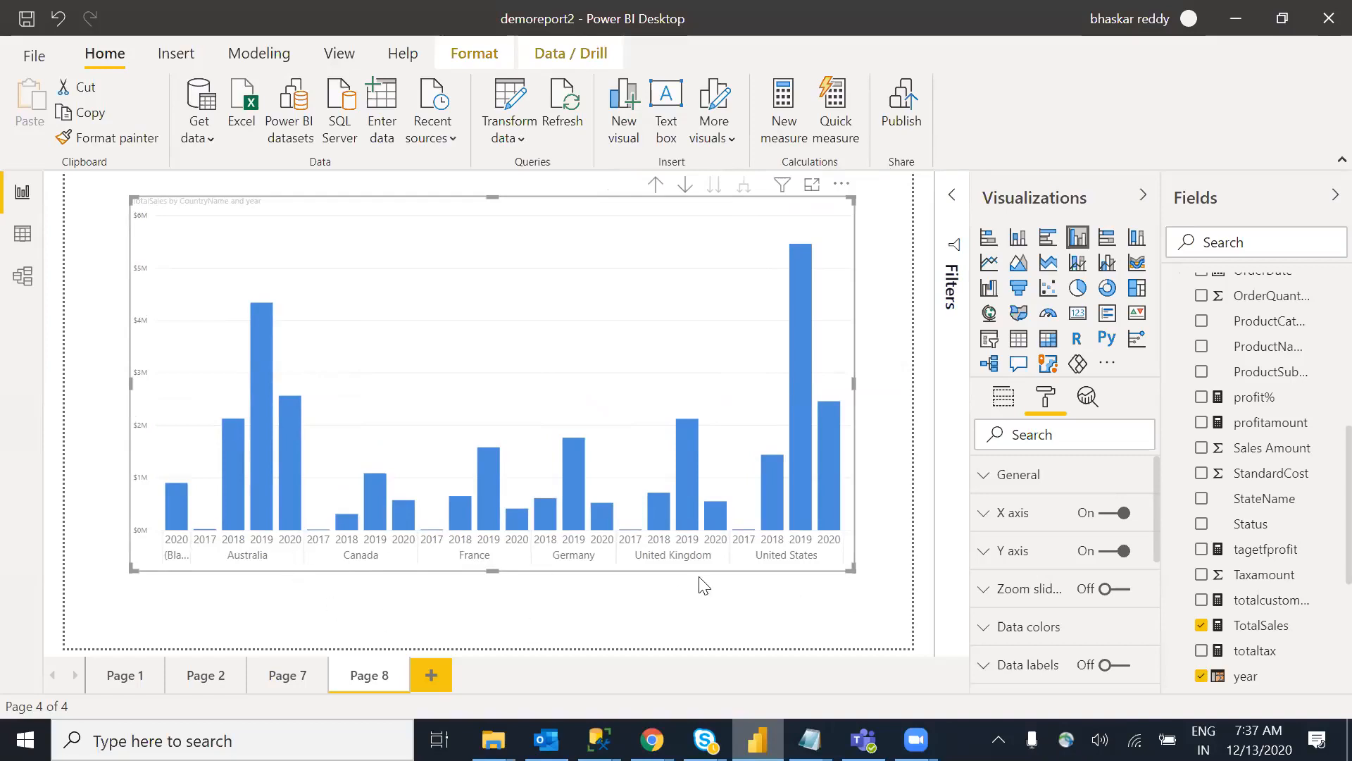
left_click(998, 401)
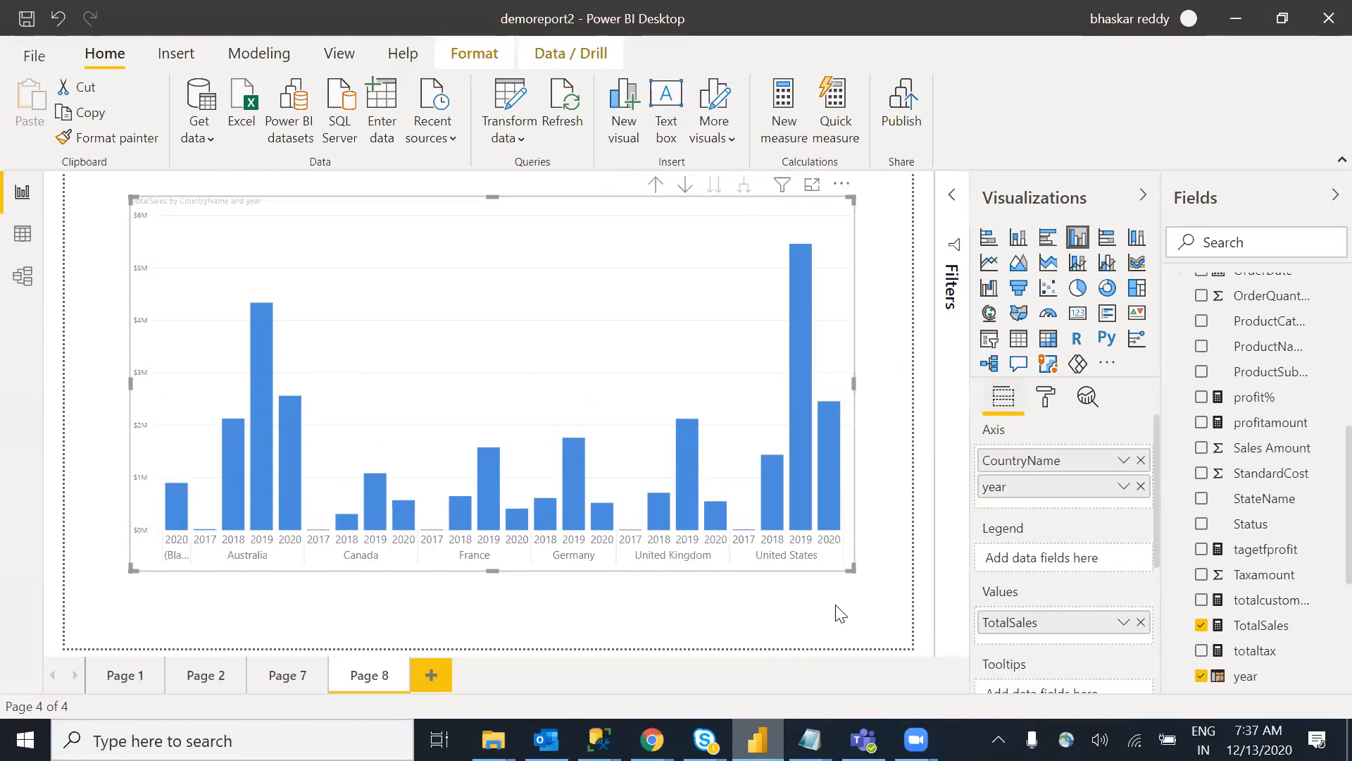
left_click_drag(592, 313, 531, 302)
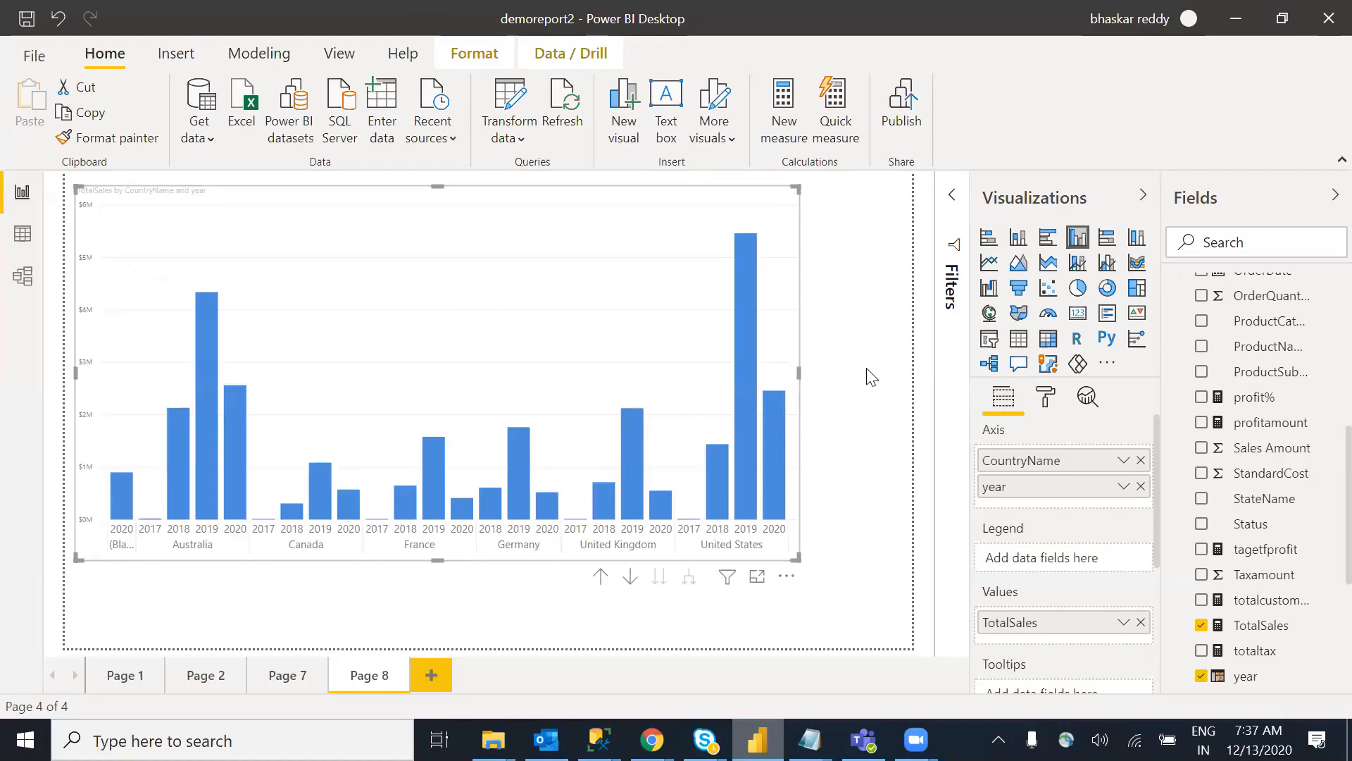
left_click_drag(871, 377, 866, 377)
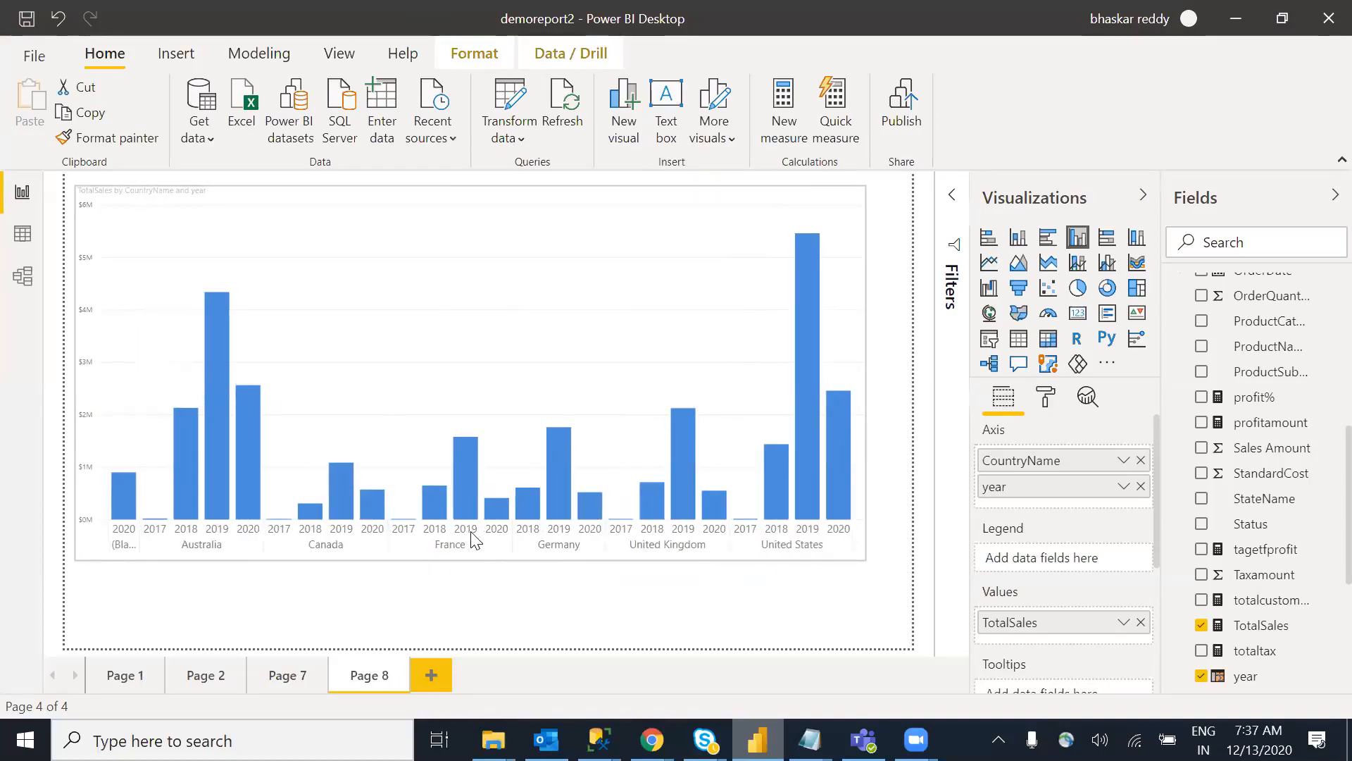
Step: Add a new blank page to the report after Page 8
left_click(451, 549)
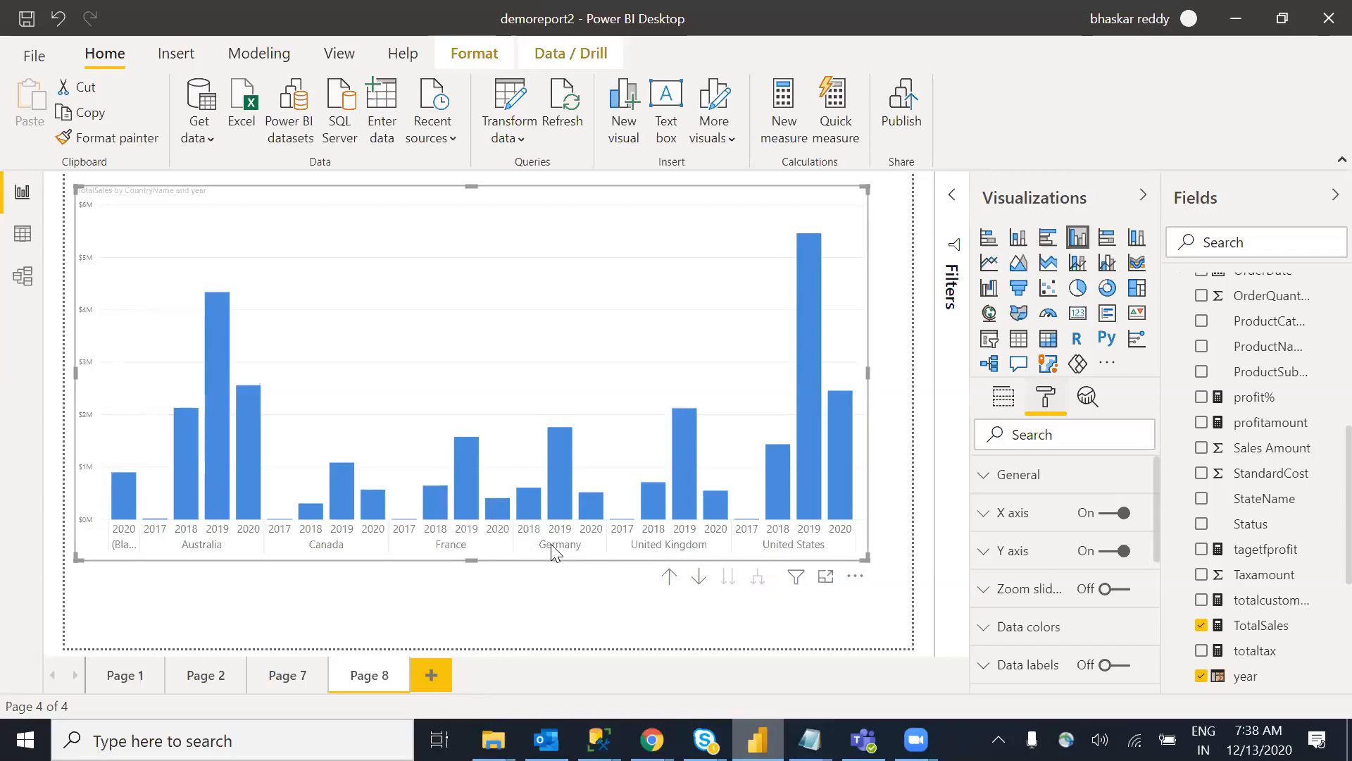
left_click(1005, 519)
left_click(432, 676)
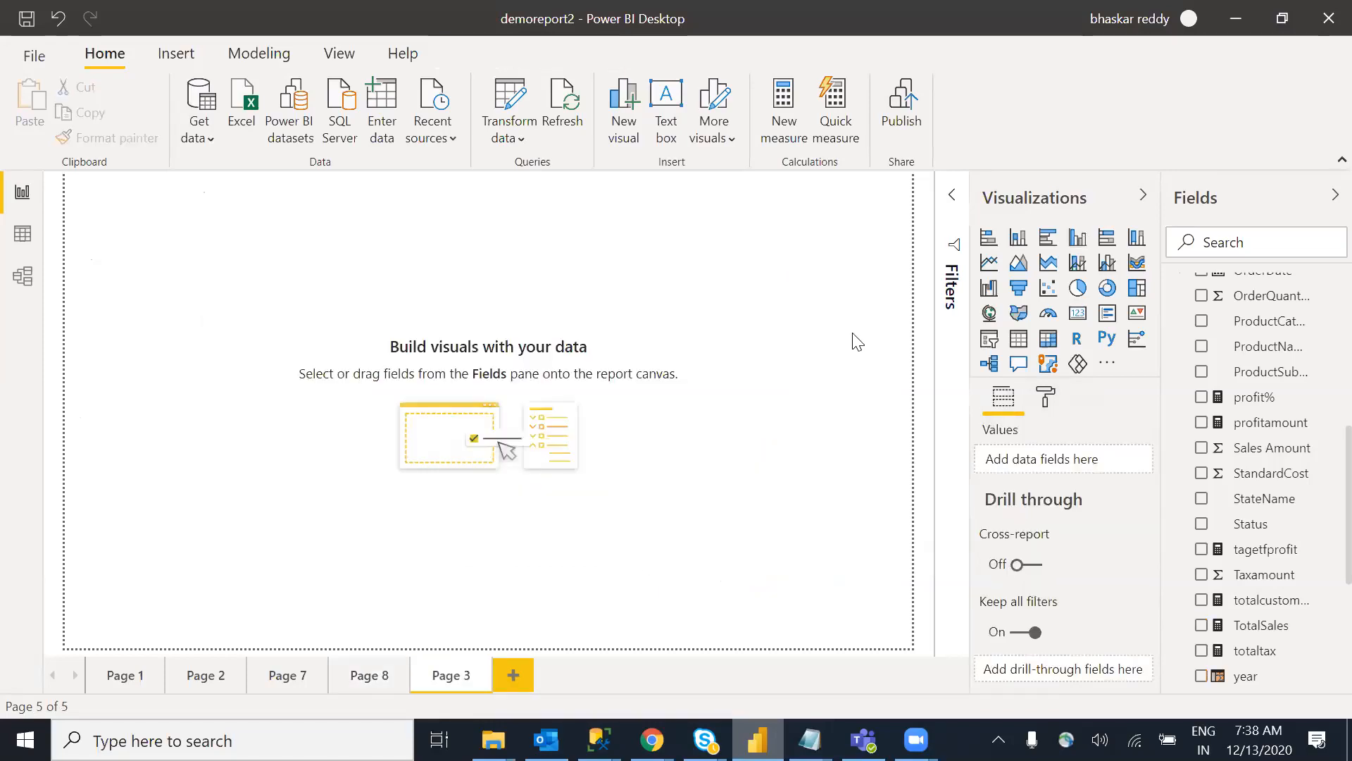
Step: Add a 100% stacked bar chart to the new page, move it toward the middle, and change it to a 100% stacked column chart
left_click(1106, 238)
left_click_drag(257, 335, 489, 420)
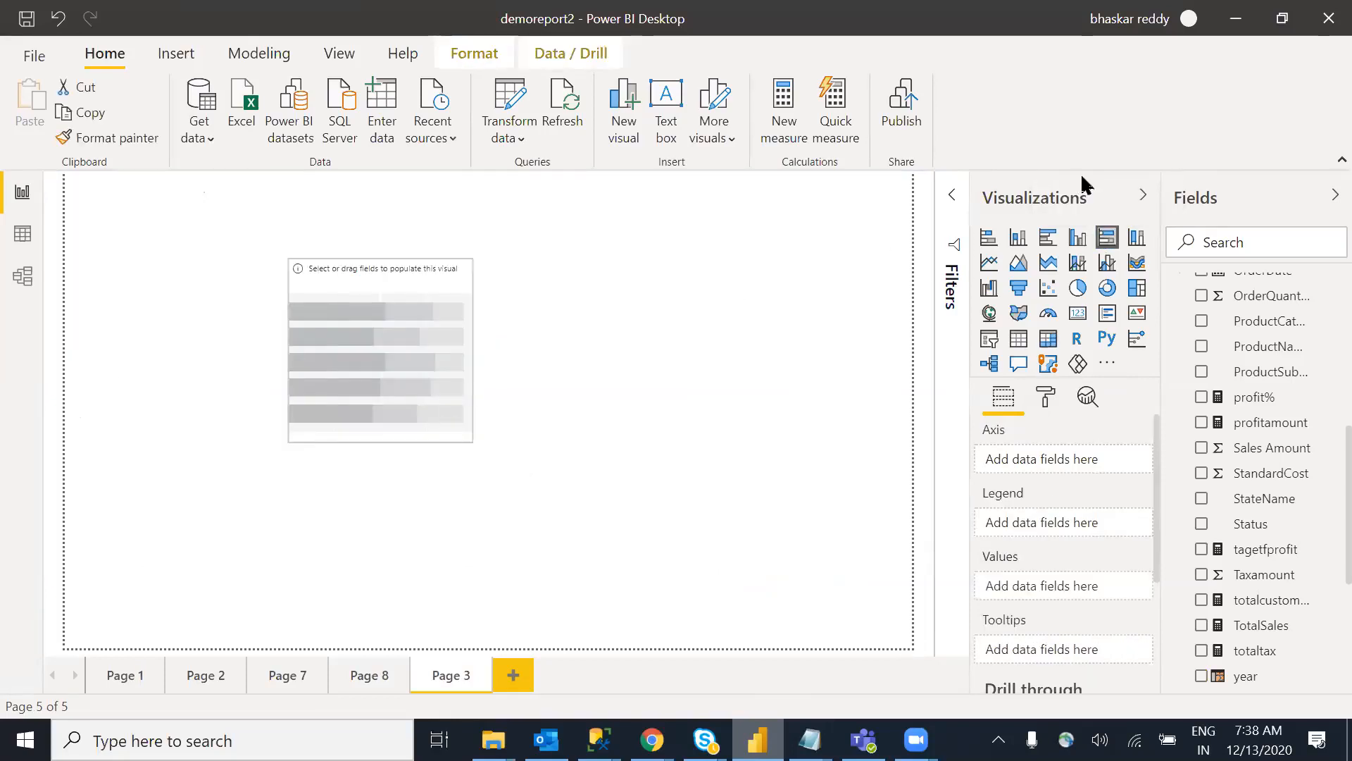
left_click(1136, 237)
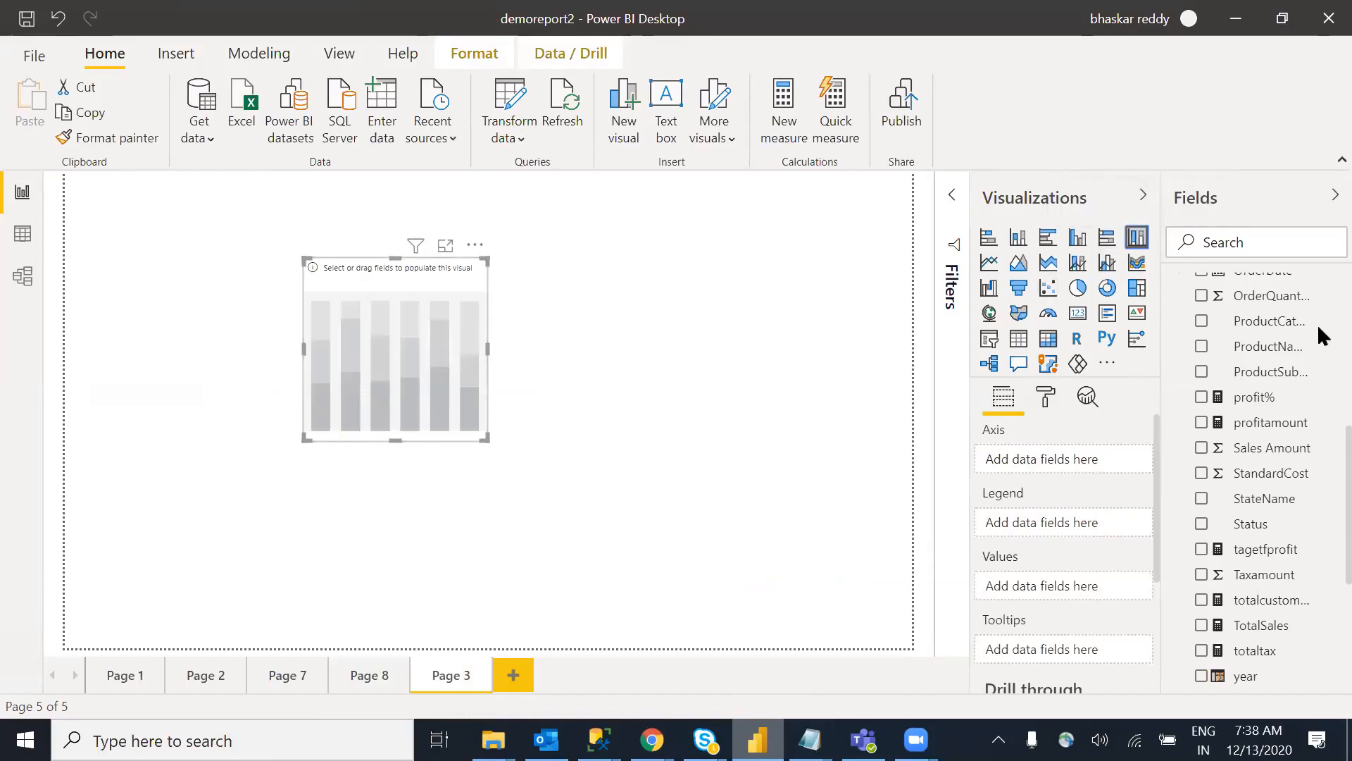
Step: Plot TotalSales as the chart's values with CountryName on the axis, and enlarge the chart so the country labels are readable
scroll(1317, 324, "up", 6)
left_click_drag(1246, 433, 1064, 465)
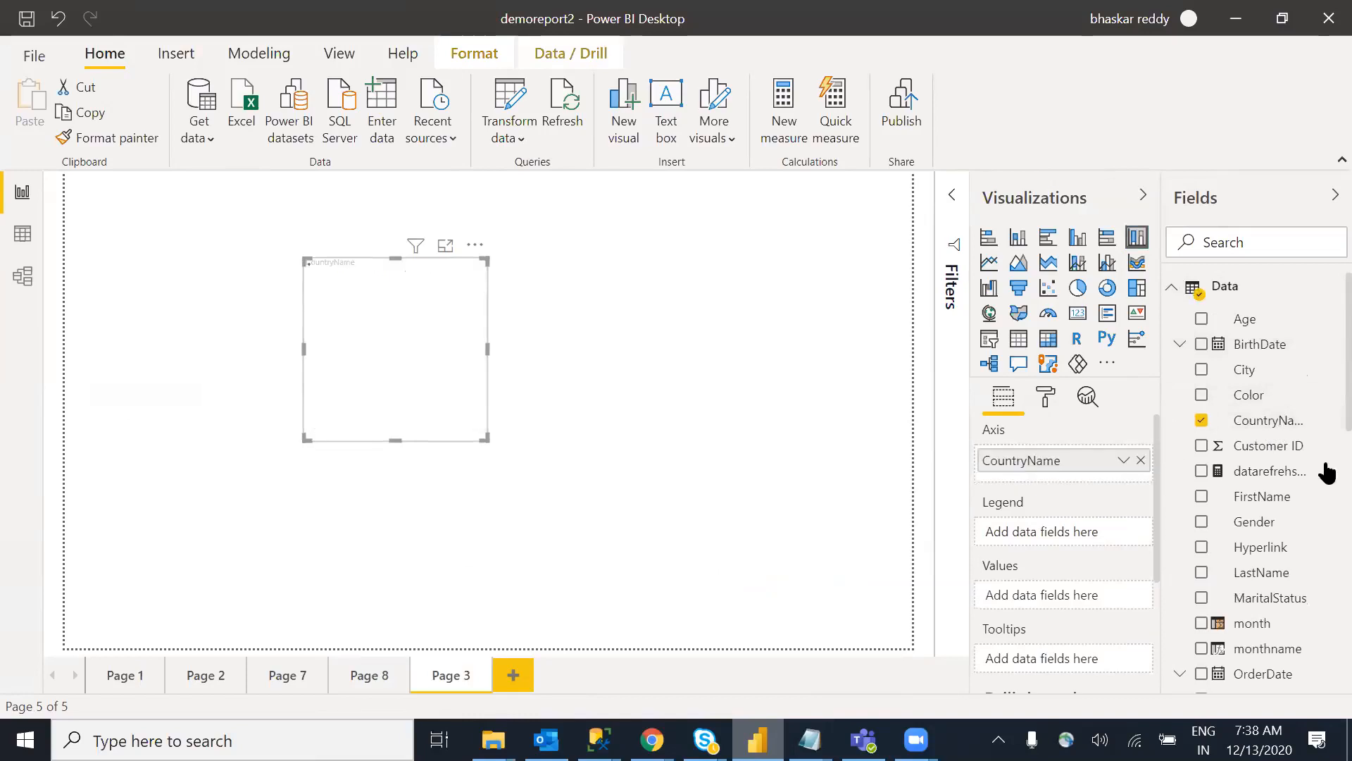
scroll(1318, 507, "down", 3)
scroll(1317, 524, "down", 6)
left_click_drag(1245, 649, 1050, 602)
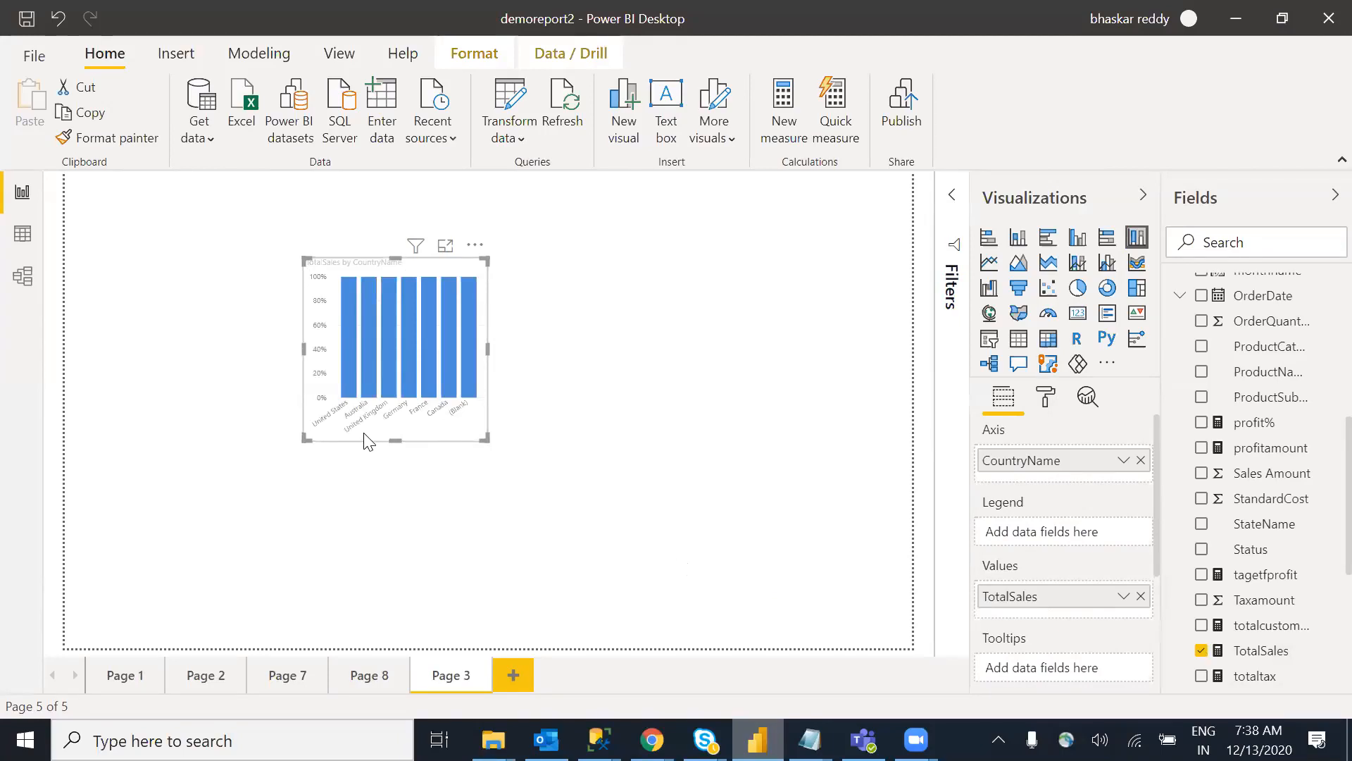
left_click_drag(486, 438, 684, 561)
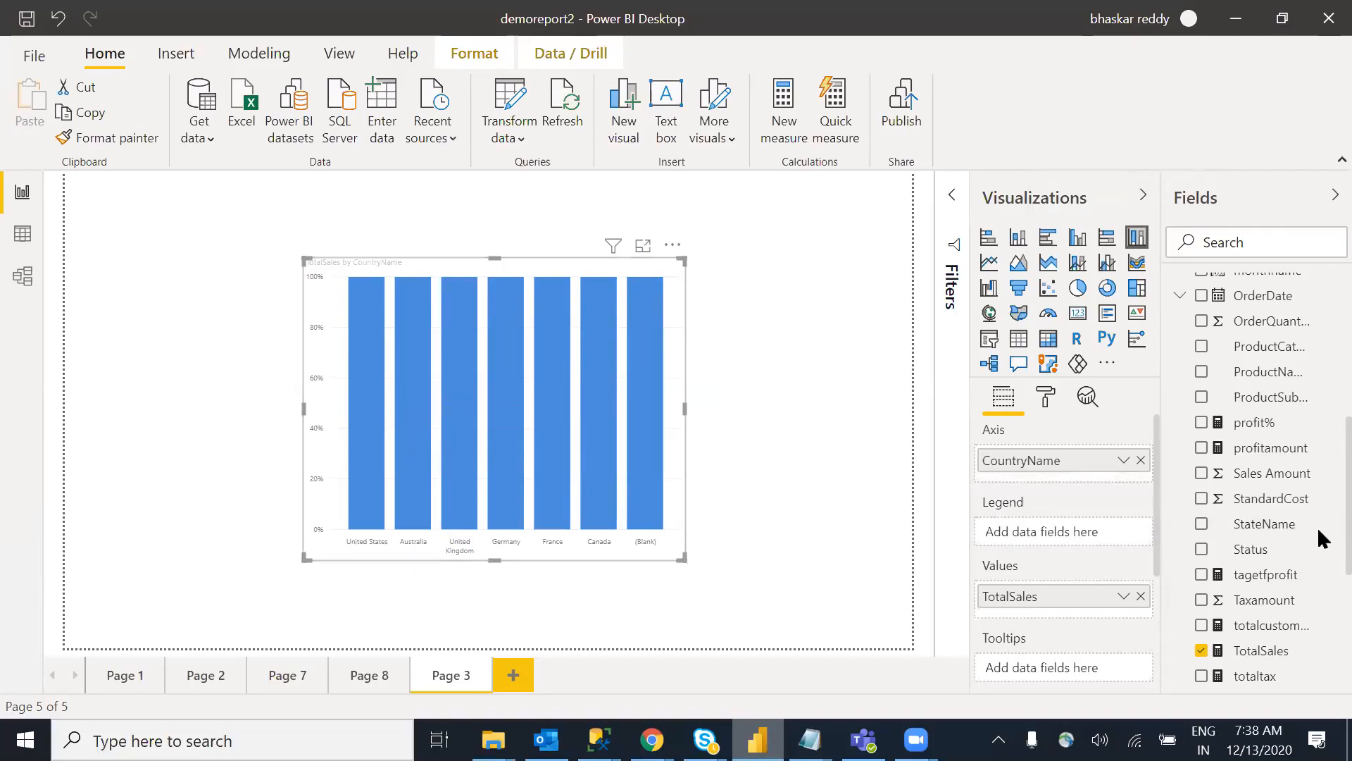
Step: Add year from the Data table as the chart's legend and check the yearly shares in the United States column
scroll(1317, 534, "down", 1)
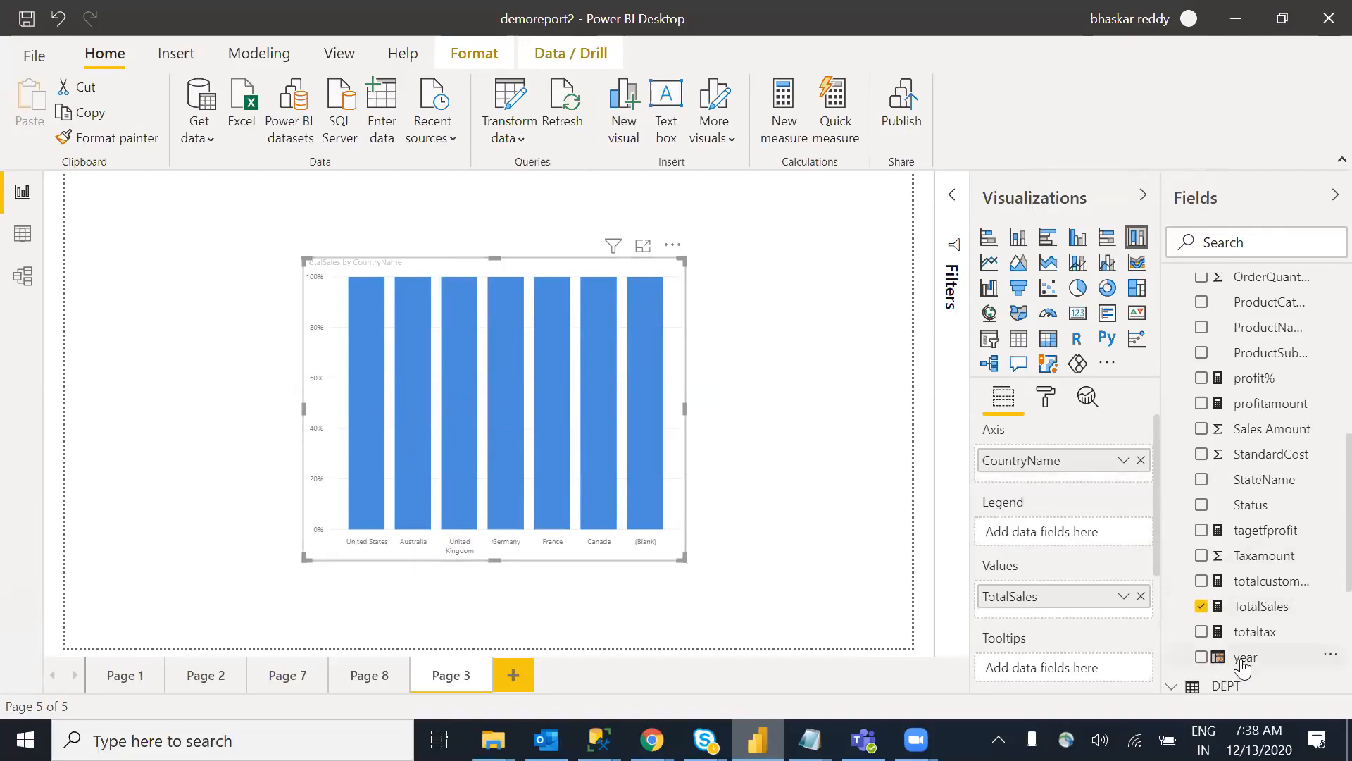
left_click_drag(1243, 665, 1067, 532)
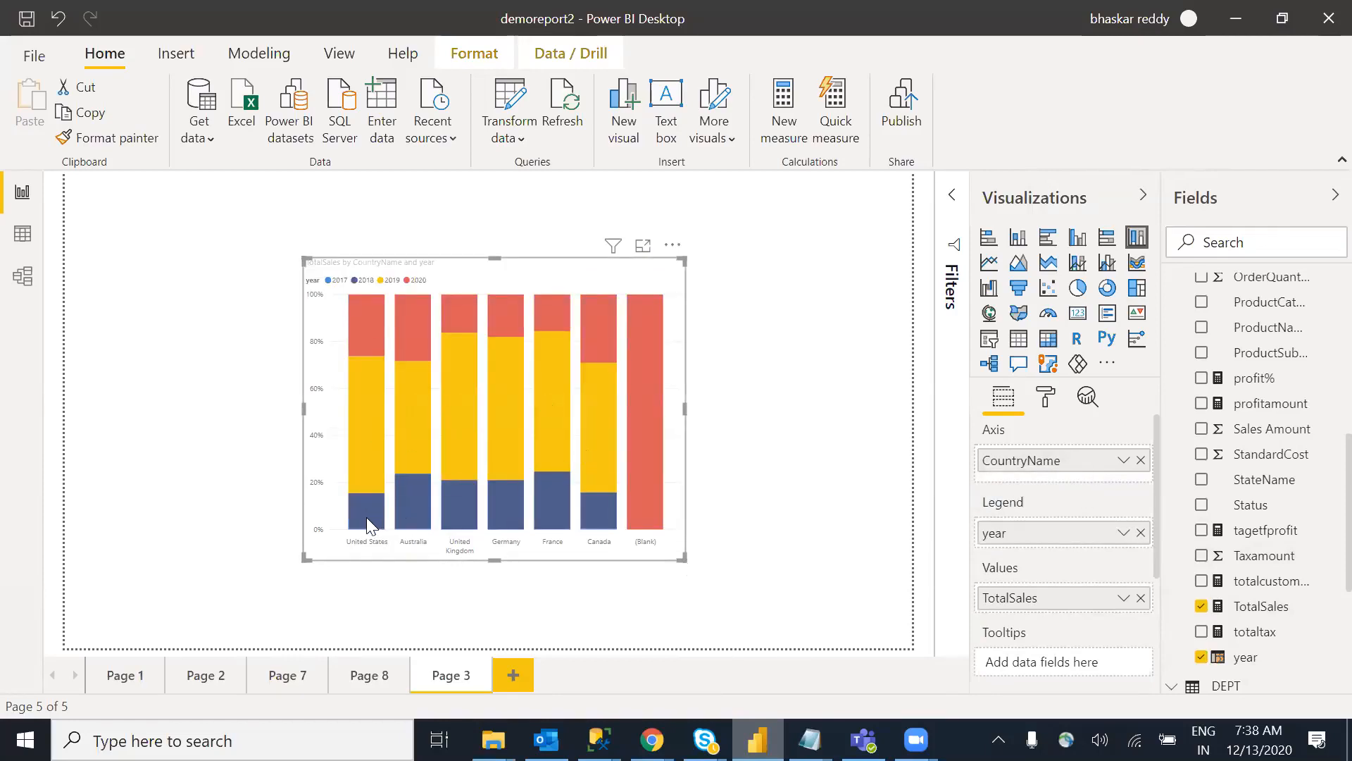
mouse_move(366, 518)
mouse_move(374, 337)
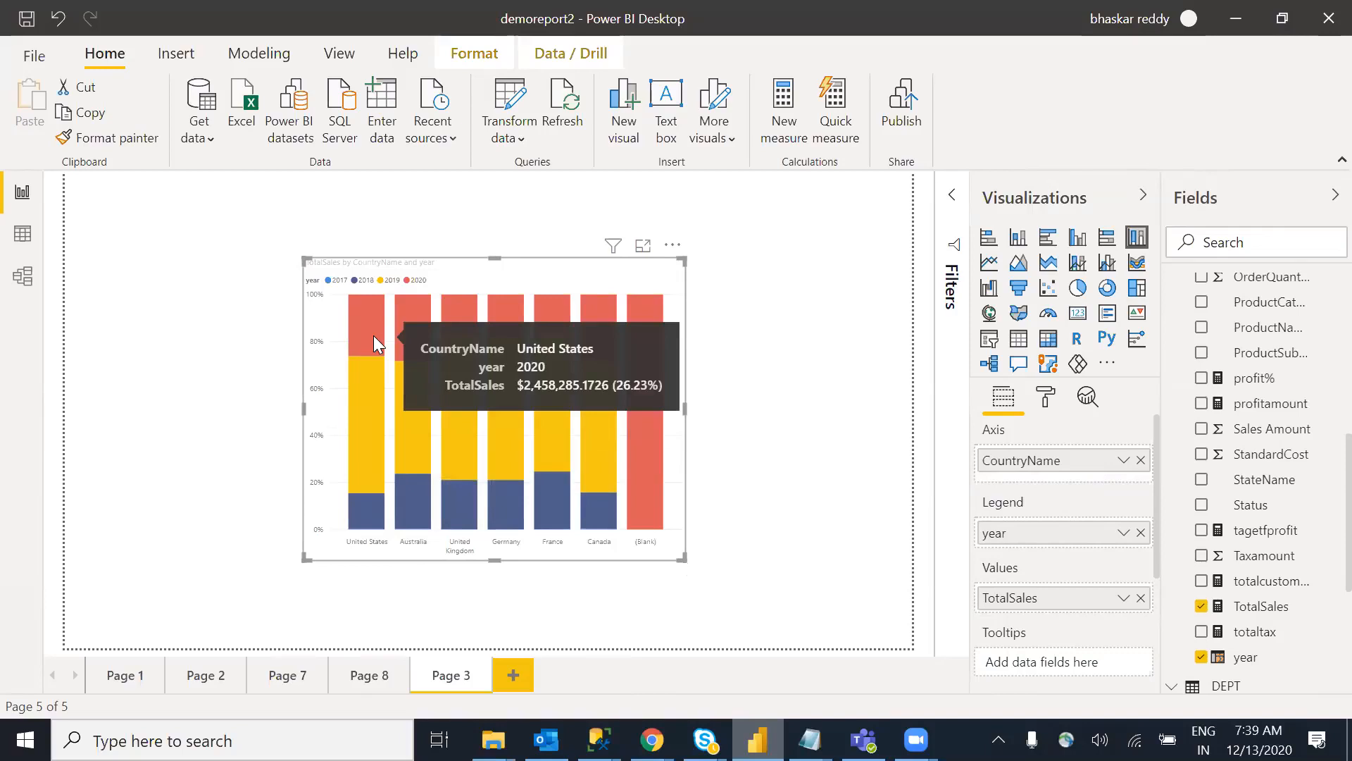
mouse_move(369, 395)
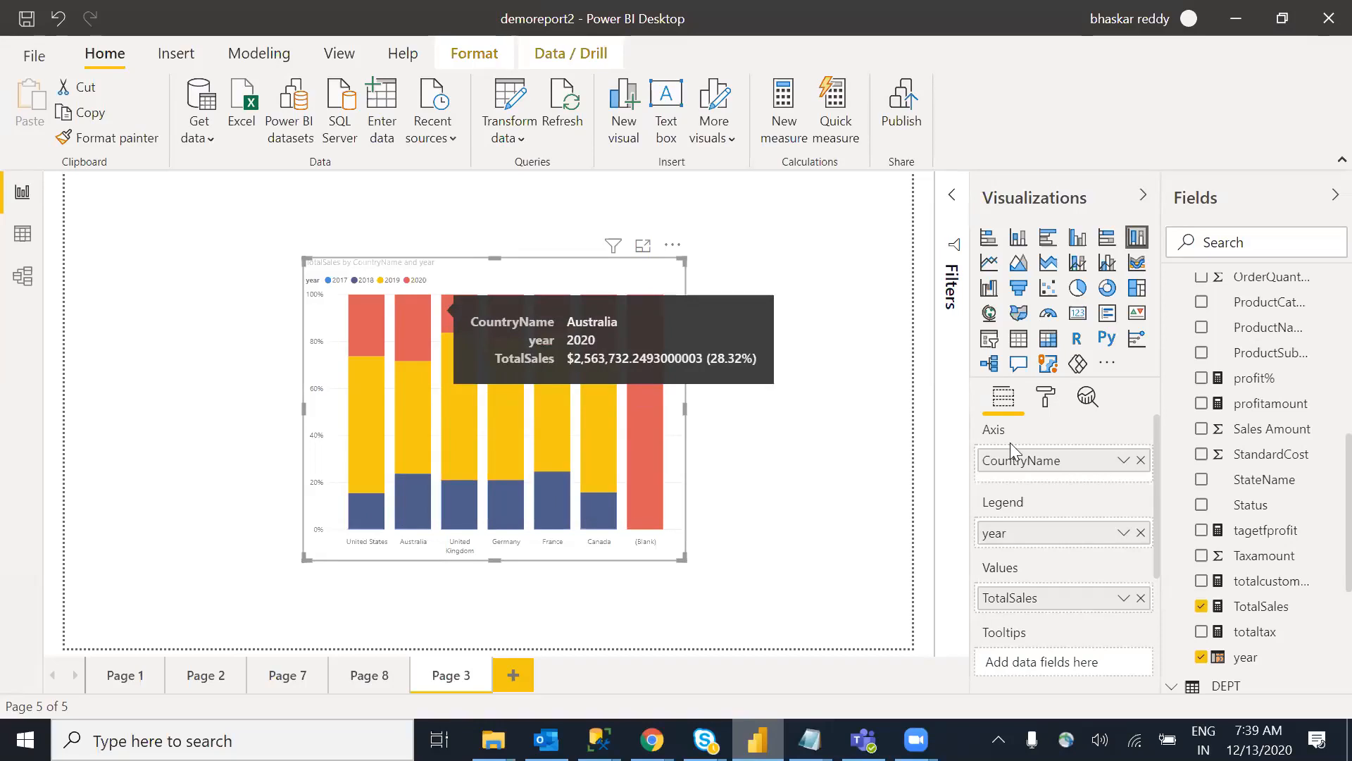
Step: Replace year with ProductCategoryName in the chart's legend and check each category's share in the Canada column
left_click(1141, 538)
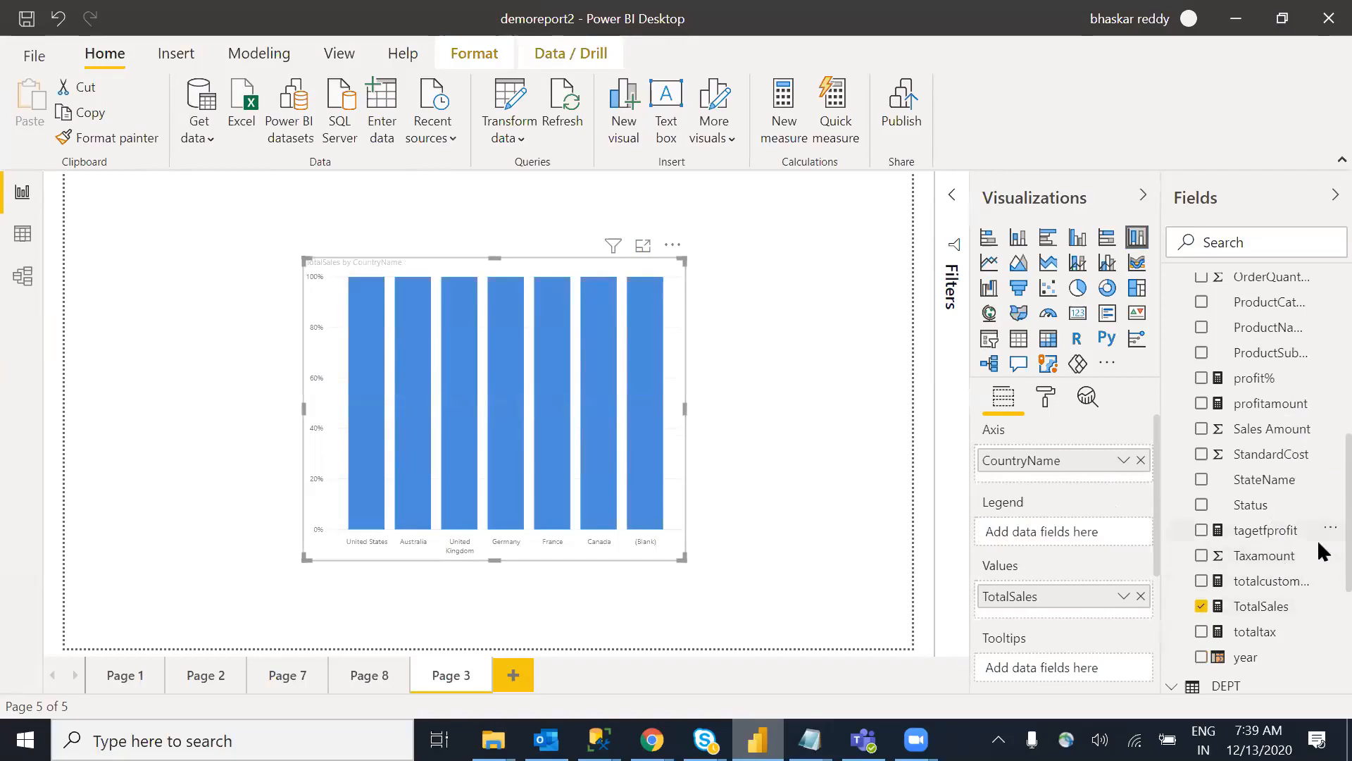
scroll(1279, 415, "up", 1)
scroll(1278, 416, "up", 3)
left_click_drag(1276, 407, 1060, 537)
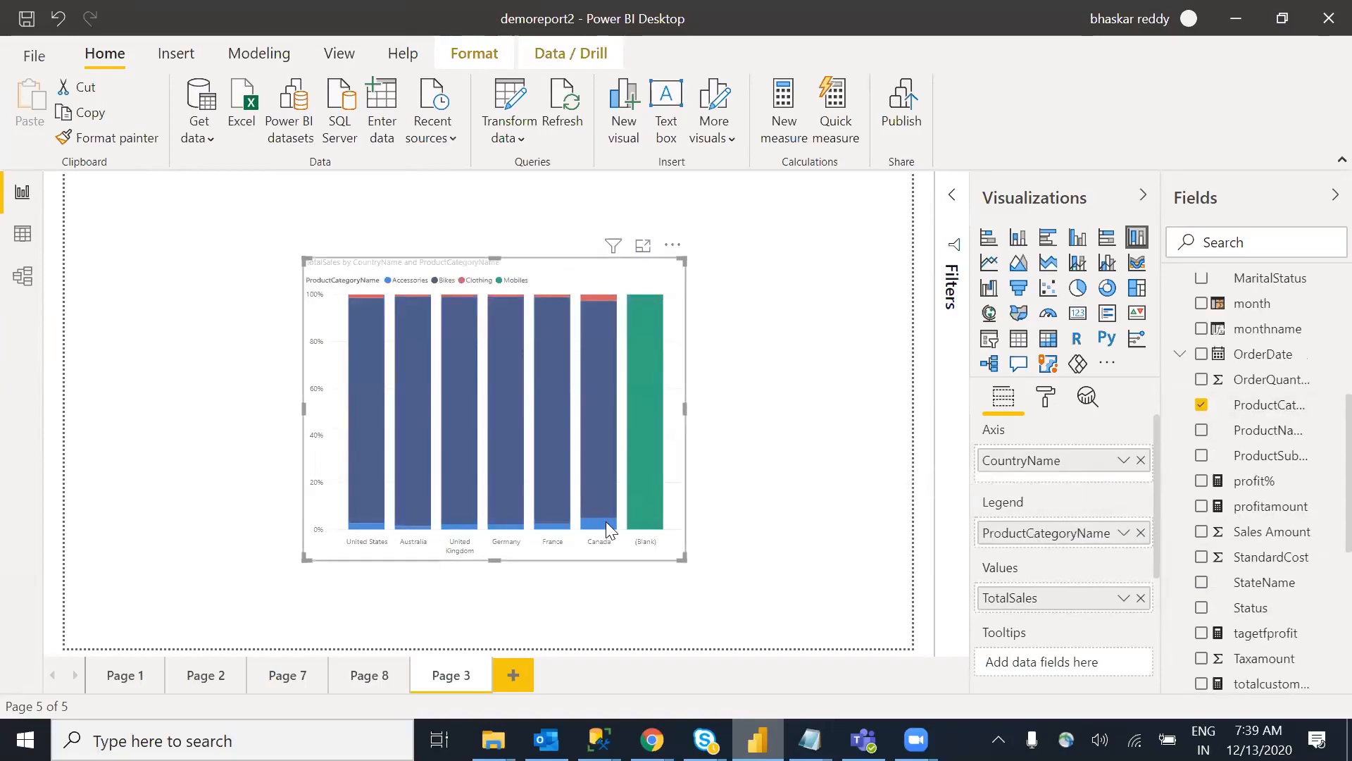
mouse_move(607, 529)
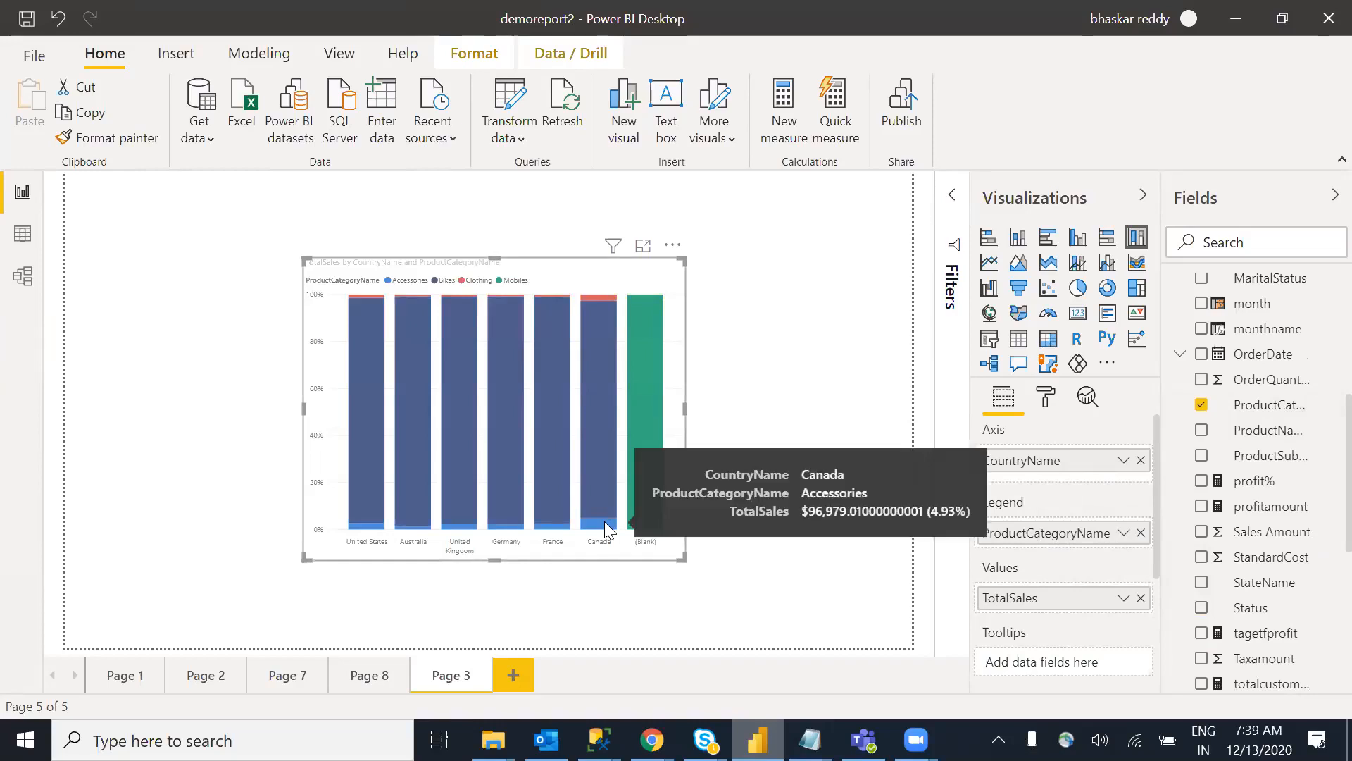
mouse_move(601, 469)
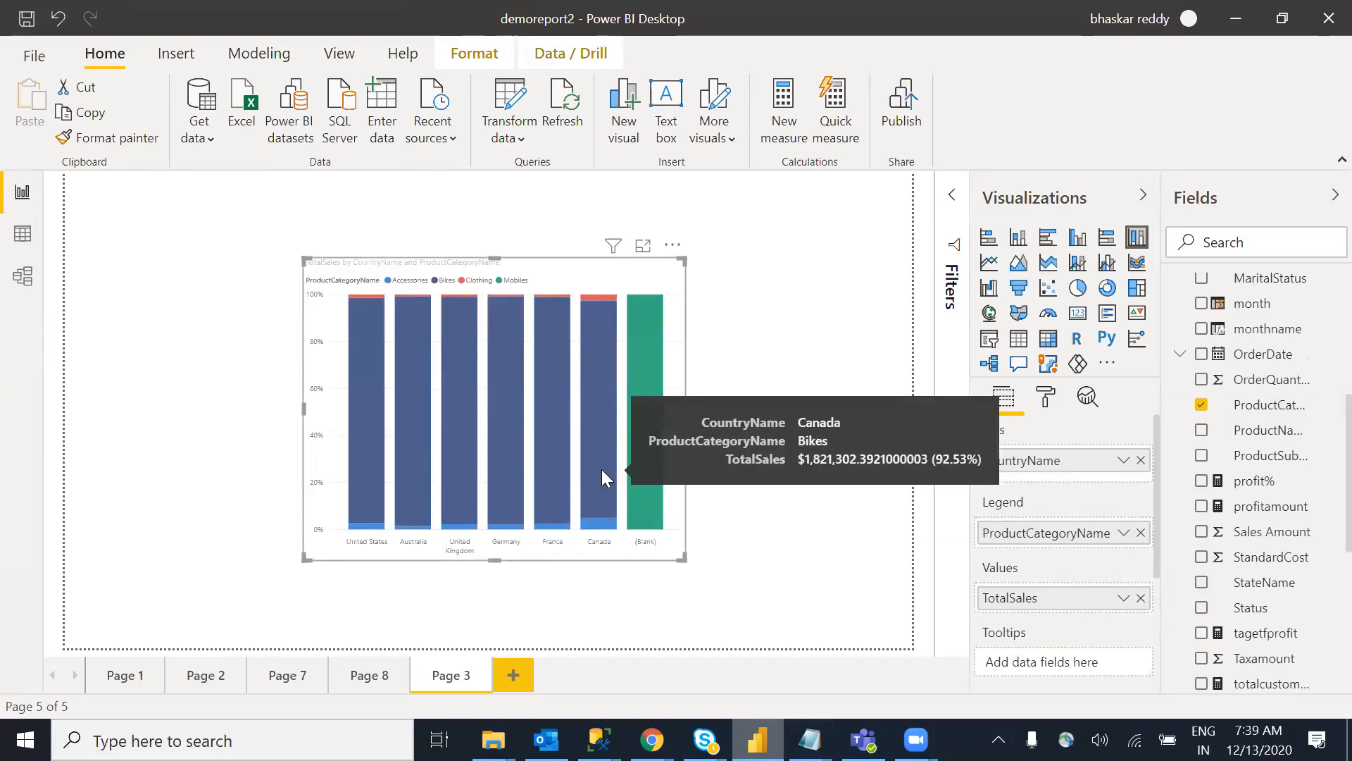
mouse_move(595, 300)
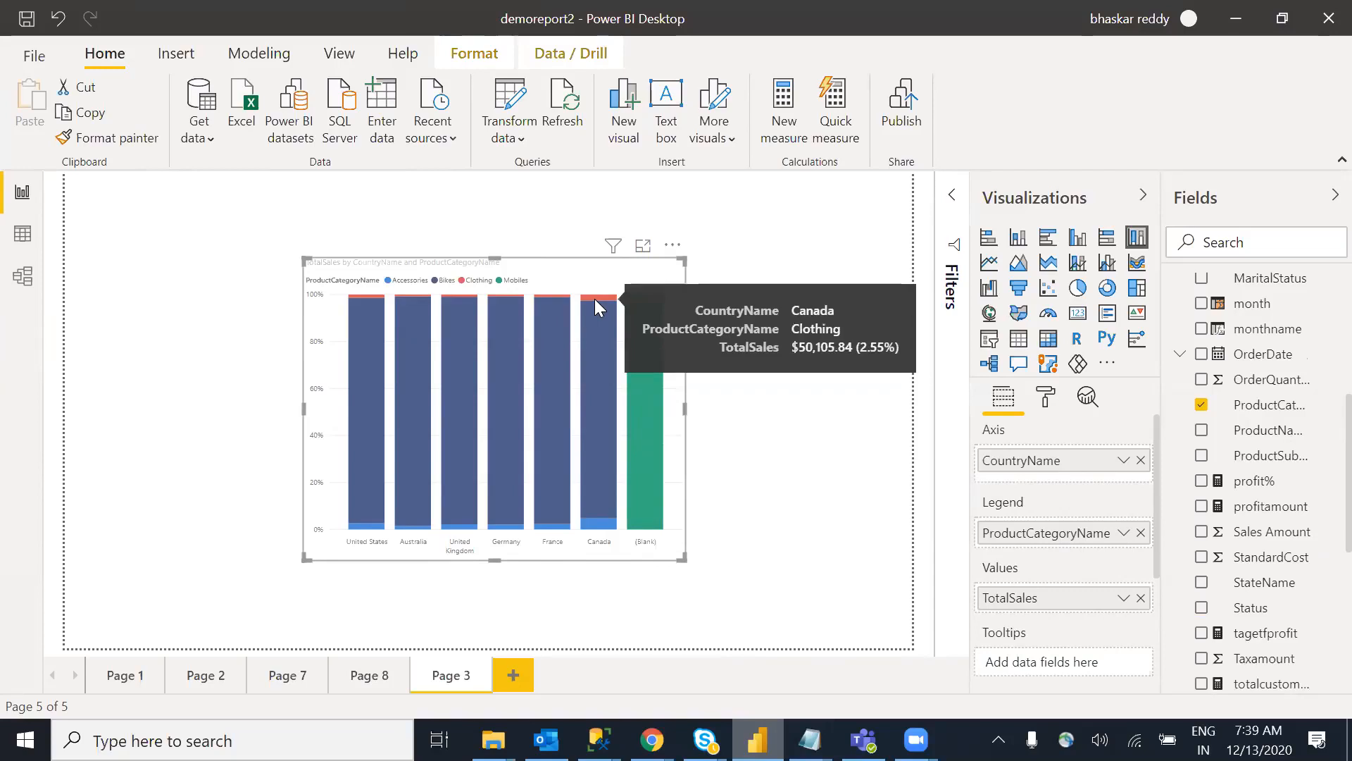
mouse_move(599, 338)
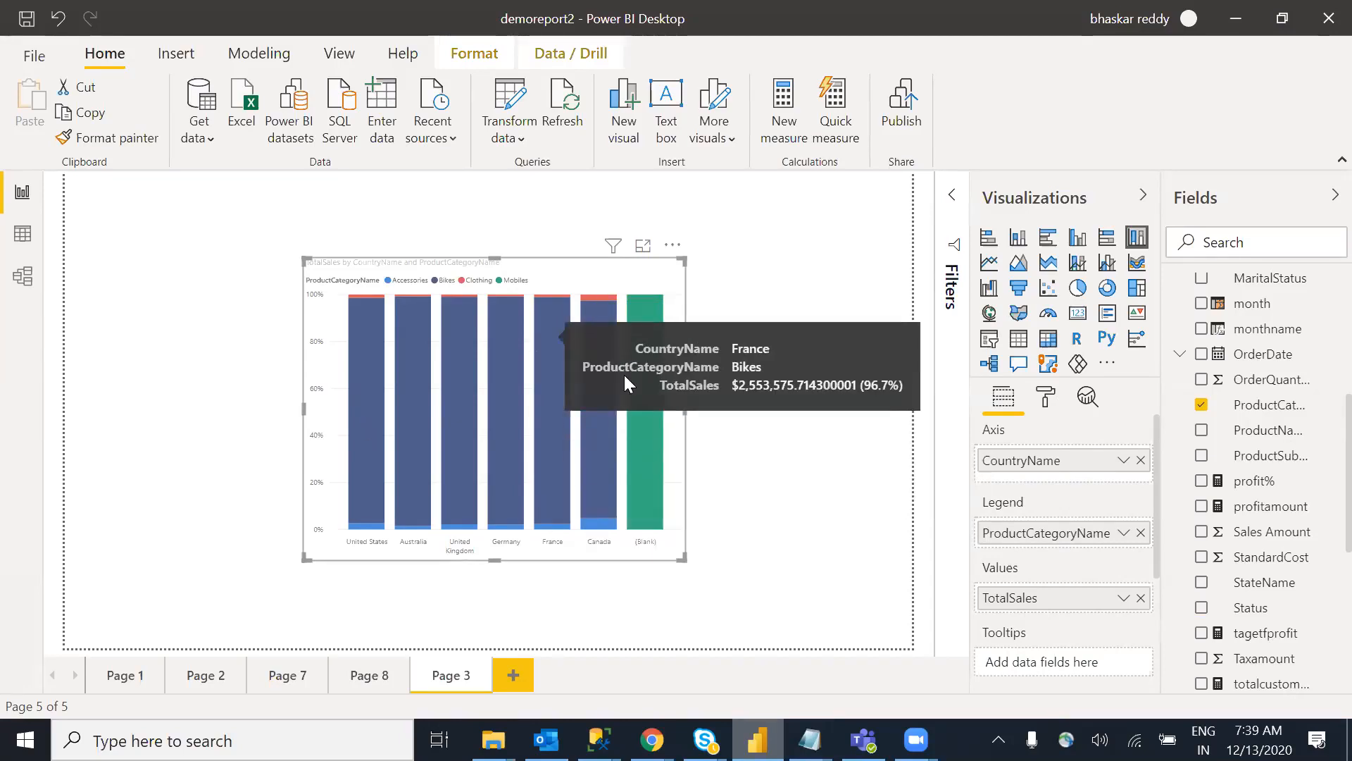
mouse_move(447, 307)
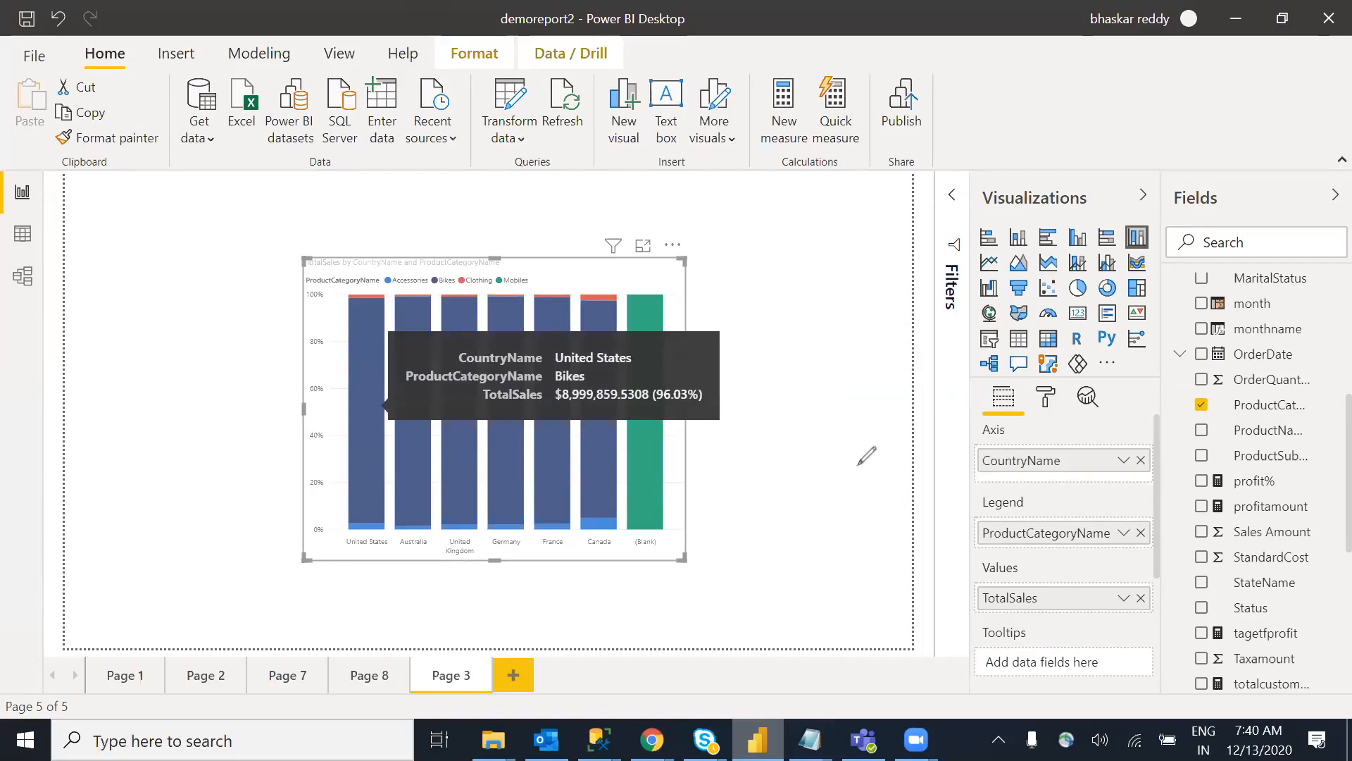
left_click_drag(447, 405, 494, 601)
left_click_drag(771, 292, 777, 310)
left_click_drag(825, 465, 825, 488)
left_click_drag(896, 618, 910, 645)
left_click_drag(812, 365, 928, 296)
left_click_drag(403, 250, 428, 321)
left_click_drag(433, 227, 439, 293)
left_click_drag(463, 210, 486, 293)
left_click_drag(523, 187, 540, 205)
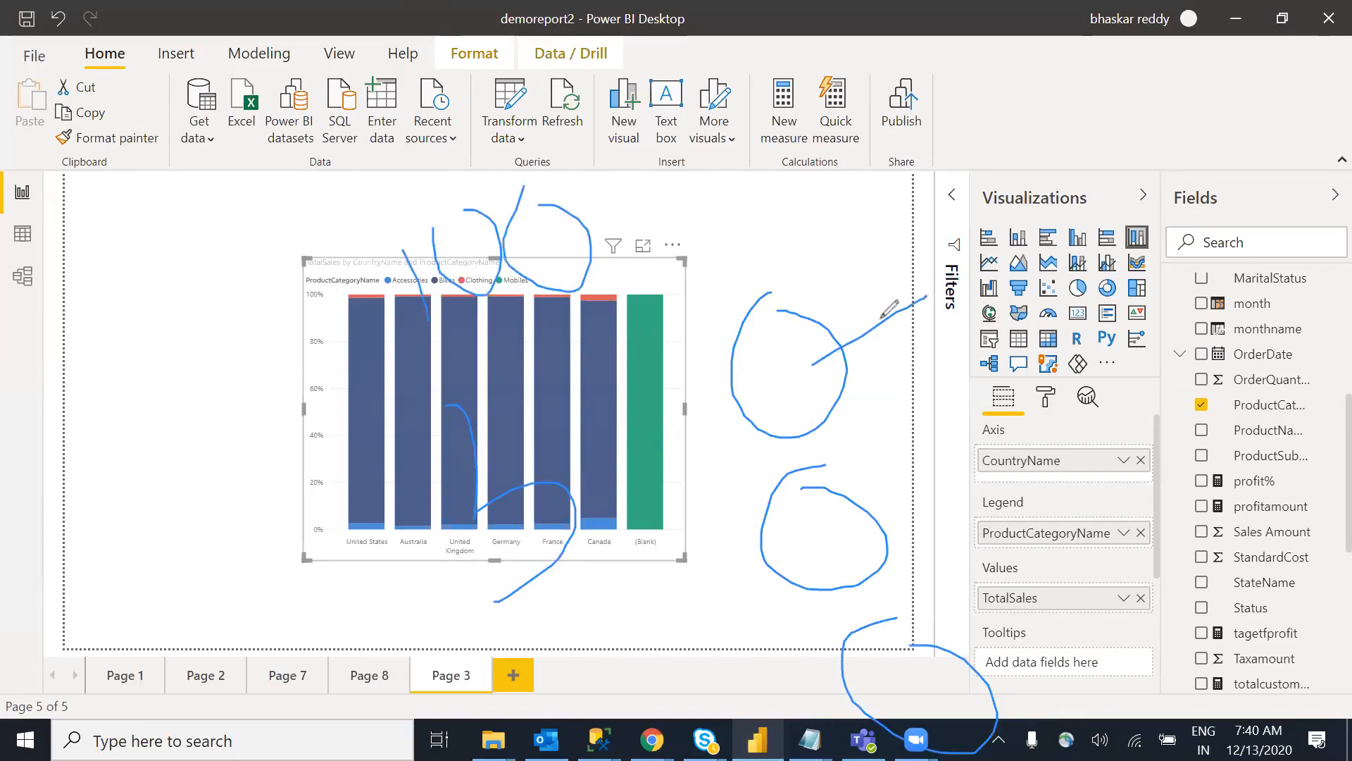
mouse_move(937, 239)
left_mouse_down()
mouse_move(1027, 297)
mouse_move(1064, 213)
mouse_move(1109, 262)
left_mouse_up()
mouse_move(926, 447)
left_mouse_down()
mouse_move(1037, 347)
mouse_move(1088, 398)
left_mouse_up()
left_click_drag(1171, 432, 1158, 364)
mouse_move(1024, 675)
left_mouse_down()
mouse_move(1258, 514)
mouse_move(1241, 527)
left_mouse_up()
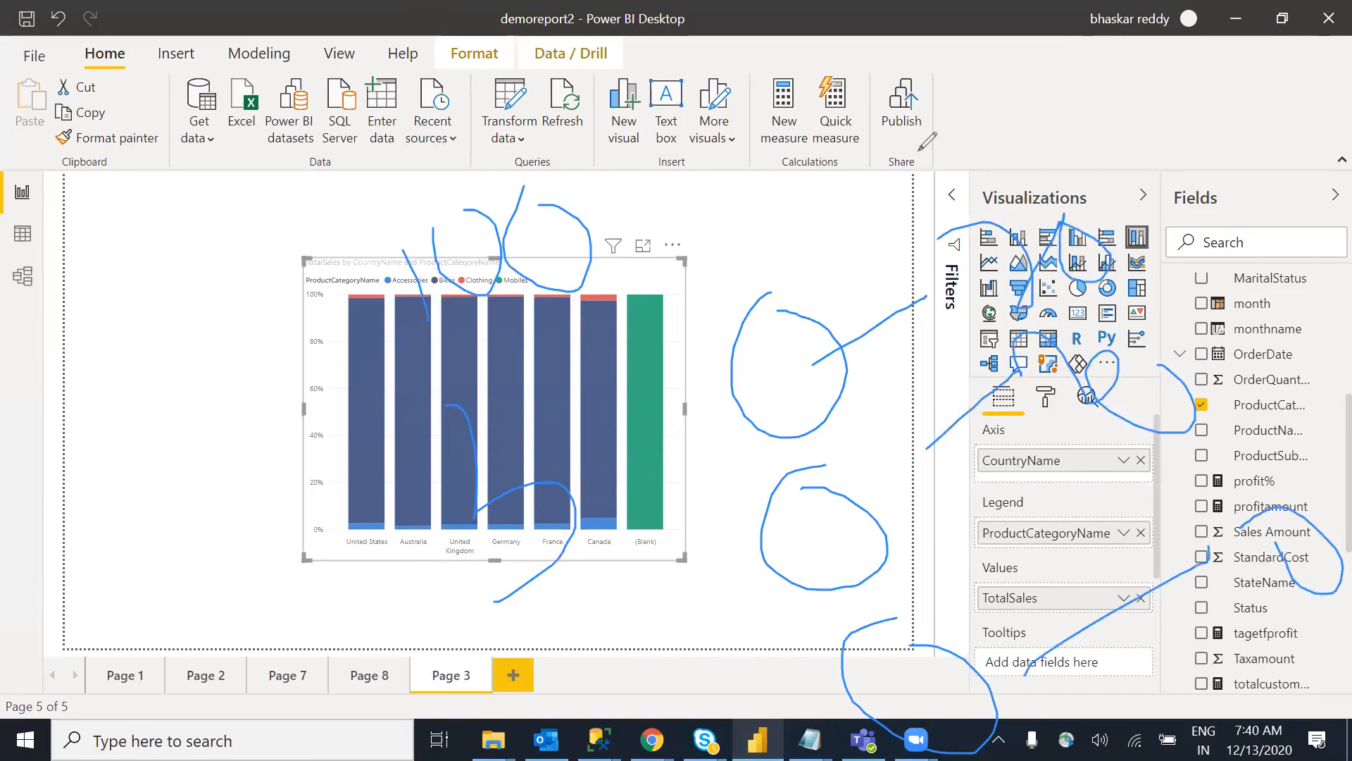
key("Escape")
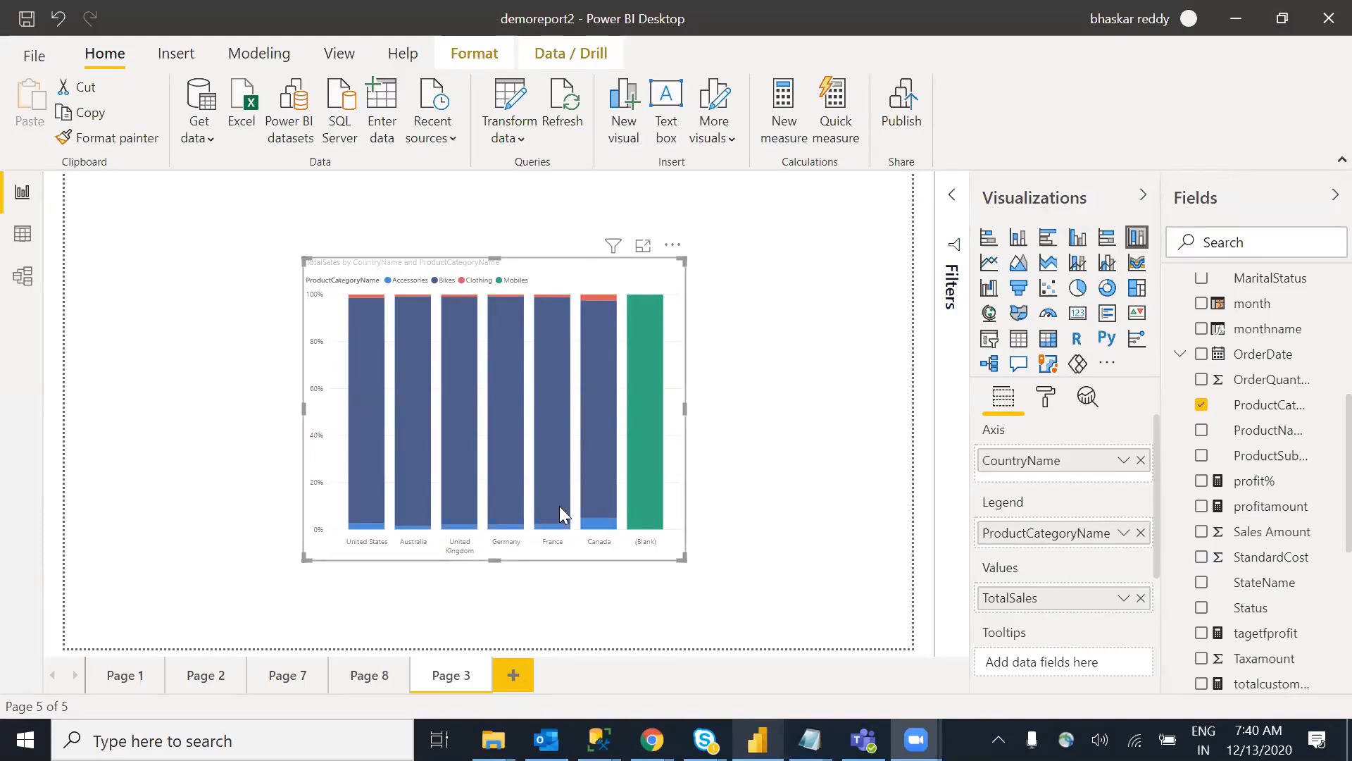
Step: Remove ProductCategoryName from the chart's legend and look through the chart's formatting options
mouse_move(562, 458)
left_click(1140, 532)
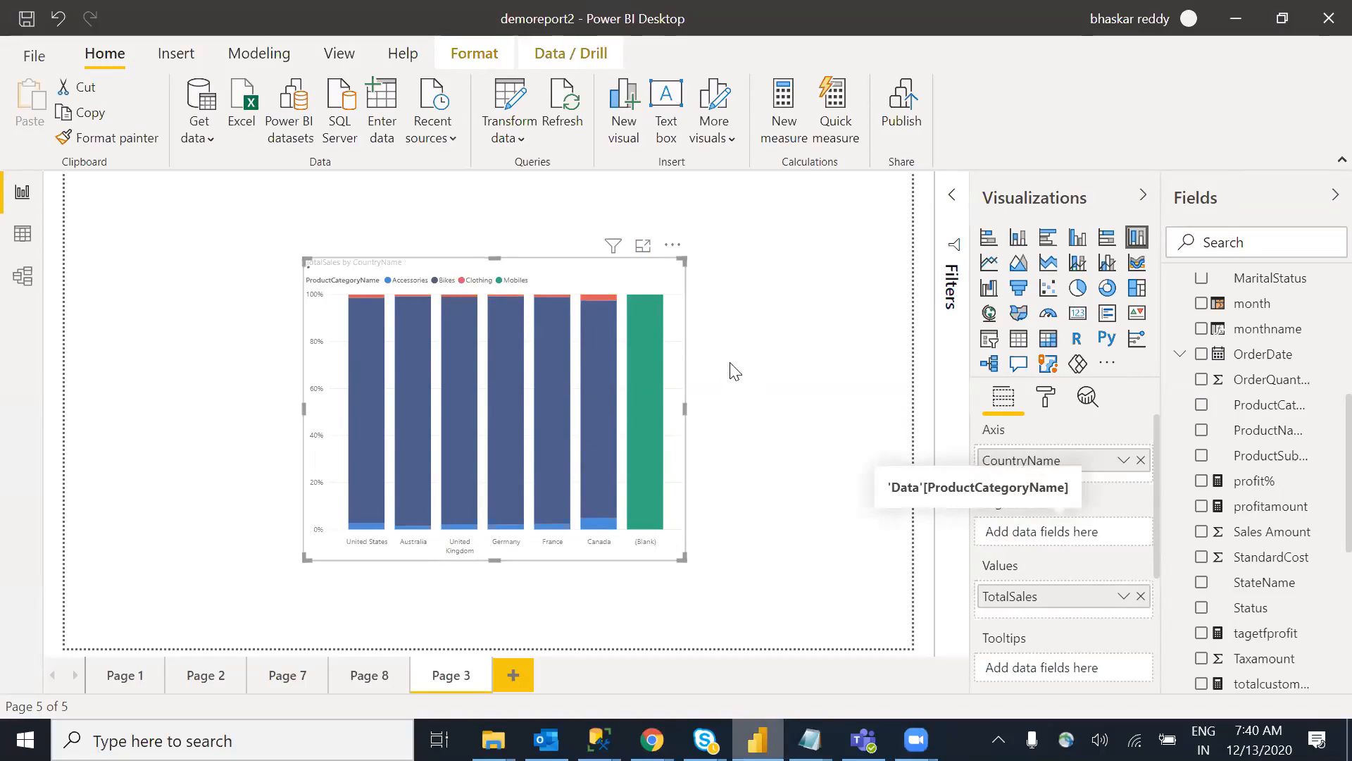
left_click(1053, 403)
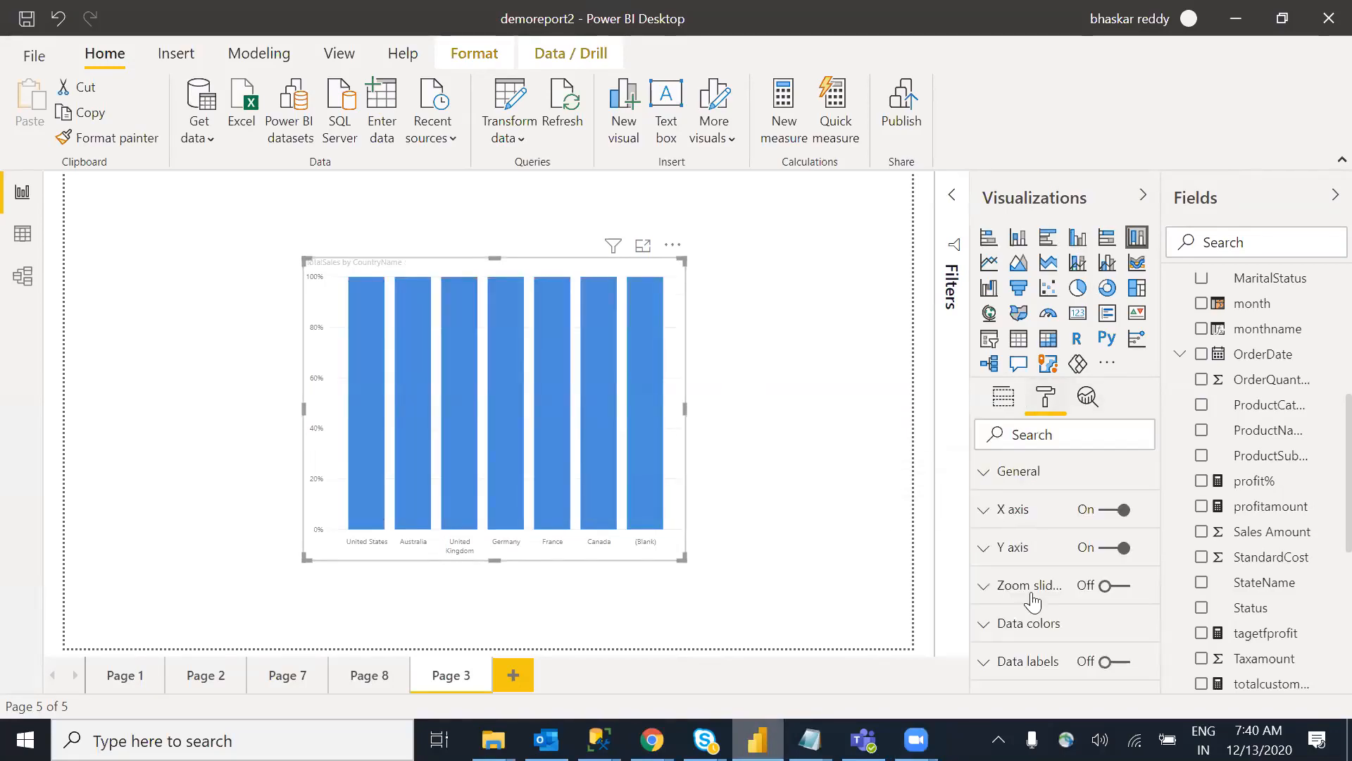
left_click_drag(1153, 498, 1157, 462)
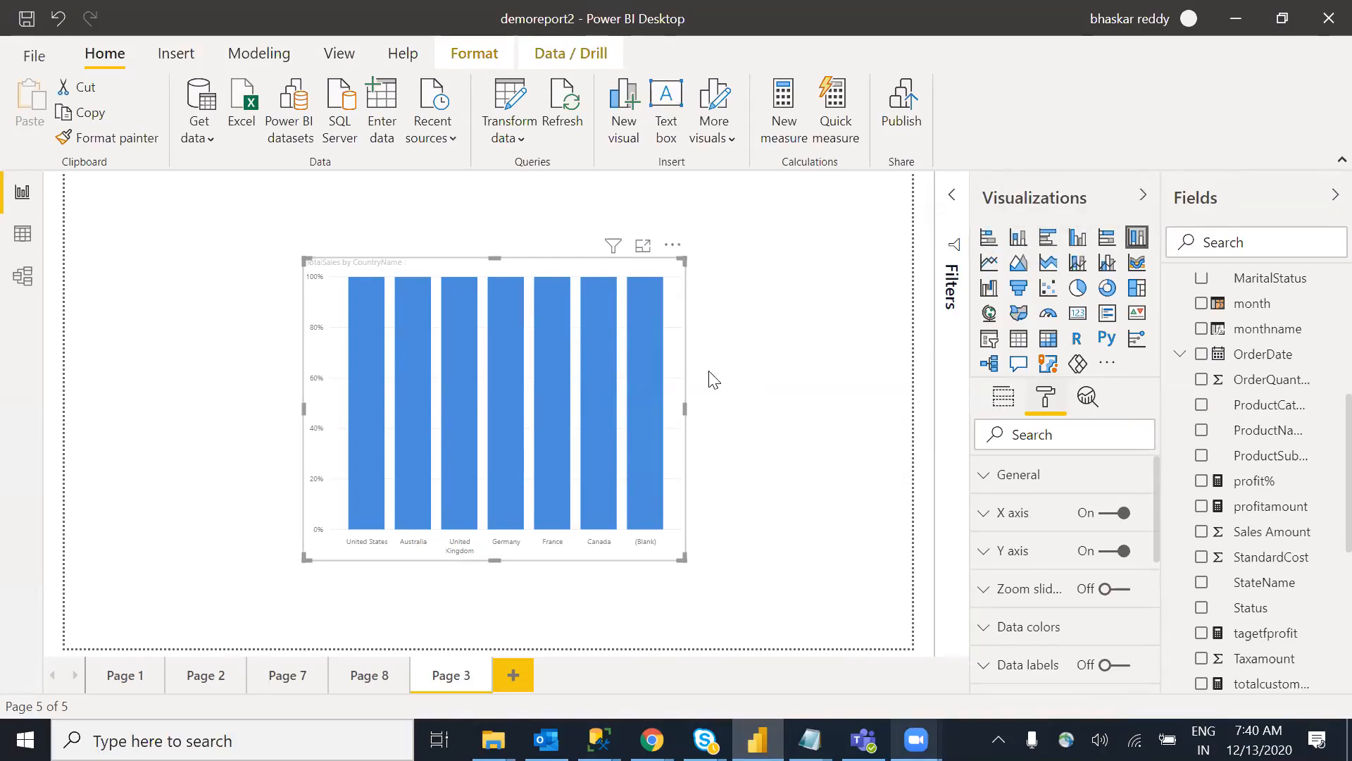
Step: Move the 100% stacked column chart closer to the page's left edge and add another blank page to the report
left_click_drag(574, 429, 469, 423)
left_click(701, 467)
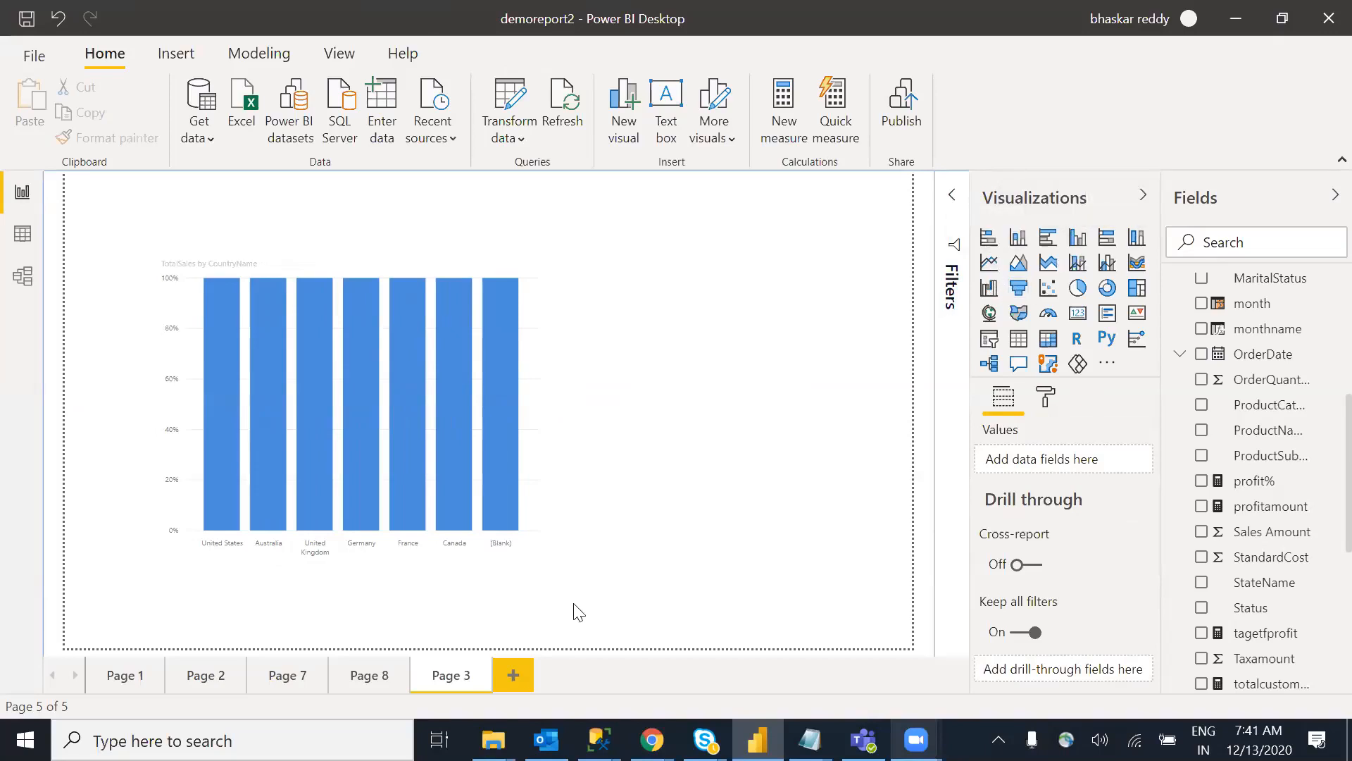
left_click(524, 675)
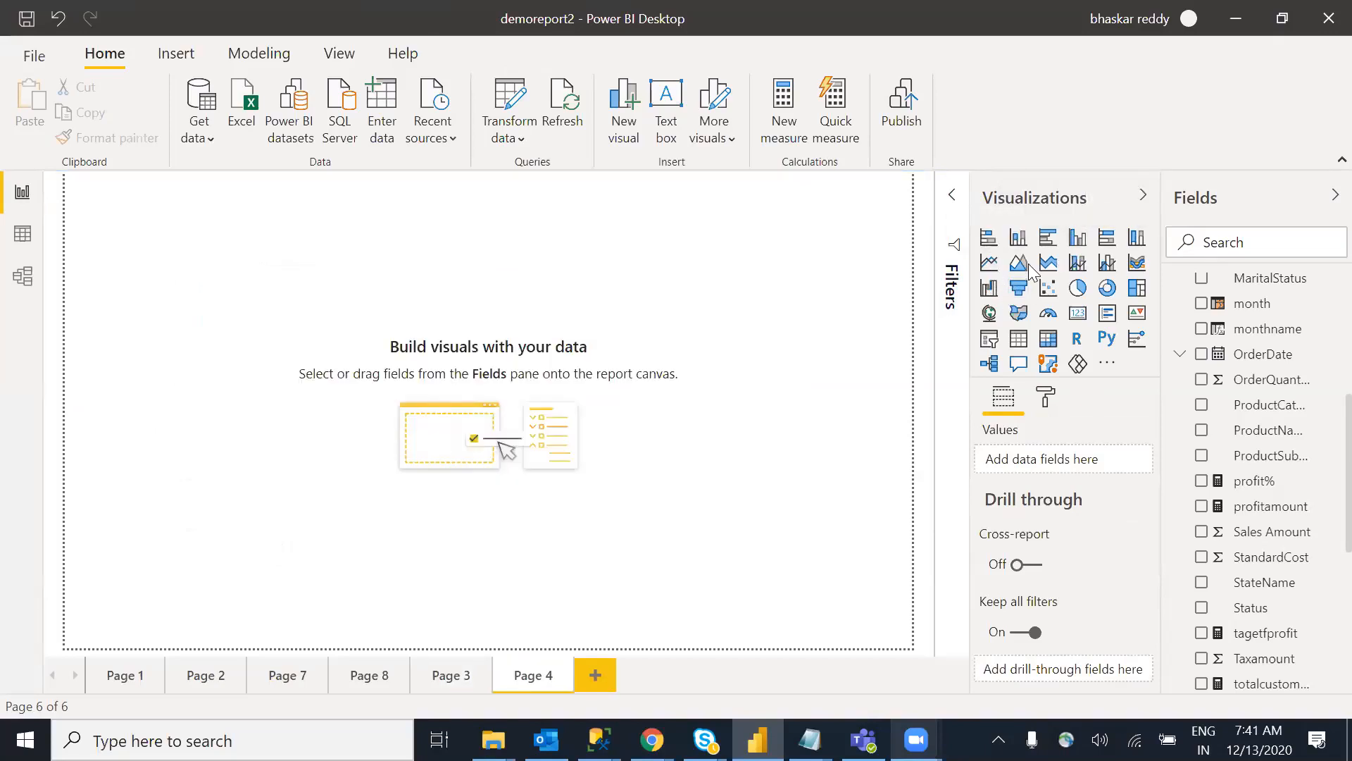
Step: Insert a line chart on the new page, move it toward the centre, and enlarge it to over half the page's width
left_click(988, 265)
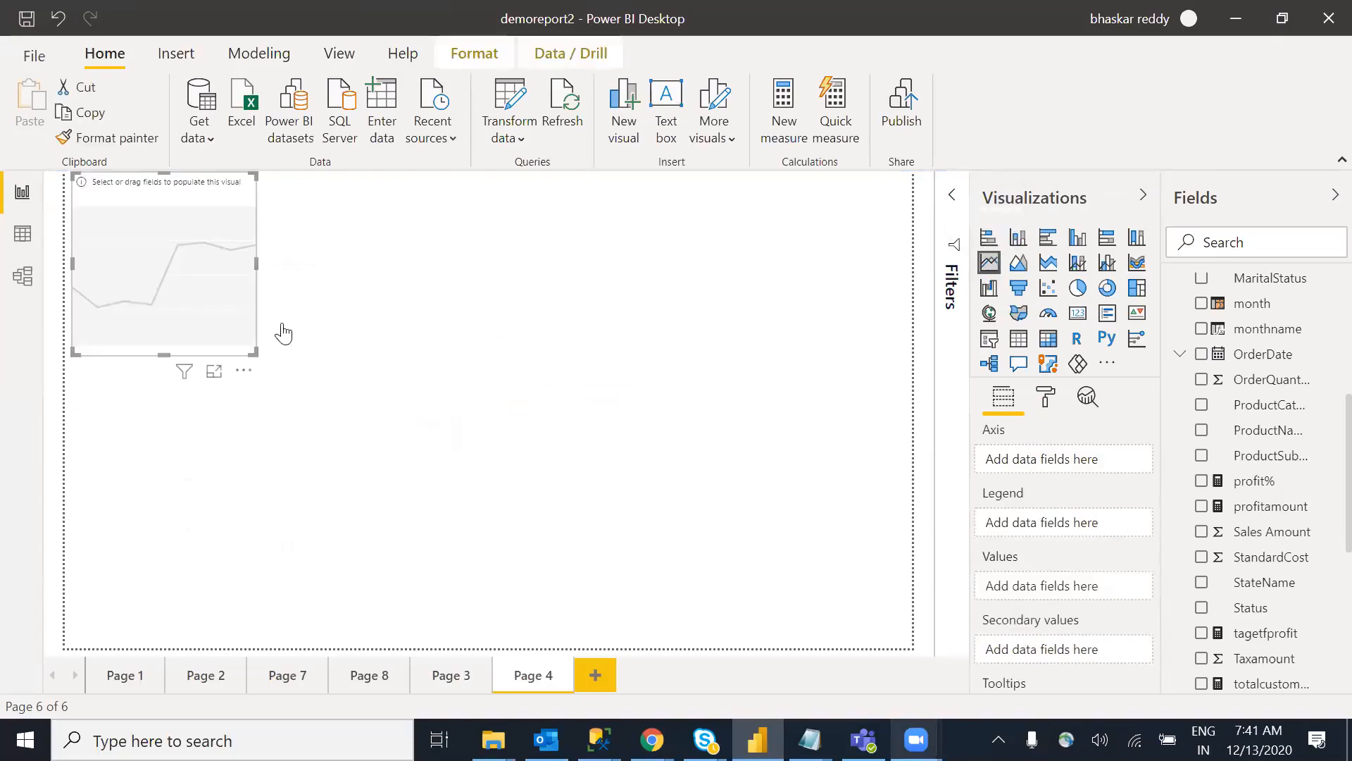
left_click_drag(236, 324, 665, 511)
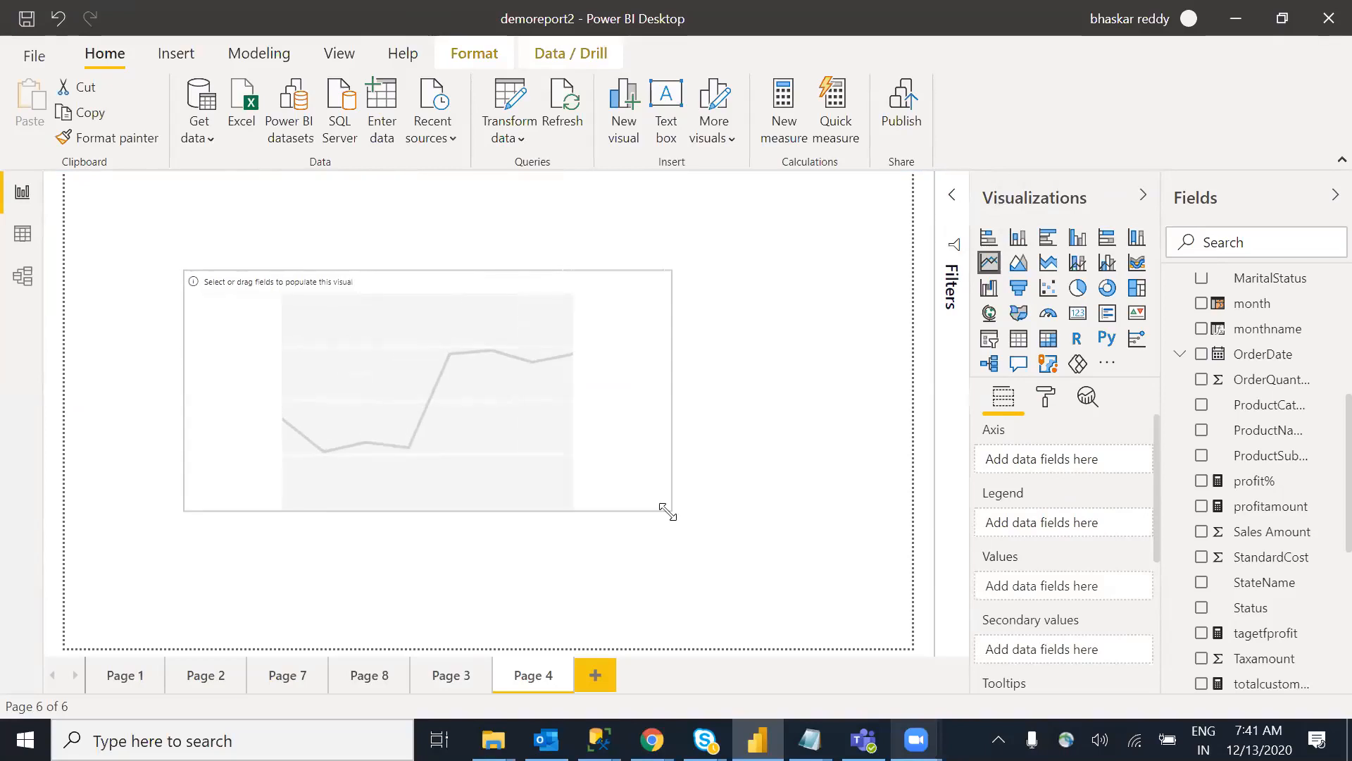
left_click(765, 474)
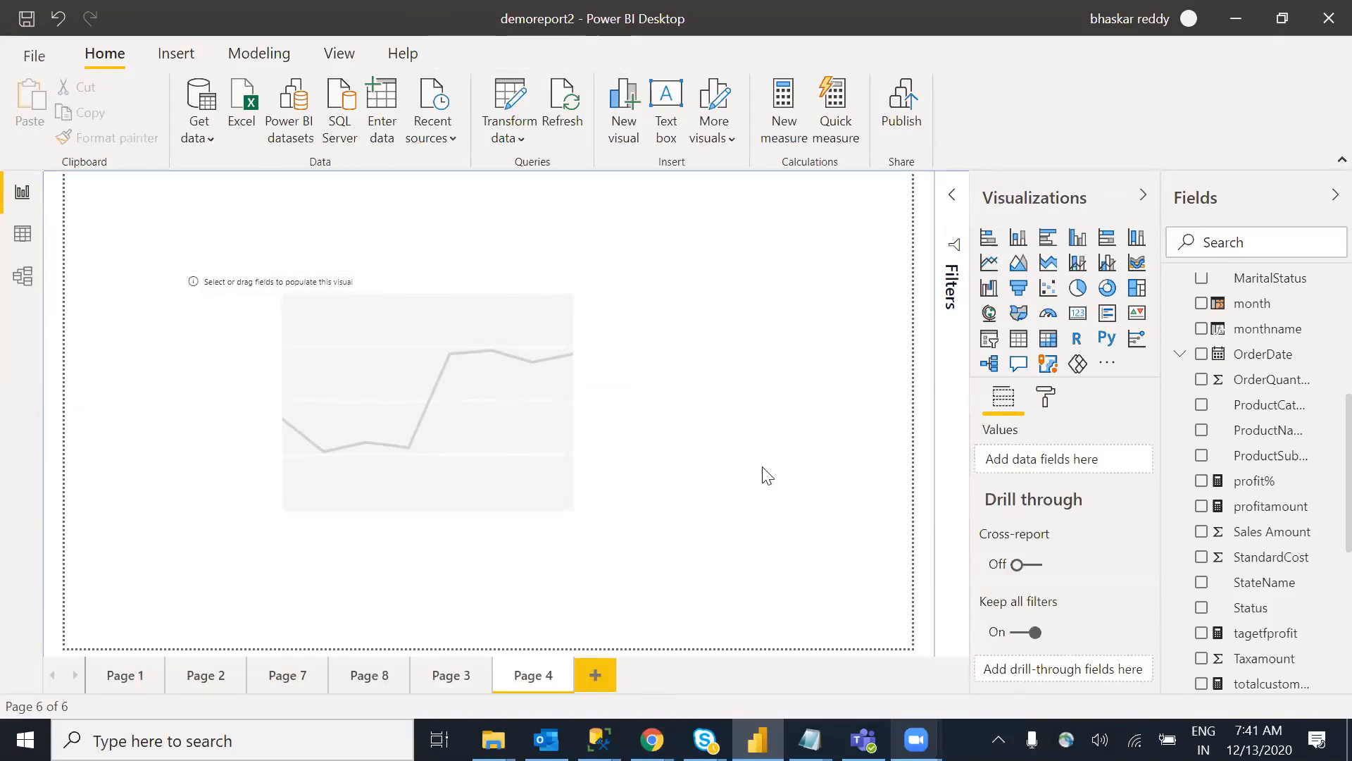
left_click(554, 403)
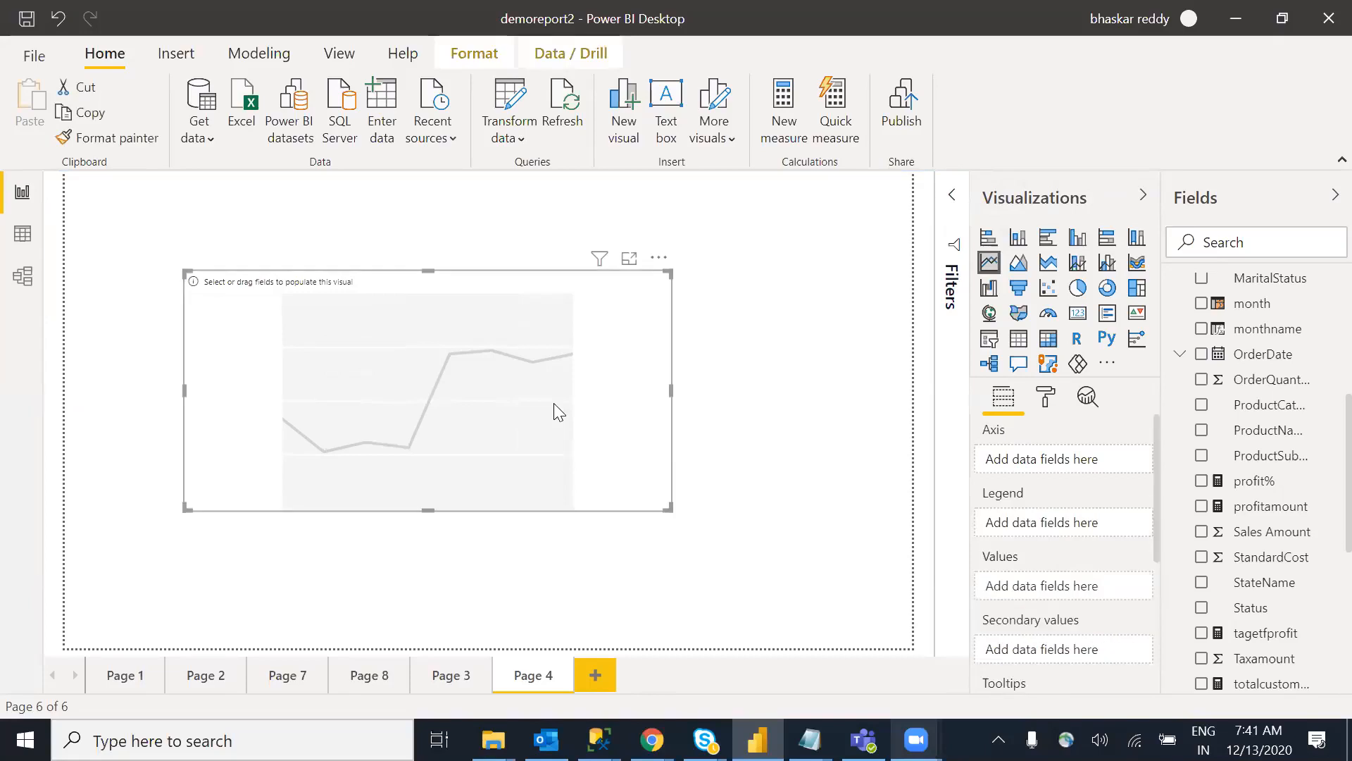
left_click_drag(427, 271, 423, 249)
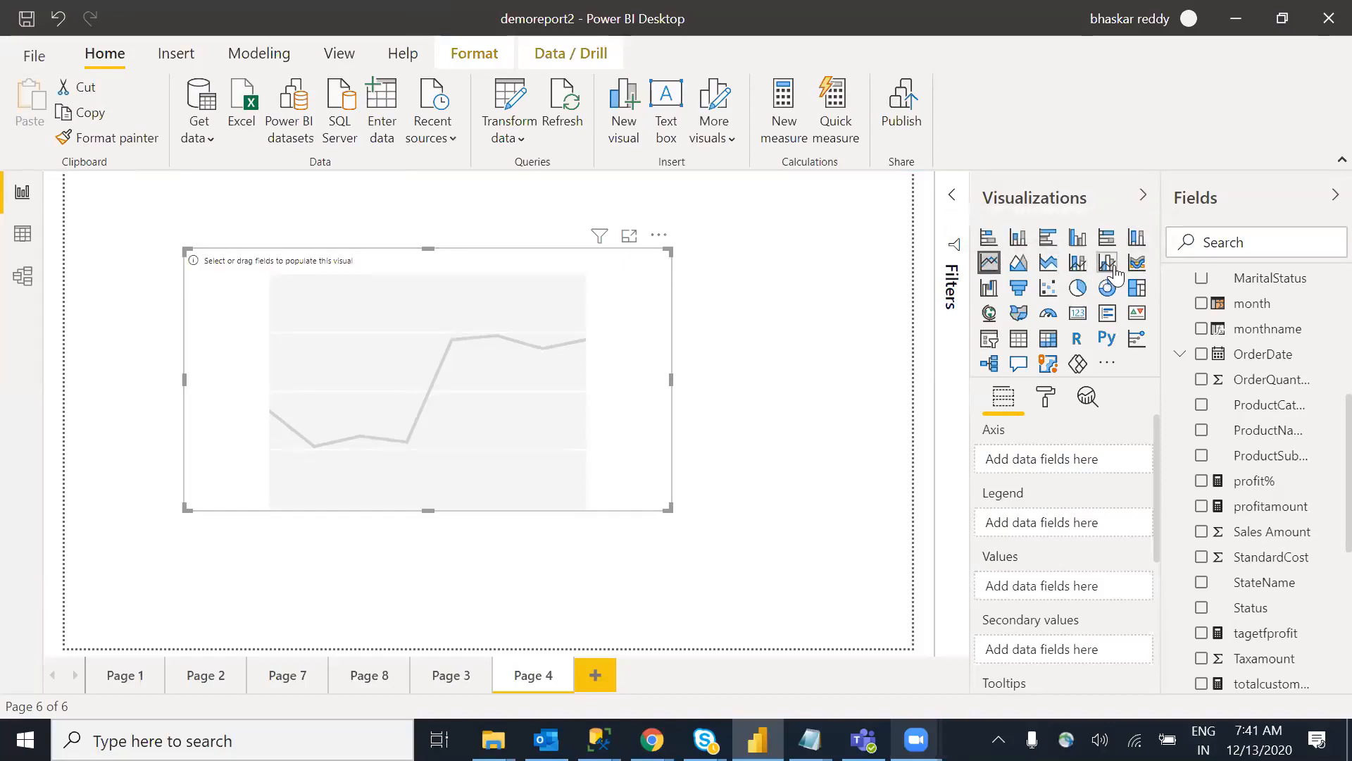
left_click(770, 374)
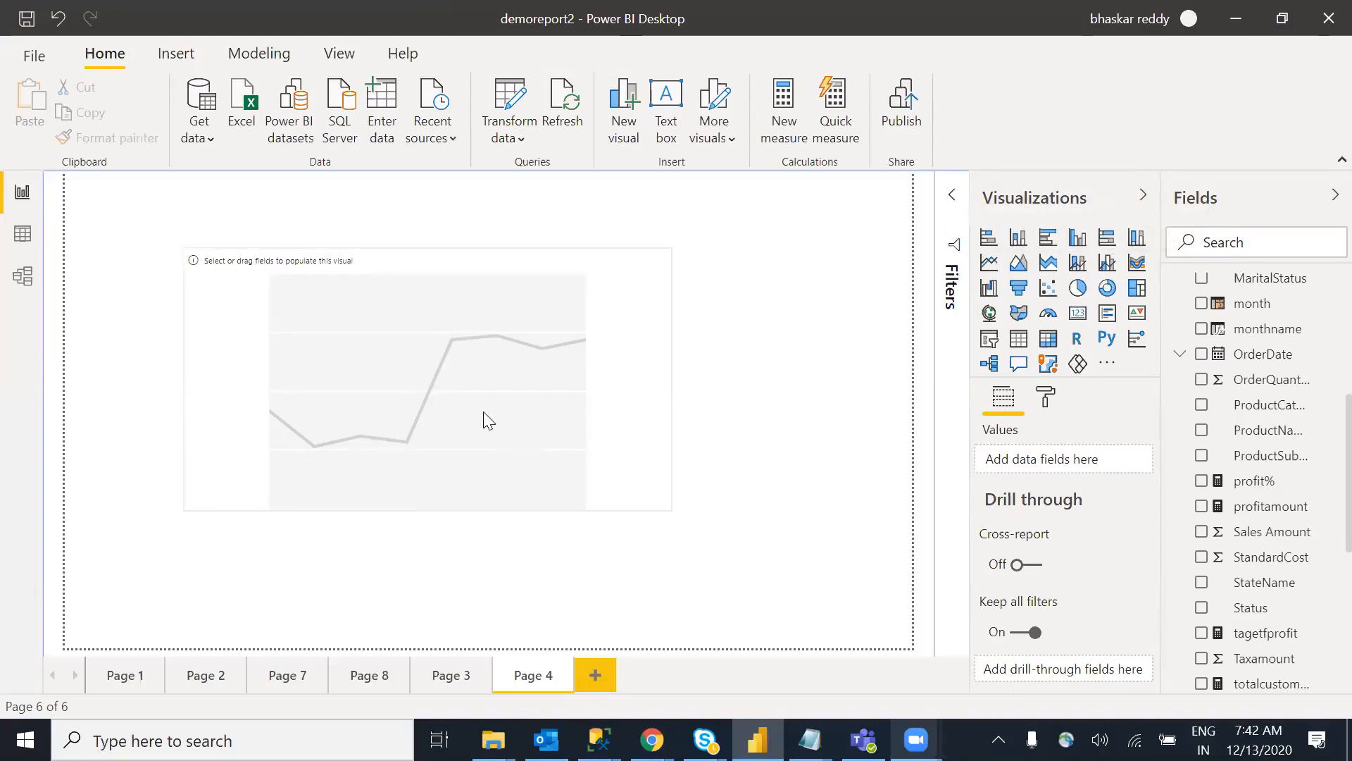
Step: Plot TotalSales as the line chart's values with CountryName from the Data table on the axis
left_click(437, 416)
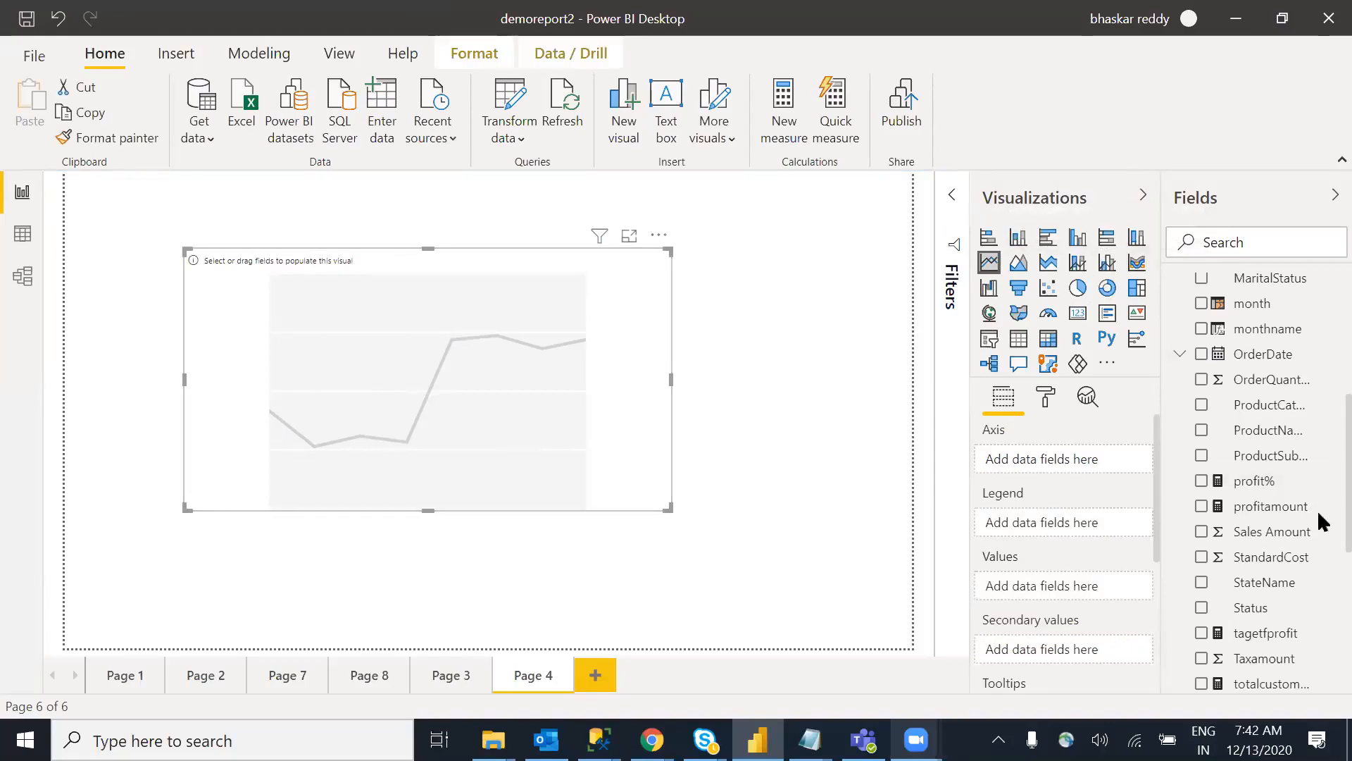
scroll(1317, 492, "up", 4)
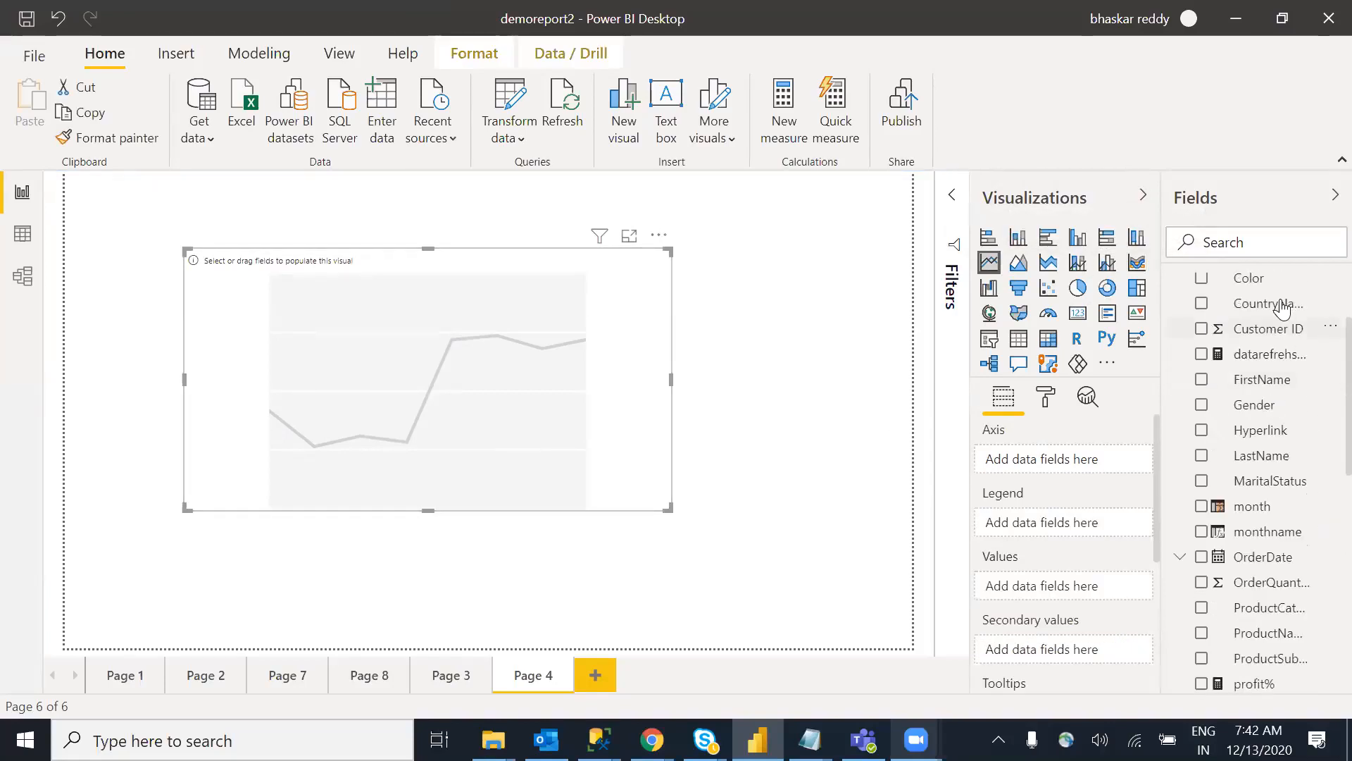
left_click_drag(1261, 303, 1028, 461)
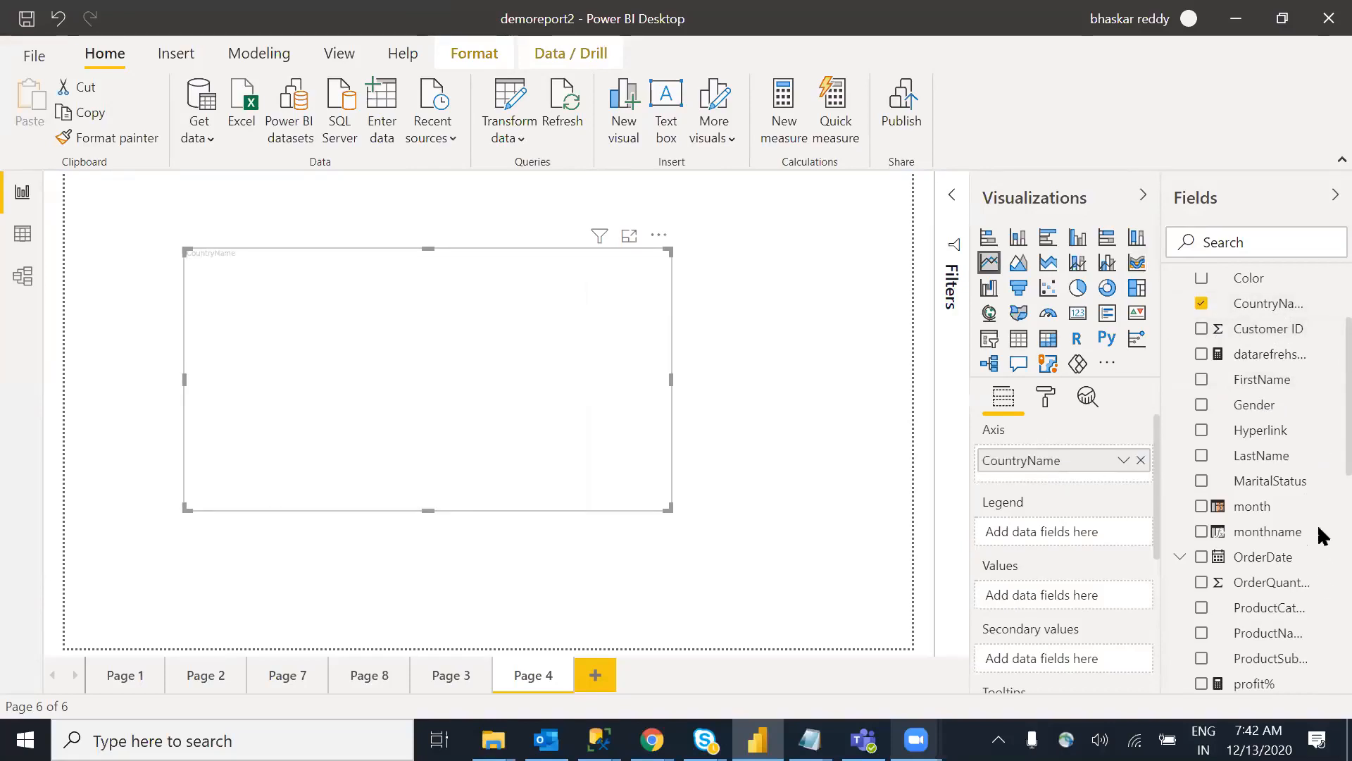
scroll(1320, 535, "down", 8)
left_click_drag(1261, 437, 1067, 596)
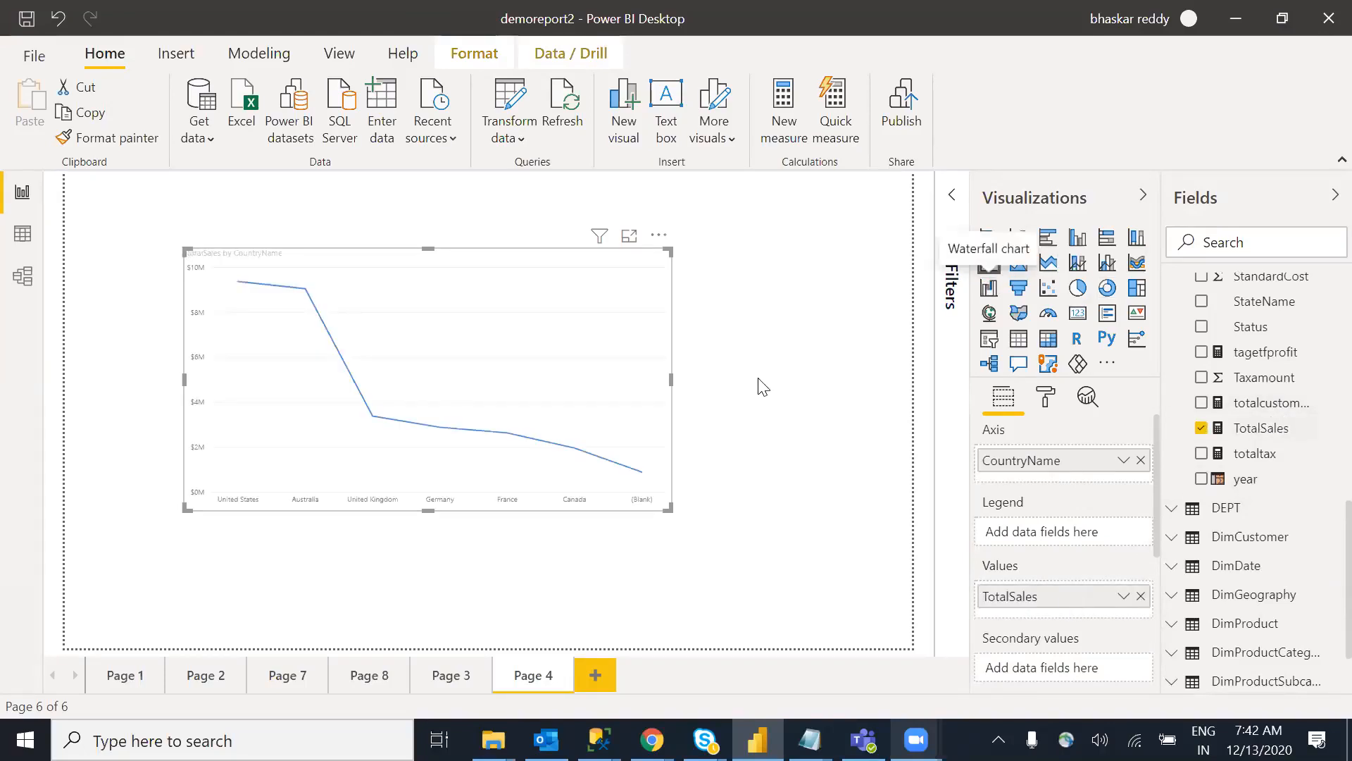
Step: Sort the line chart by CountryName
left_click(659, 237)
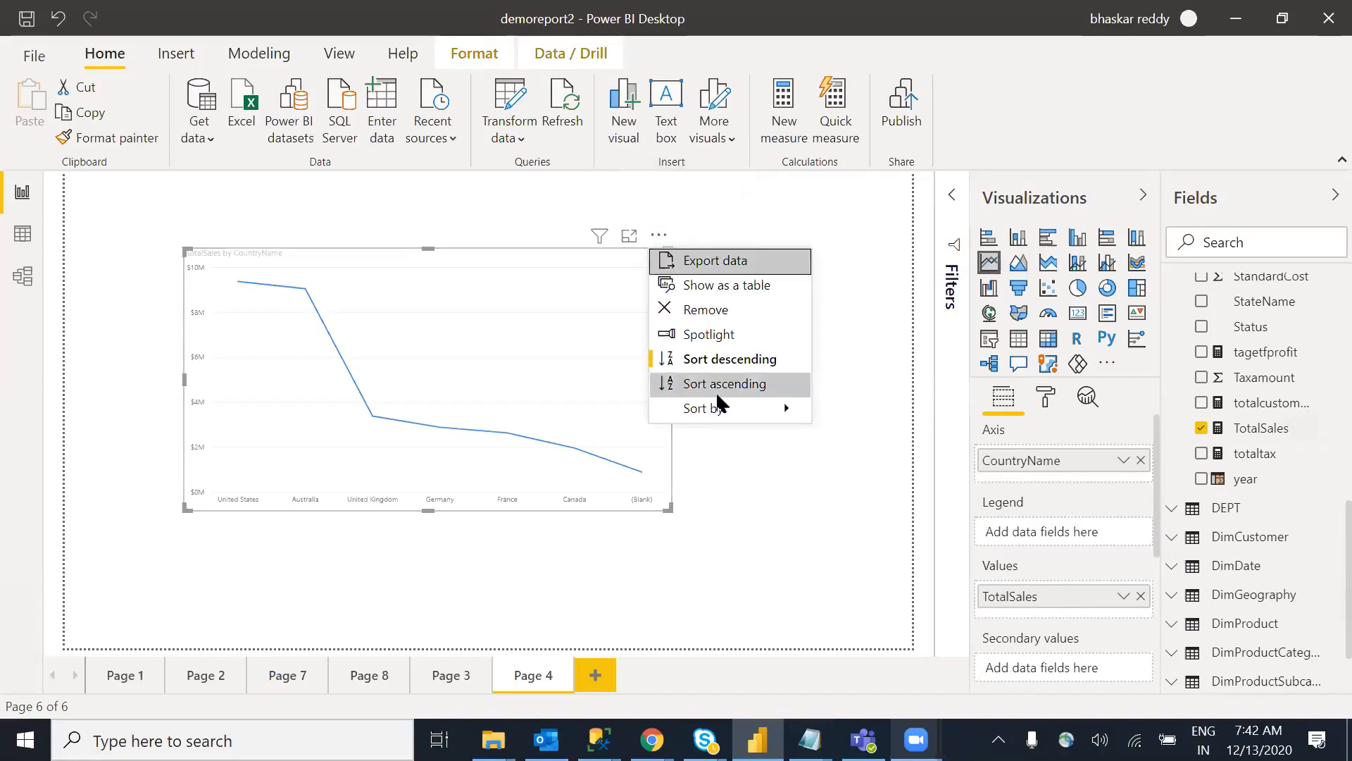
mouse_move(758, 413)
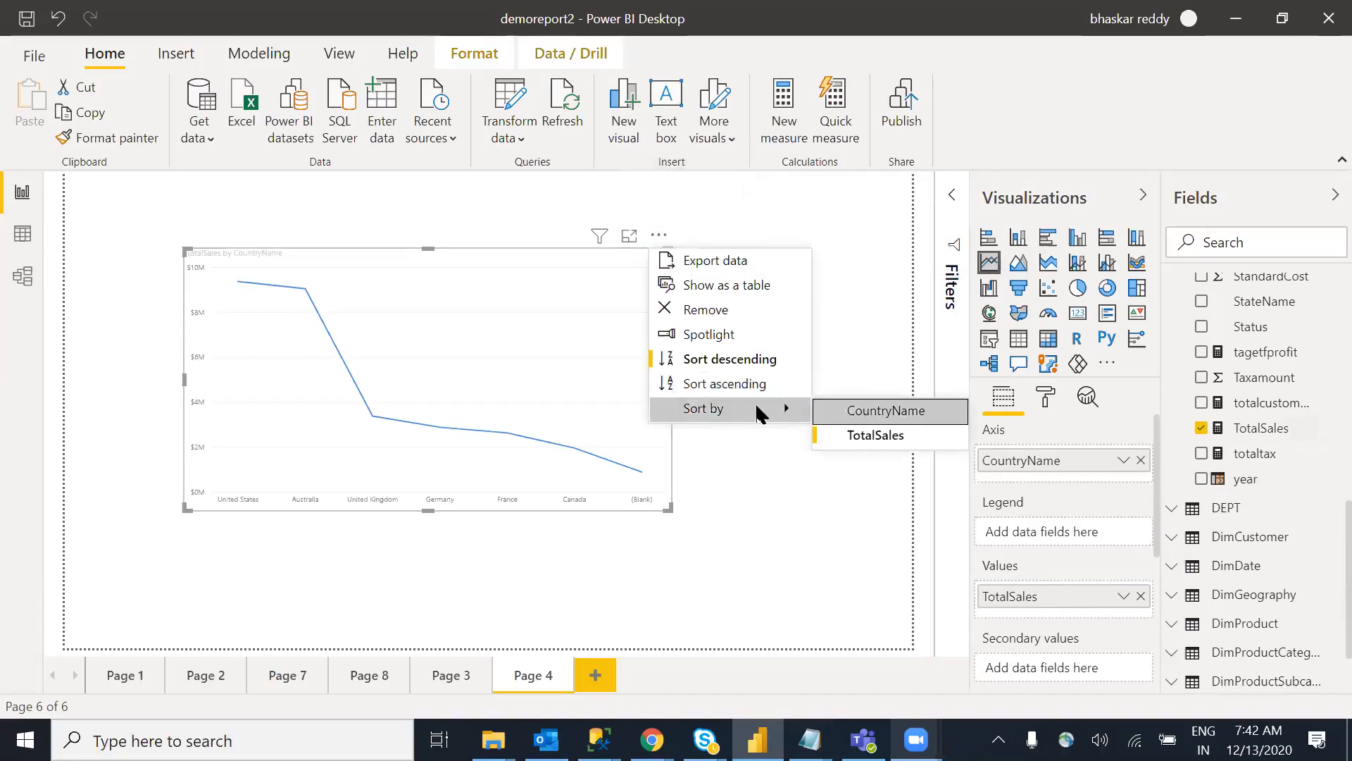
left_click(884, 410)
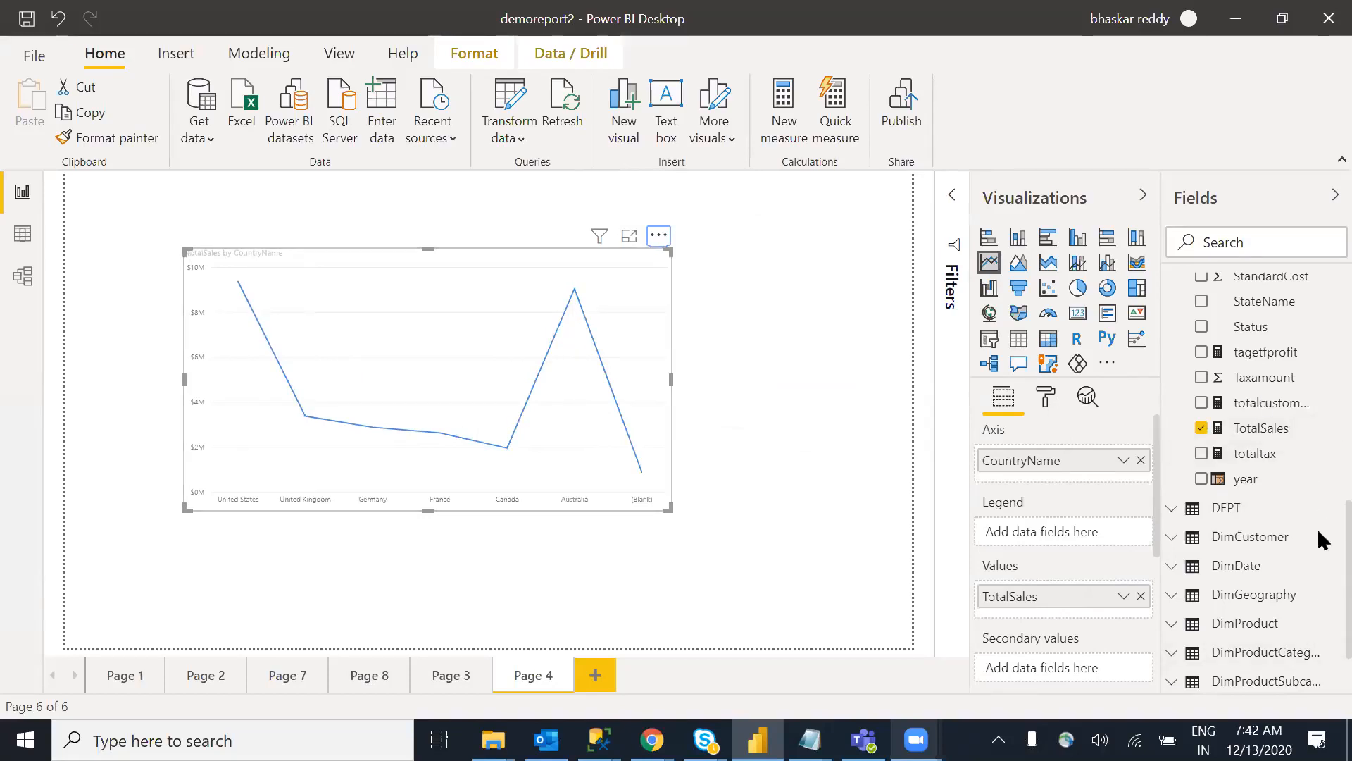
Step: Try plotting profit% alongside TotalSales in the line chart and remove it from the values again
scroll(1317, 528, "up", 8)
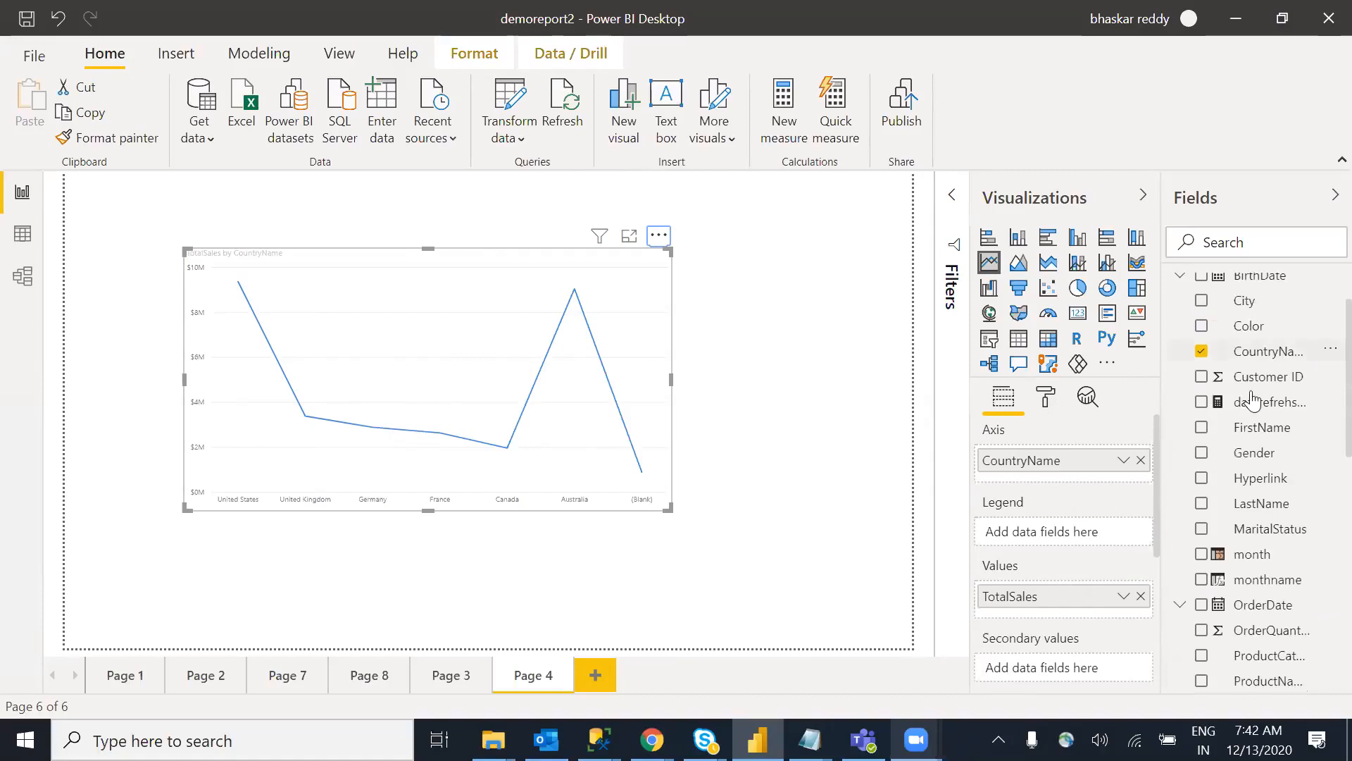
scroll(1317, 373, "up", 1)
scroll(1316, 437, "down", 4)
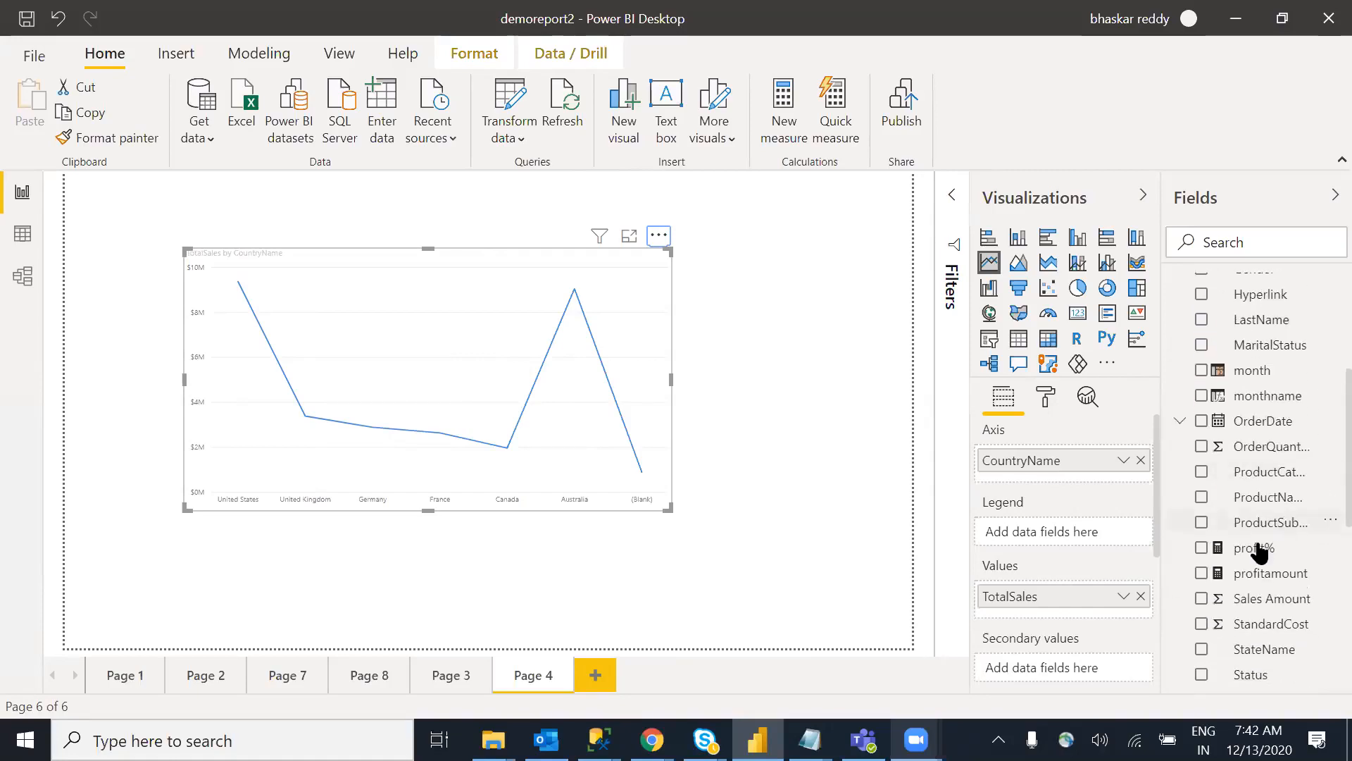
left_click_drag(1036, 617, 1025, 620)
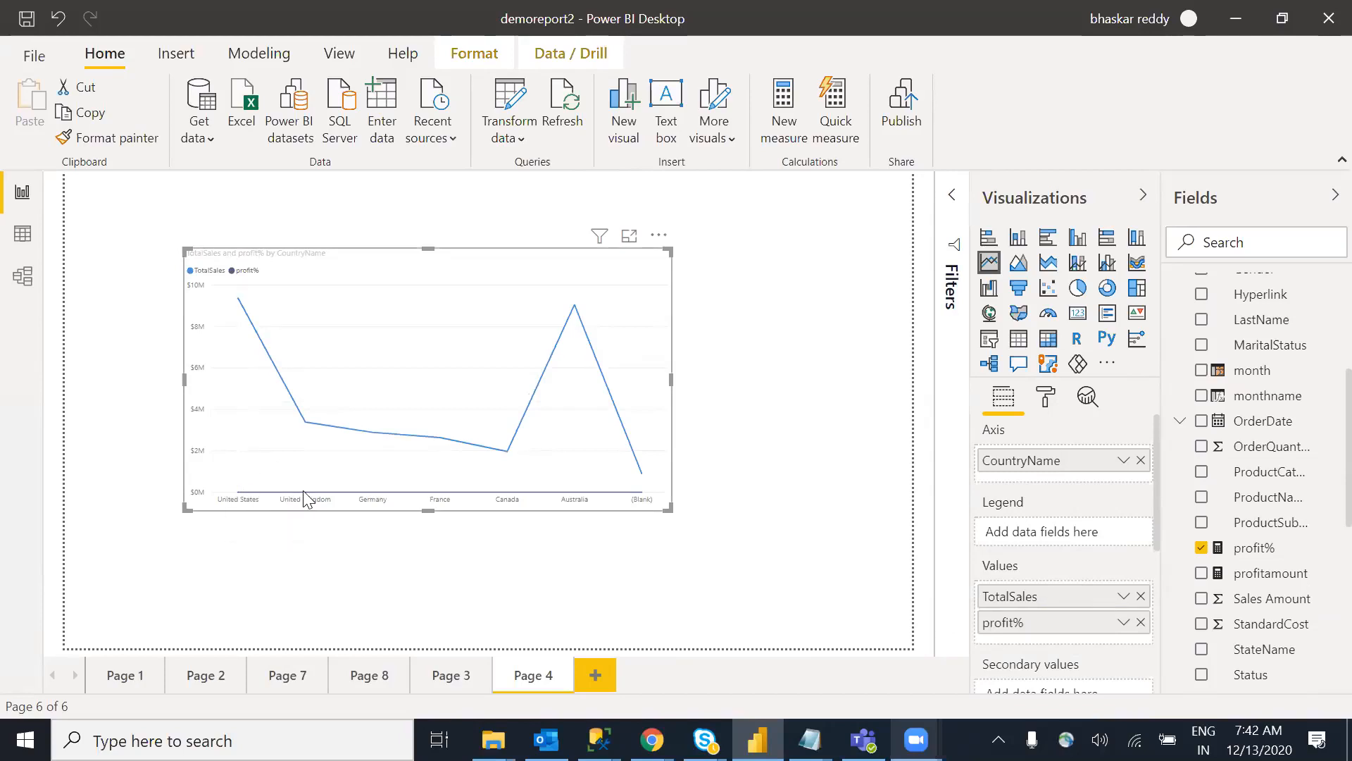
left_click(1141, 622)
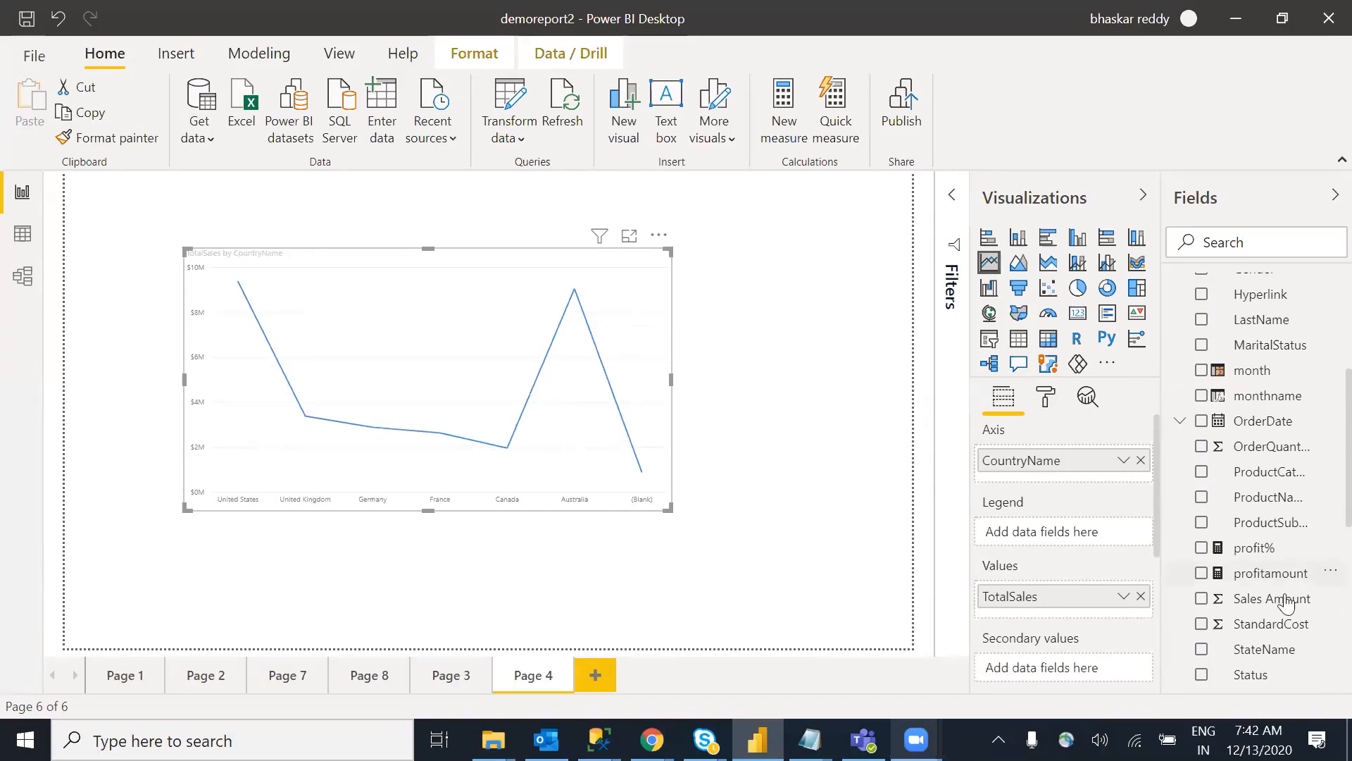
Step: Add StandardCost as a second value of the line chart, then widen the chart and shift it toward the page's left edge
left_click_drag(1258, 625, 1060, 614)
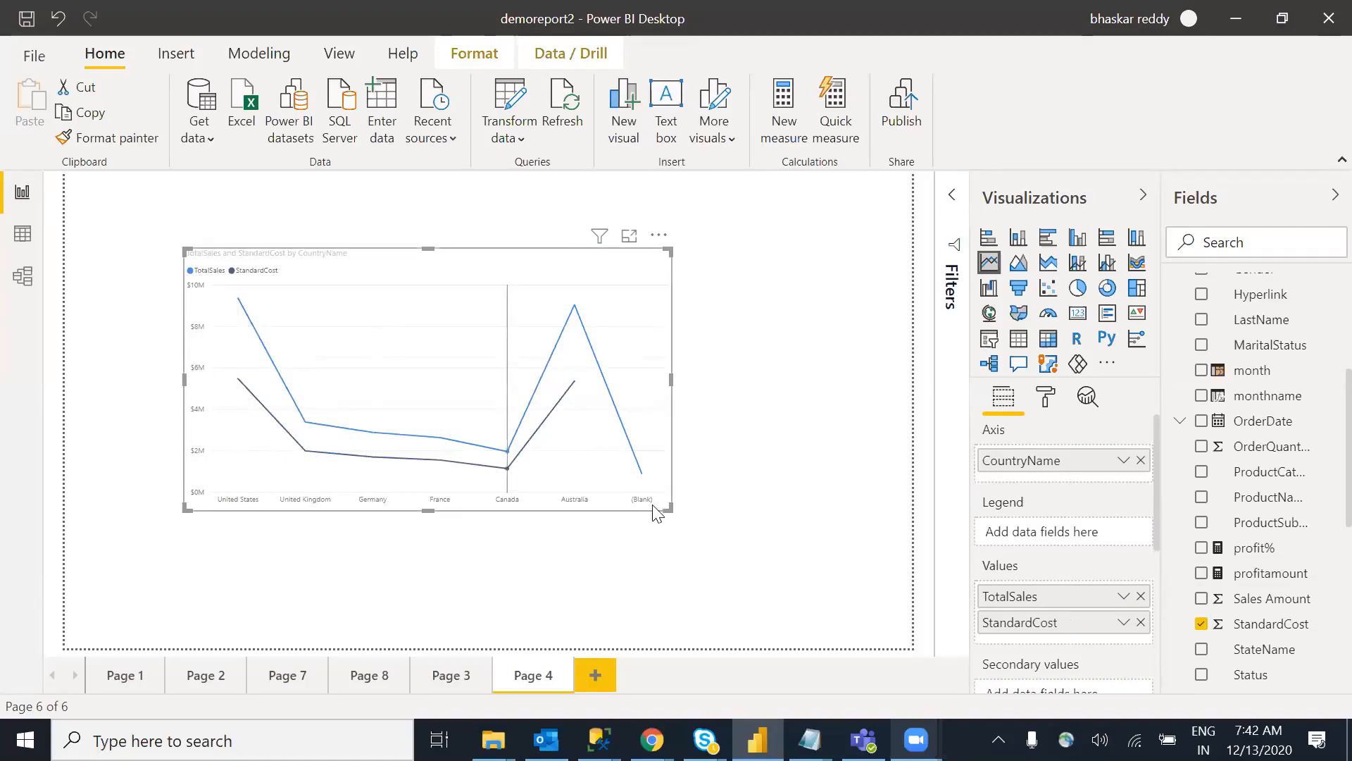
left_click_drag(673, 381, 814, 381)
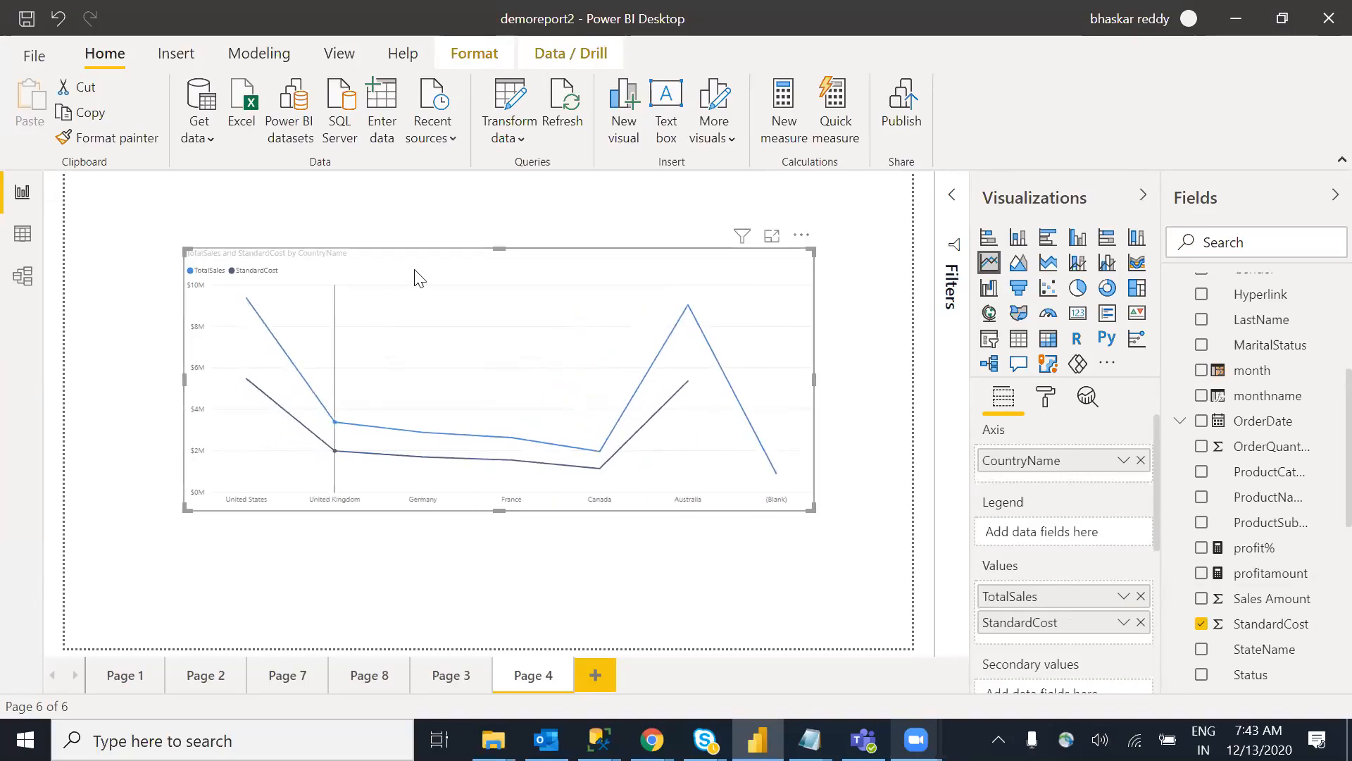
left_click_drag(467, 274, 397, 264)
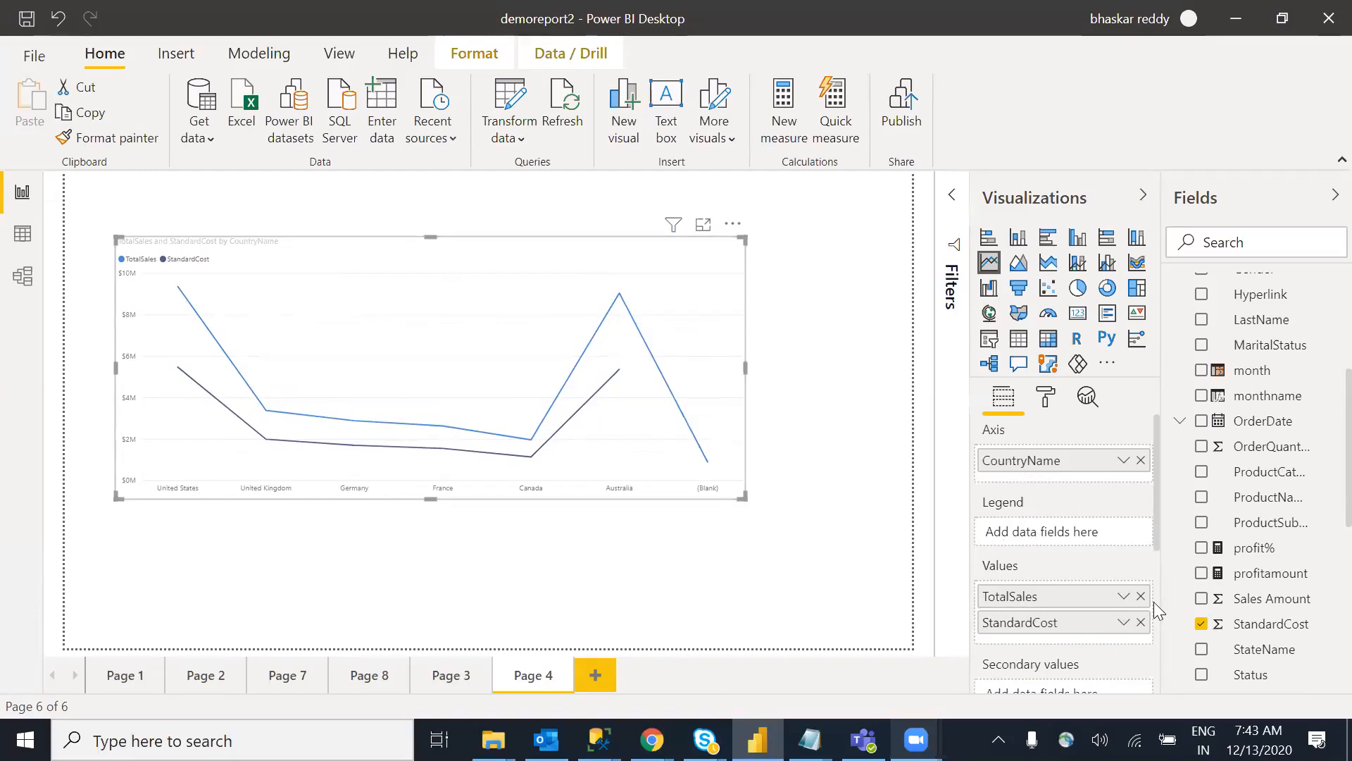
Step: Remove StandardCost from the line chart's values and split the sales line by ProductCategoryName in the legend
left_click(1140, 623)
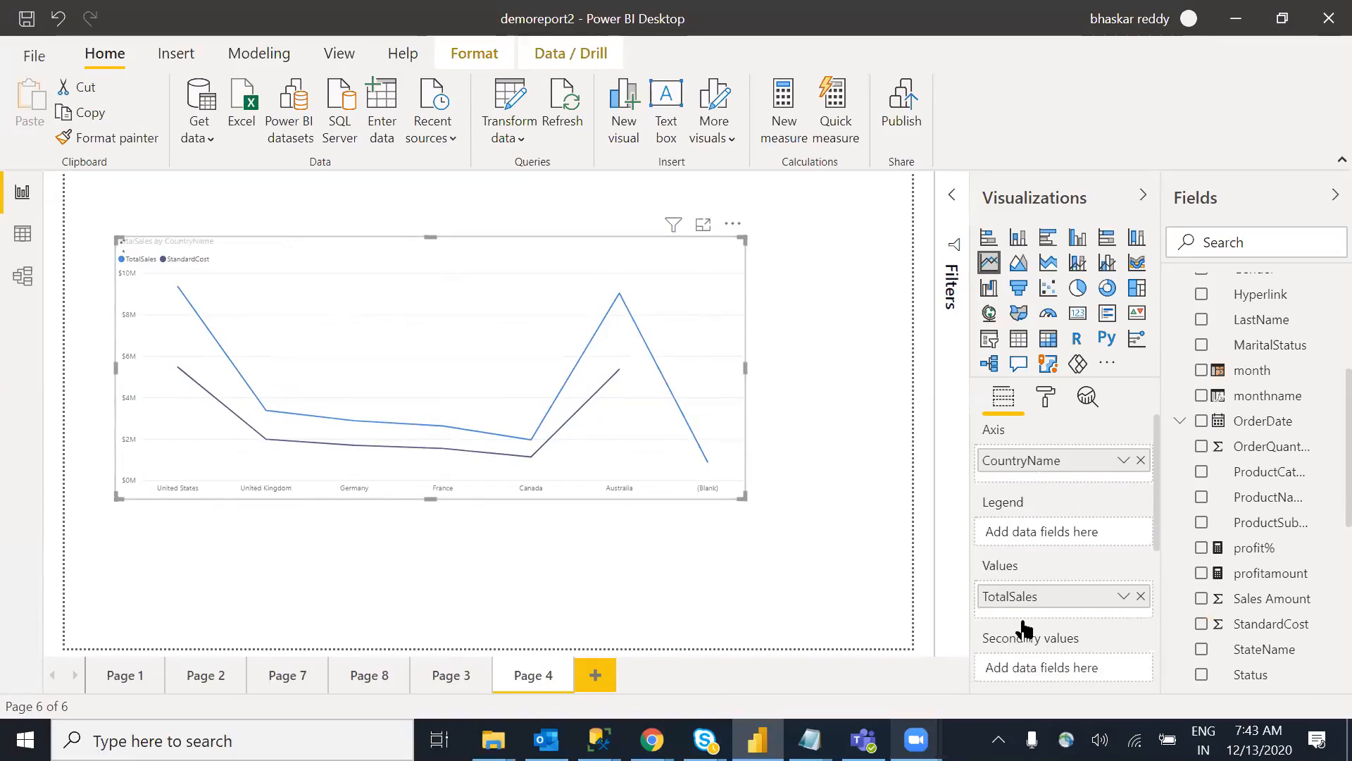
scroll(1319, 489, "up", 1)
scroll(1318, 509, "down", 2)
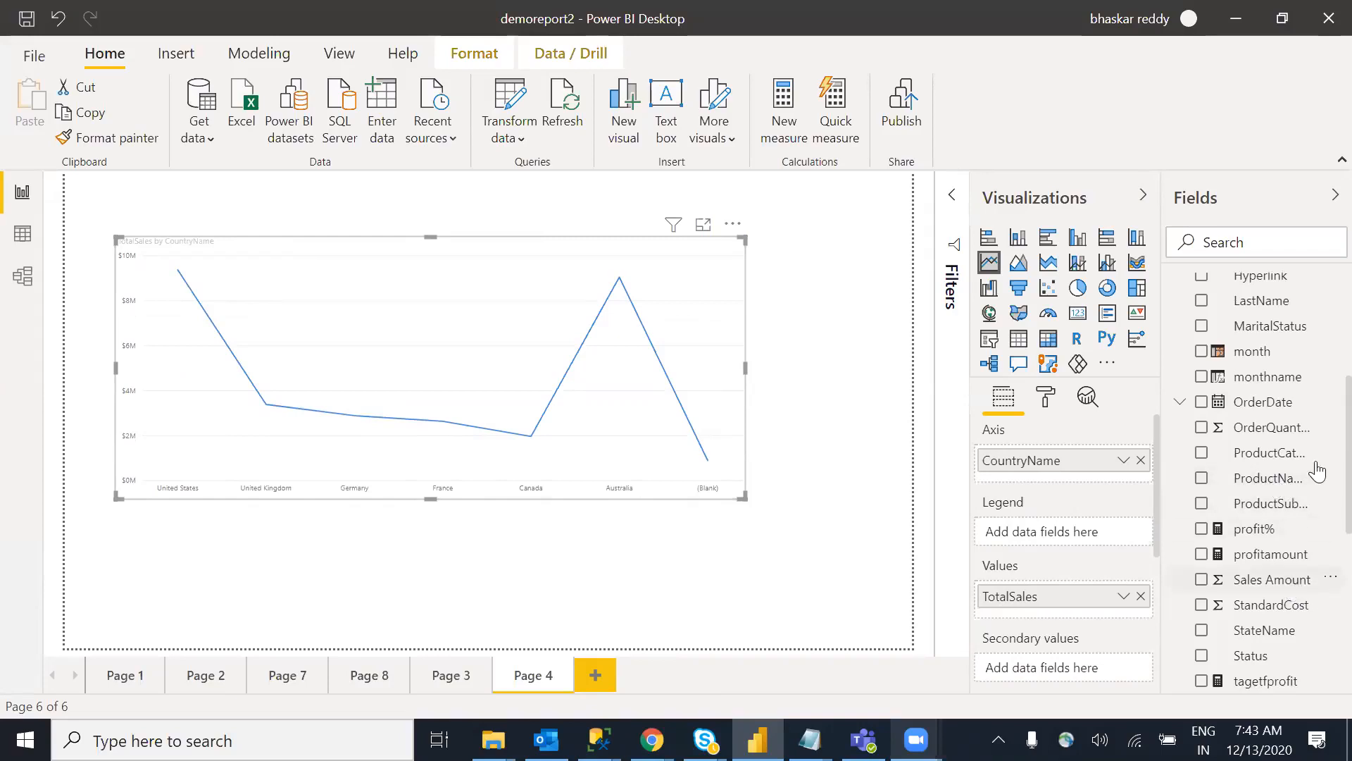
left_click_drag(1288, 452, 1042, 536)
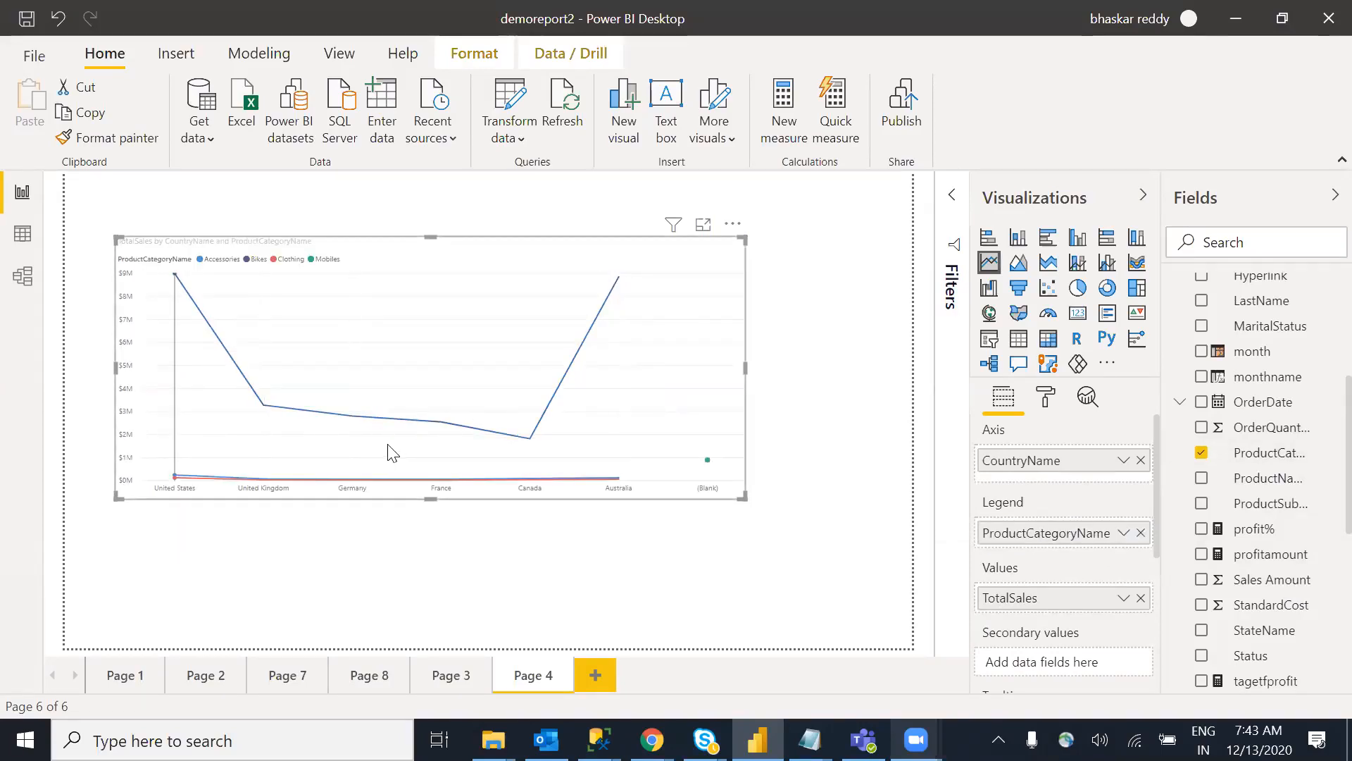
Step: Replace ProductCategoryName with year as the line chart's legend
left_click(1140, 533)
scroll(1317, 493, "down", 2)
scroll(1319, 514, "down", 1)
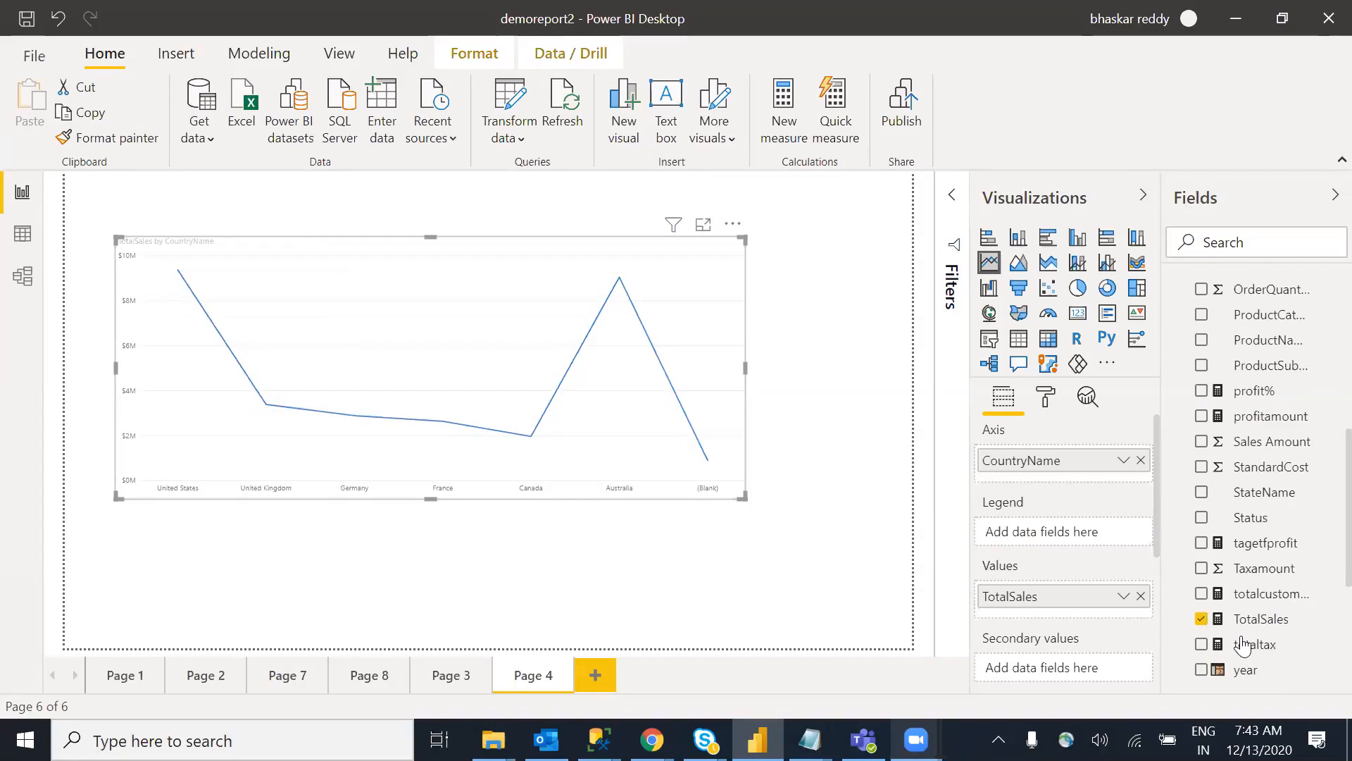
left_click_drag(1245, 669, 1040, 535)
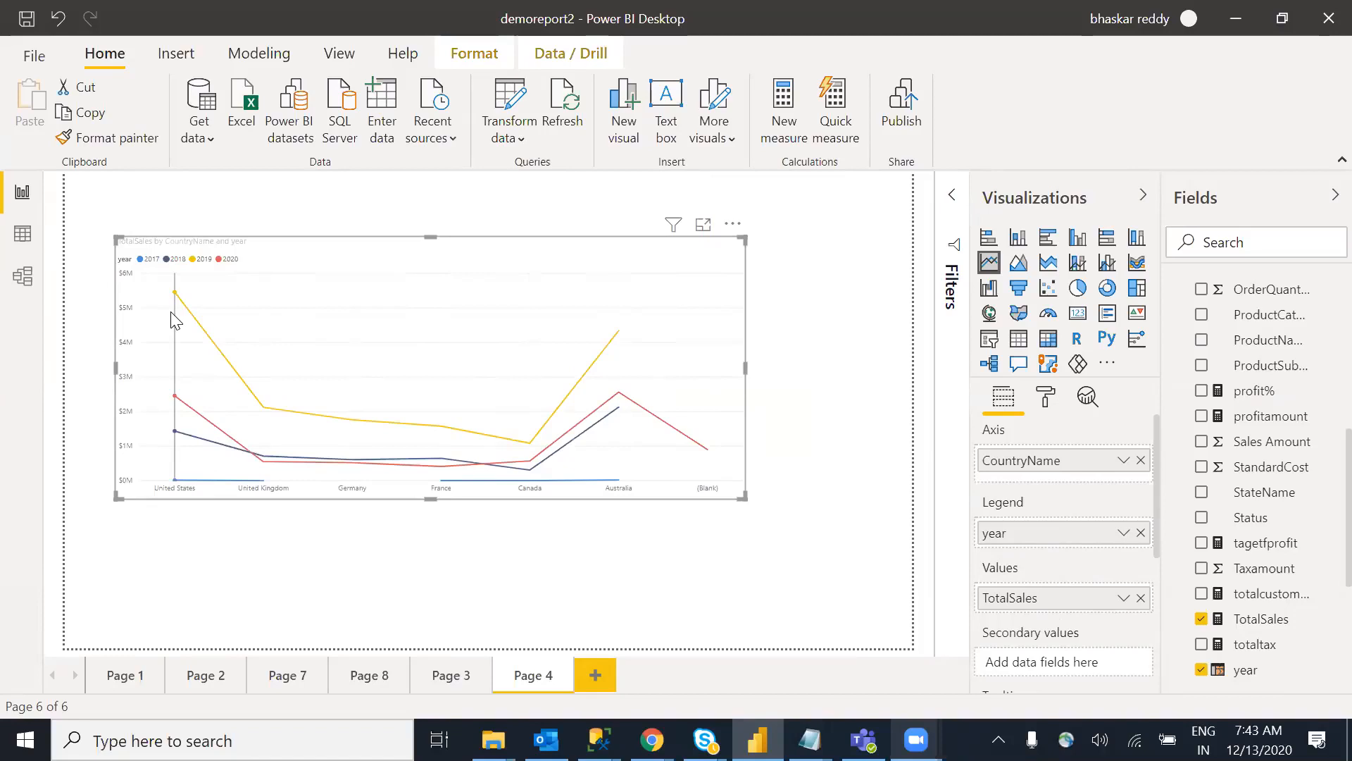
mouse_move(173, 317)
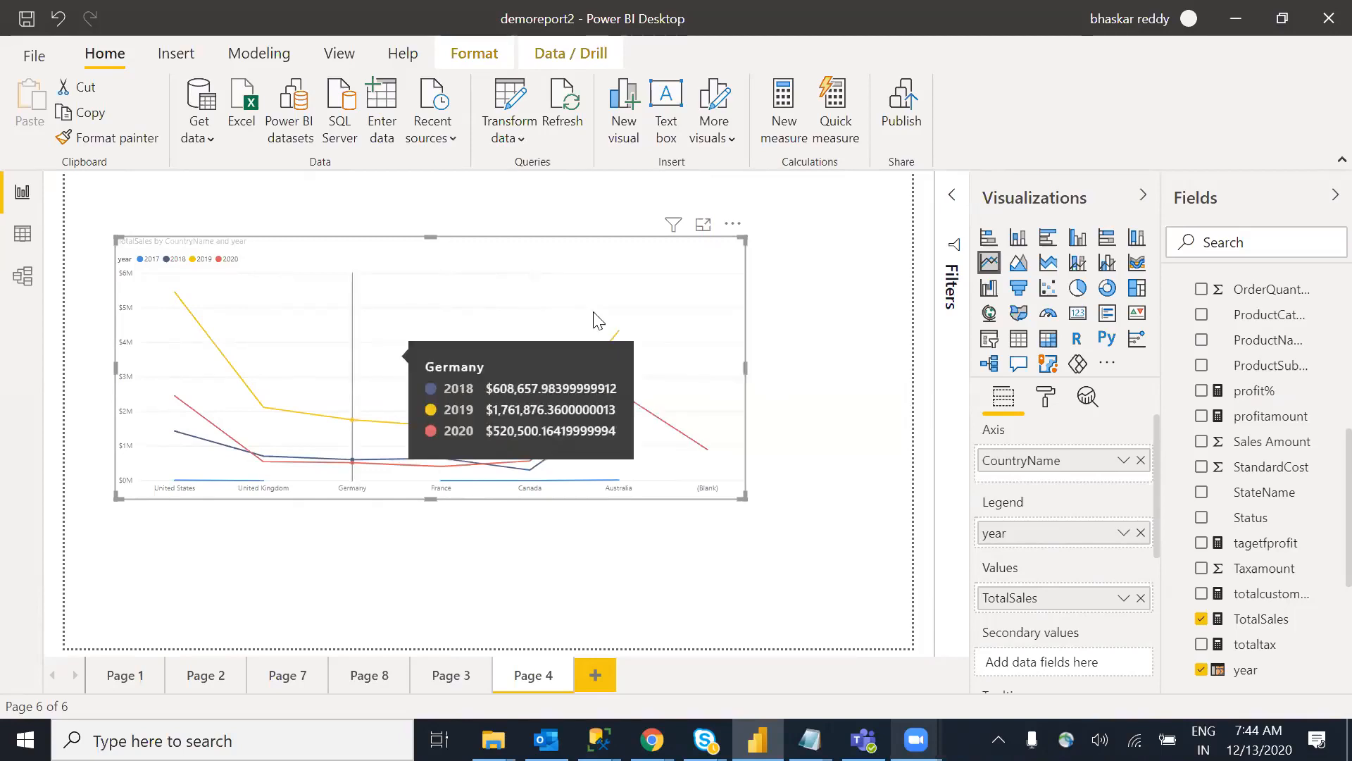
Step: Exclude 2017 from the line chart with basic filtering on year, and move the chart slightly up and to the right
left_click(955, 198)
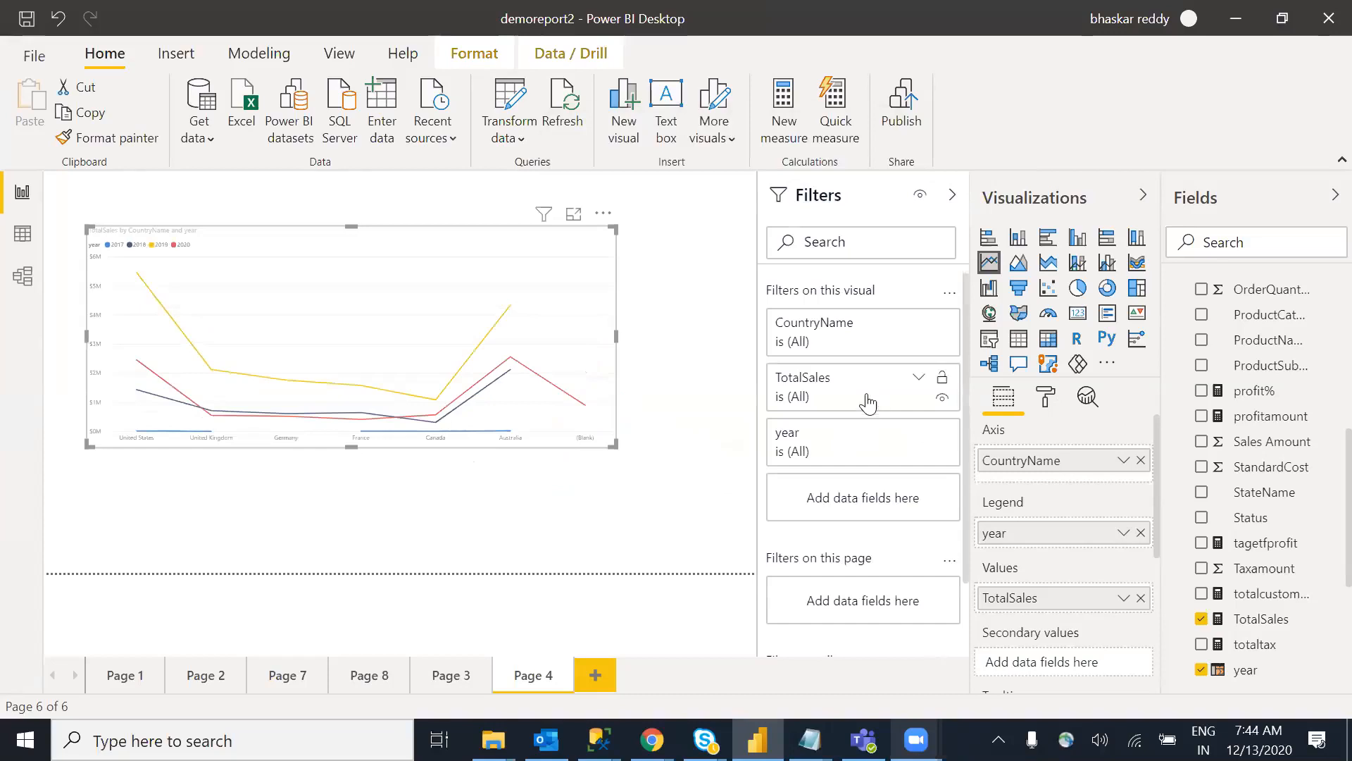
left_click(919, 432)
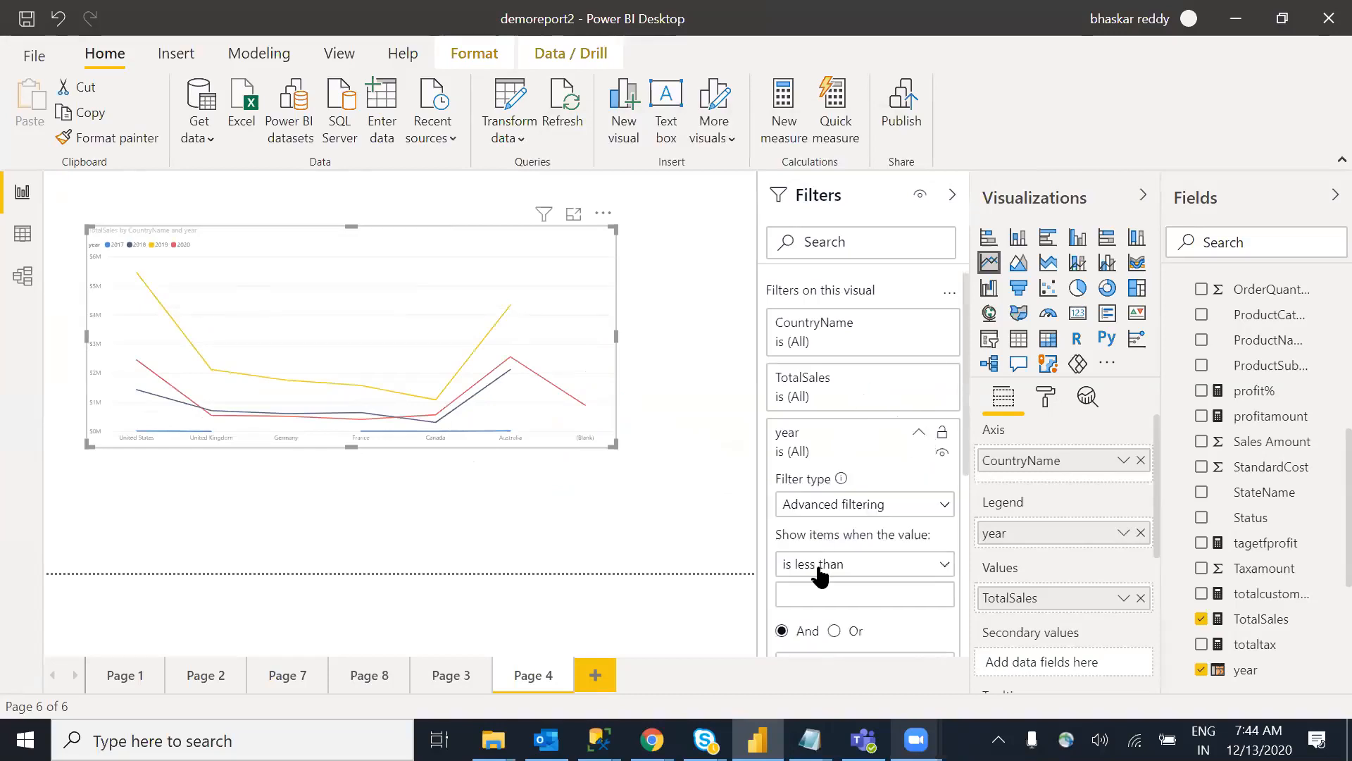
left_click(923, 505)
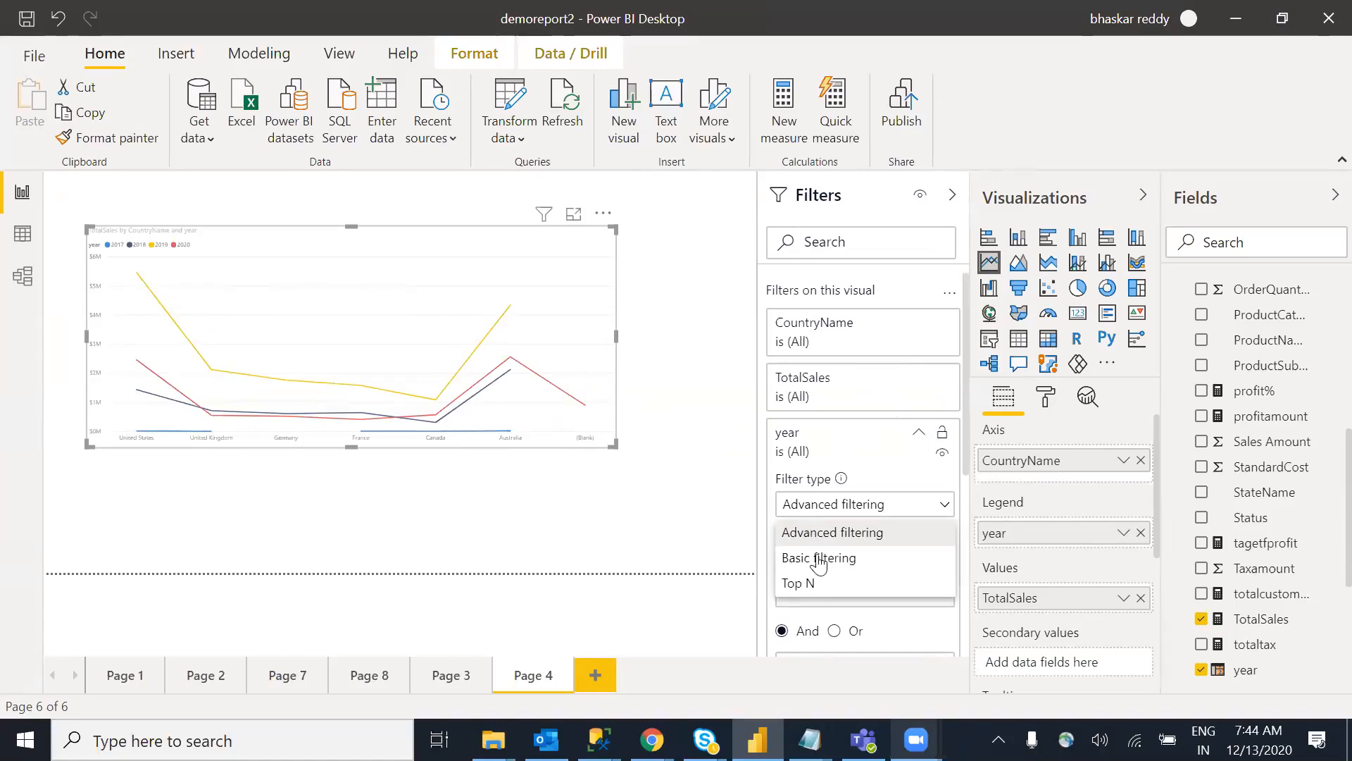
left_click(818, 559)
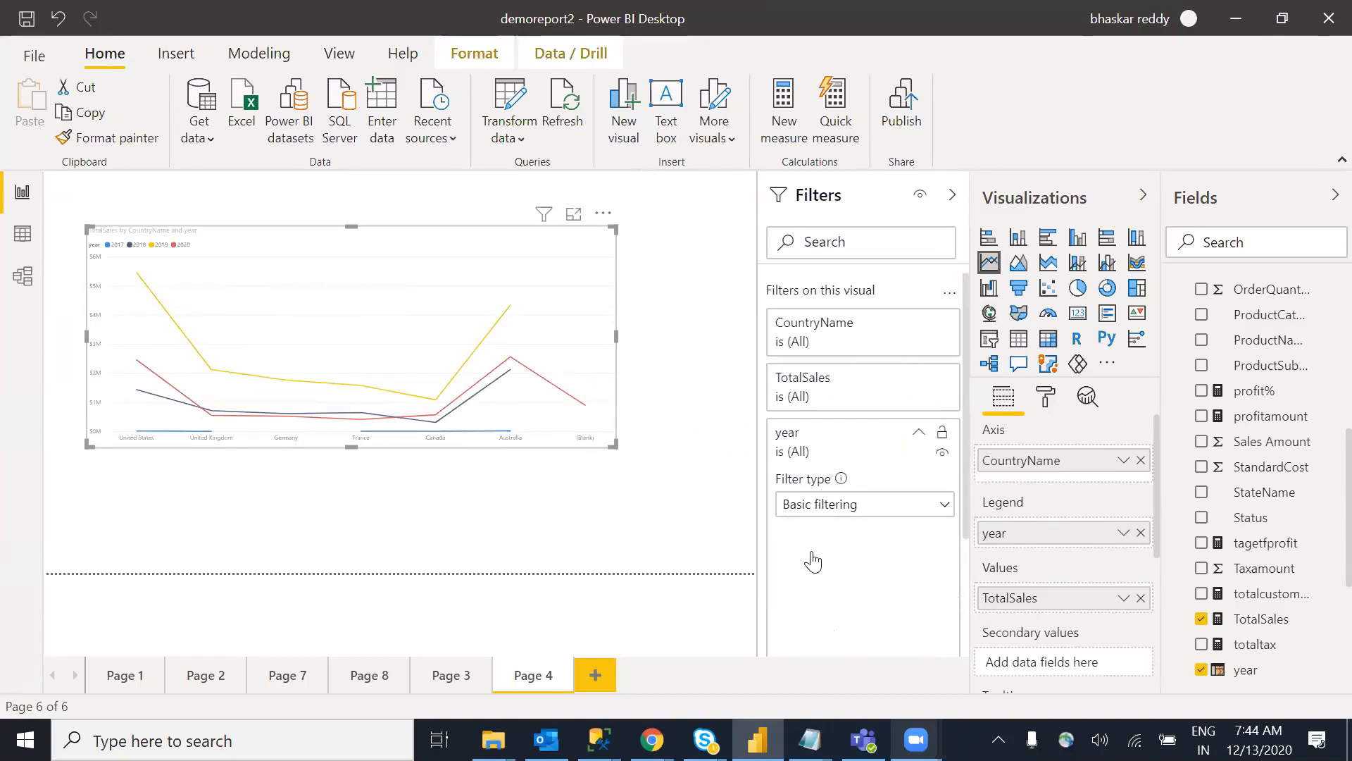
left_click(791, 532)
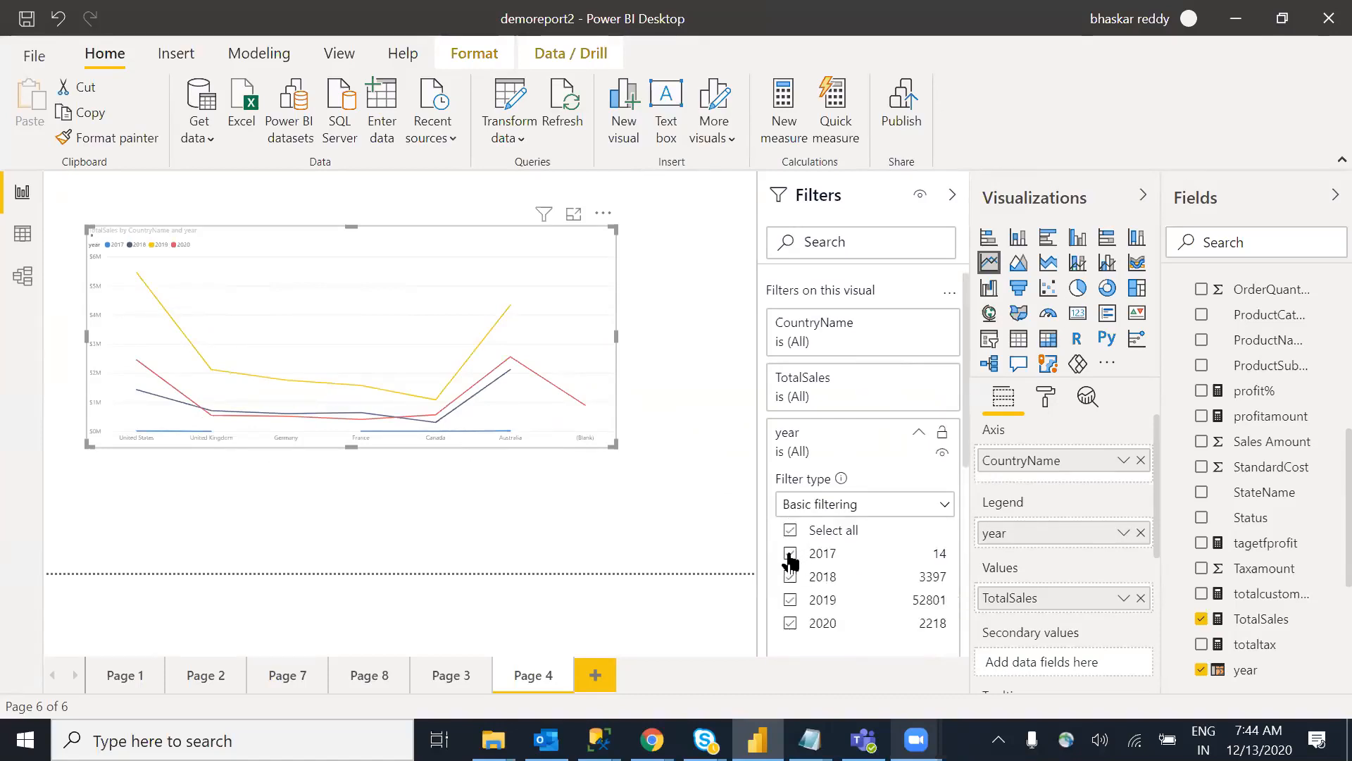
left_click(790, 553)
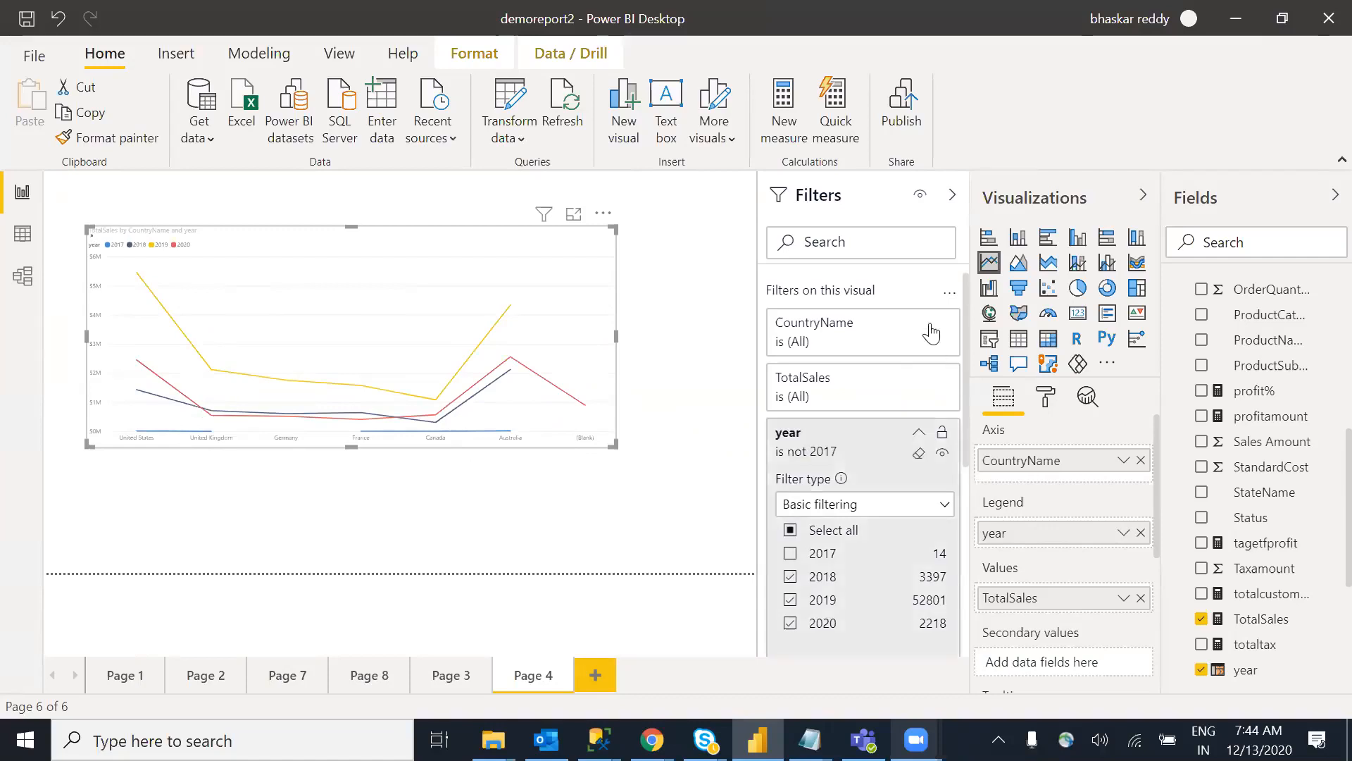
left_click(952, 200)
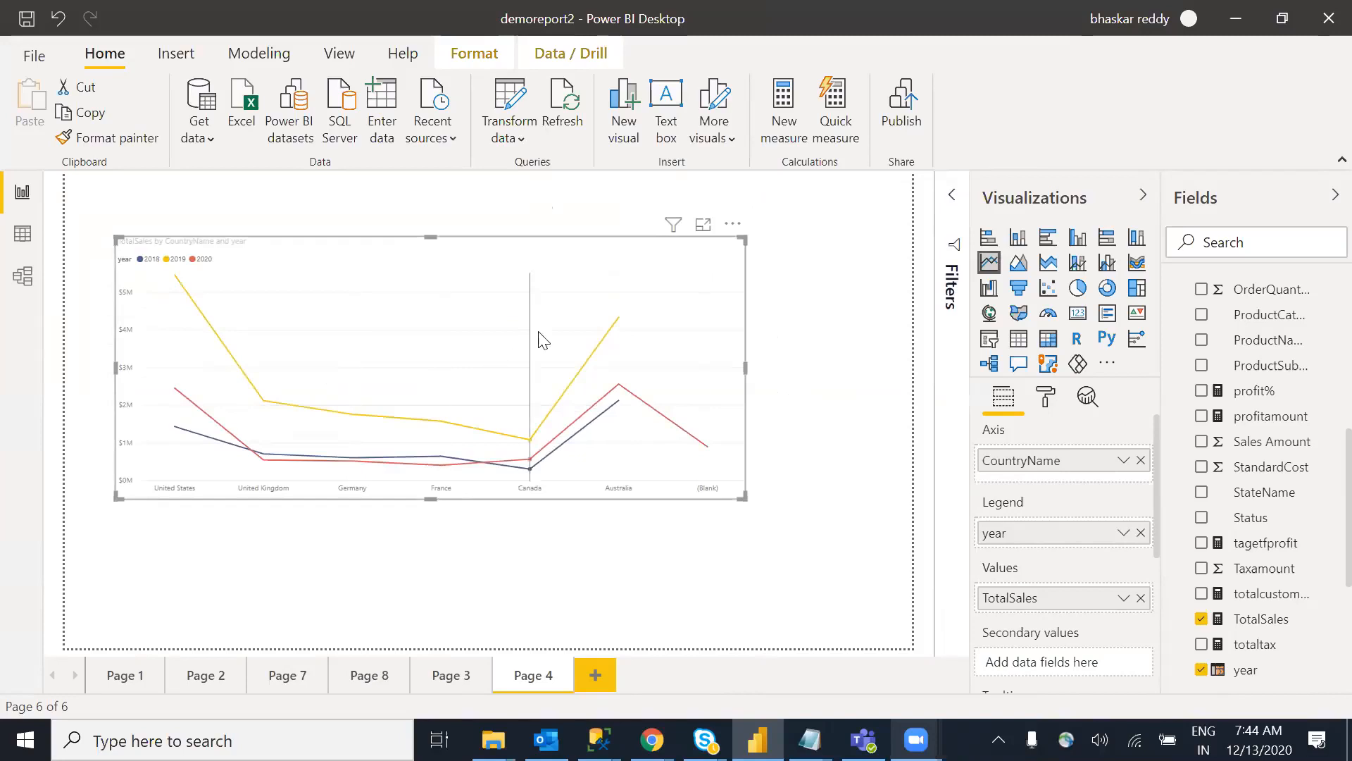
left_click_drag(632, 260, 652, 235)
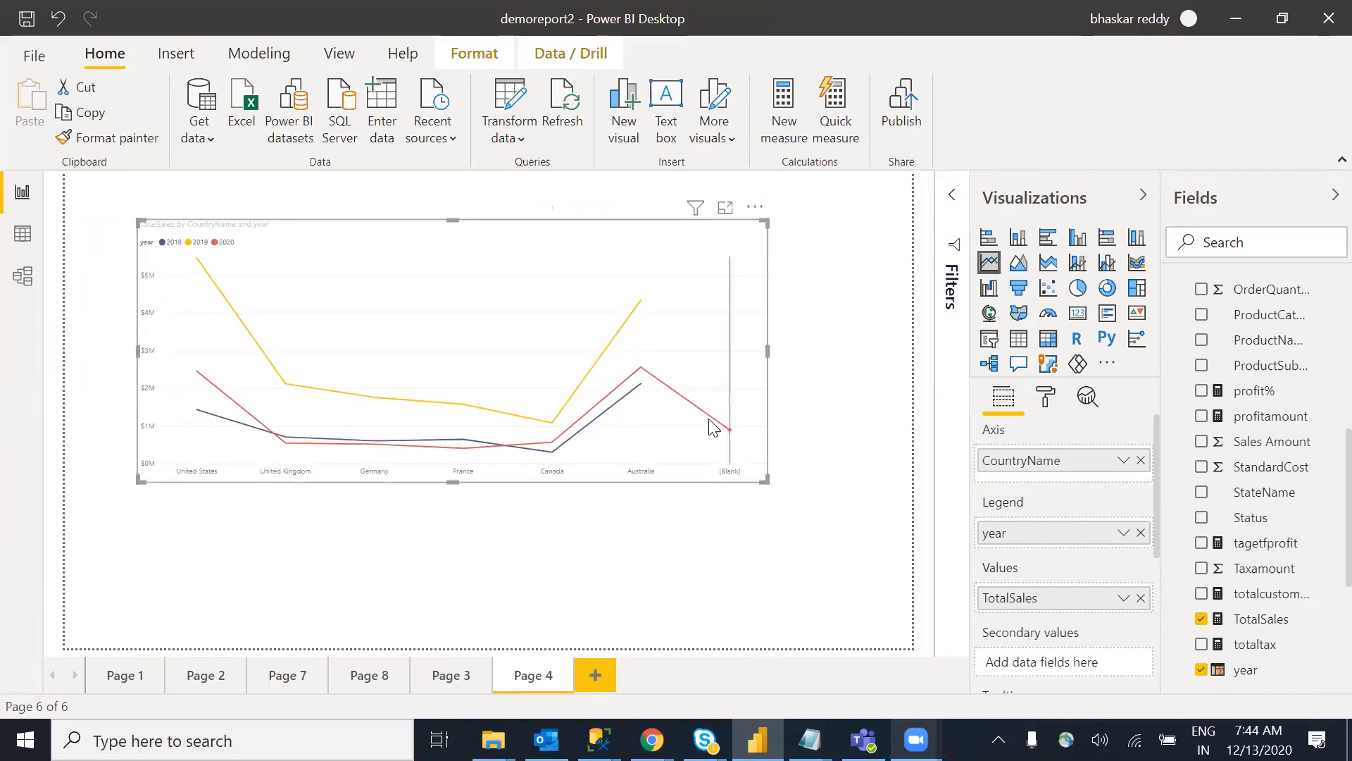
Step: Look through the legend and X axis formatting options of the line chart
left_click(1047, 399)
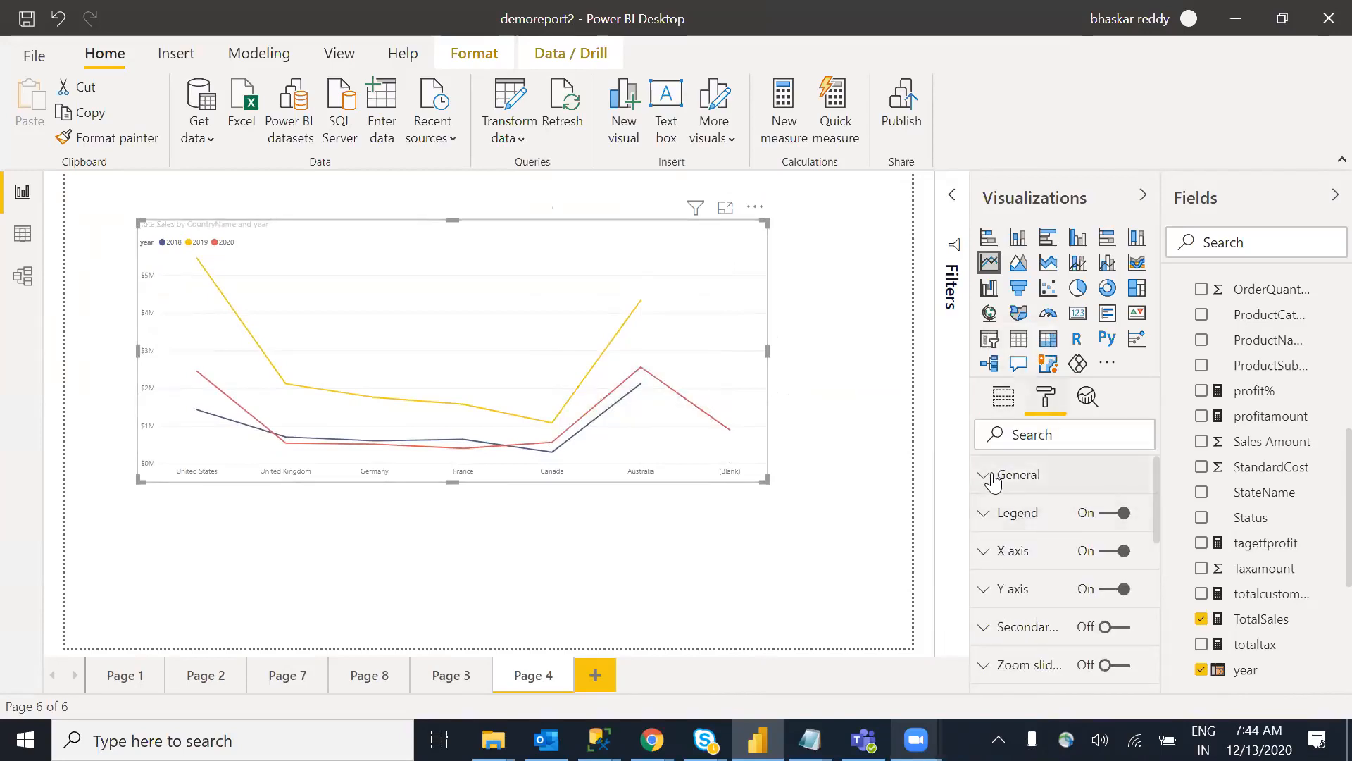
left_click(1014, 520)
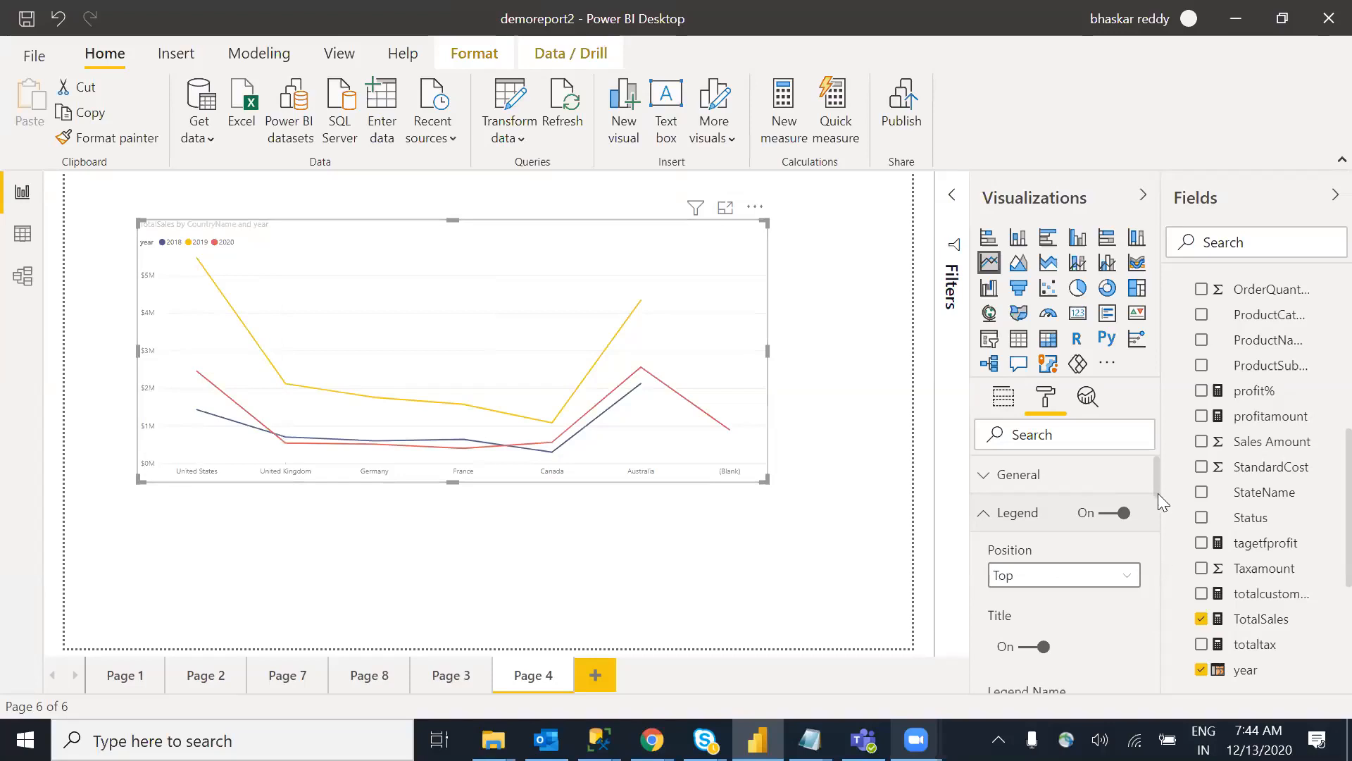
left_click(983, 521)
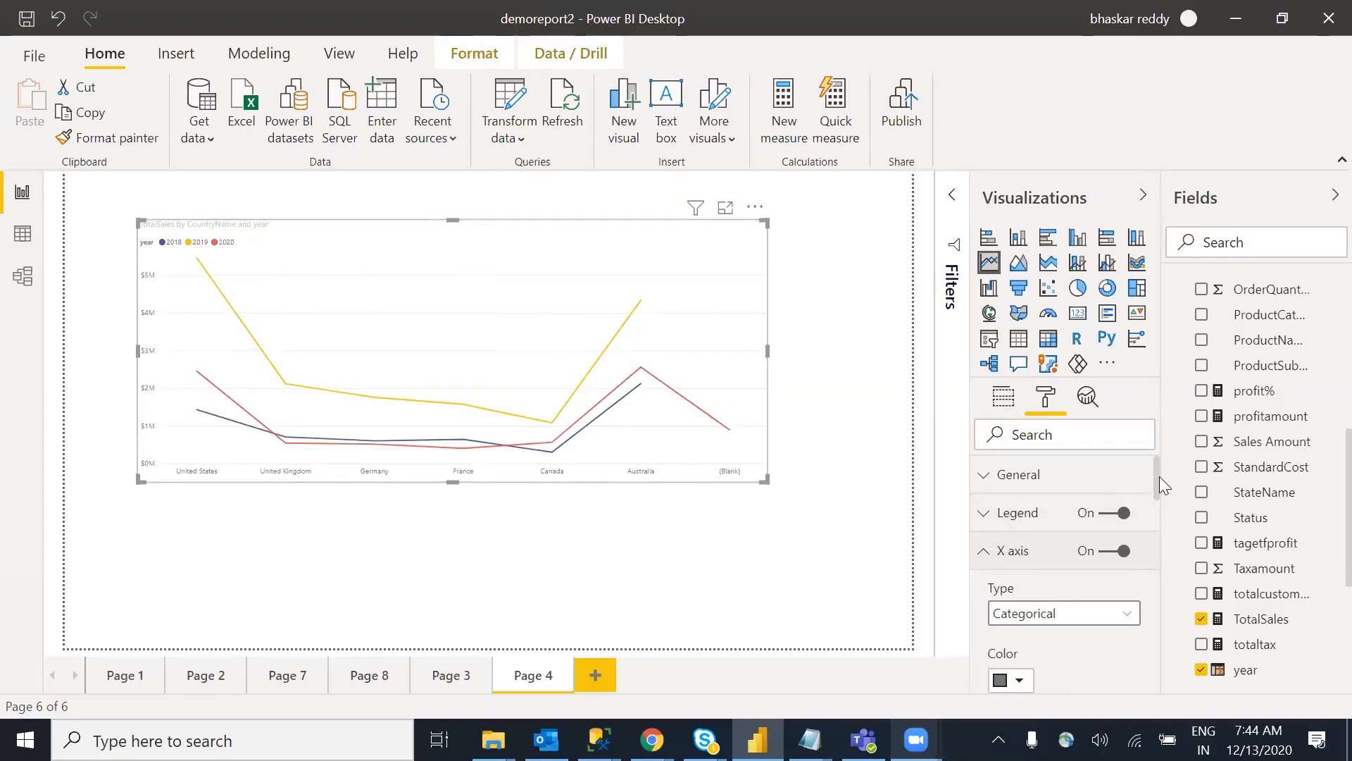
left_click_drag(1156, 484, 1176, 576)
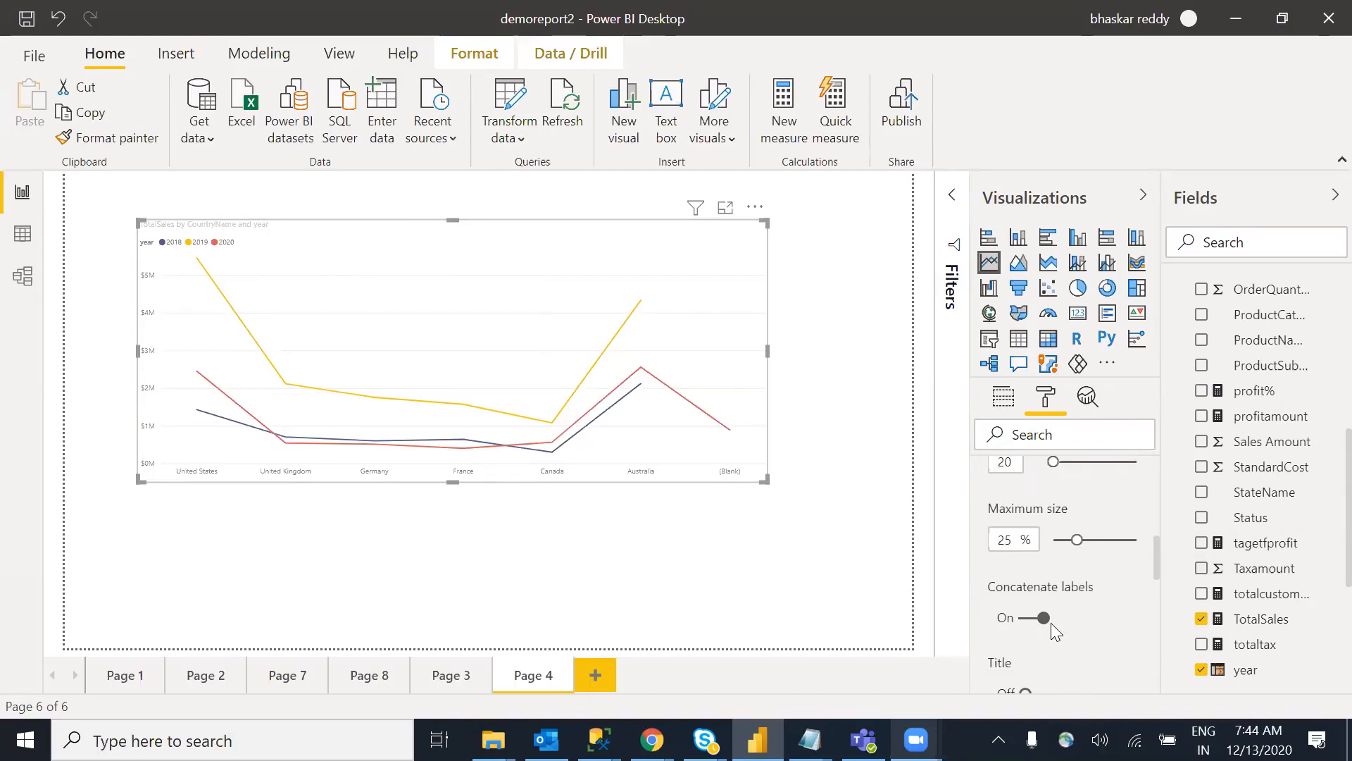
left_click_drag(1156, 553, 1155, 476)
left_click(1153, 481)
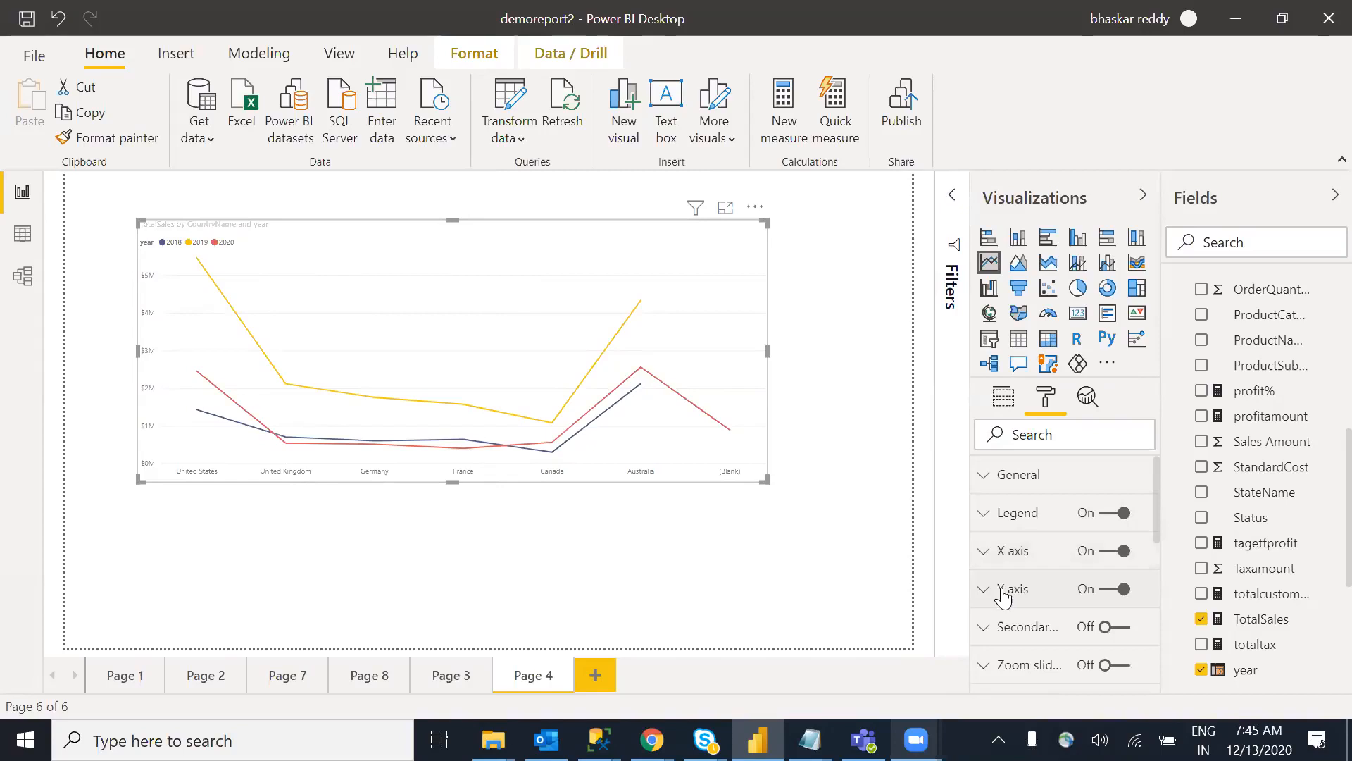
Step: Turn on the Y axis title of the line chart and review the axis's title and scale options
left_click(1004, 596)
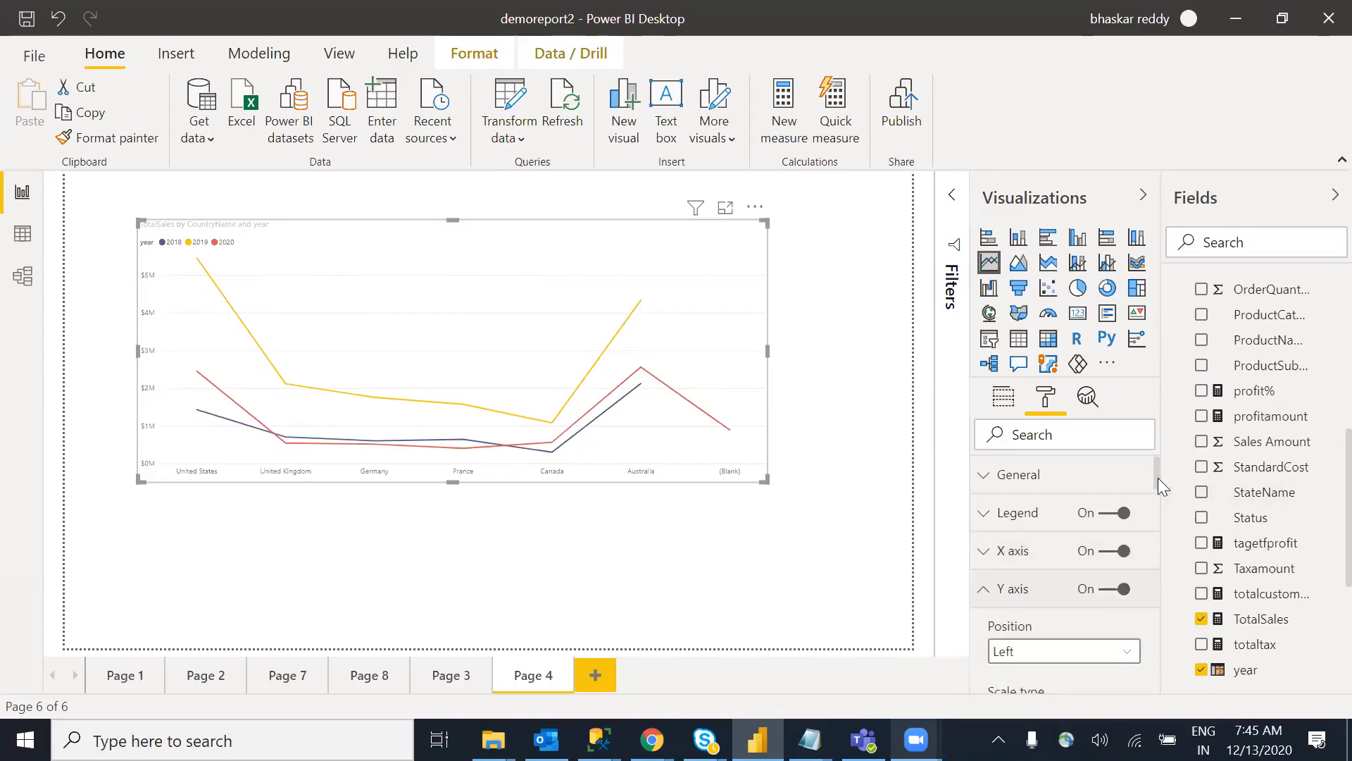
left_click_drag(1159, 480, 1171, 595)
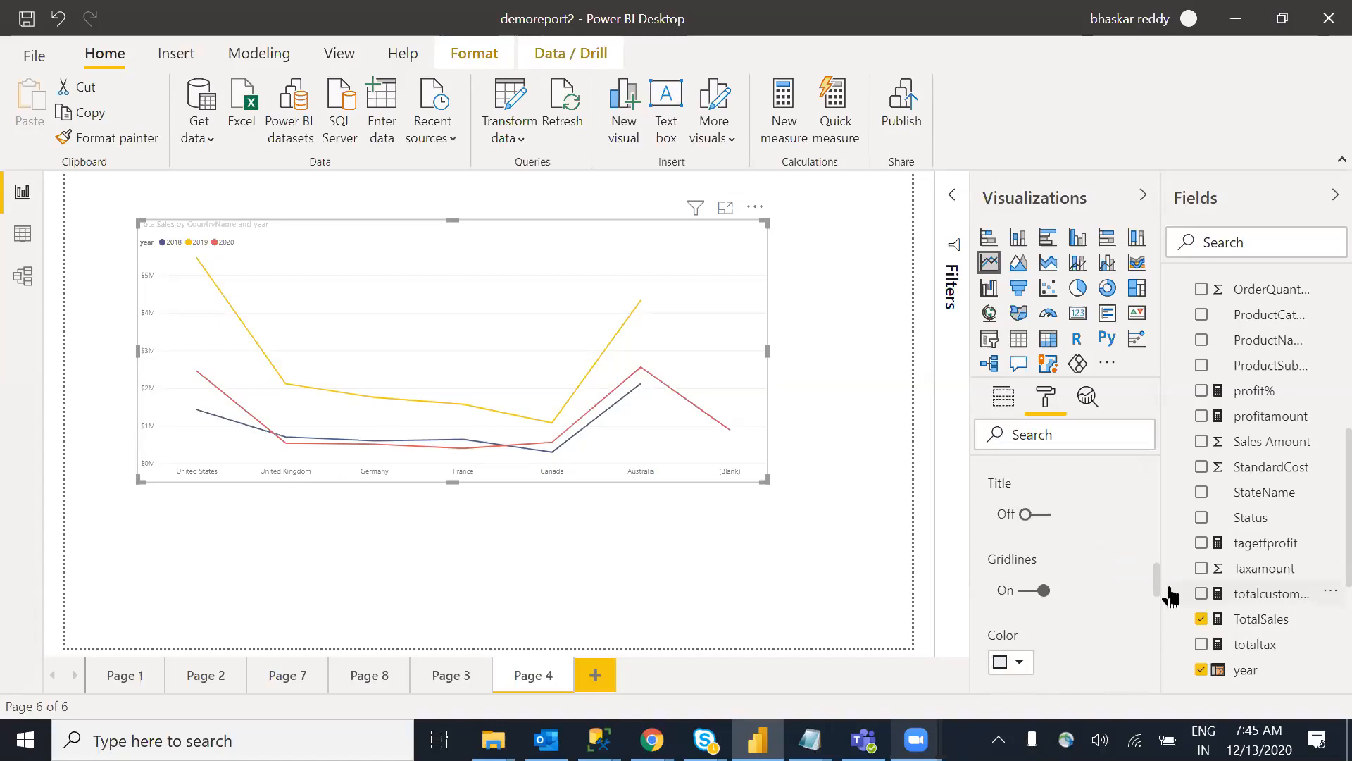
left_click(1036, 515)
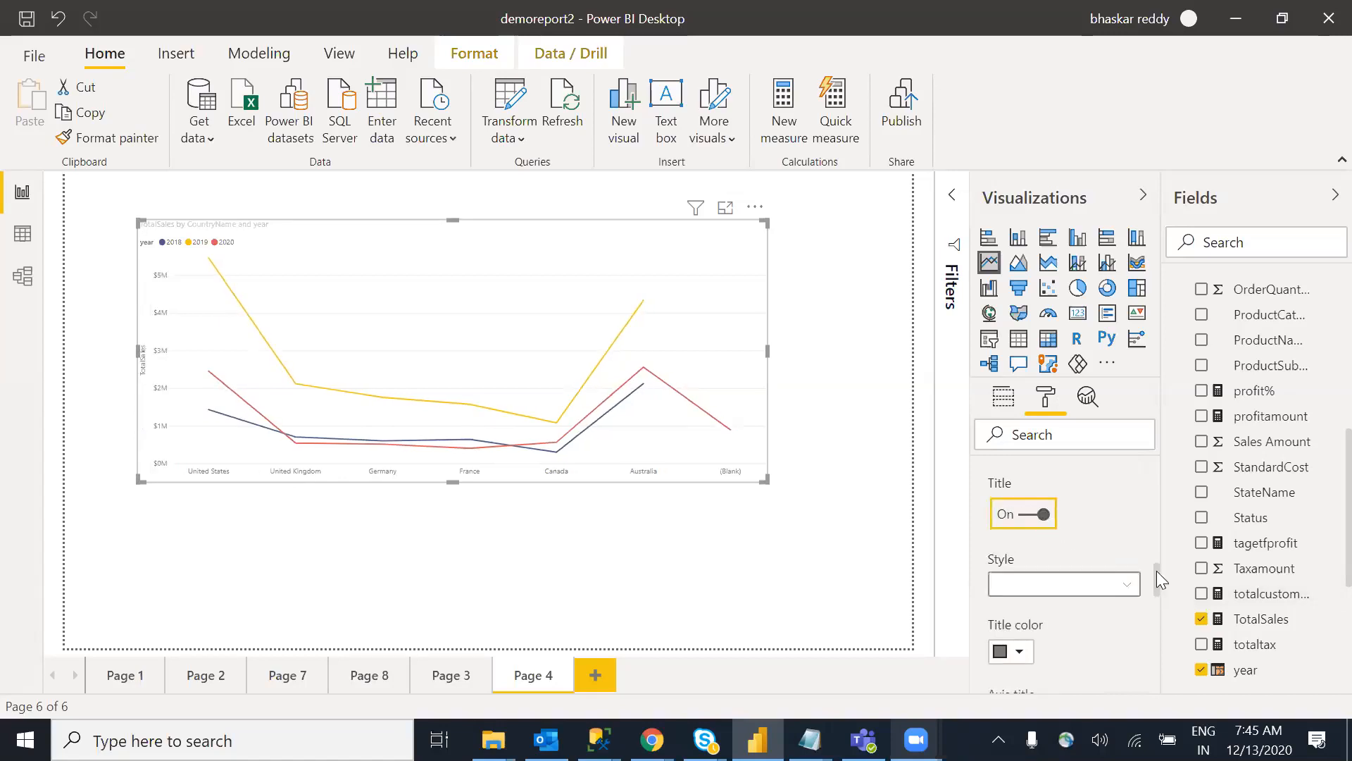
scroll(1148, 557, "down", 2)
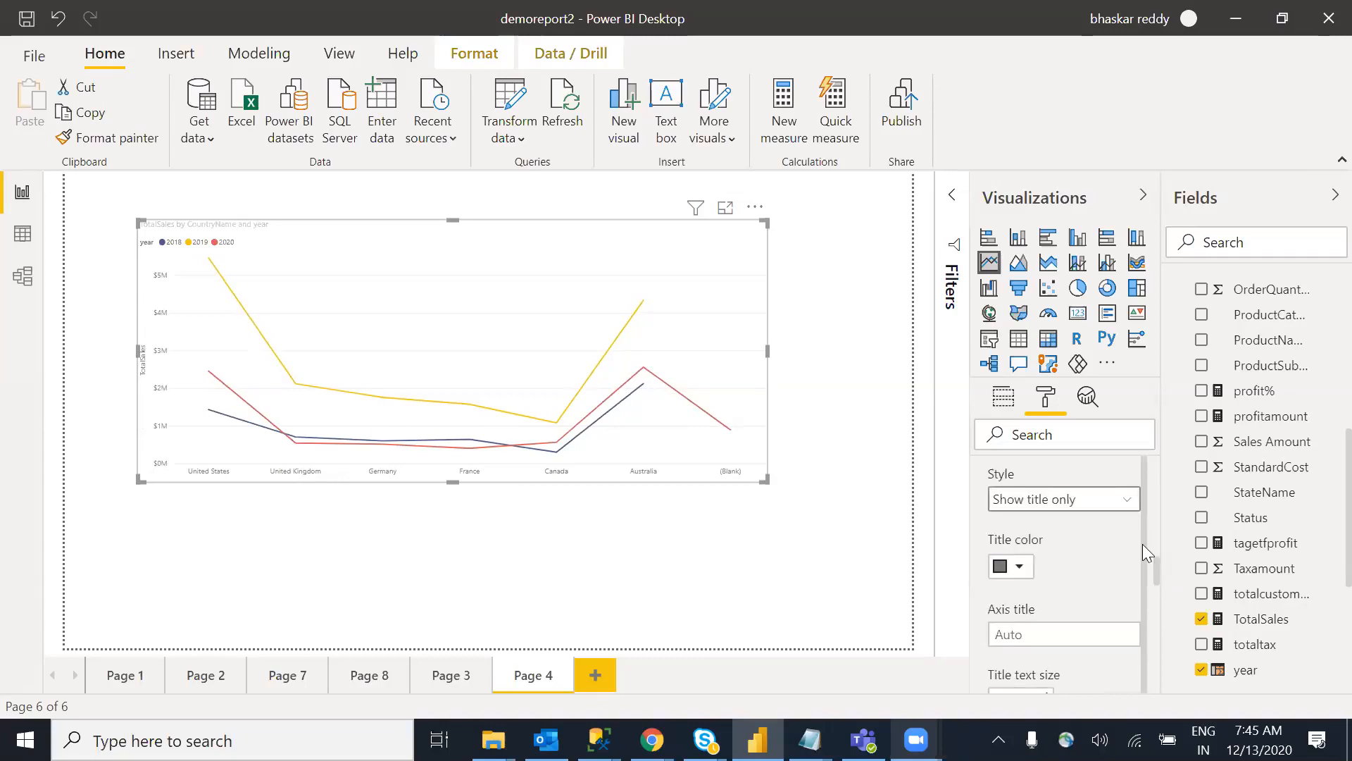
scroll(1143, 563, "down", 1)
scroll(1157, 543, "up", 2)
scroll(1156, 521, "up", 5)
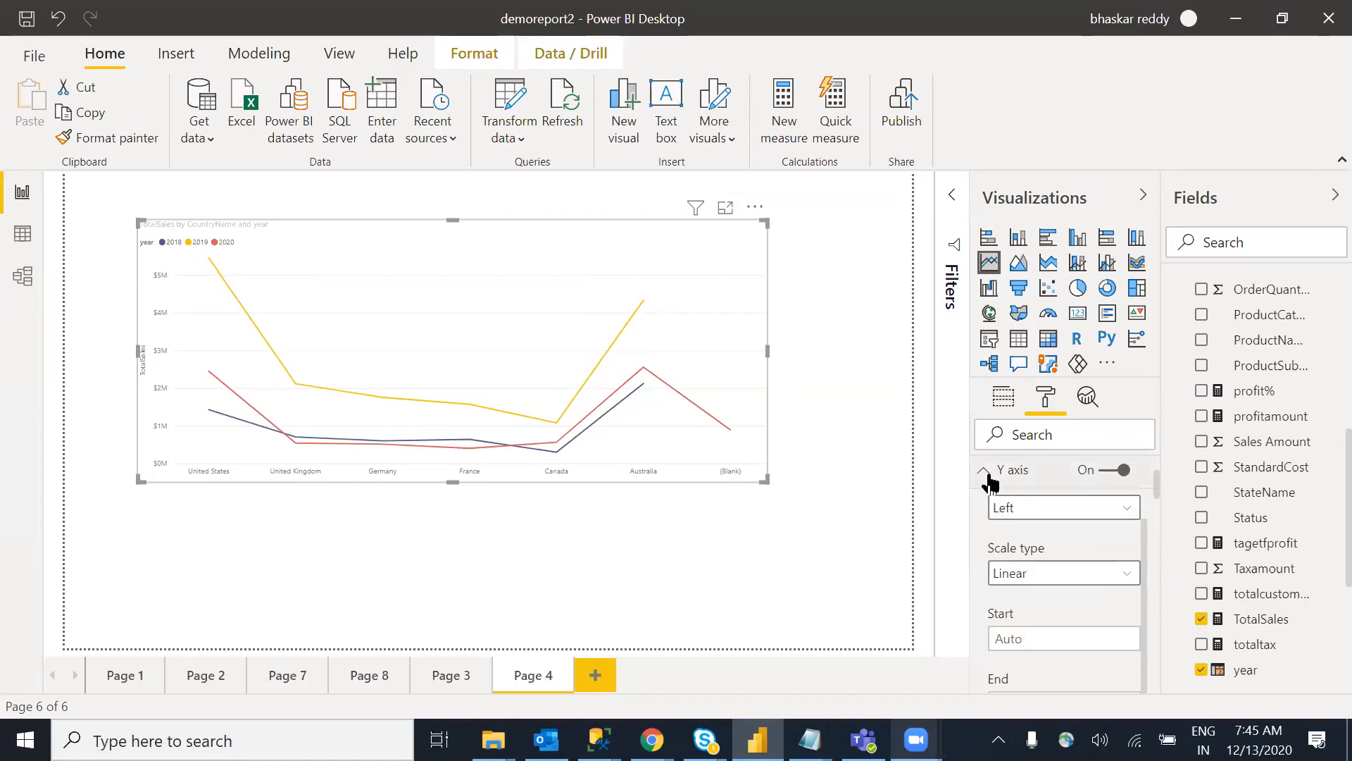
left_click(986, 473)
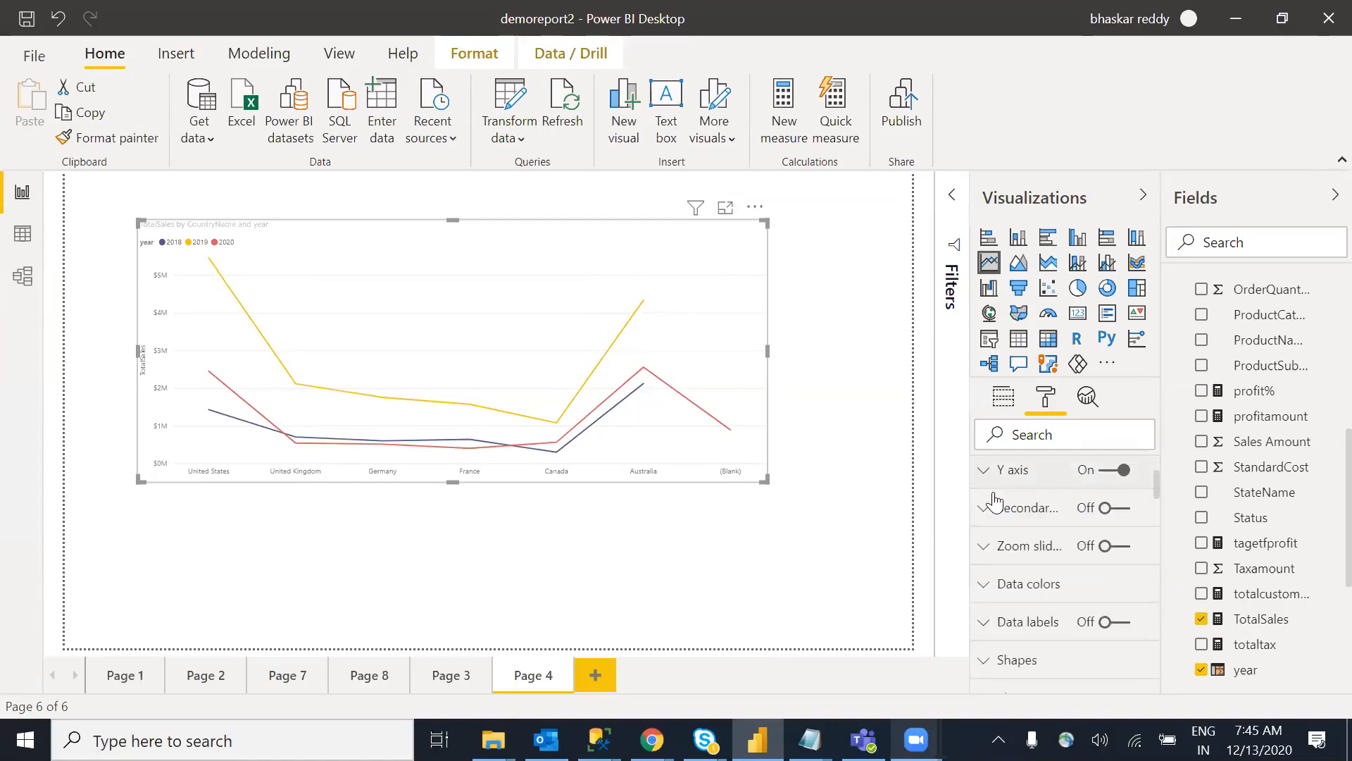
Step: Turn on the secondary axis setting of the line chart and review its start, end and scale options
left_click(1127, 510)
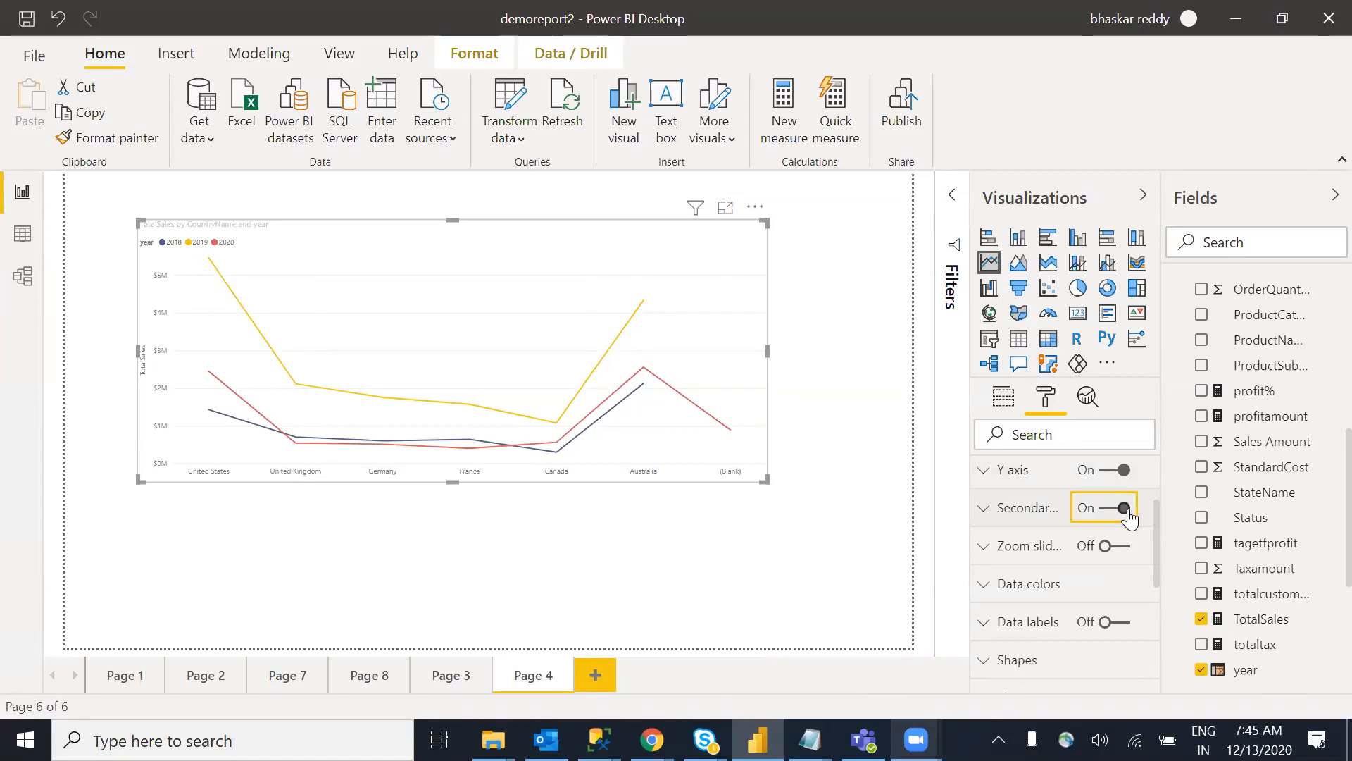
left_click(992, 511)
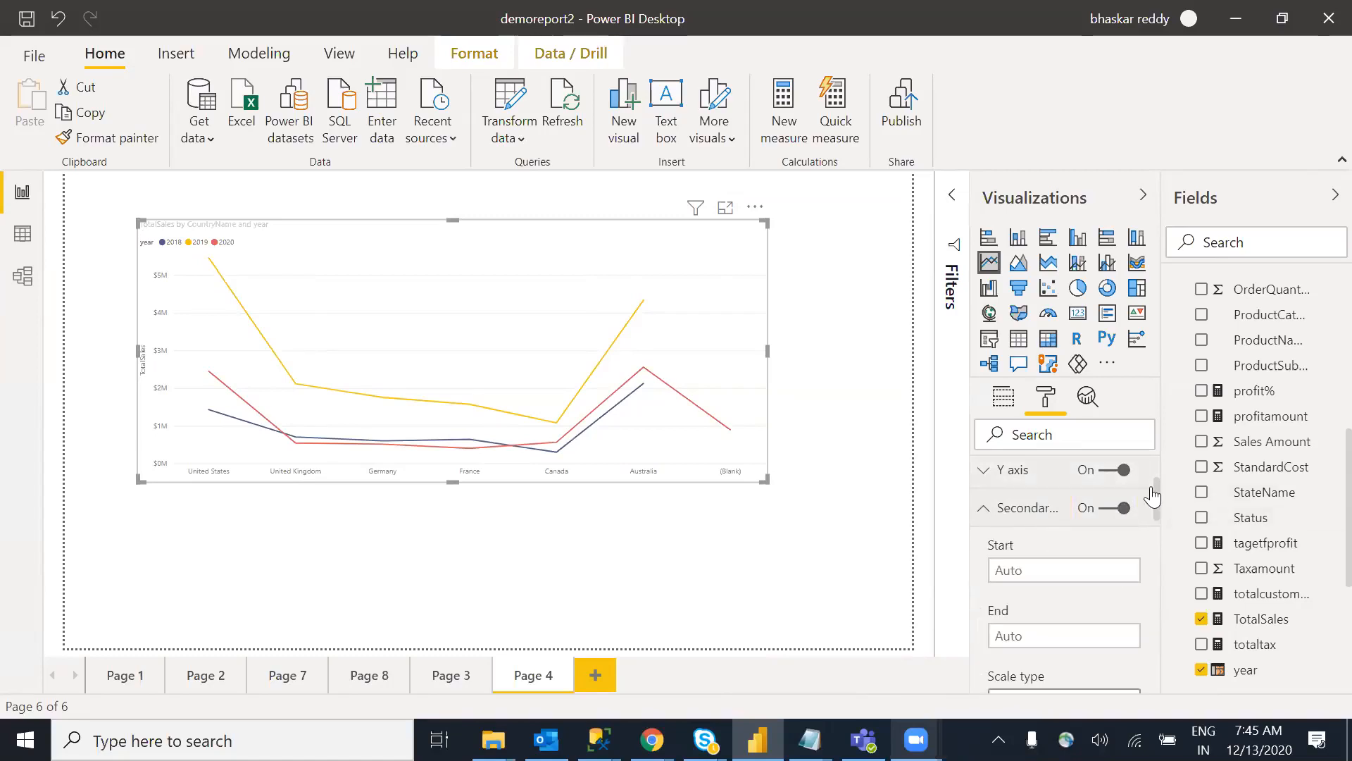
left_click_drag(1154, 500, 1153, 468)
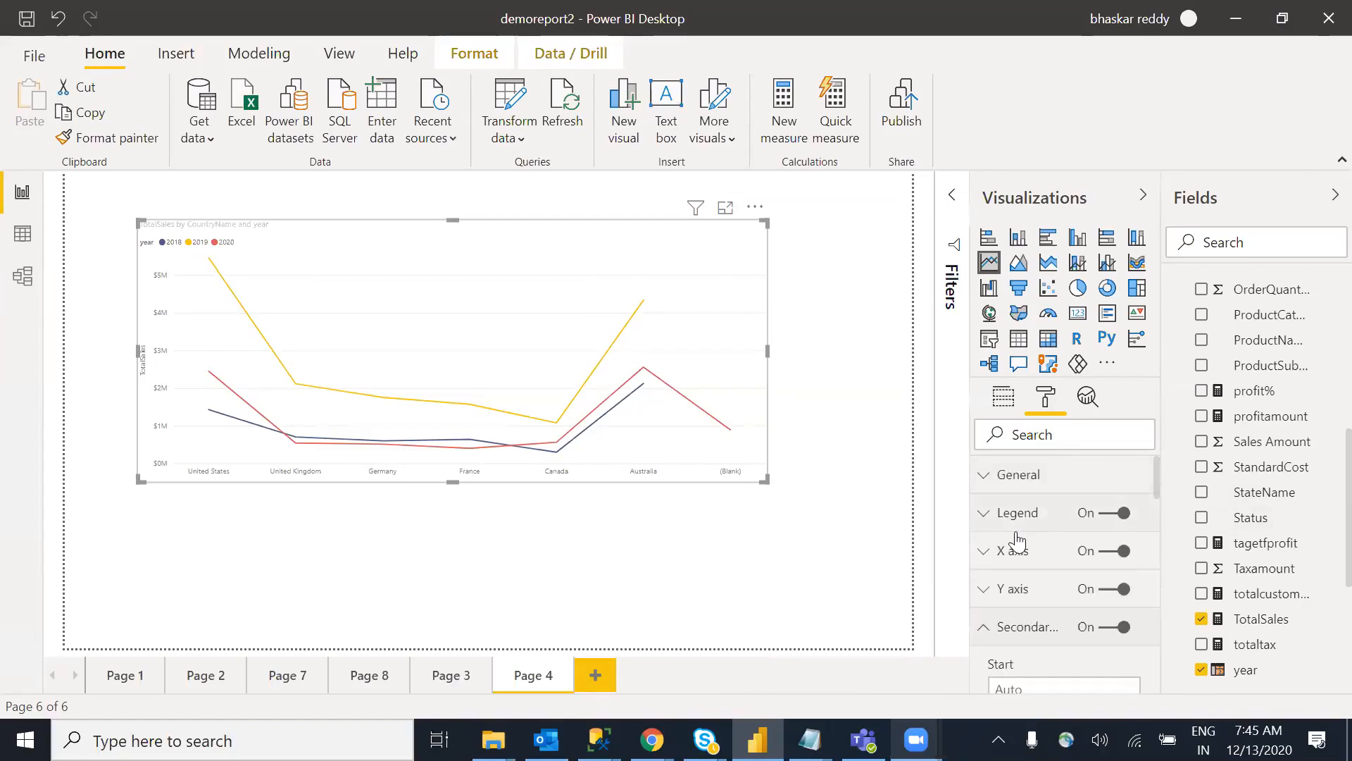
left_click(984, 627)
Step: Turn on the zoom slider of the line chart and try its upper handle
left_click_drag(1157, 490, 1158, 521)
left_click(1118, 580)
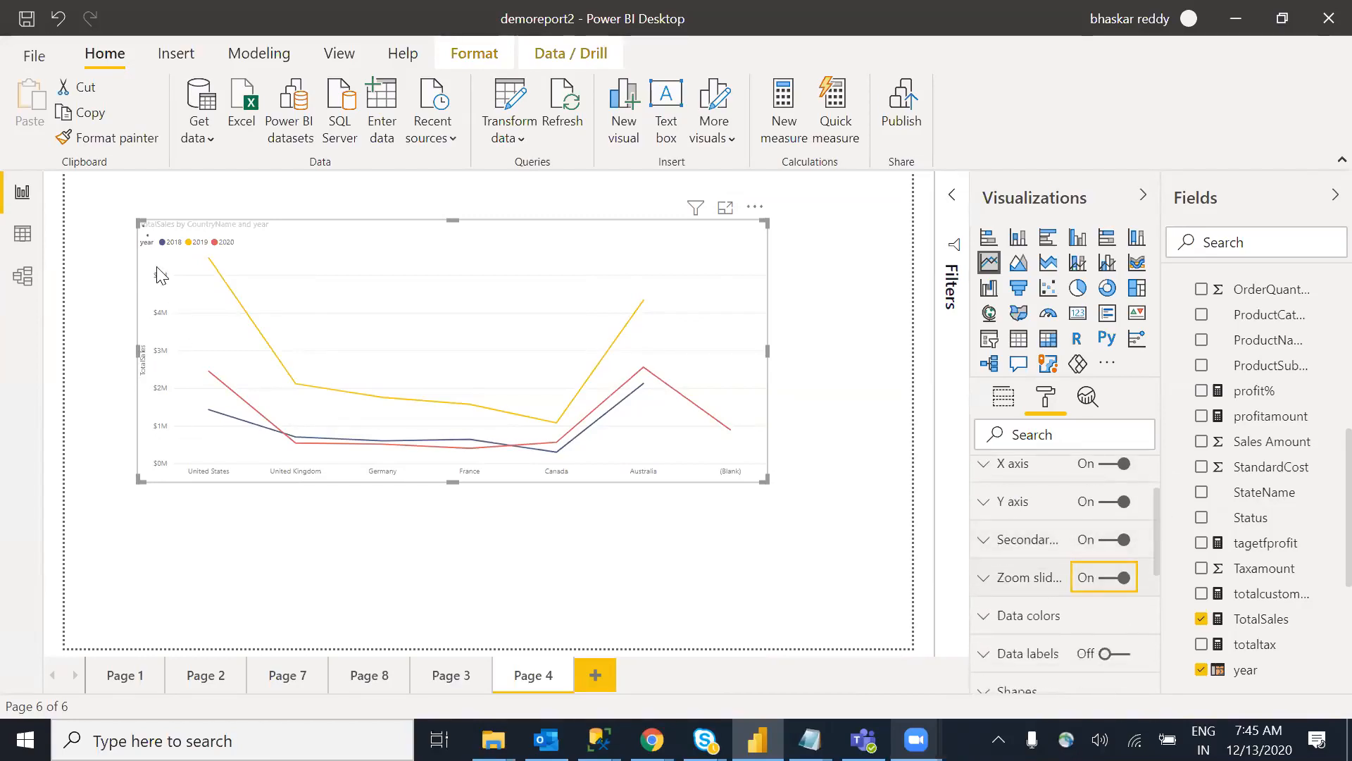
mouse_move(156, 268)
left_mouse_down()
mouse_move(156, 312)
mouse_move(154, 256)
left_mouse_up()
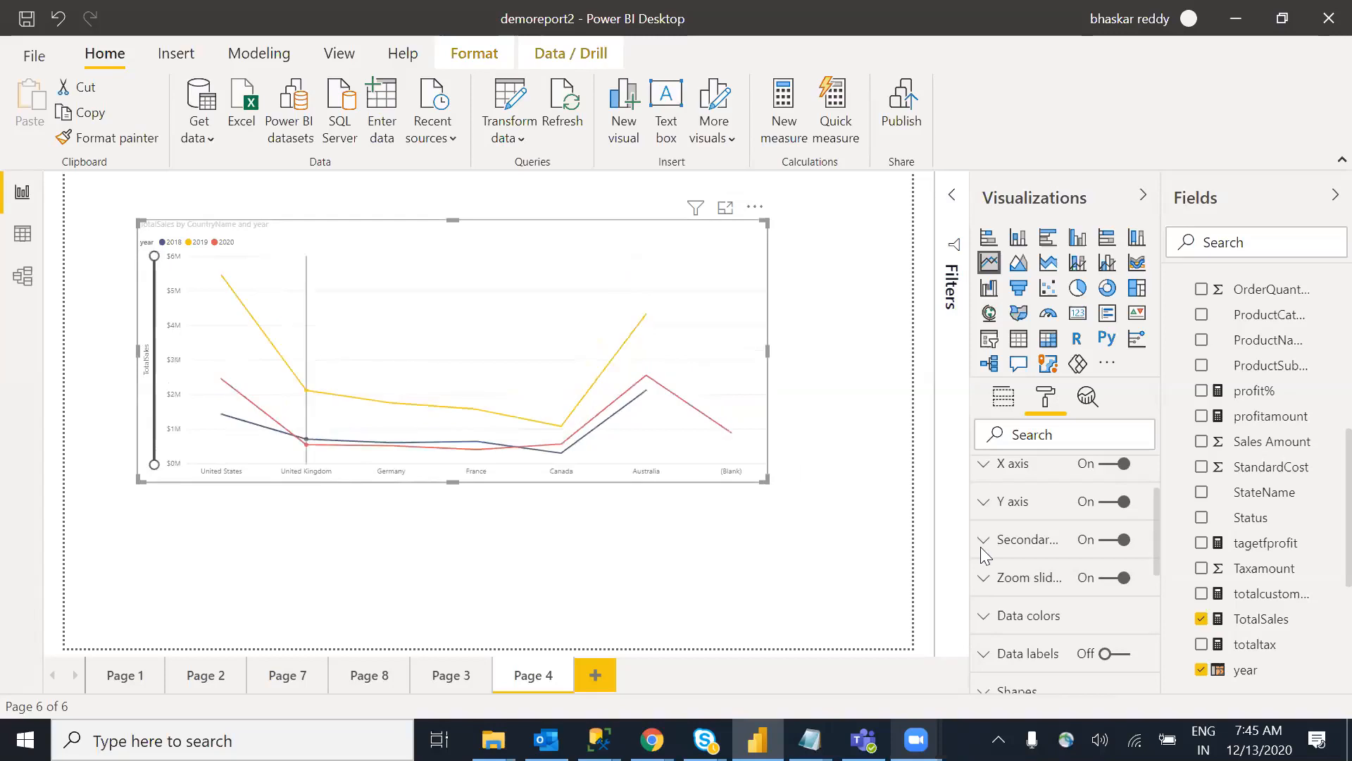
Step: Review the data colors of each year and turn on the line chart's data labels
left_click(1023, 616)
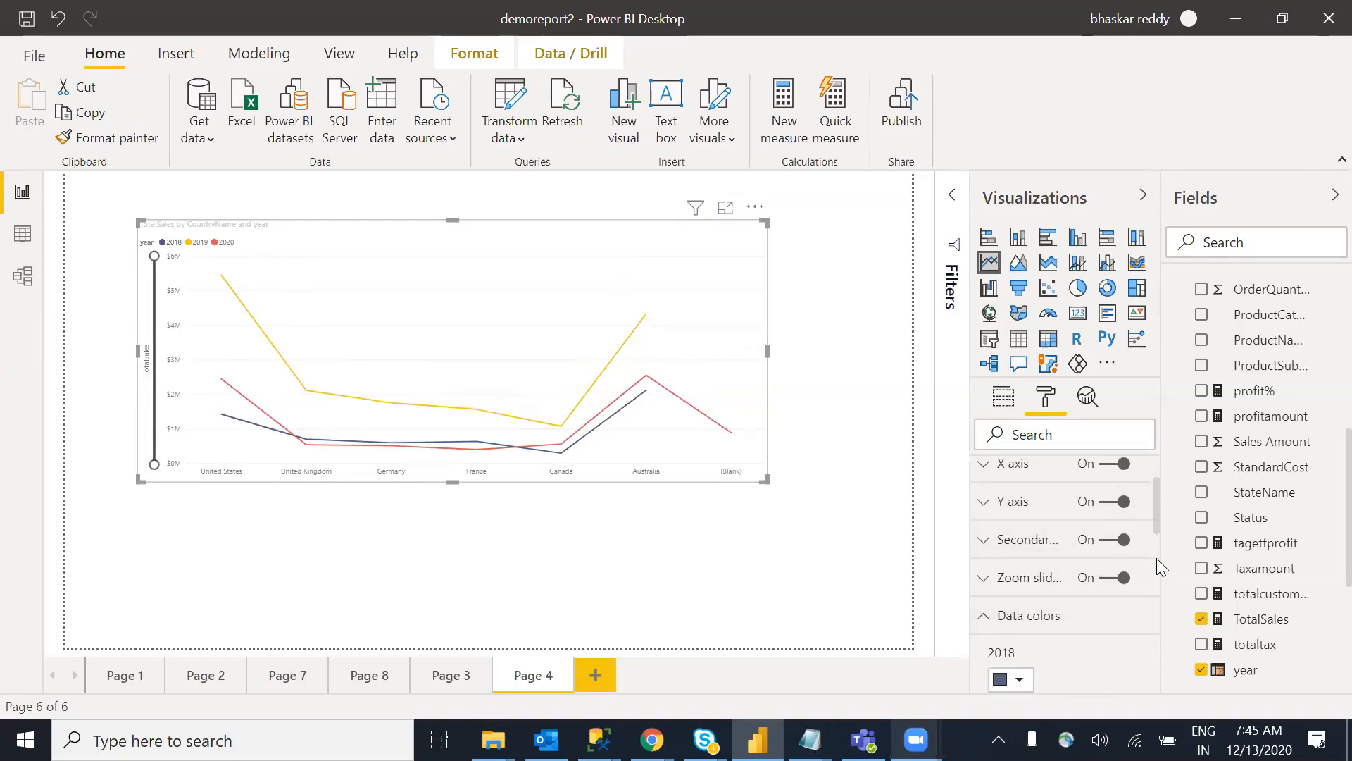
scroll(1157, 558, "down", 3)
left_click_drag(1157, 579, 1157, 540)
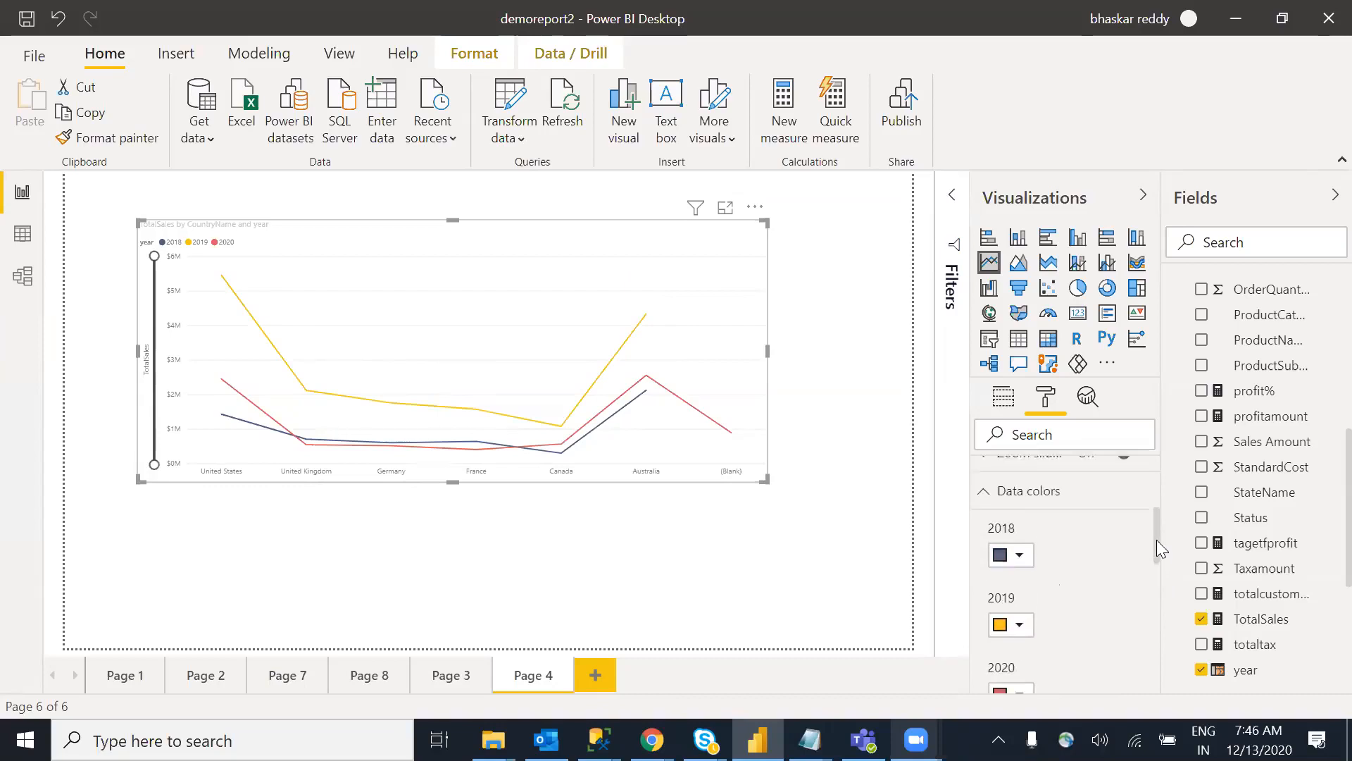
left_click(988, 553)
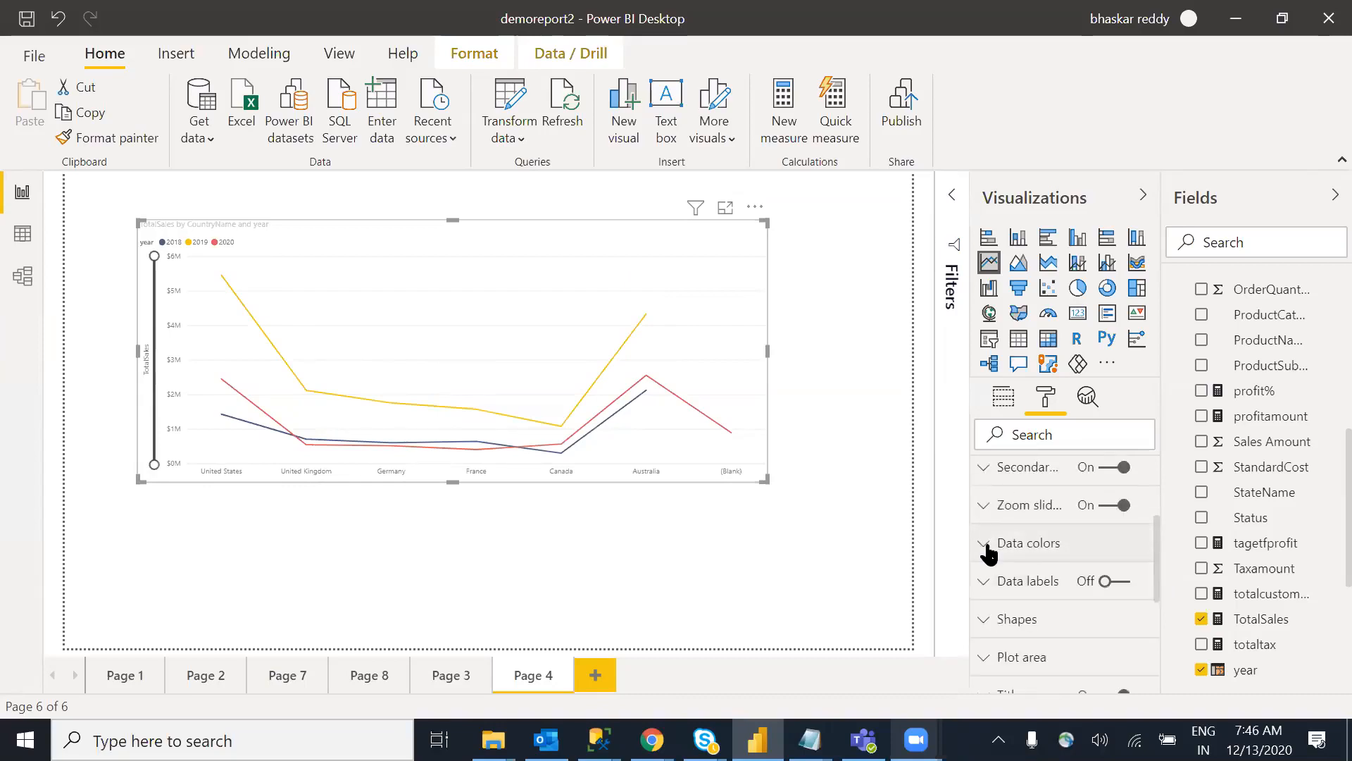
left_click(1127, 581)
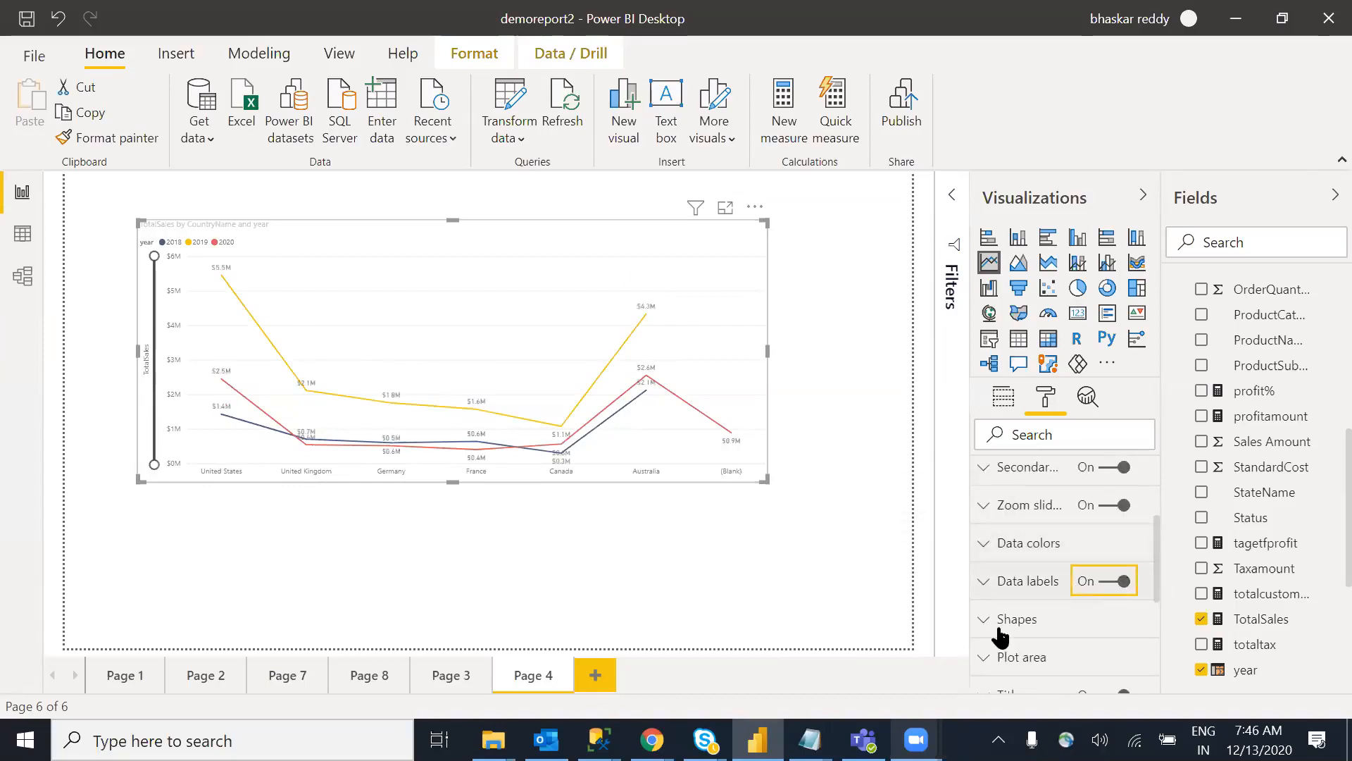
left_click(986, 581)
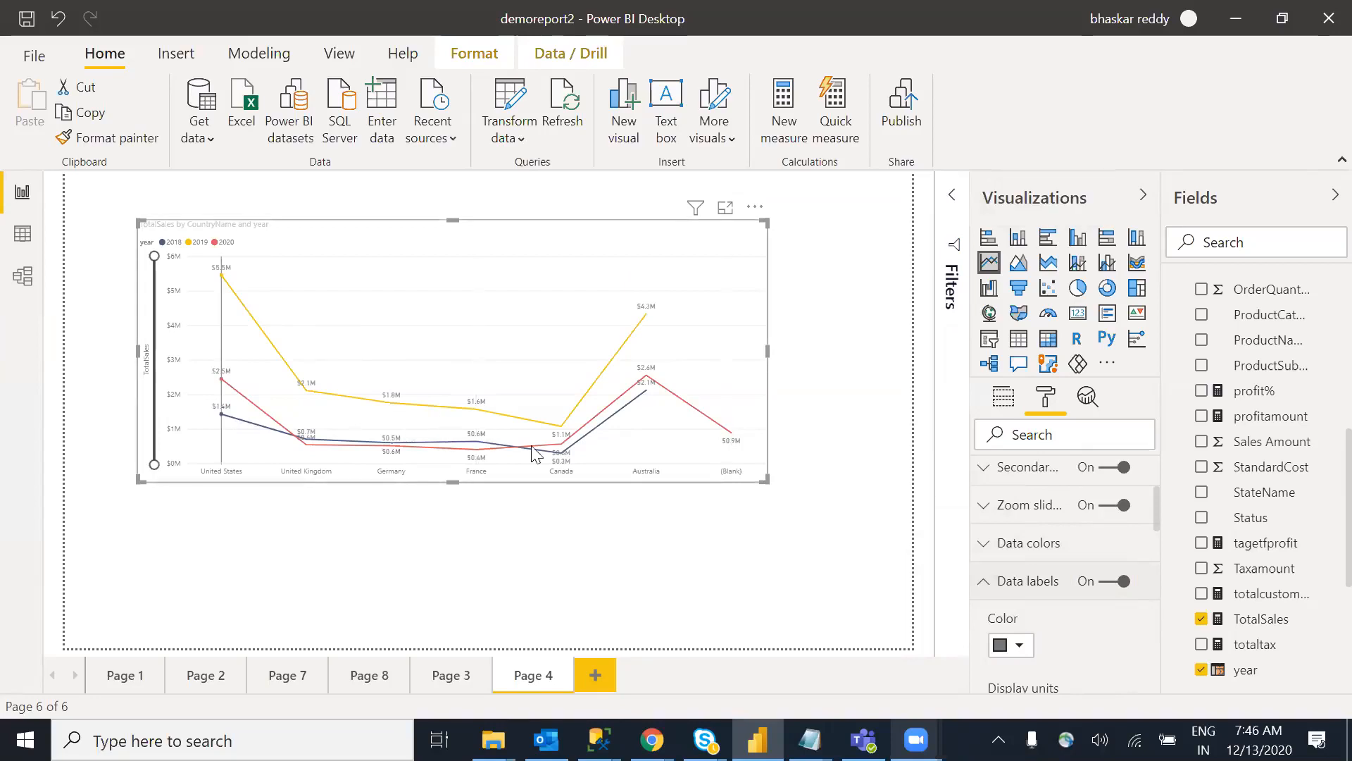
left_click(1116, 581)
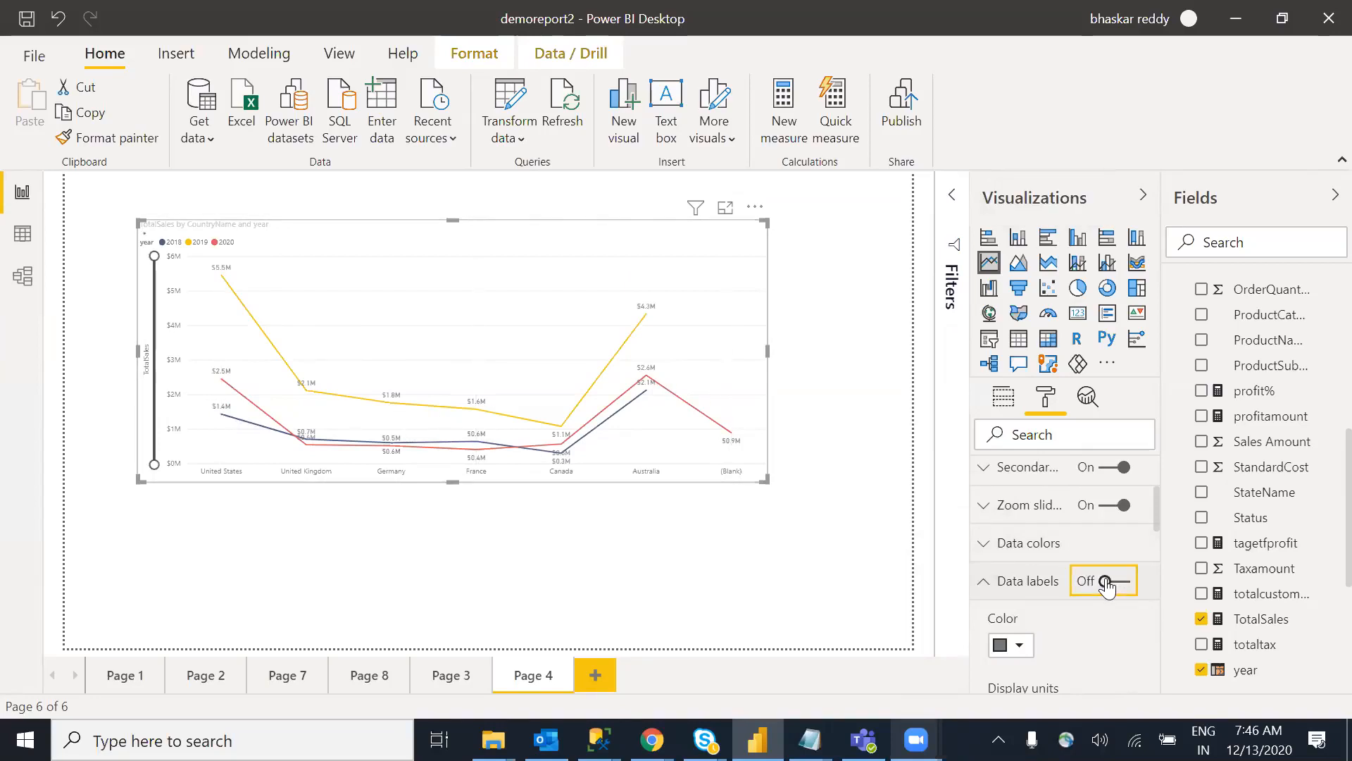
left_click(1126, 589)
Step: Set the decimal places of the line chart's data labels to 0
left_click_drag(1159, 510, 1152, 538)
left_click(997, 644)
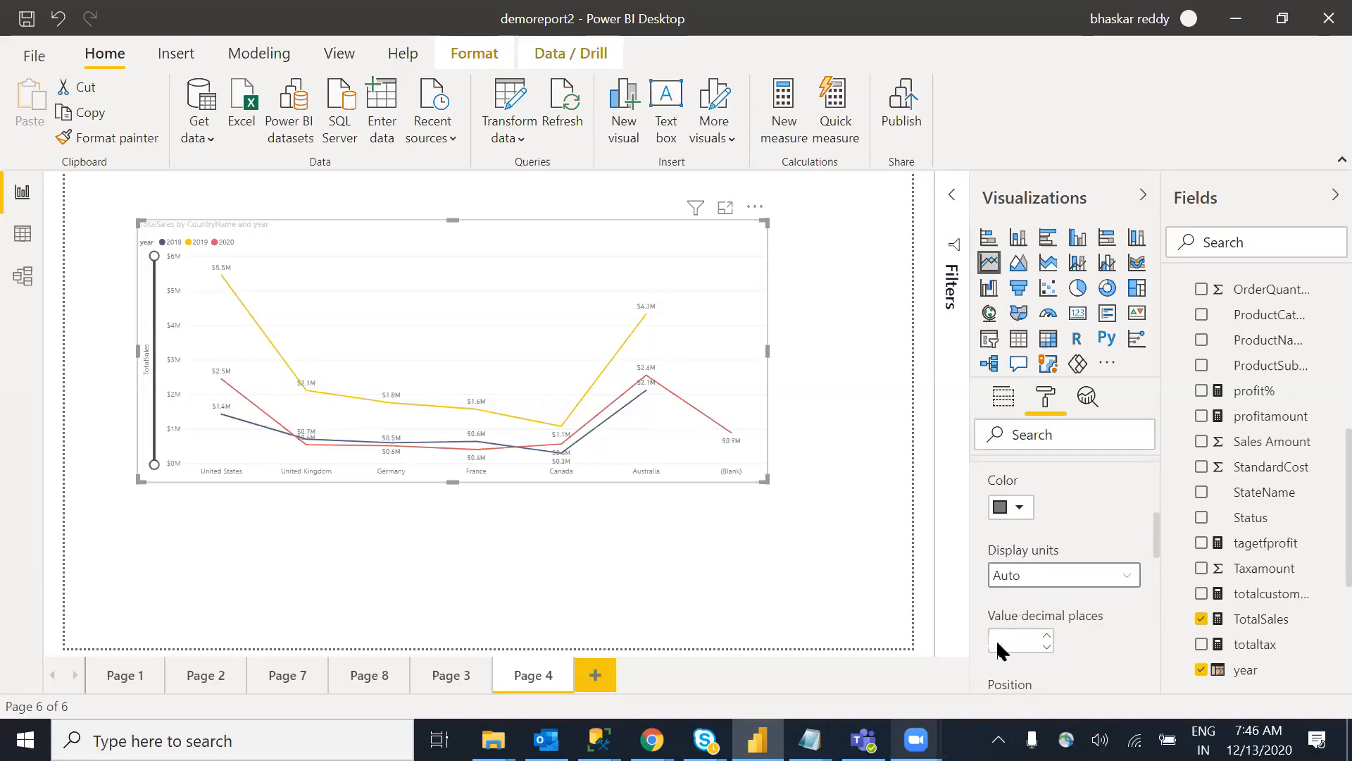
type("0")
left_click_drag(1155, 536, 1155, 562)
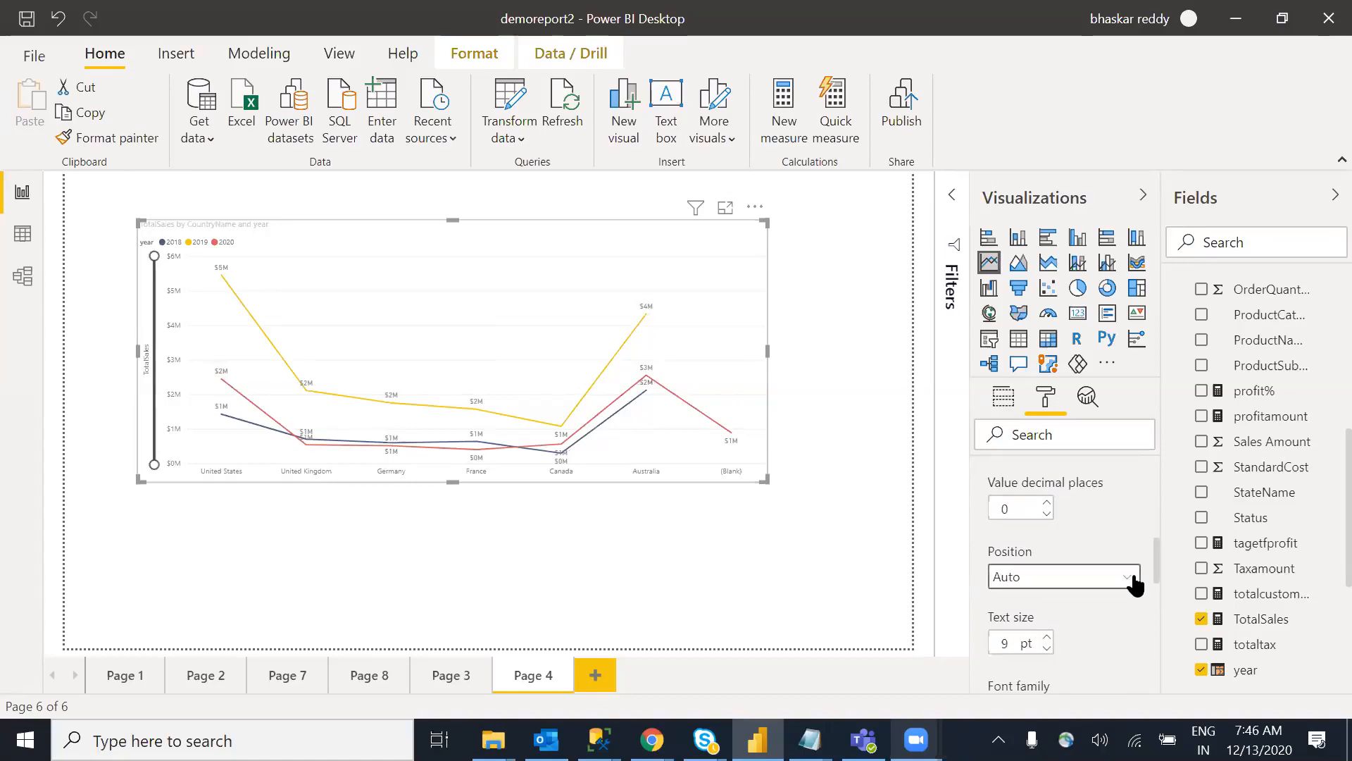
Step: Try the Above position for the data labels, and return the position to Auto
left_click(1134, 581)
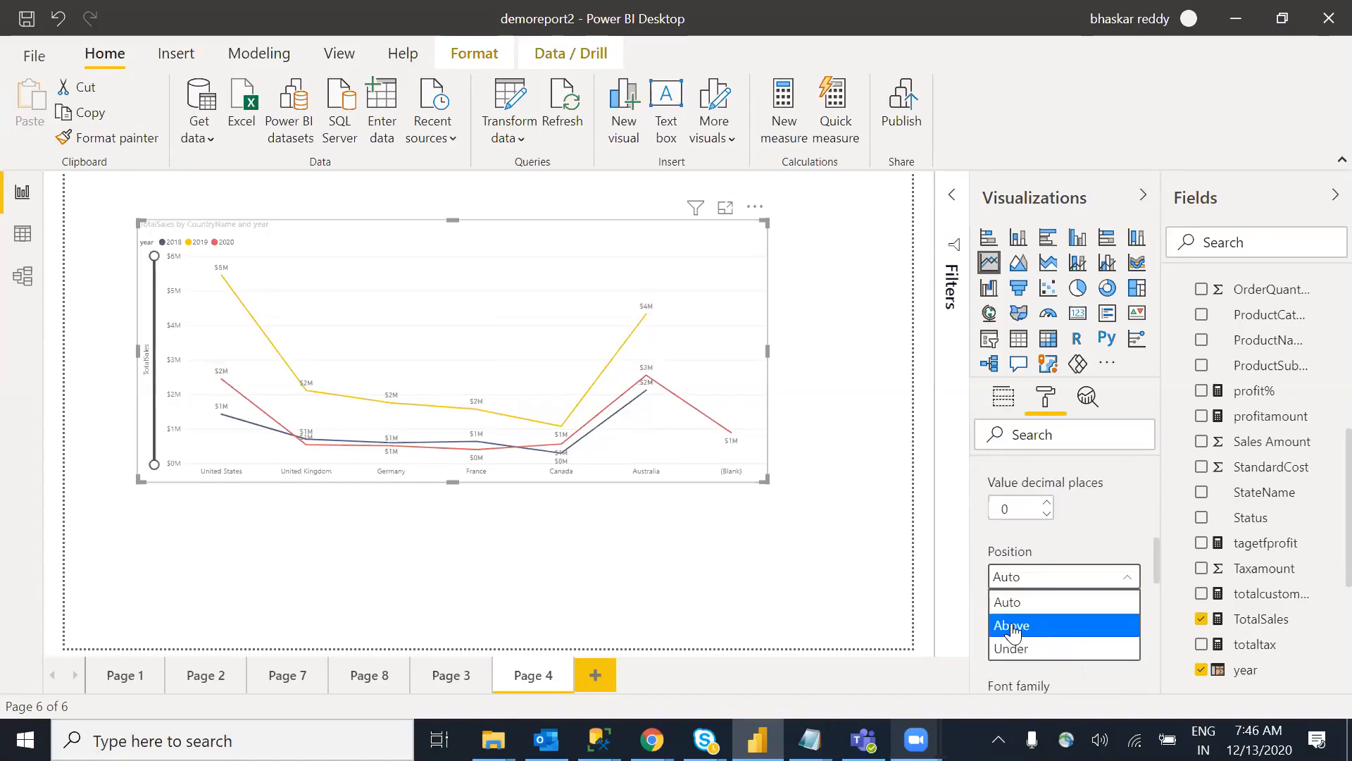
left_click(1013, 632)
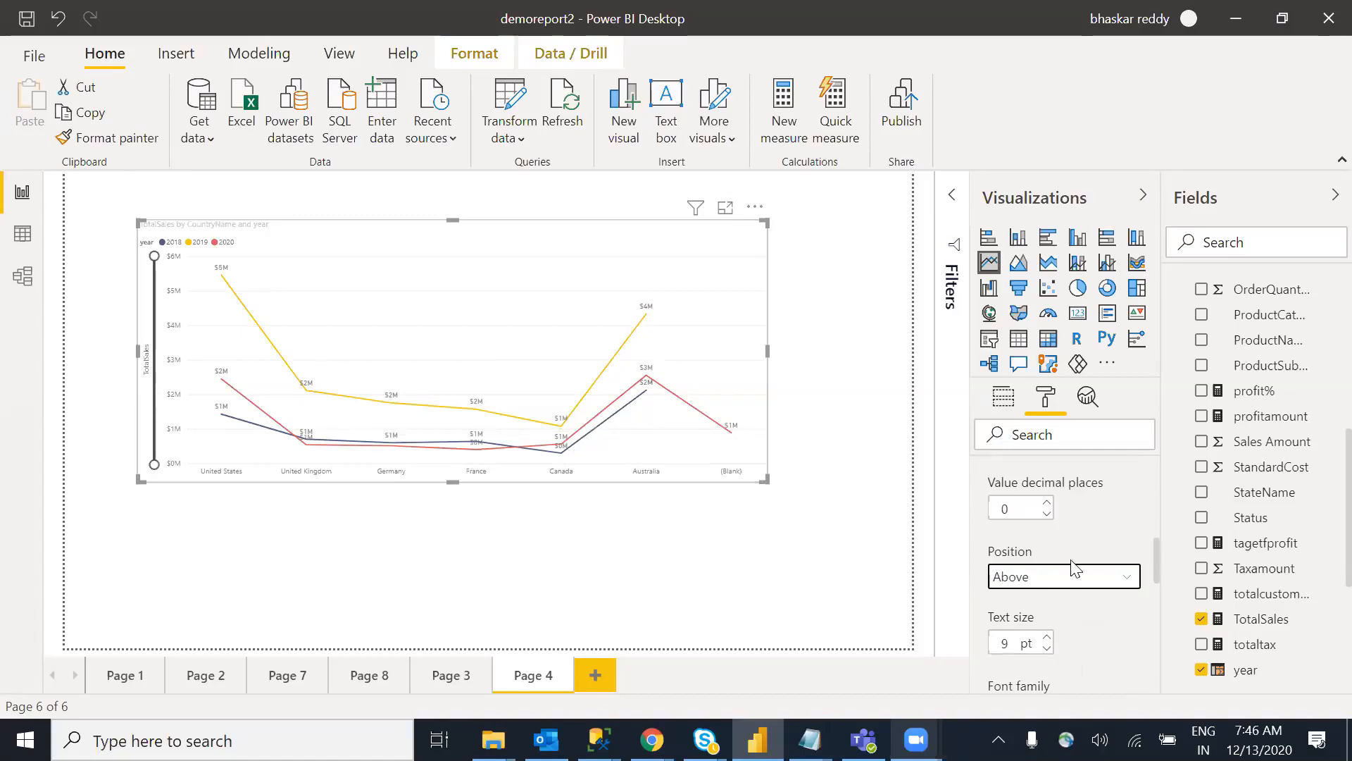
left_click(1081, 583)
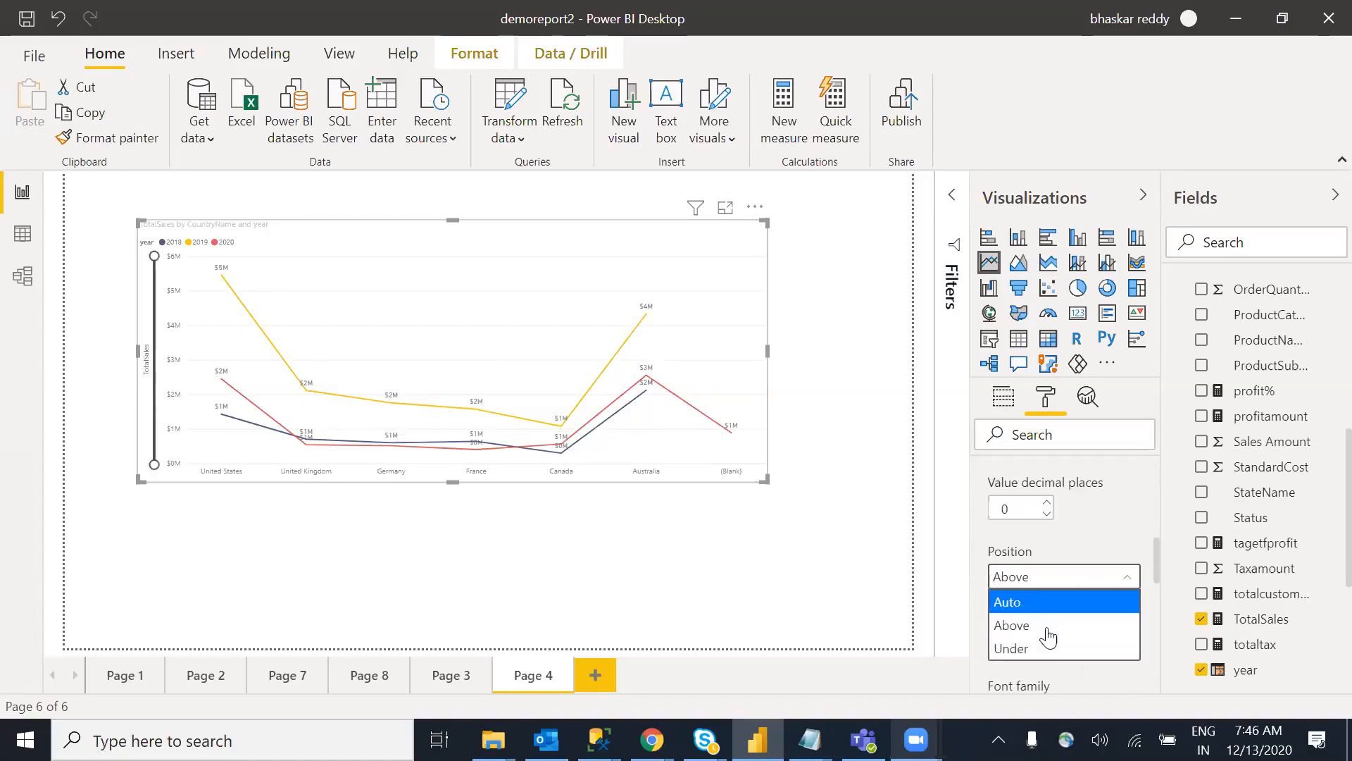
left_click(1015, 601)
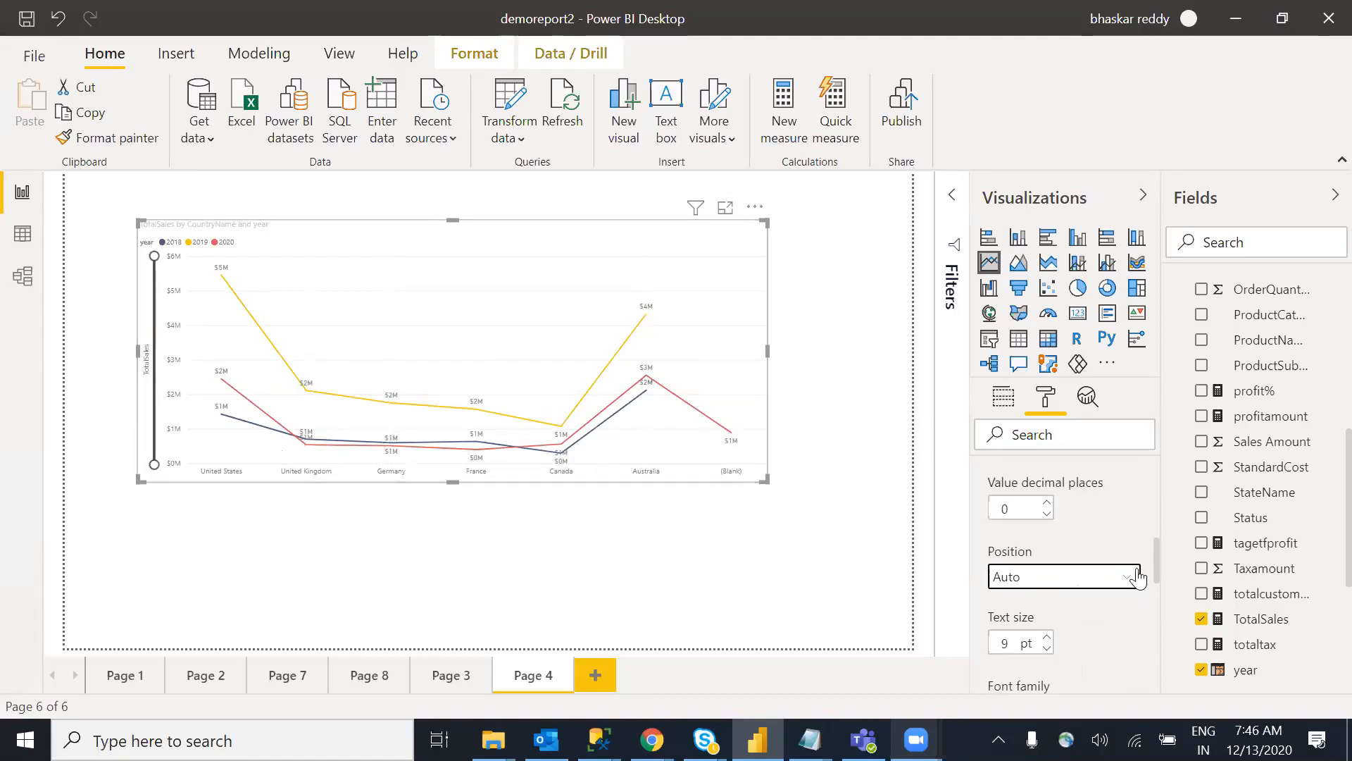
Step: Try showing a background behind the data labels, and turn it off again
left_click_drag(1158, 548, 1159, 593)
left_click(1045, 591)
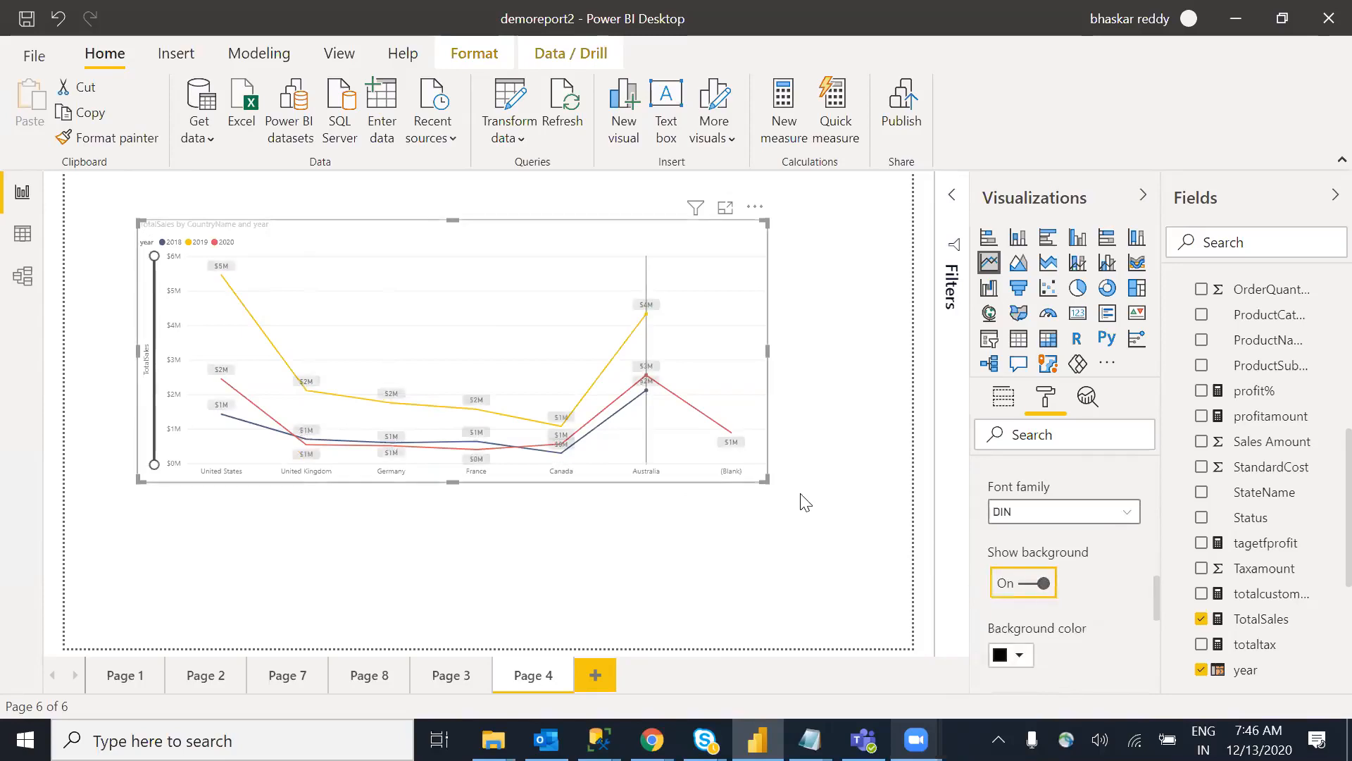
left_click(1026, 590)
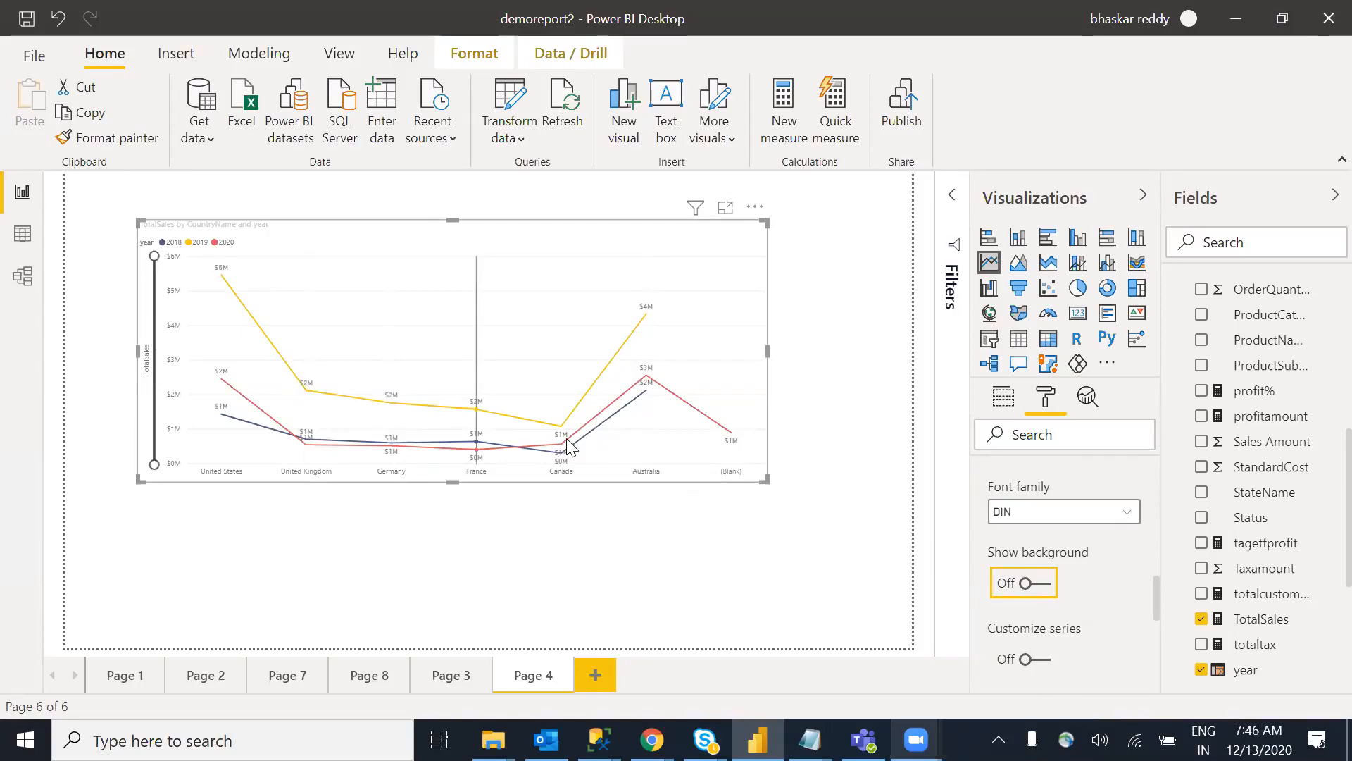
Step: Turn on series customization for the data labels, keeping 2018 as the selected series
mouse_move(647, 309)
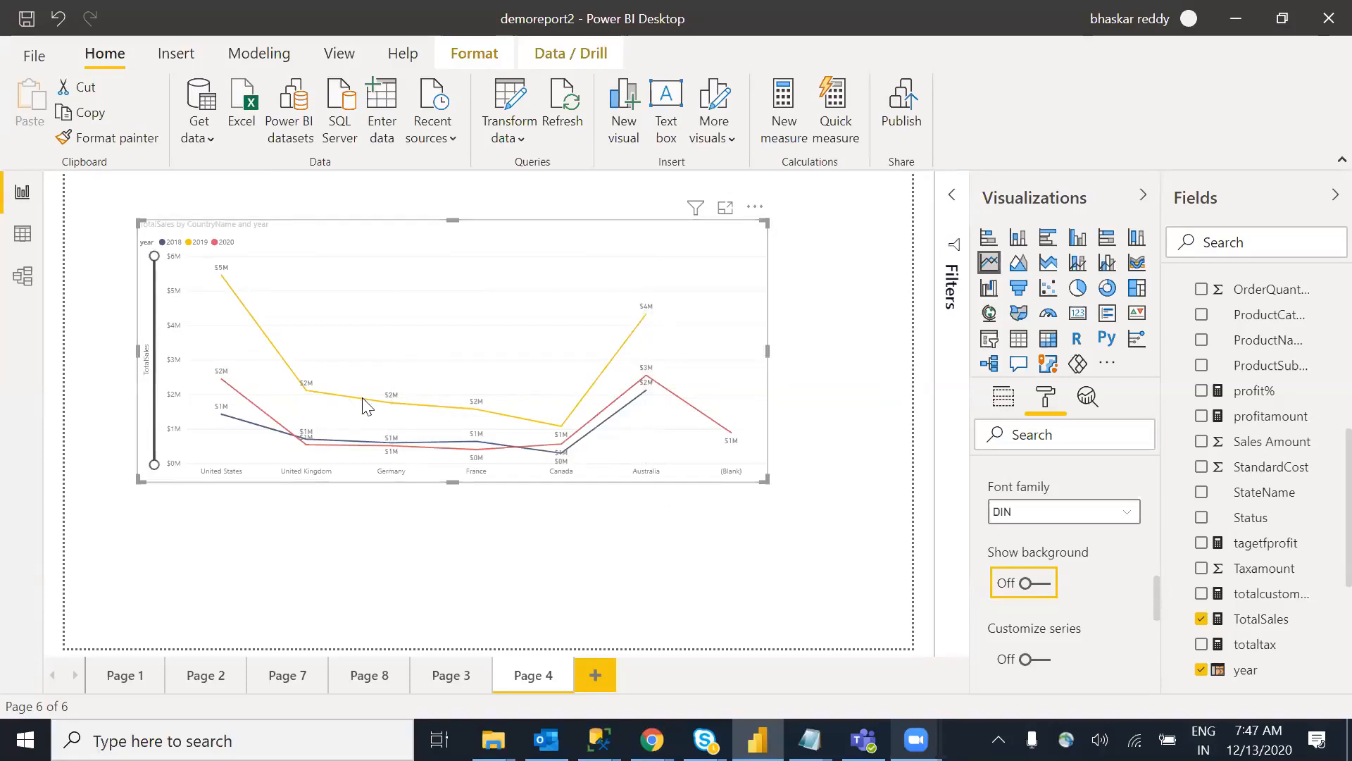
mouse_move(514, 445)
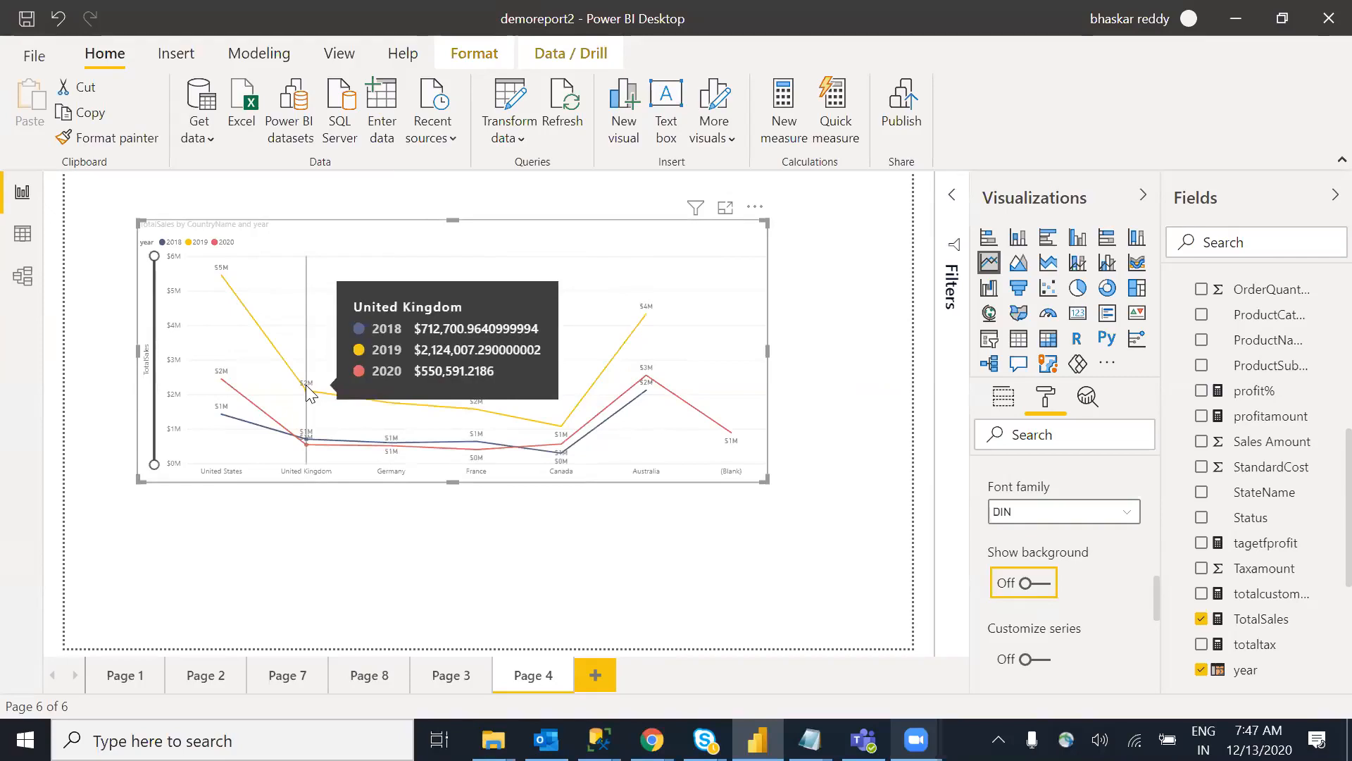
left_click(1043, 660)
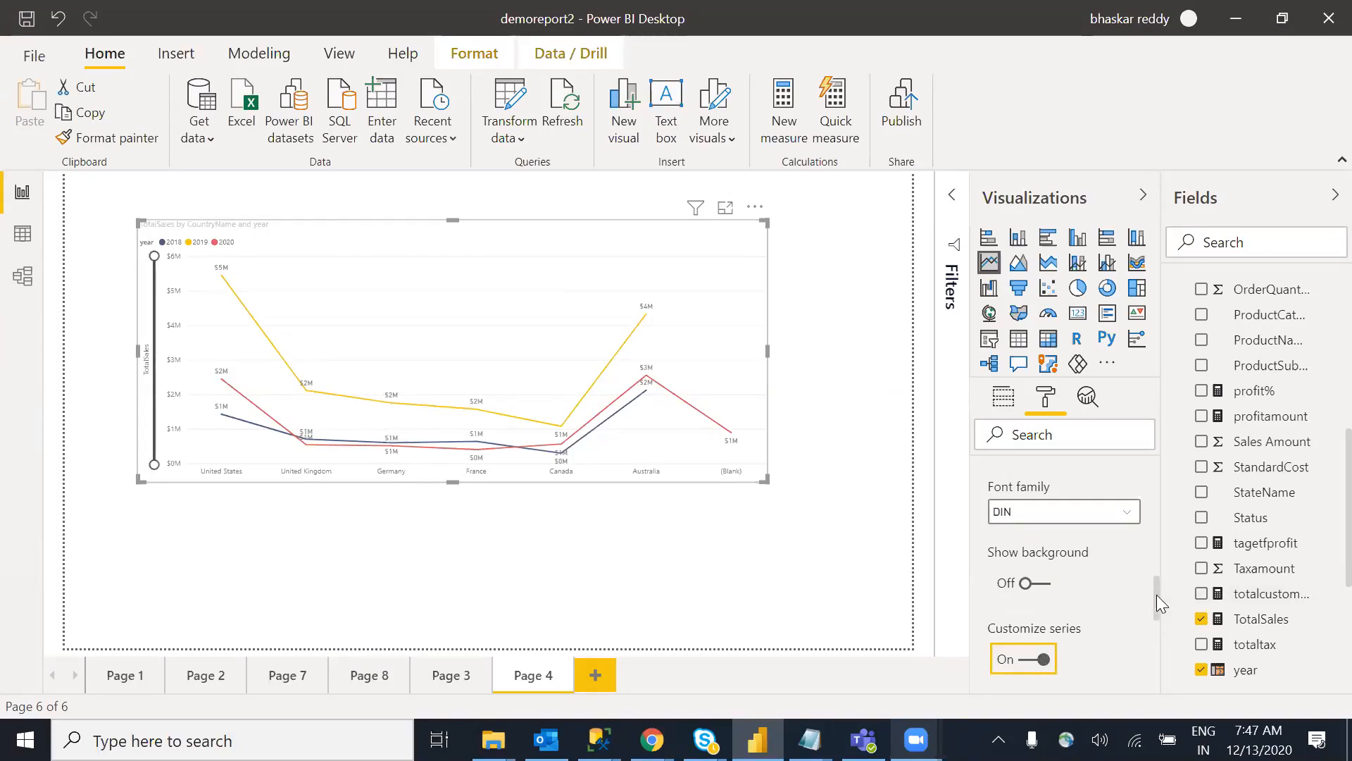
scroll(1156, 595, "down", 3)
scroll(1156, 573, "up", 3)
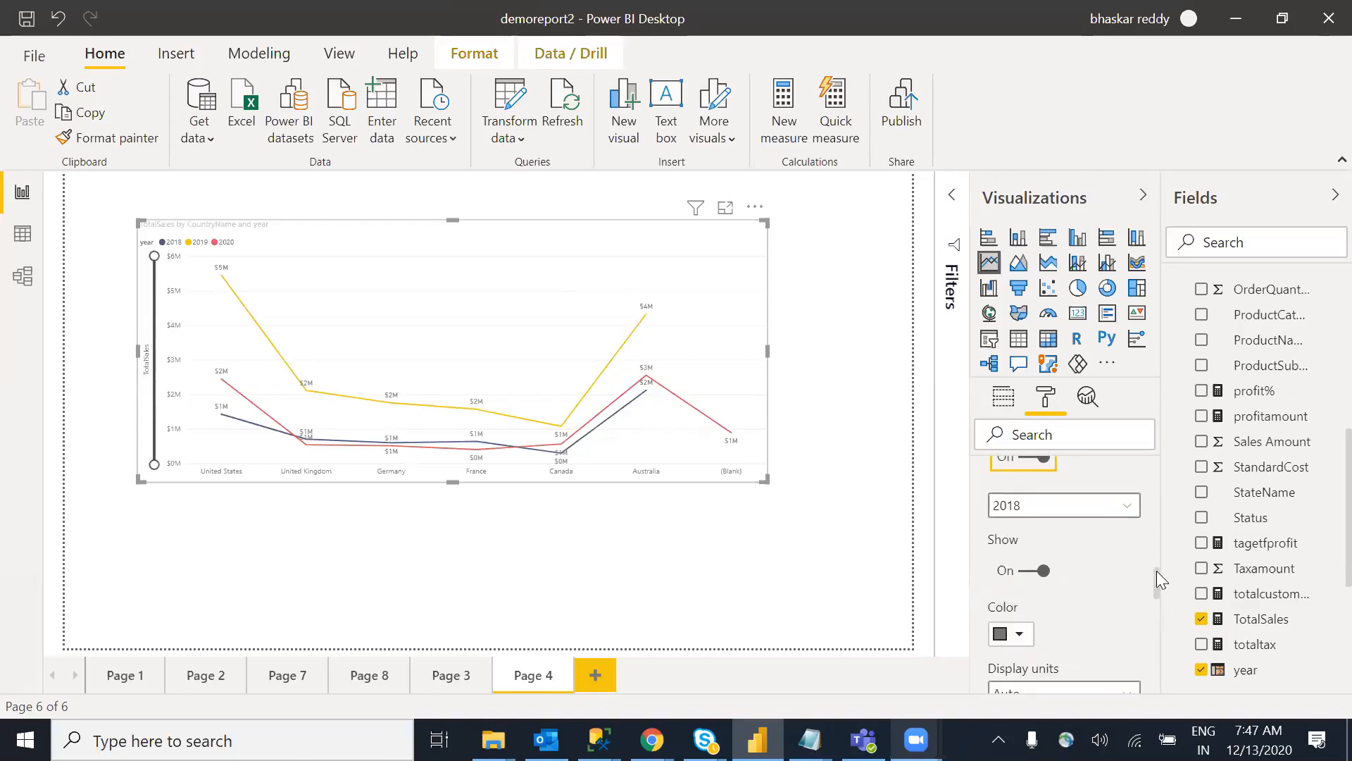
scroll(1156, 562, "down", 2)
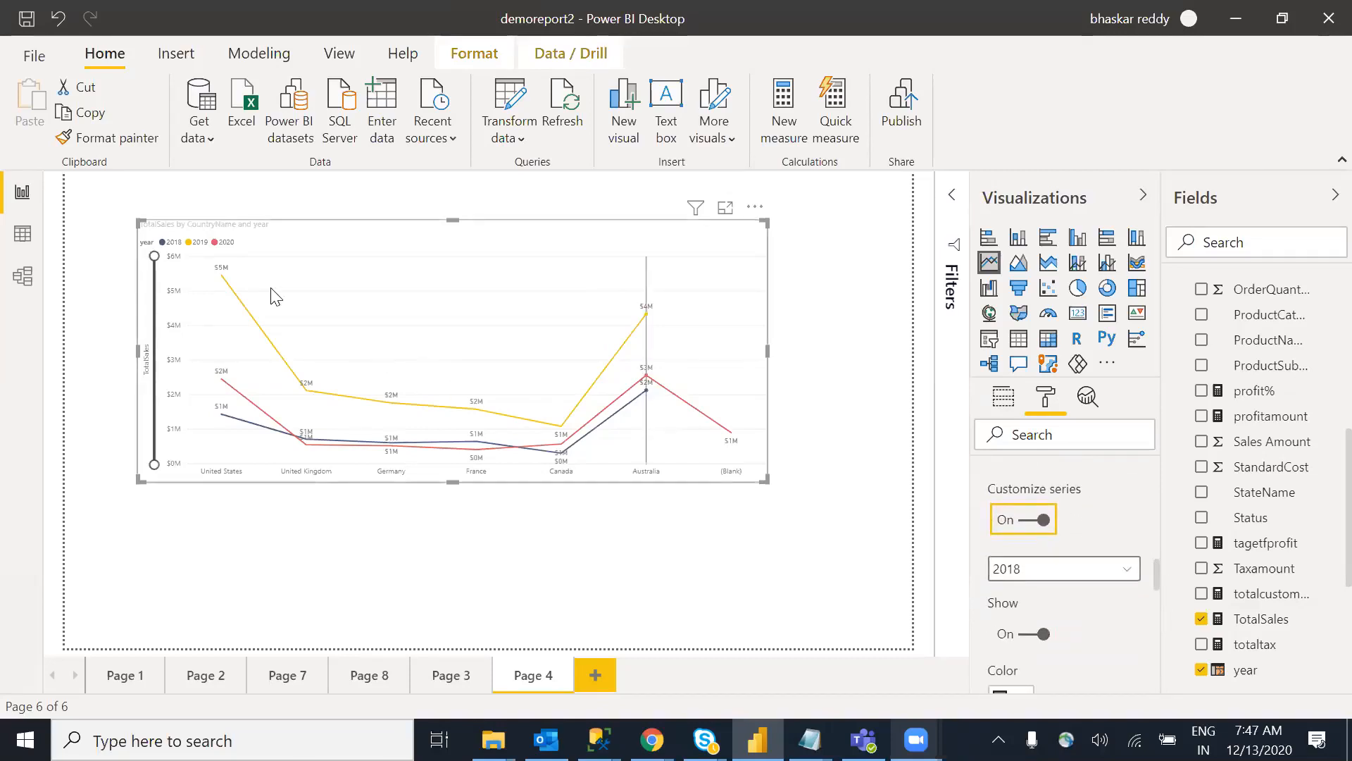
left_click(1130, 568)
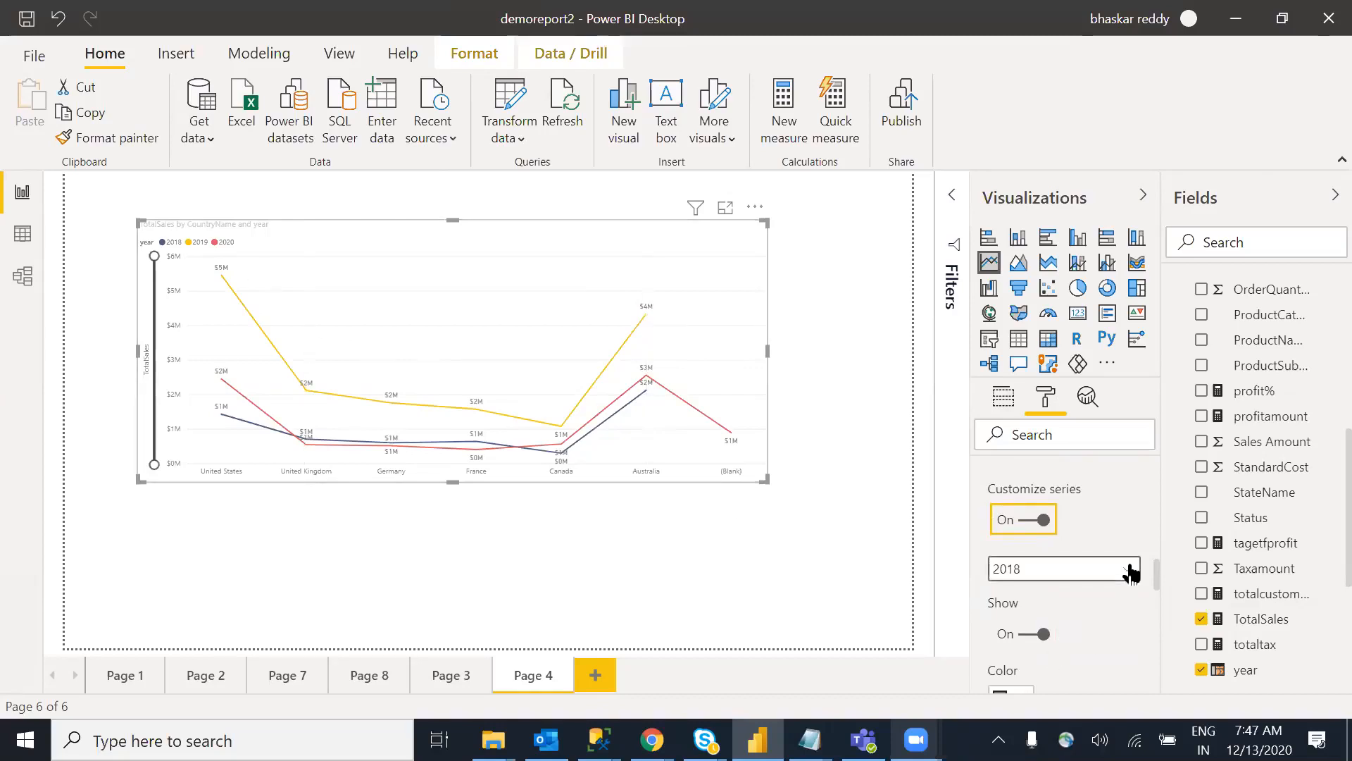
left_click(1135, 591)
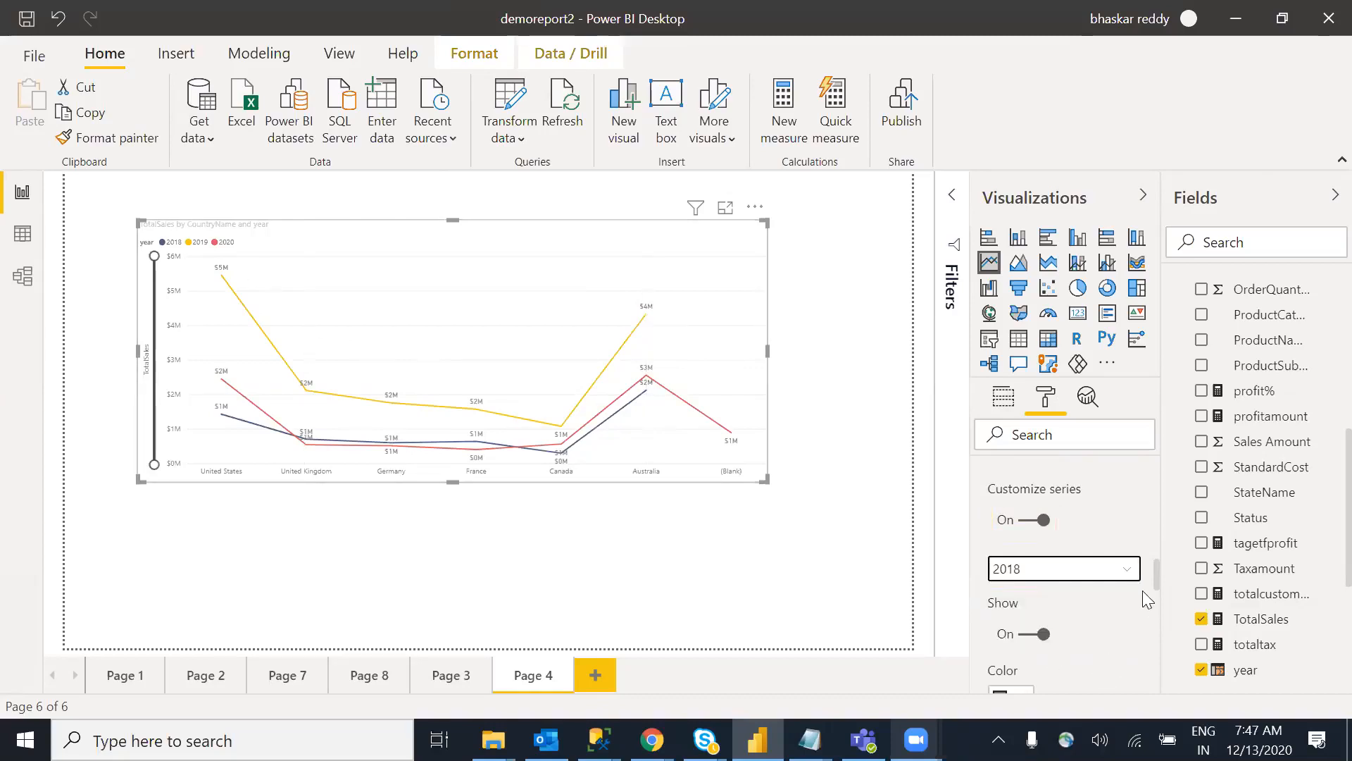
Step: Try hiding the data labels of the 2018 series, show them again, and review the series' remaining label options
left_click(1029, 637)
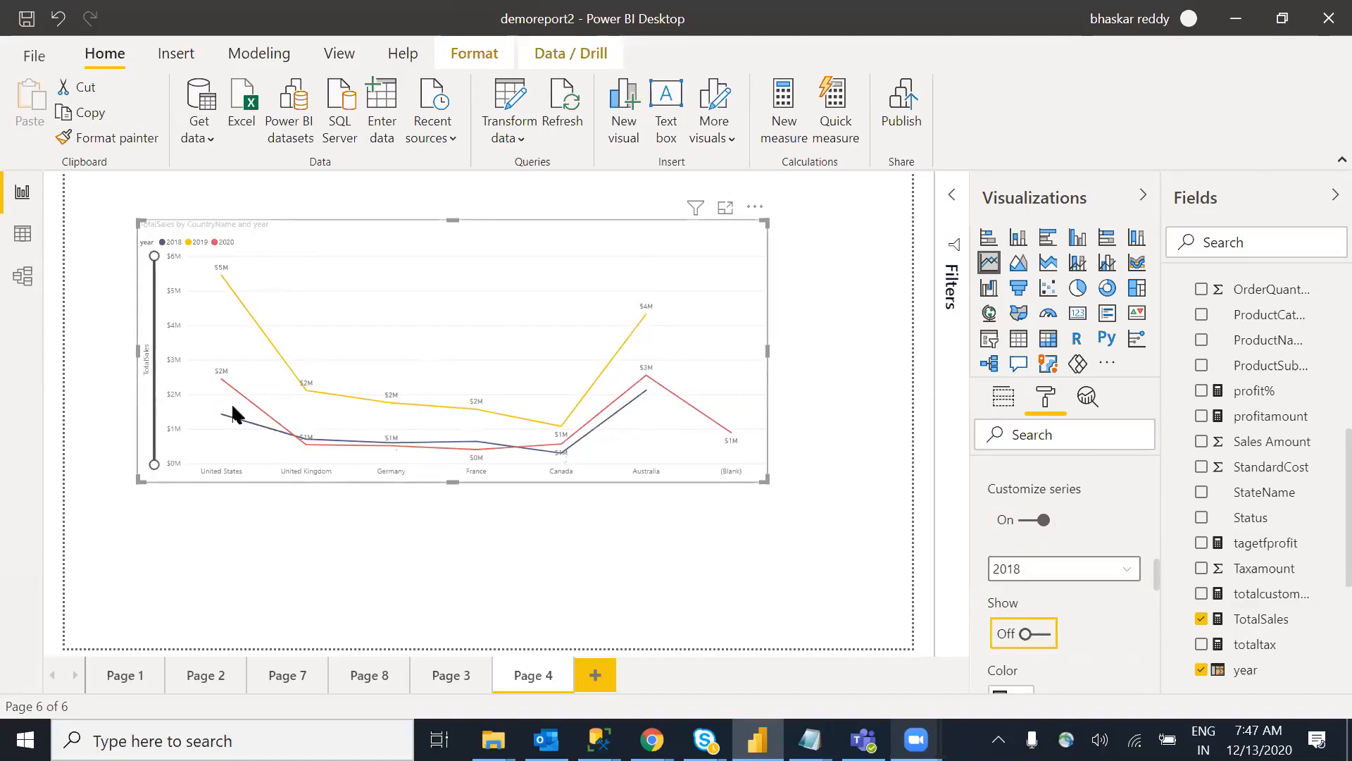
left_click(1041, 637)
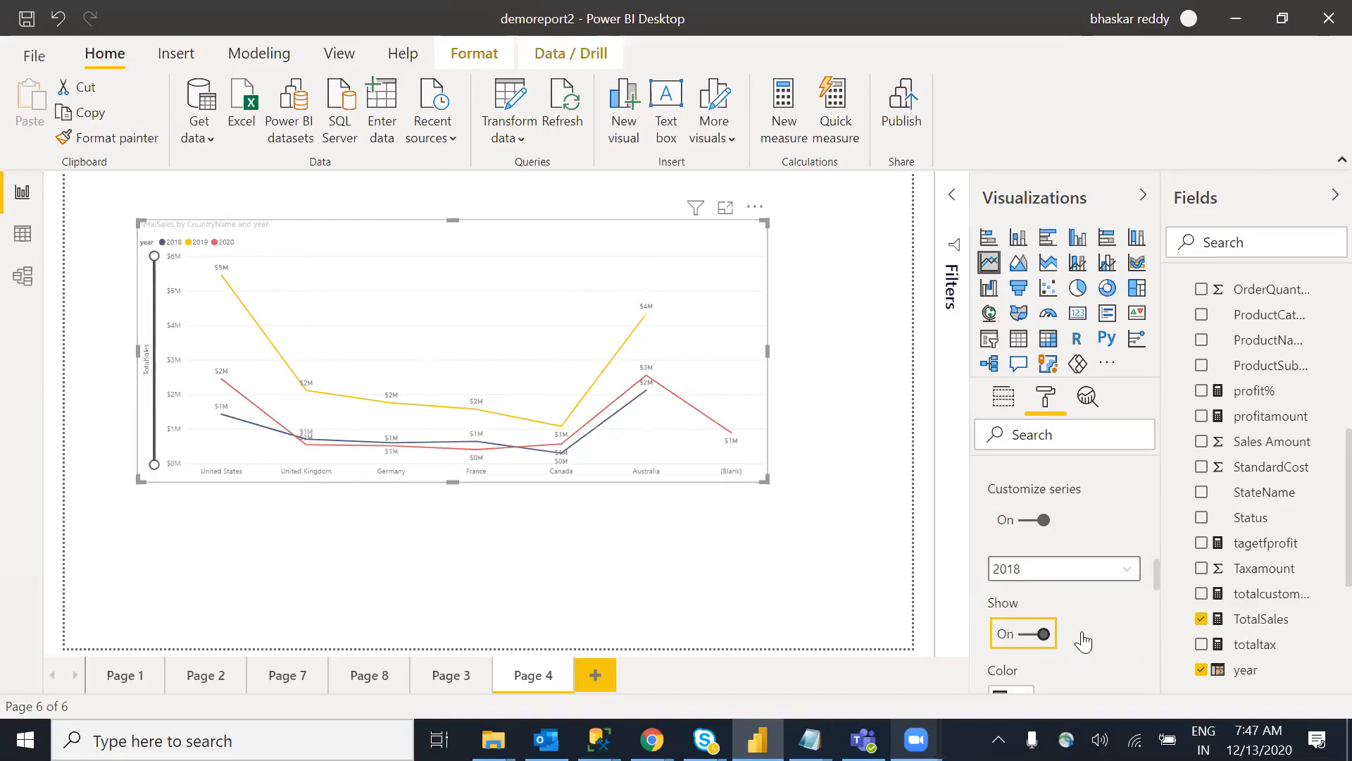
scroll(1159, 576, "down", 2)
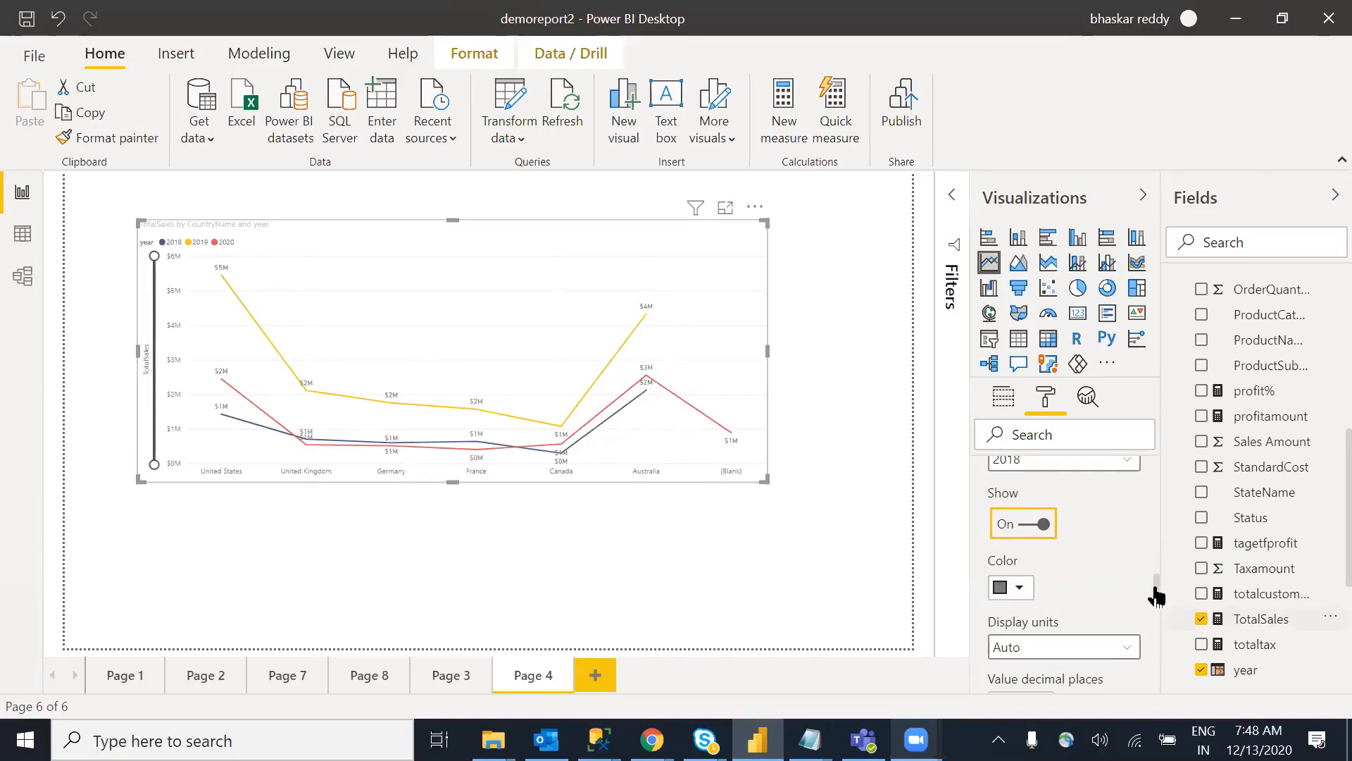
scroll(1155, 593, "down", 1)
Step: Hide the data labels of the 2019 series only
mouse_move(1156, 599)
left_mouse_down()
mouse_move(1160, 638)
mouse_move(1157, 582)
left_mouse_up()
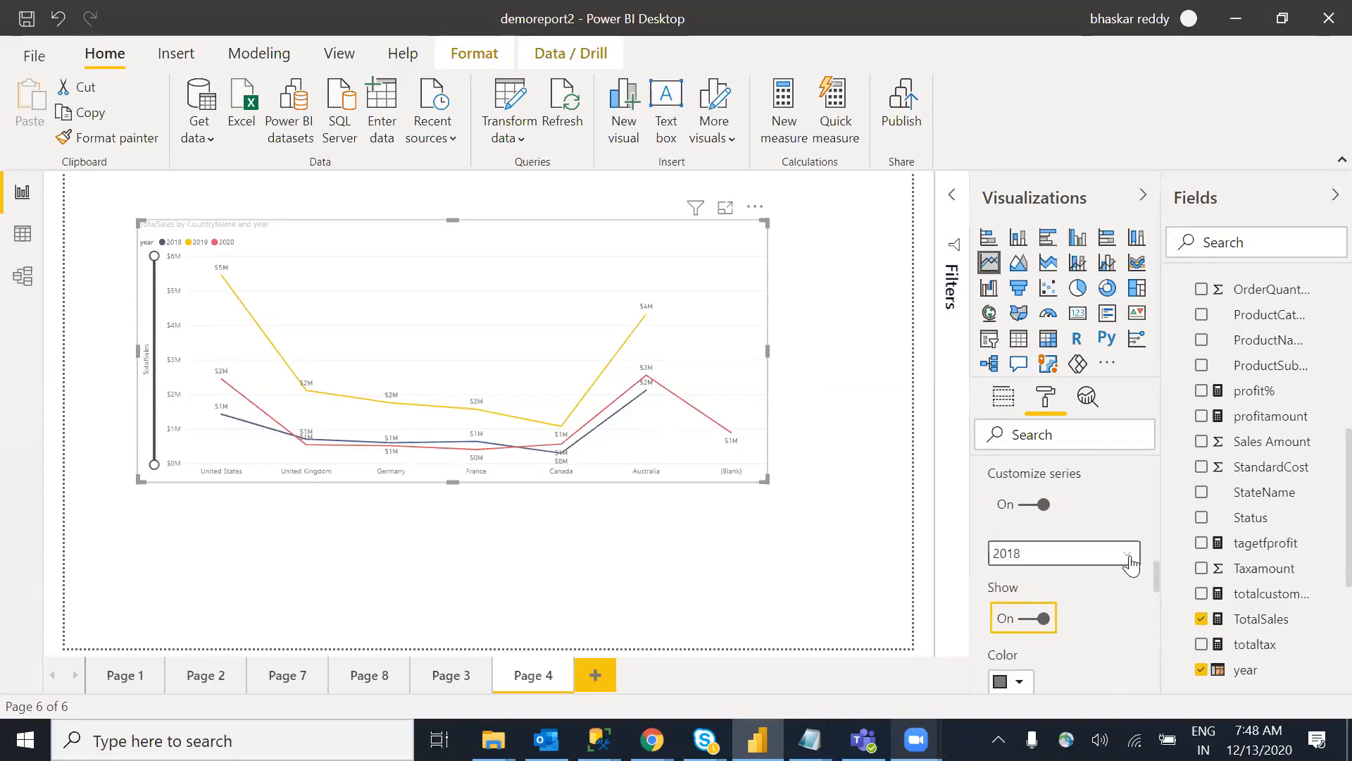
left_click(1129, 557)
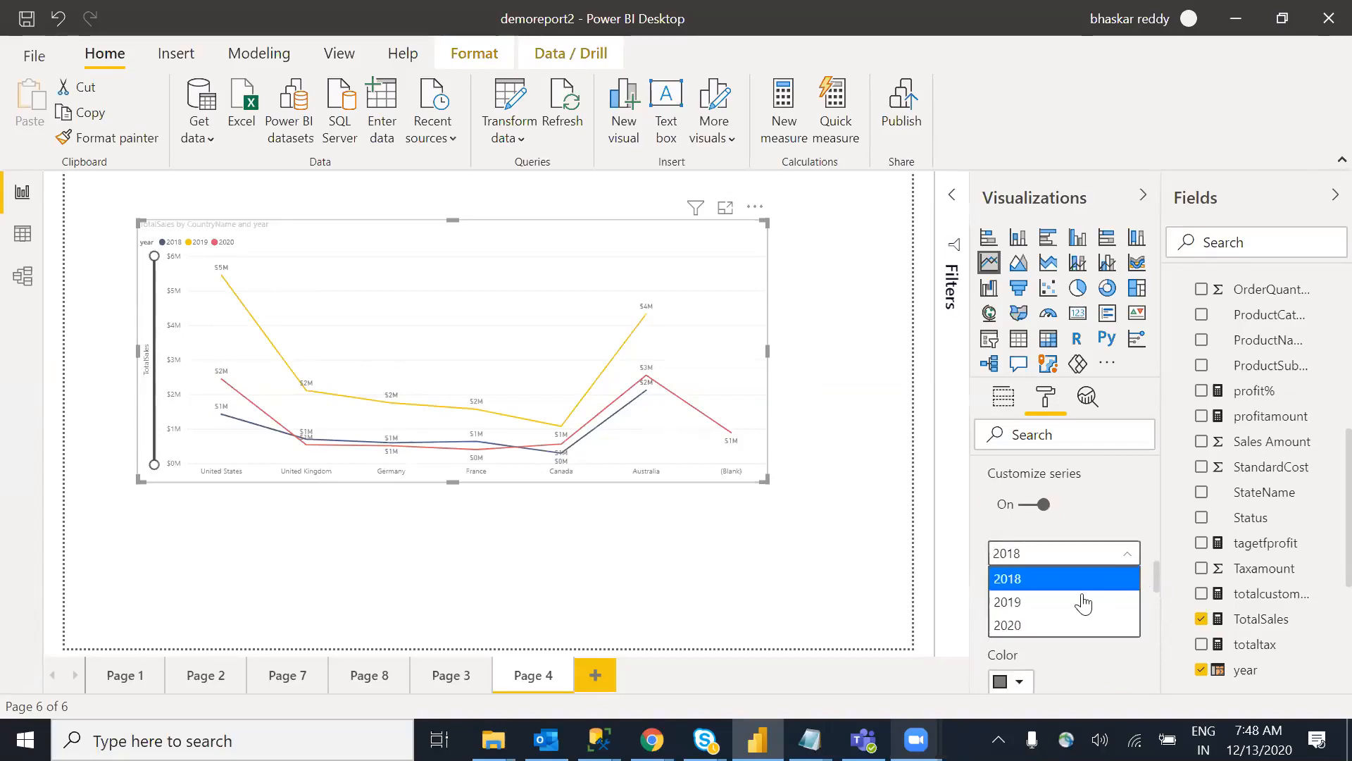
left_click(1048, 603)
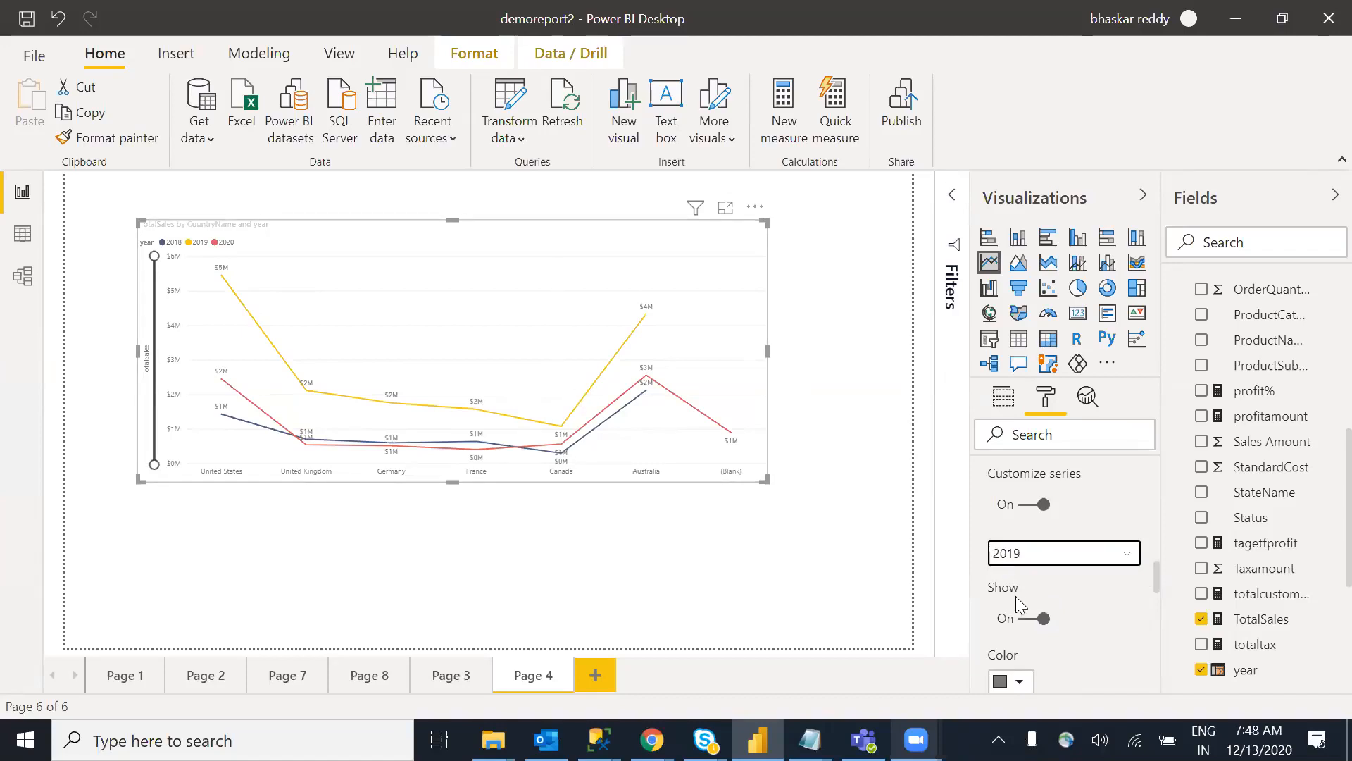
left_click(1023, 619)
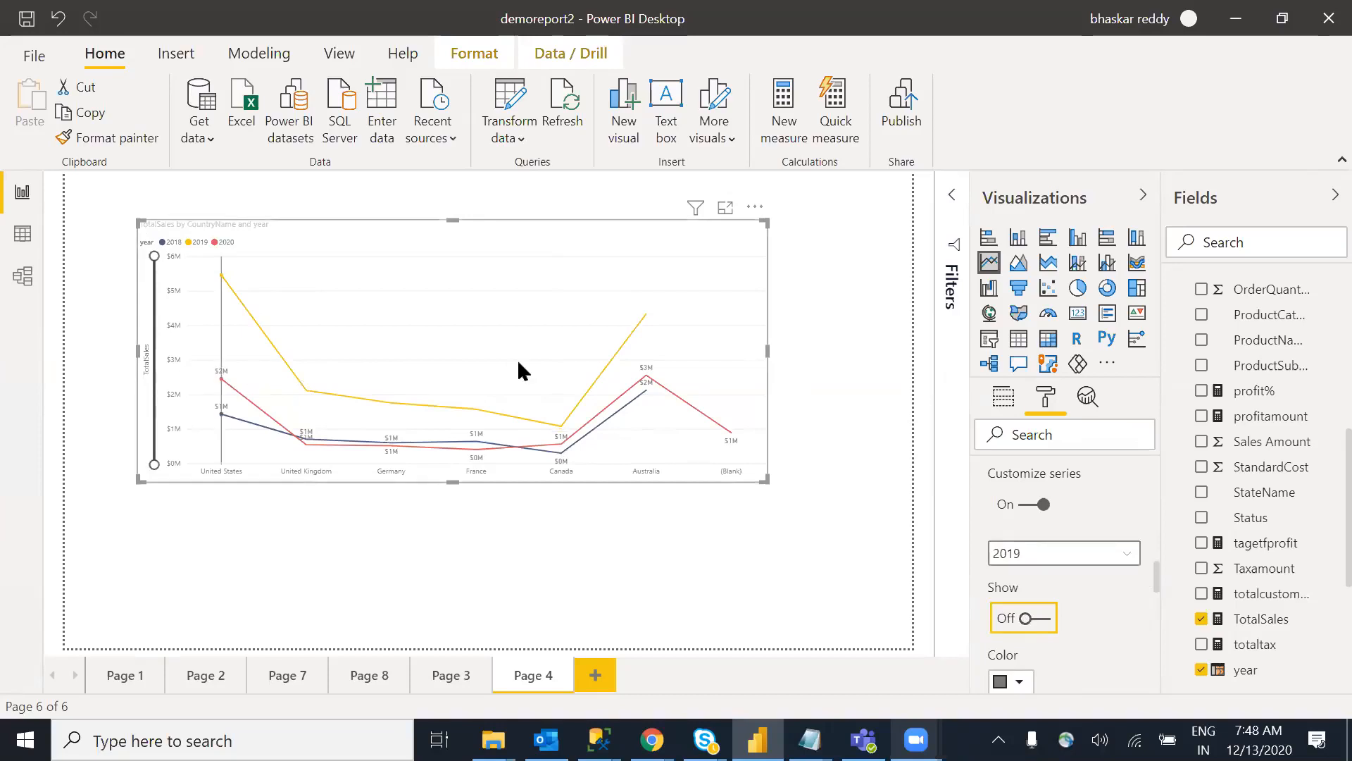
mouse_move(646, 321)
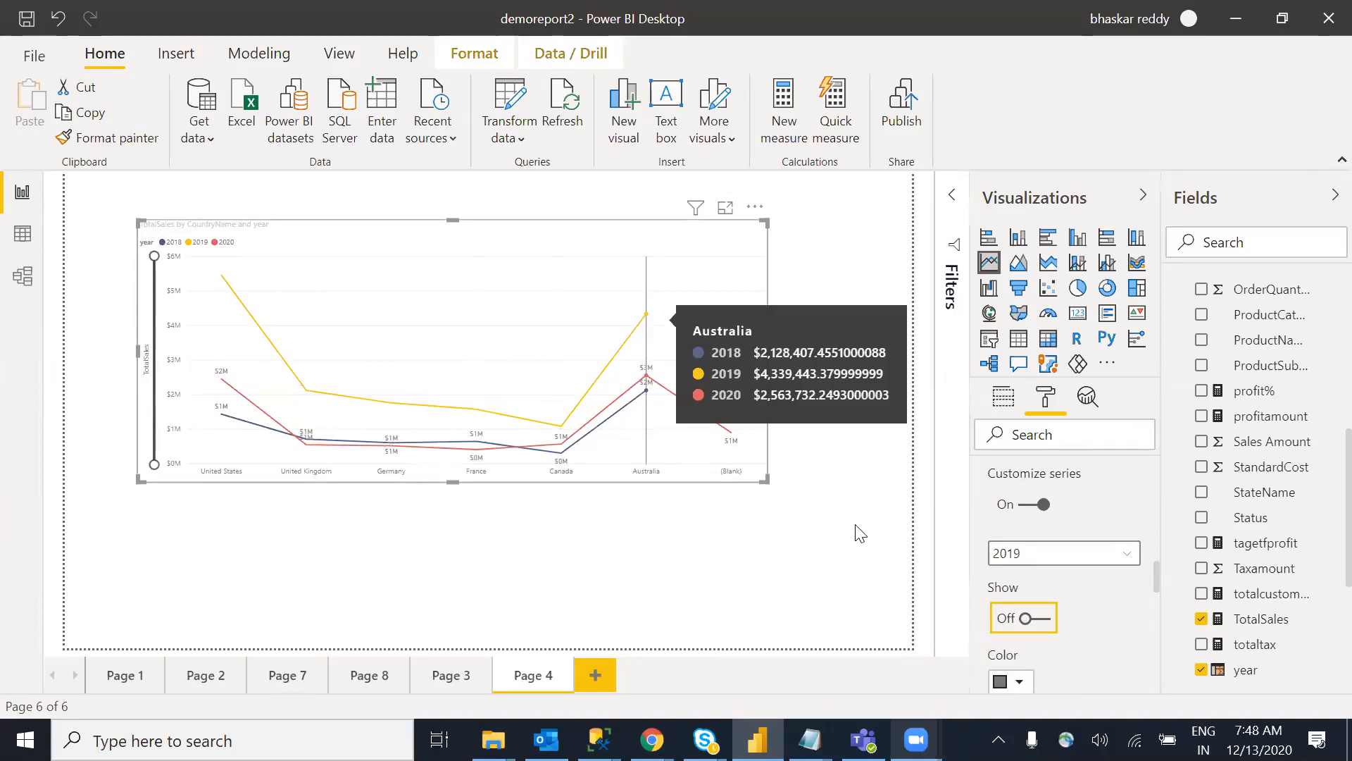
left_click_drag(1158, 572, 1158, 602)
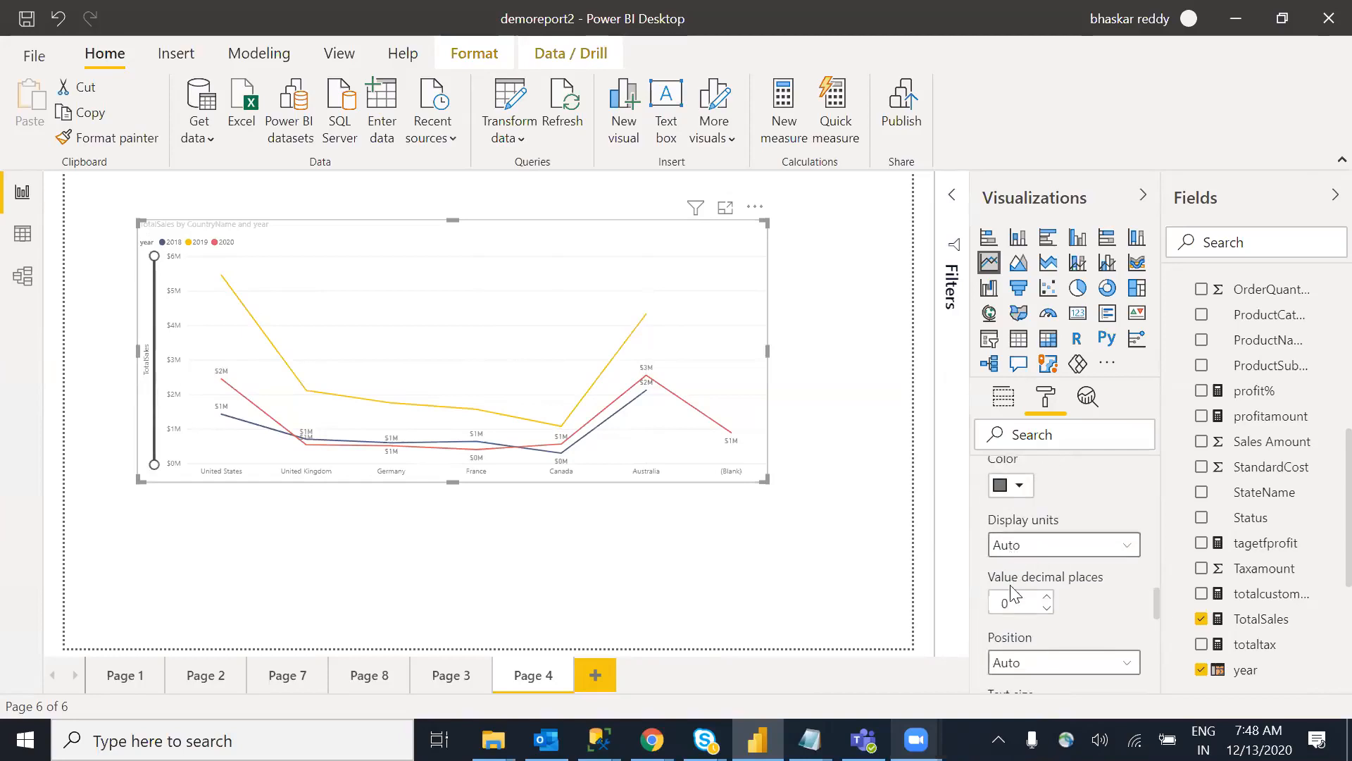
Step: Check the display units setting of the data labels, and close the data label settings
left_click(1128, 547)
left_click(1131, 550)
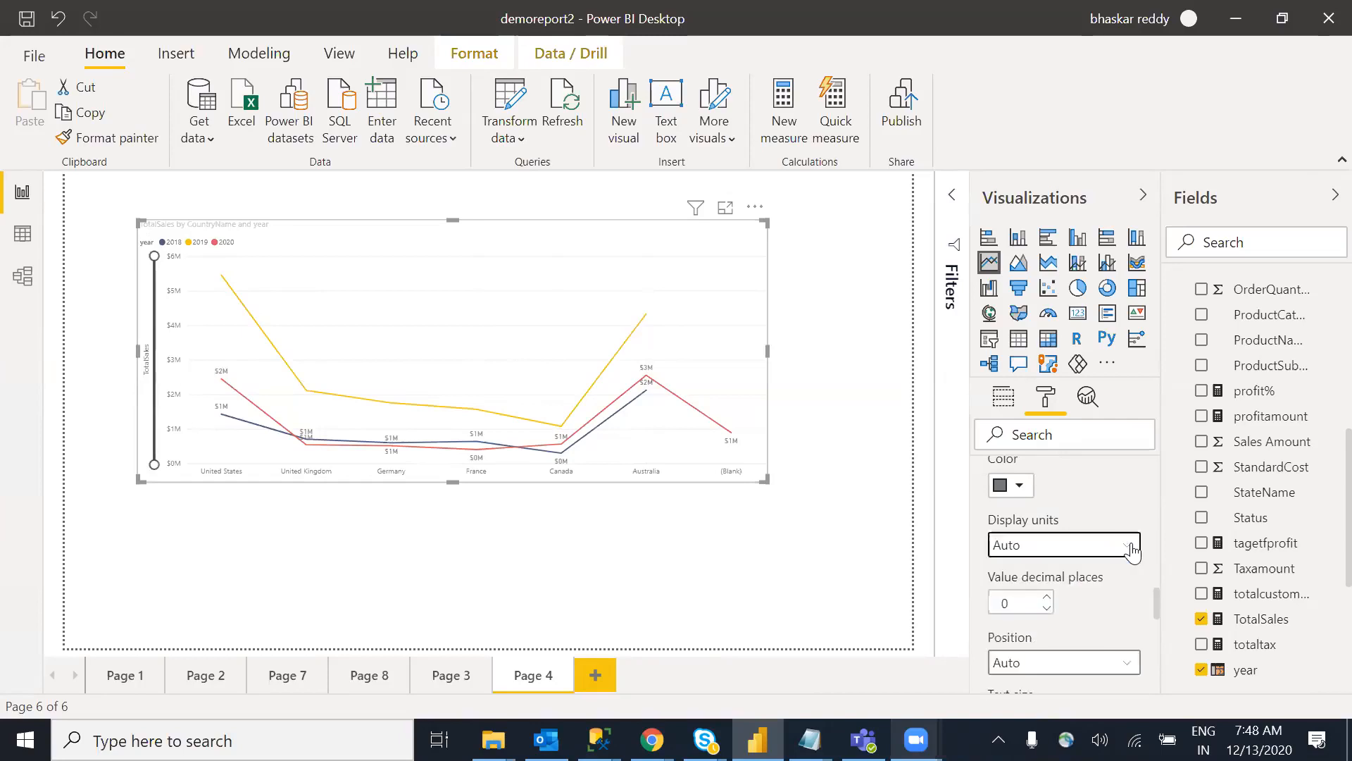
left_click_drag(1156, 599, 1155, 499)
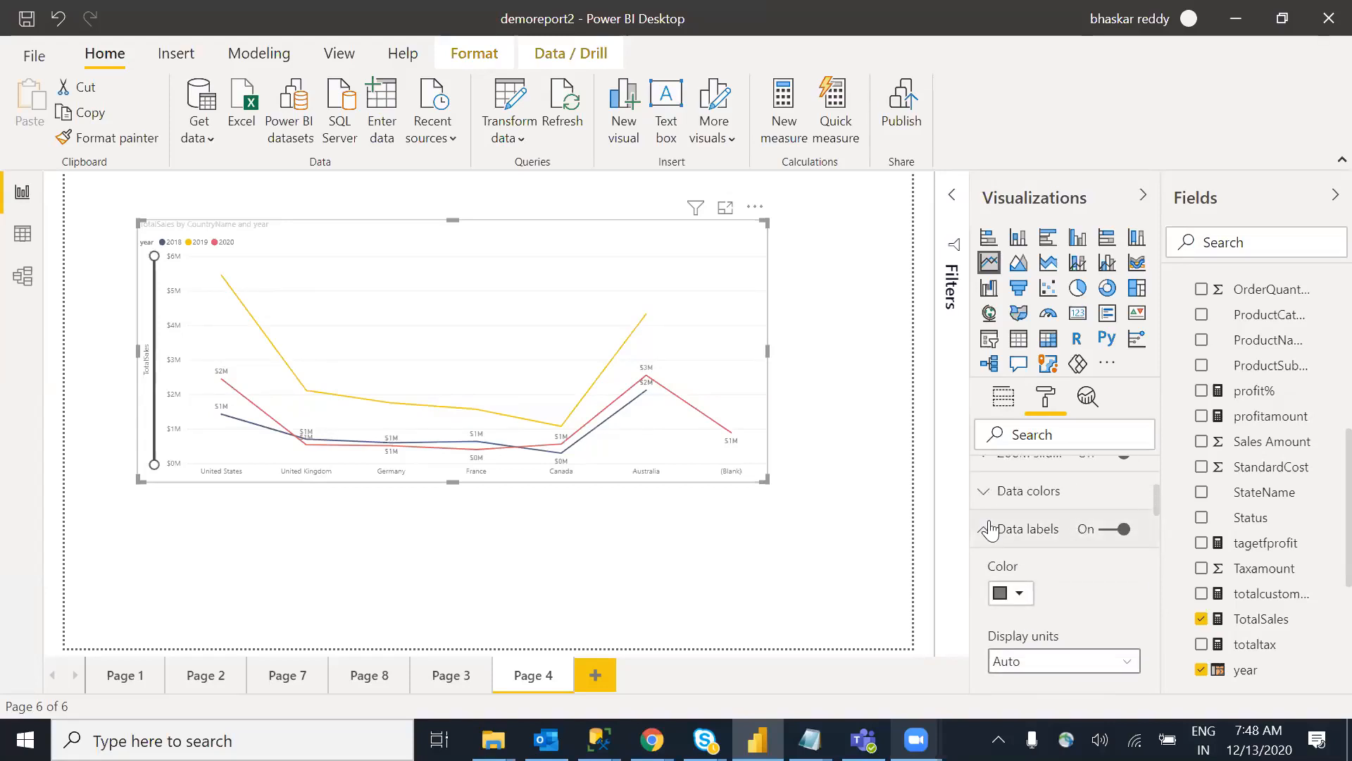
left_click(1078, 539)
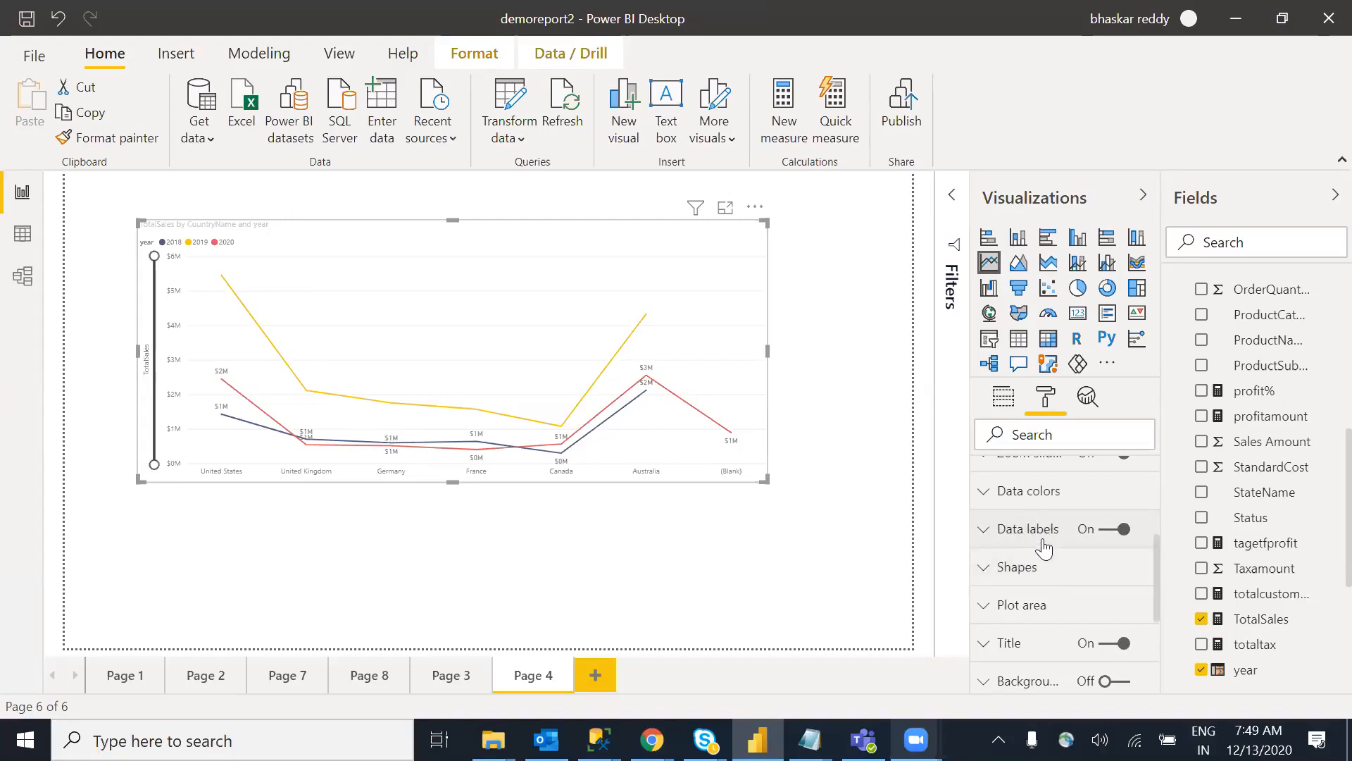
Step: In the line chart's shape settings, set the stroke width to 1 and the join type to Miter
left_click(988, 576)
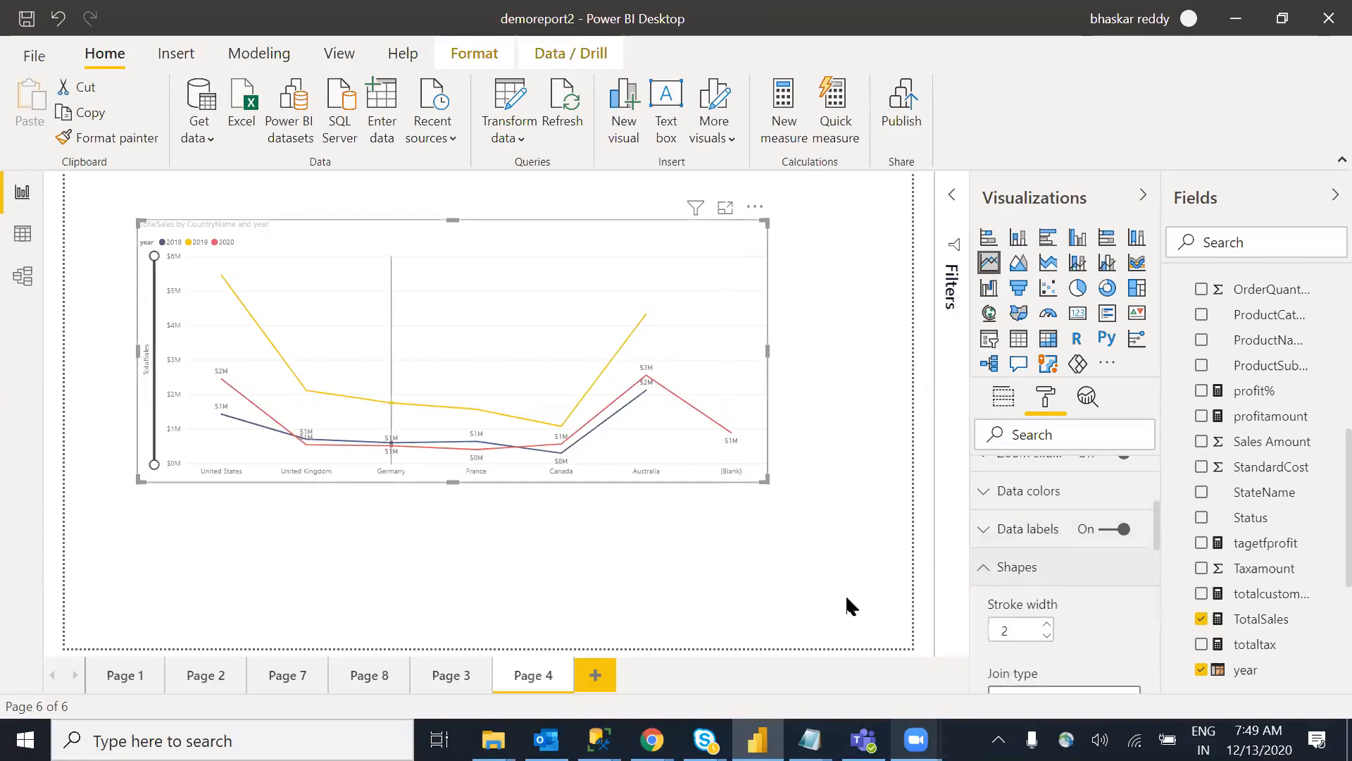
left_click(1047, 625)
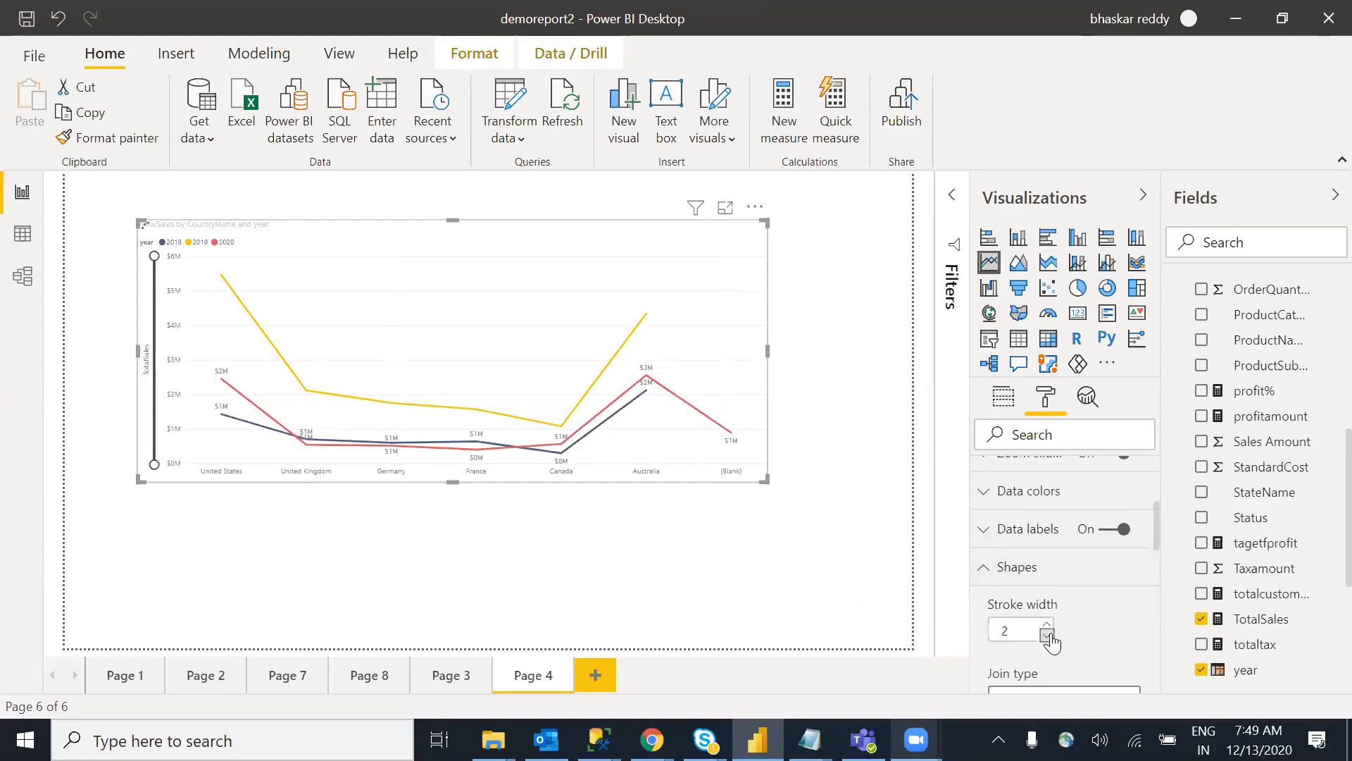
left_click(1047, 636)
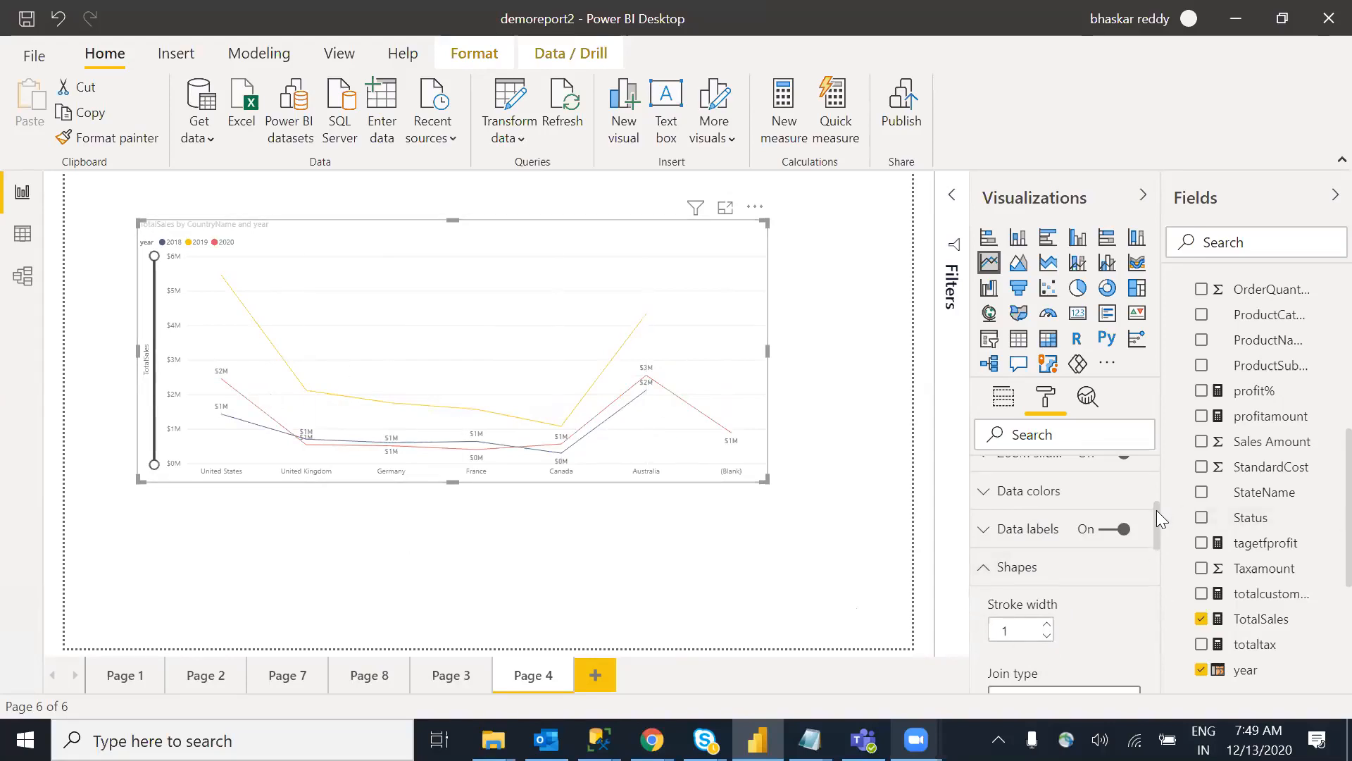
scroll(1156, 520, "down", 2)
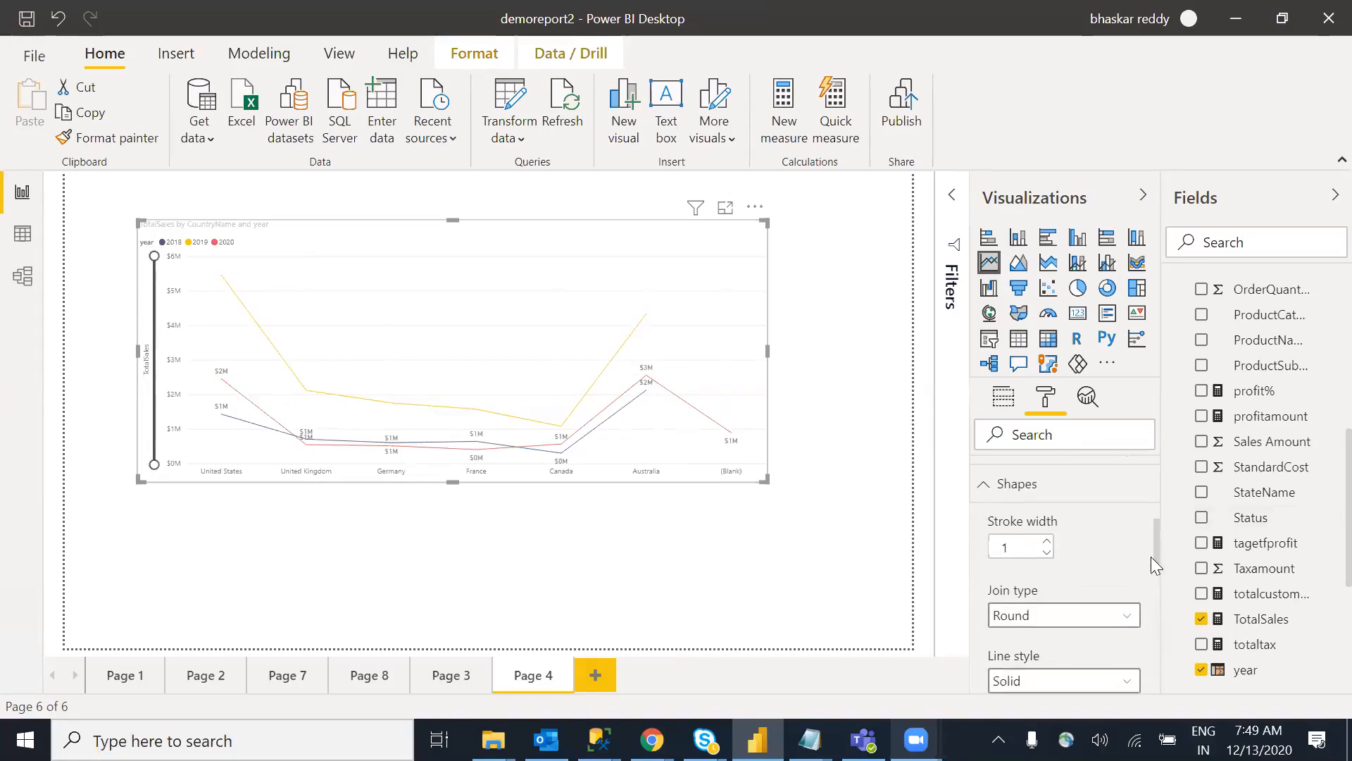
left_click(1130, 622)
left_click(1035, 638)
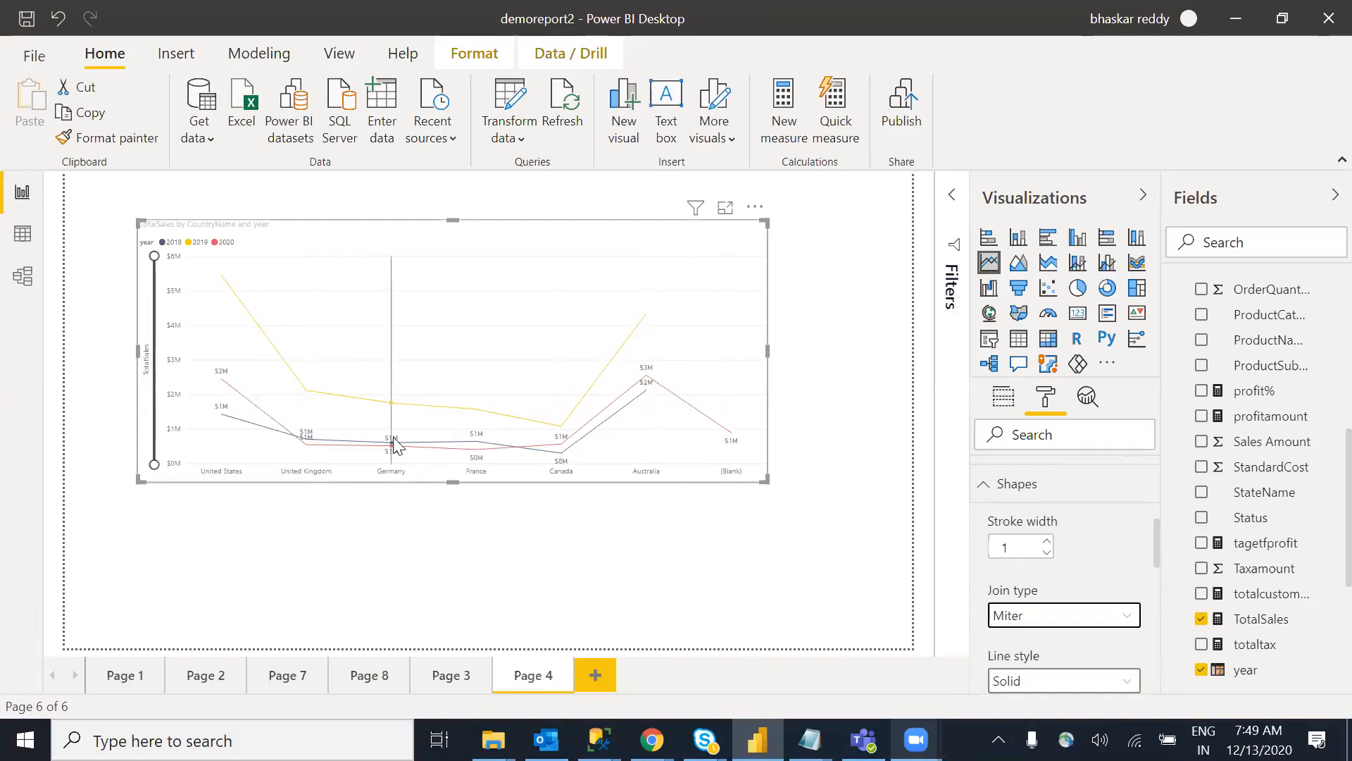
mouse_move(393, 436)
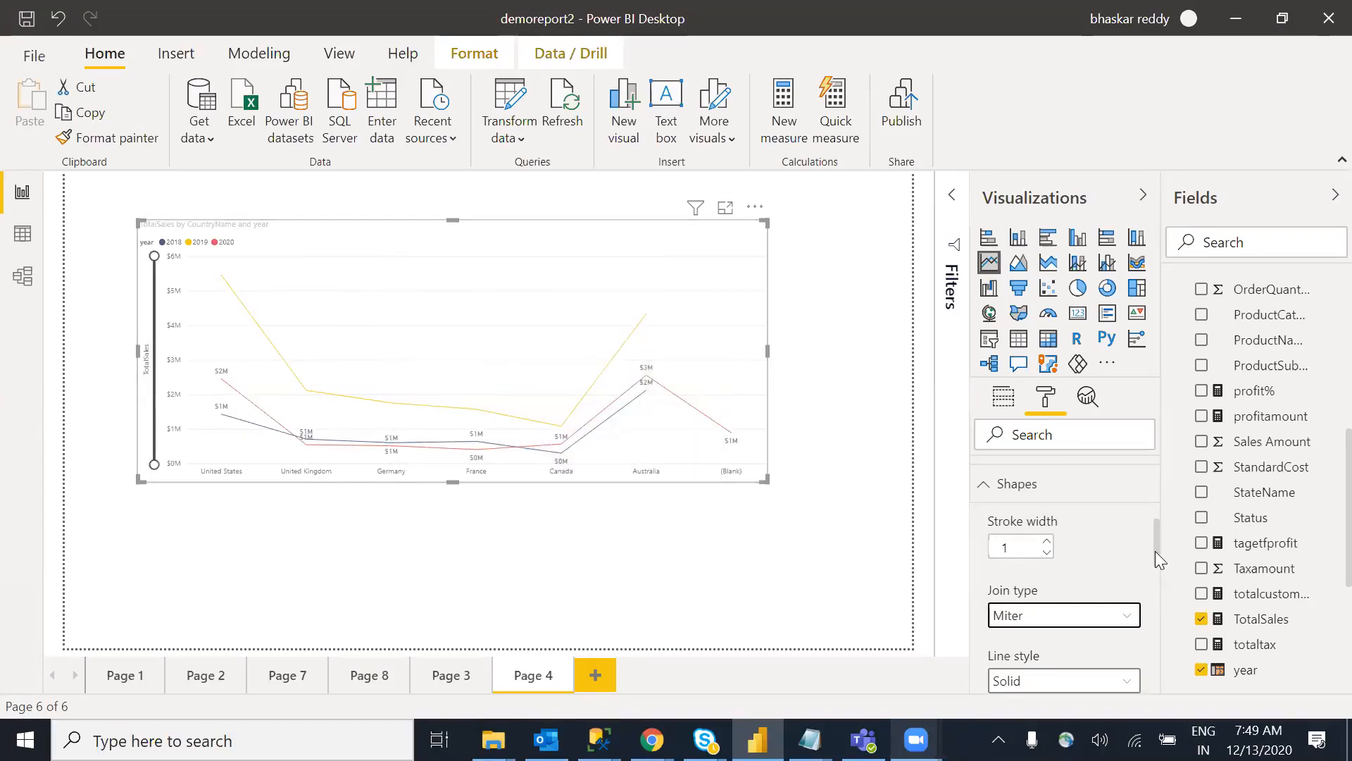
Step: Try the Dashed and Solid line styles for all series, and set the line style to Dotted
left_click_drag(1156, 551, 1156, 572)
left_click(1041, 579)
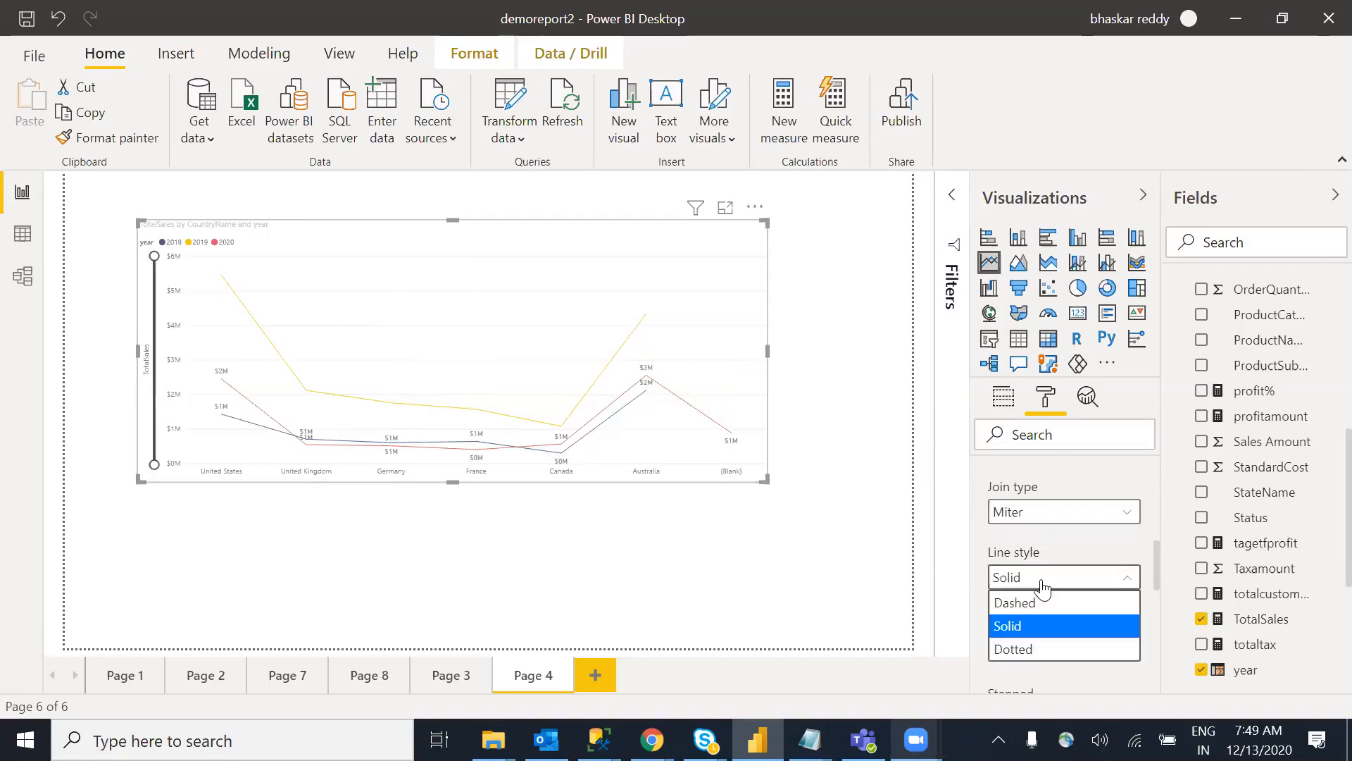
left_click(1048, 603)
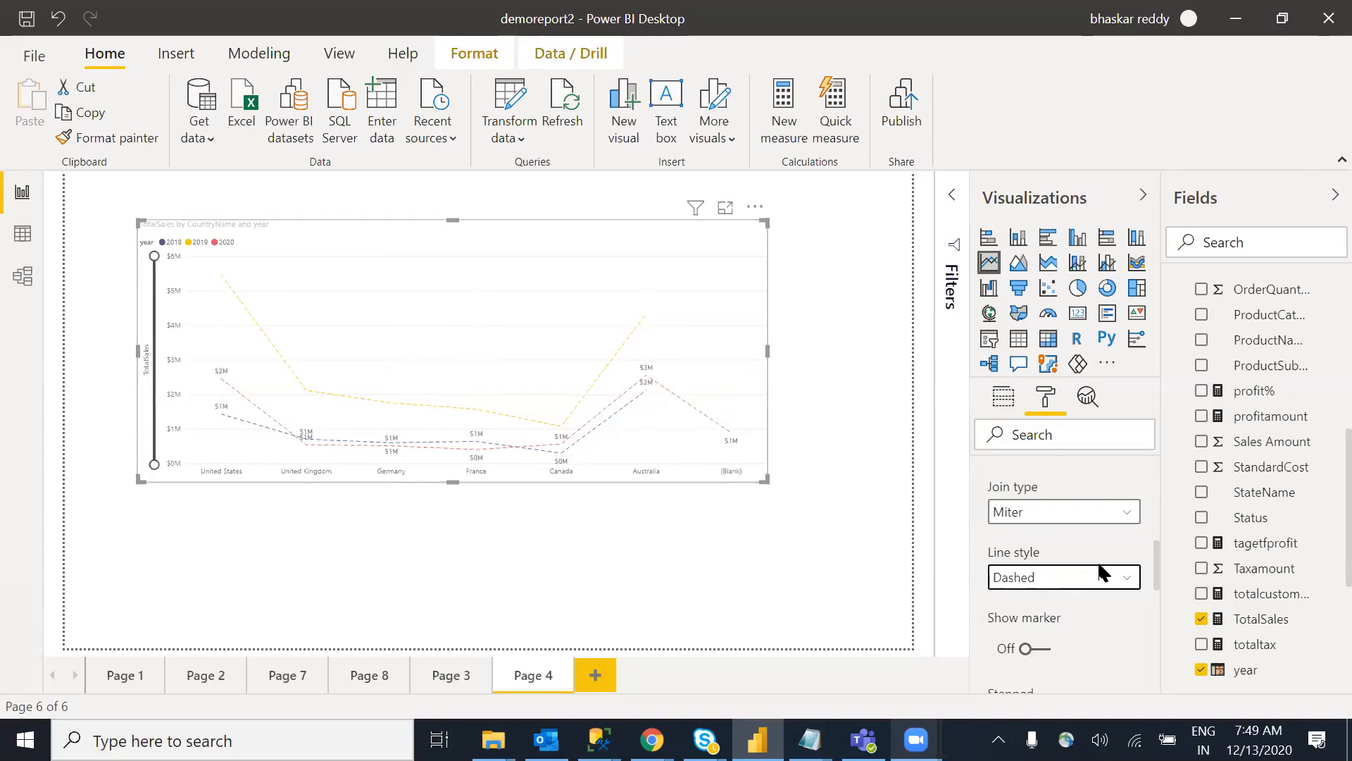
left_click(1125, 577)
left_click(1019, 631)
left_click(1035, 576)
left_click(1018, 649)
Step: Set the stroke width of the chart lines to 3
scroll(1158, 553, "up", 1)
scroll(1155, 544, "up", 1)
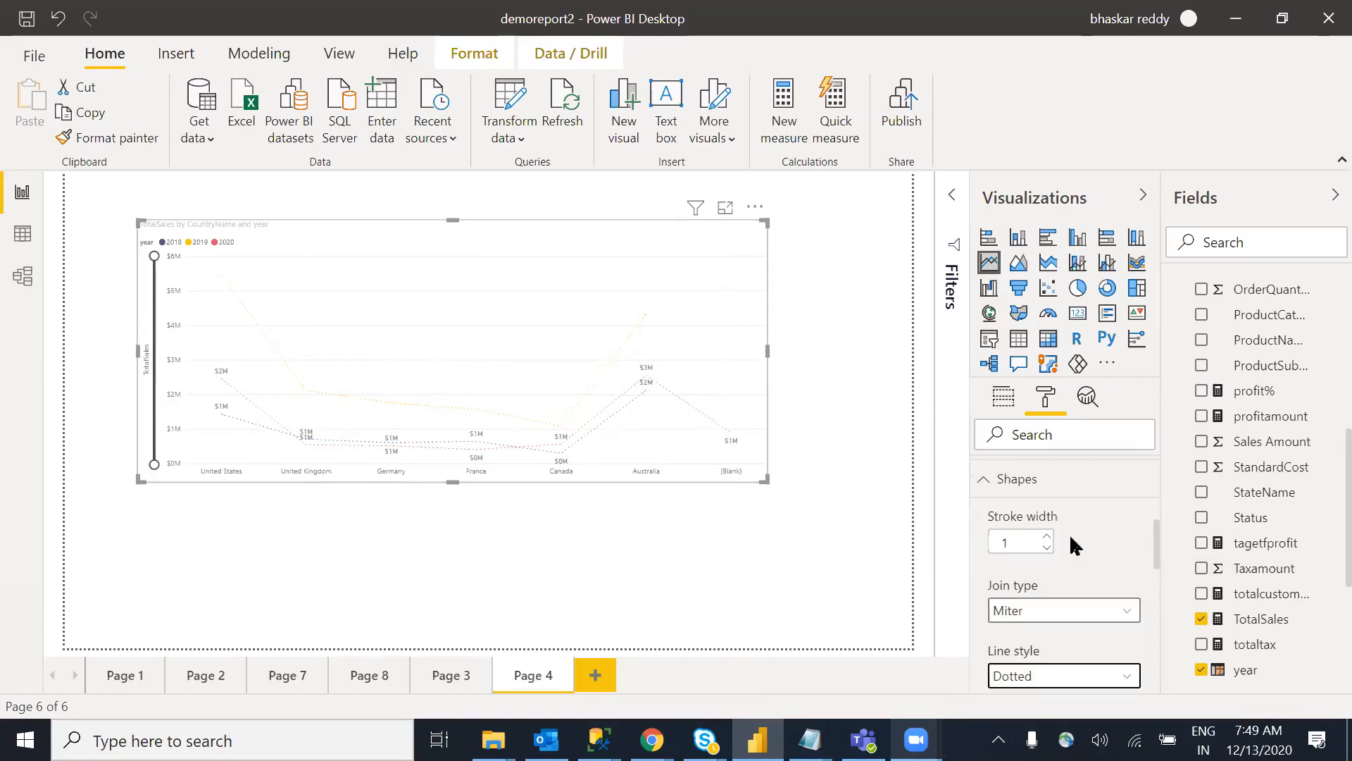
left_click(1047, 536)
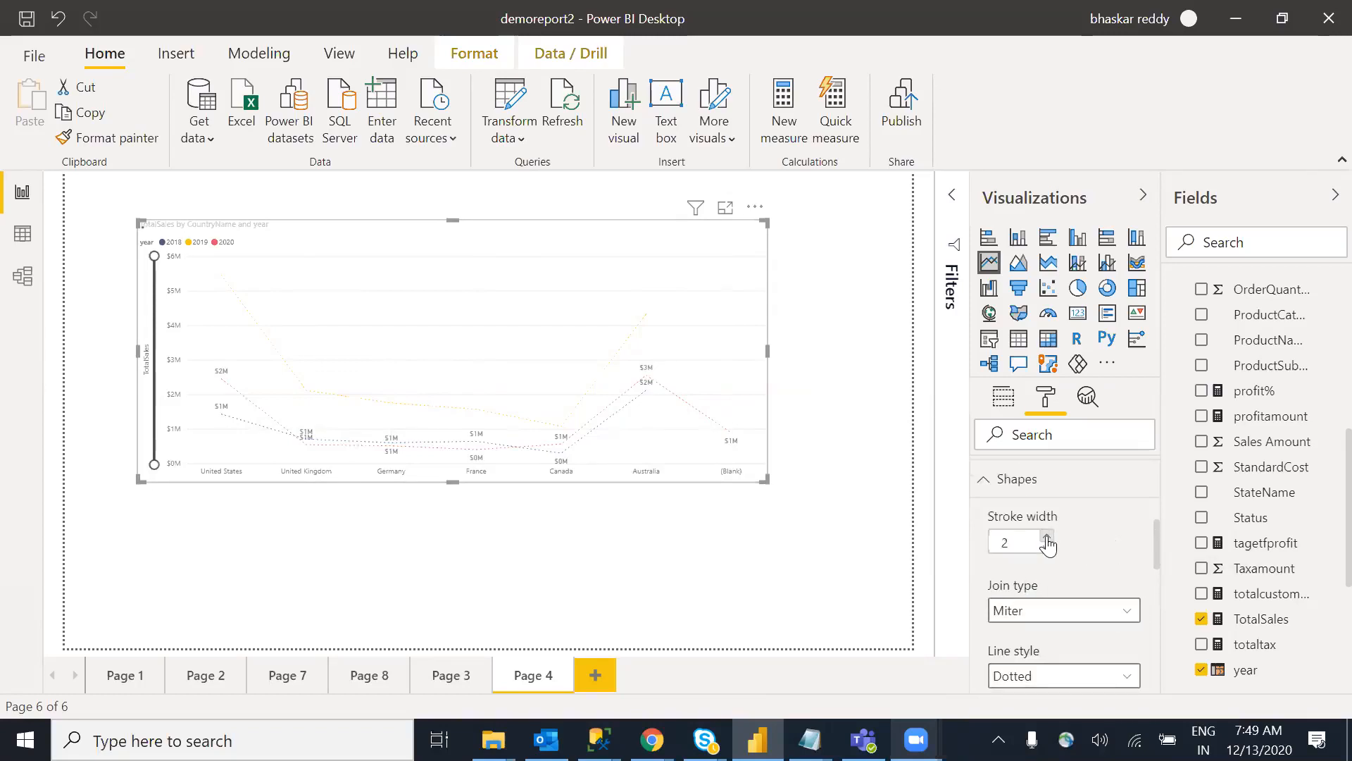
left_click(1047, 537)
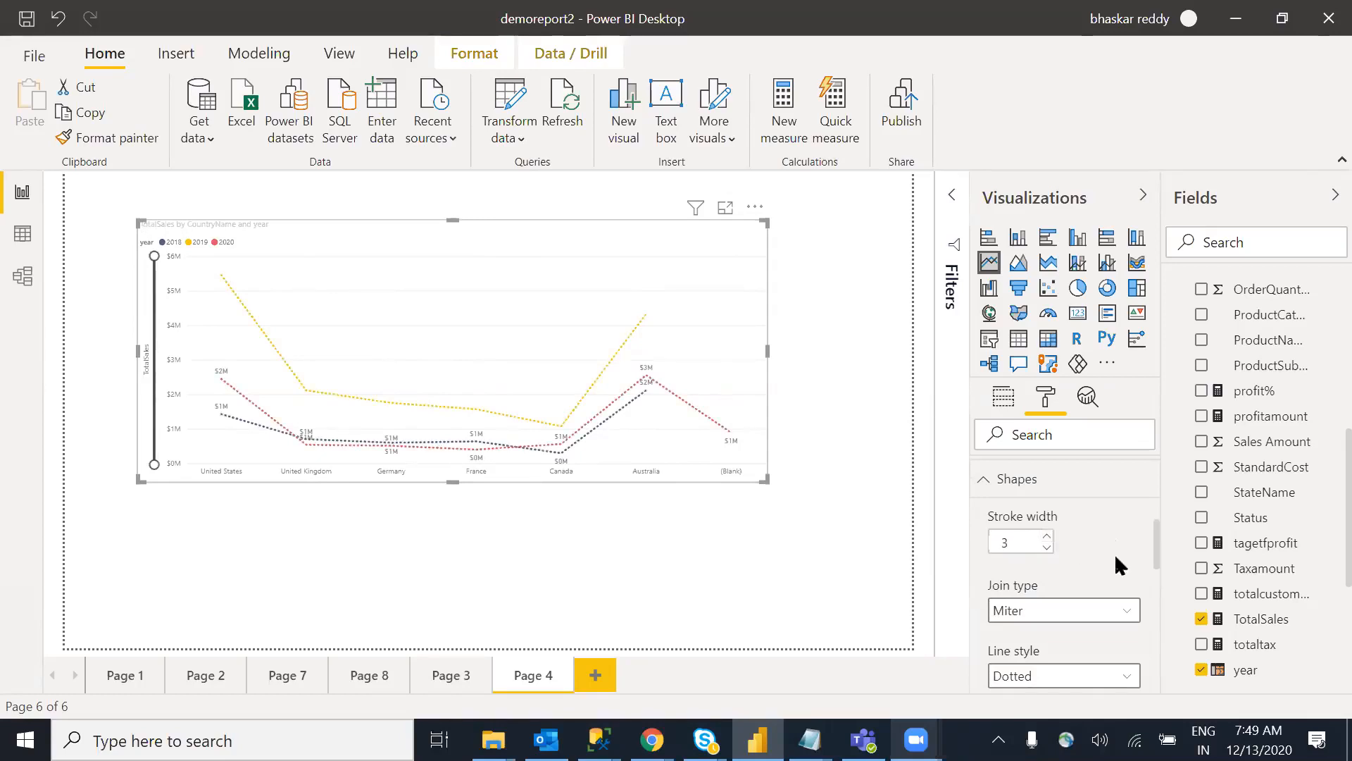
Step: Show markers on the chart lines, try the X and square marker shapes, and return to the round shape
left_click_drag(1157, 544, 1158, 580)
left_click(1041, 572)
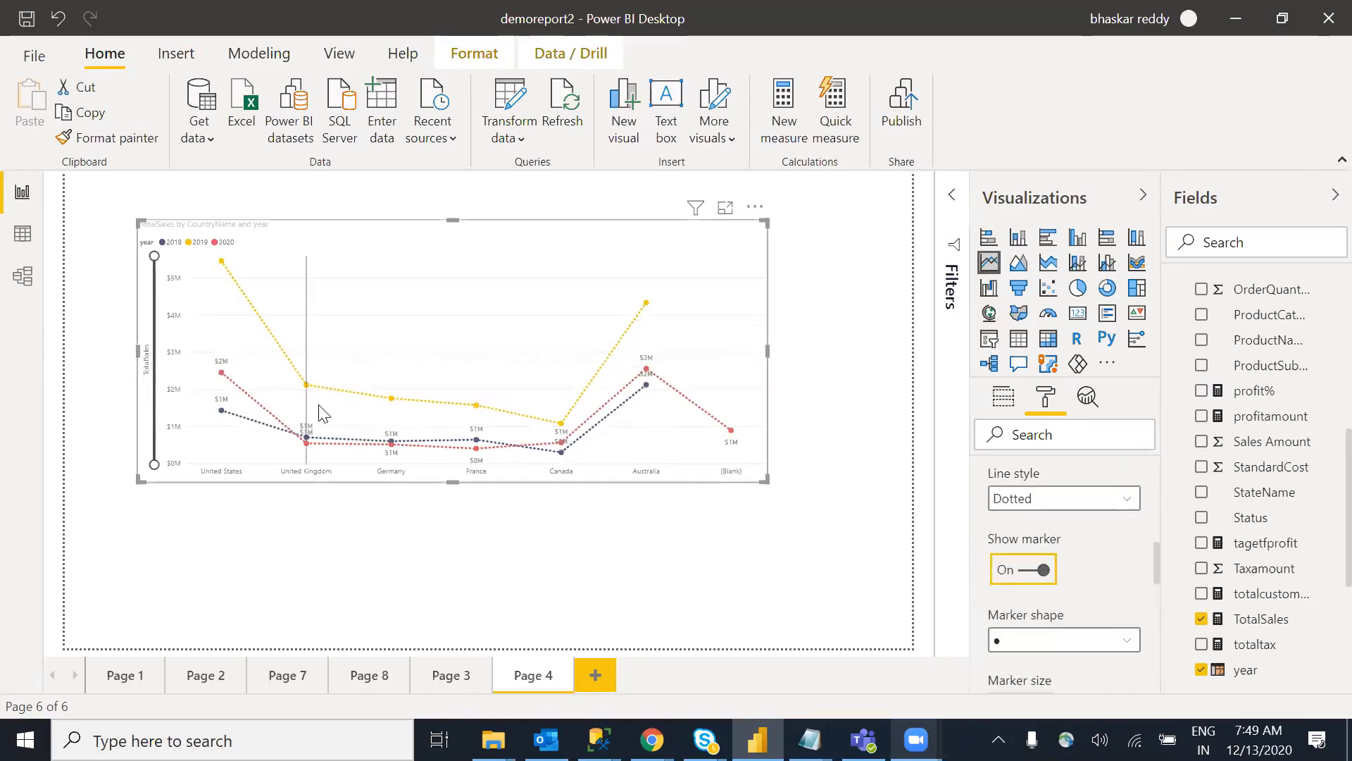
mouse_move(1158, 550)
left_mouse_down()
mouse_move(1151, 593)
mouse_move(1158, 579)
left_mouse_up()
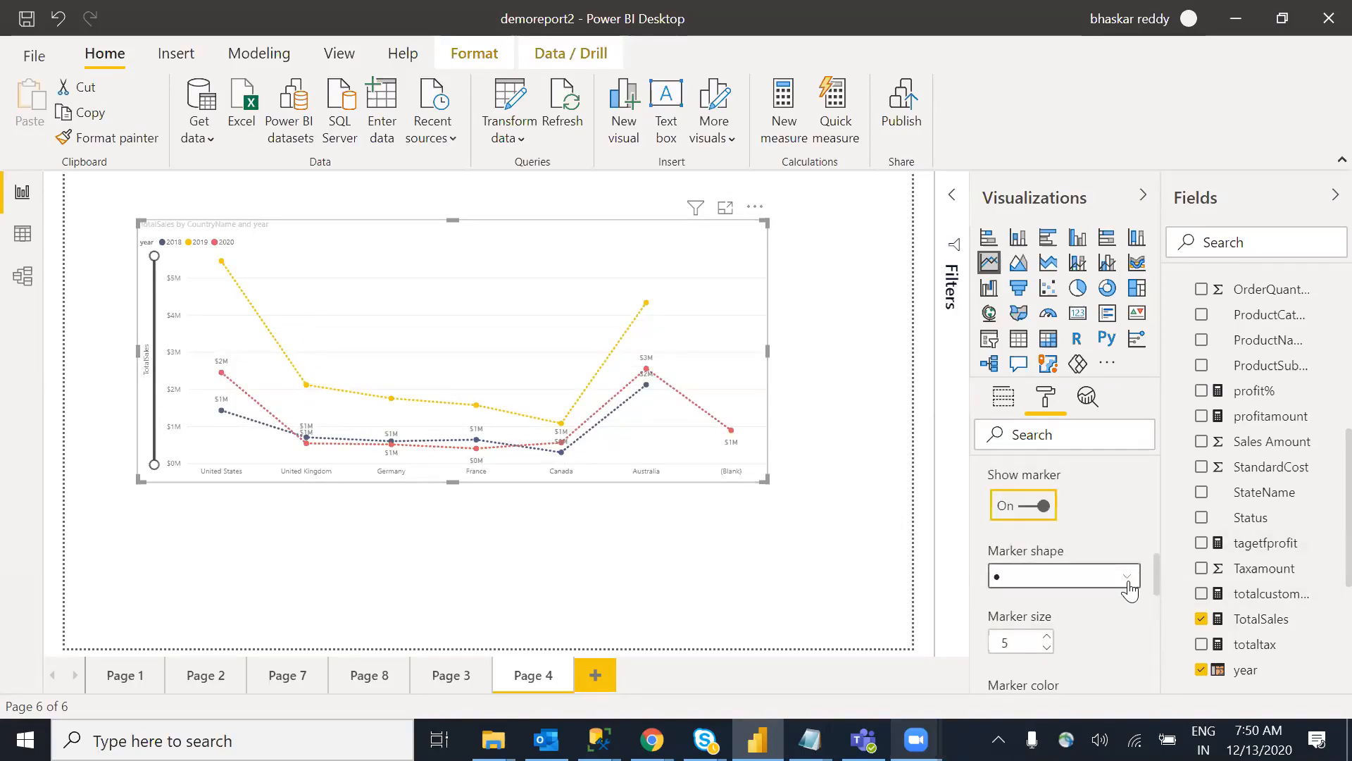
left_click(1126, 579)
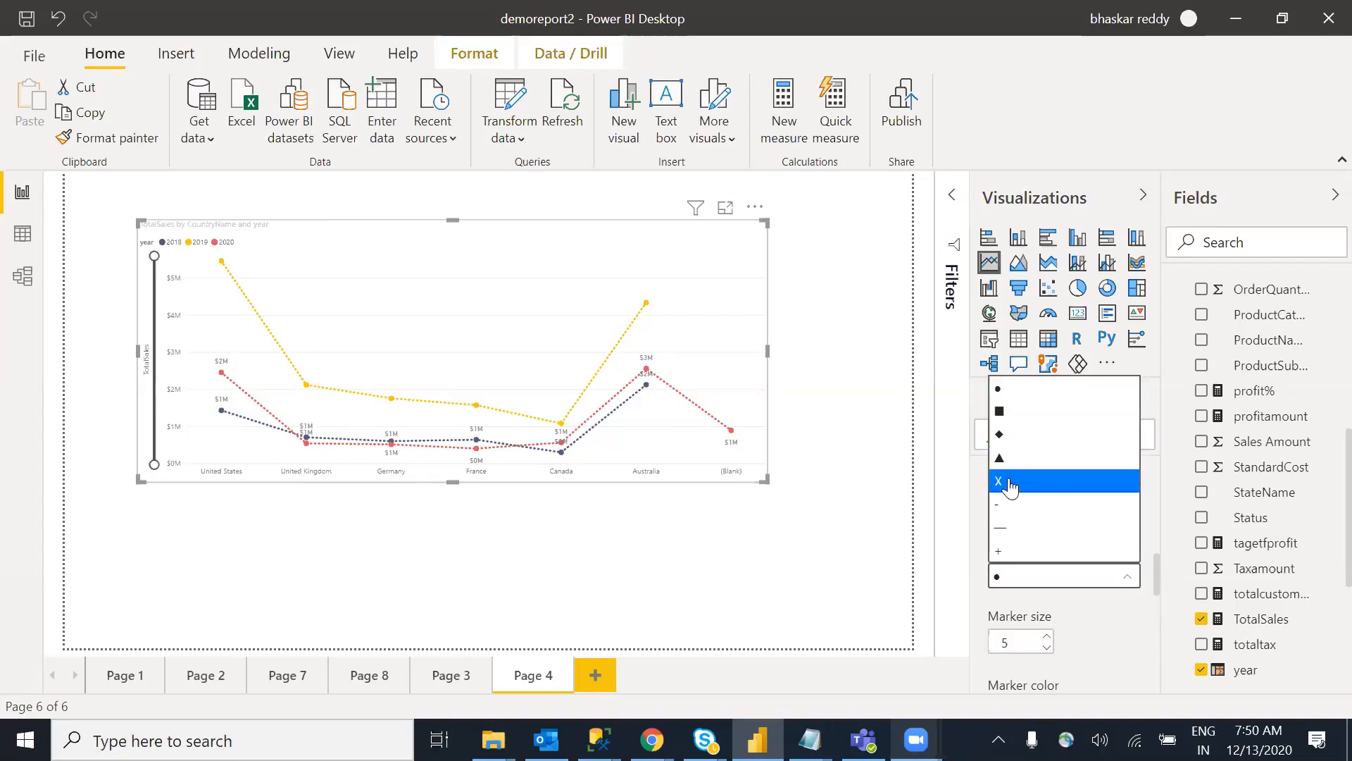
left_click(1010, 487)
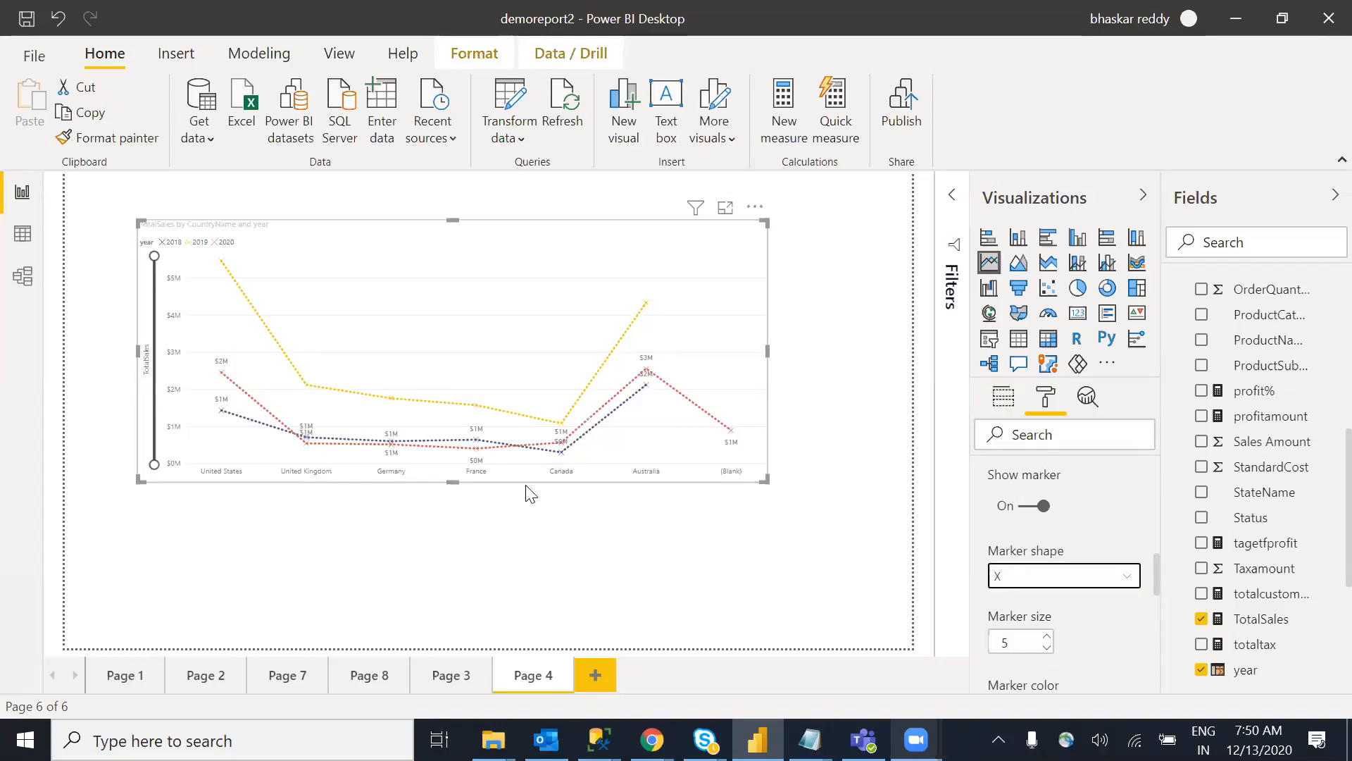
left_click(1089, 587)
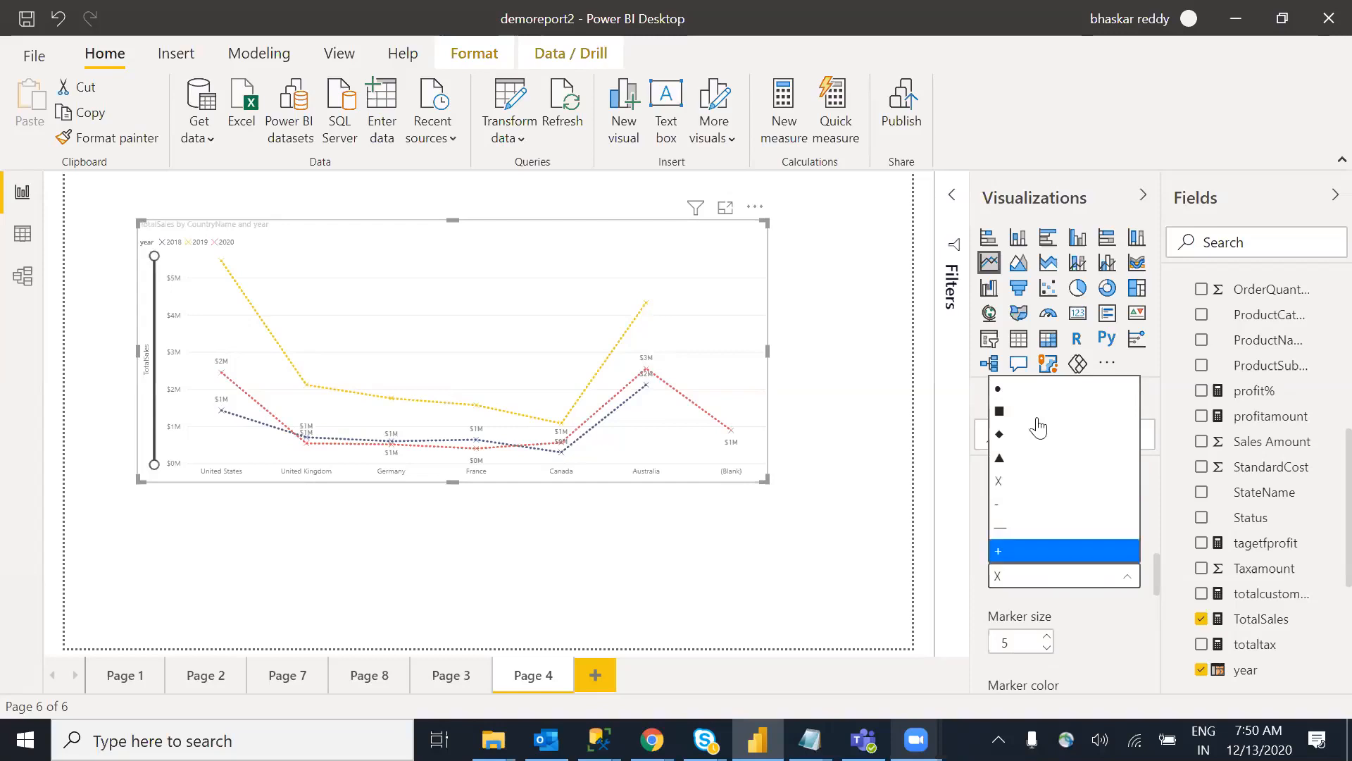
left_click(1011, 417)
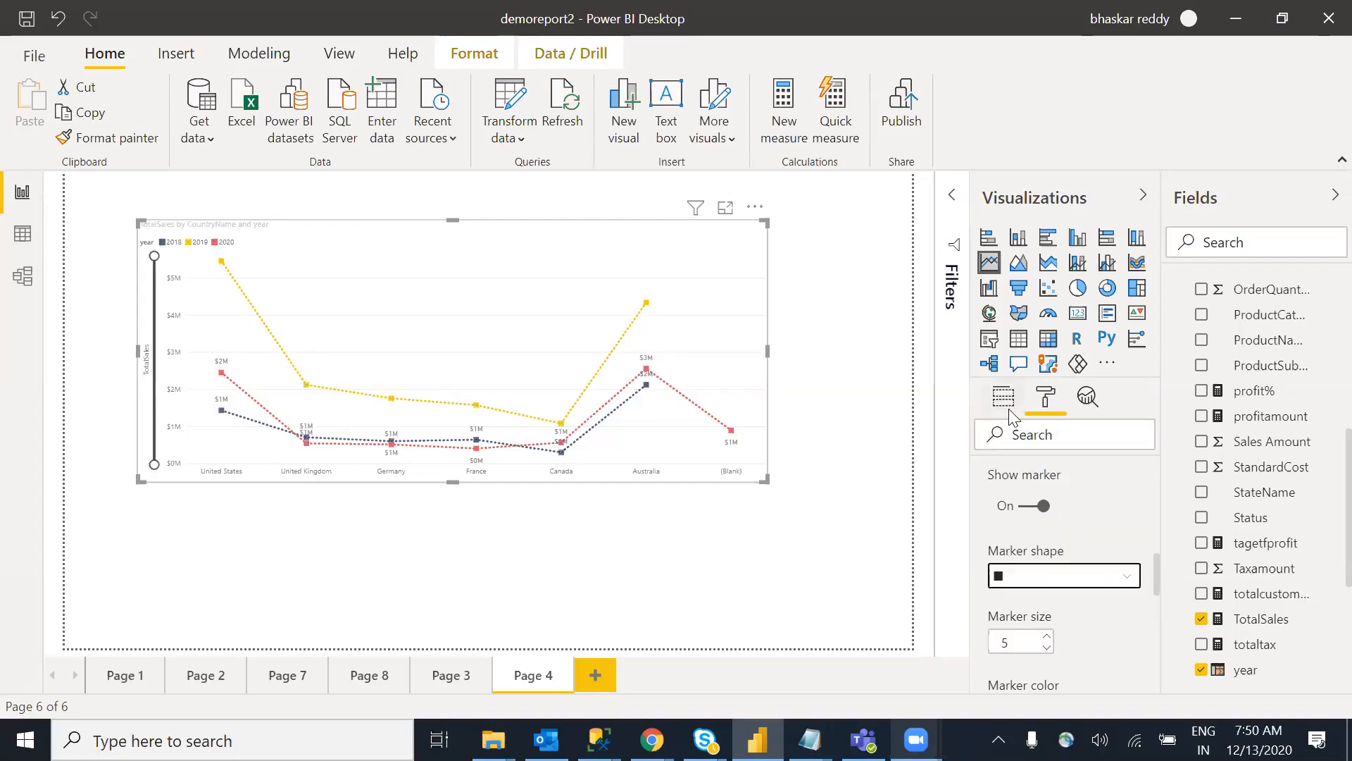
left_click(1112, 590)
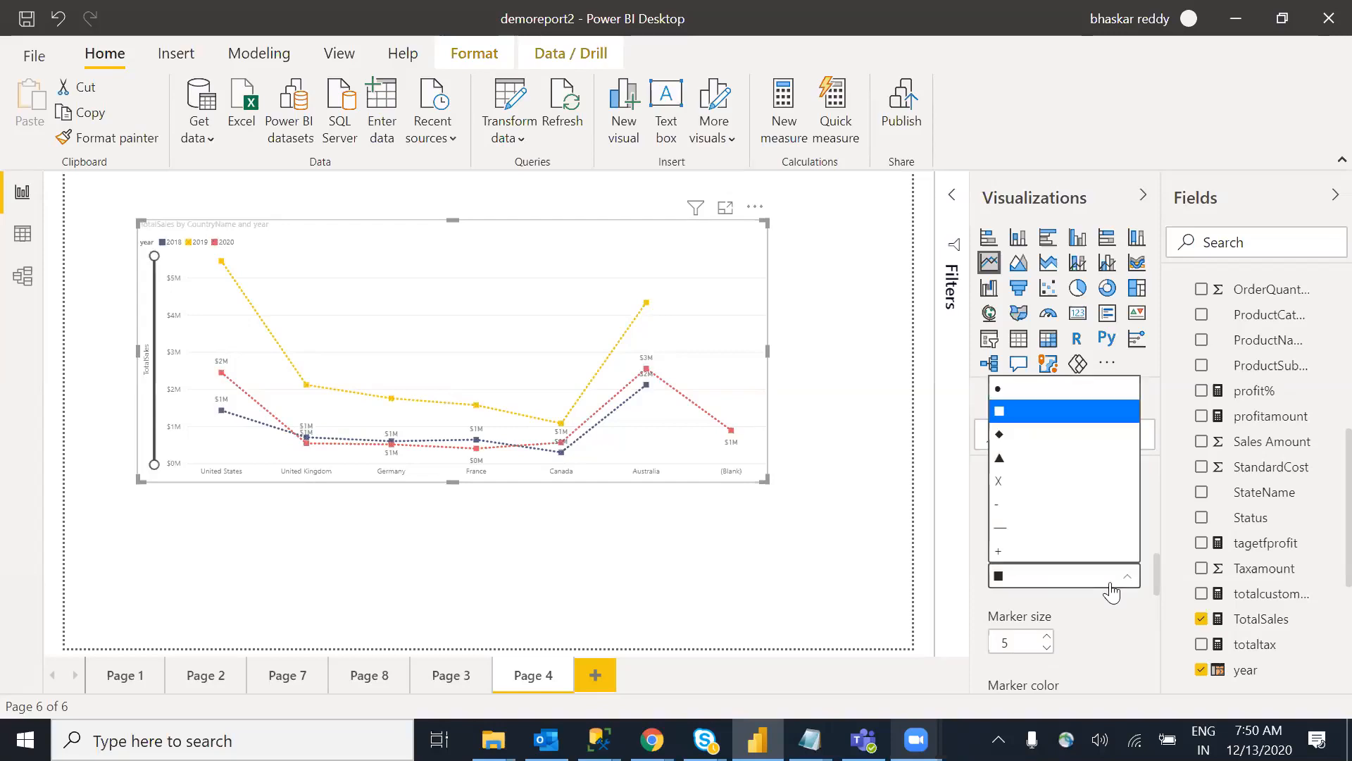
left_click(1014, 388)
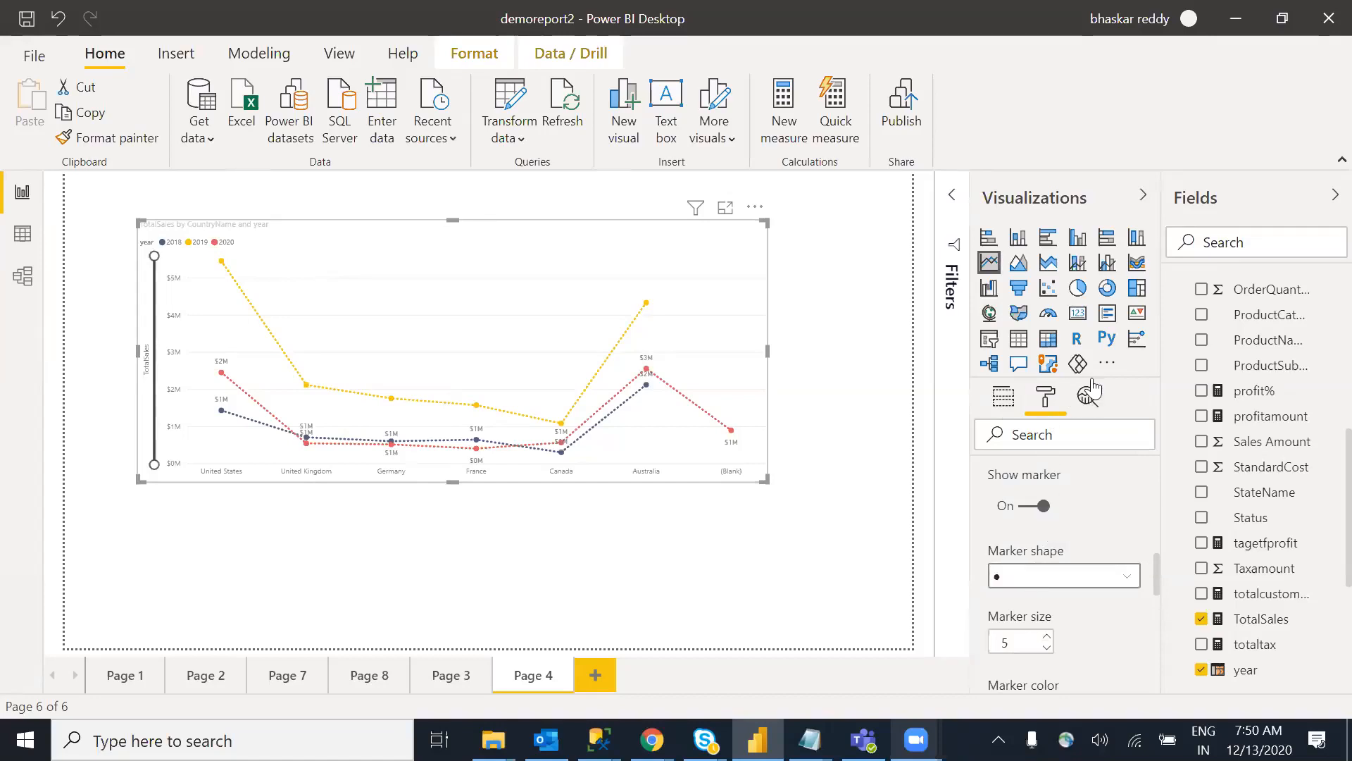
Step: Set the marker color to green for all the lines
scroll(1091, 390, "down", 2)
left_click(1011, 583)
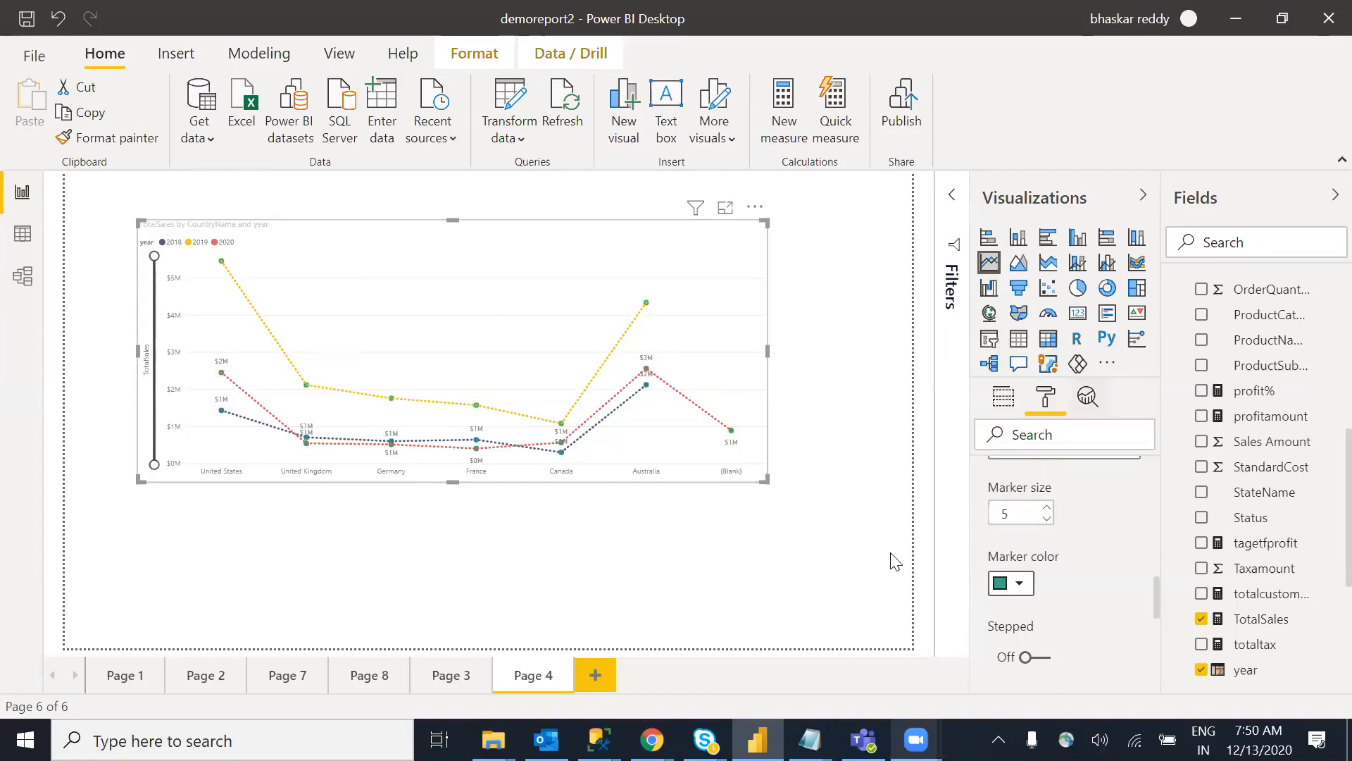
Step: Try displaying the lines as stepped, toggling the option several times to compare, and leave it off
left_click(1039, 657)
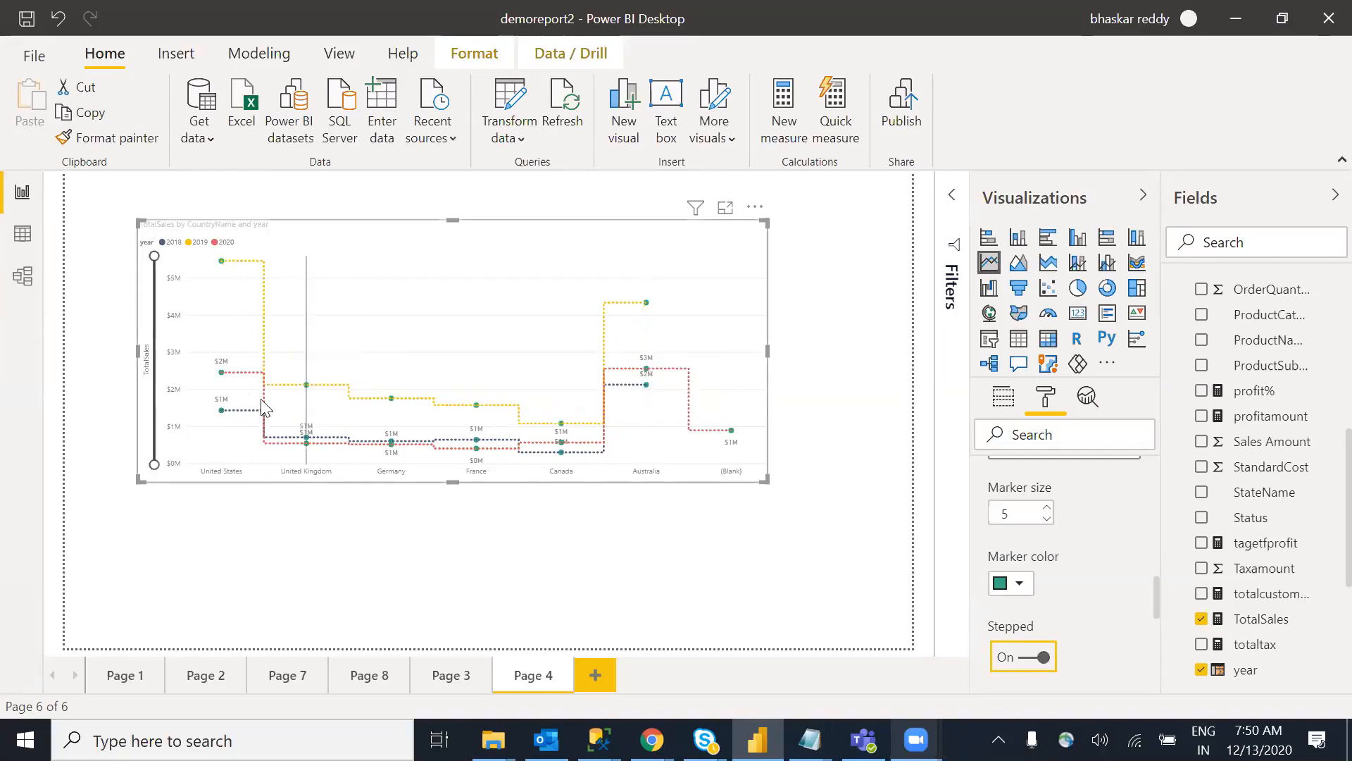
mouse_move(264, 409)
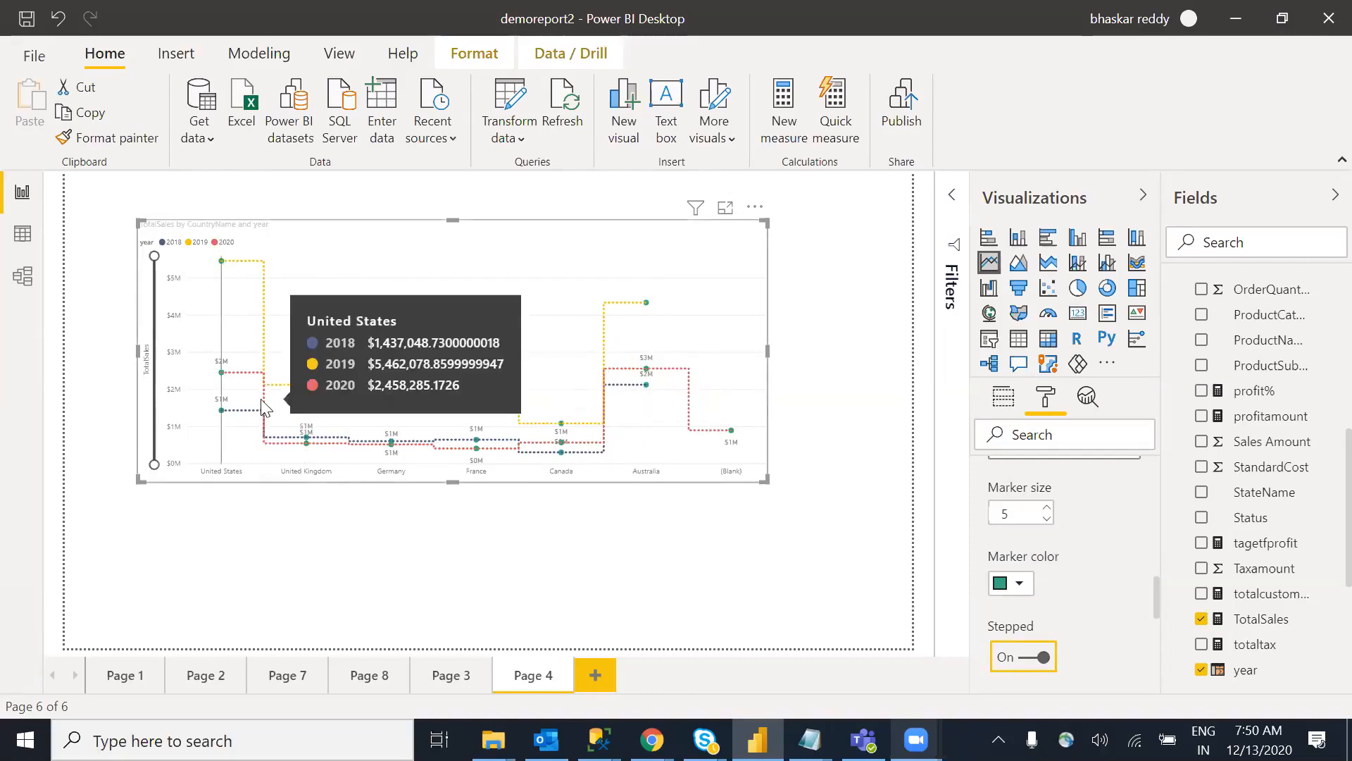
left_click(1026, 658)
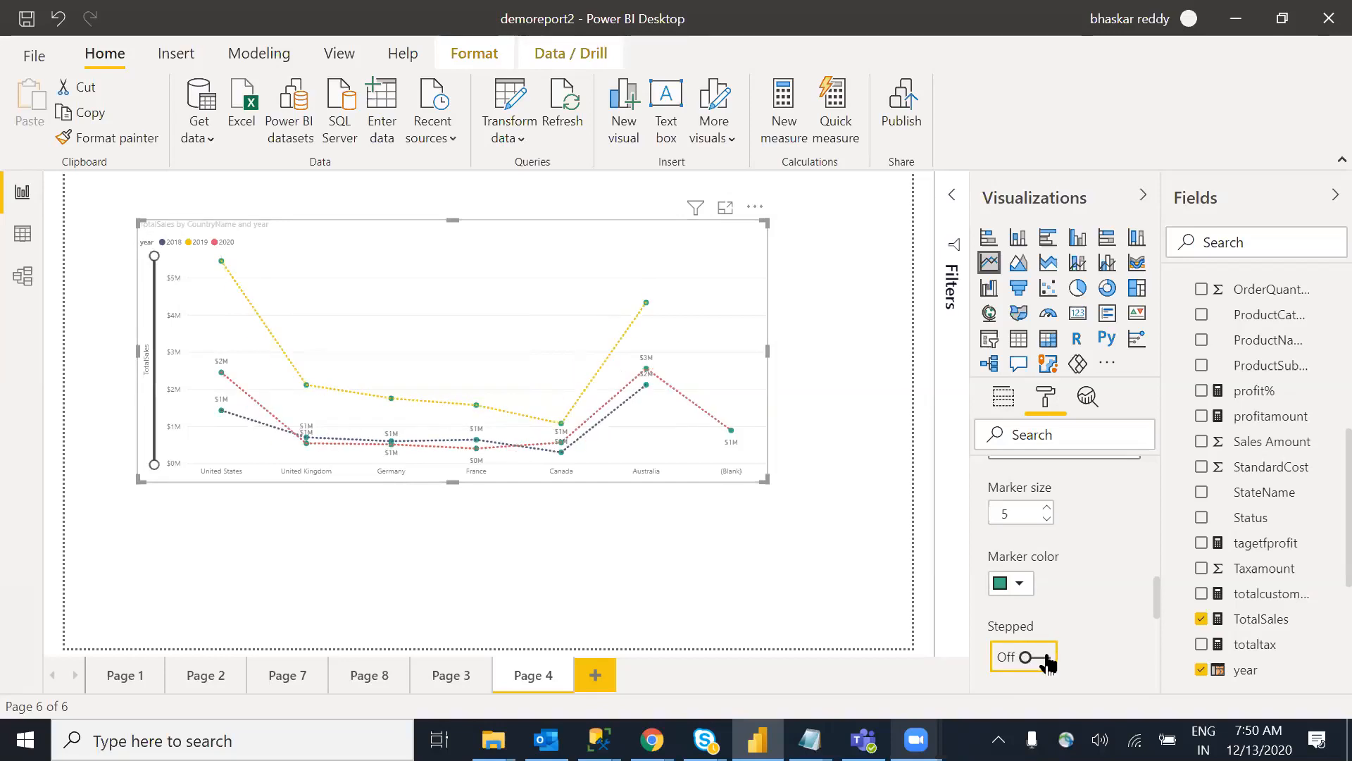
left_click(1042, 657)
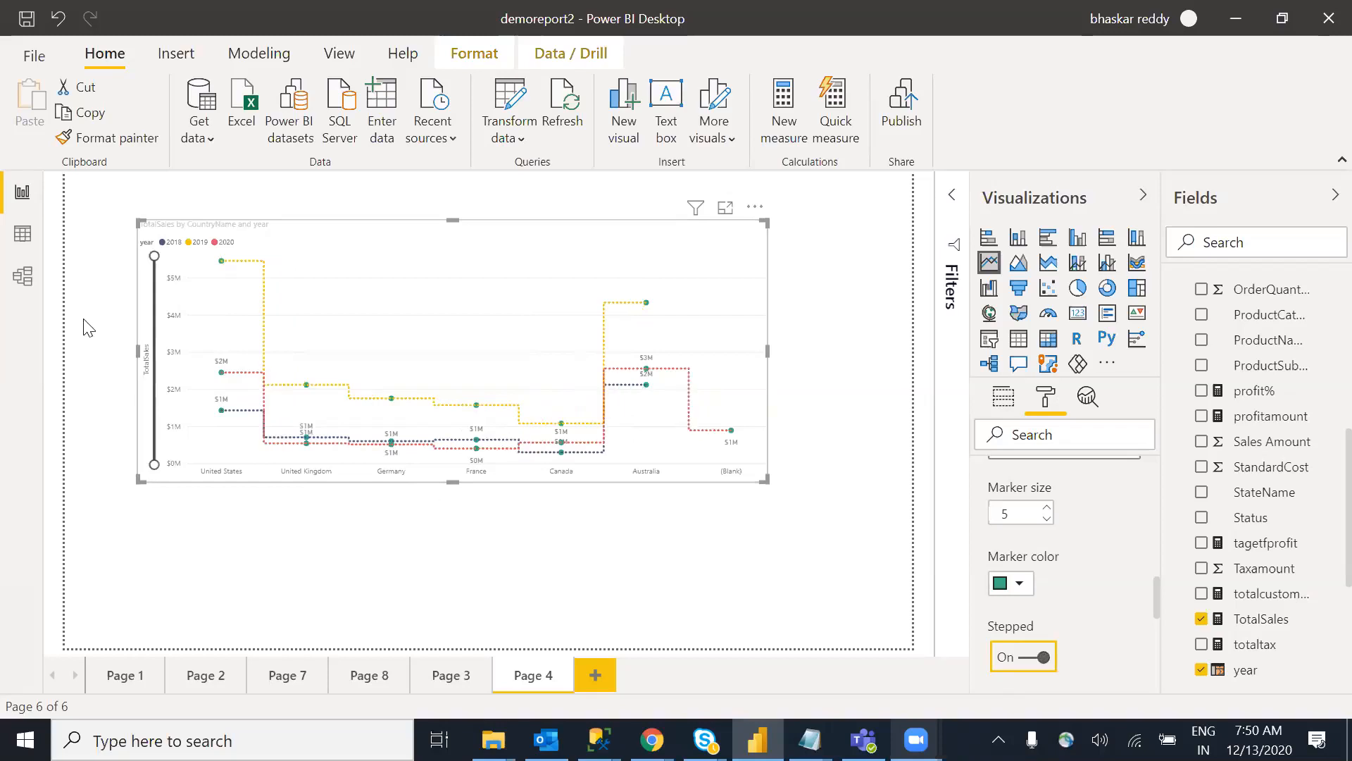
mouse_move(307, 384)
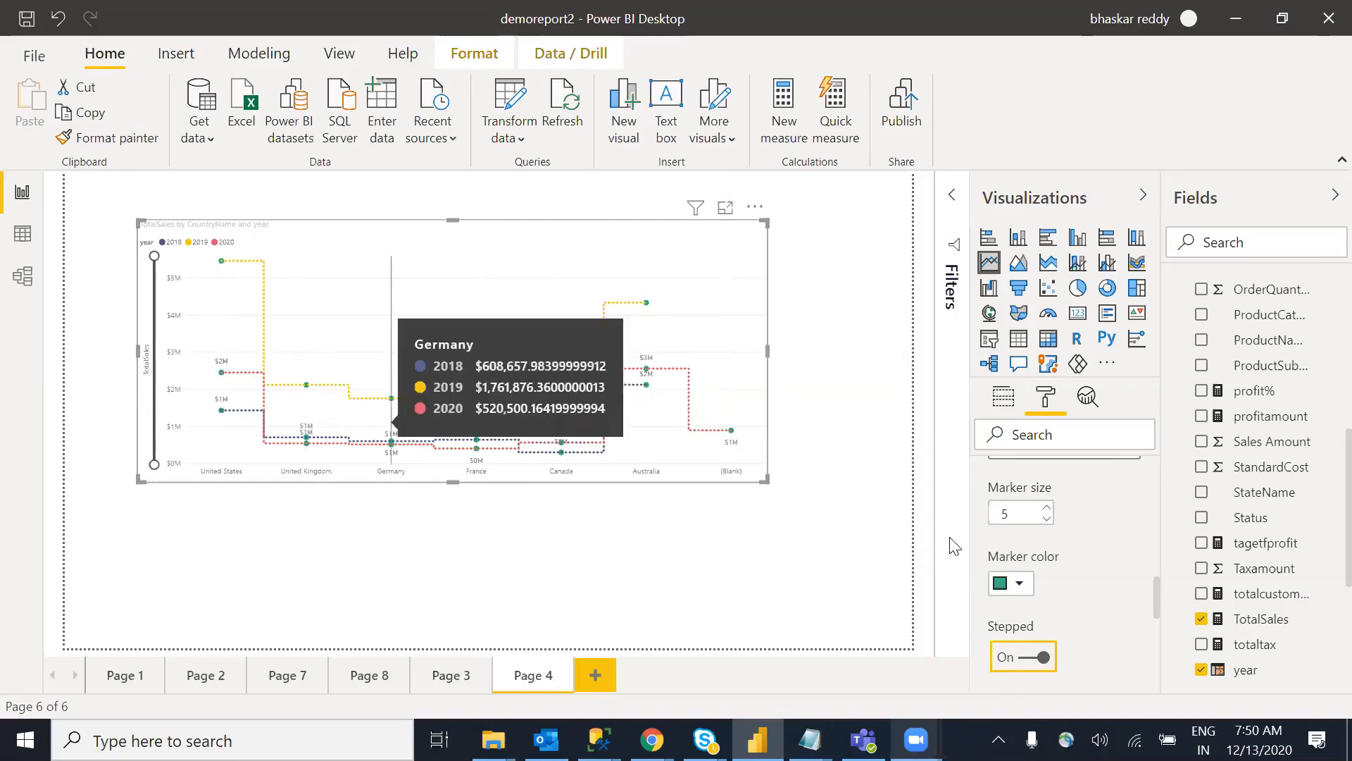
left_click(1028, 662)
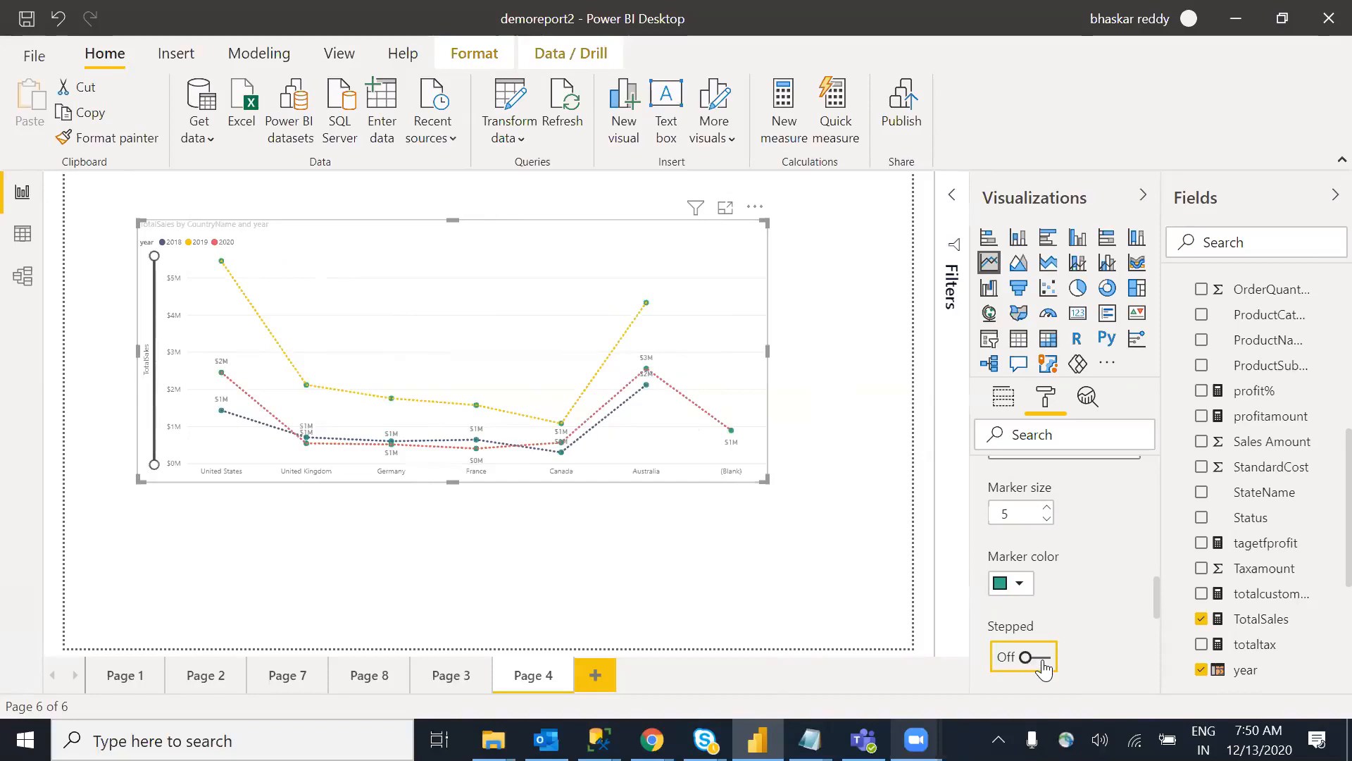
left_click(1043, 667)
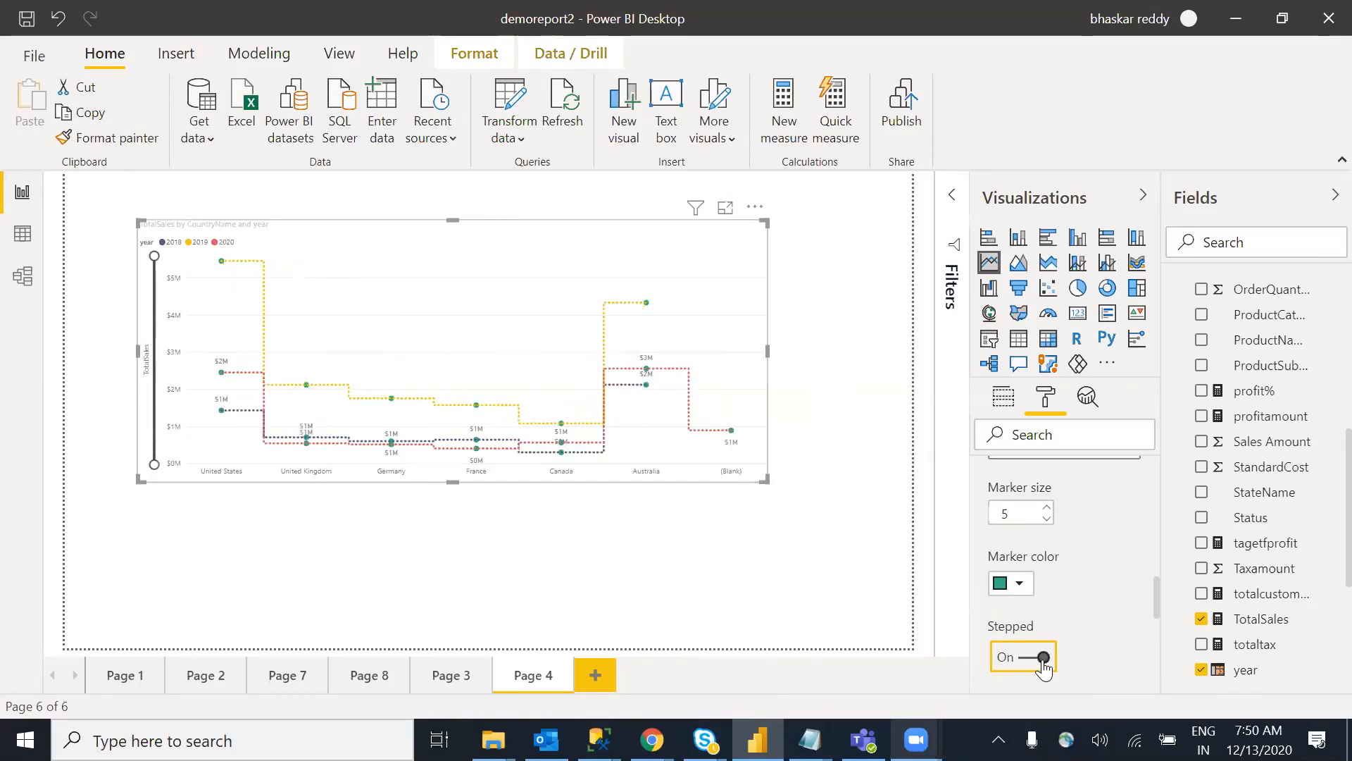
left_click(1025, 665)
left_click(1043, 666)
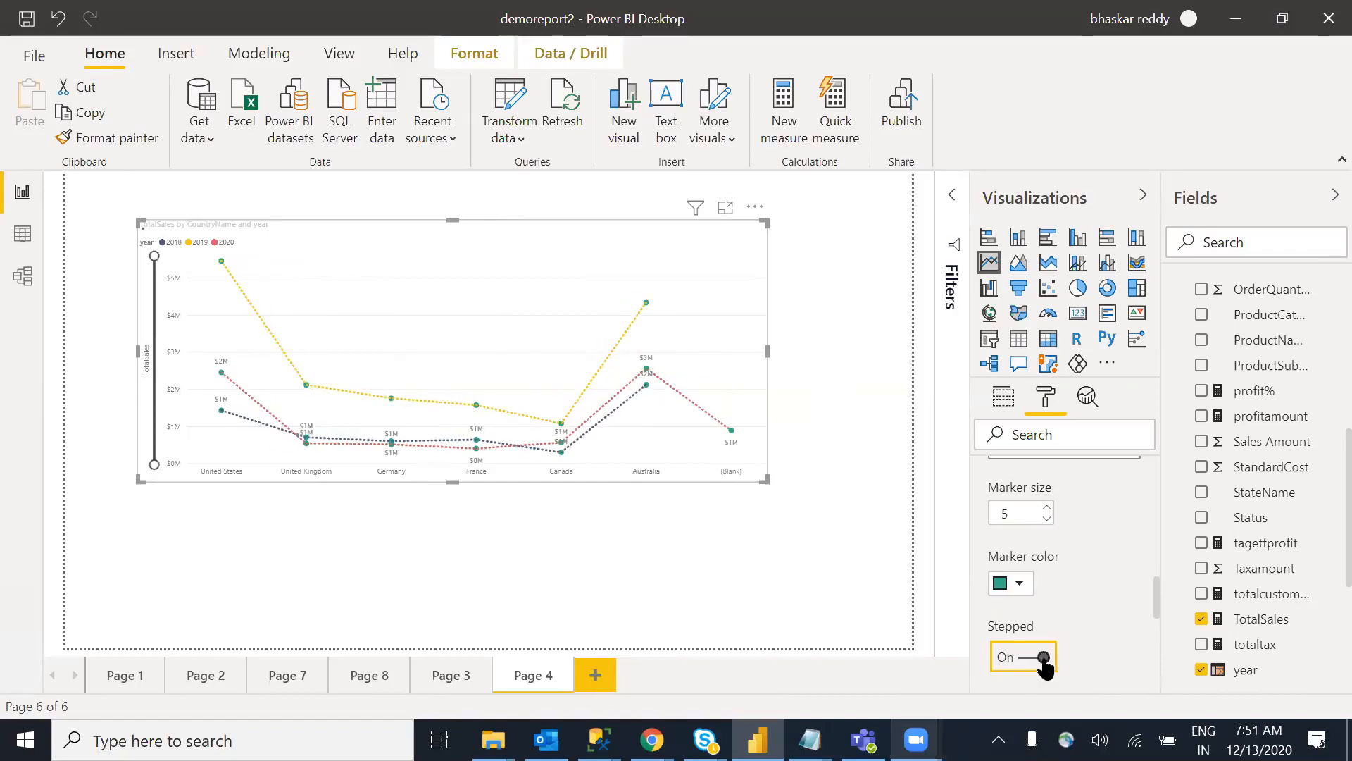
left_click(1022, 662)
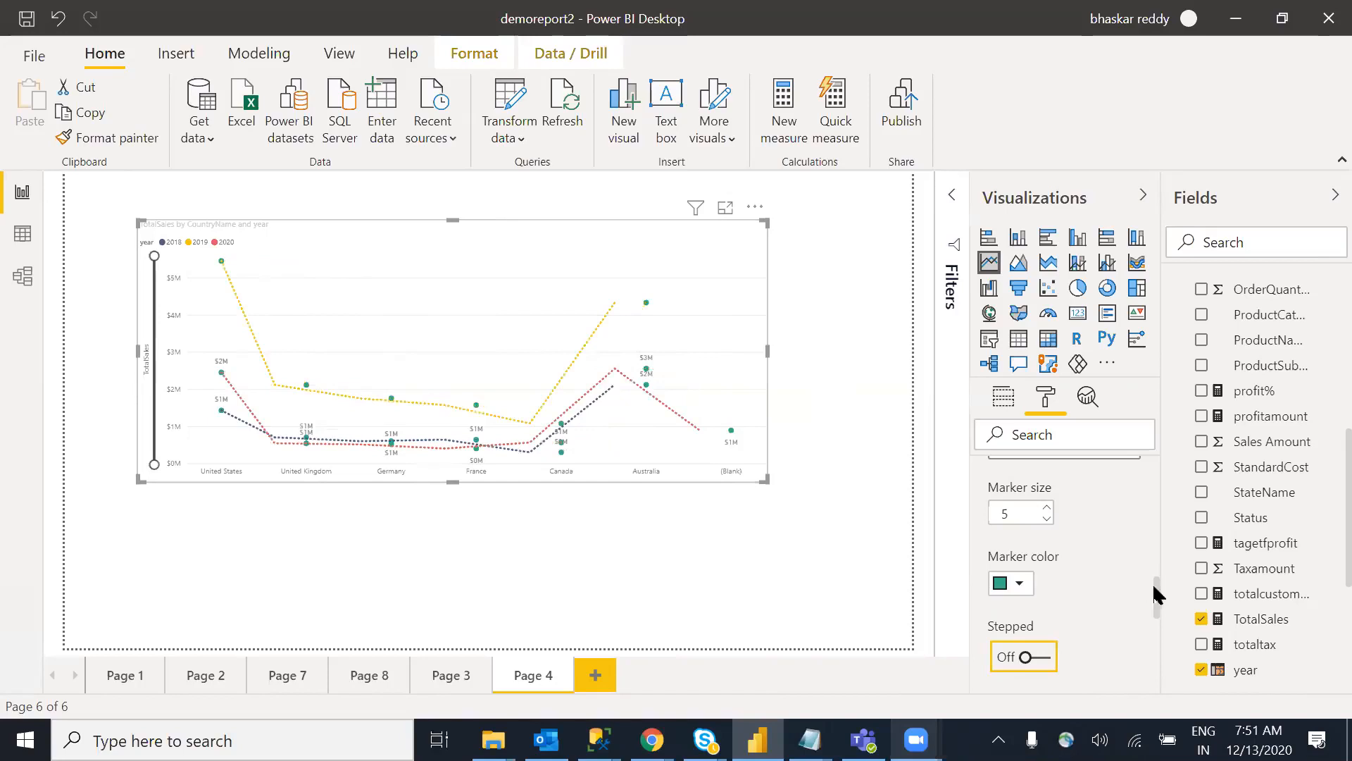
Step: Turn on series customization for the chart lines and set the 2020 series' line style to Solid
left_click_drag(1157, 596, 1158, 621)
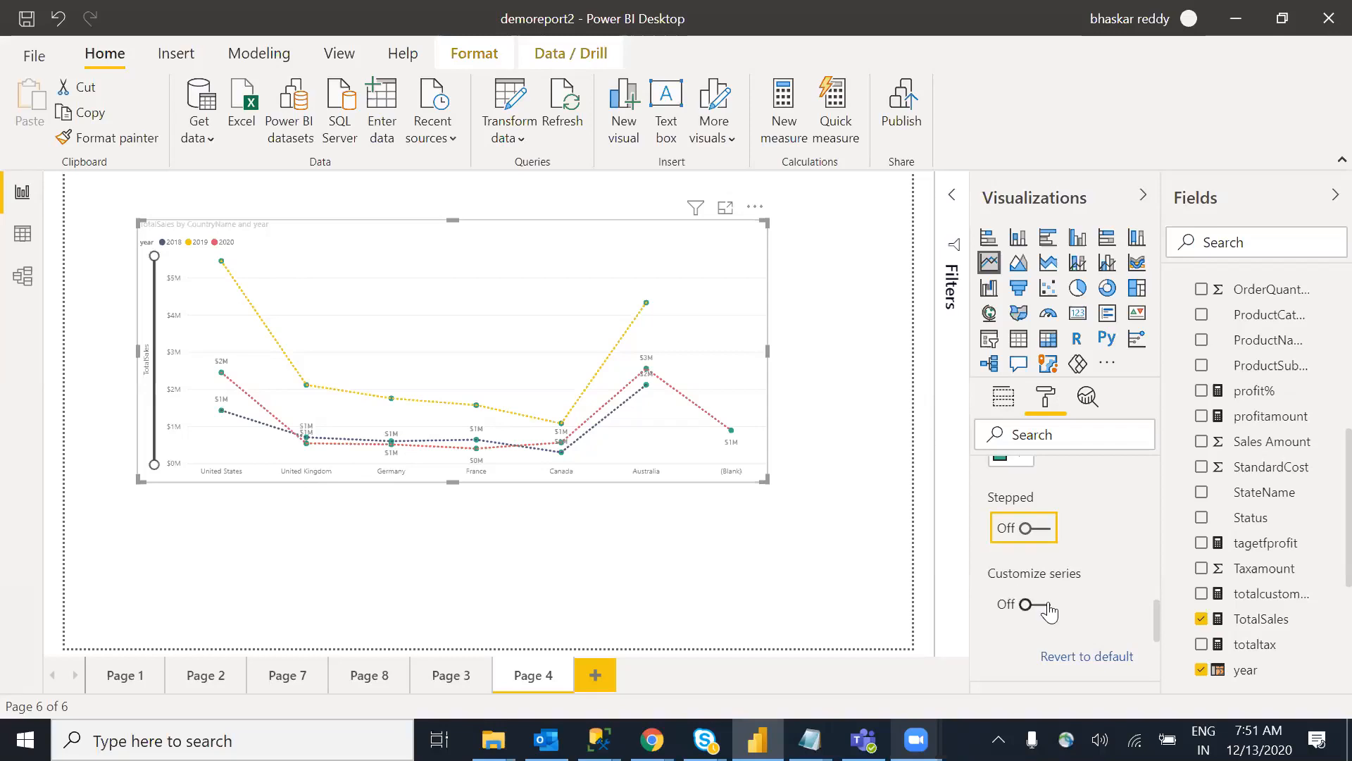
left_click(1040, 605)
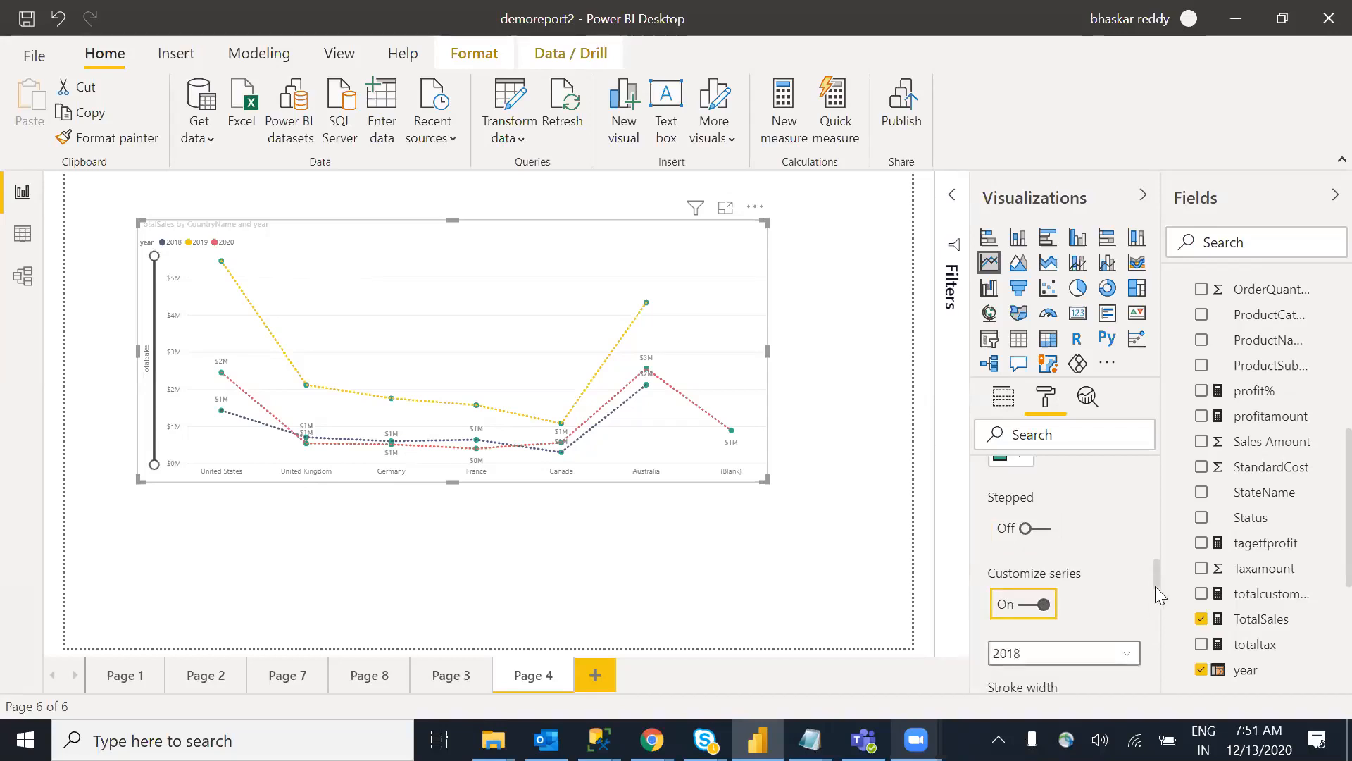
left_click_drag(1157, 572, 1156, 592)
left_click(1062, 505)
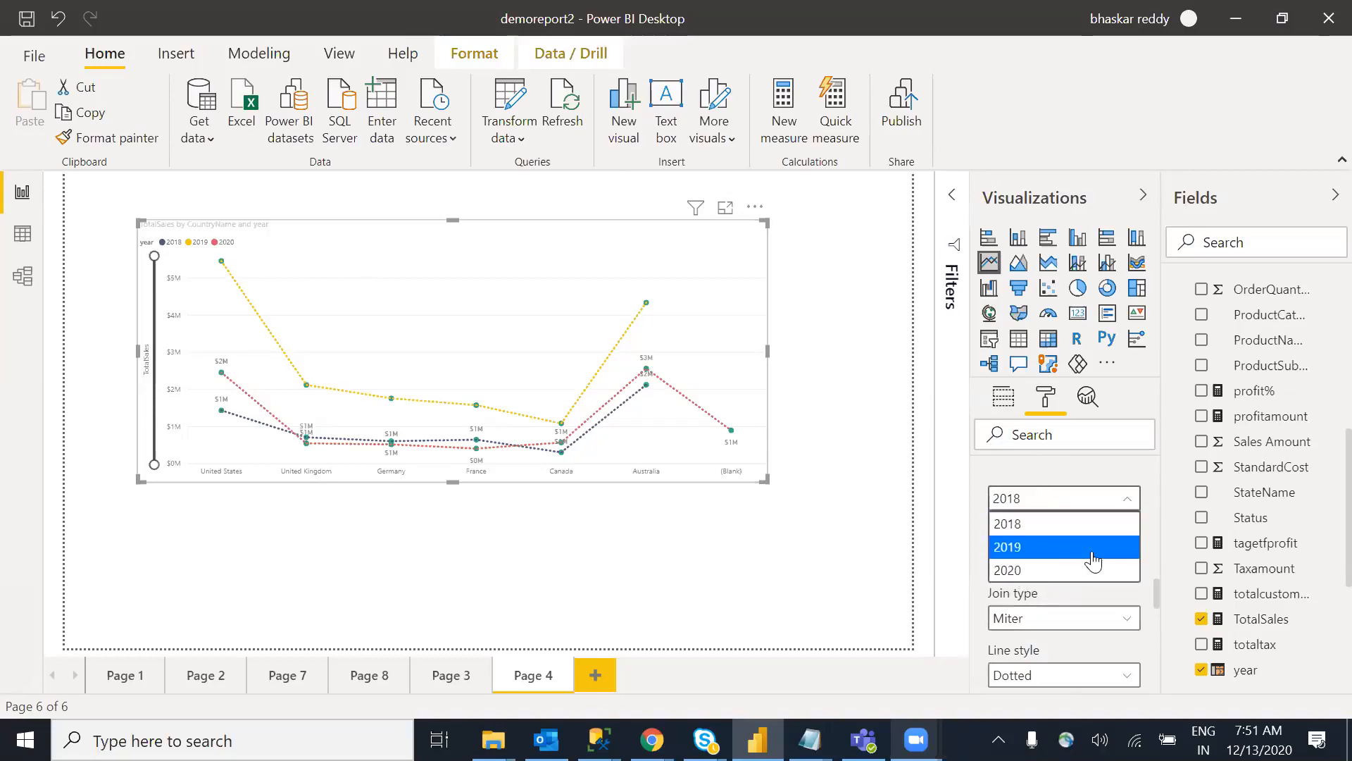
left_click(1026, 572)
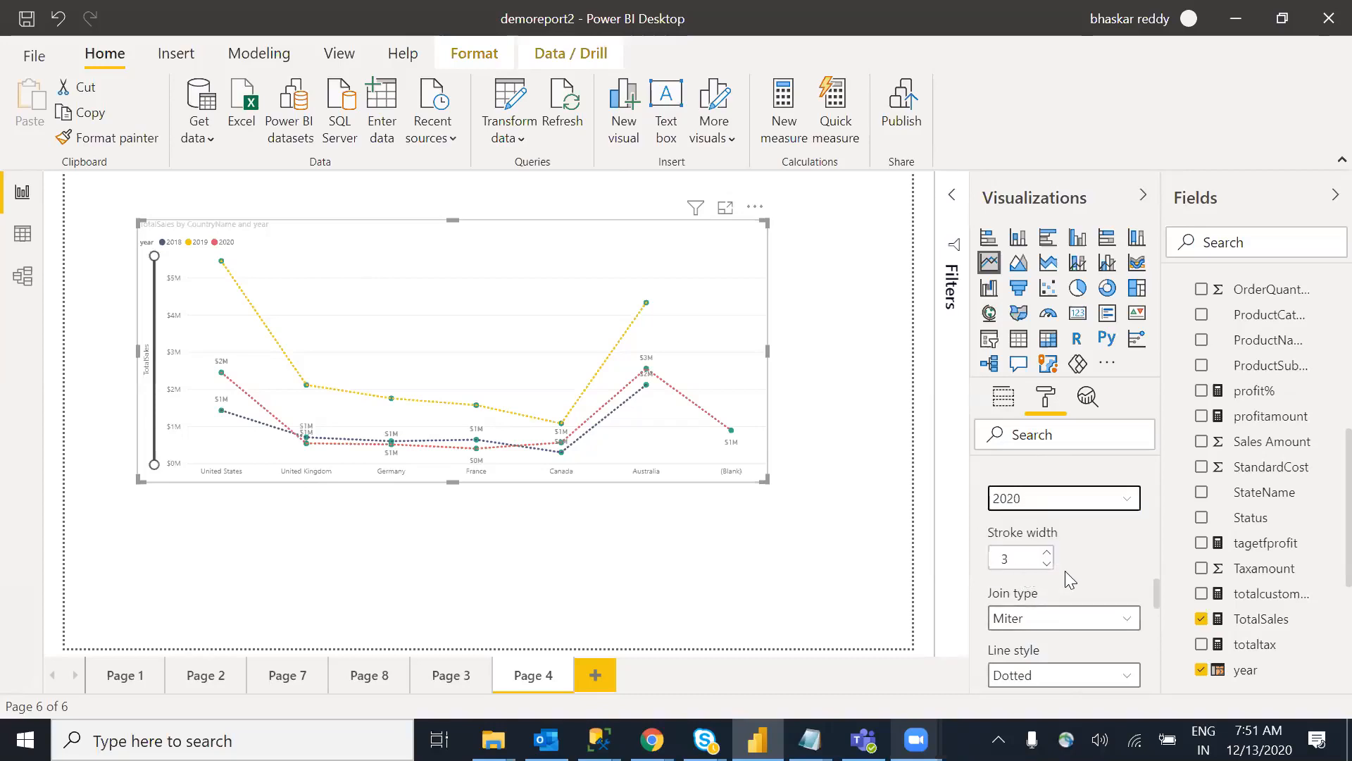
left_click(1121, 676)
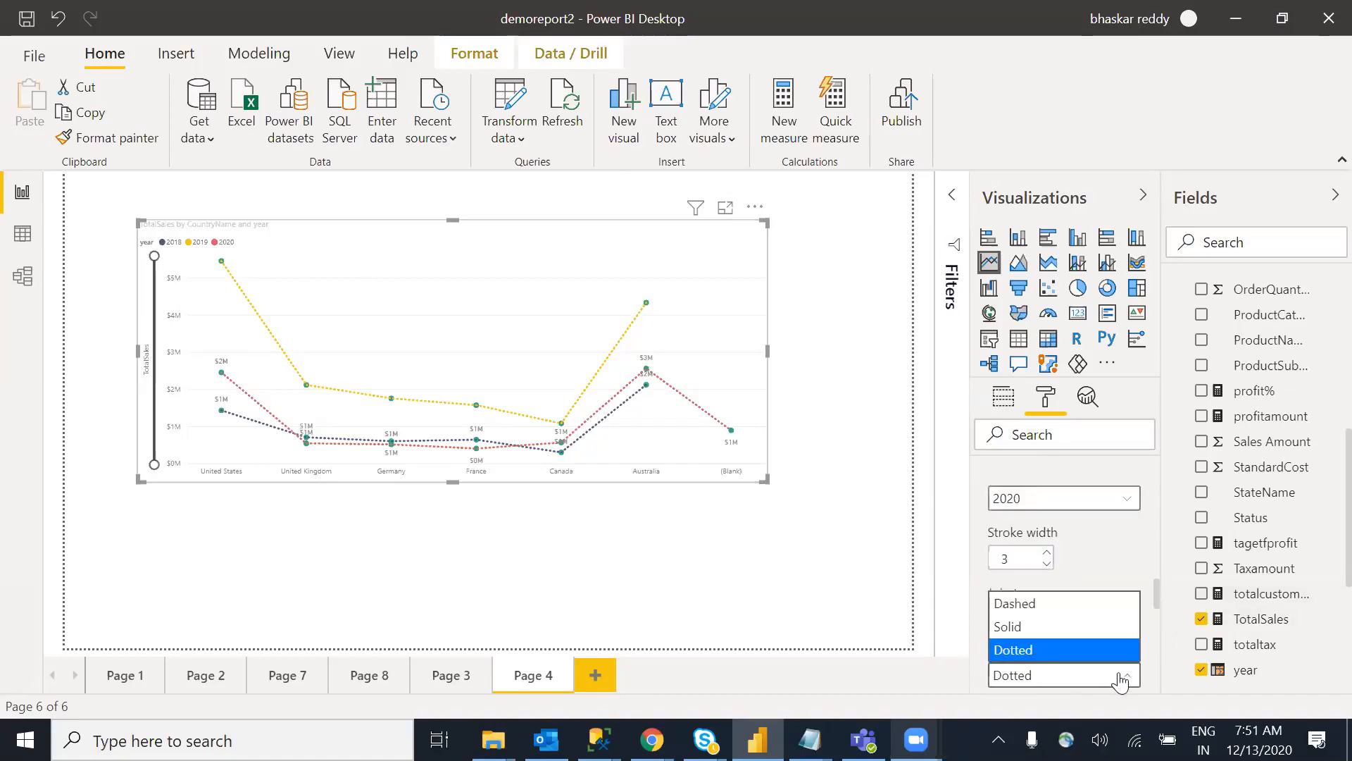
left_click(1023, 627)
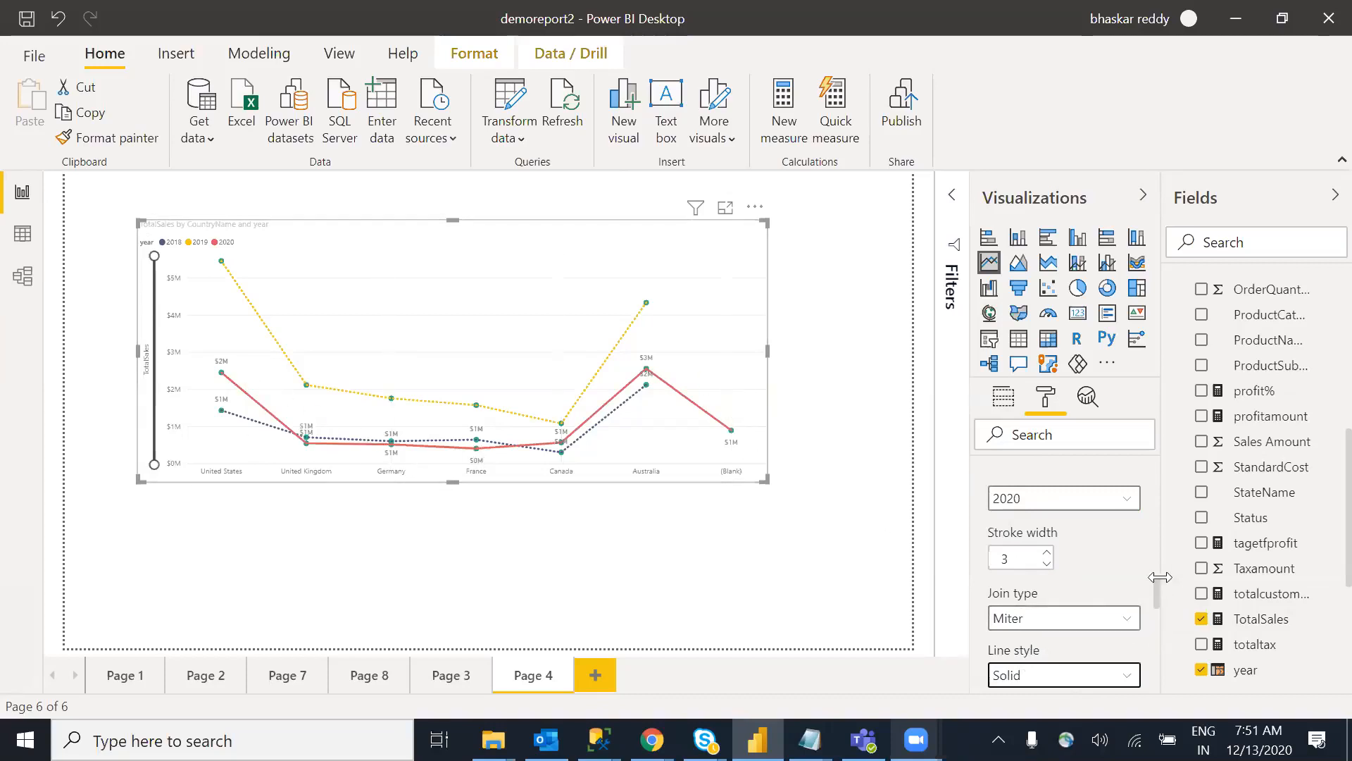
Step: Try displaying only the 2020 series as a stepped line, and leave the option off
left_click_drag(1158, 586, 1159, 622)
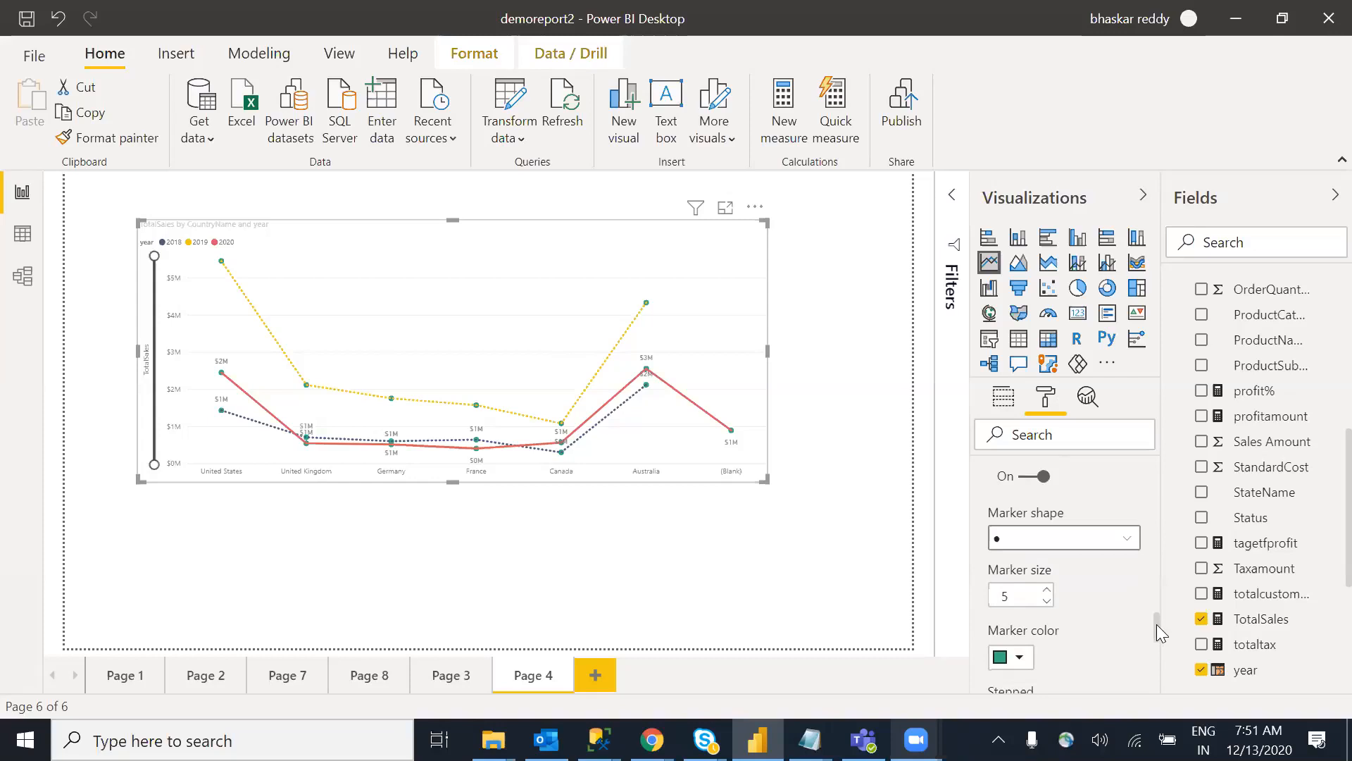
left_click_drag(1157, 624, 1156, 636)
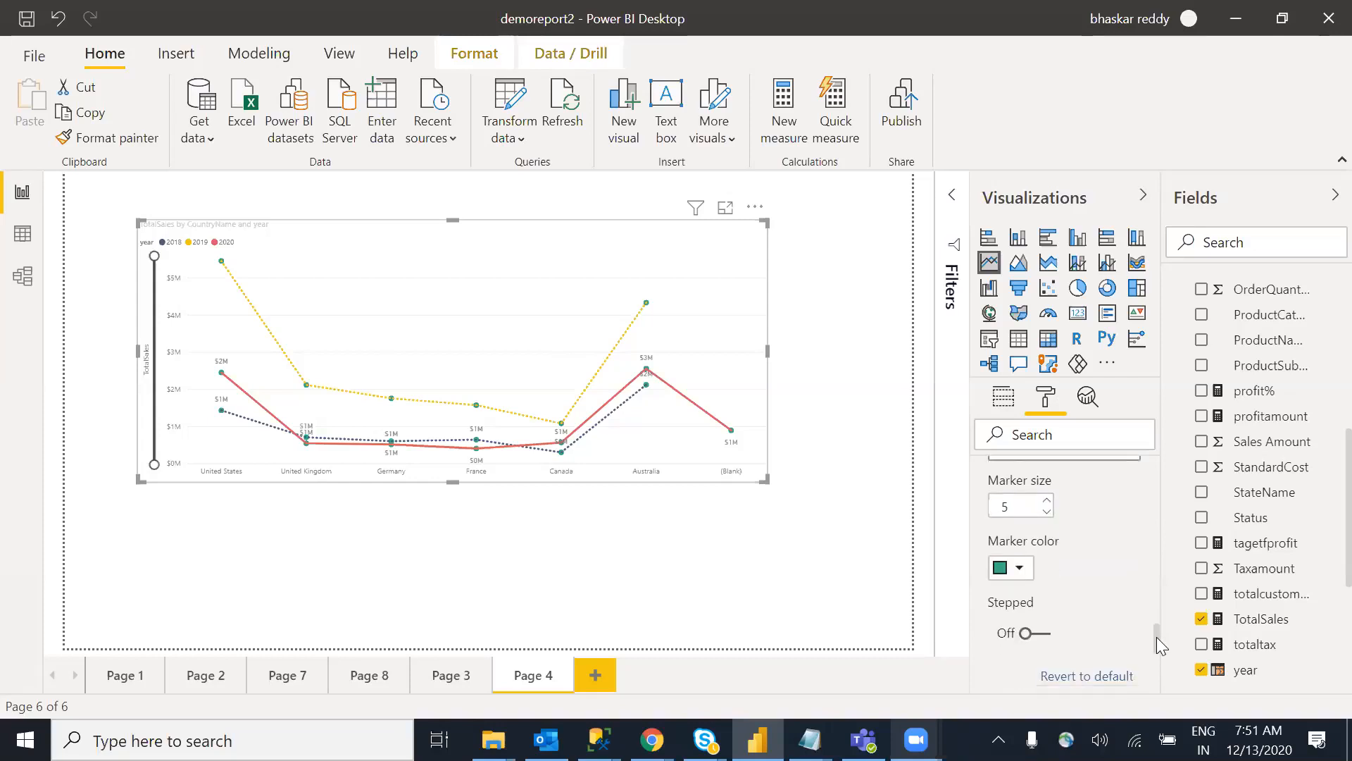
left_click(1046, 641)
left_click(1045, 639)
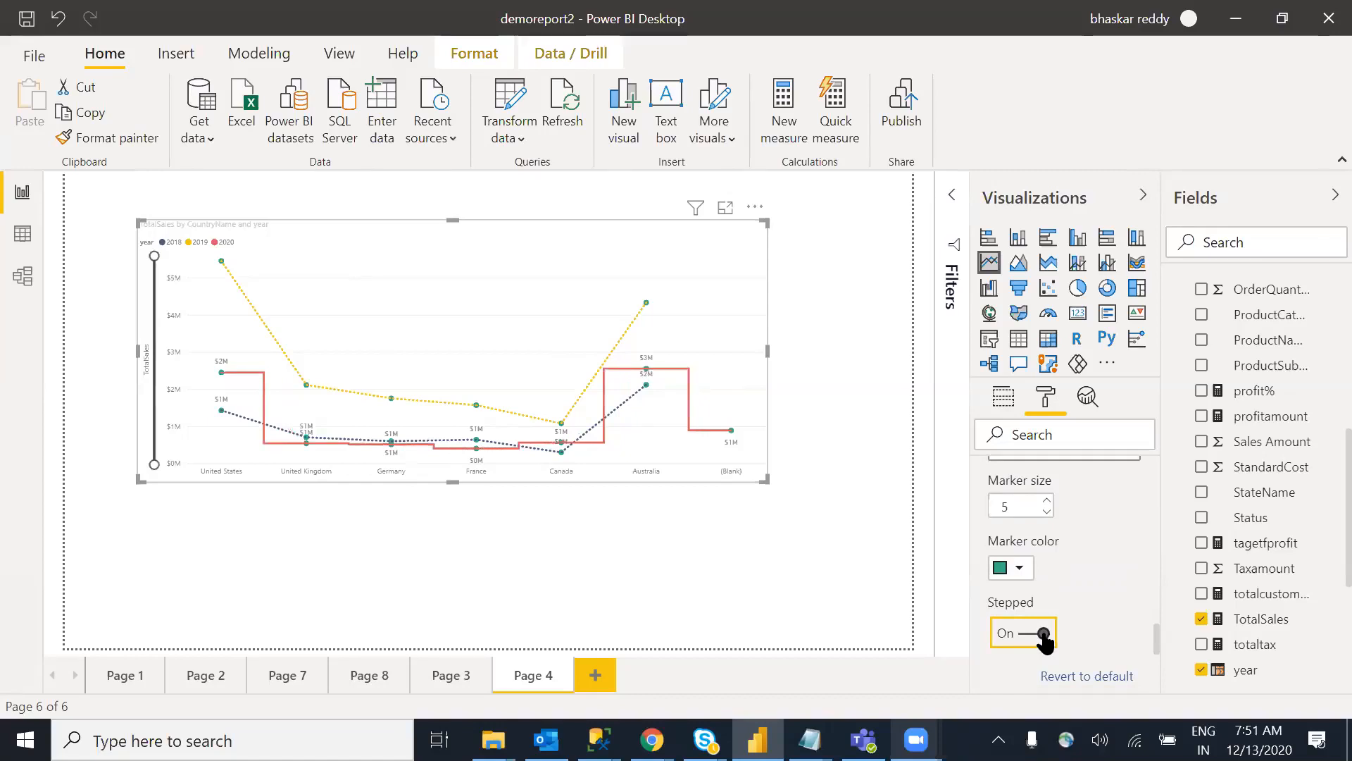
left_click(1028, 640)
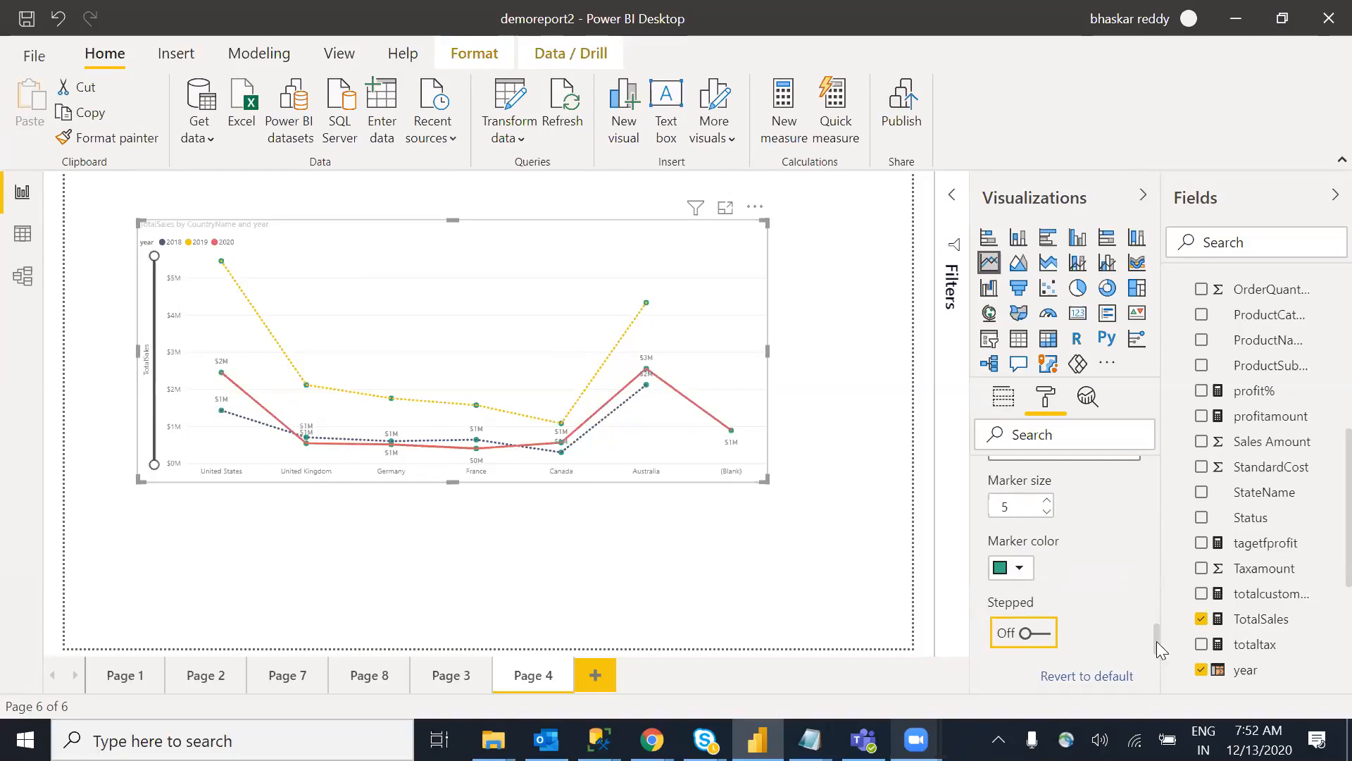
Step: Try hiding the markers on the 2020 series, and show them again
left_click_drag(1156, 641, 1160, 586)
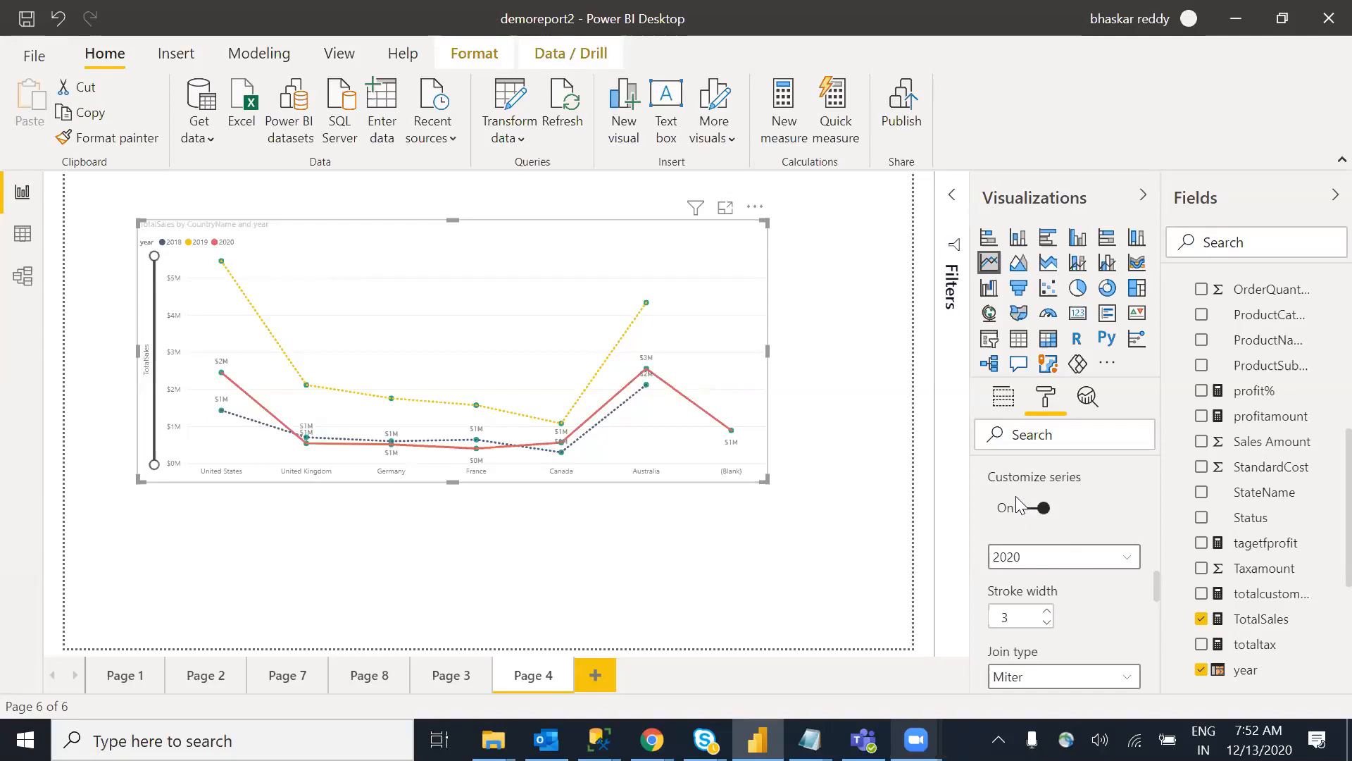
scroll(1158, 595, "down", 1)
mouse_move(1158, 607)
left_mouse_down()
mouse_move(1163, 649)
mouse_move(1156, 611)
left_mouse_up()
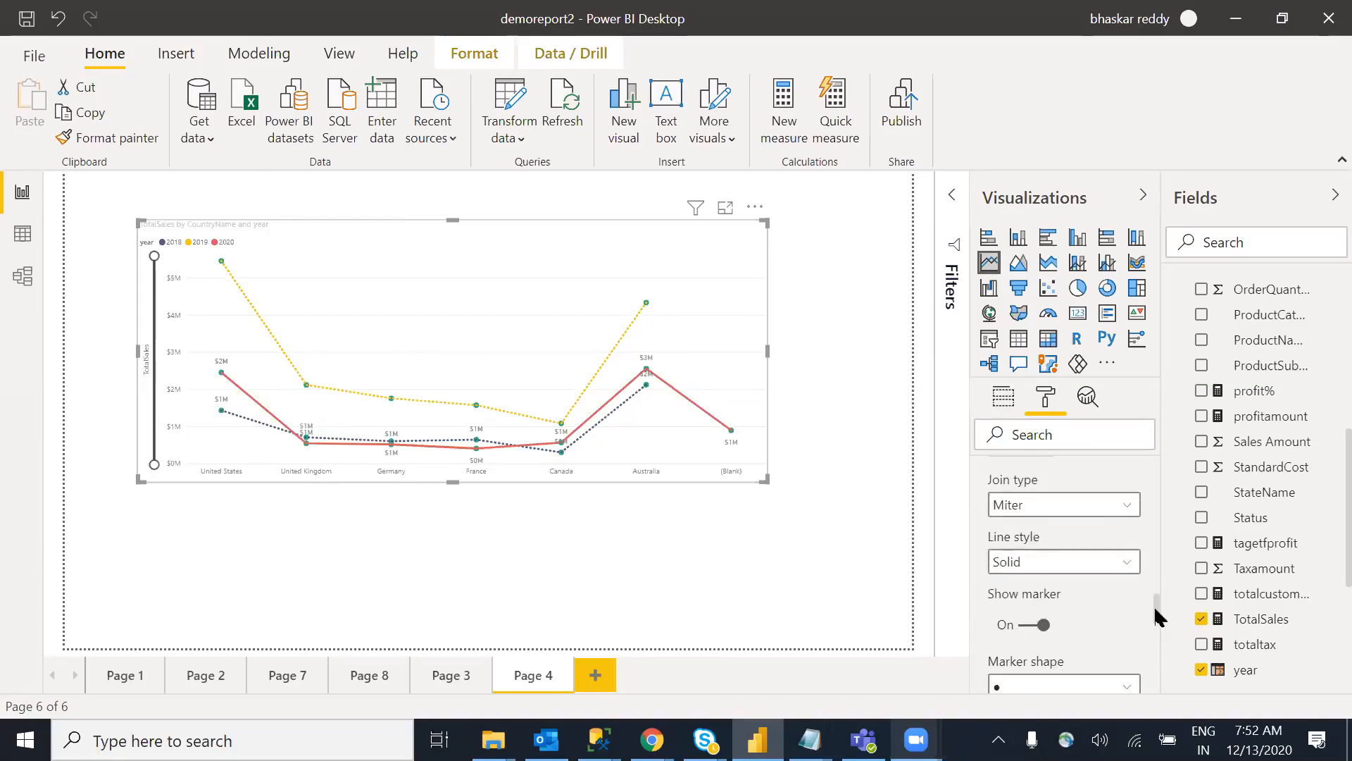
left_click(1033, 624)
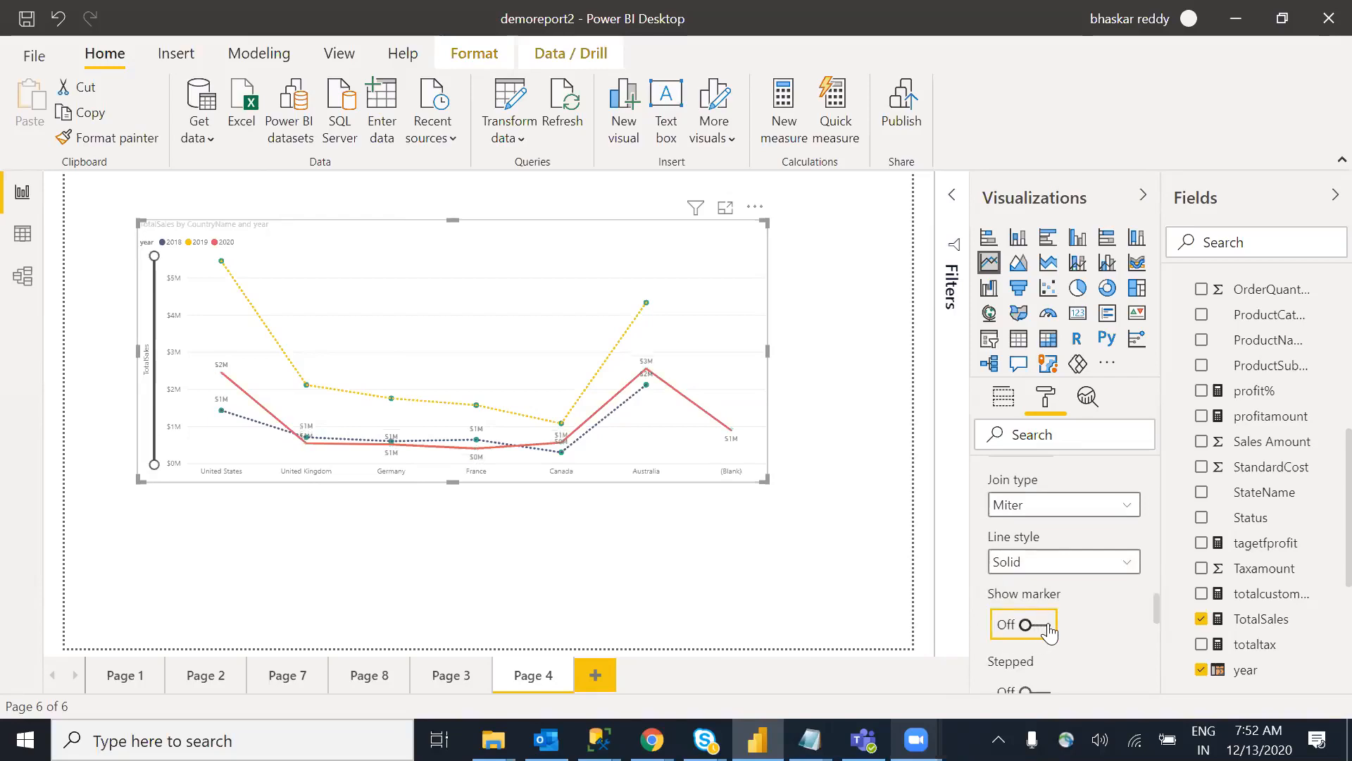
left_click(1047, 627)
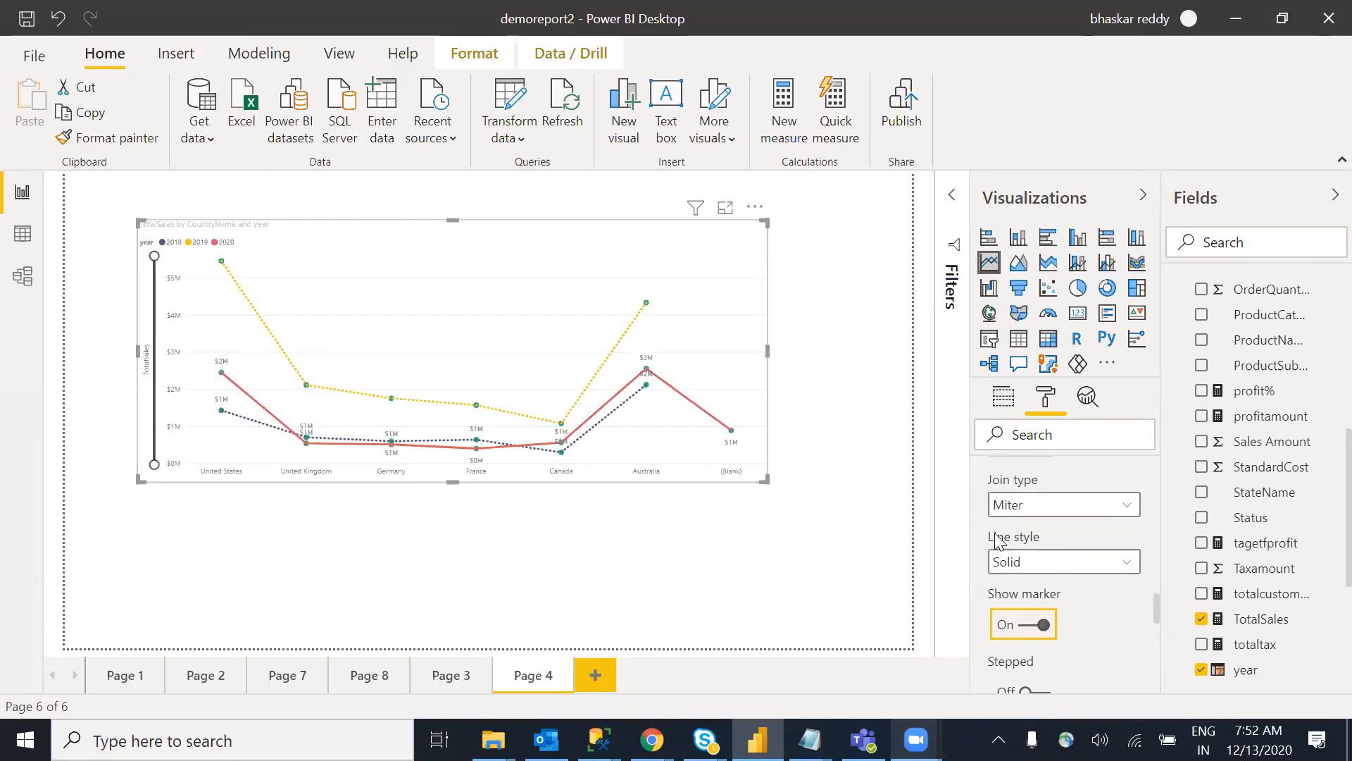
Step: Turn series customization off to compare the lines, and turn it back on
scroll(1156, 585, "up", 4)
left_click(1035, 544)
left_click(1022, 546)
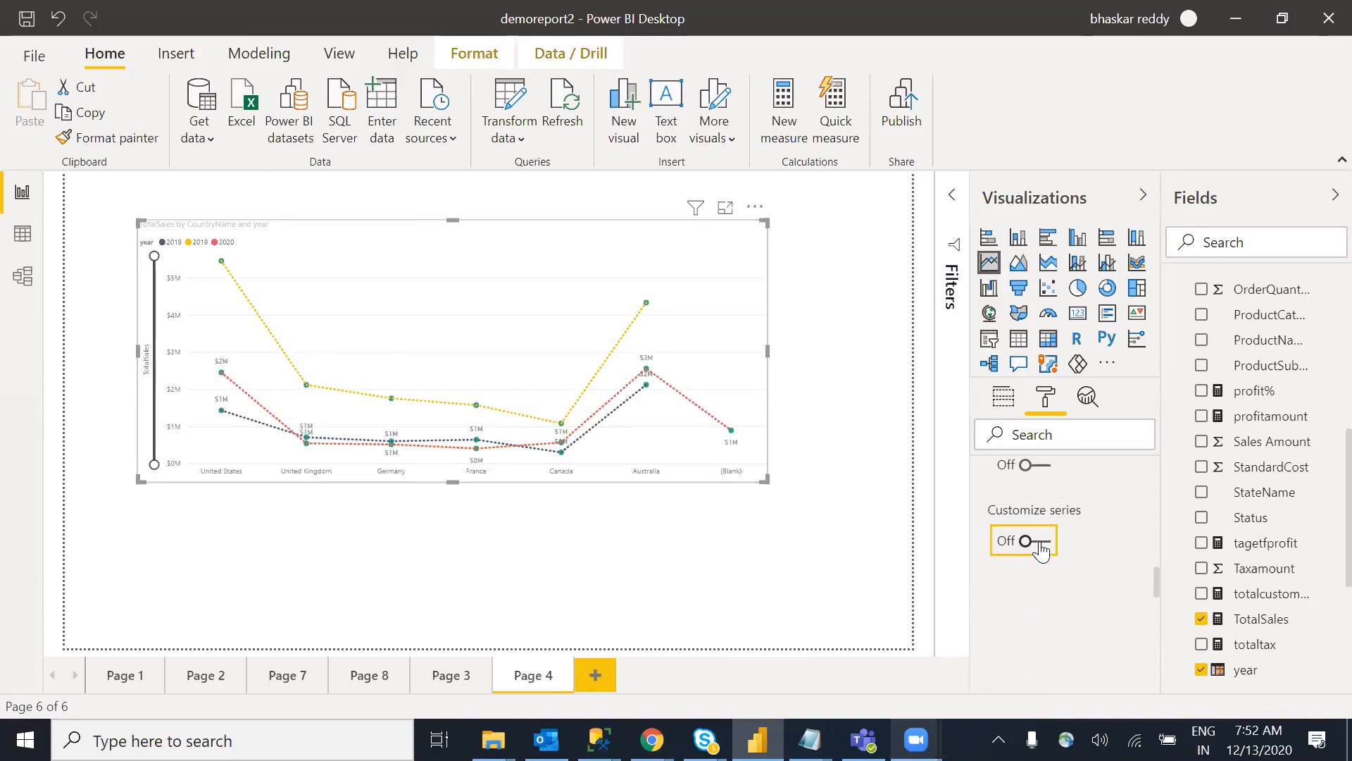
left_click(1047, 551)
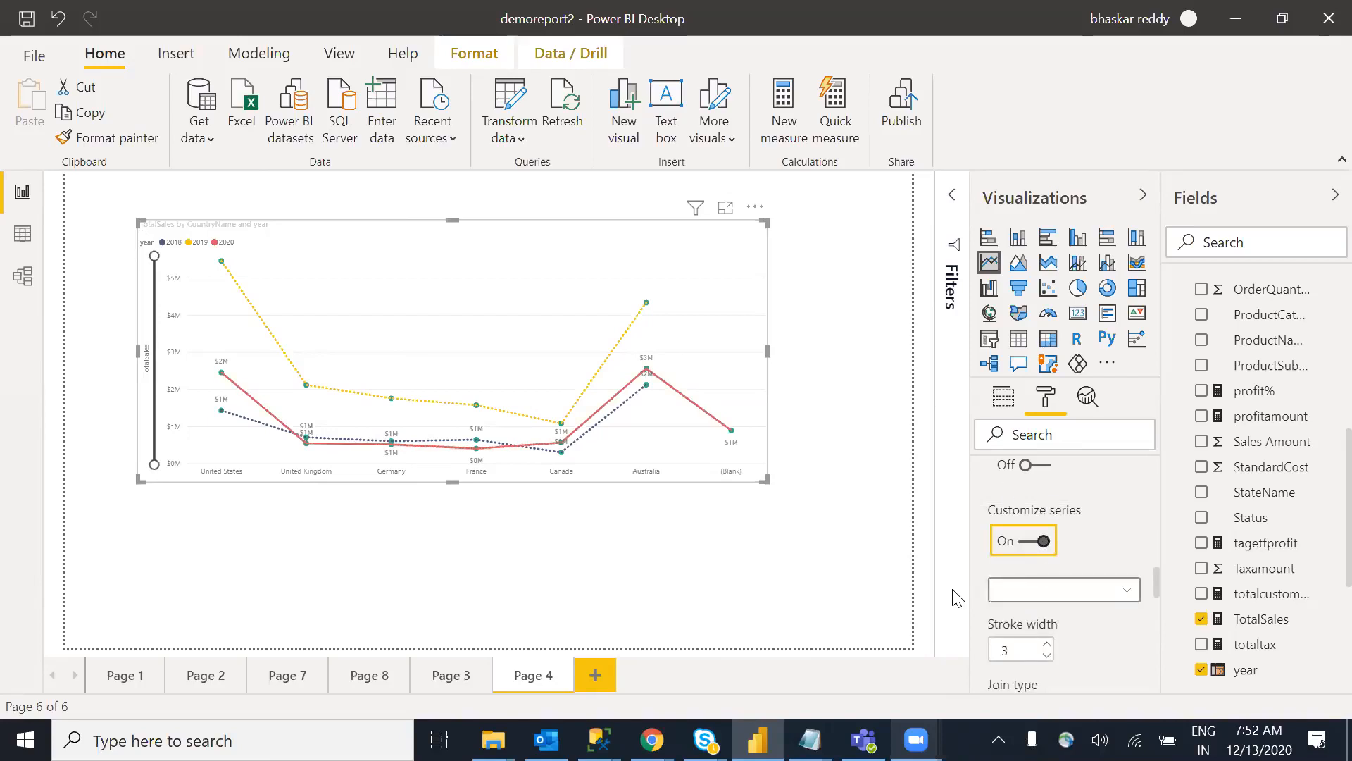
Step: Close the Shapes settings, lower the transparency of the plot area, and collapse the Plot area settings
left_click_drag(1155, 581, 1156, 495)
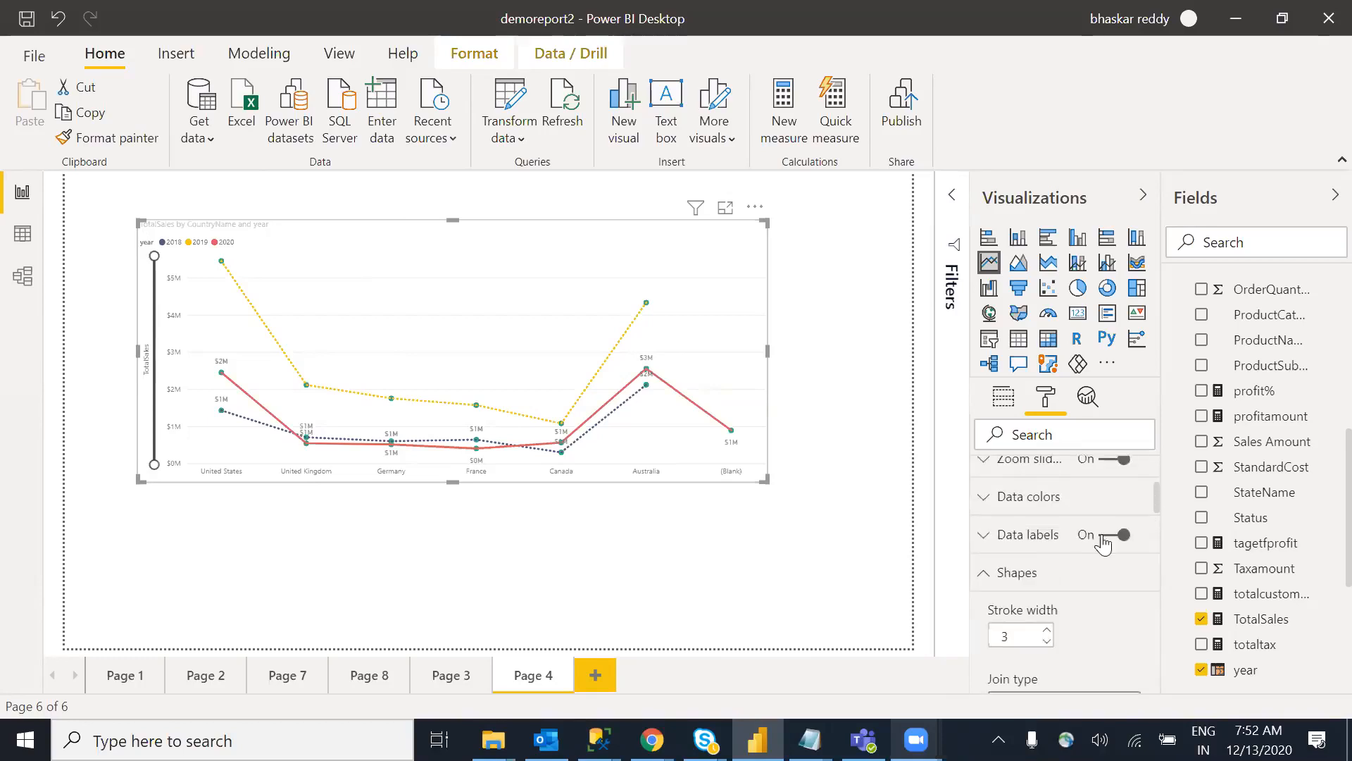
left_click(982, 574)
left_click(996, 613)
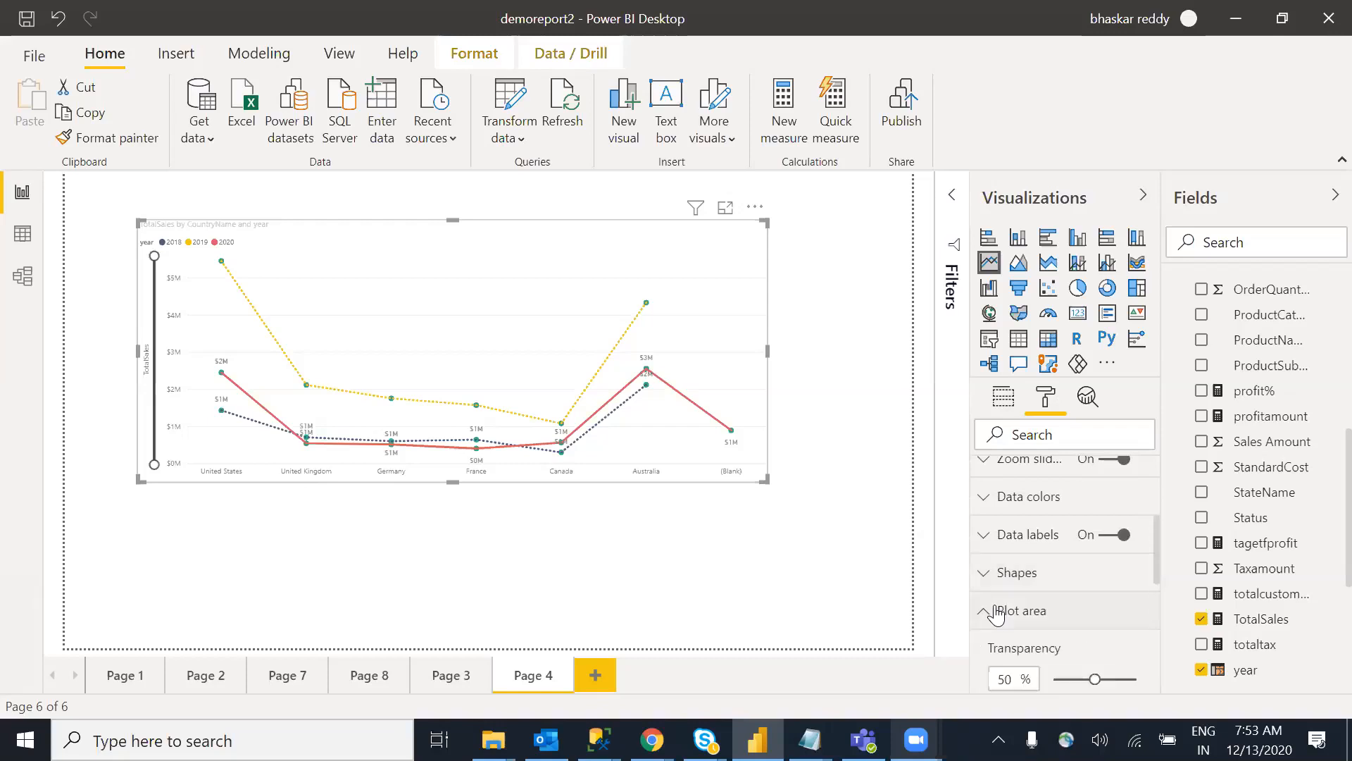
left_click_drag(1155, 562, 1155, 571)
left_click_drag(1095, 603, 1069, 603)
left_click(984, 547)
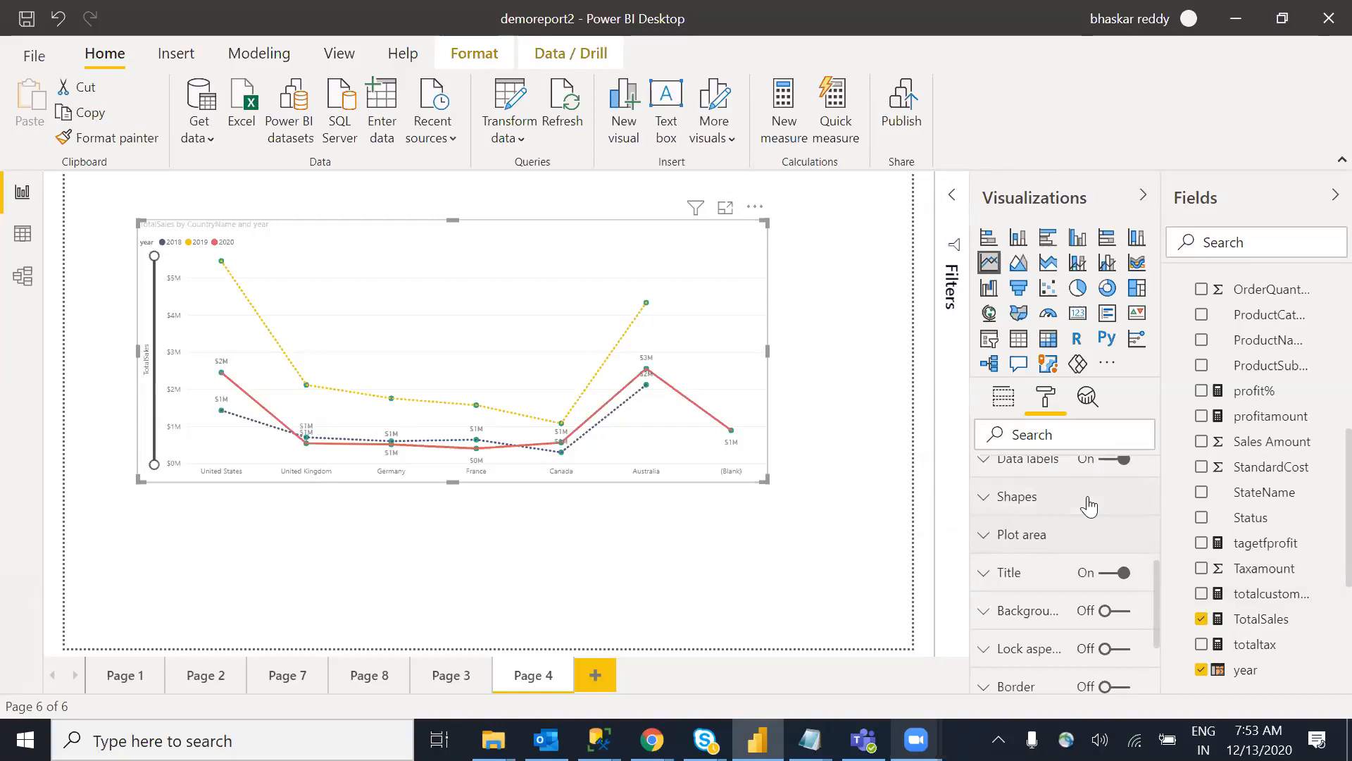
left_click_drag(1157, 616, 1160, 500)
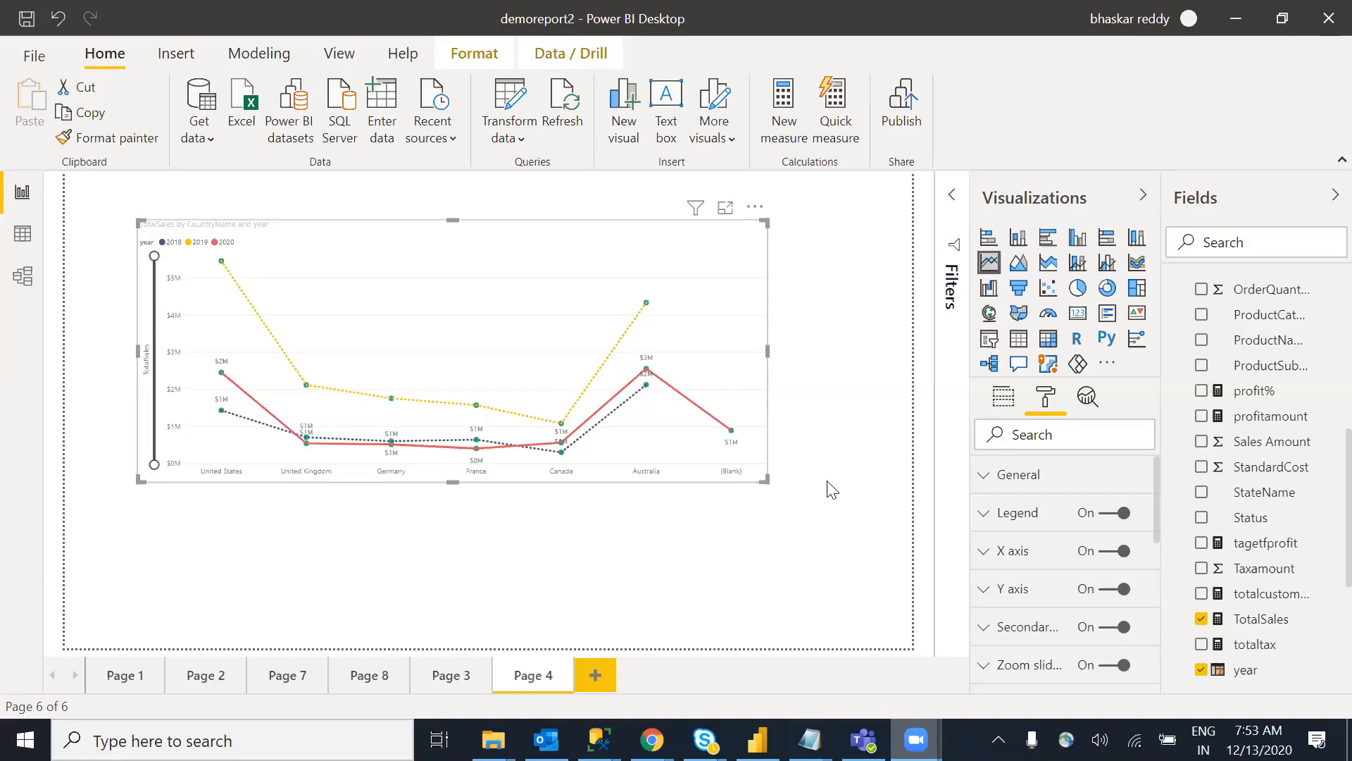
Step: Enlarge the line chart slightly and move it closer to the upper-left corner of the report page
left_click_drag(764, 479, 806, 525)
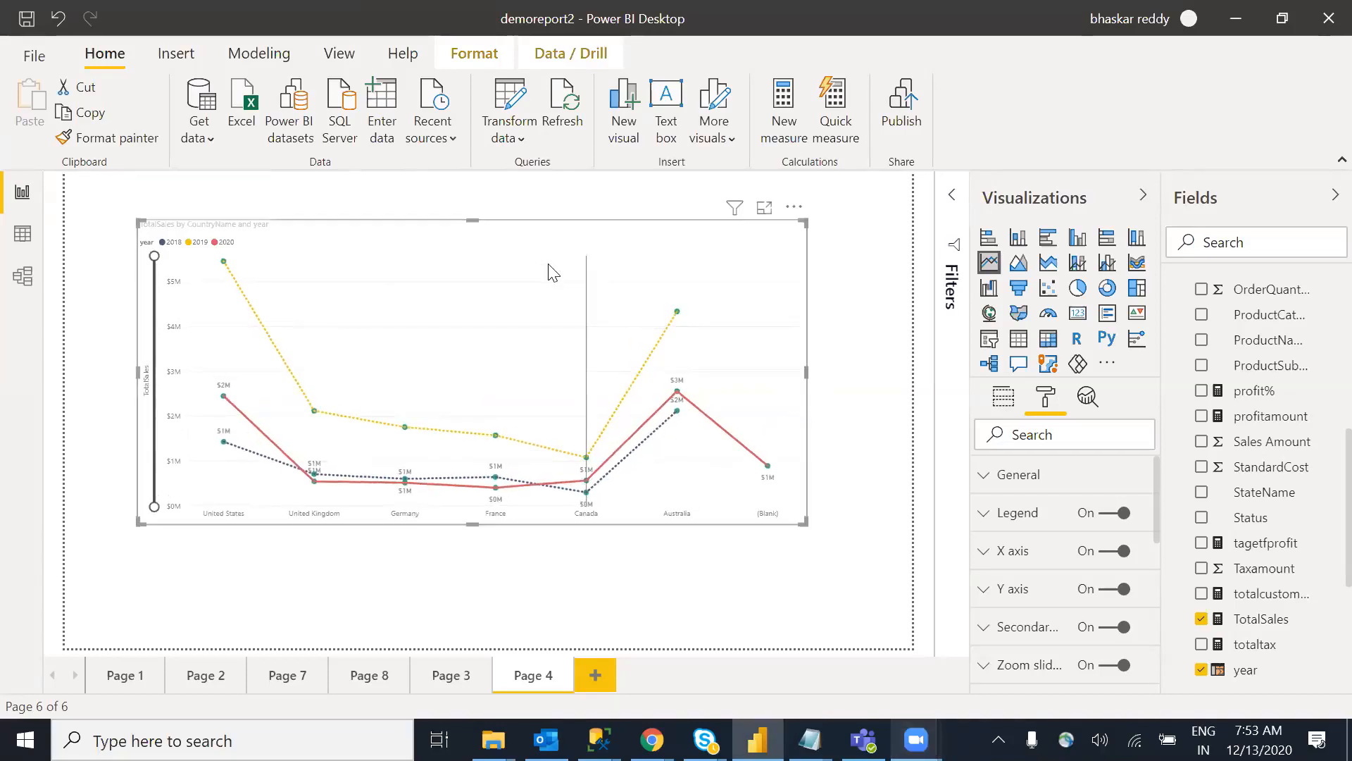
left_click_drag(521, 255, 501, 250)
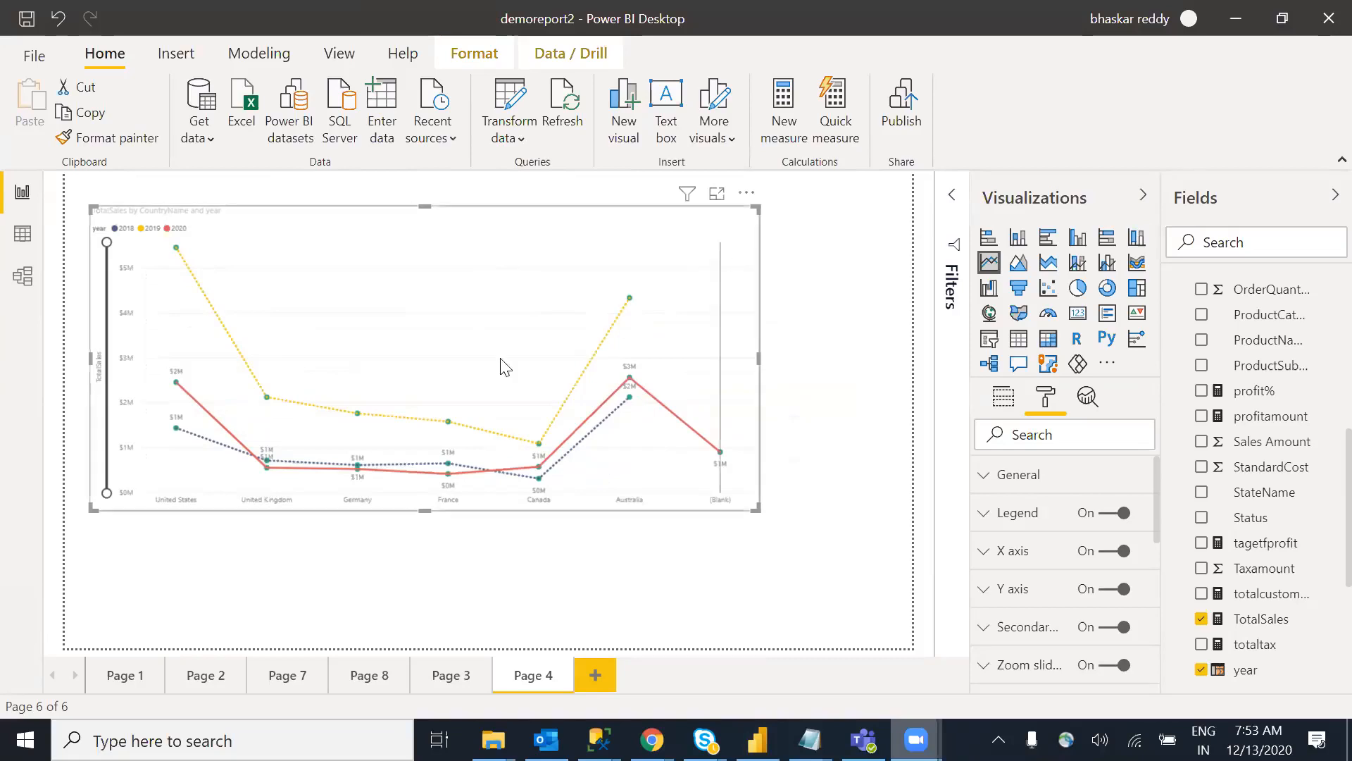
mouse_move(412, 379)
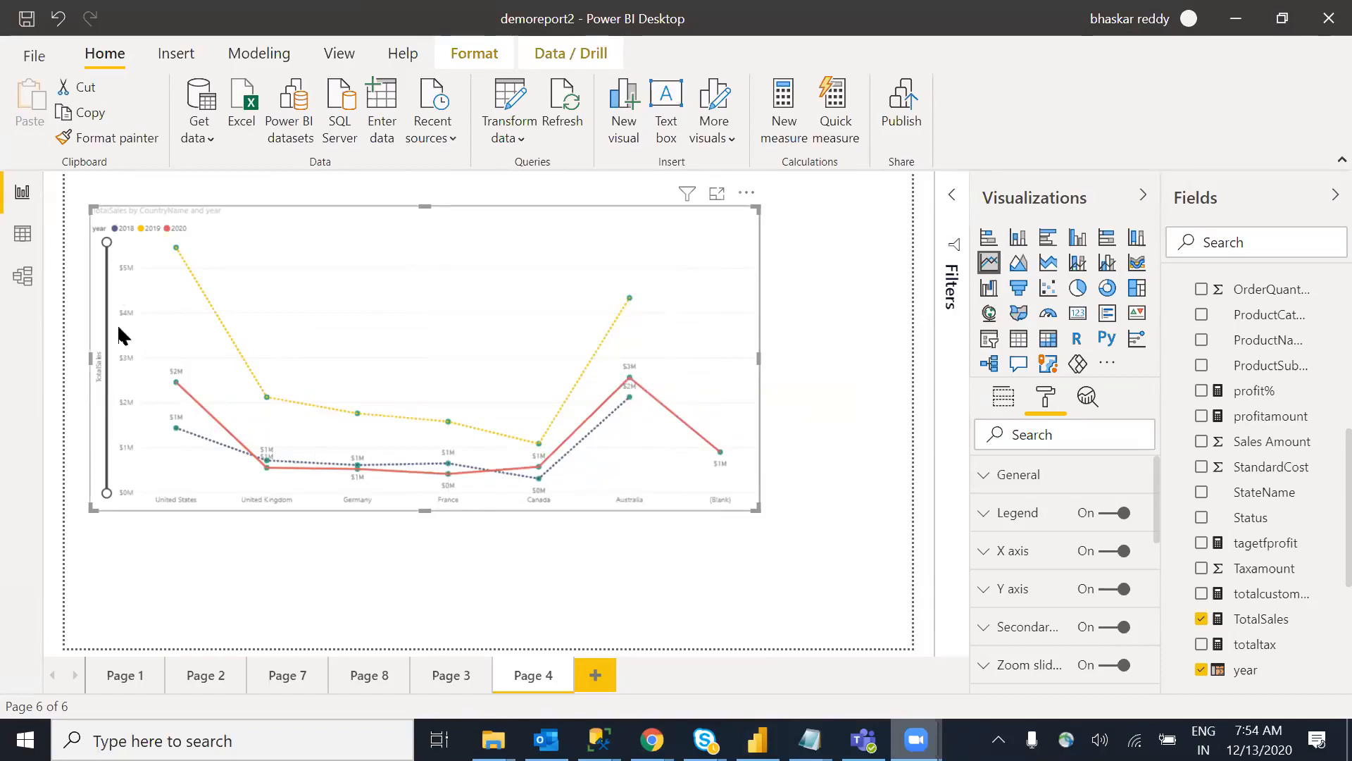
Step: Change the chart on Page 3 to a 100% stacked bar chart, and review the clustered column chart on Page 8
left_click(442, 676)
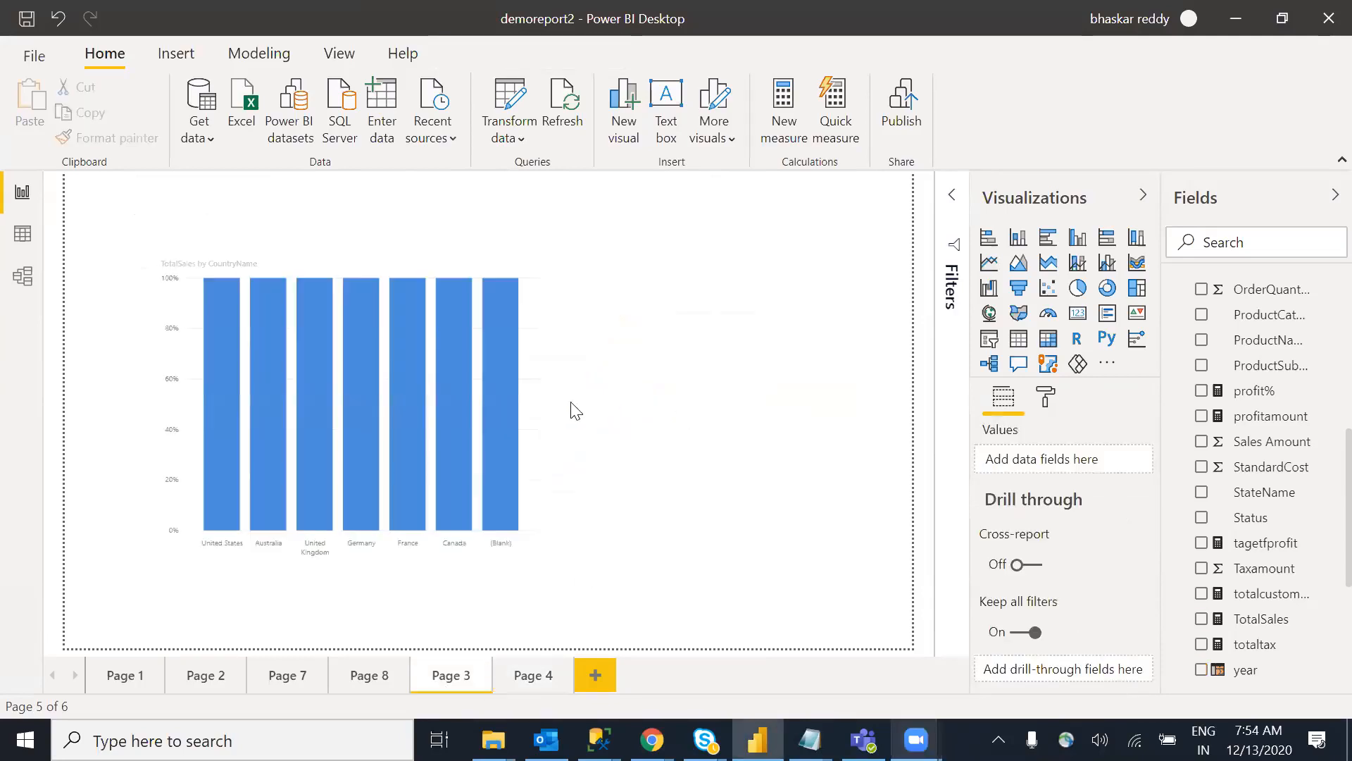
left_click(529, 414)
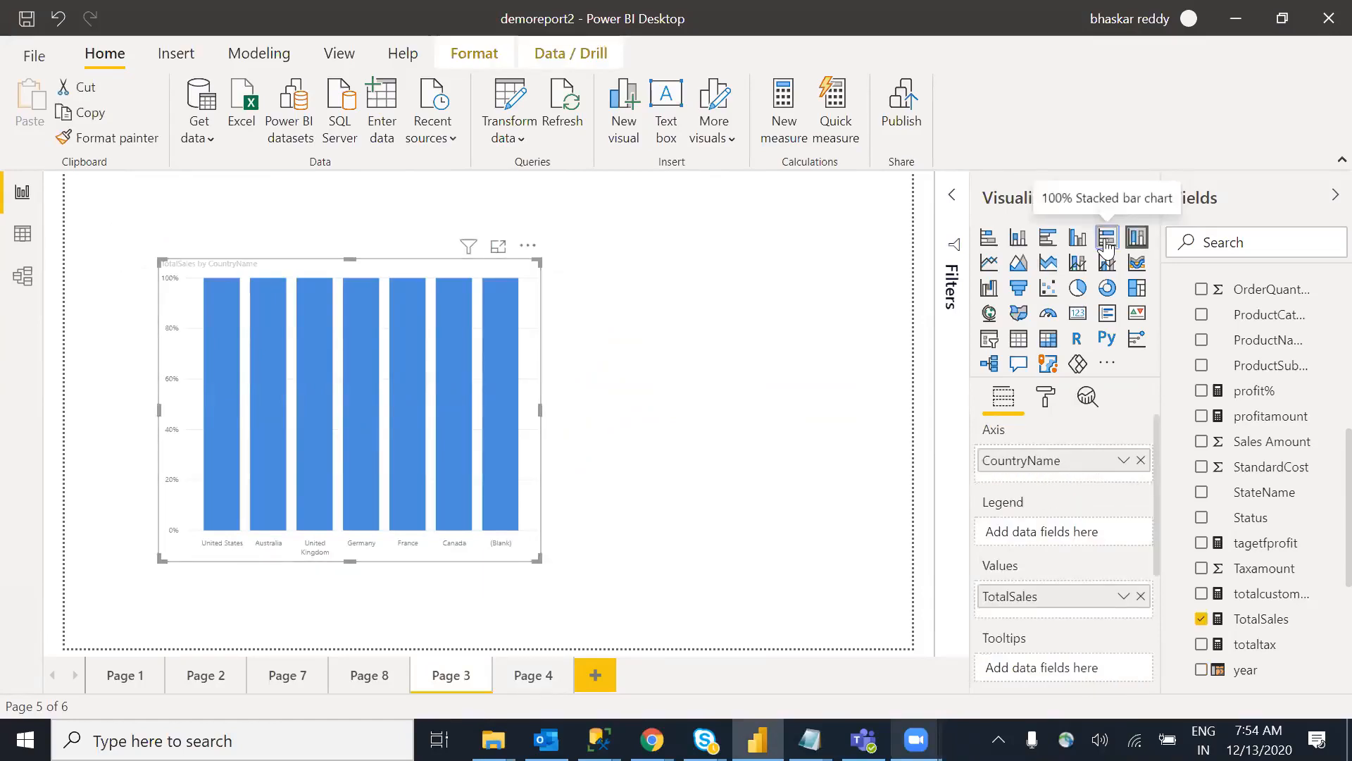
left_click(1105, 240)
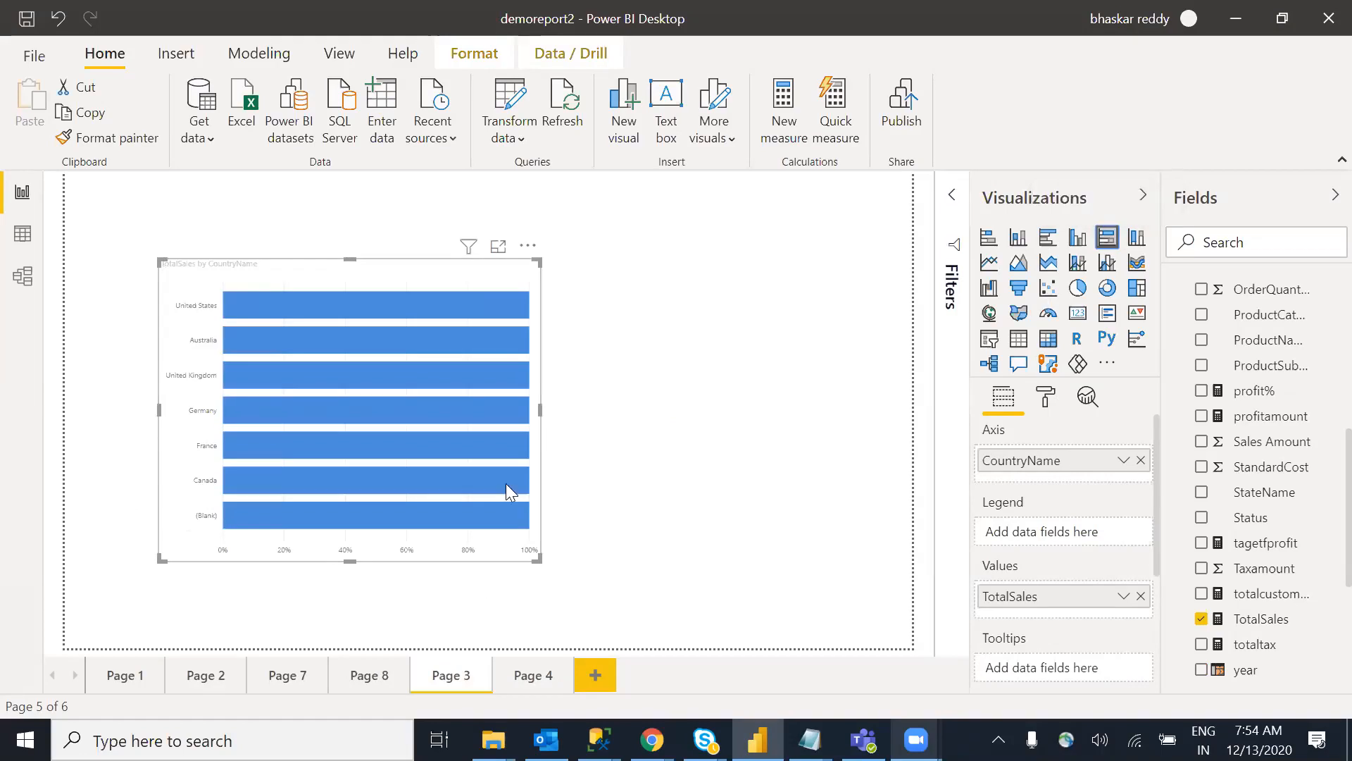
left_click(372, 676)
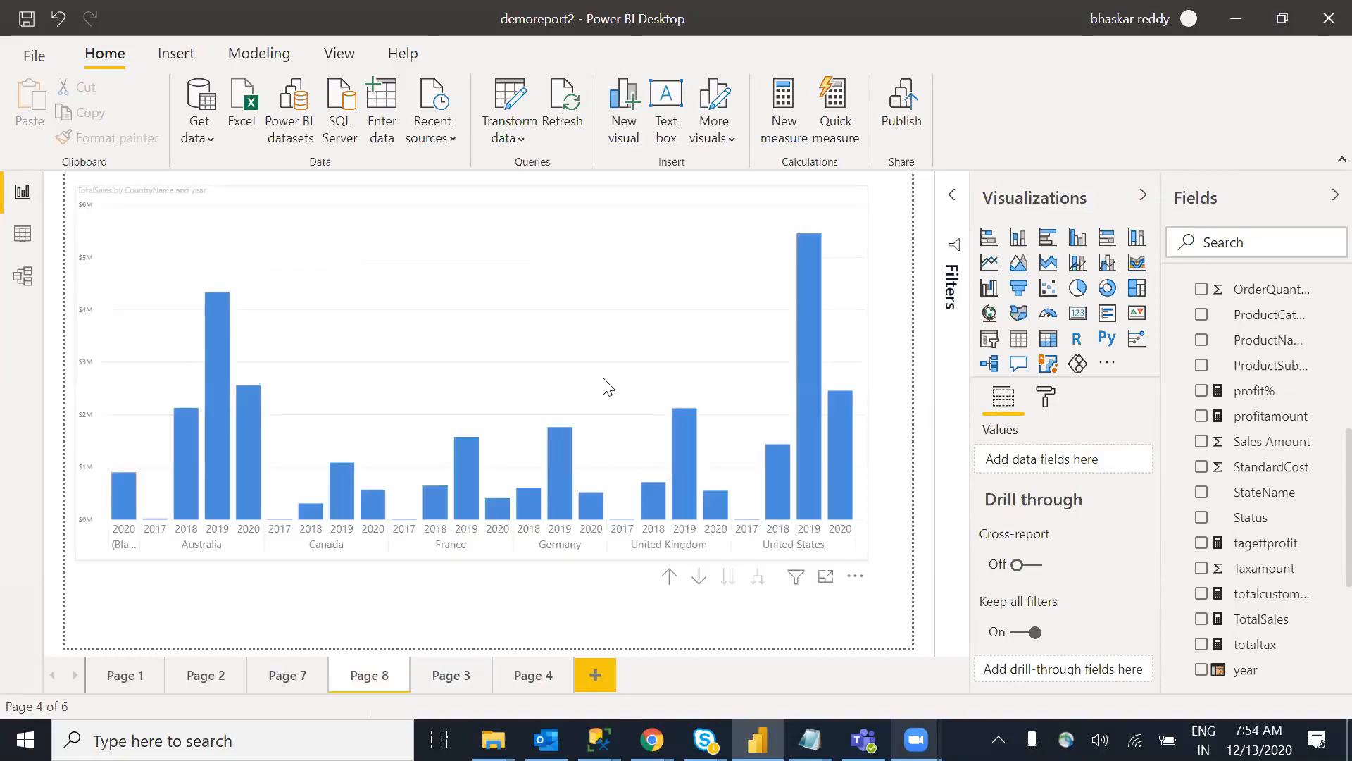
left_click(607, 386)
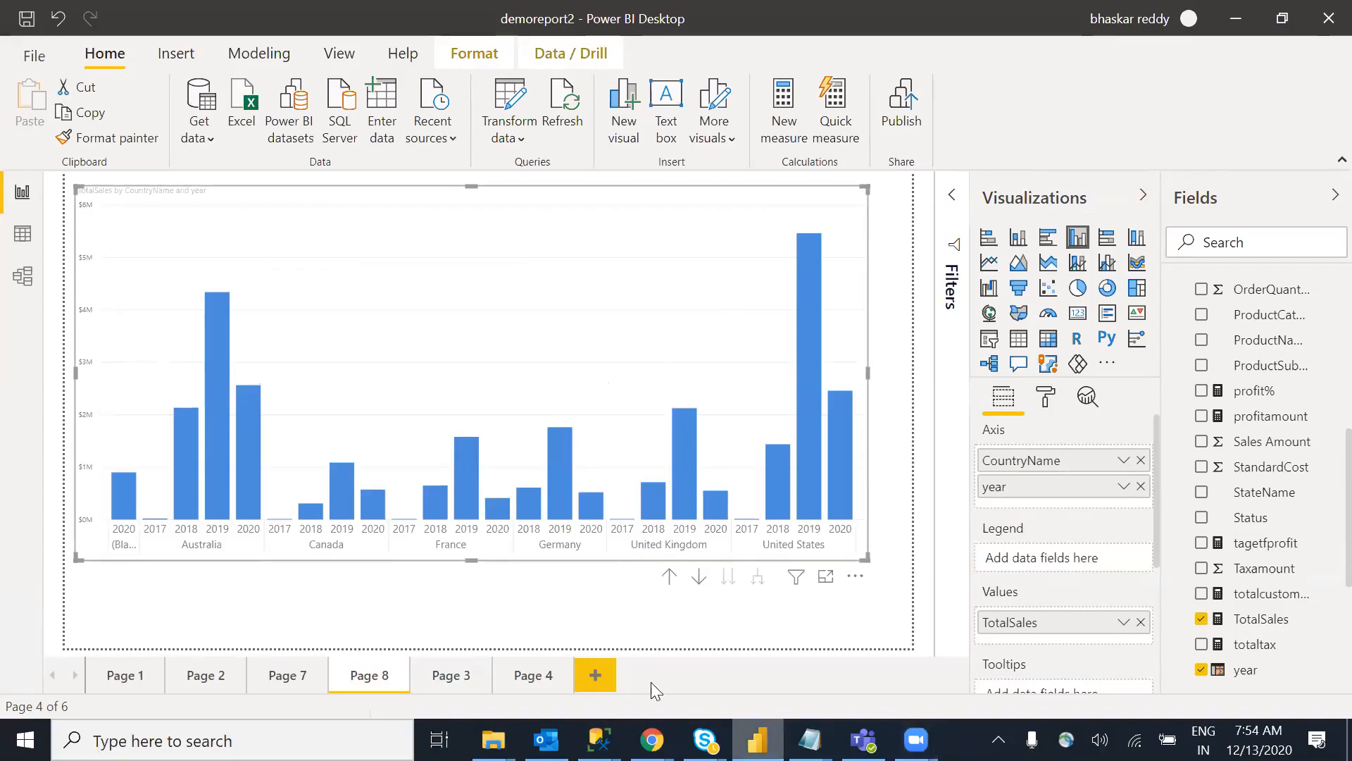
Step: Add a new report page and place a slicer on it that uses the CountryName field
left_click(610, 674)
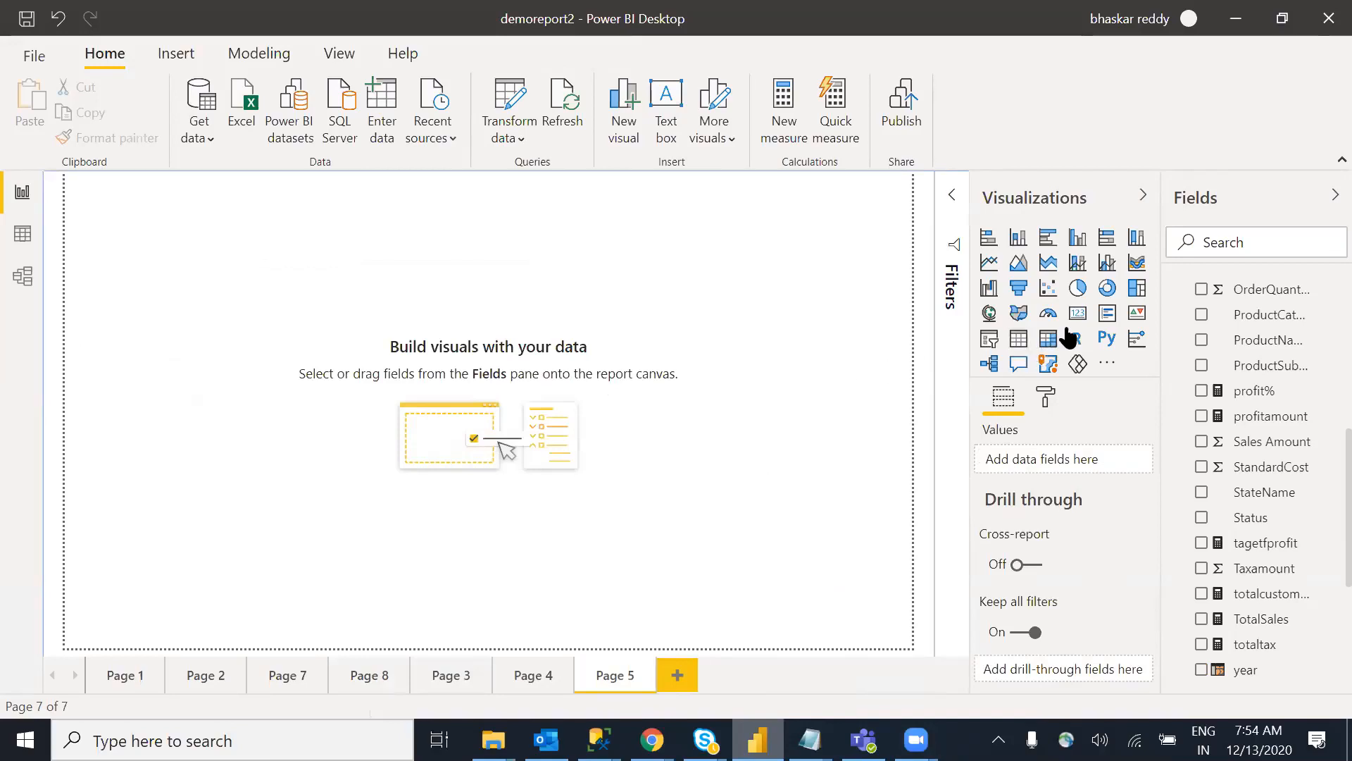
left_click(989, 338)
left_click_drag(190, 286, 452, 400)
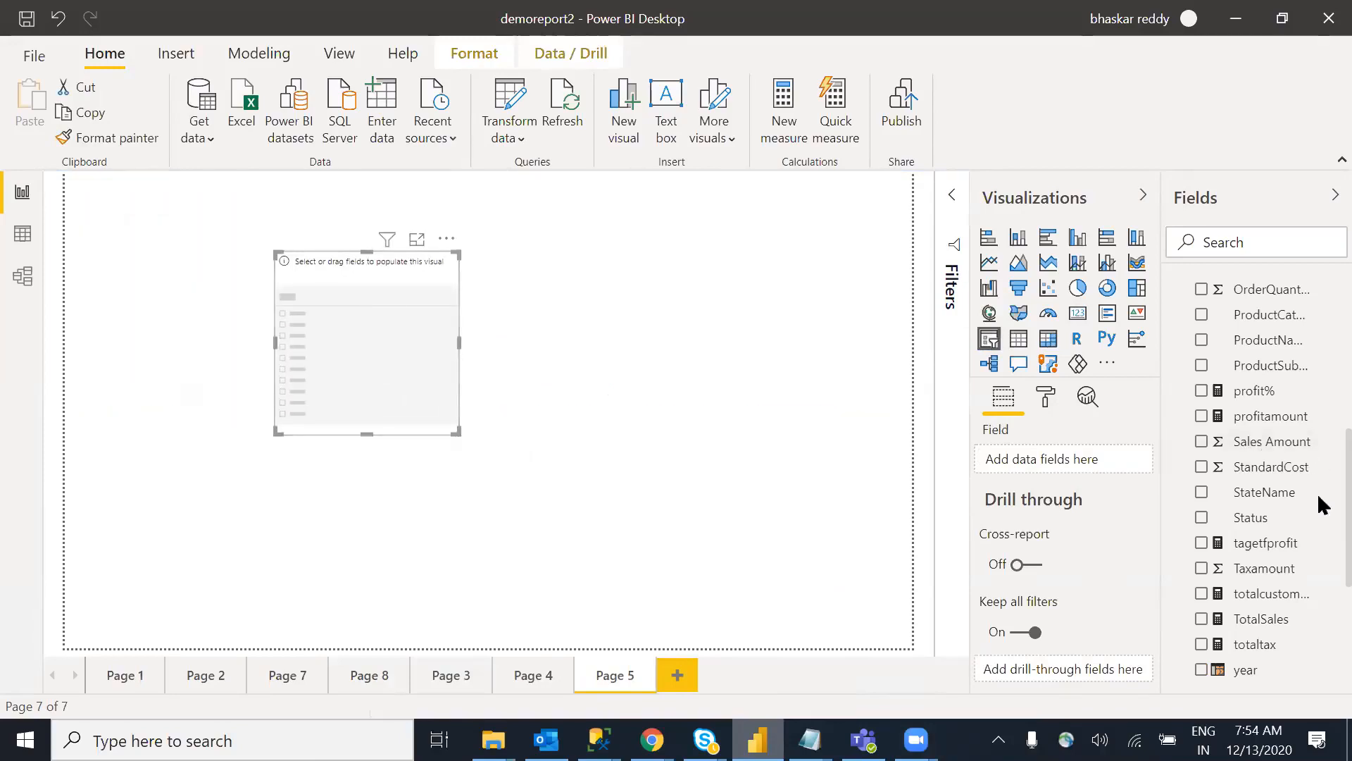
scroll(1316, 492, "up", 5)
scroll(1317, 382, "up", 3)
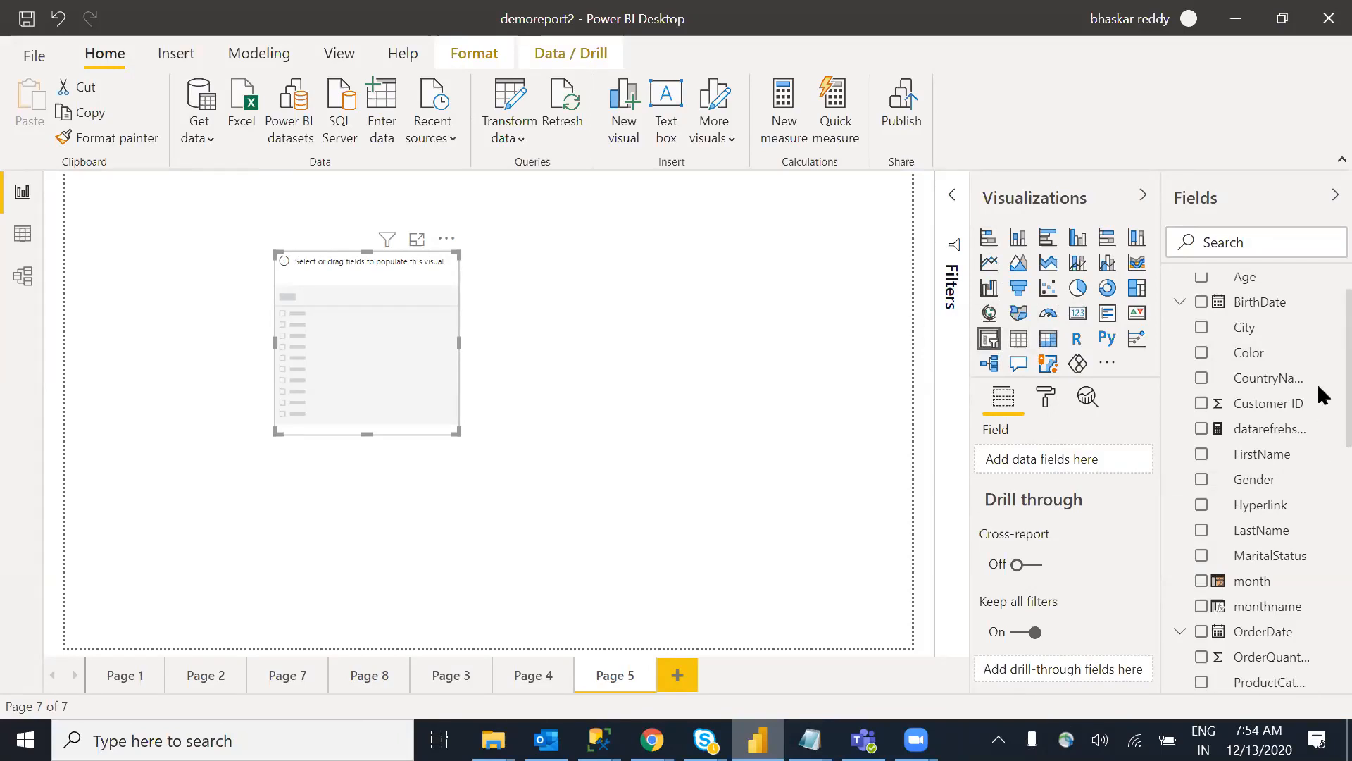
scroll(1319, 390, "up", 1)
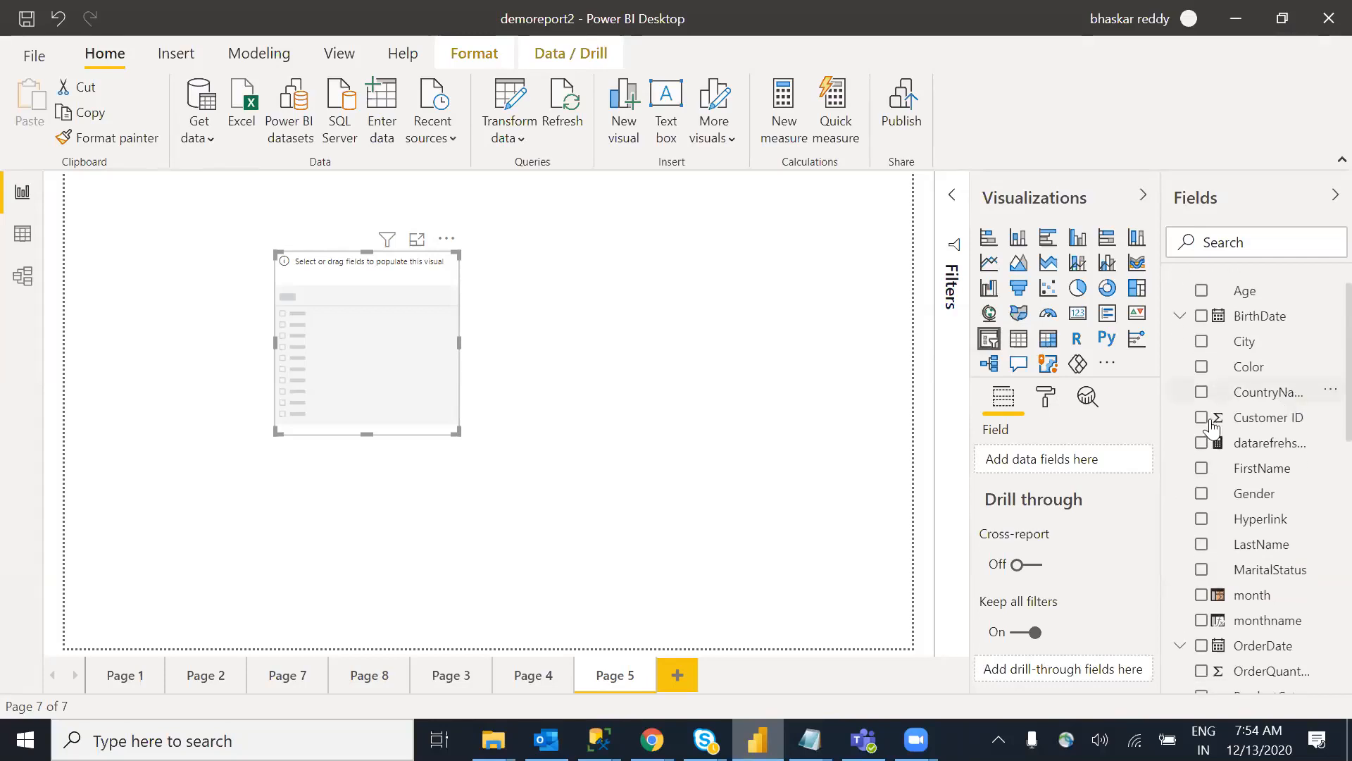
left_click_drag(1111, 459, 1078, 462)
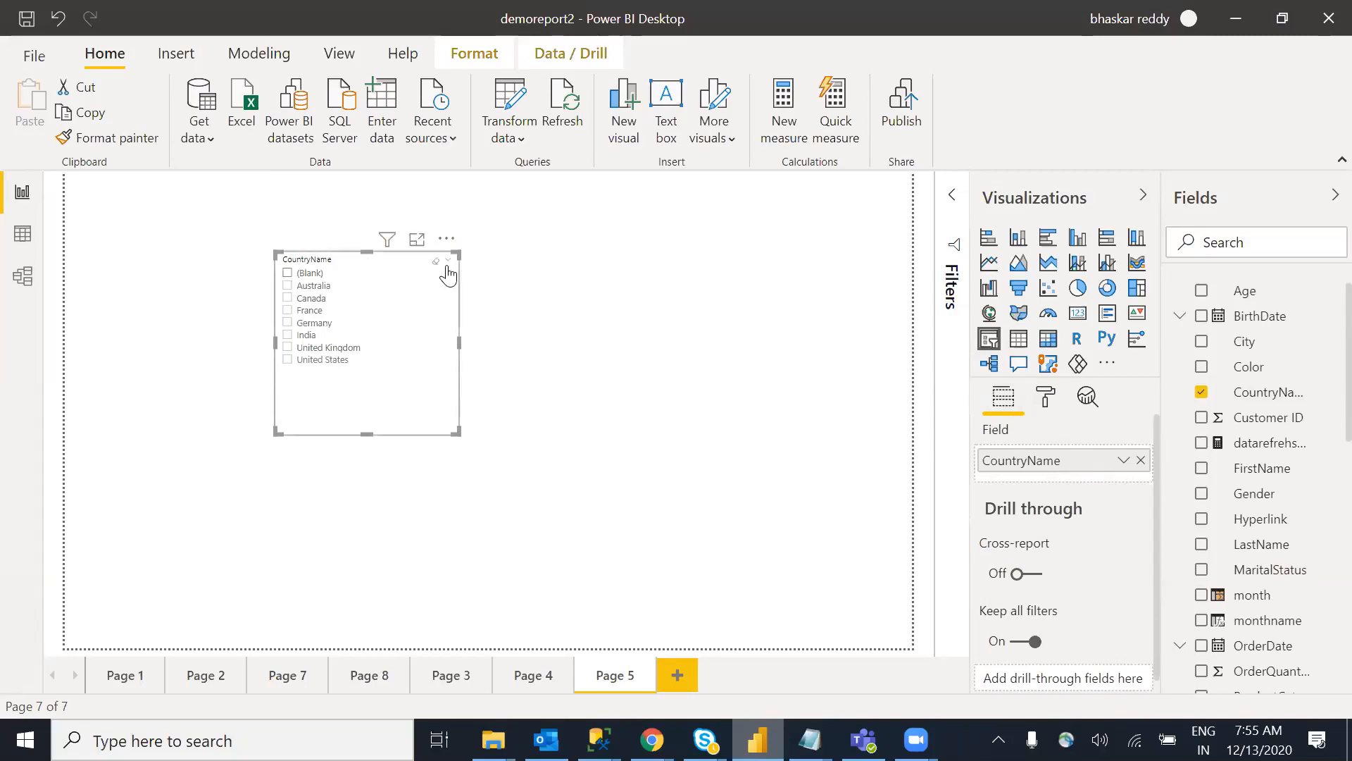
Step: View the List and Dropdown display options of the CountryName slicer, keep it as a list, and deselect it
left_click(448, 265)
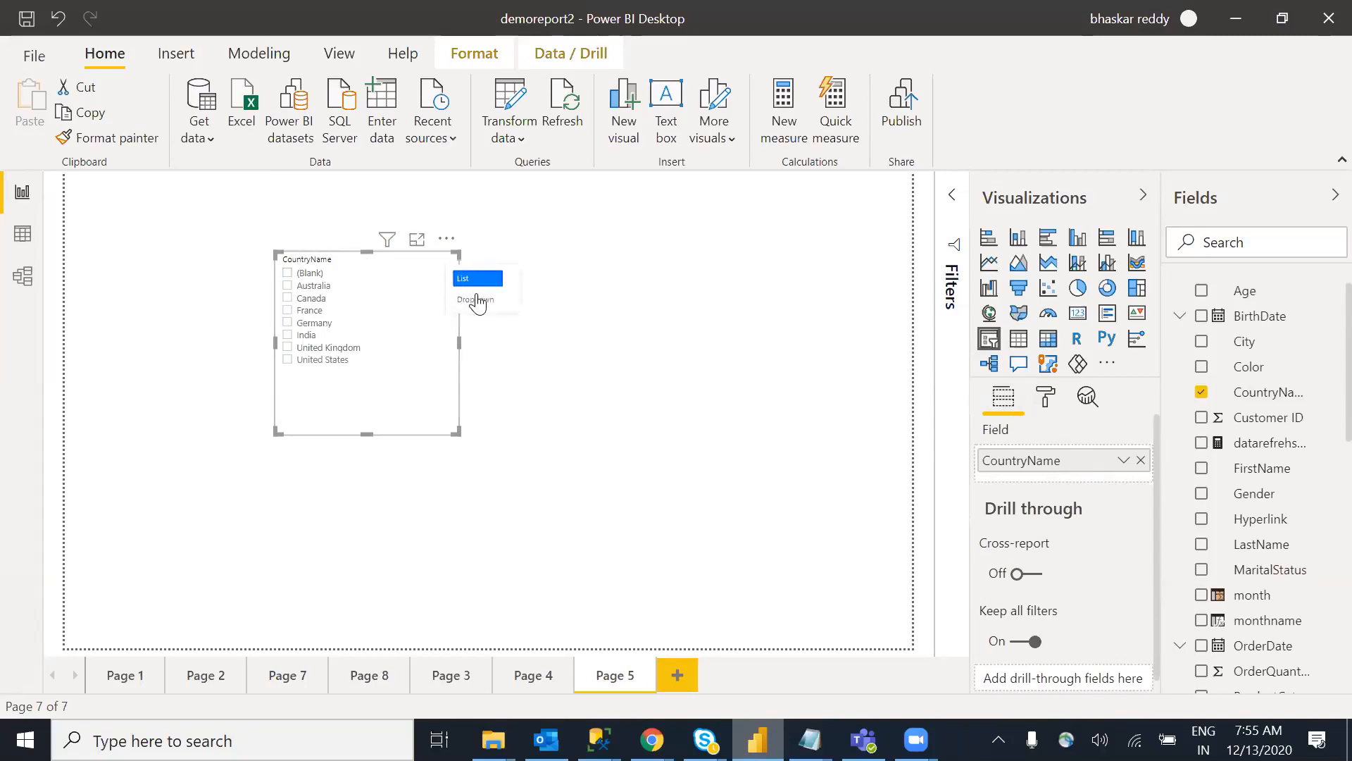
left_click(585, 418)
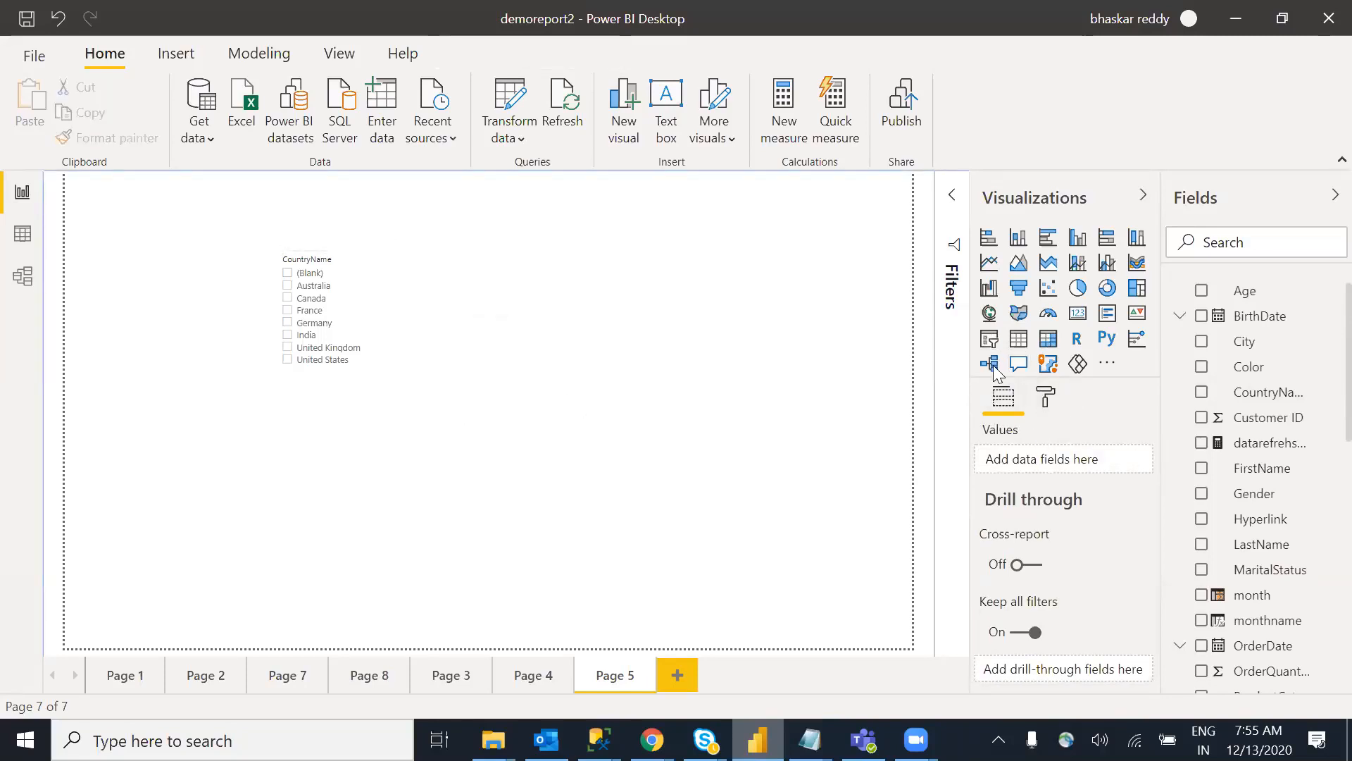
Step: Select United States in the CountryName slicer and set the slicer's orientation to Horizontal
left_click(422, 362)
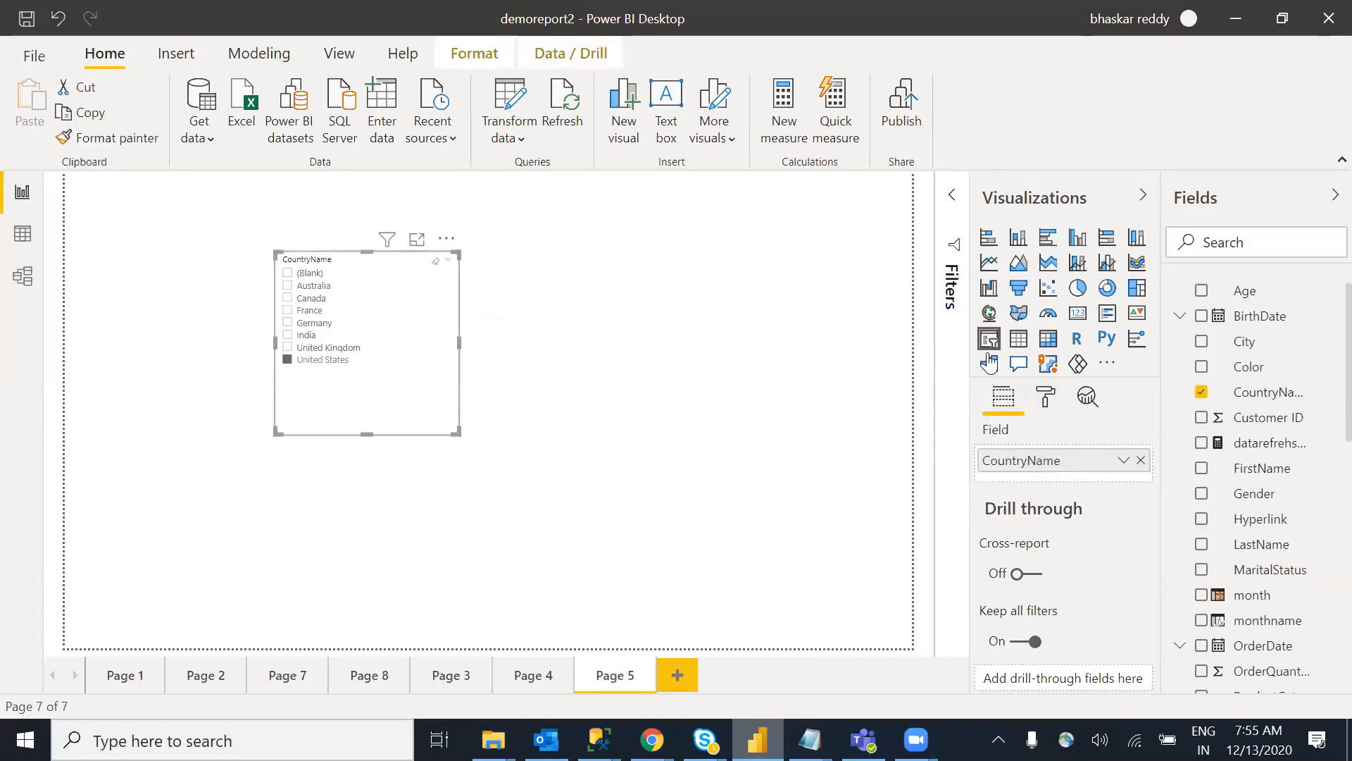
left_click(1048, 398)
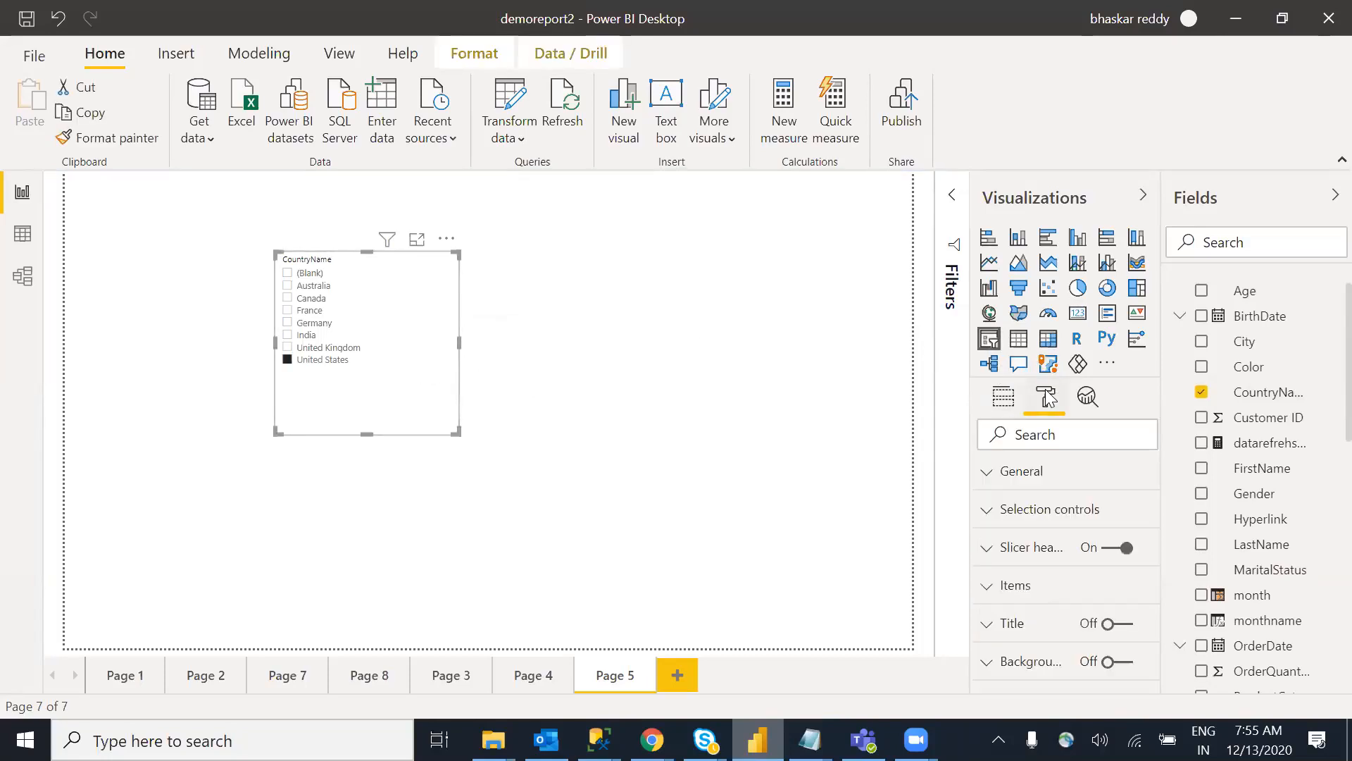
left_click(993, 471)
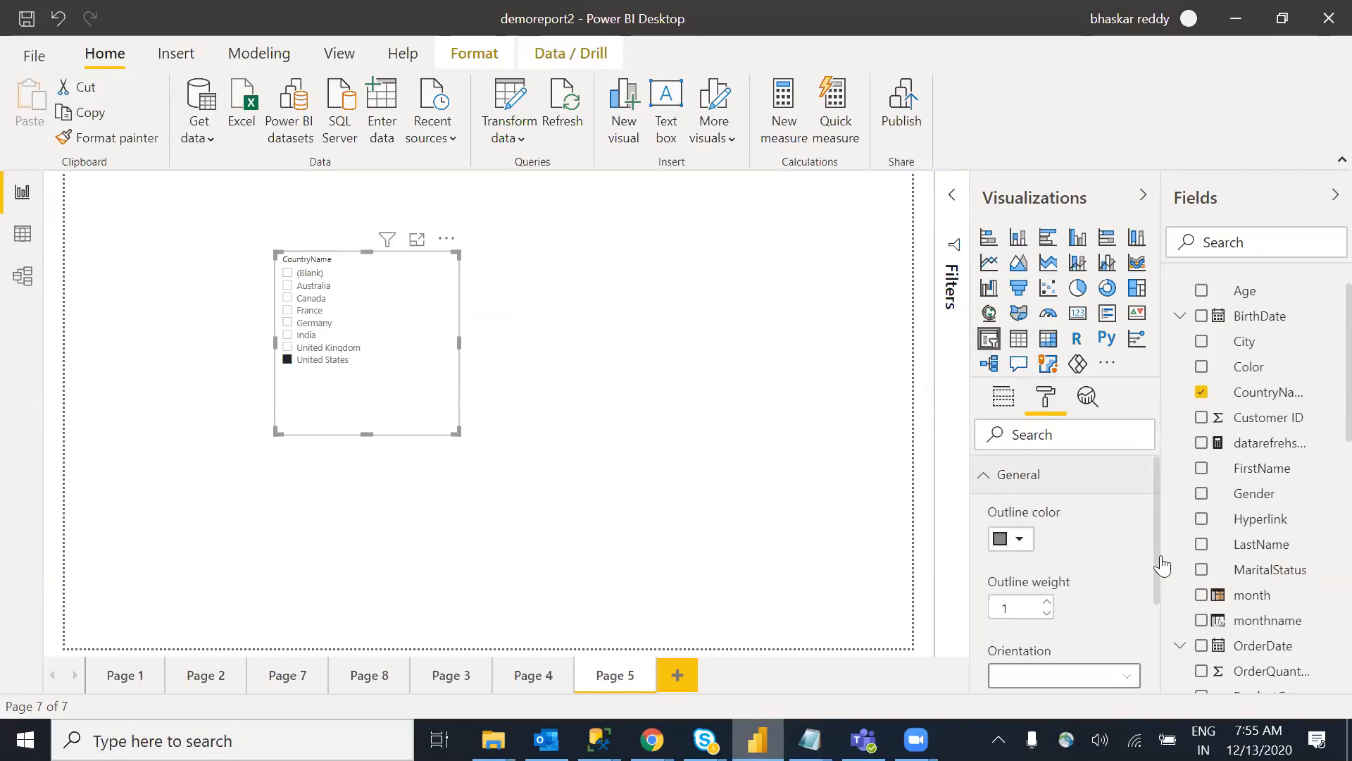
left_click_drag(1159, 486, 1155, 517)
left_click(1127, 509)
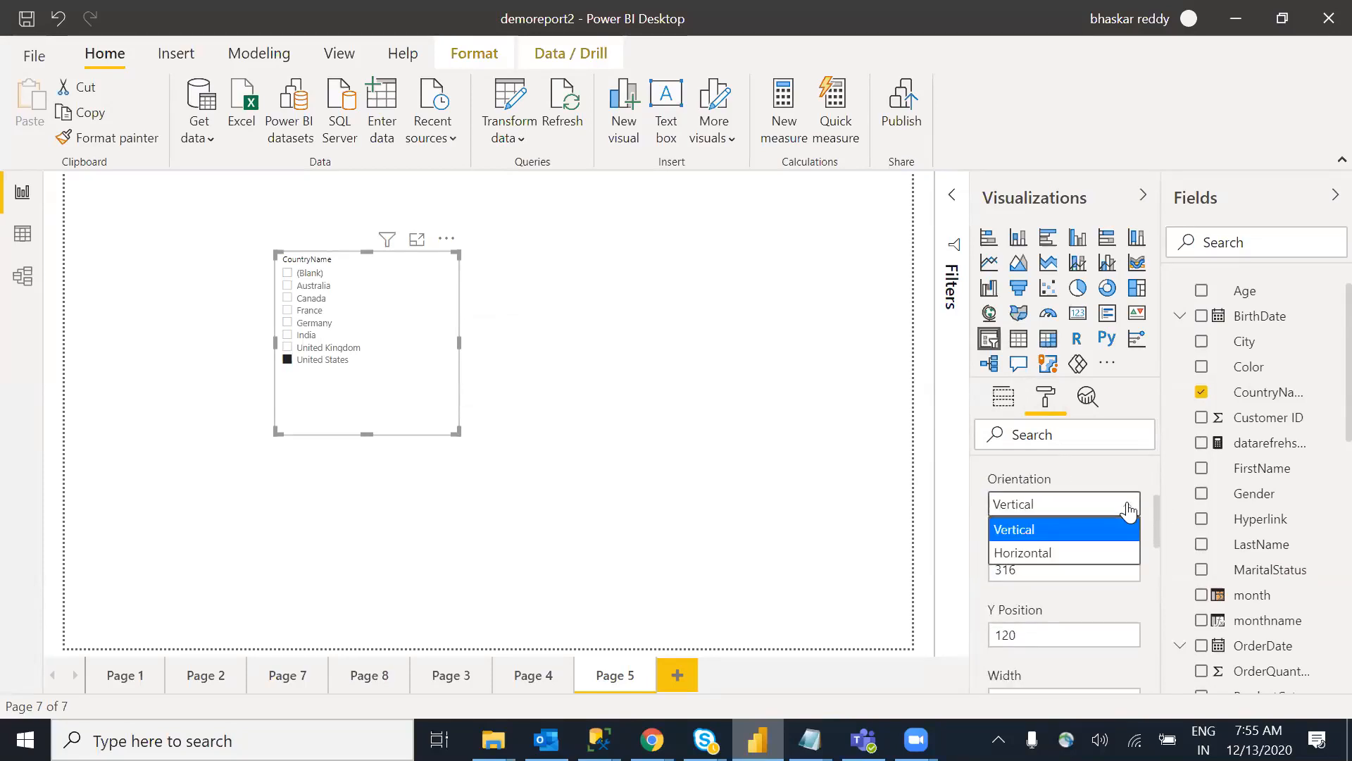
left_click(1040, 555)
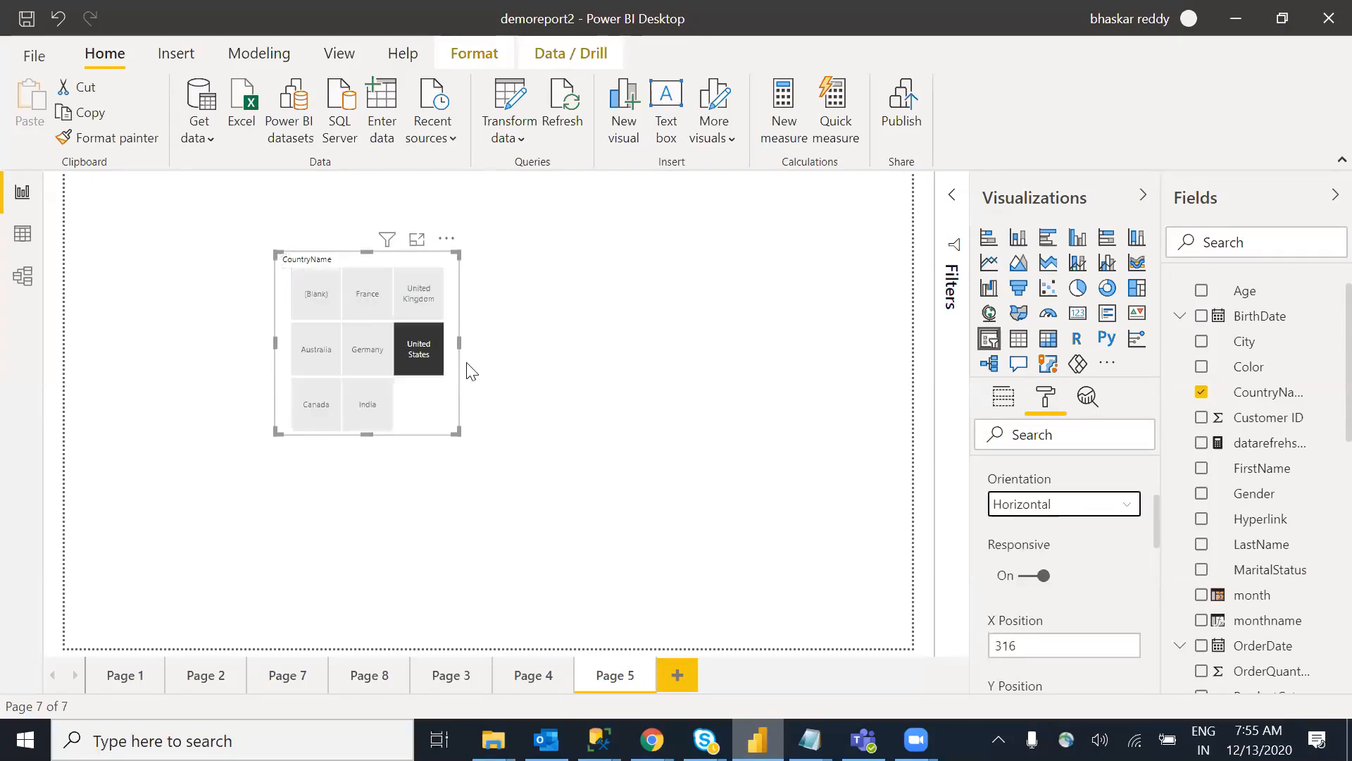
Step: Widen the CountryName slicer across the page, choose France in it, and move it closer to the page's upper-left corner
left_click_drag(459, 345, 809, 302)
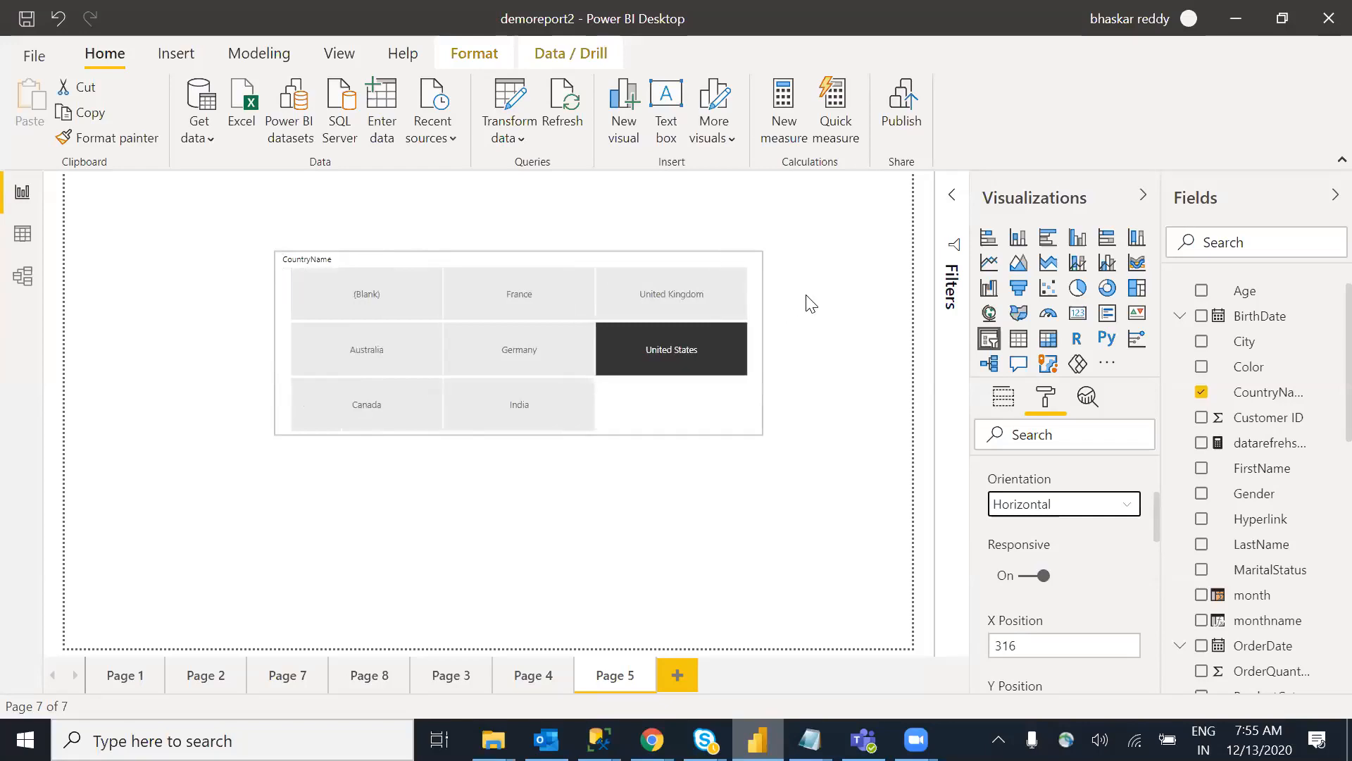
left_click(528, 292)
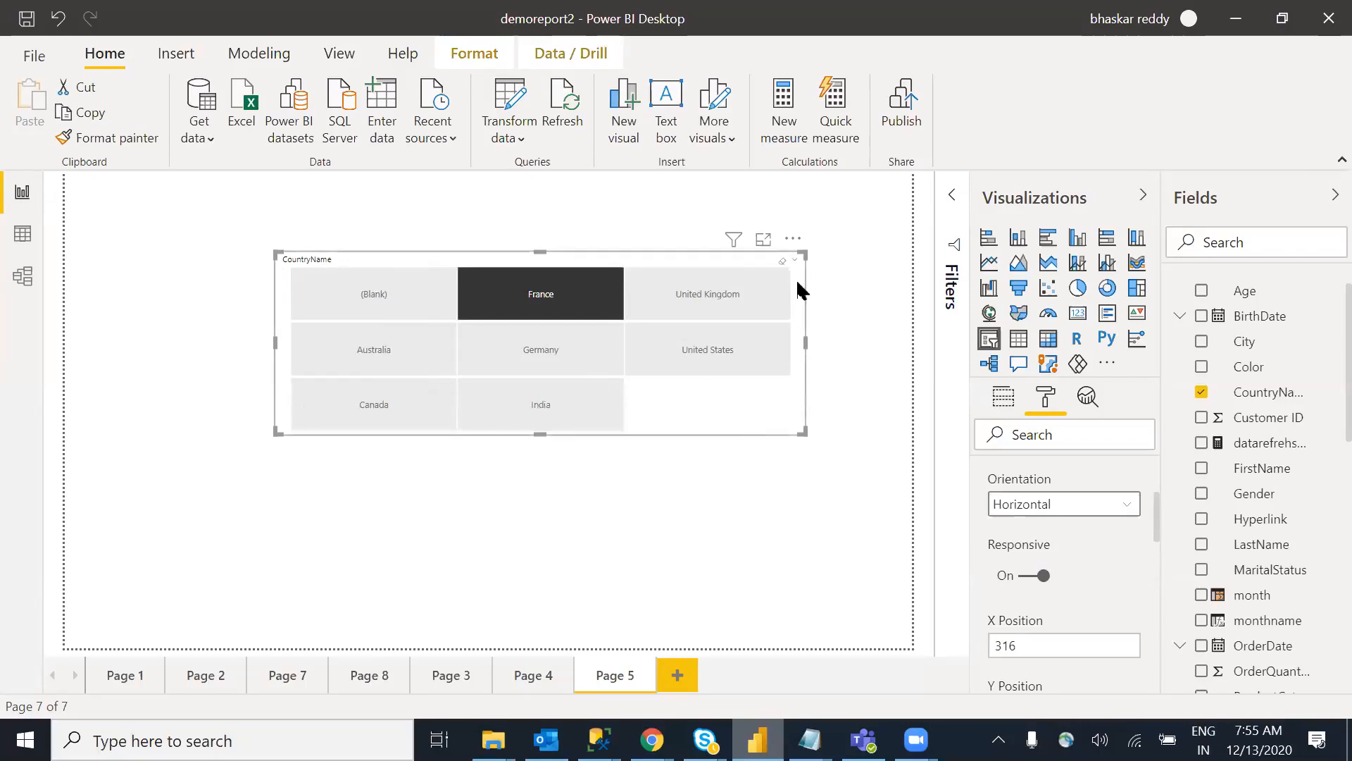
left_click_drag(794, 242, 752, 190)
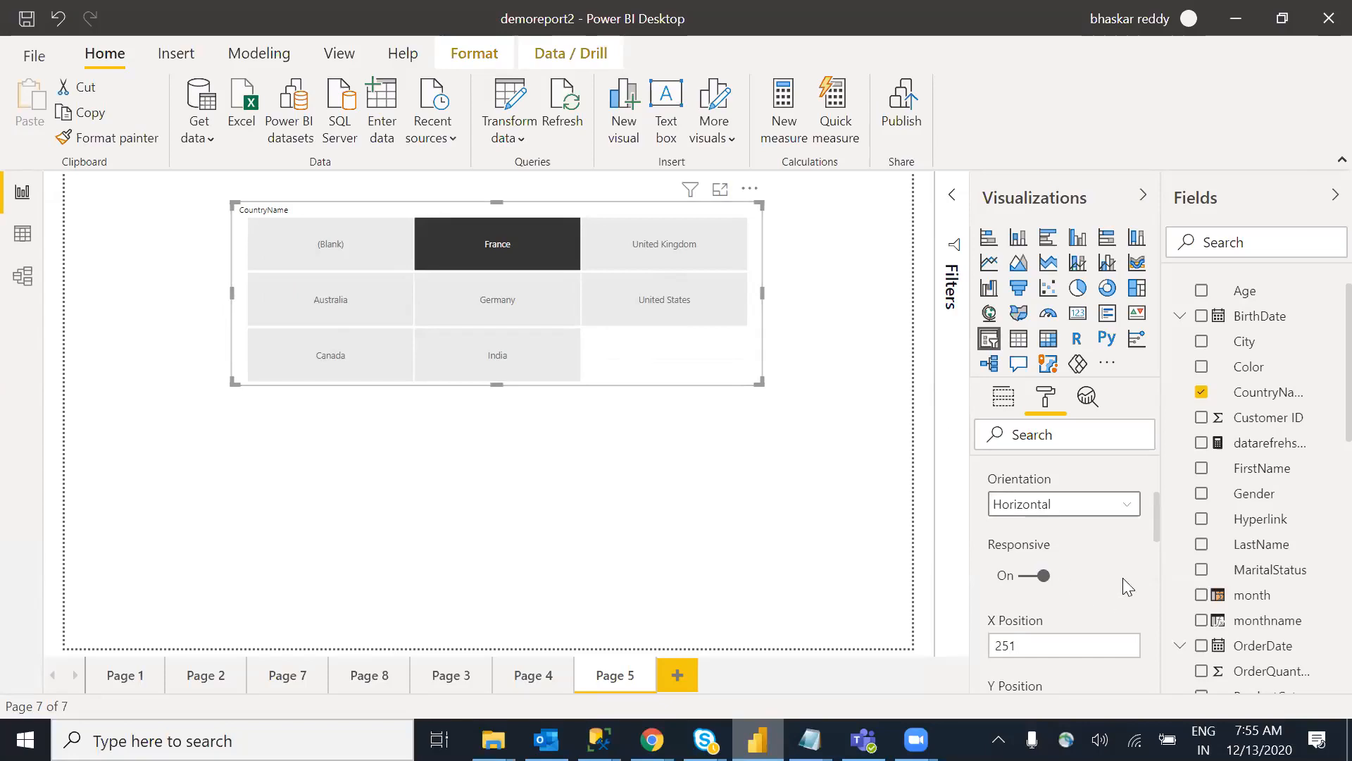
Step: Set the CountryName slicer's orientation to Vertical, choose Canada in it, and deselect the visual
scroll(1160, 519, "up", 1)
left_click(1130, 555)
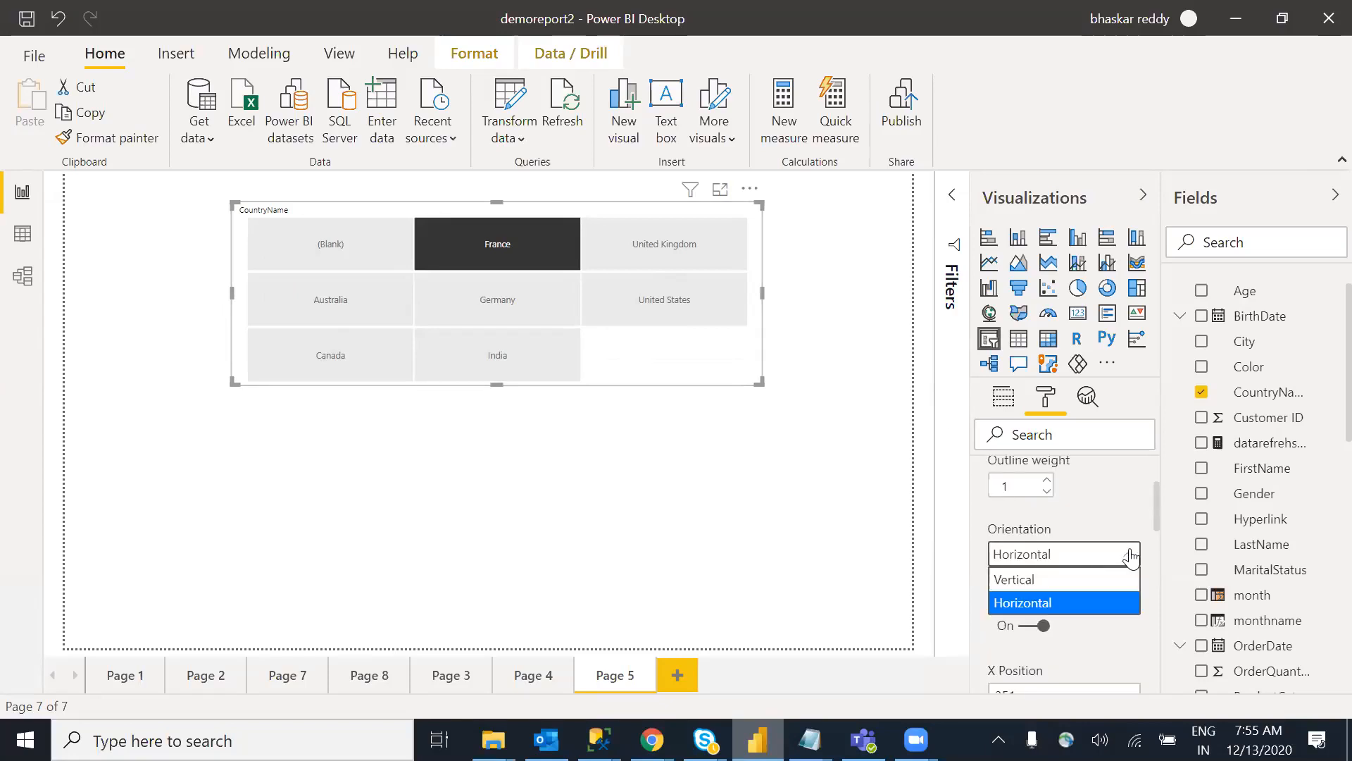
left_click(1025, 586)
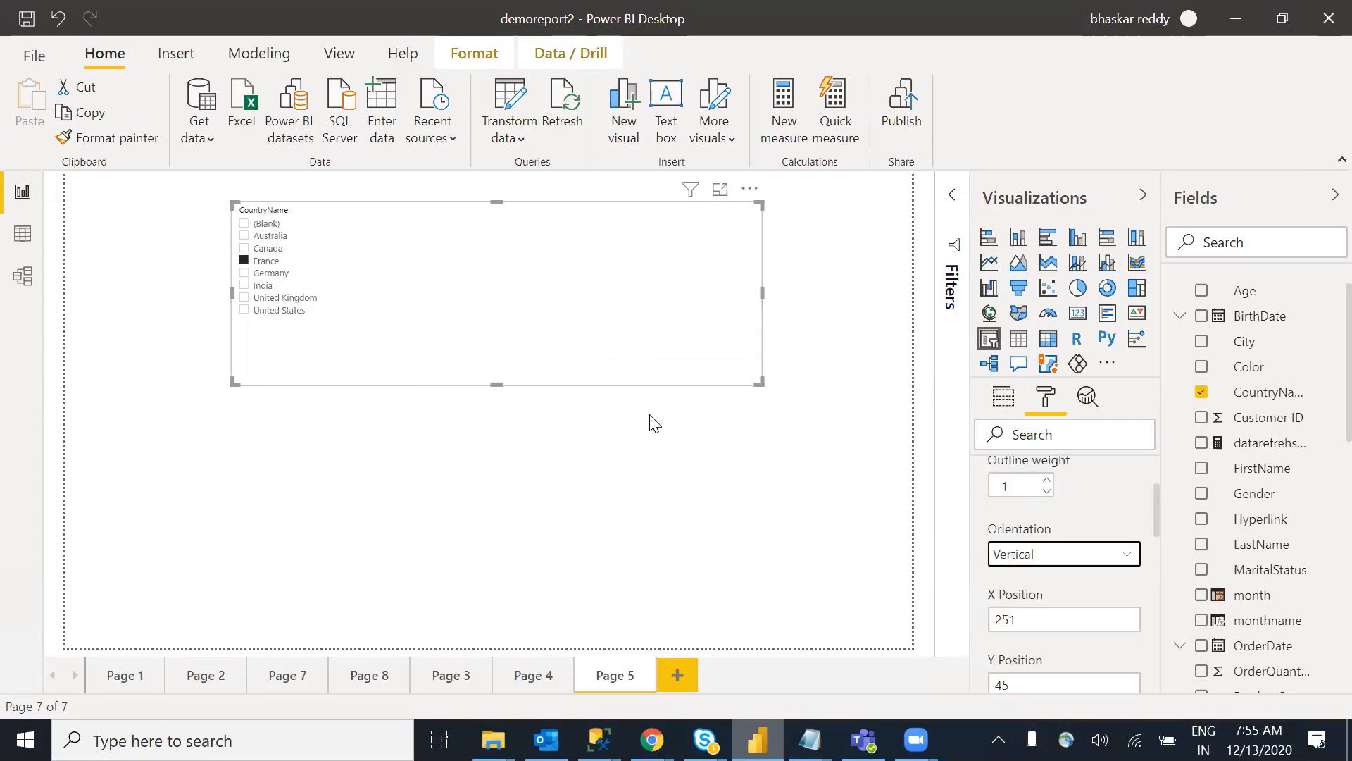
left_click(257, 251)
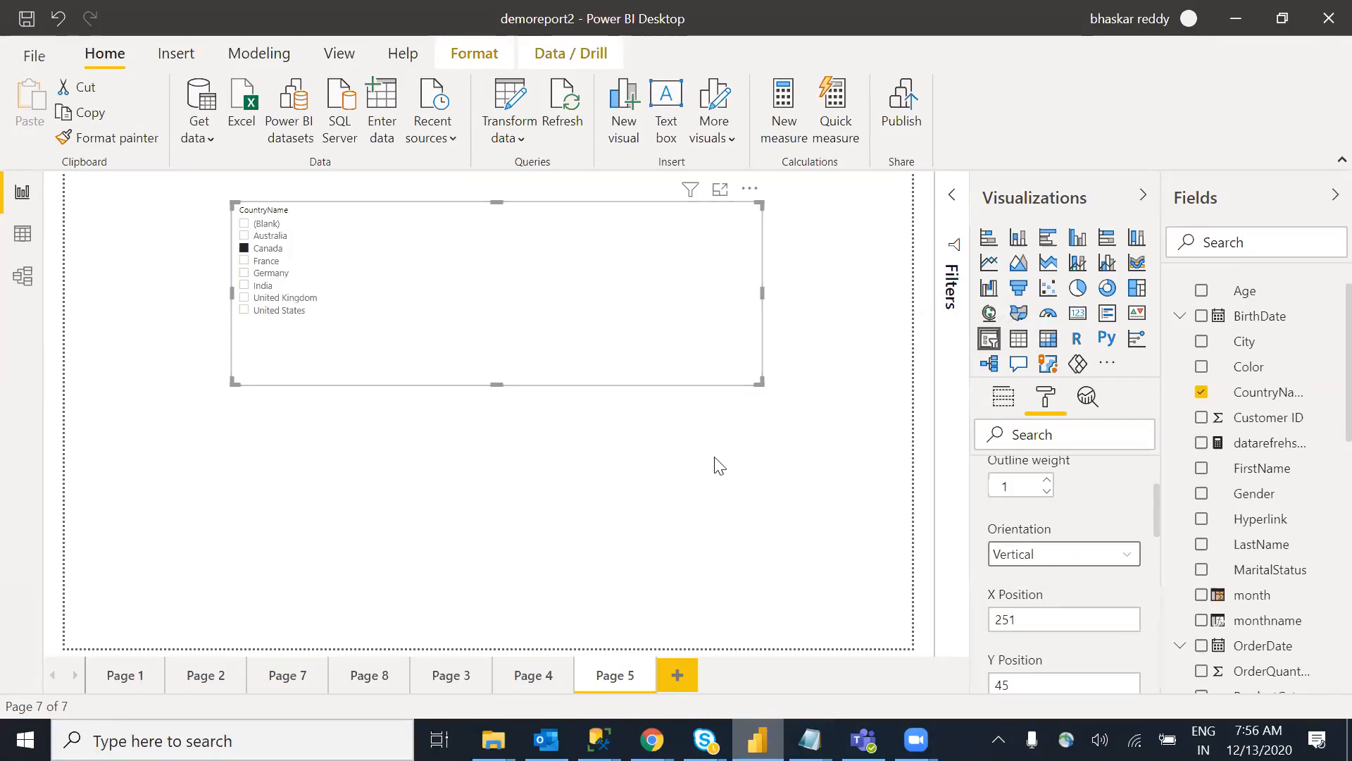
left_click(698, 539)
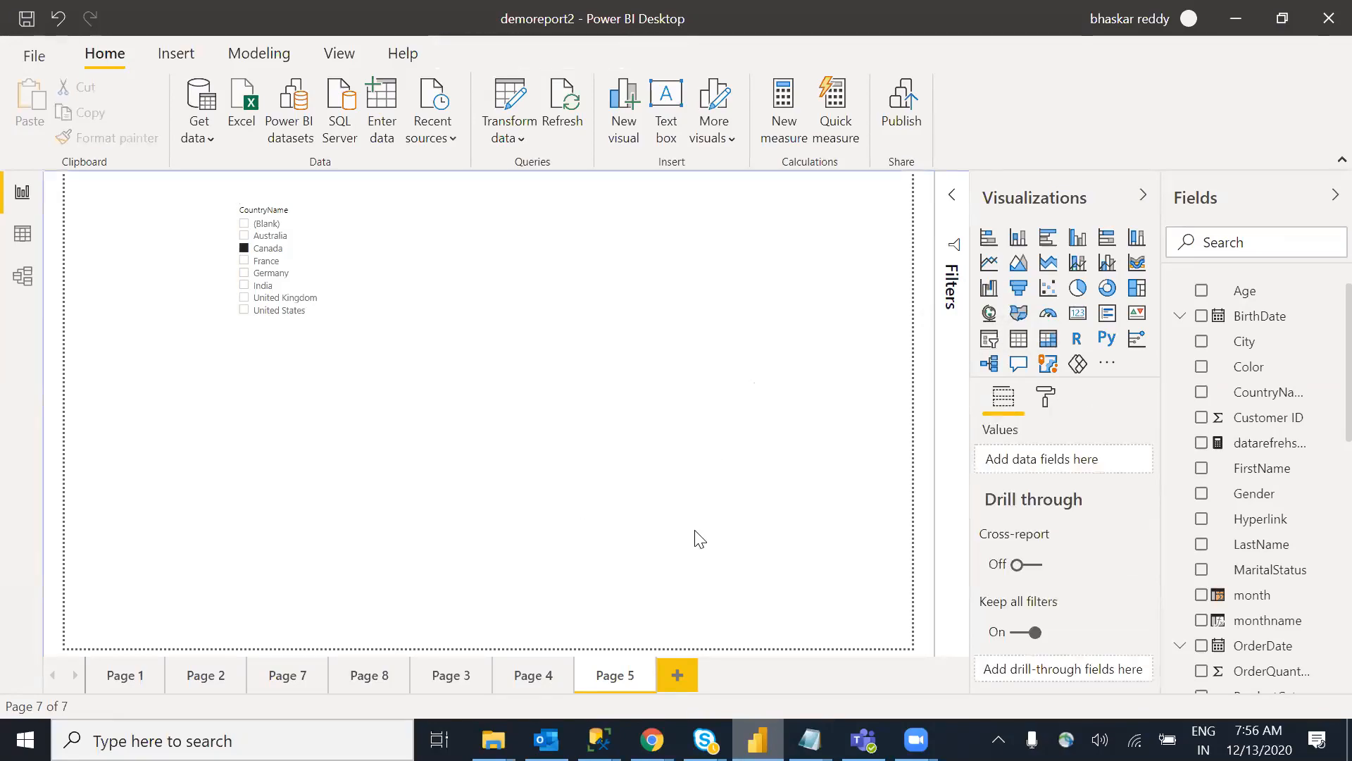
Step: Review the fields available for the Page 4 line chart, and examine the Data table's columns across to year, monthname and month
left_click(518, 673)
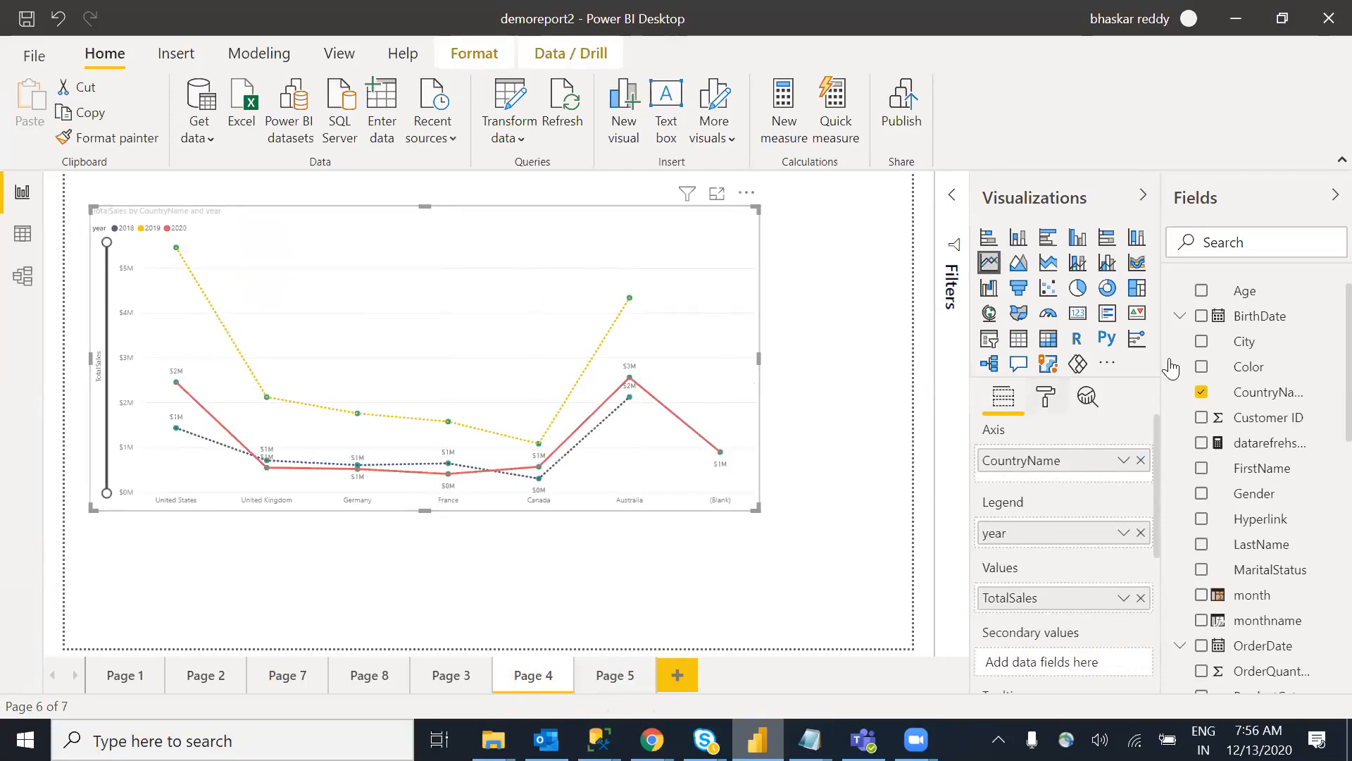
scroll(1317, 384, "up", 1)
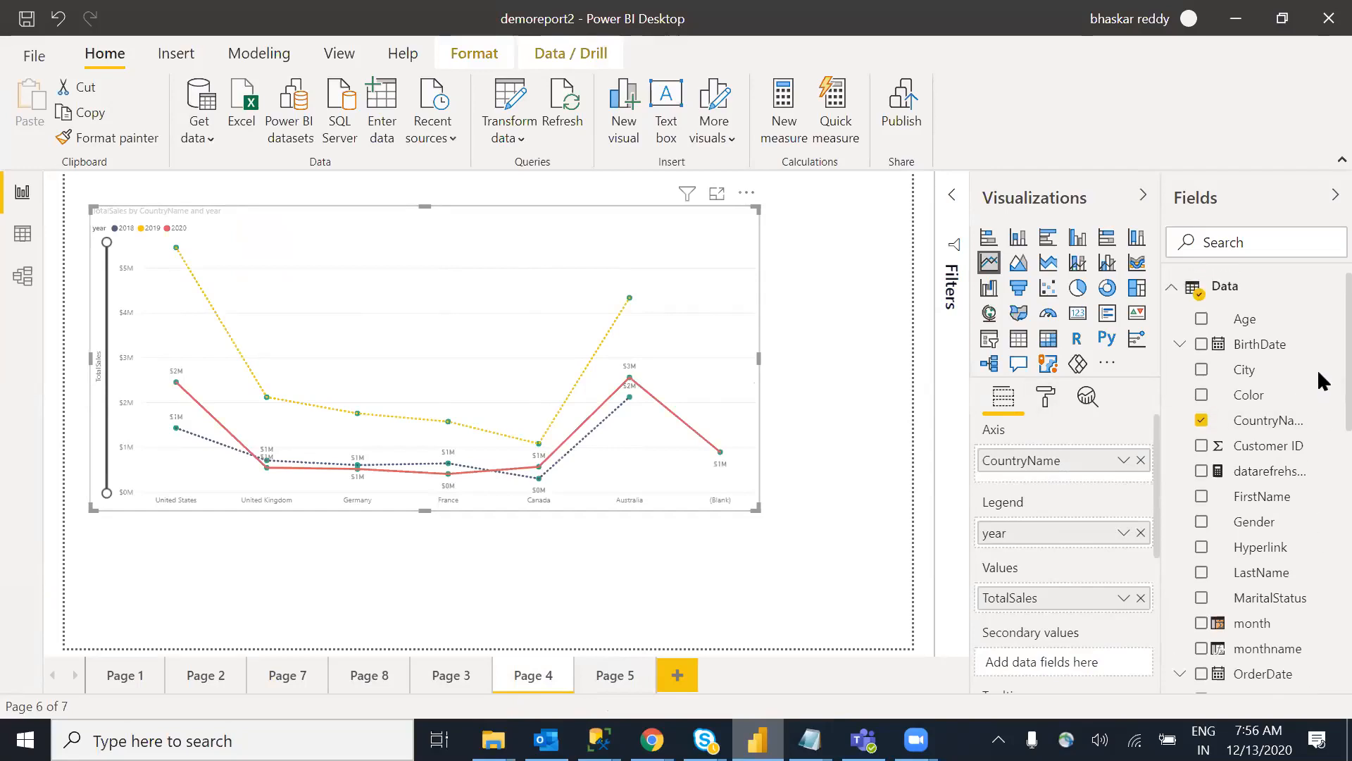
scroll(1319, 365, "down", 10)
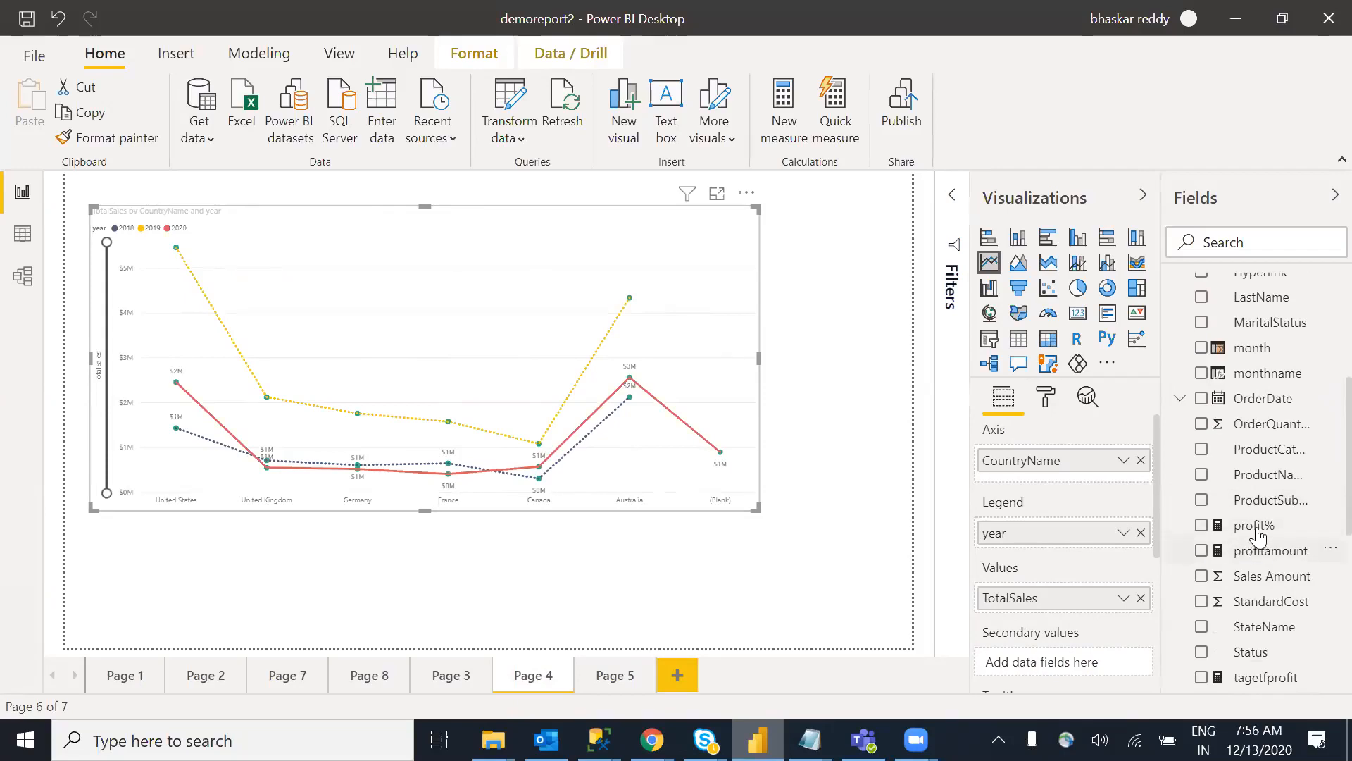
left_click(23, 234)
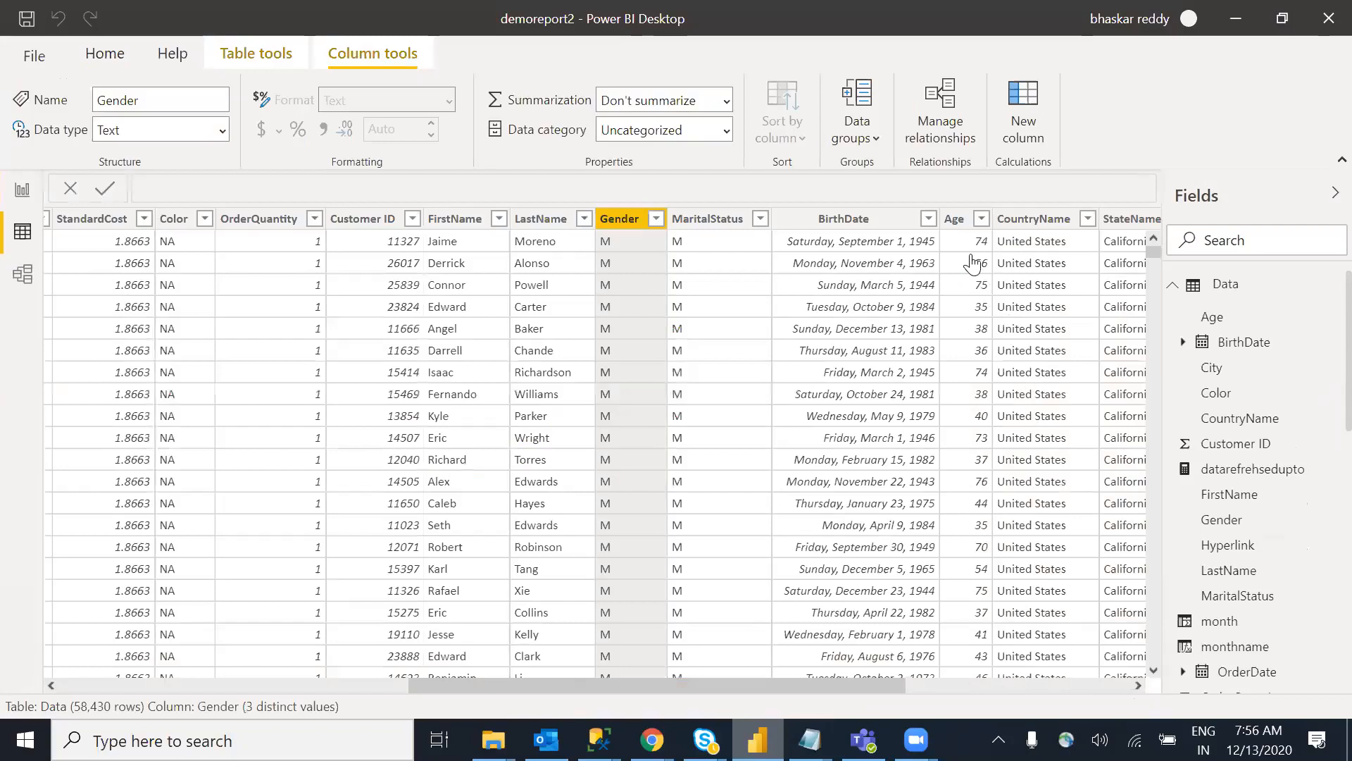
left_click_drag(790, 685, 802, 685)
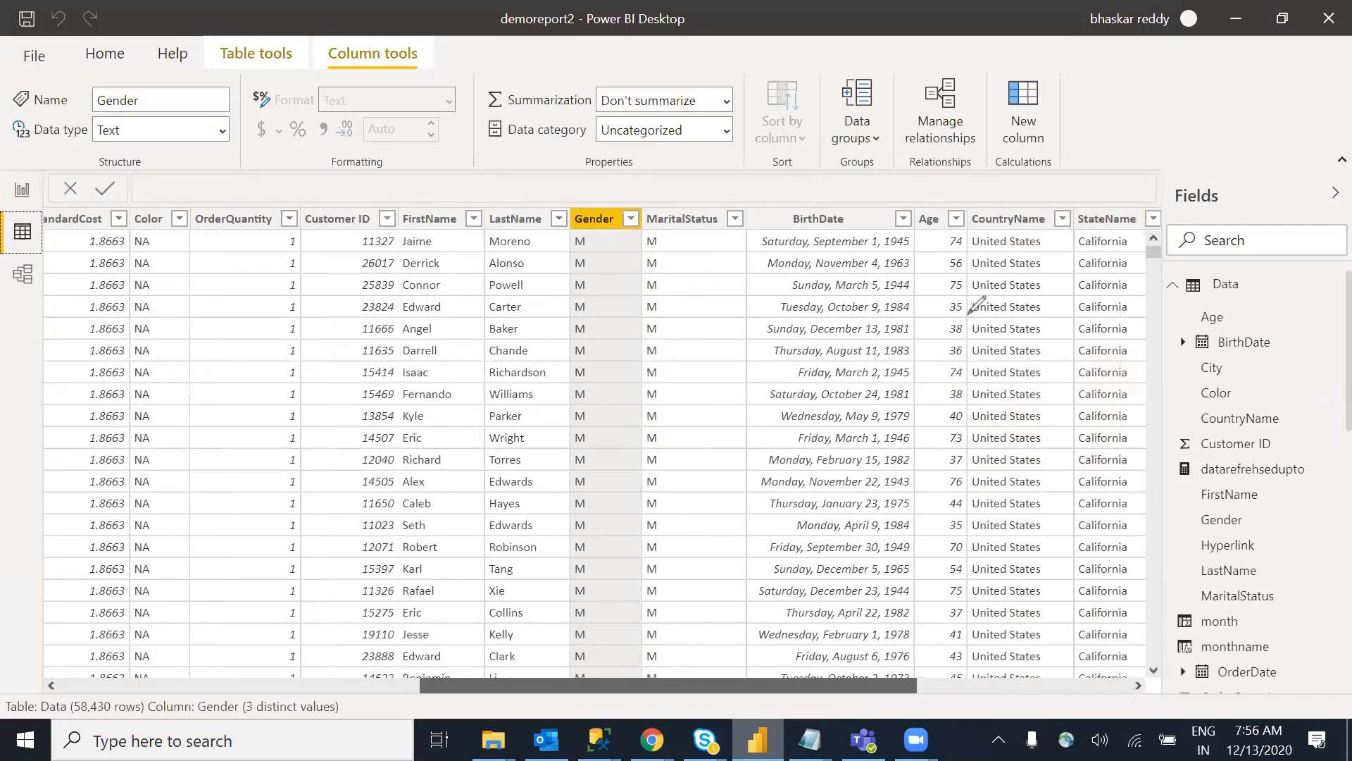
scroll(1153, 372, "right", 3)
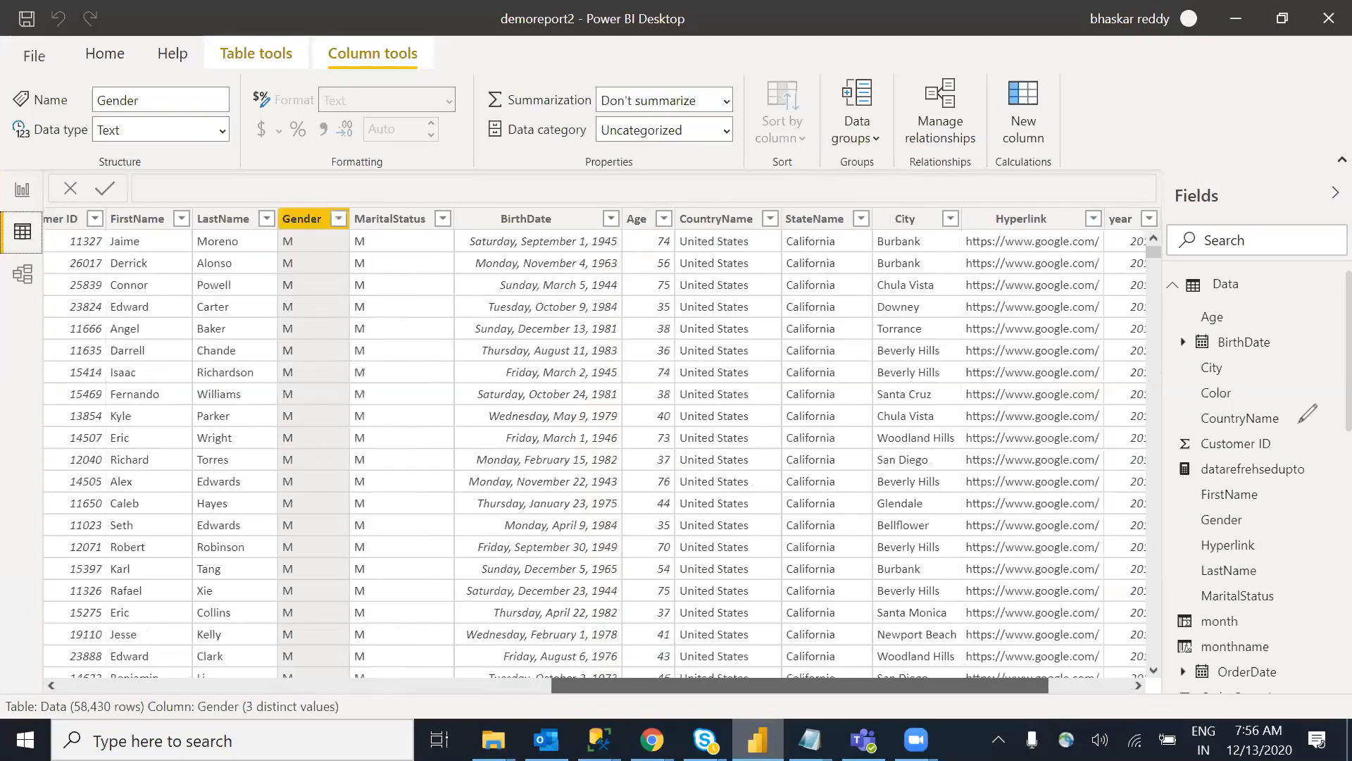
left_click_drag(1172, 422, 1226, 500)
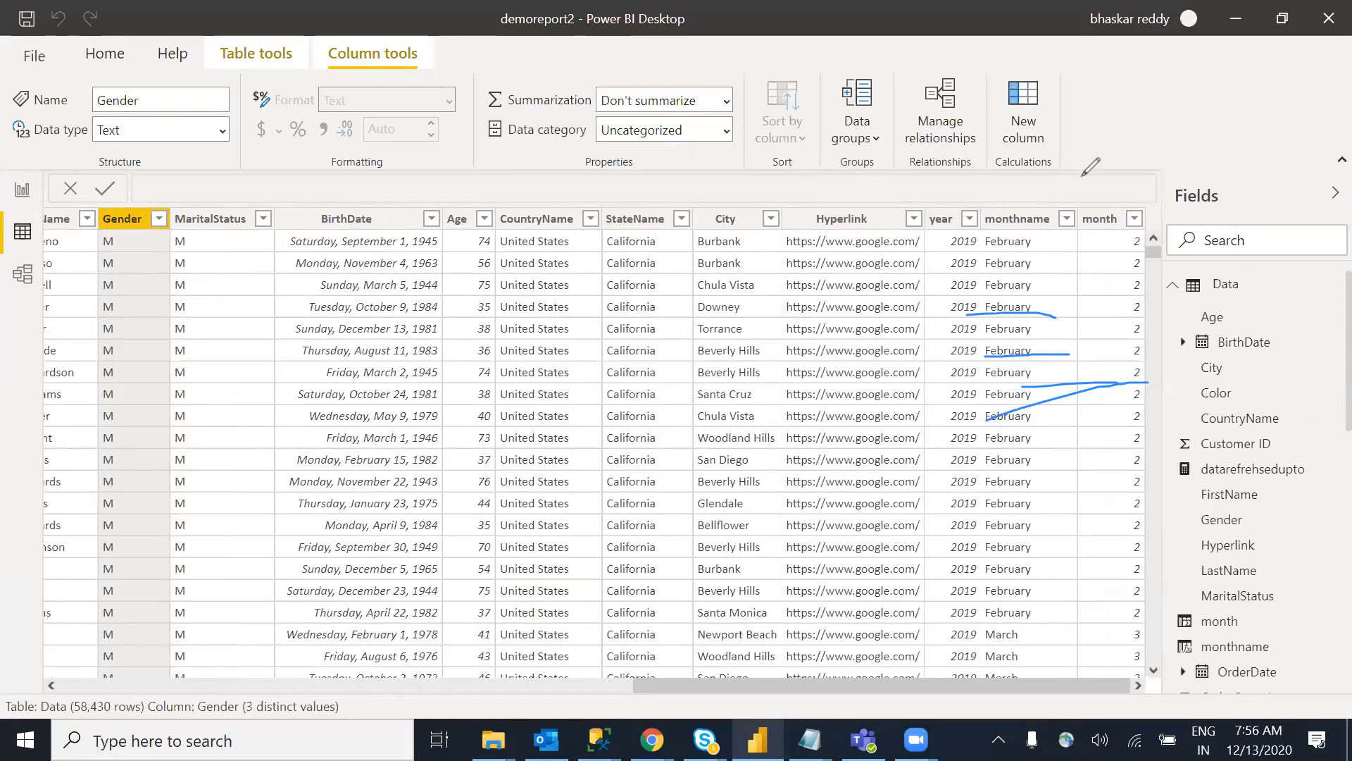
left_click_drag(1108, 167, 761, 428)
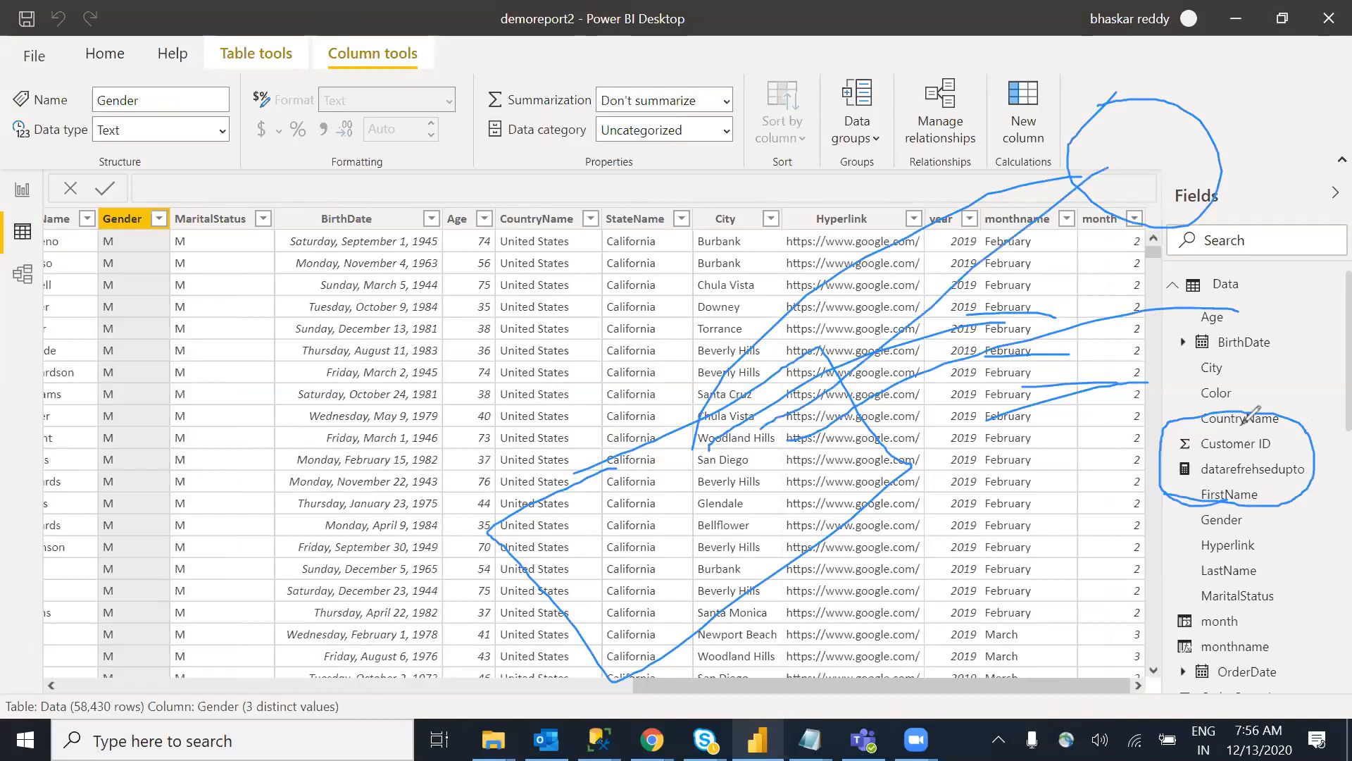
left_click_drag(555, 555, 566, 547)
mouse_move(1162, 458)
left_mouse_down()
mouse_move(1095, 493)
mouse_move(1200, 525)
left_mouse_up()
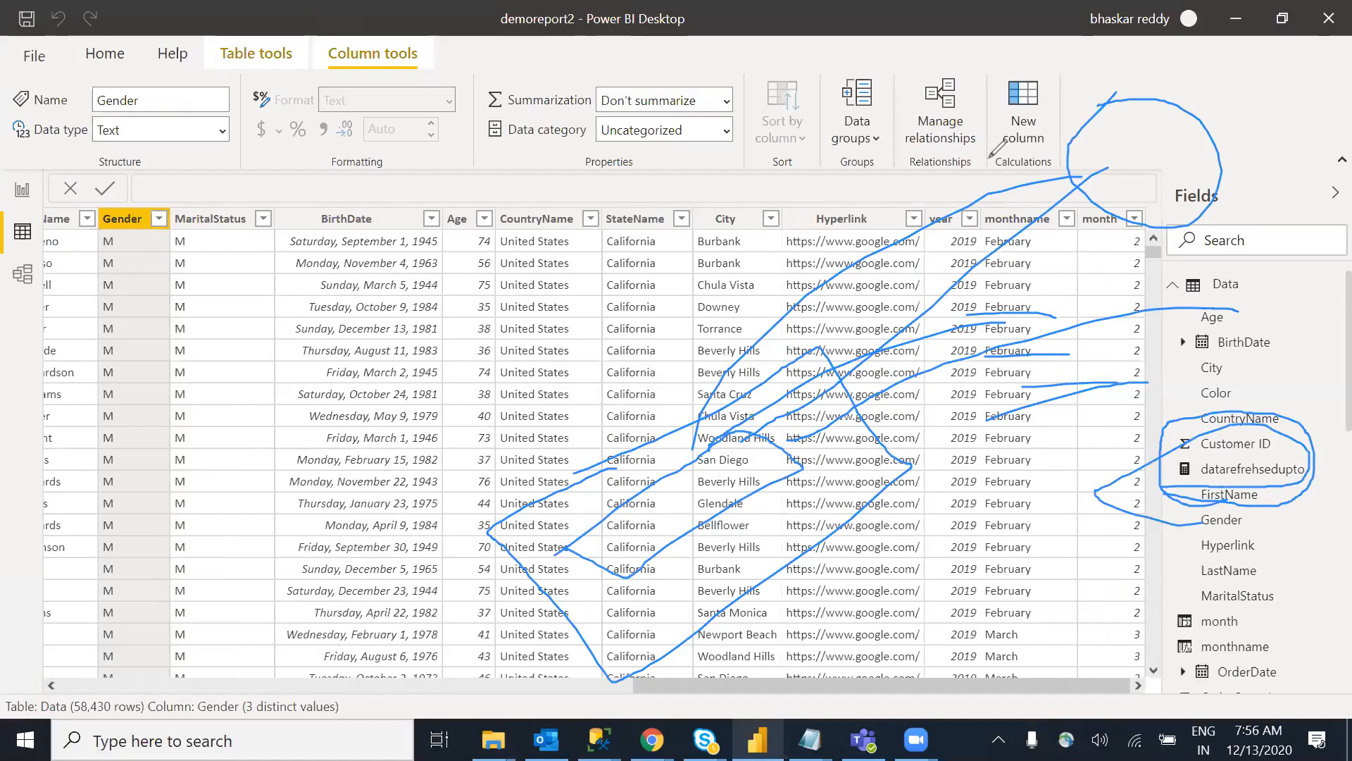
left_click(1105, 689)
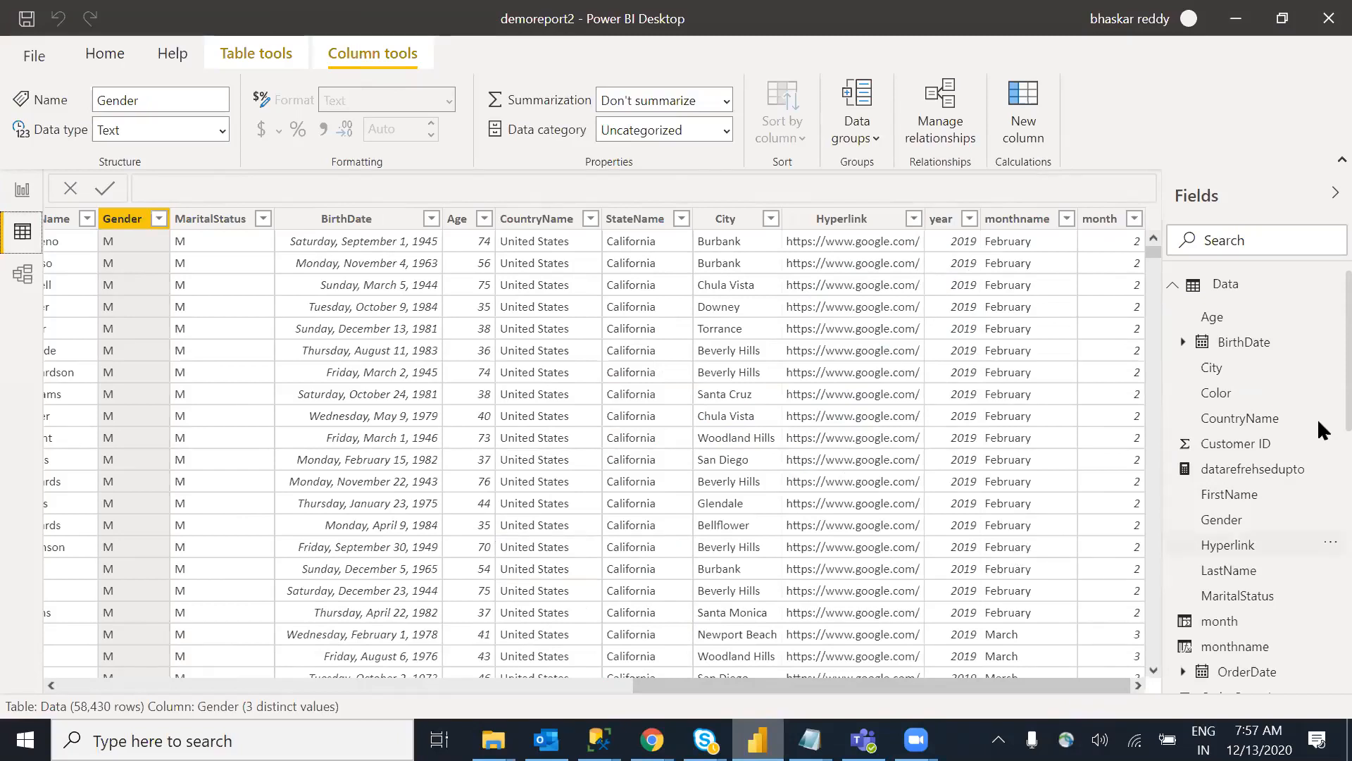
scroll(1317, 381, "down", 4)
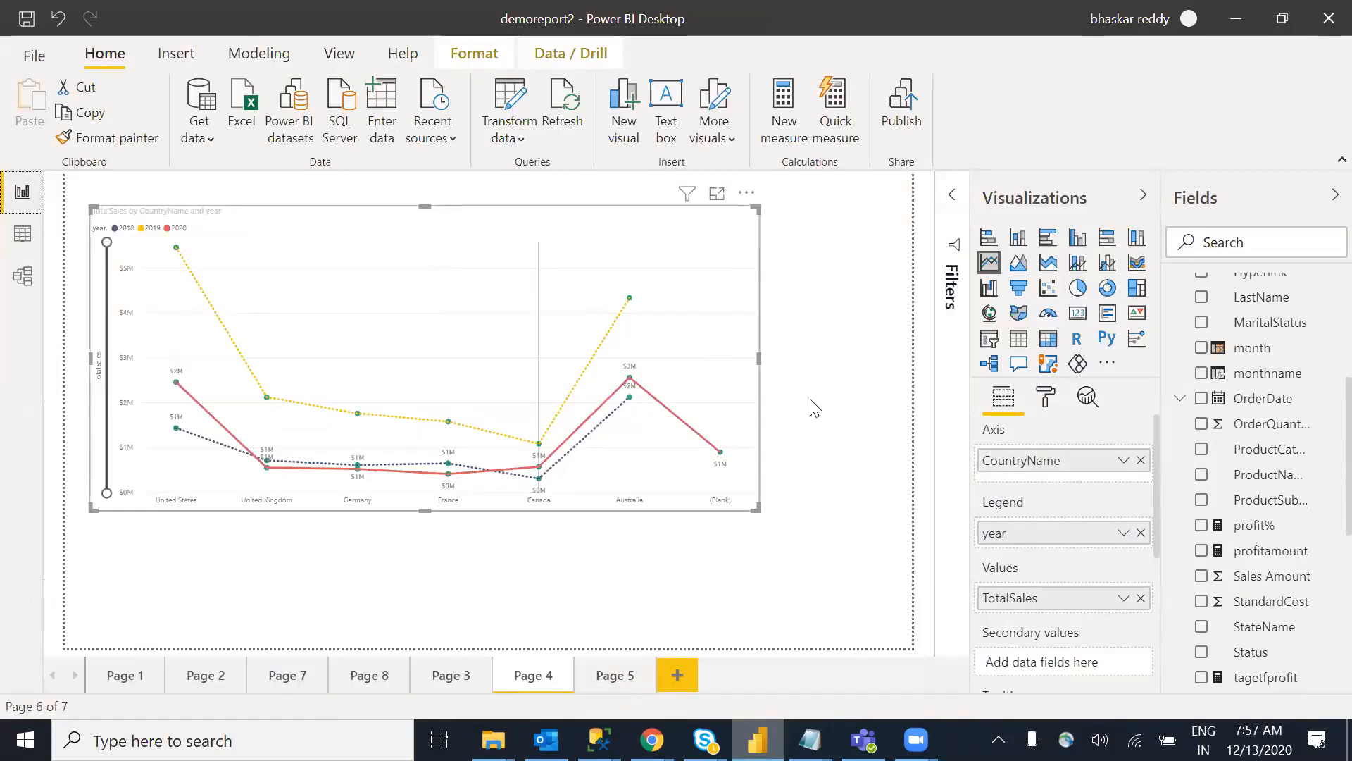
Step: Add a card visual showing the profit% measure to Page 5 and place it below the CountryName slicer
left_click(615, 676)
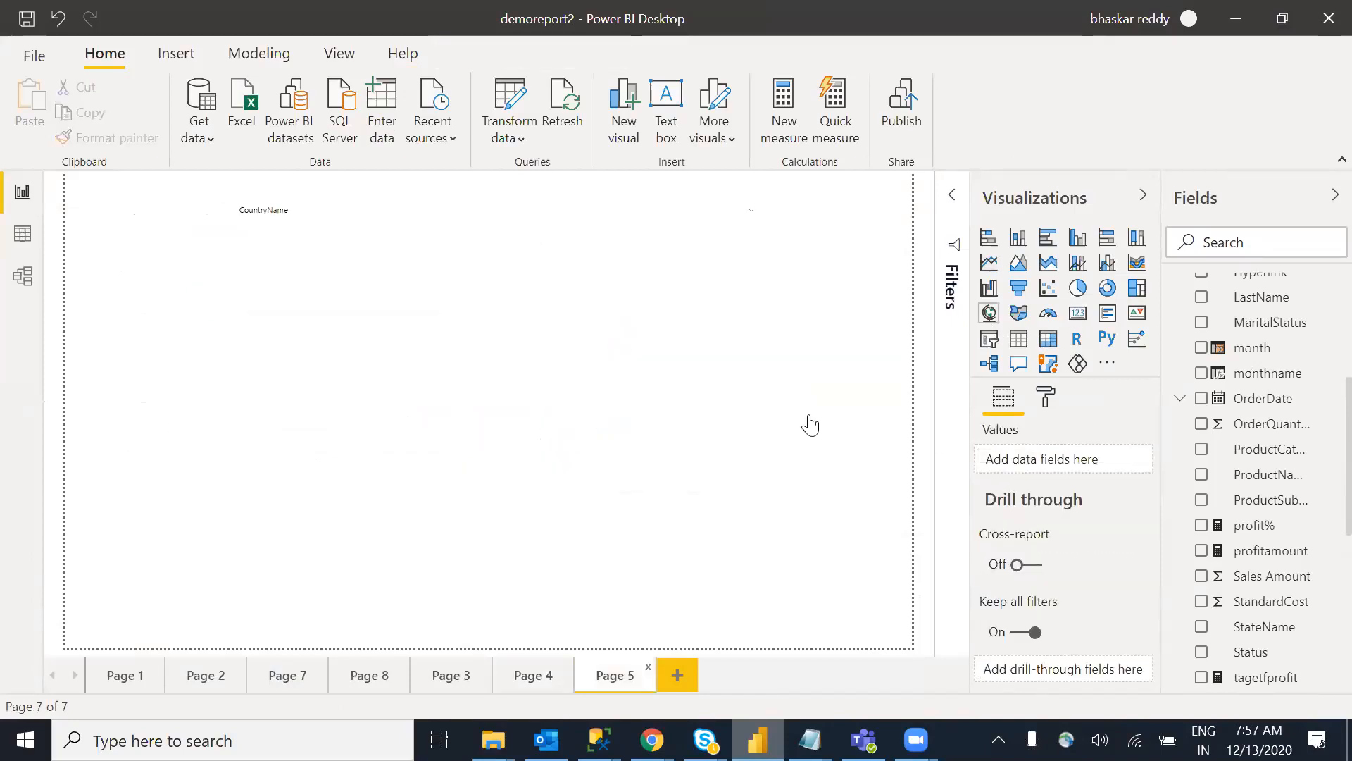
left_click(1077, 314)
left_click_drag(345, 491, 627, 413)
left_click_drag(848, 500, 633, 477)
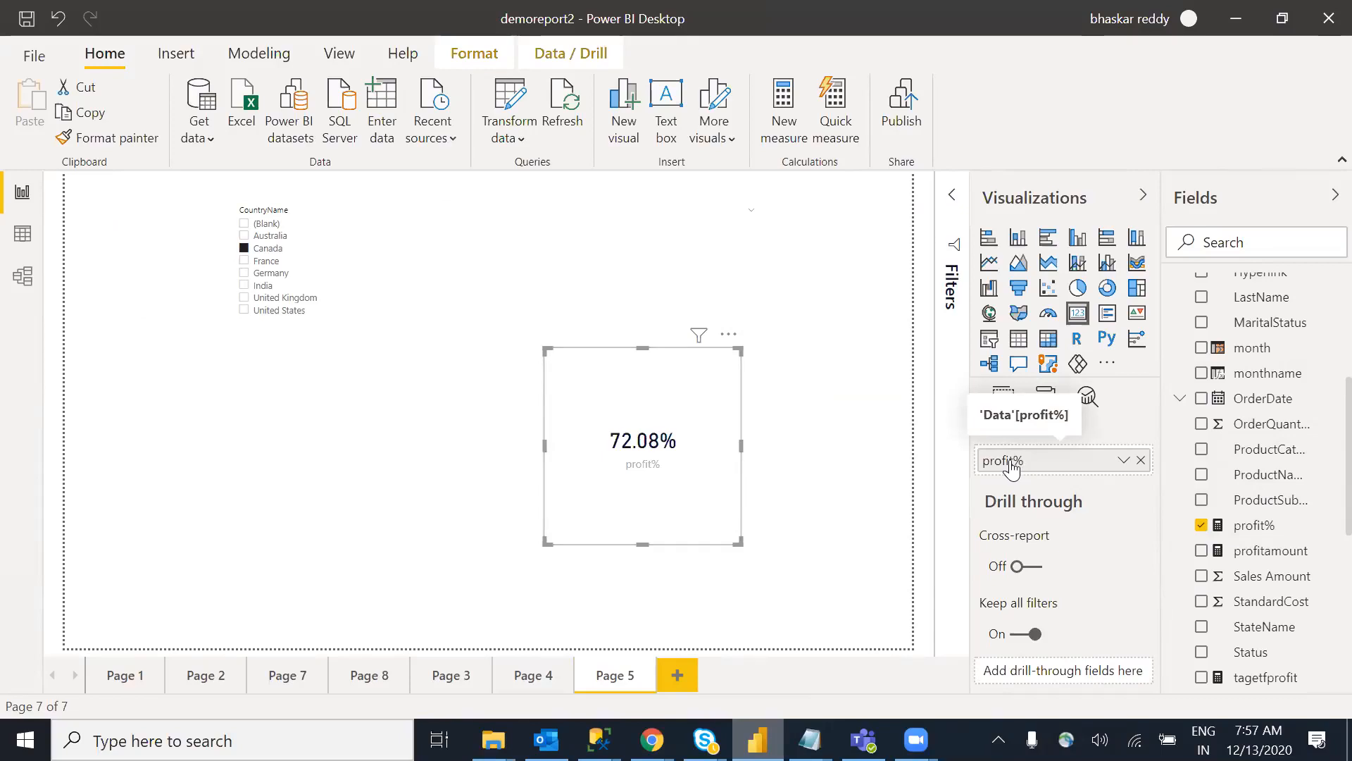
Step: Review the definitions of the profit%, monthname and month fields in the Data table, comparing them with plain columns such as ProductCategoryName
left_click(789, 470)
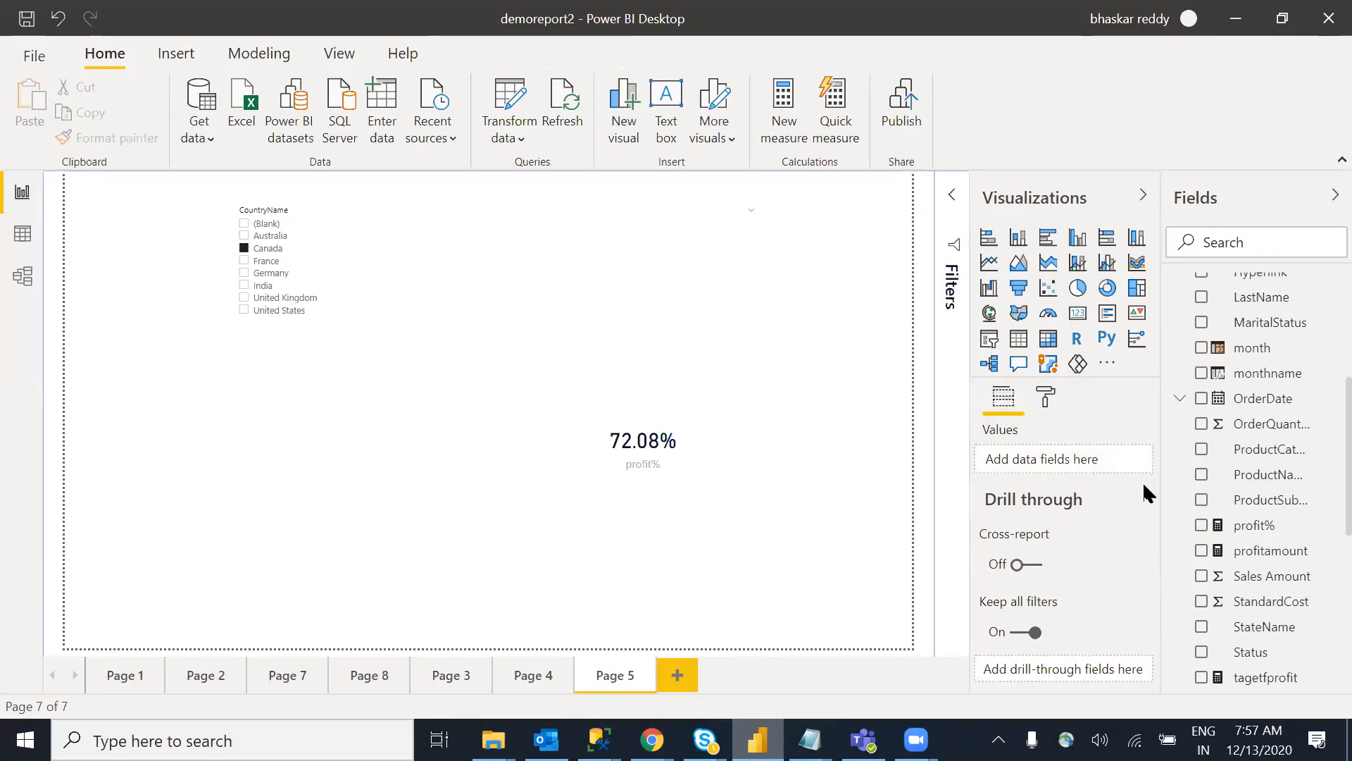
left_click(1248, 526)
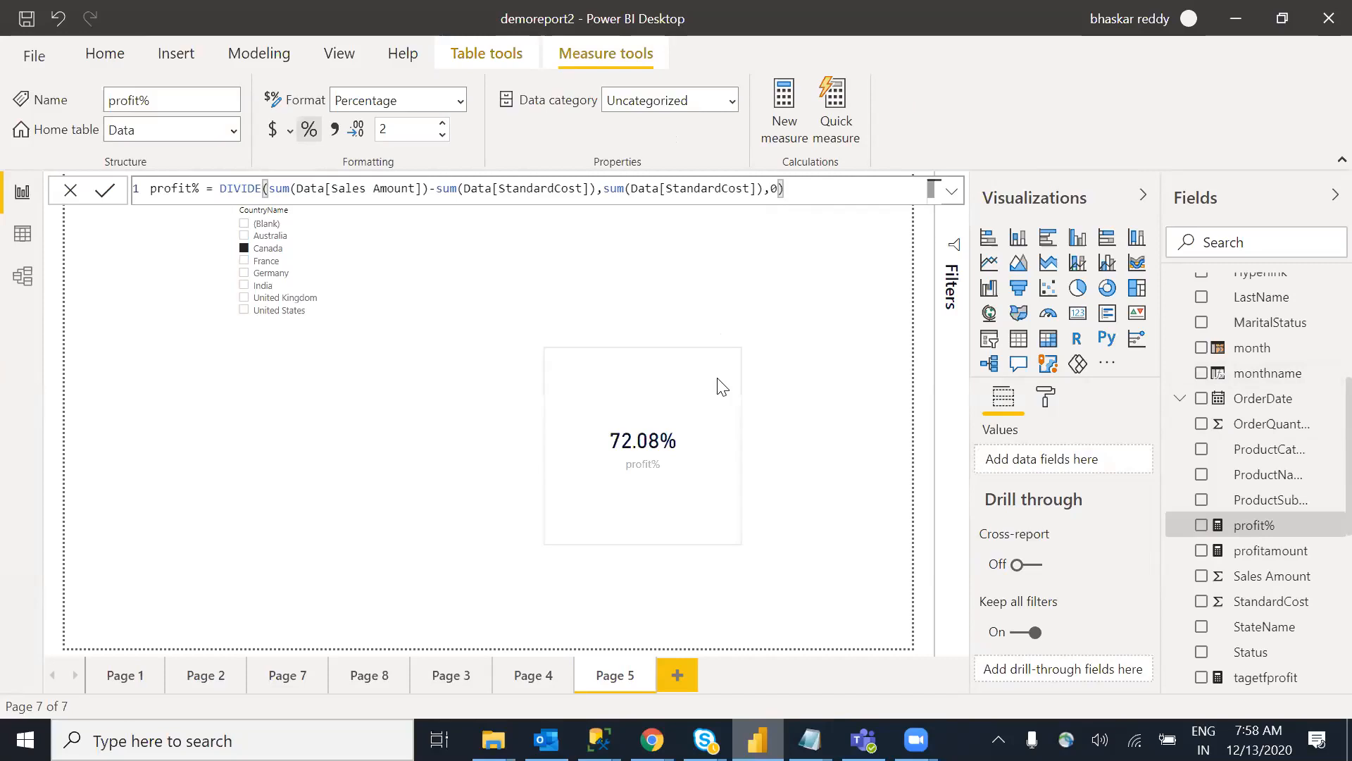
left_click(1253, 454)
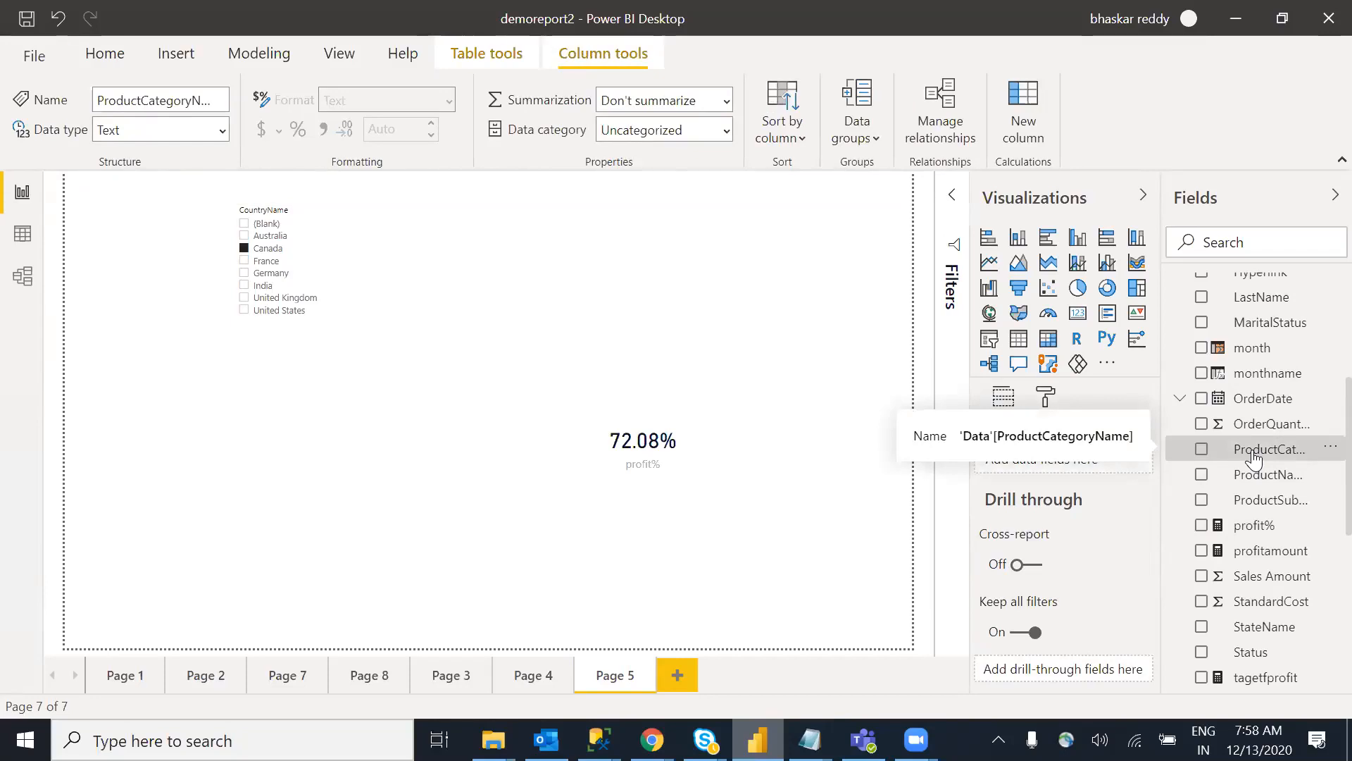
left_click(1264, 380)
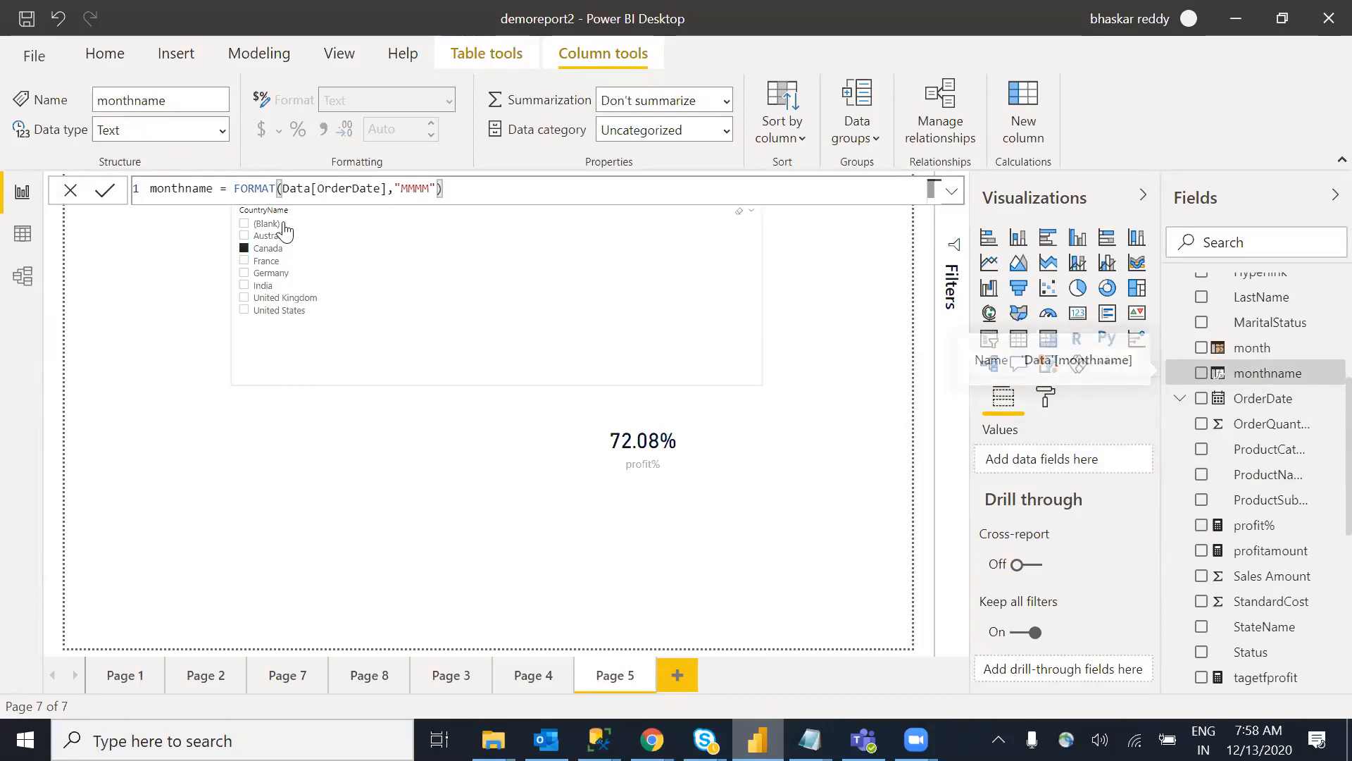
left_click(1275, 457)
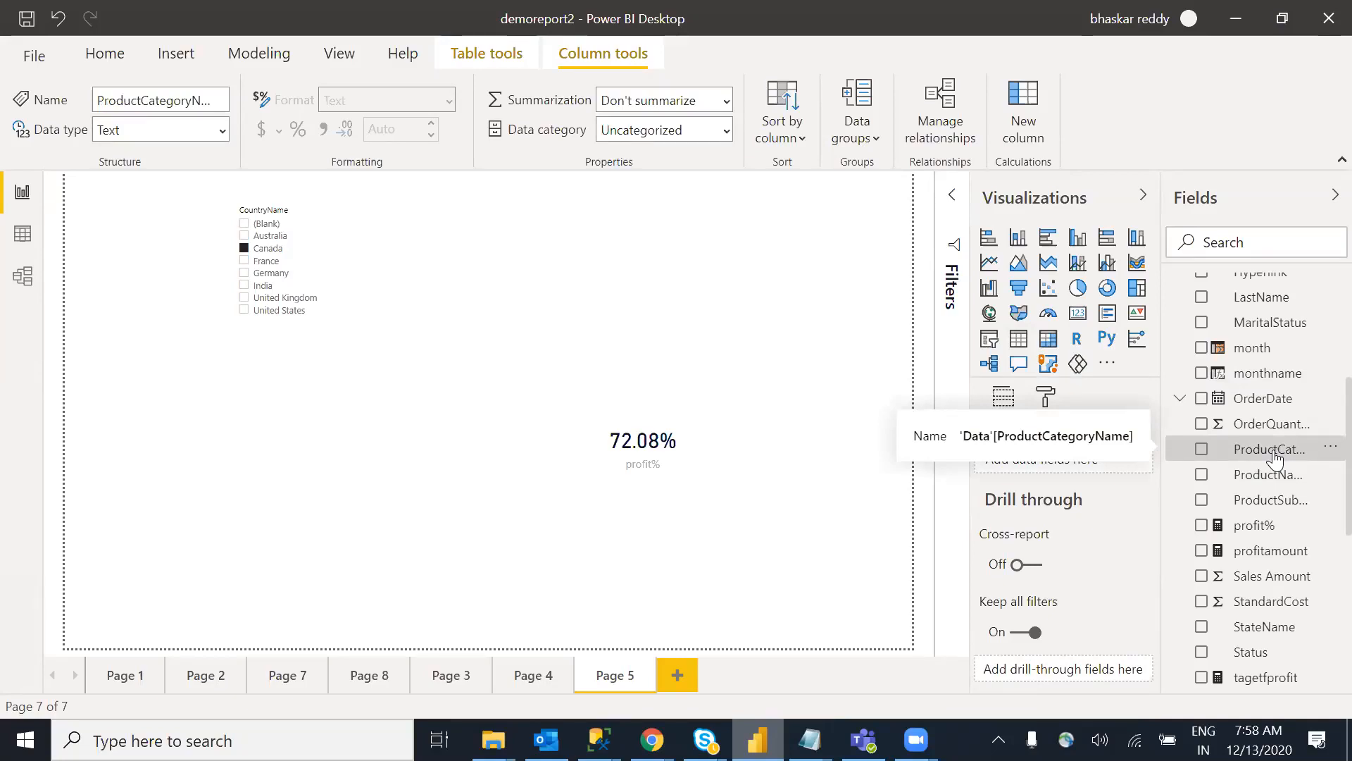
left_click(1261, 525)
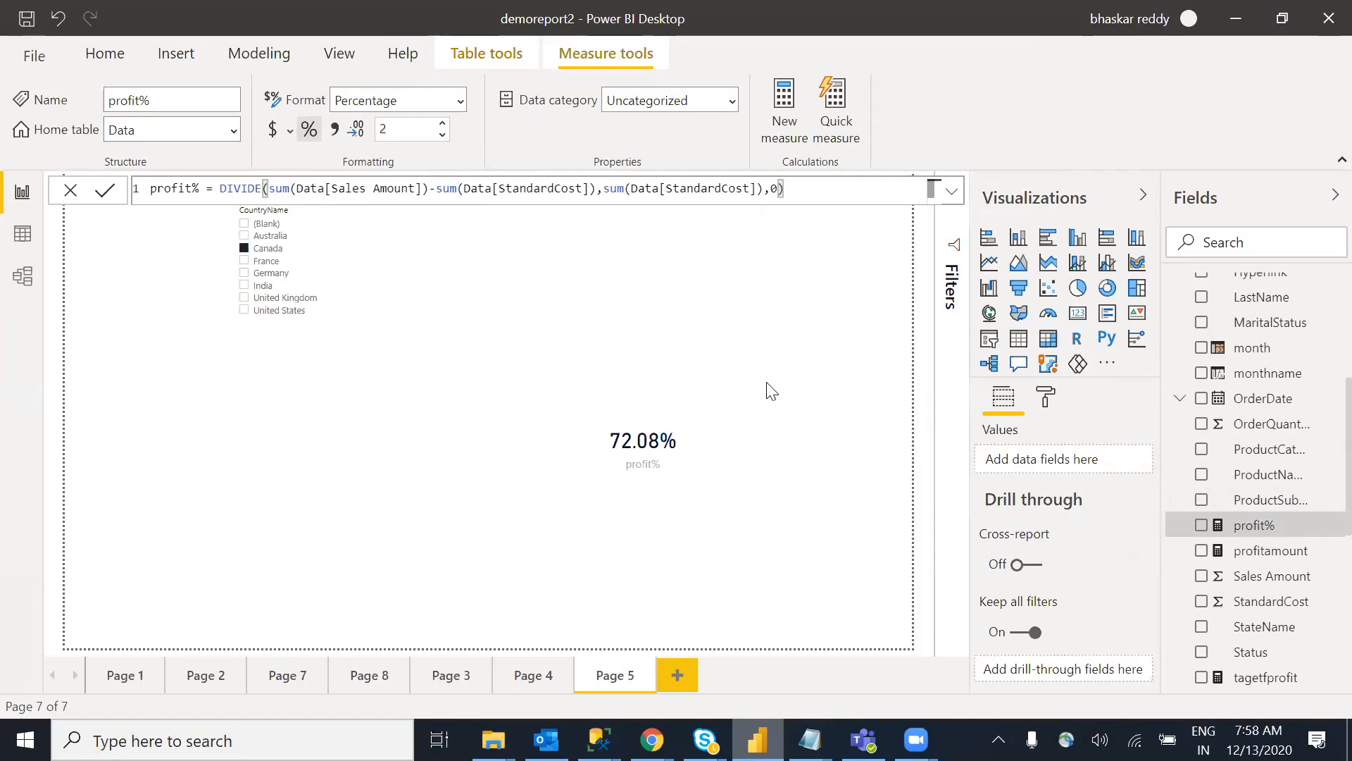
left_click(1273, 324)
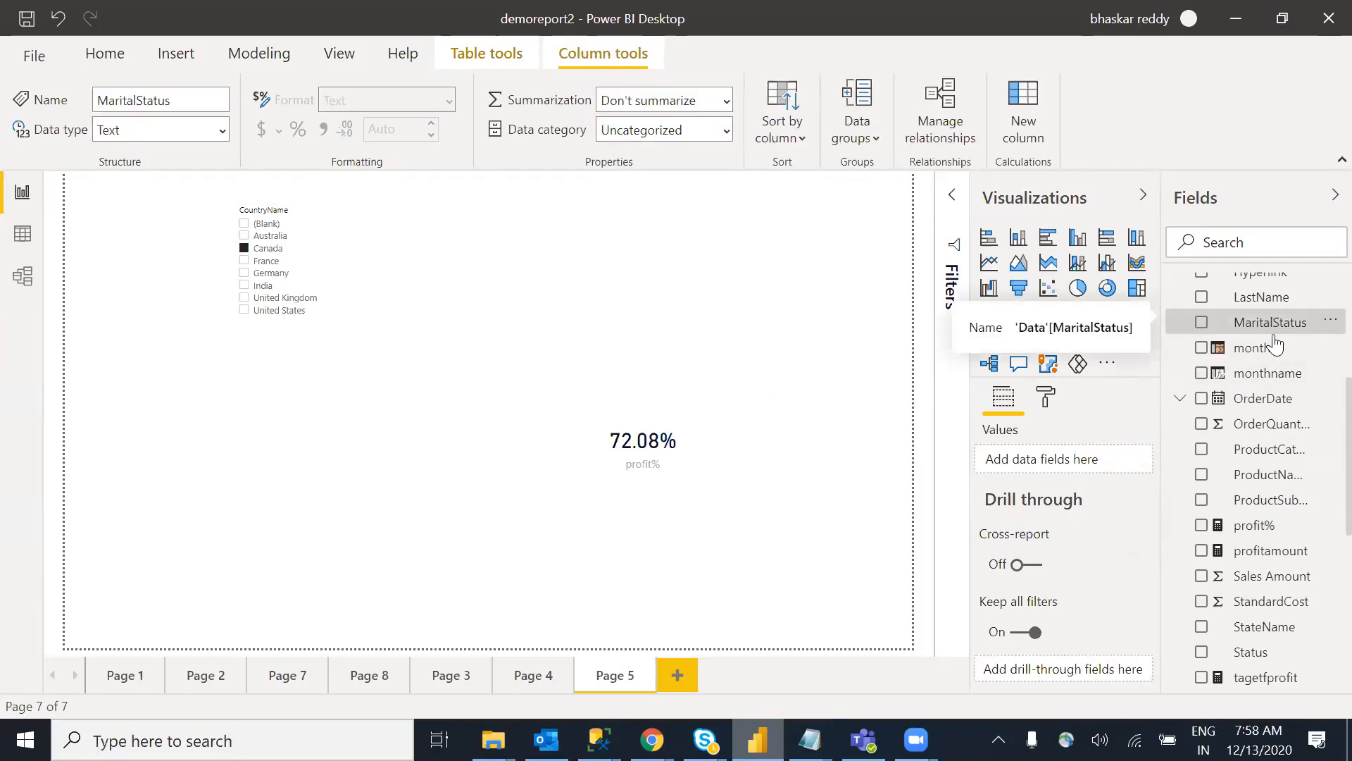
left_click(1250, 349)
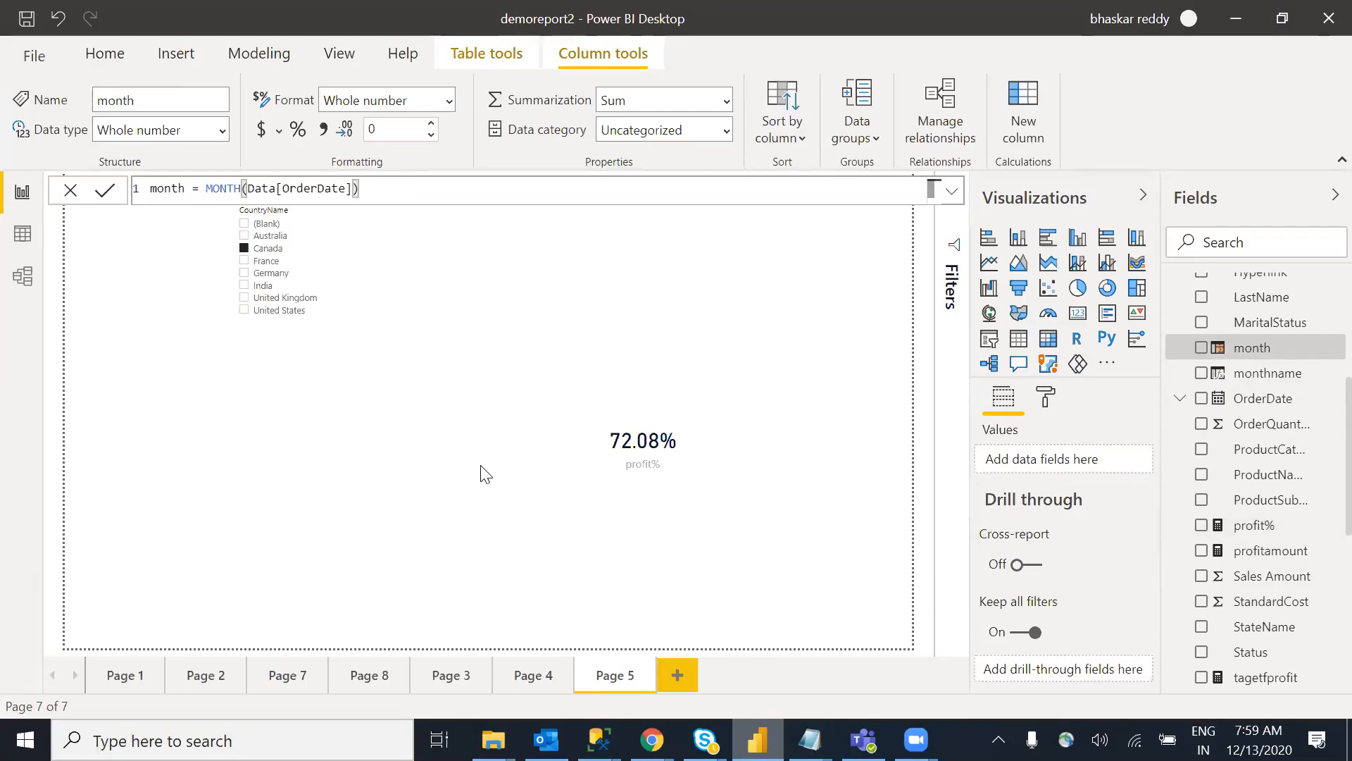
left_click(481, 535)
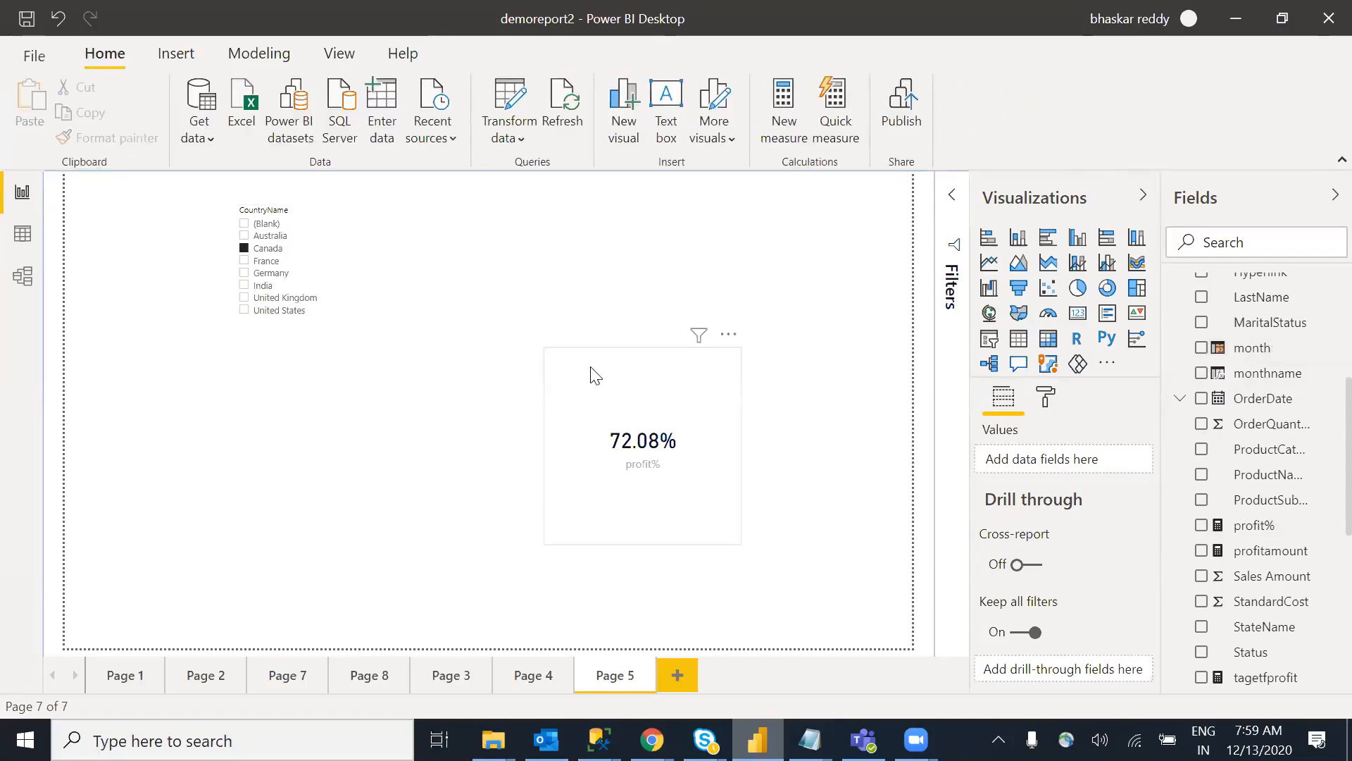
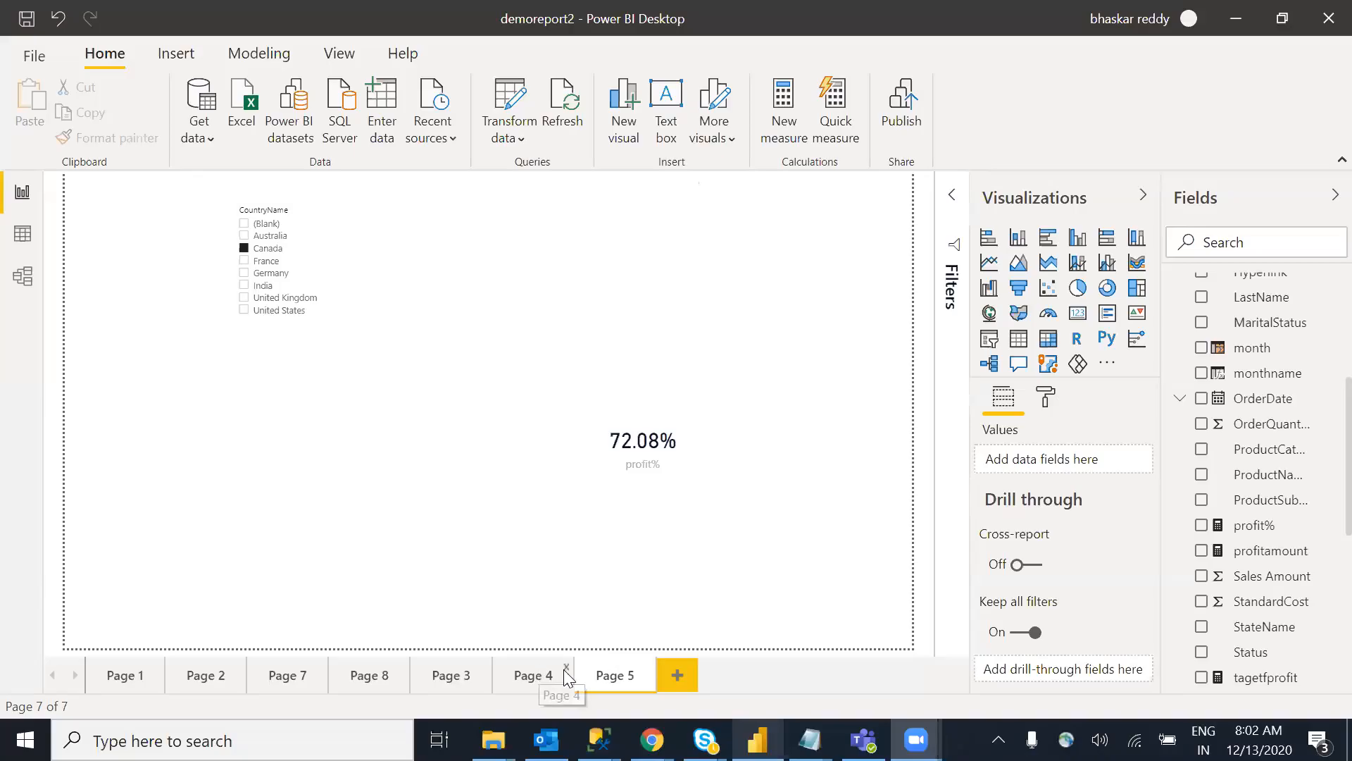
Step: Open Page 4 and display the TotalSales by CountryName and year visual as an area chart, showing its formatting options
left_click(517, 671)
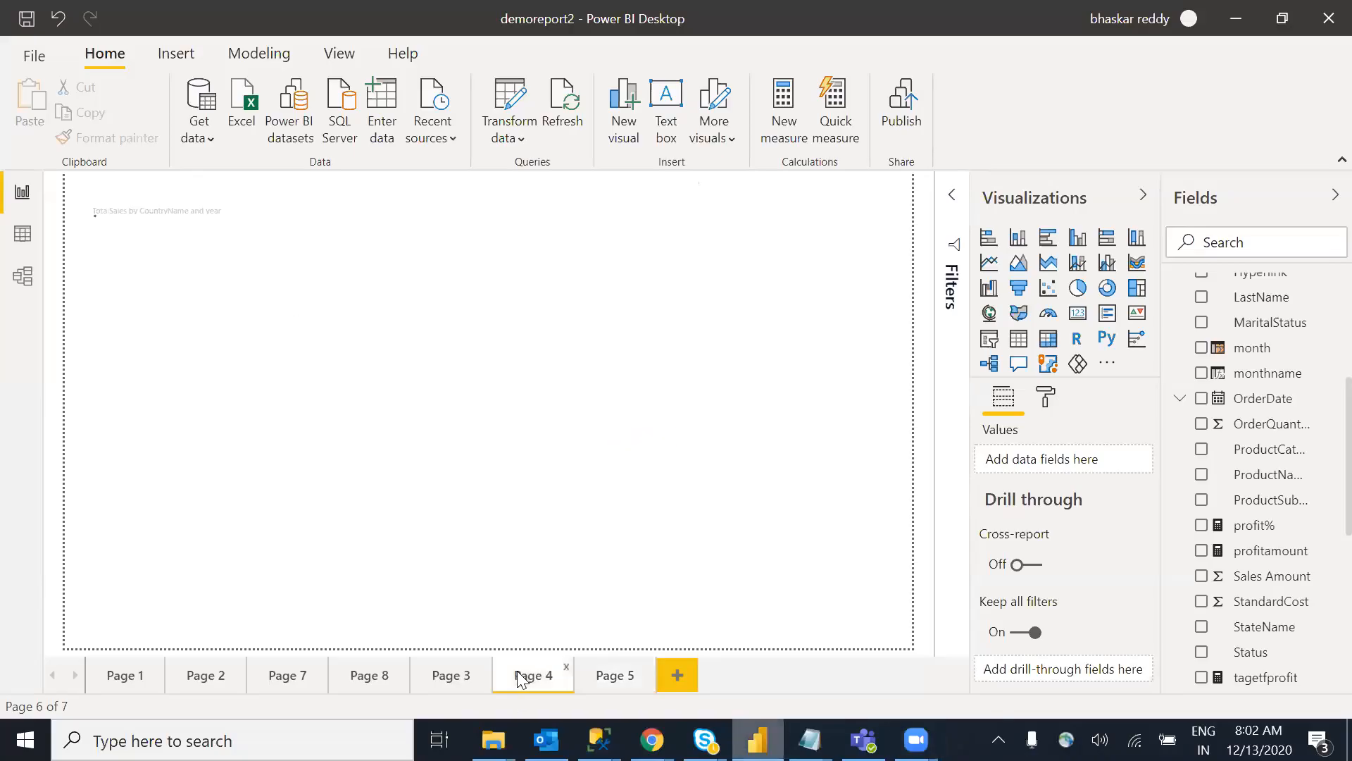
left_click(1019, 266)
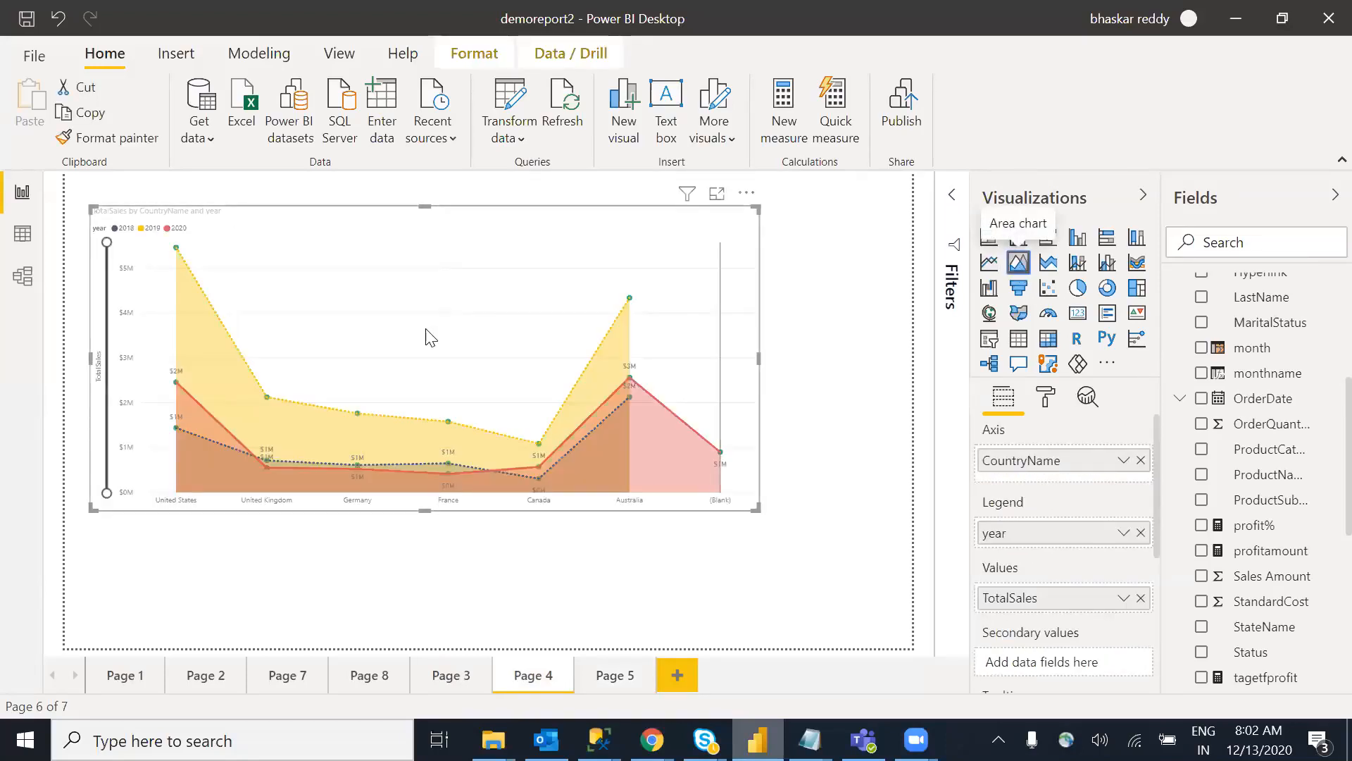
left_click(1048, 402)
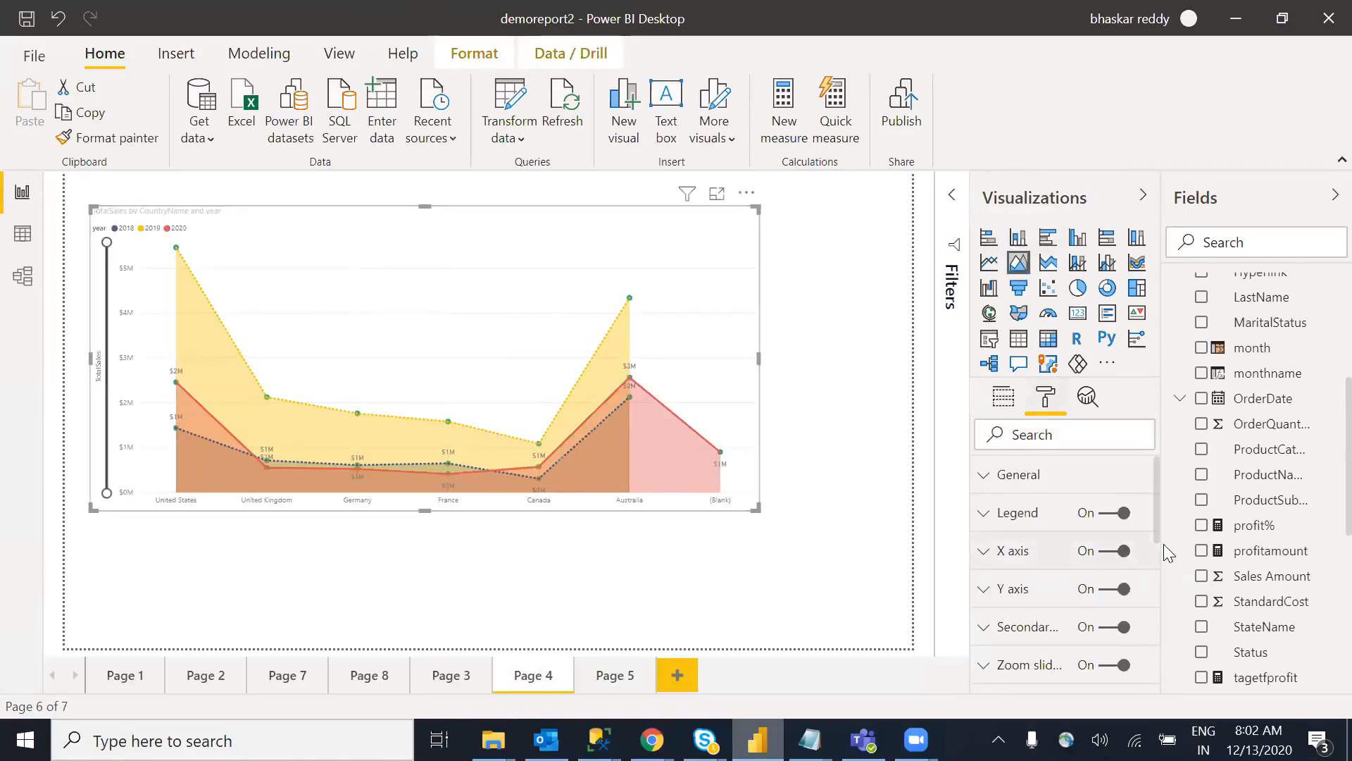
mouse_move(1155, 473)
left_mouse_down()
mouse_move(1158, 629)
mouse_move(1153, 451)
left_mouse_up()
Step: Try the sales visual as a stacked area, area, line and stacked column, and ribbon chart for comparison
left_click(1047, 265)
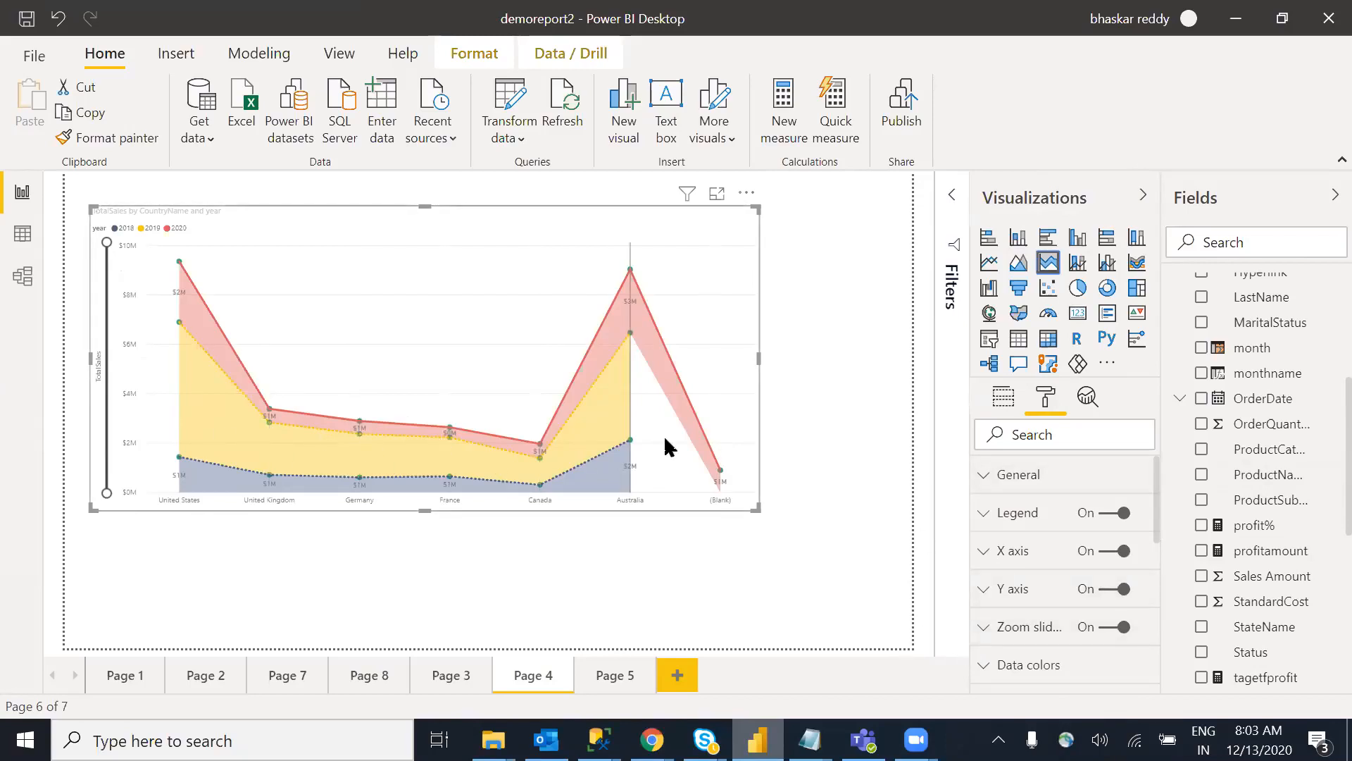
mouse_move(667, 445)
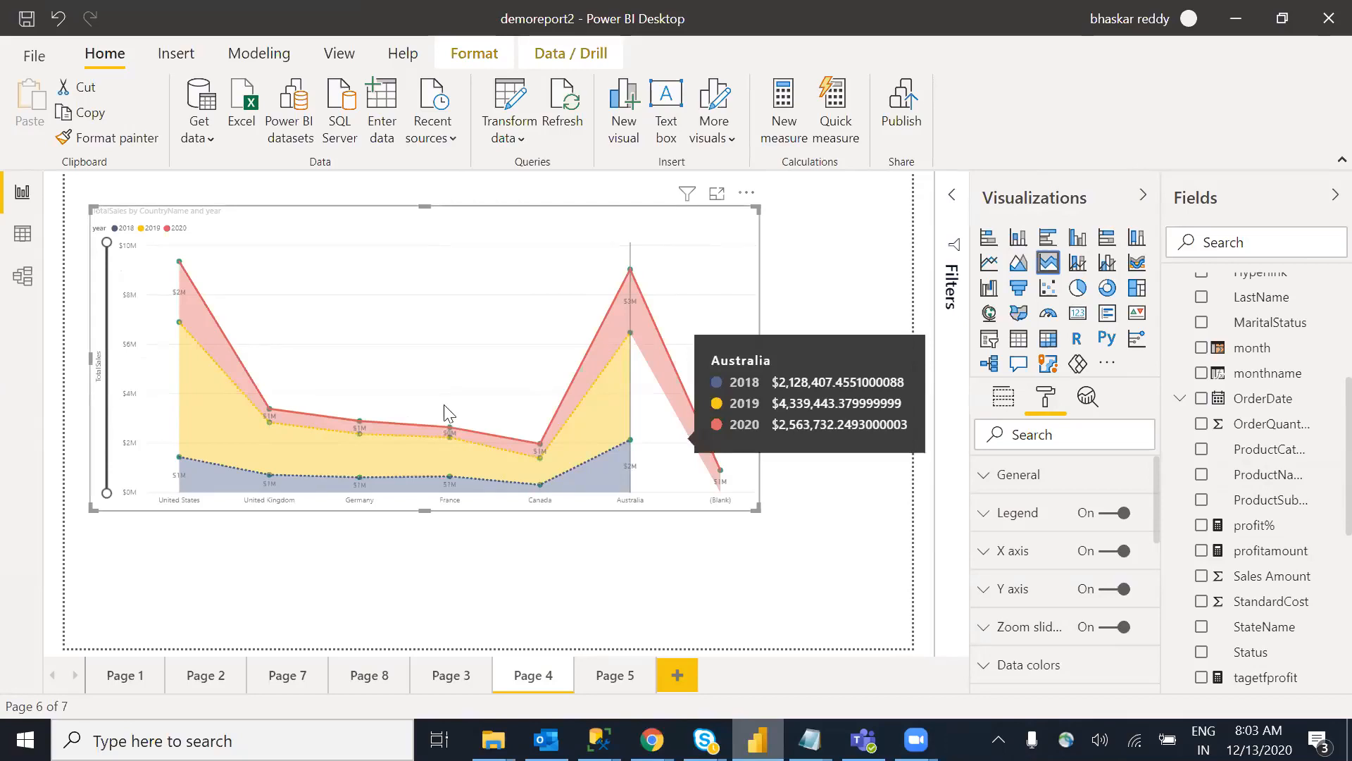
left_click(1019, 266)
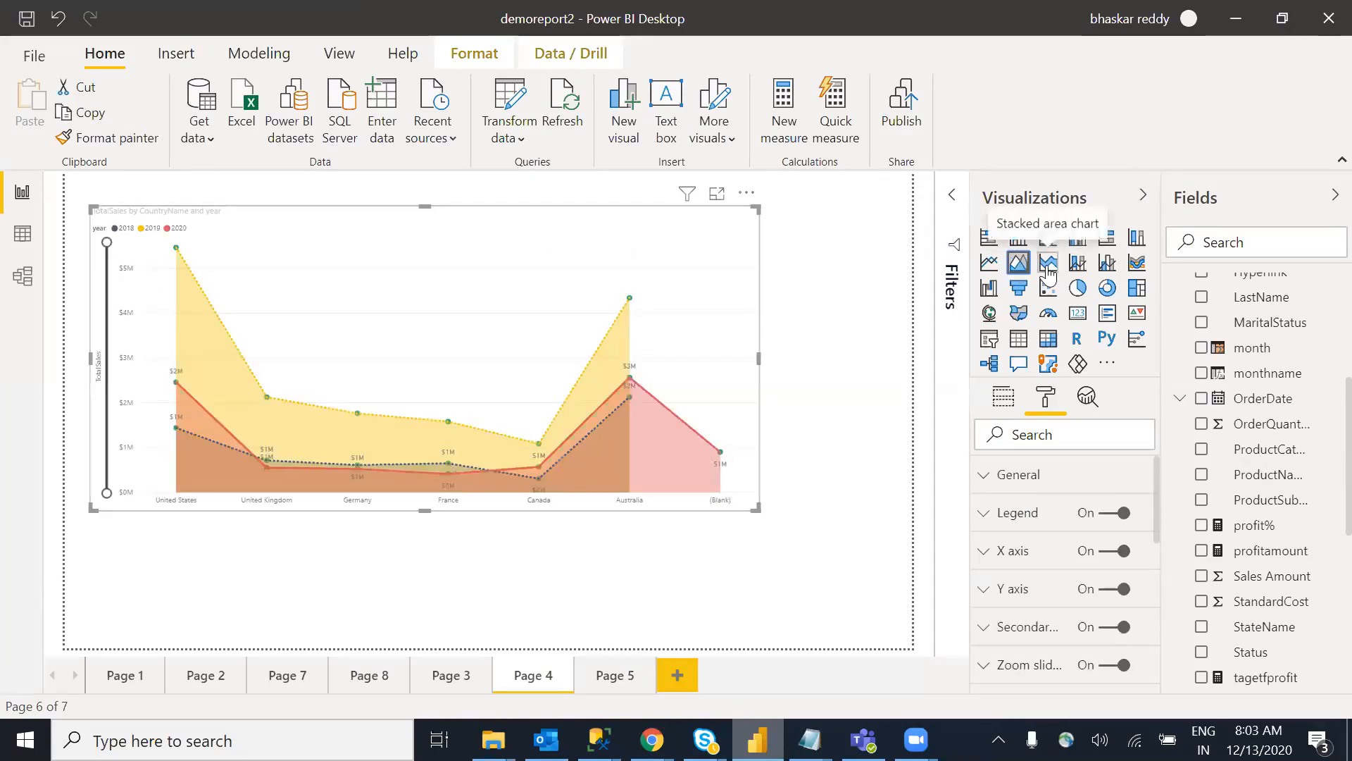
left_click(1048, 270)
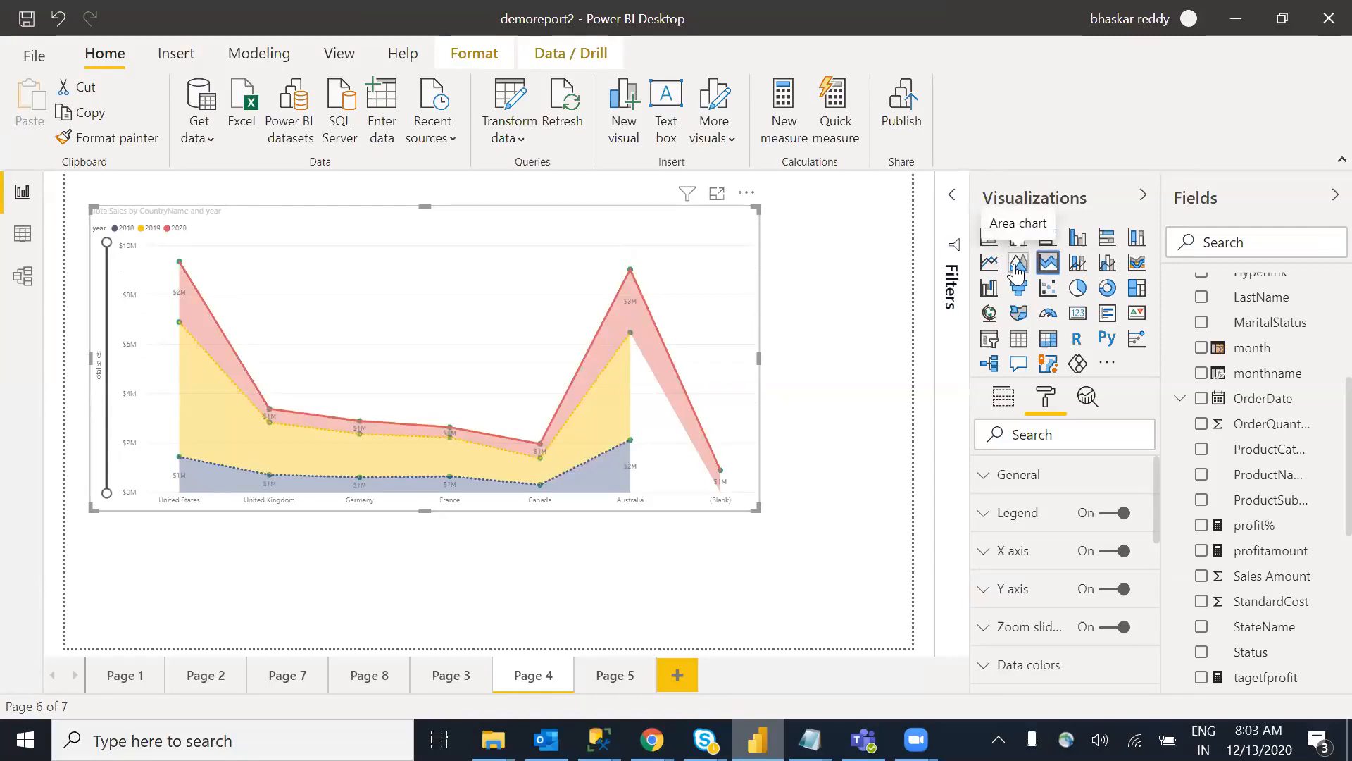
left_click(1079, 268)
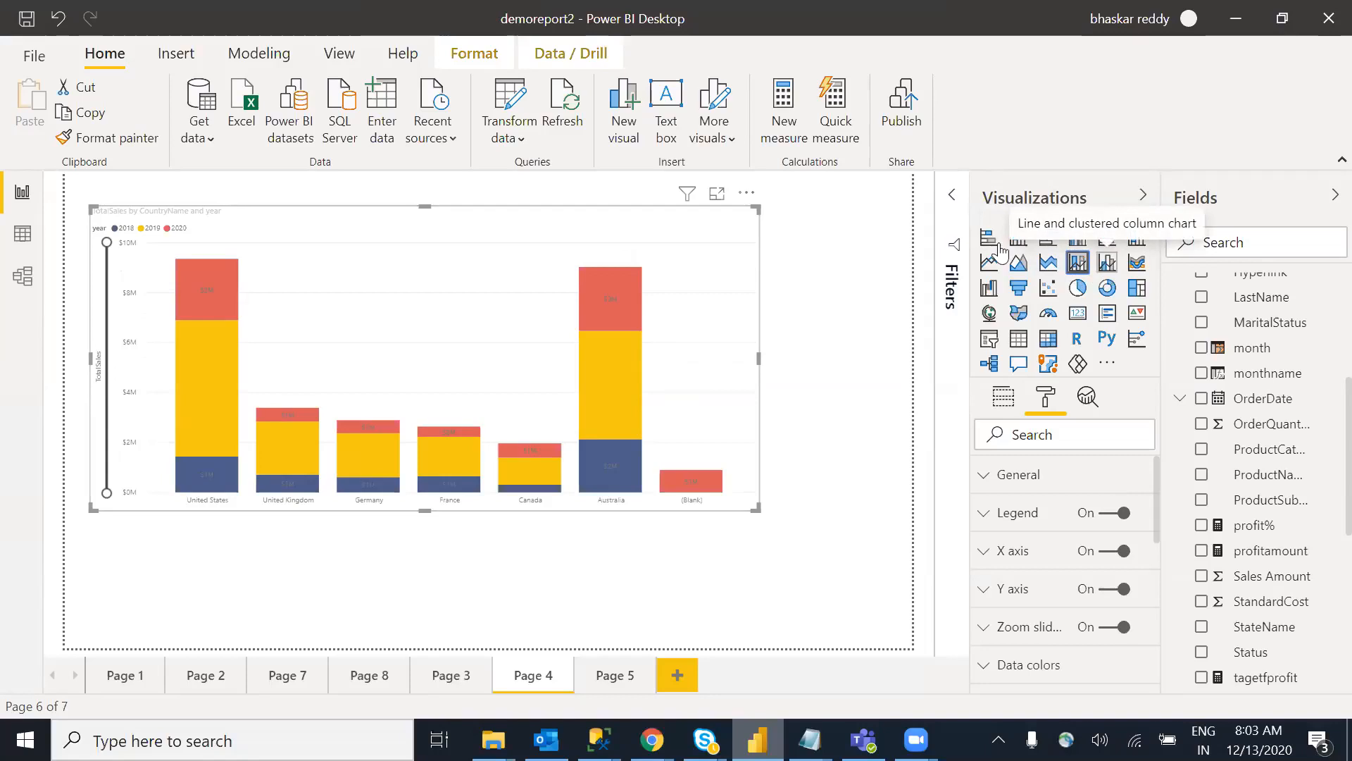
left_click(1138, 264)
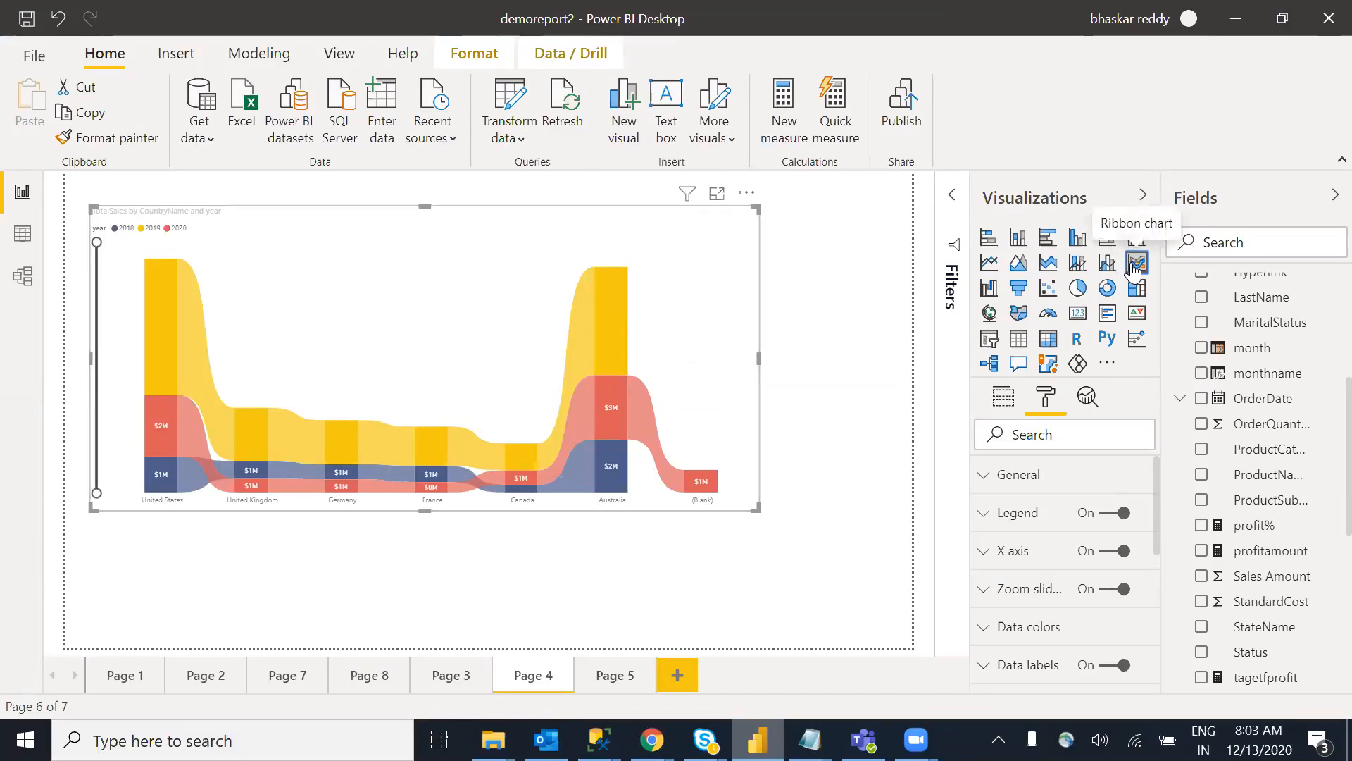
Step: Convert the visual to a line and stacked column chart with profit% as line values, and switch it to line and clustered column
left_click(1076, 266)
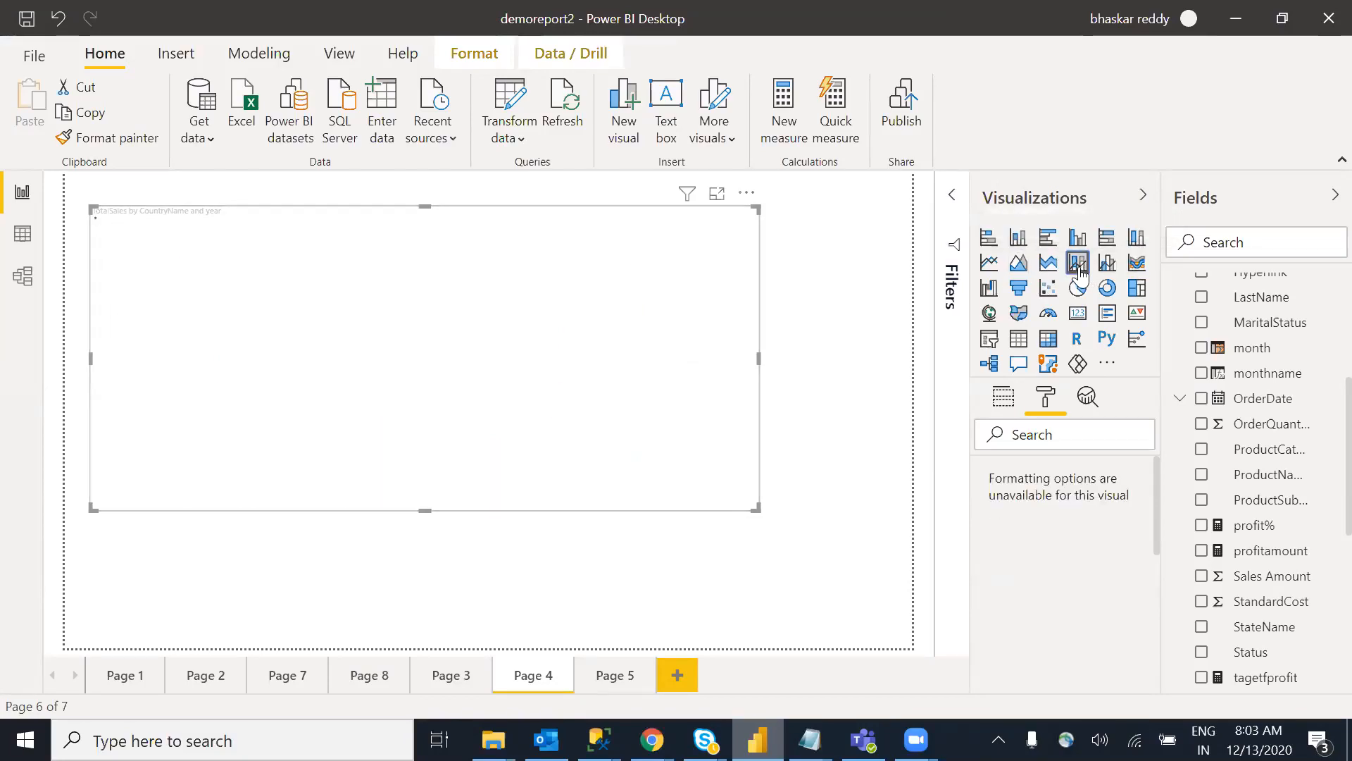
left_click(1004, 405)
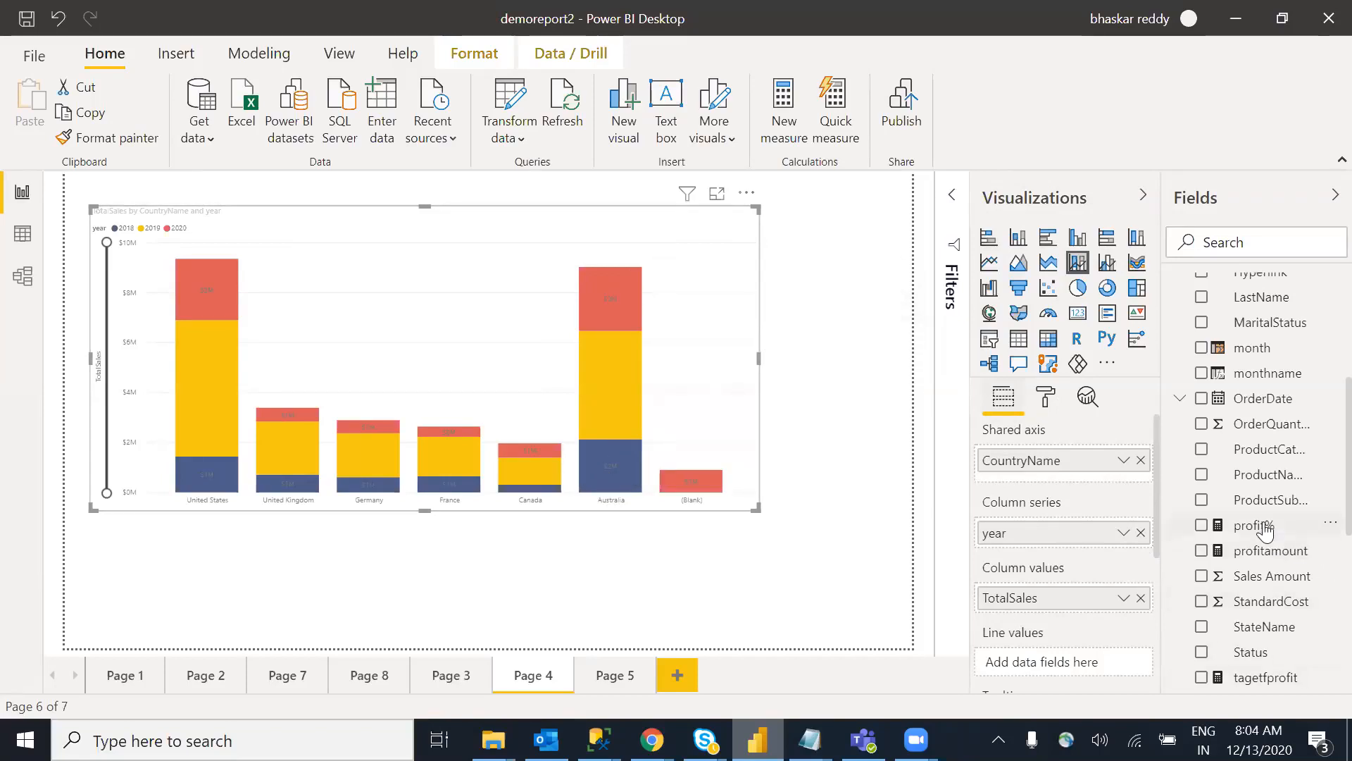
left_click_drag(1264, 528, 1074, 662)
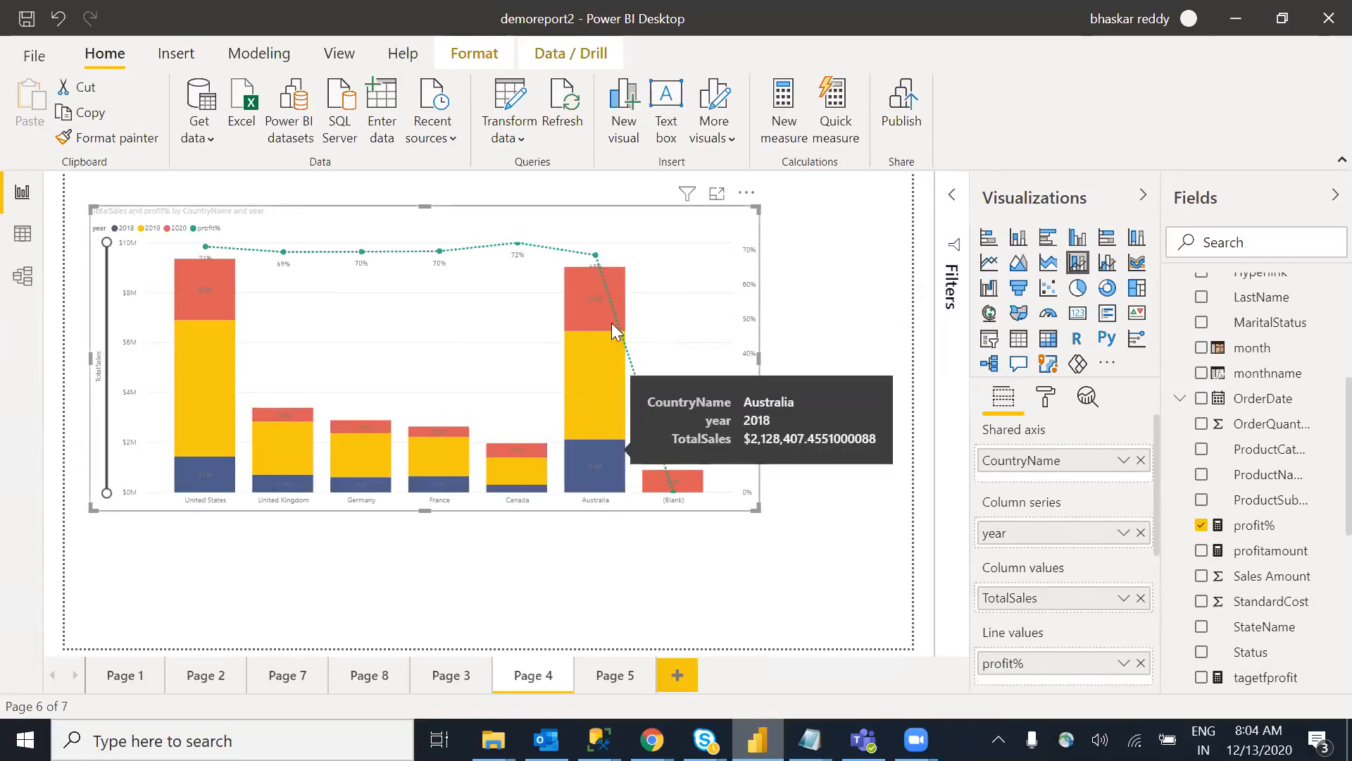
mouse_move(600, 346)
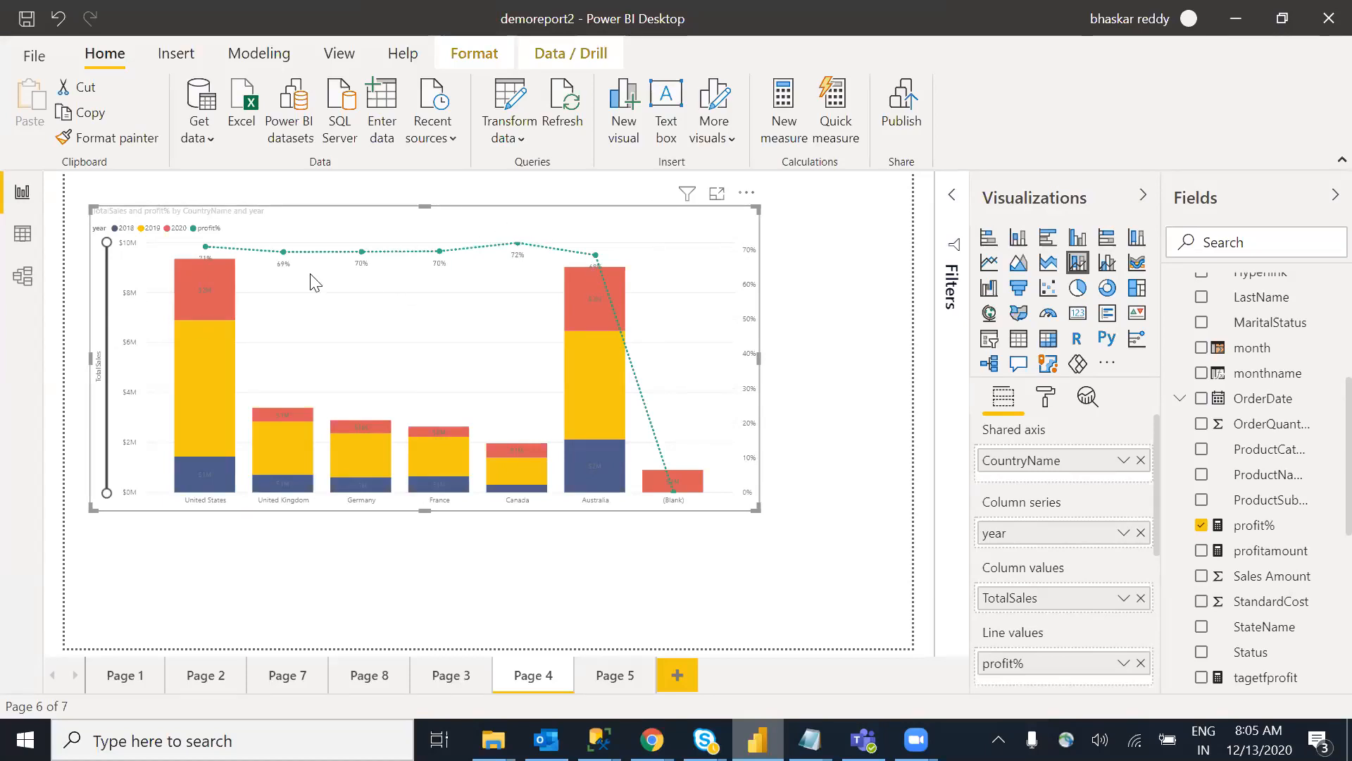
left_click(1108, 268)
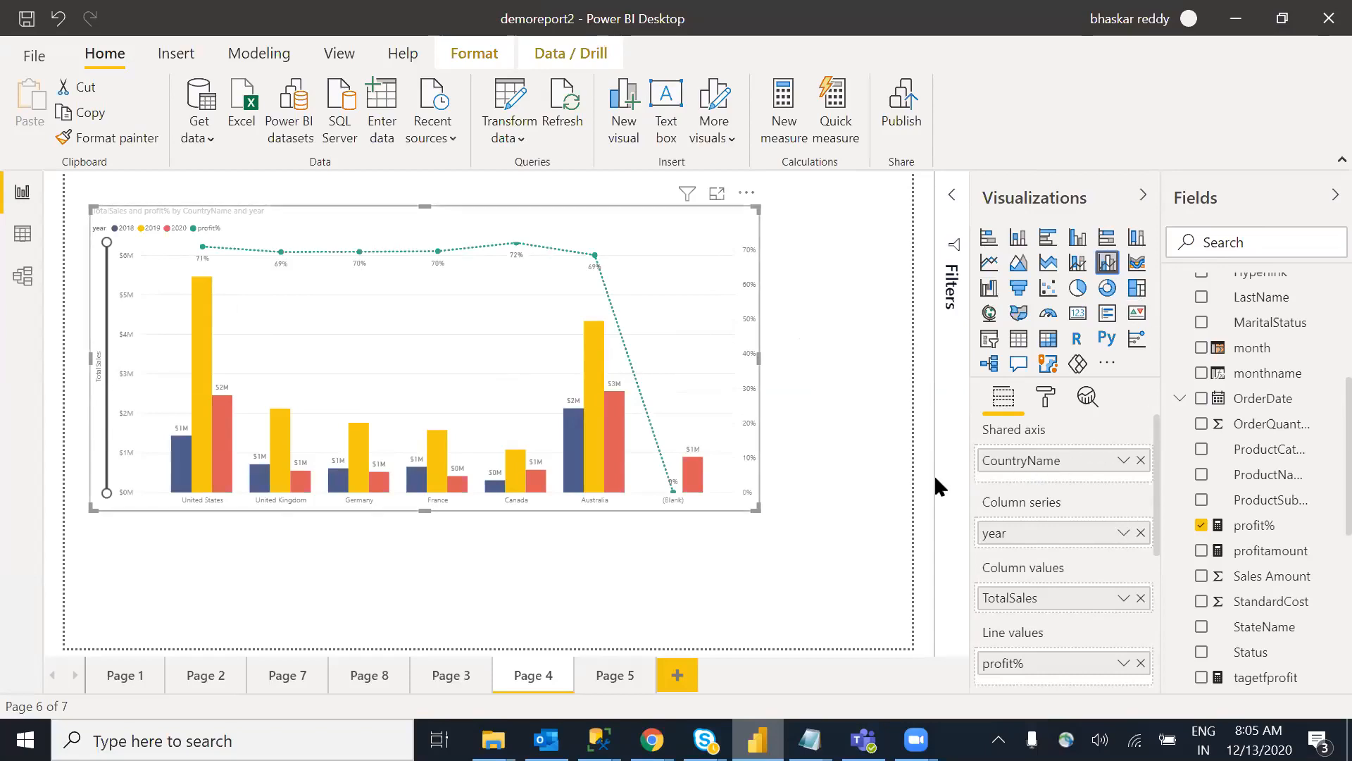
Step: Remove year from the column series, add it back, and inspect the United States column values by year
left_click(1141, 533)
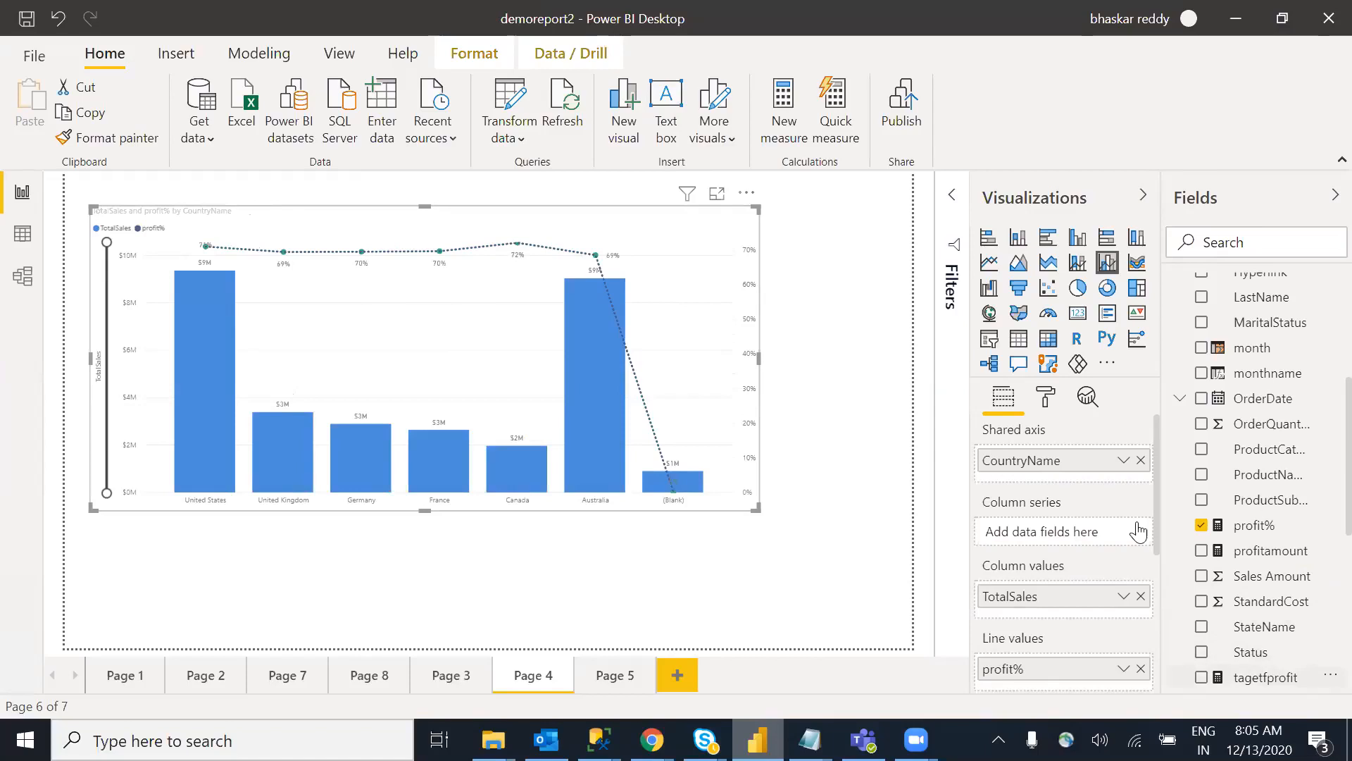
scroll(1261, 549, "down", 4)
left_click_drag(1245, 501, 1086, 535)
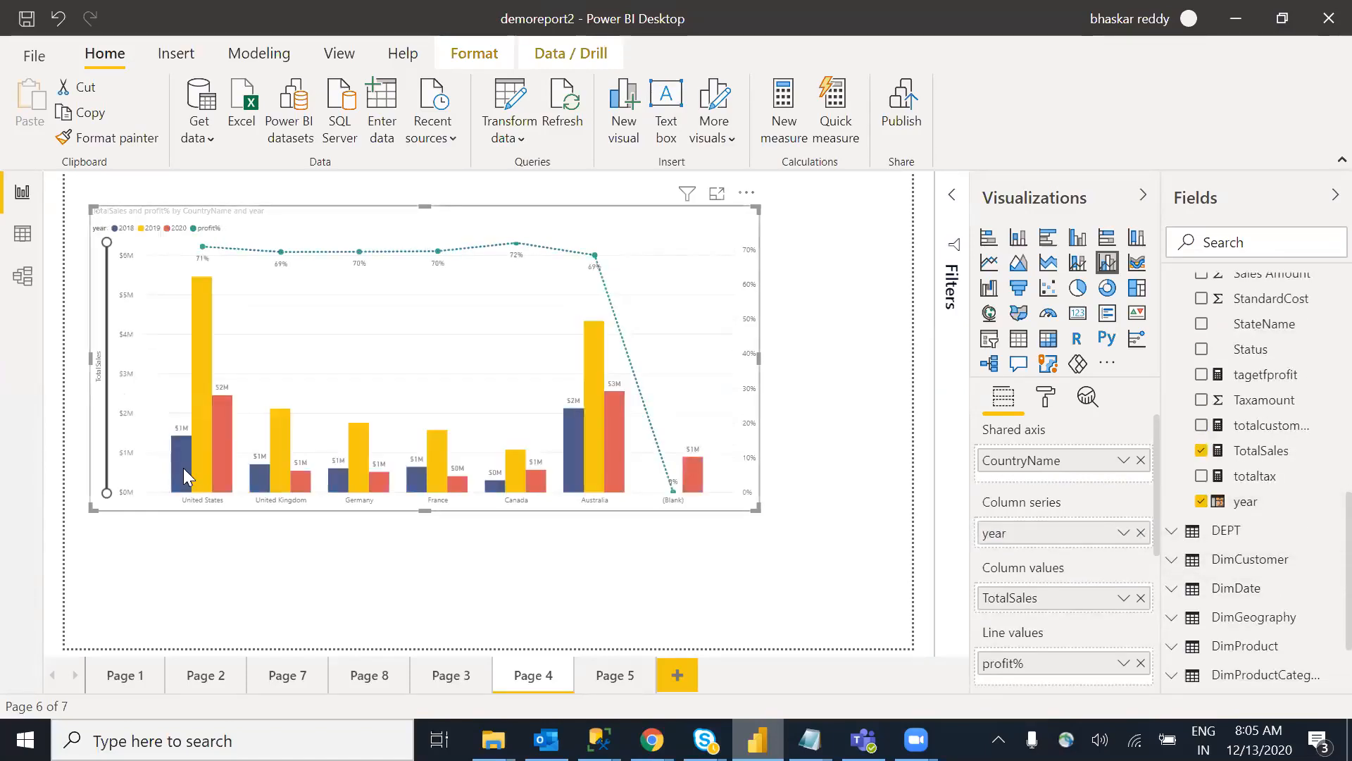
mouse_move(183, 467)
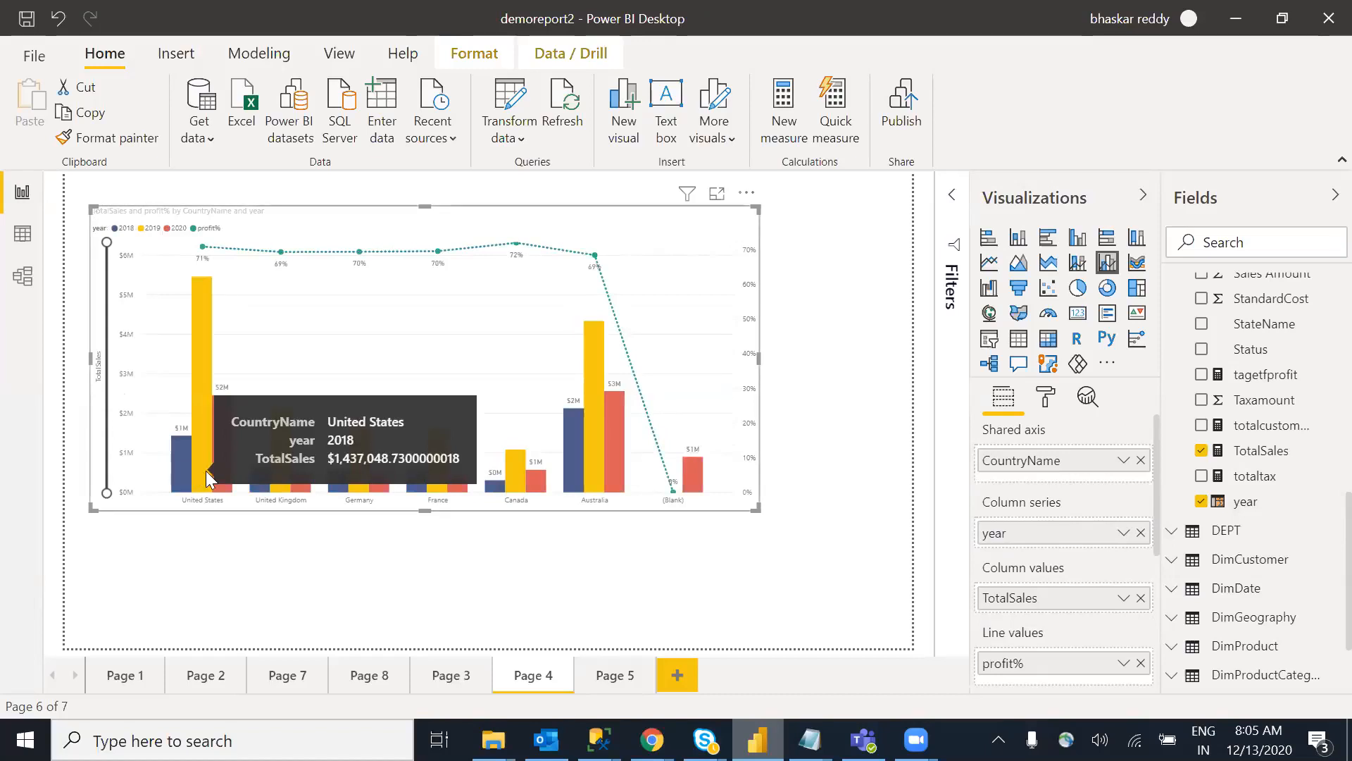
mouse_move(235, 481)
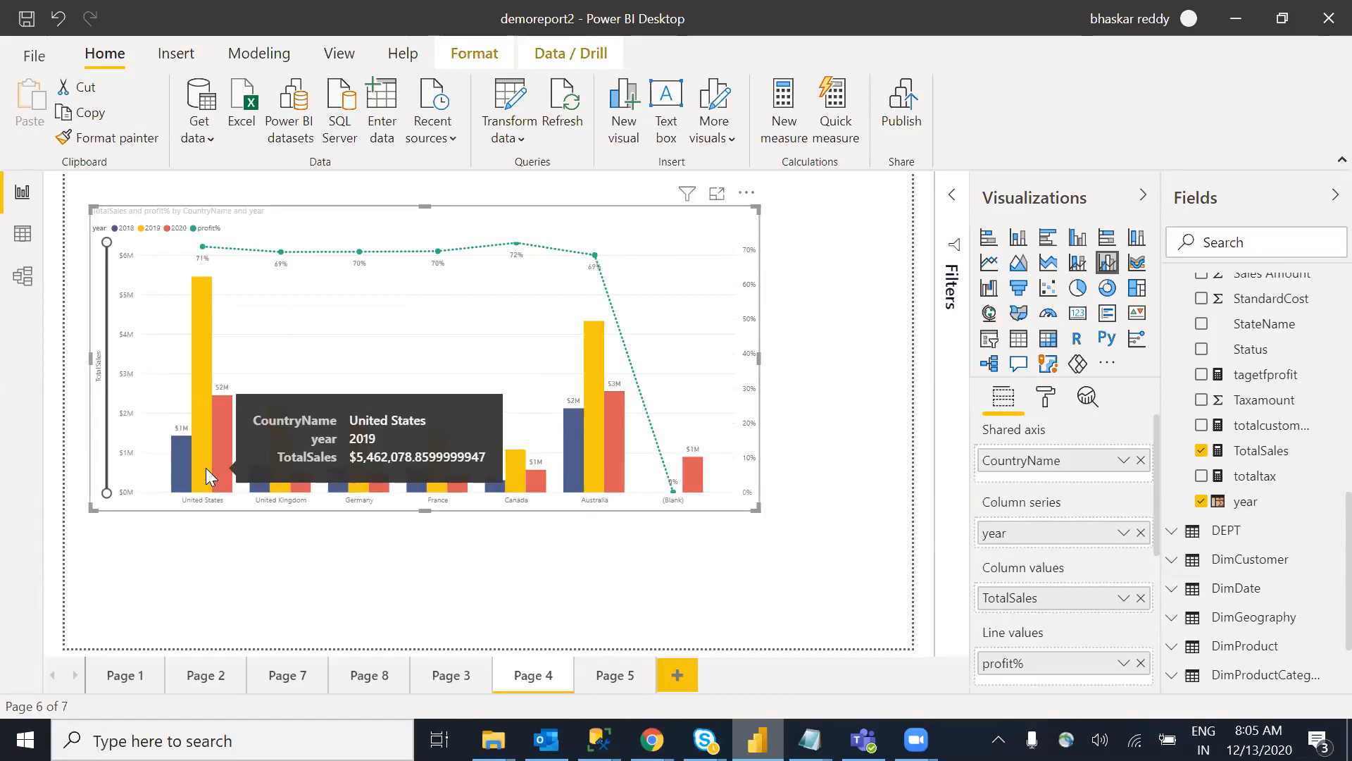
mouse_move(202, 250)
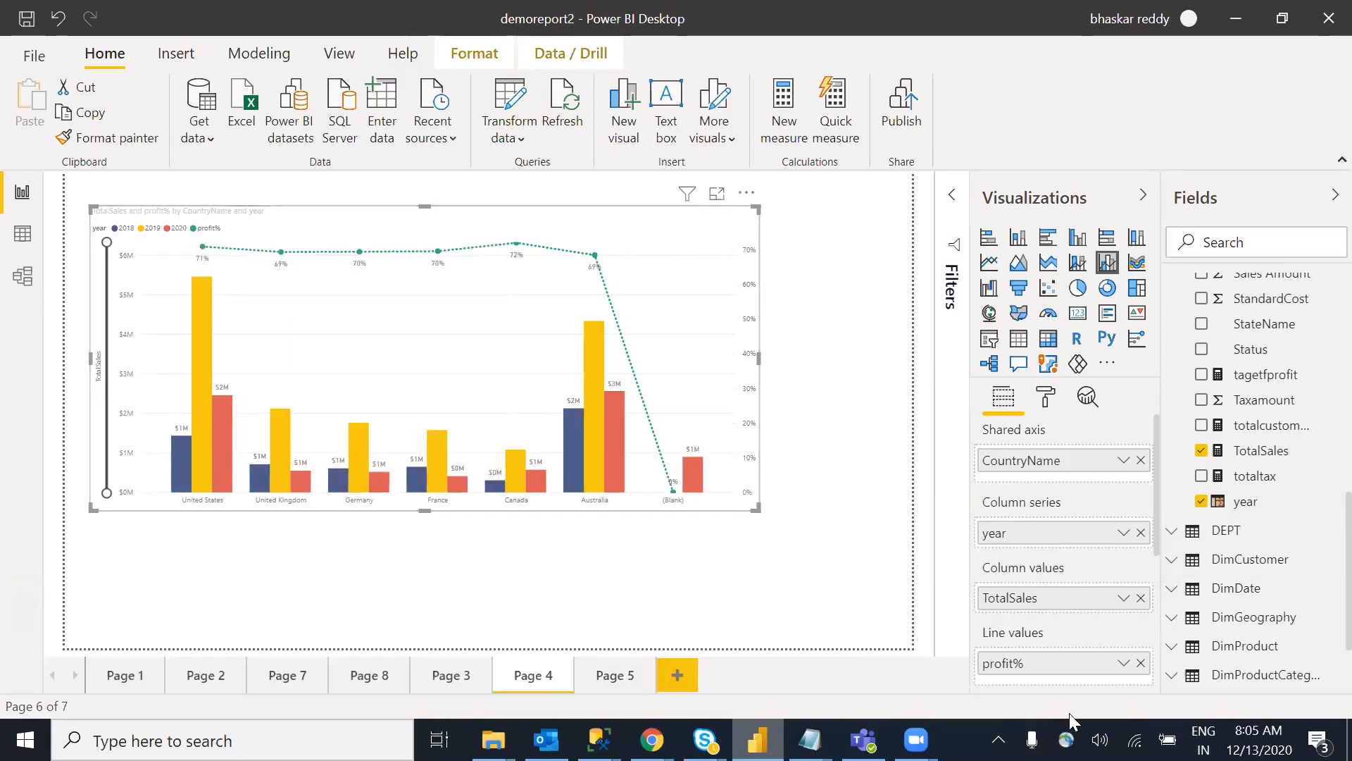
Step: Remove profit% from the chart's line values and add it back
left_click(1140, 663)
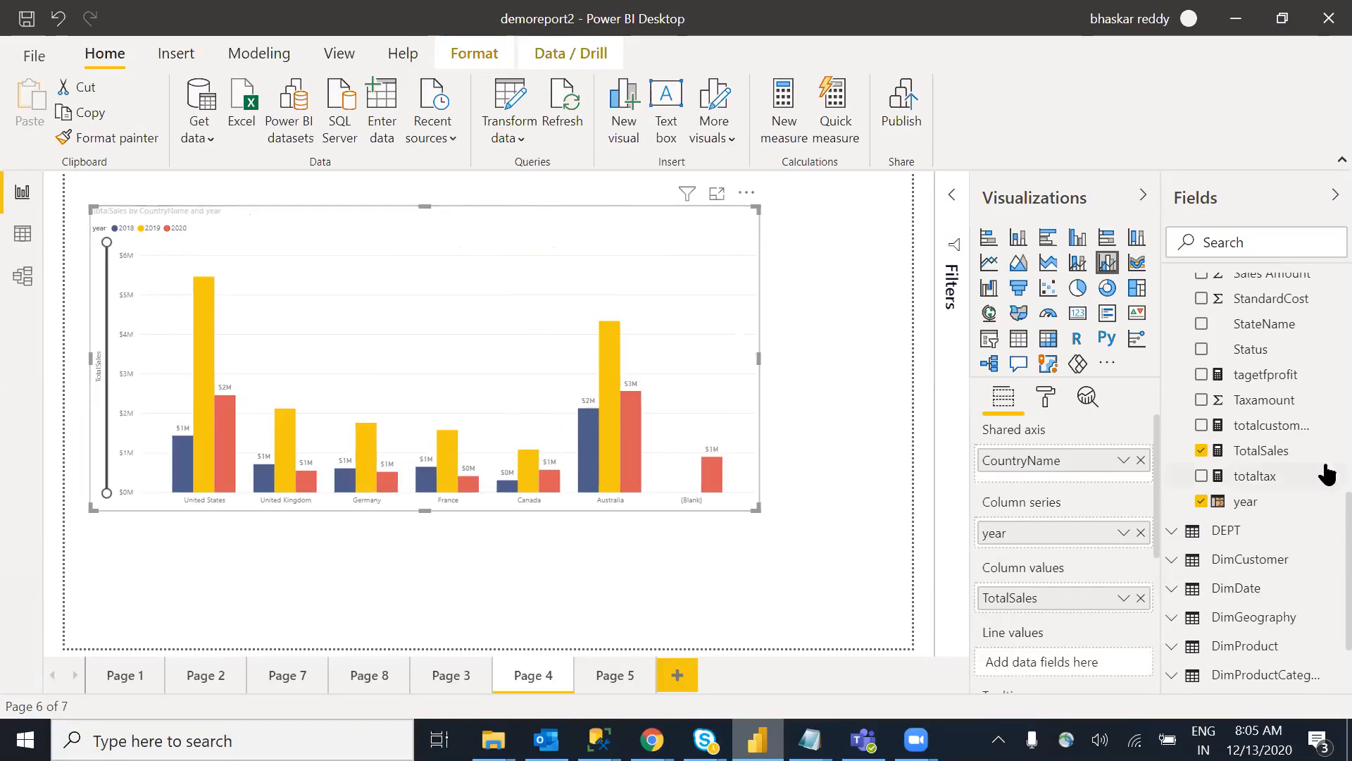
scroll(1316, 502, "up", 6)
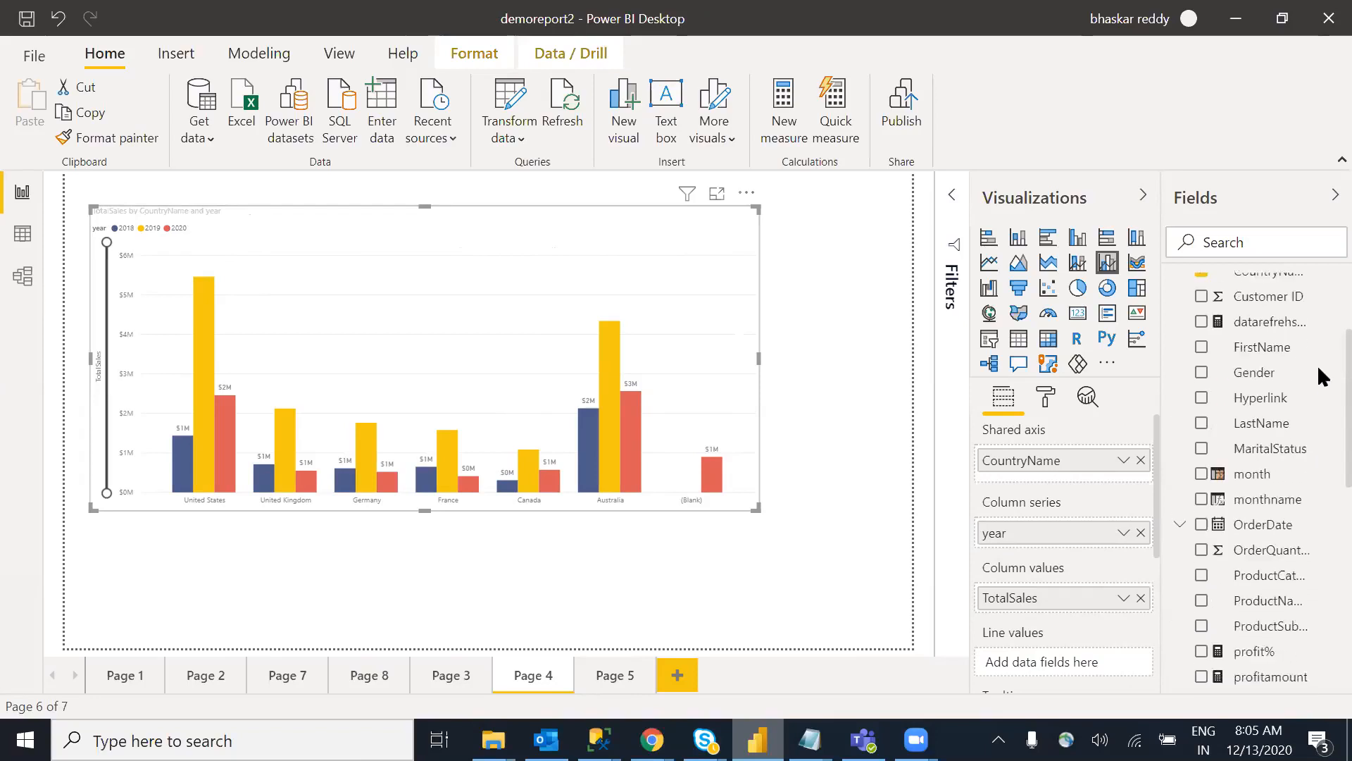
scroll(1317, 364, "up", 3)
scroll(1317, 410, "down", 4)
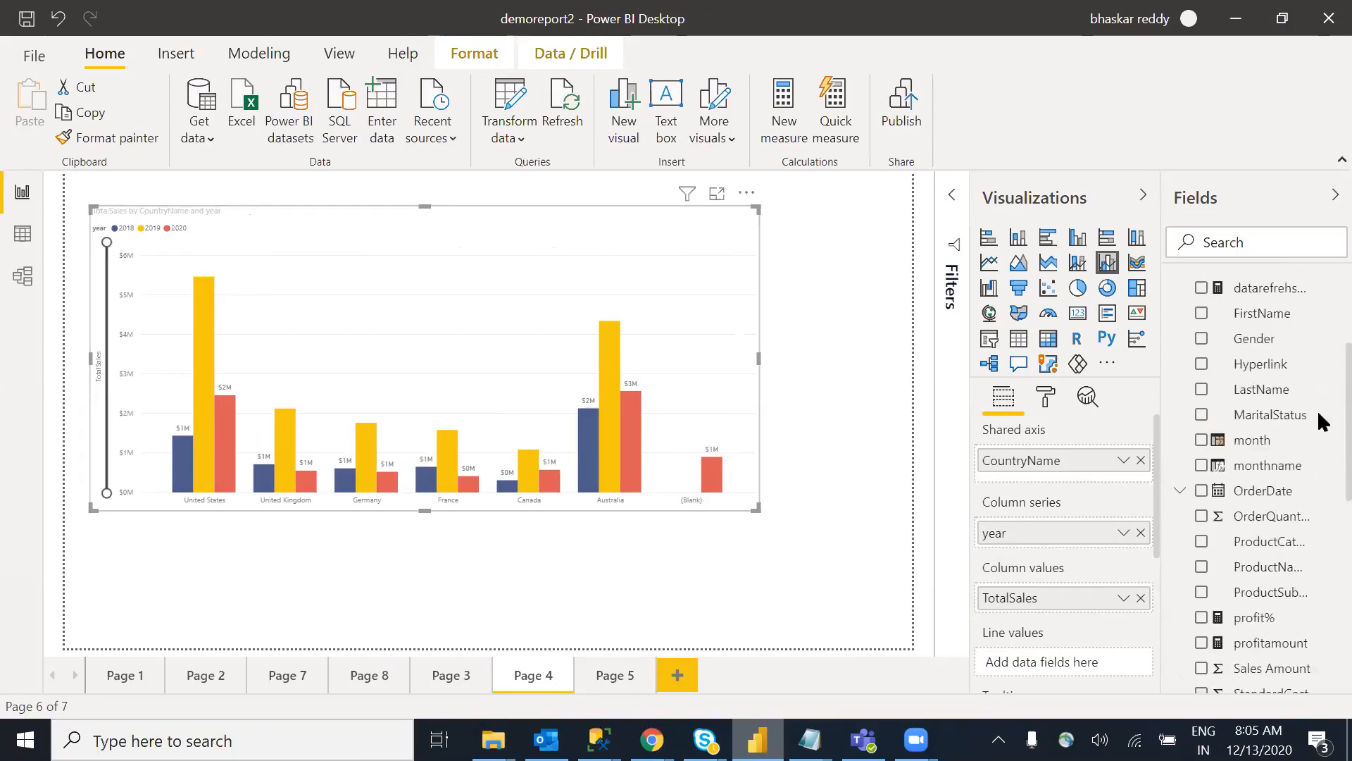
scroll(1319, 416, "down", 1)
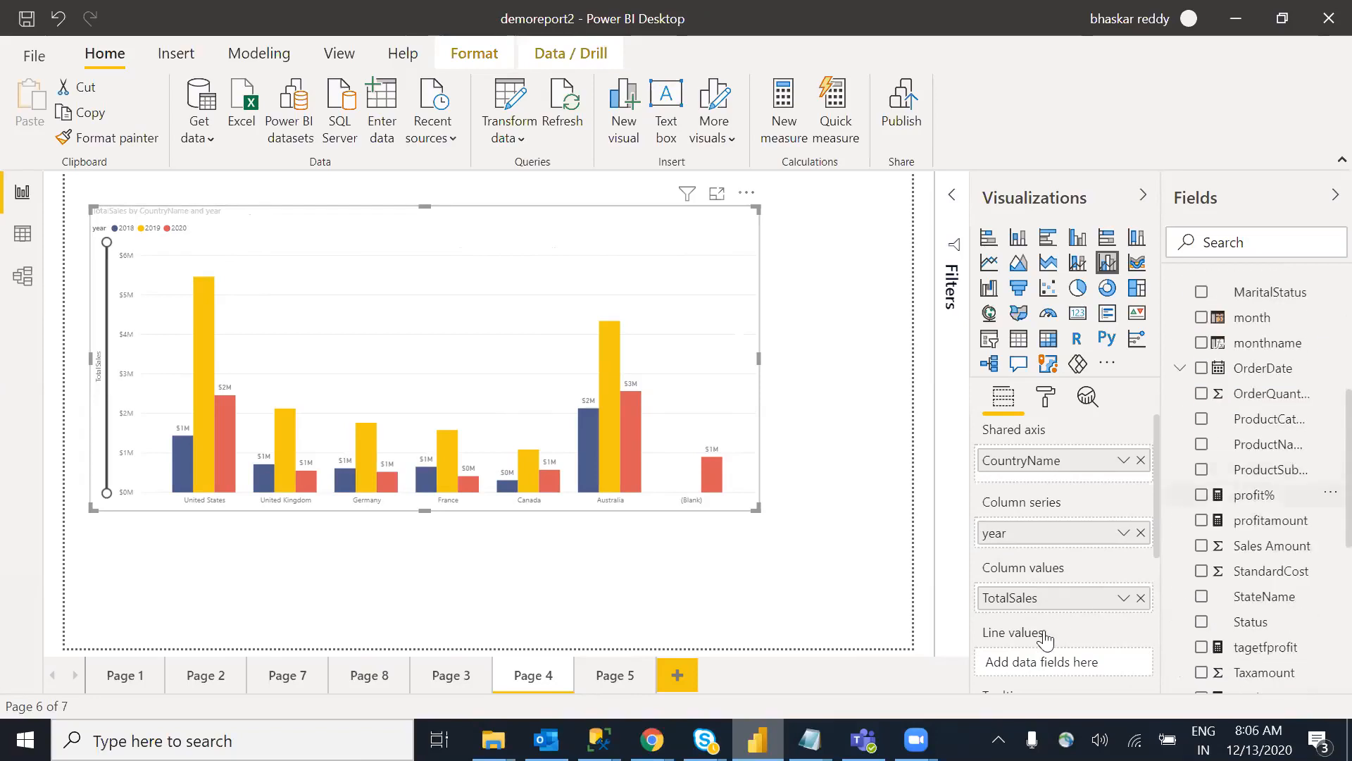
left_click_drag(1029, 662, 1017, 659)
Step: Turn on the Stepped option in the chart's shape formatting so the profit% line is drawn in steps
left_click(1045, 397)
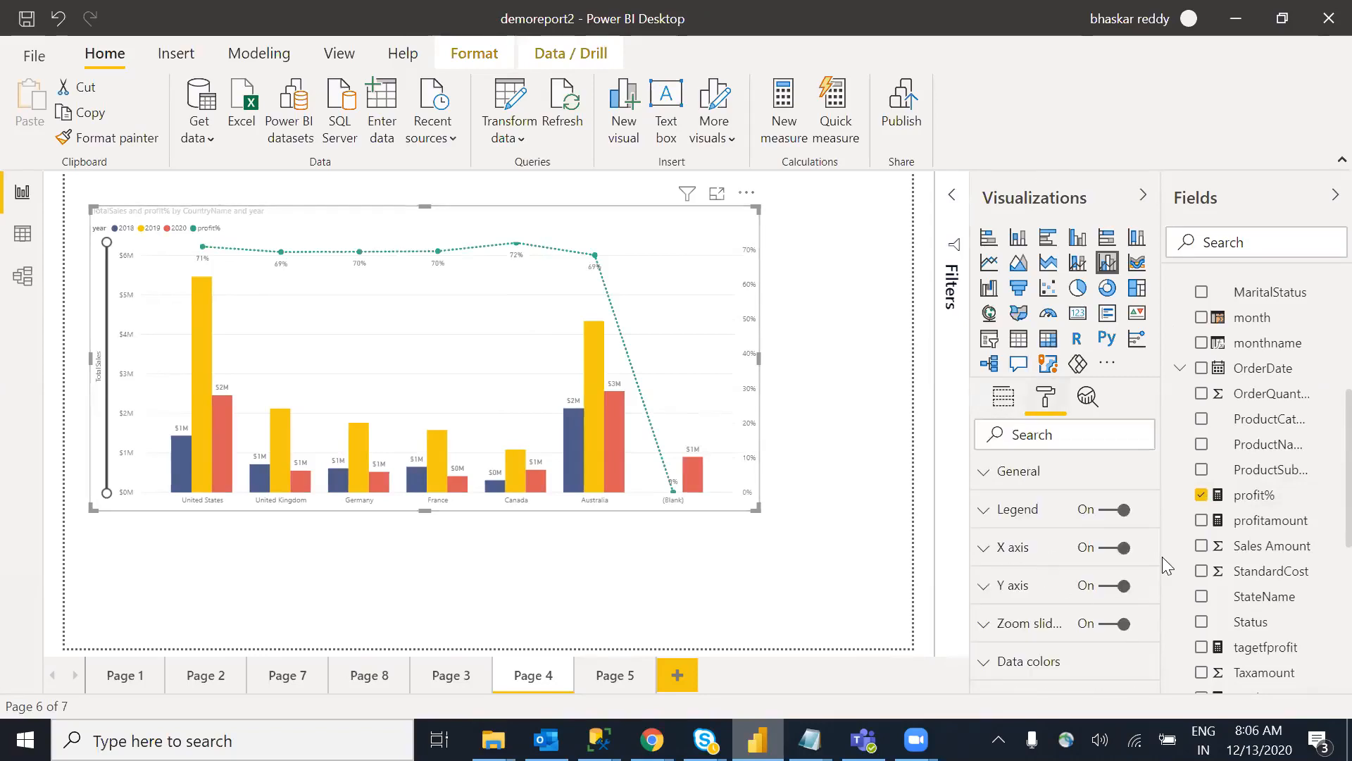
left_click_drag(1155, 488, 1169, 572)
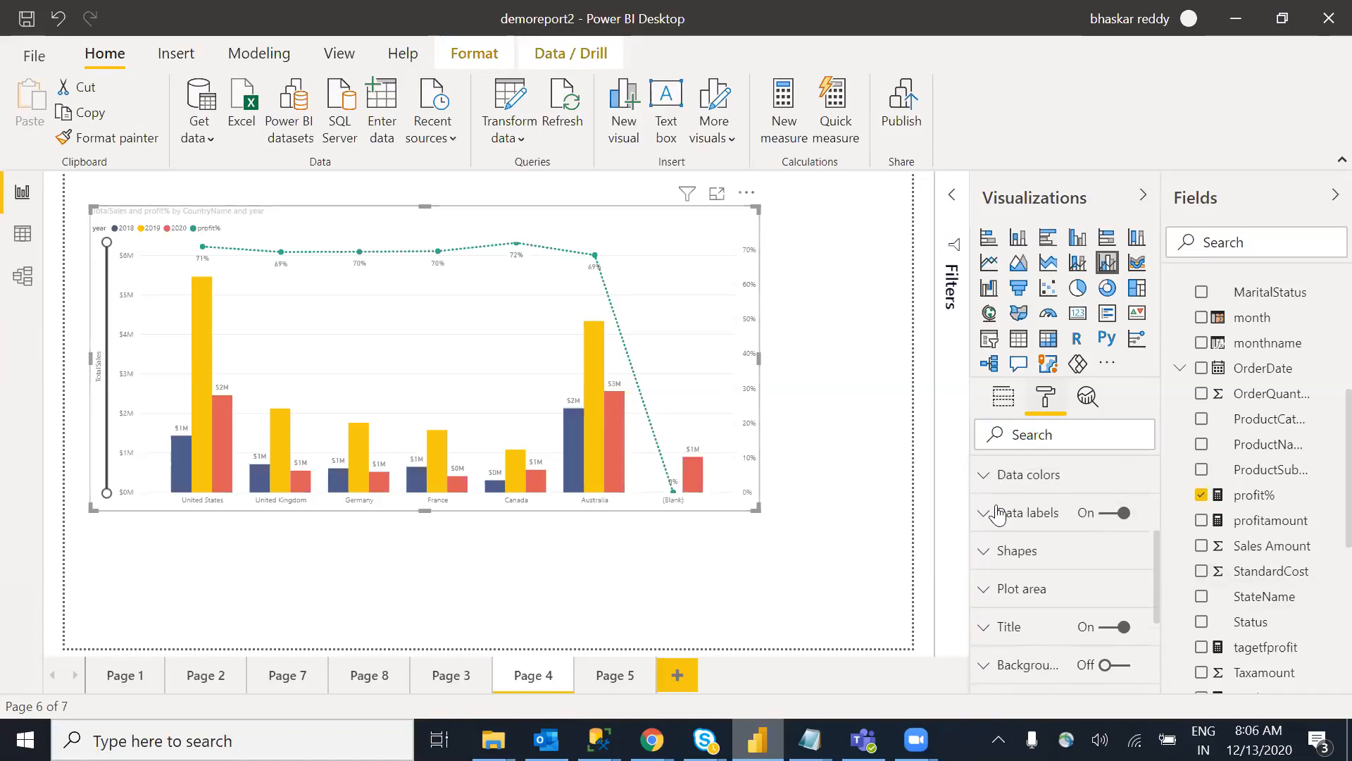
left_click(991, 563)
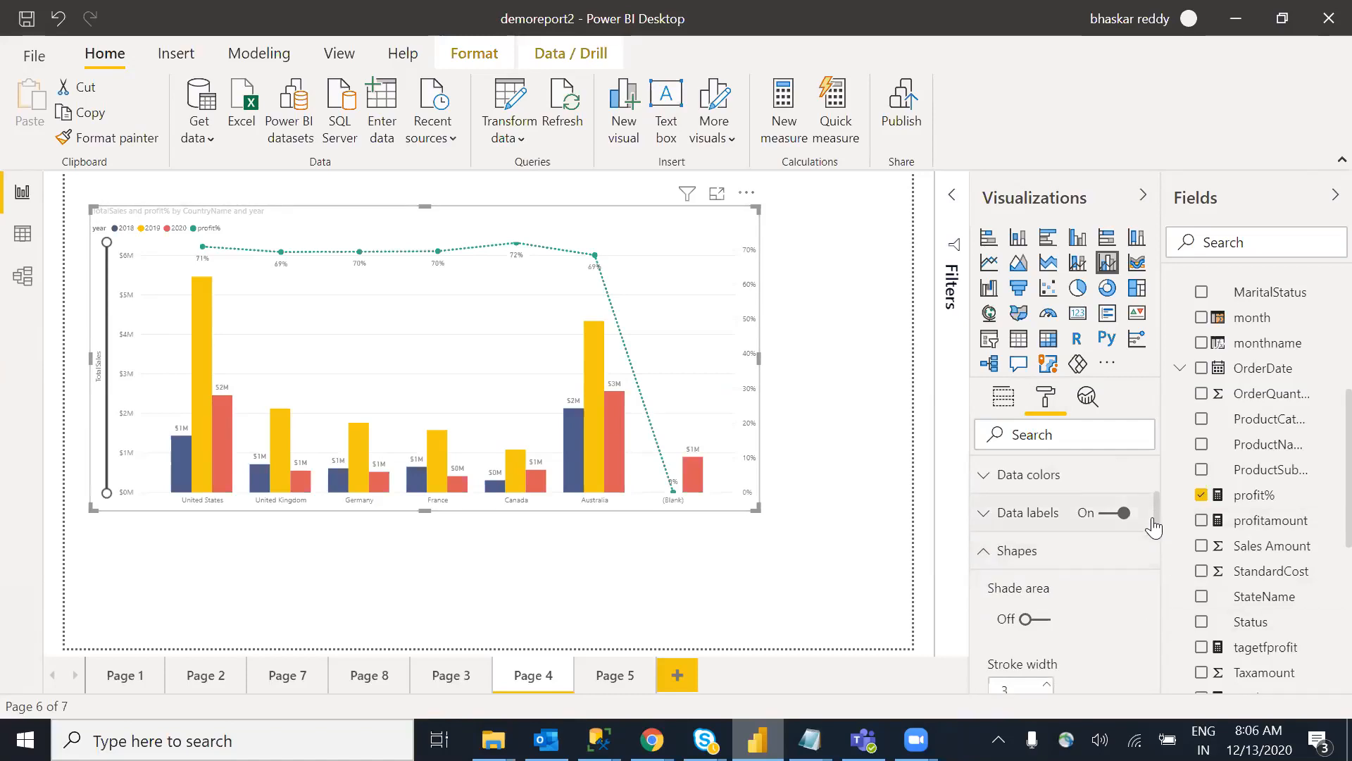
left_click_drag(1156, 520, 1166, 632)
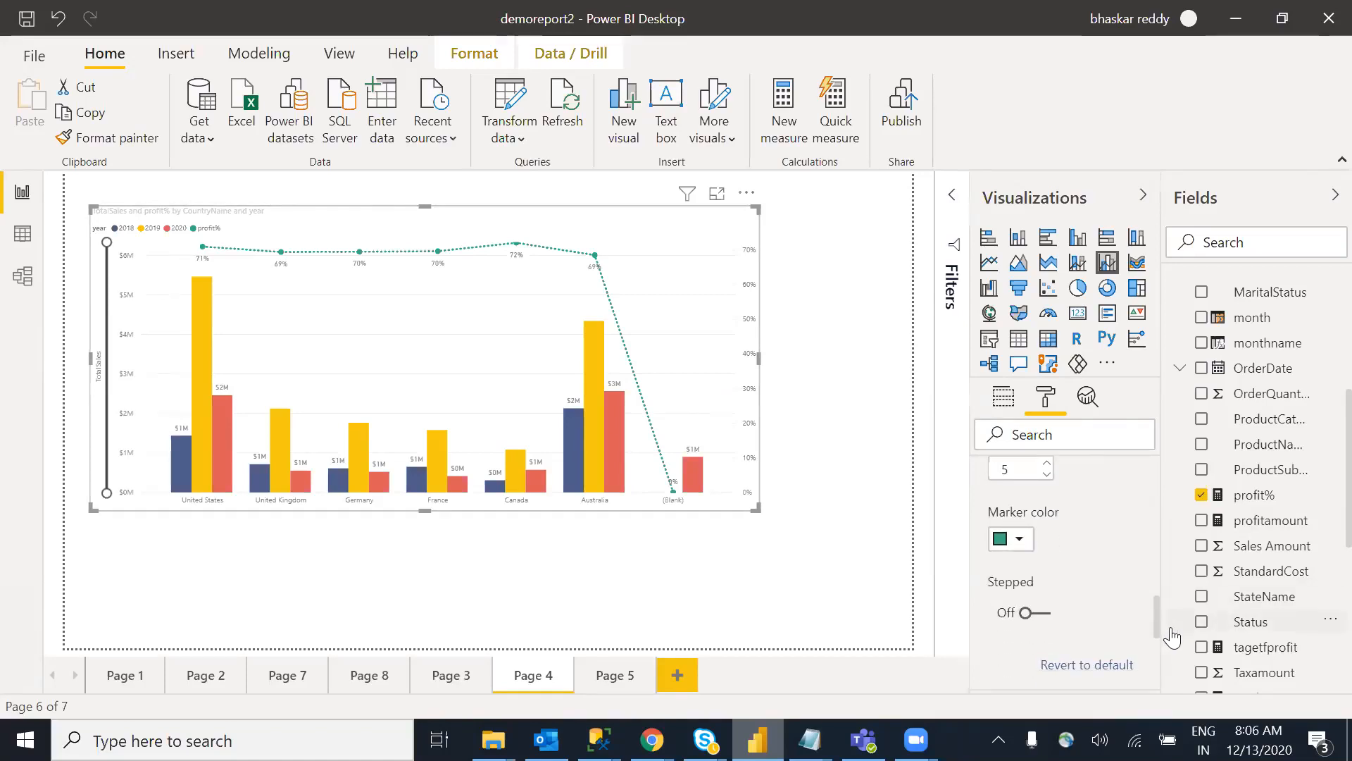
left_click(1048, 614)
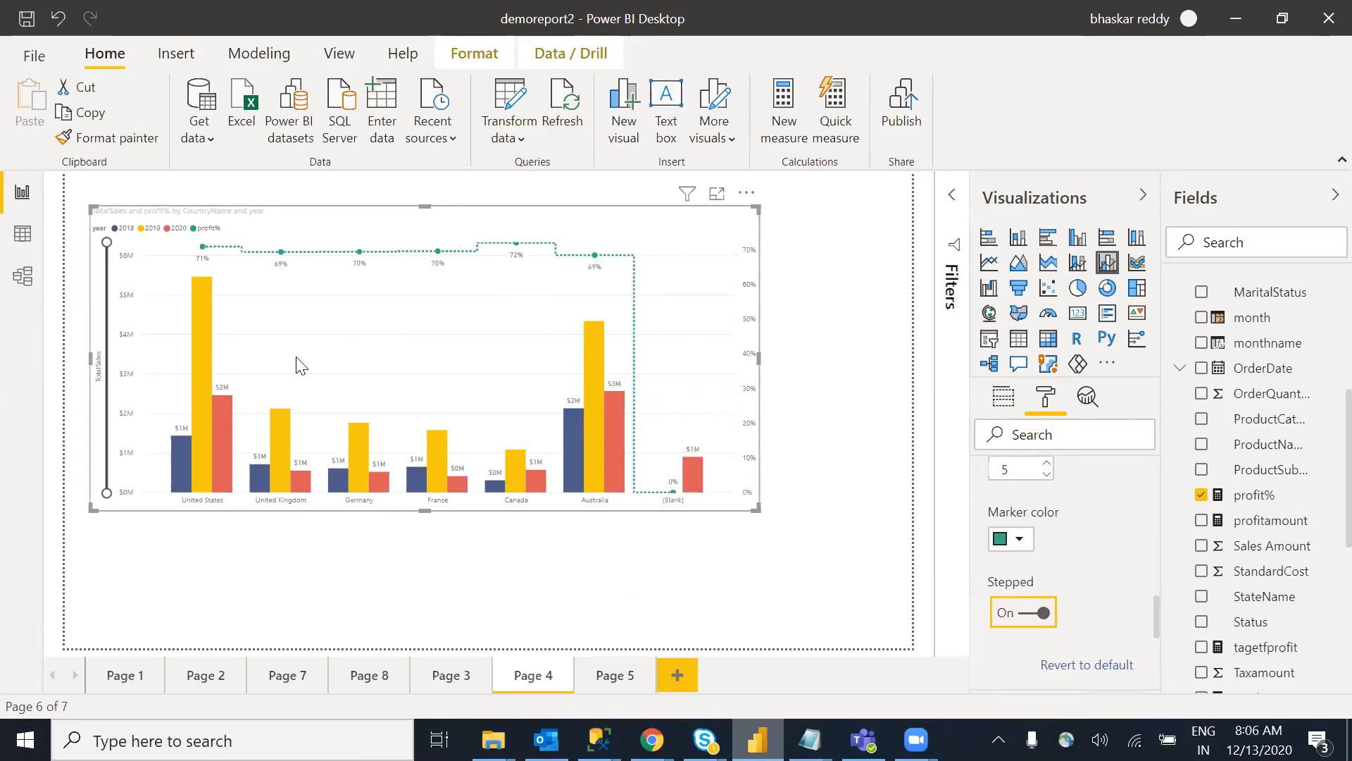
Step: Try the visual as a line and stacked column chart and bring up its field assignments
left_click(1084, 265)
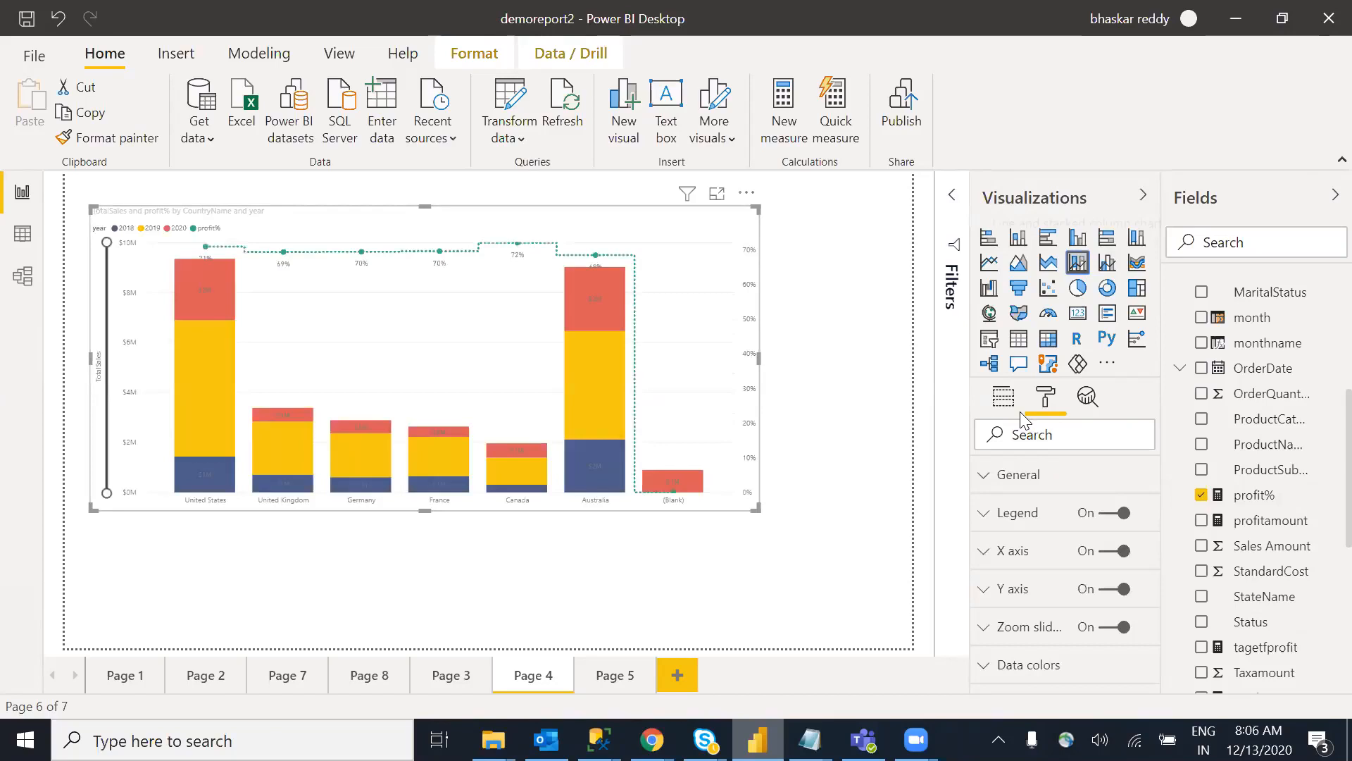
left_click(1004, 398)
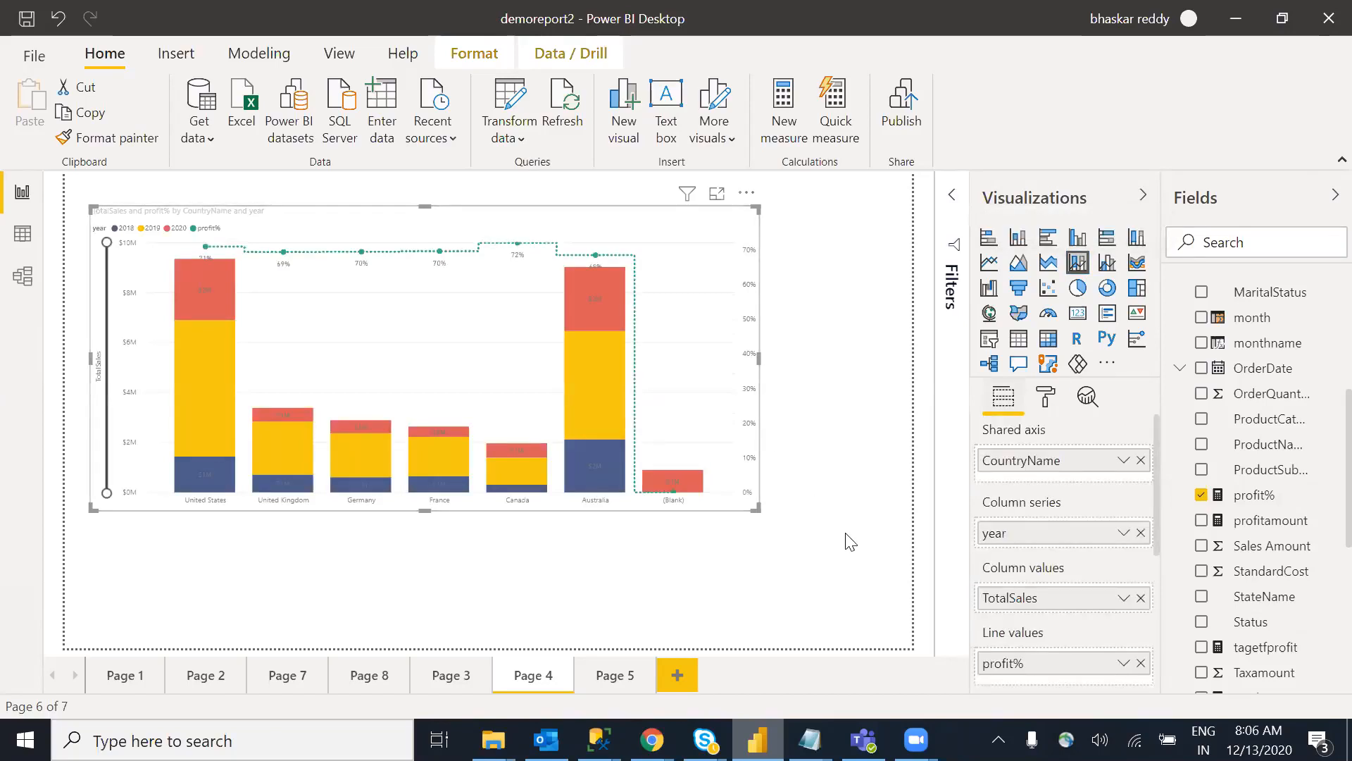
left_click(849, 464)
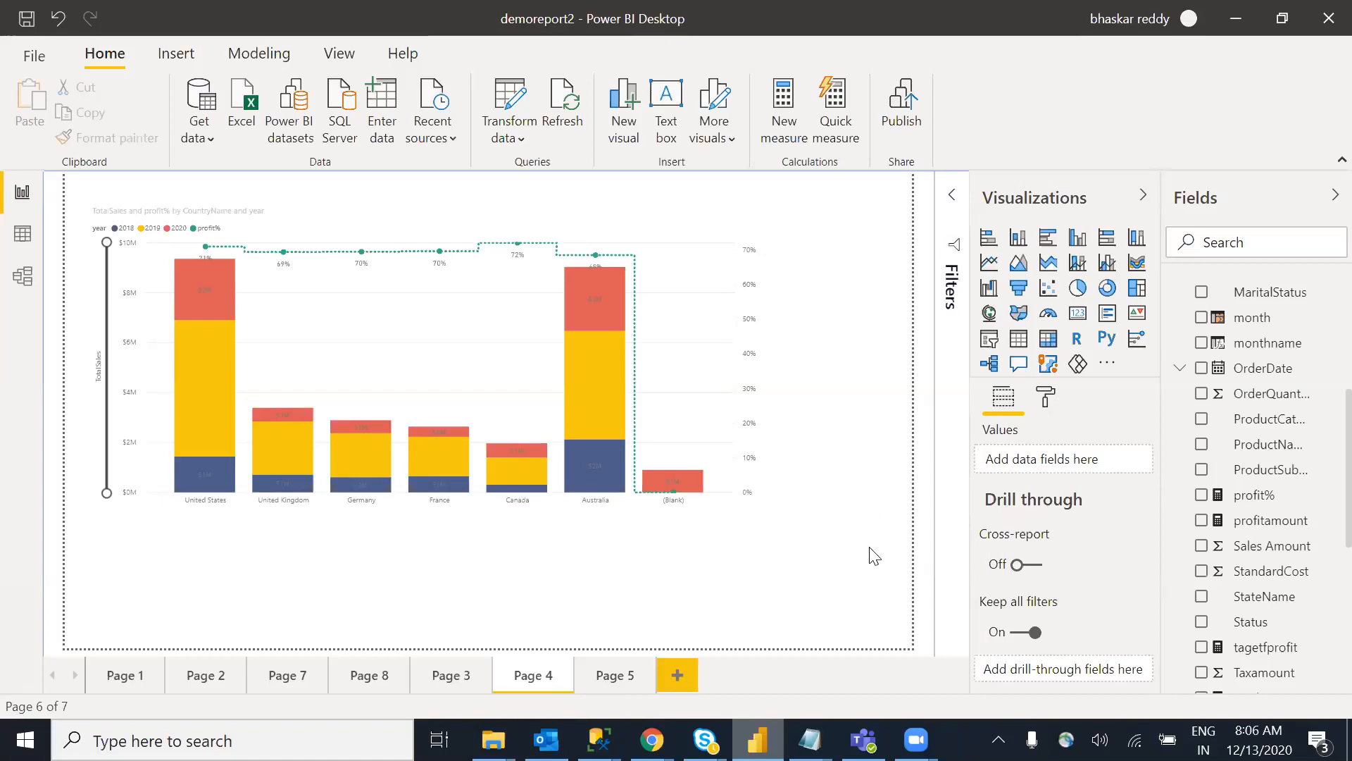
left_click(701, 396)
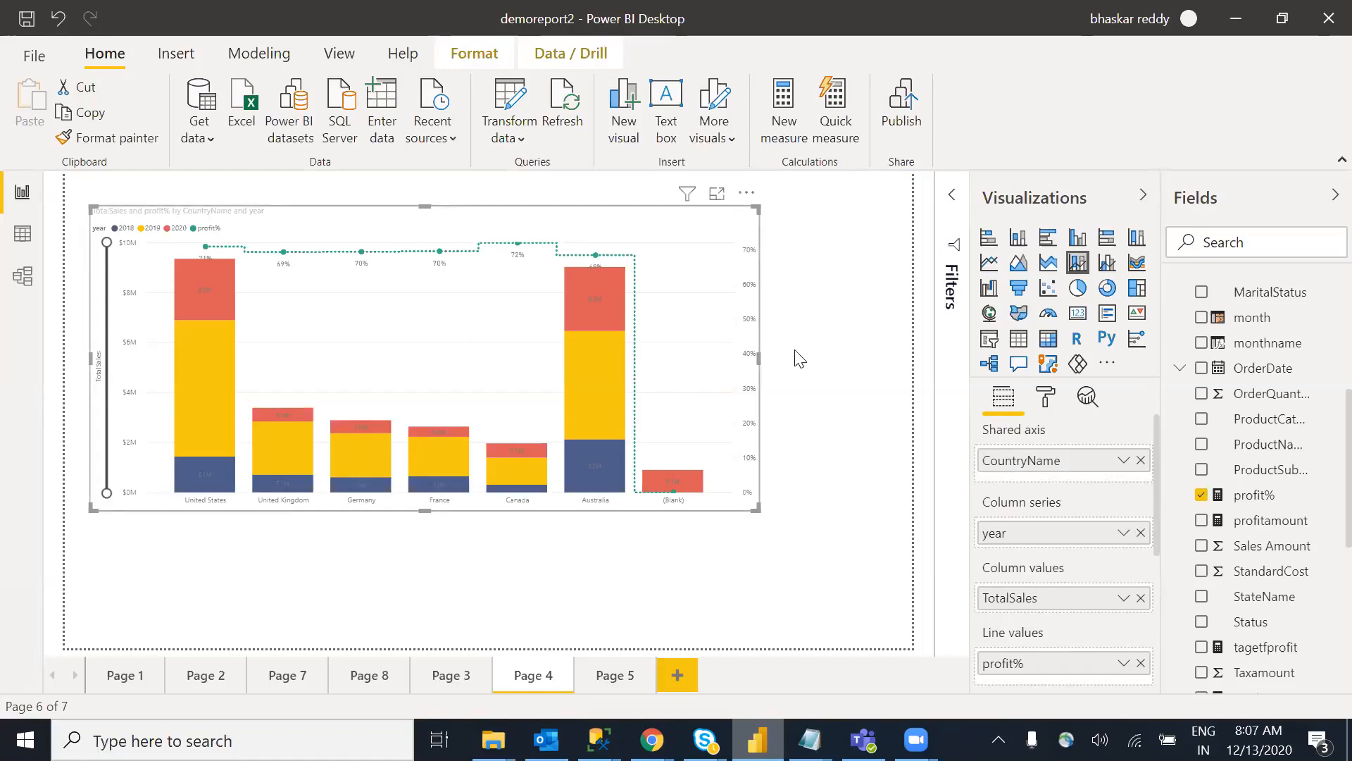
left_click(858, 375)
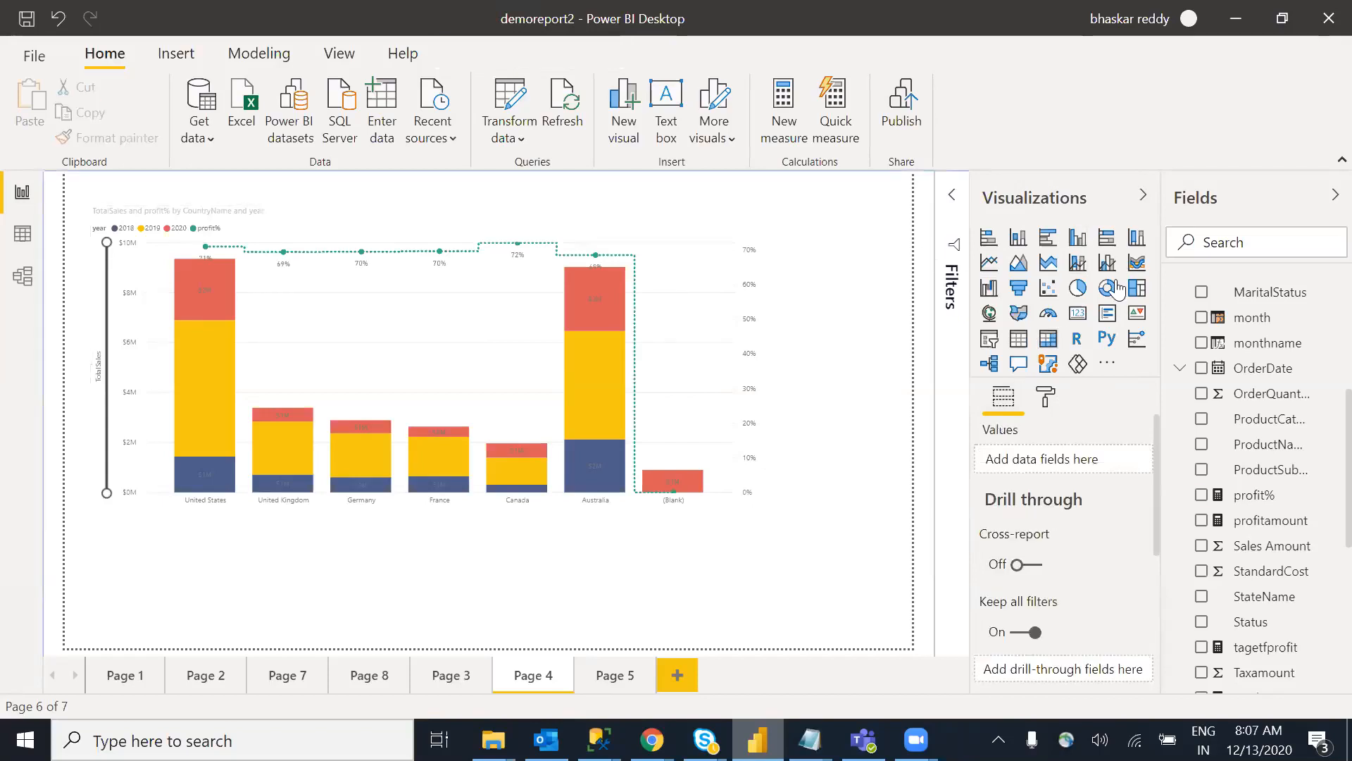
left_click(509, 339)
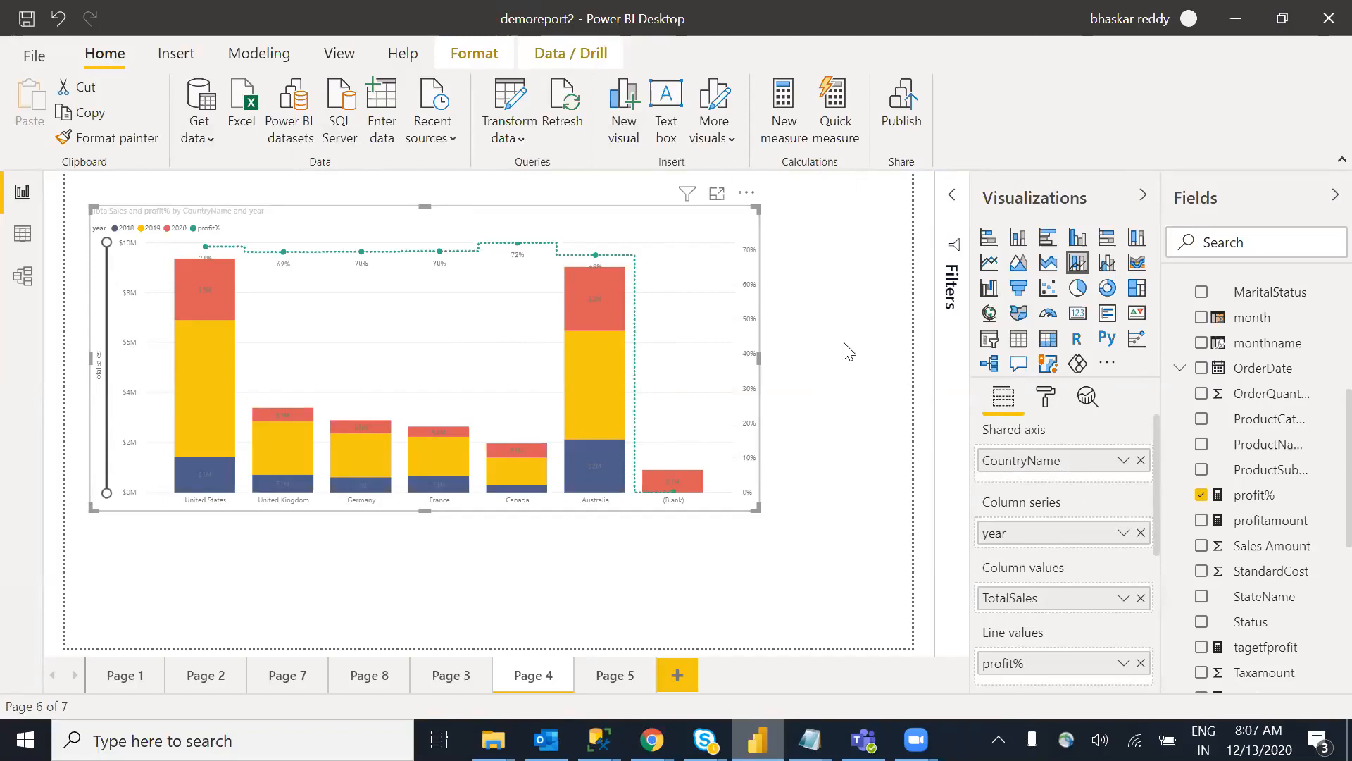
Step: Move the chart toward the middle of the page and return it to near its original place
left_click_drag(528, 378, 600, 404)
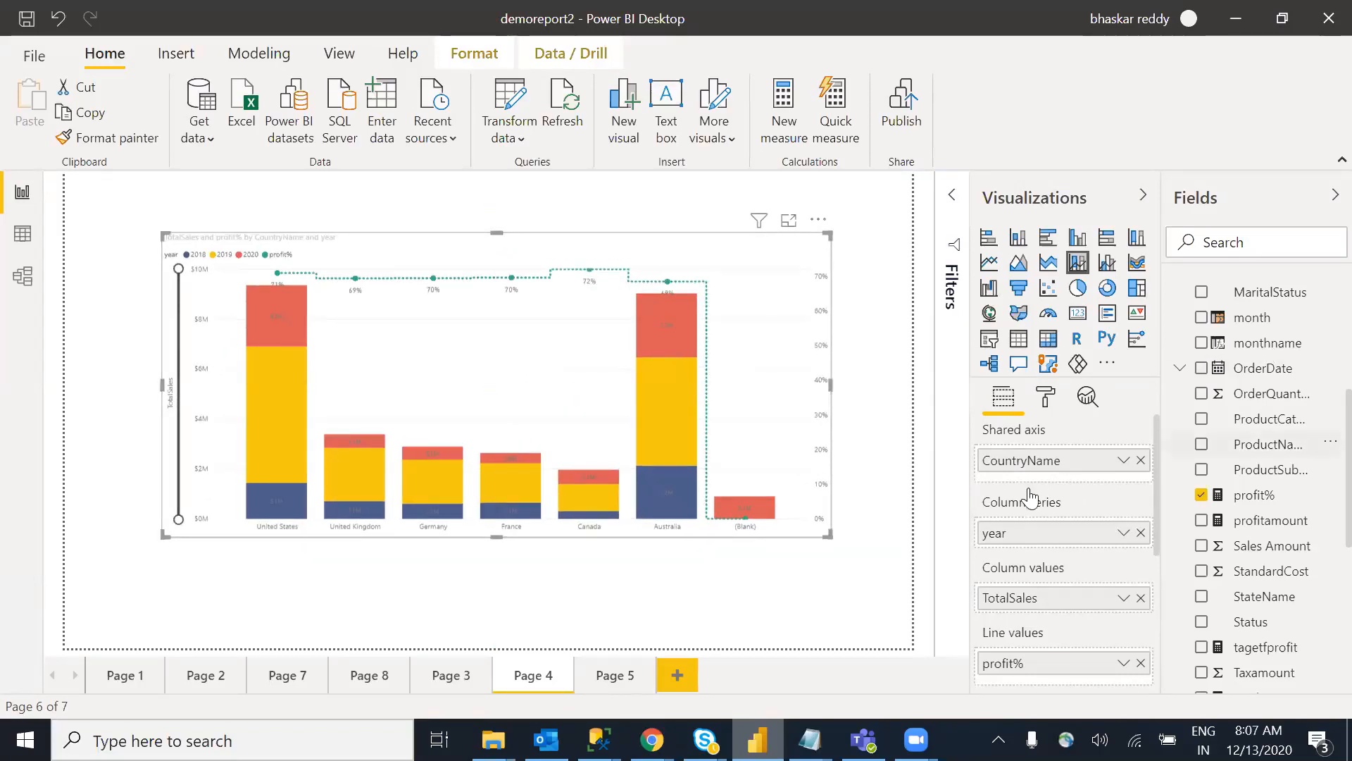
key("ctrl+z")
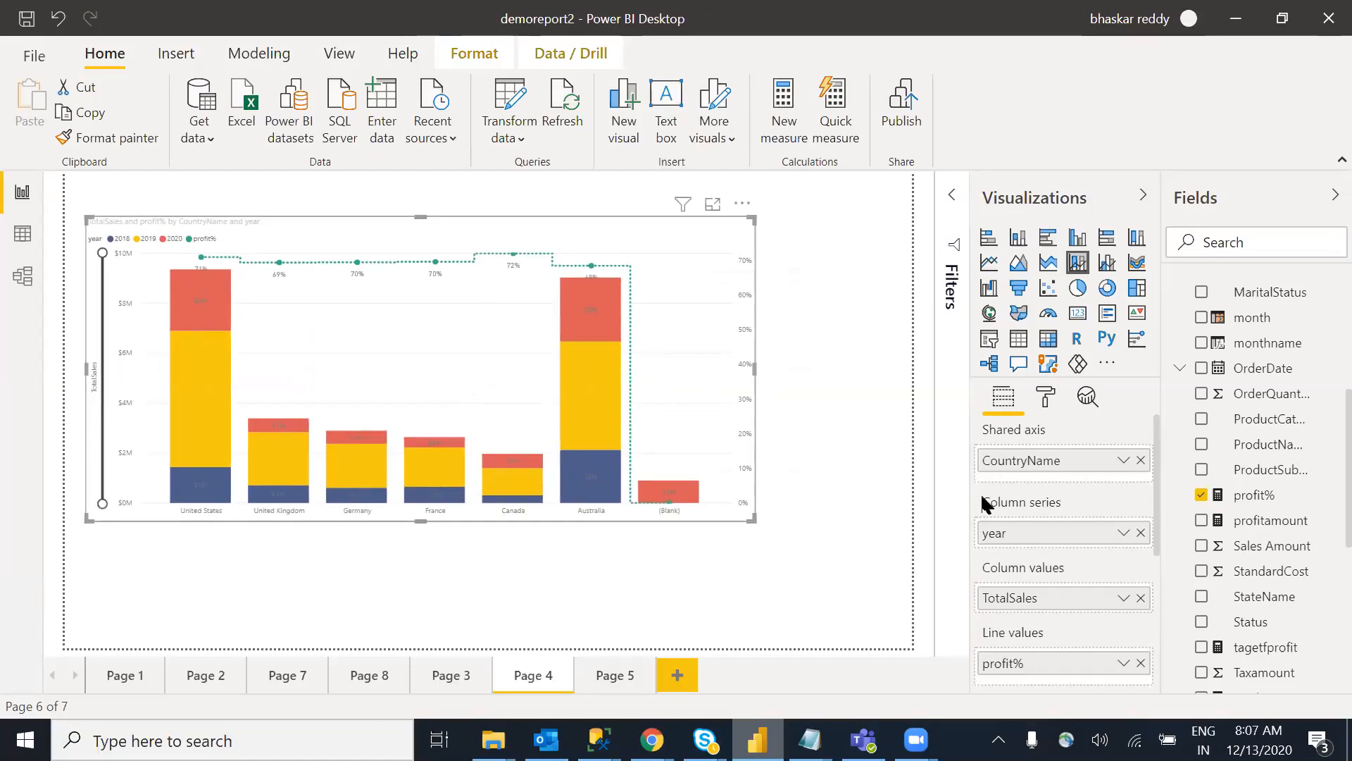
left_click(826, 471)
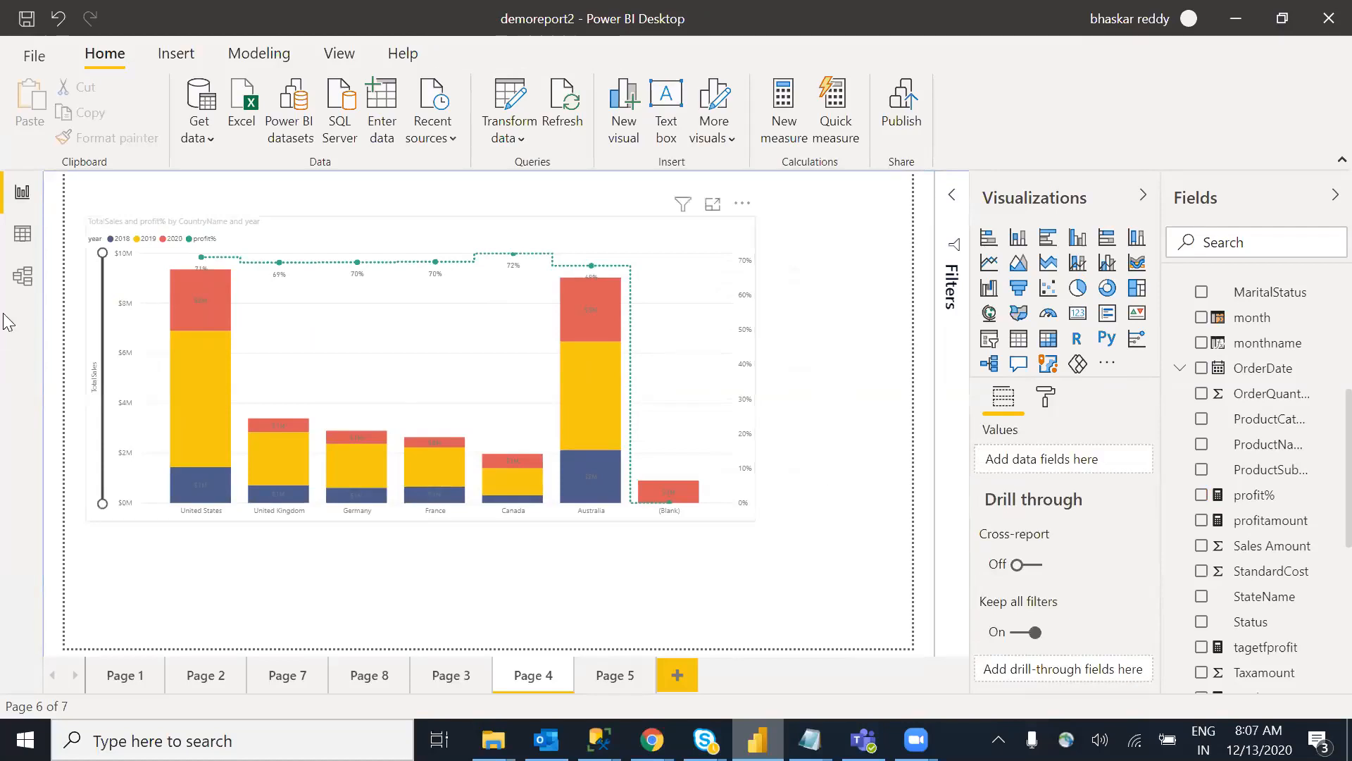
Step: Look at the product table relationships in the data model and return to the report
left_click(31, 284)
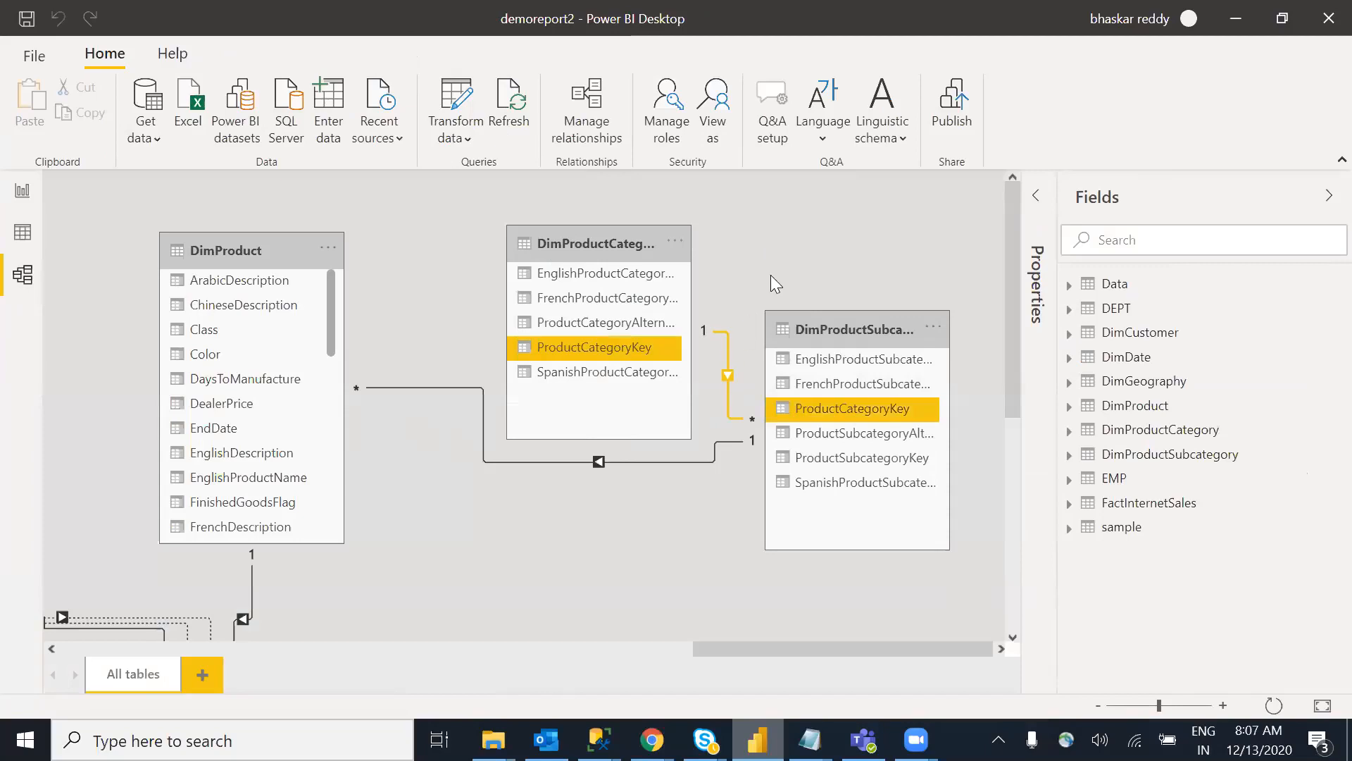
left_click(22, 192)
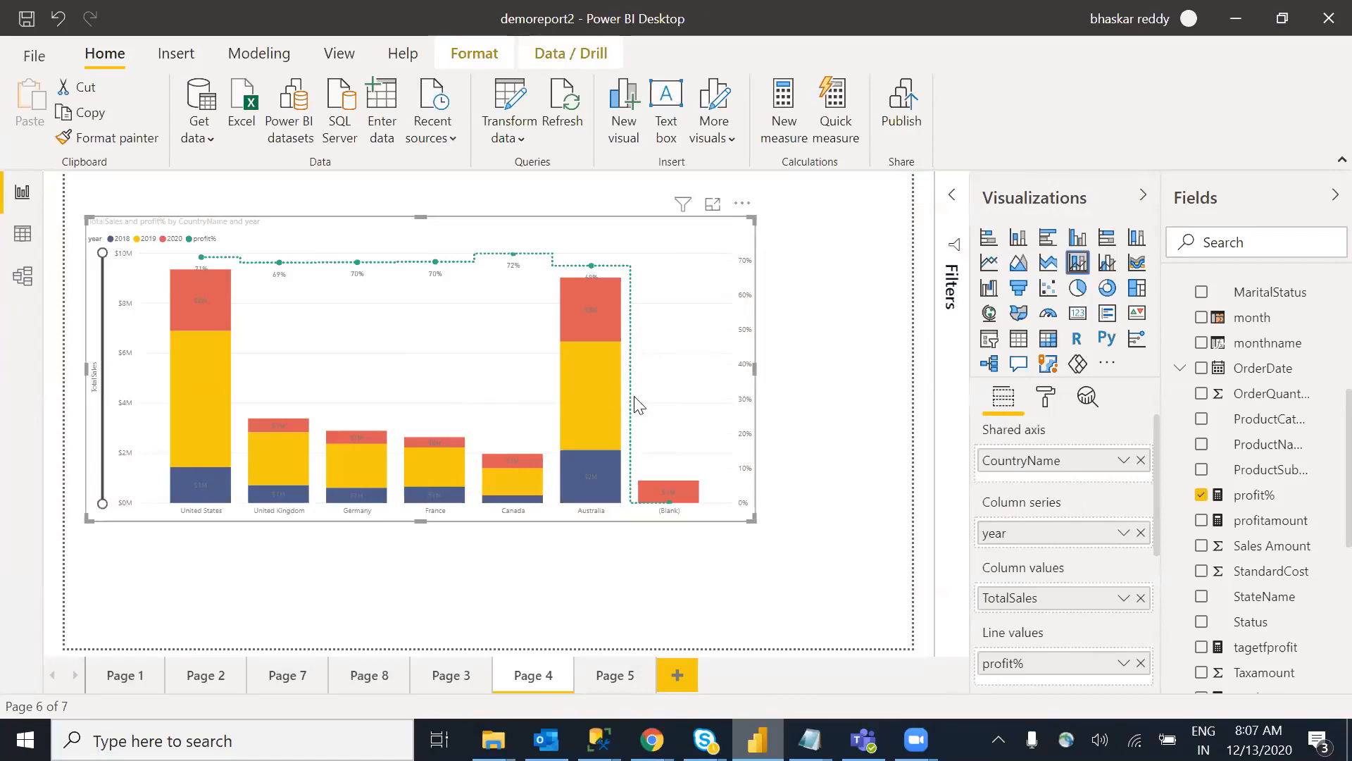
Step: Switch the visual back to a line and clustered column chart and look through its remaining formatting options
left_click(1107, 267)
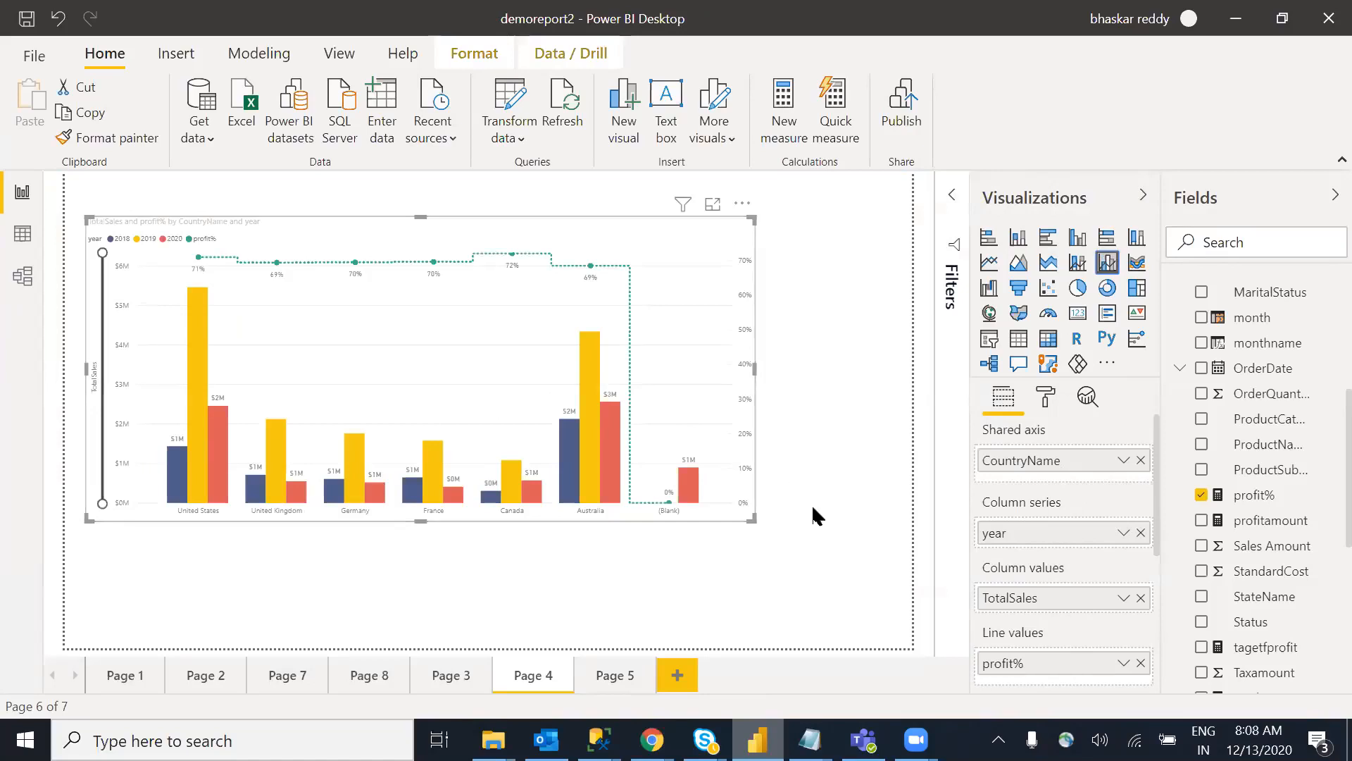
left_click(1048, 398)
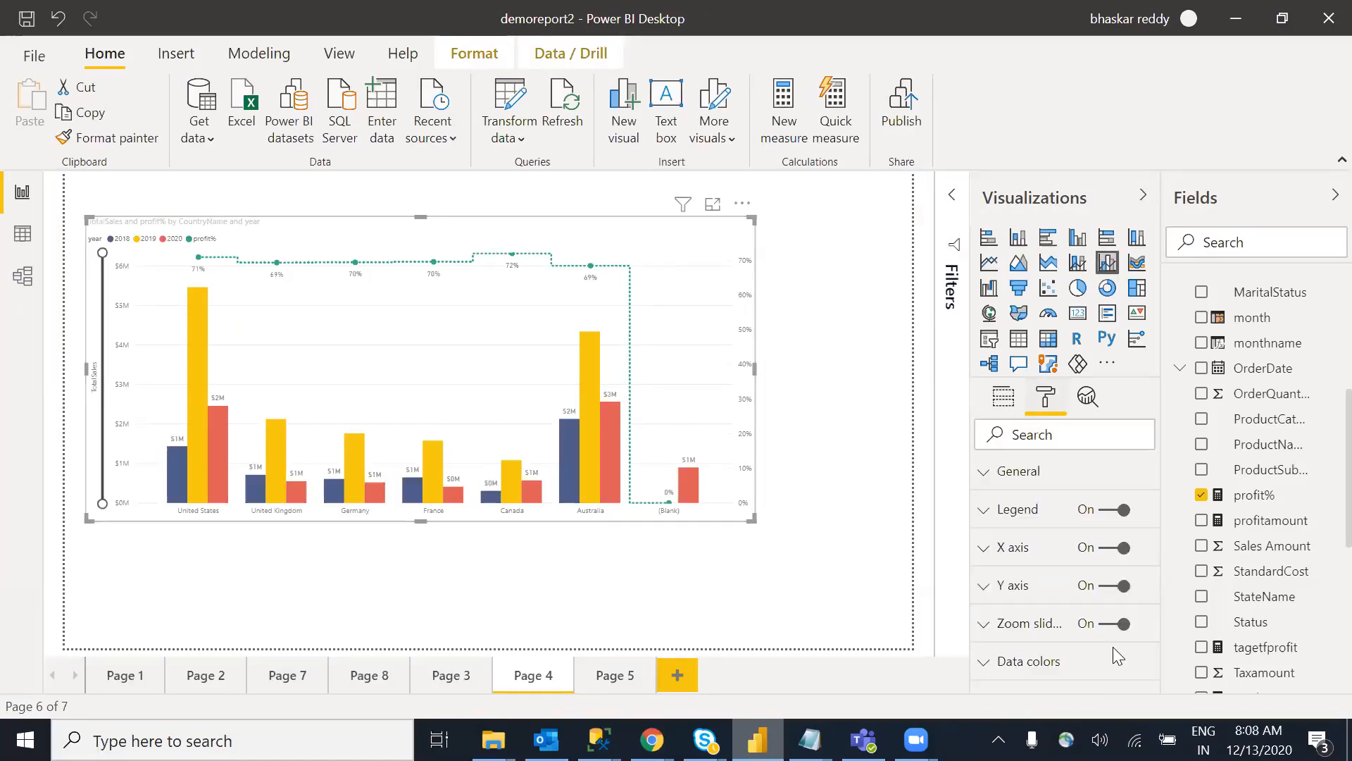
left_click_drag(1159, 531, 1169, 697)
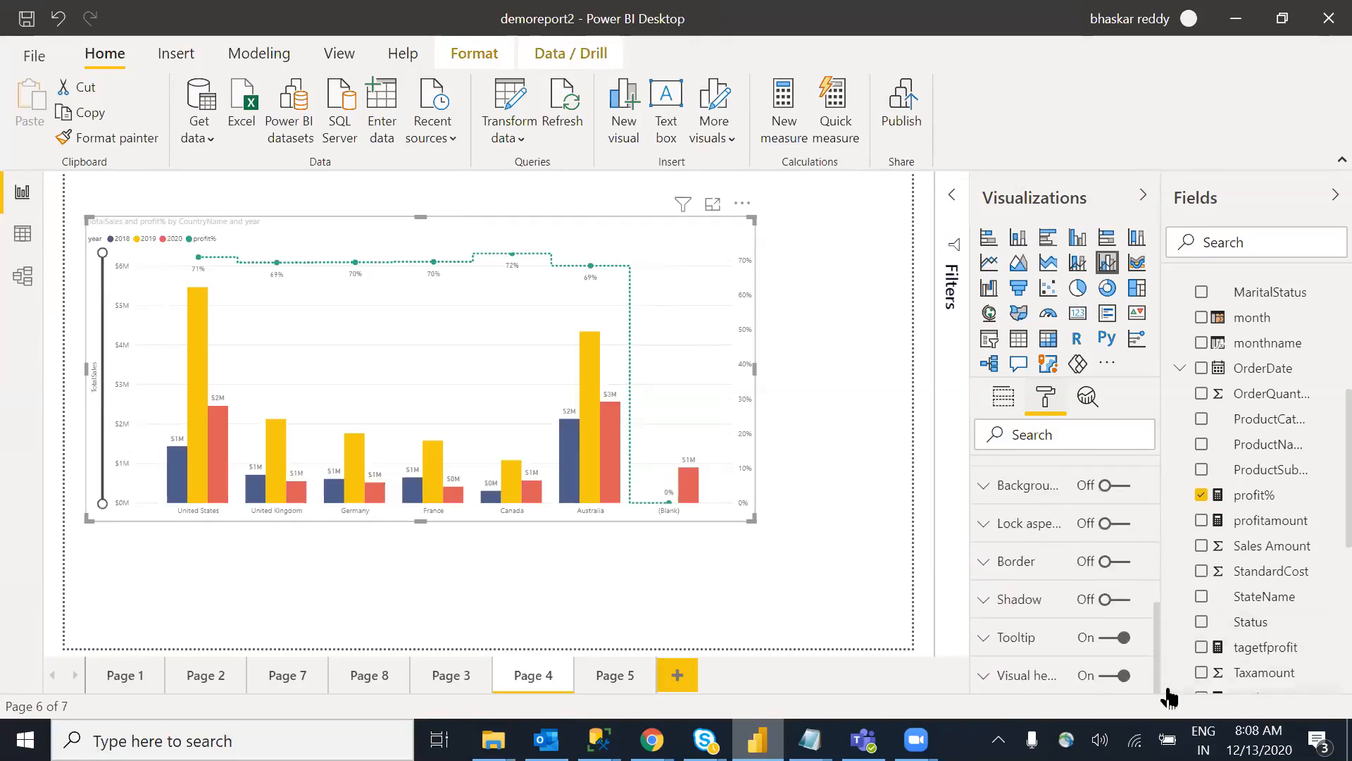
Step: Add a new report page with a clustered column chart and assign CountryName to its axis
left_click(676, 678)
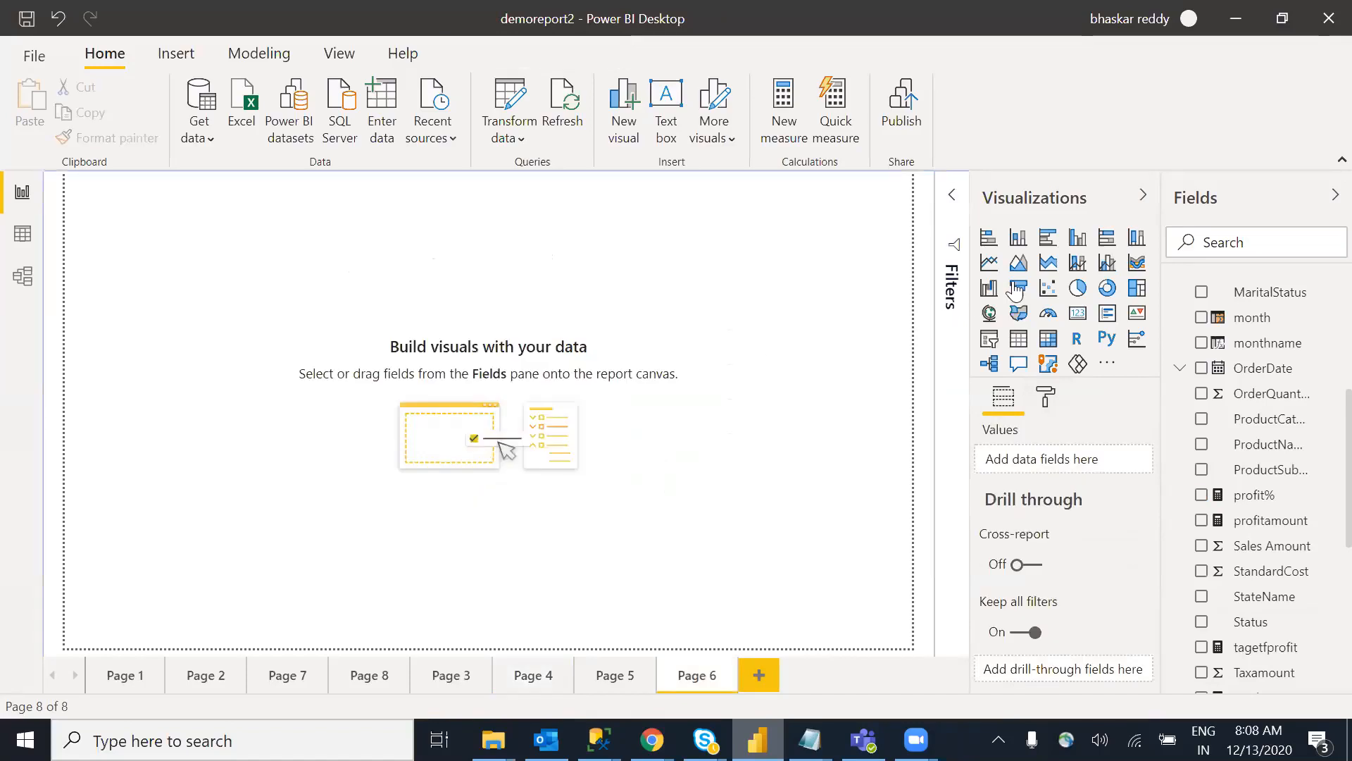
left_click_drag(253, 331, 455, 451)
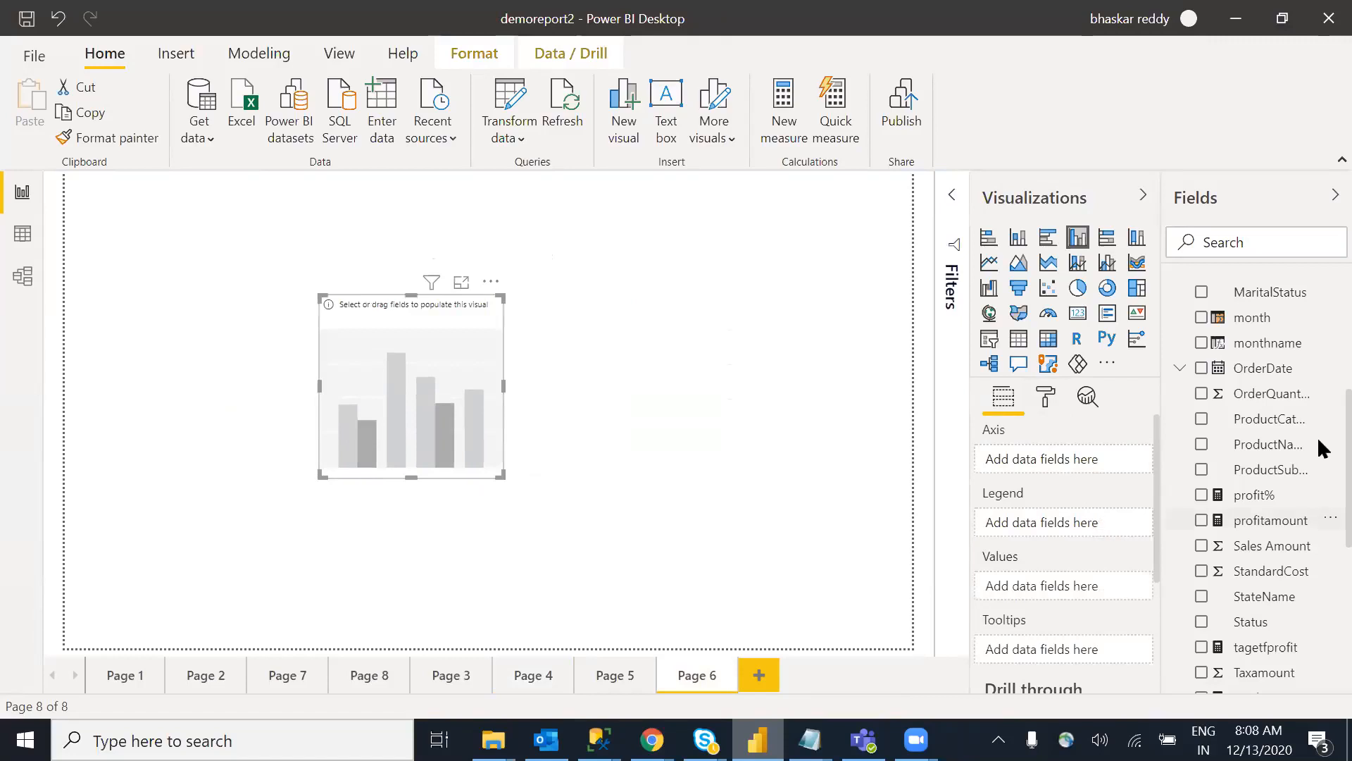
scroll(1317, 423, "up", 5)
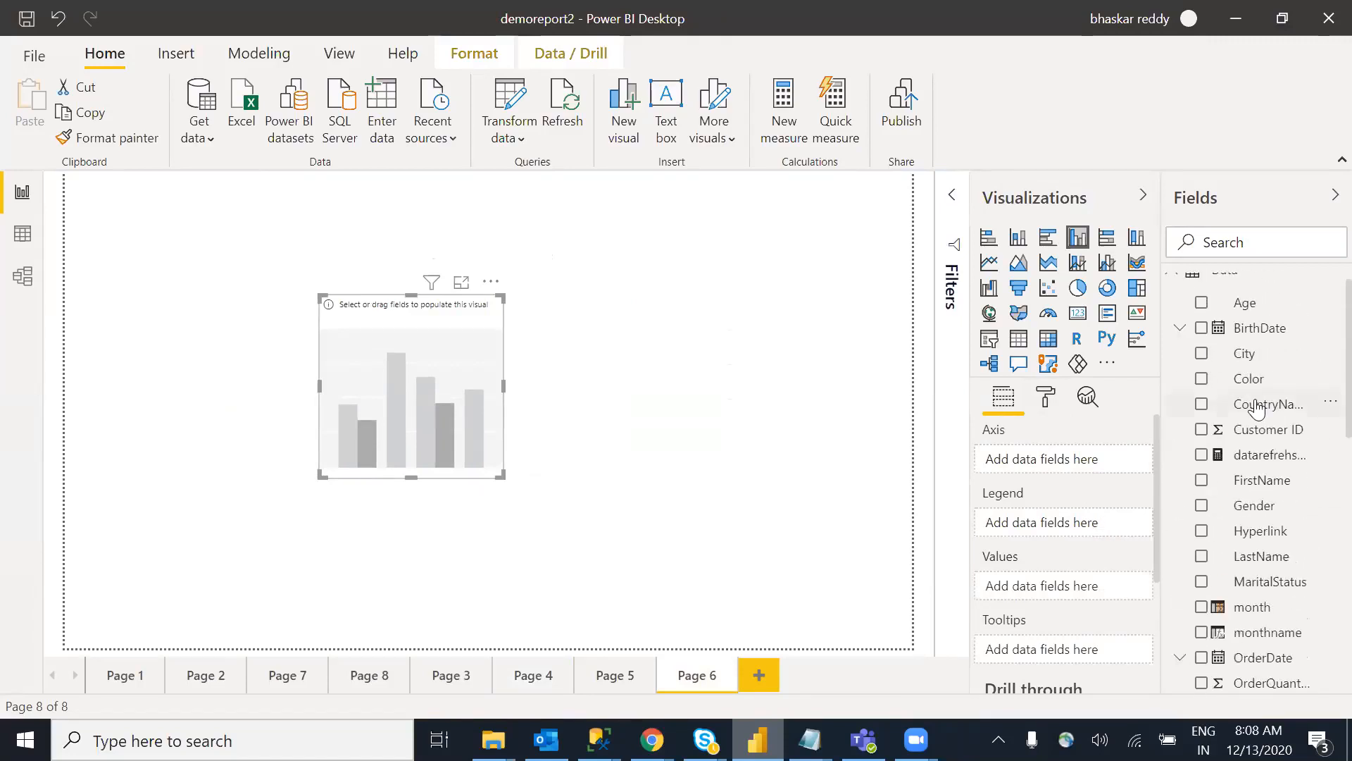
left_click_drag(1238, 407, 1057, 461)
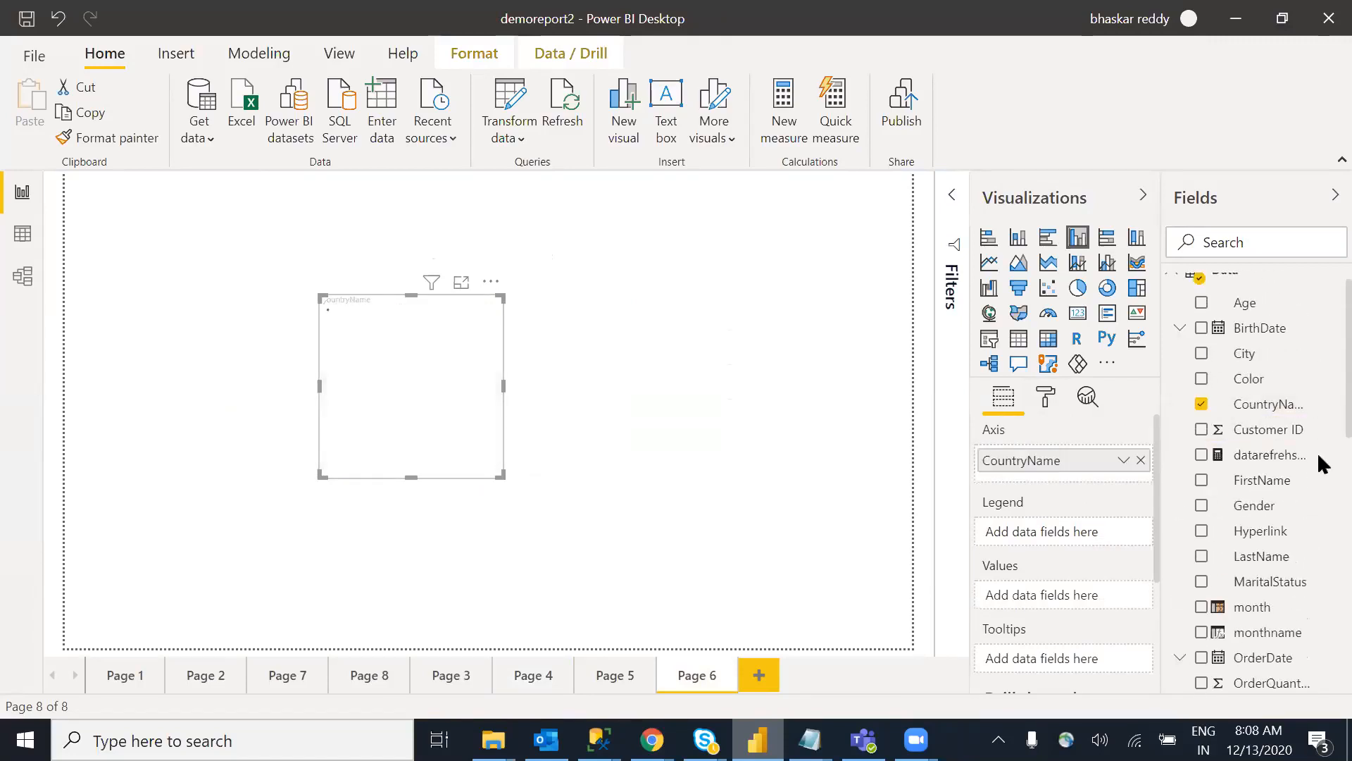
Step: Add TotalSales as the column chart's values and enlarge the chart on the page
scroll(1317, 467, "down", 5)
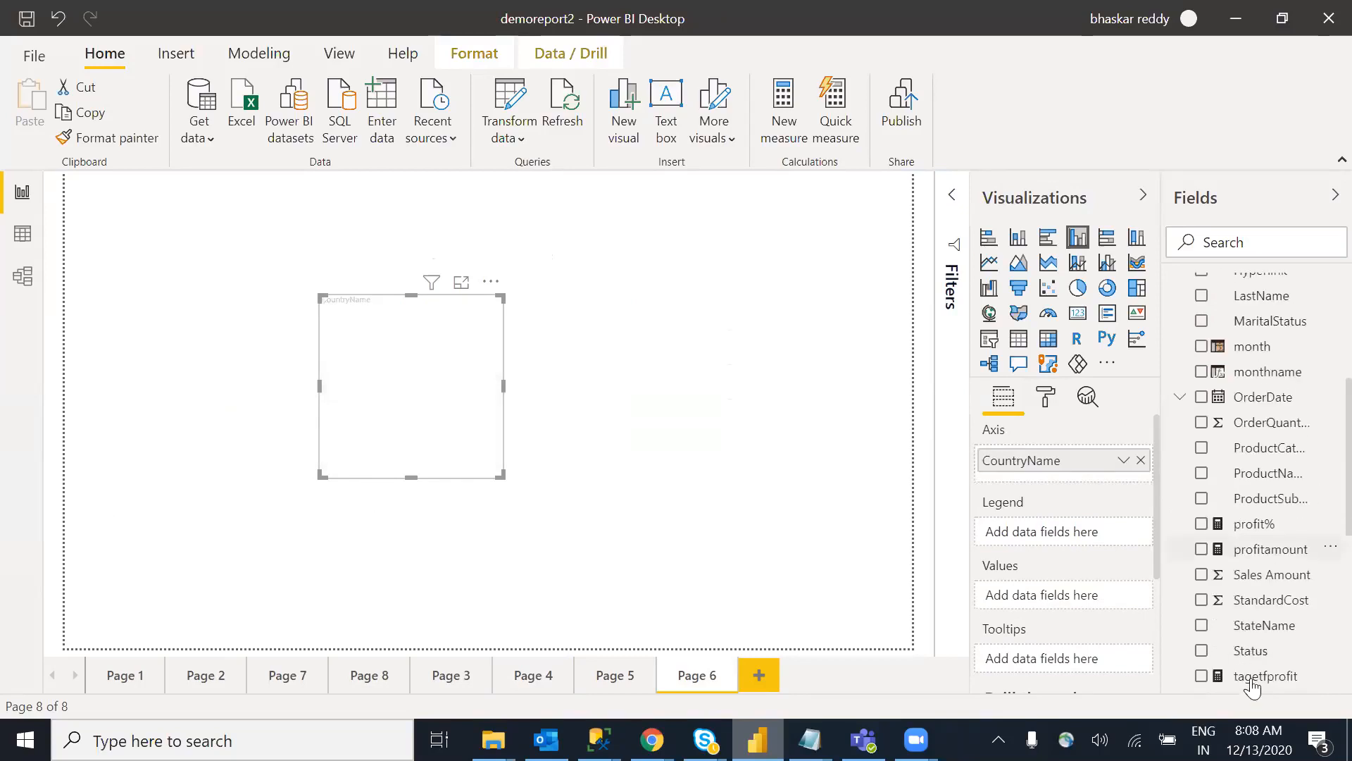
scroll(1317, 492, "down", 4)
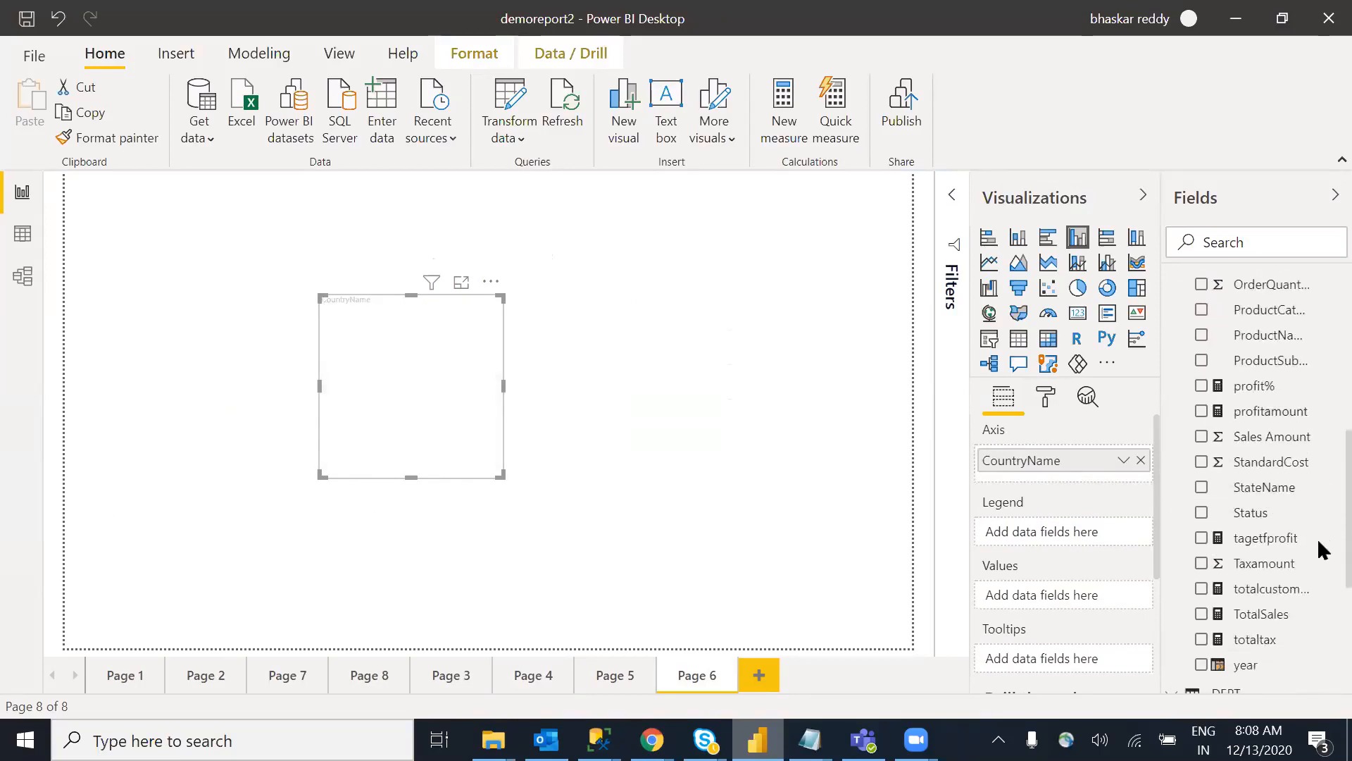
left_click_drag(1271, 612, 1065, 600)
left_click_drag(502, 477, 723, 533)
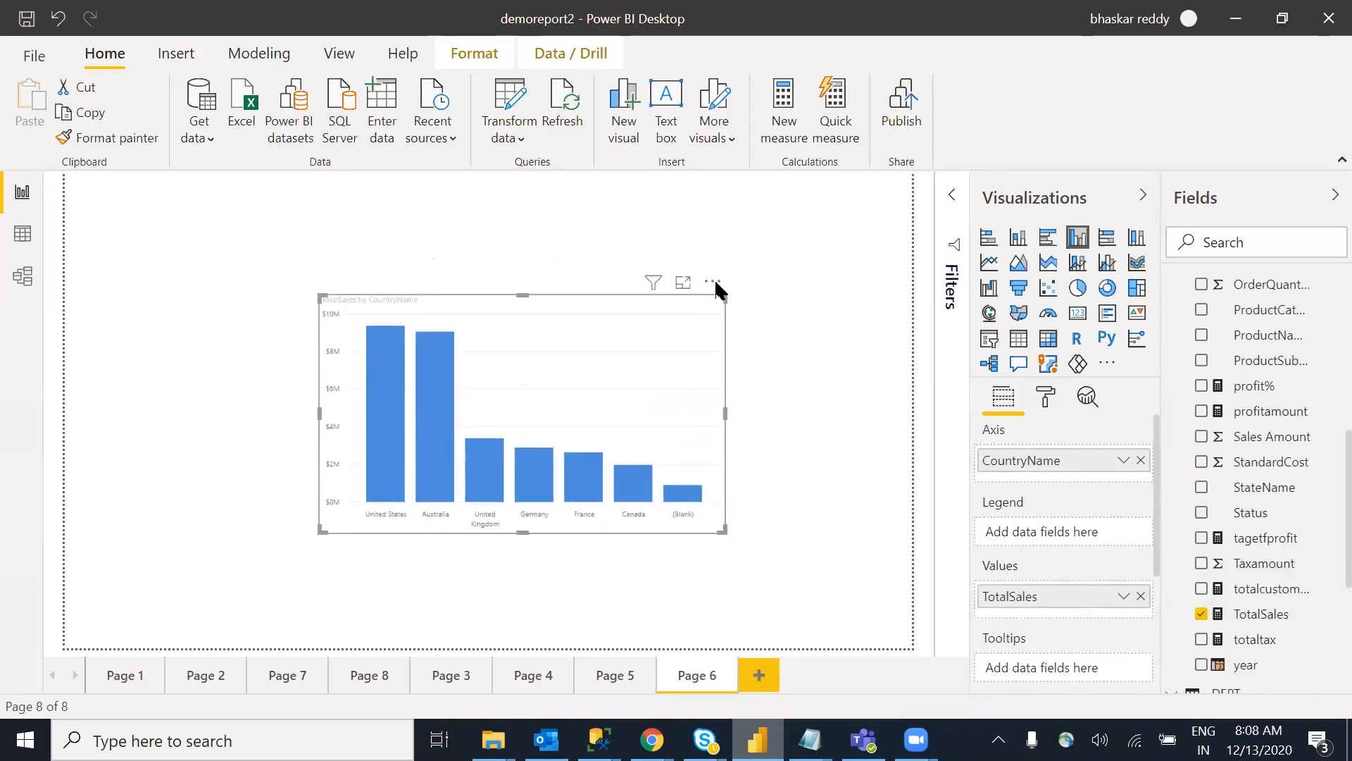
Step: Inspect the tooltip of the Australia column and open the chart's tooltip formatting settings
mouse_move(432, 435)
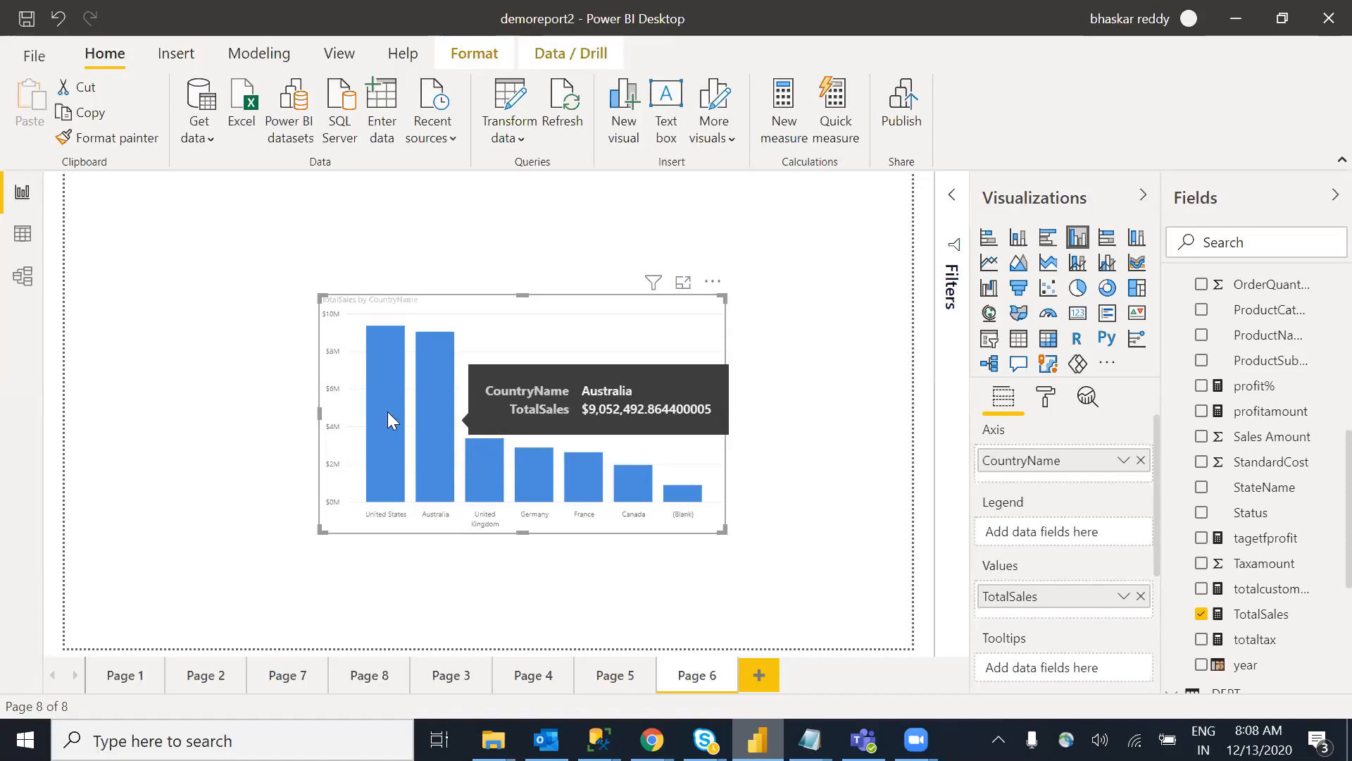
left_click(1047, 398)
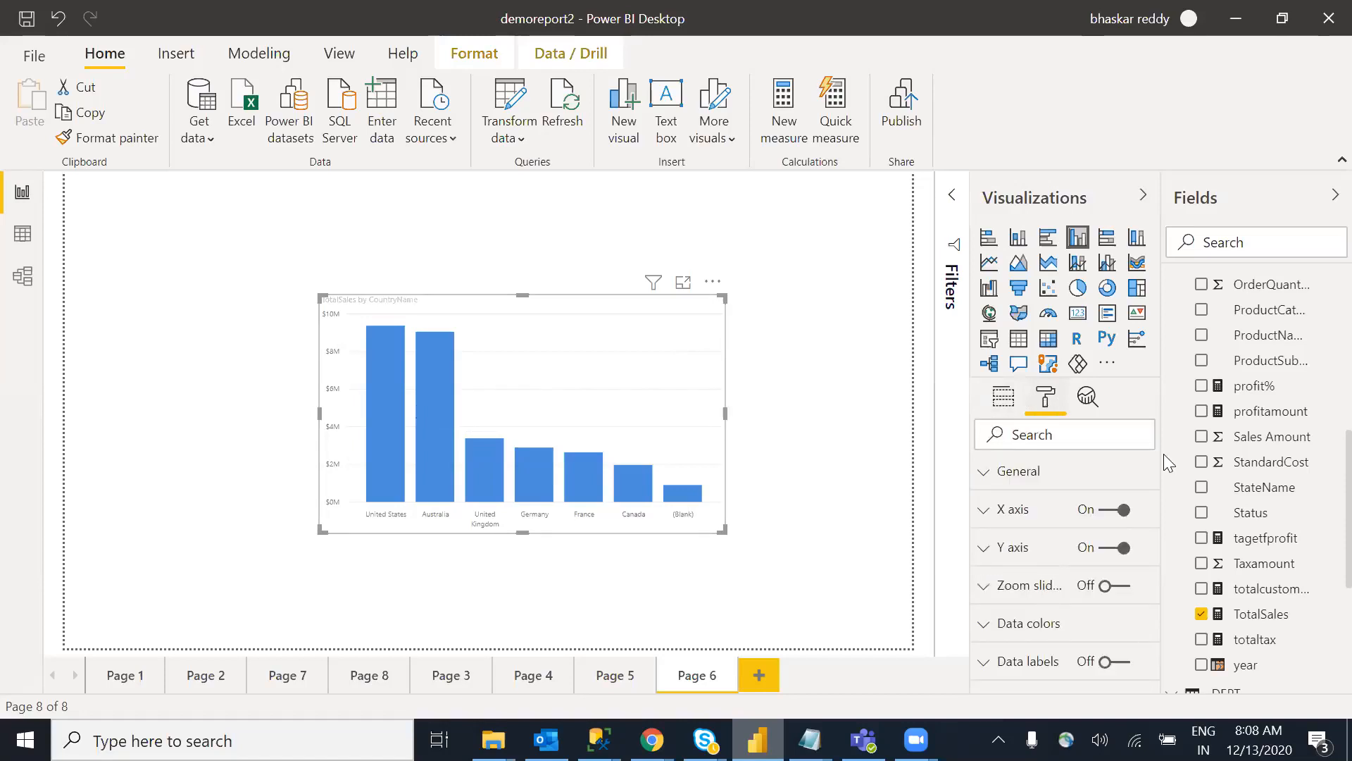
left_click_drag(1153, 466, 1164, 620)
left_click(998, 641)
left_click_drag(1154, 537, 1156, 574)
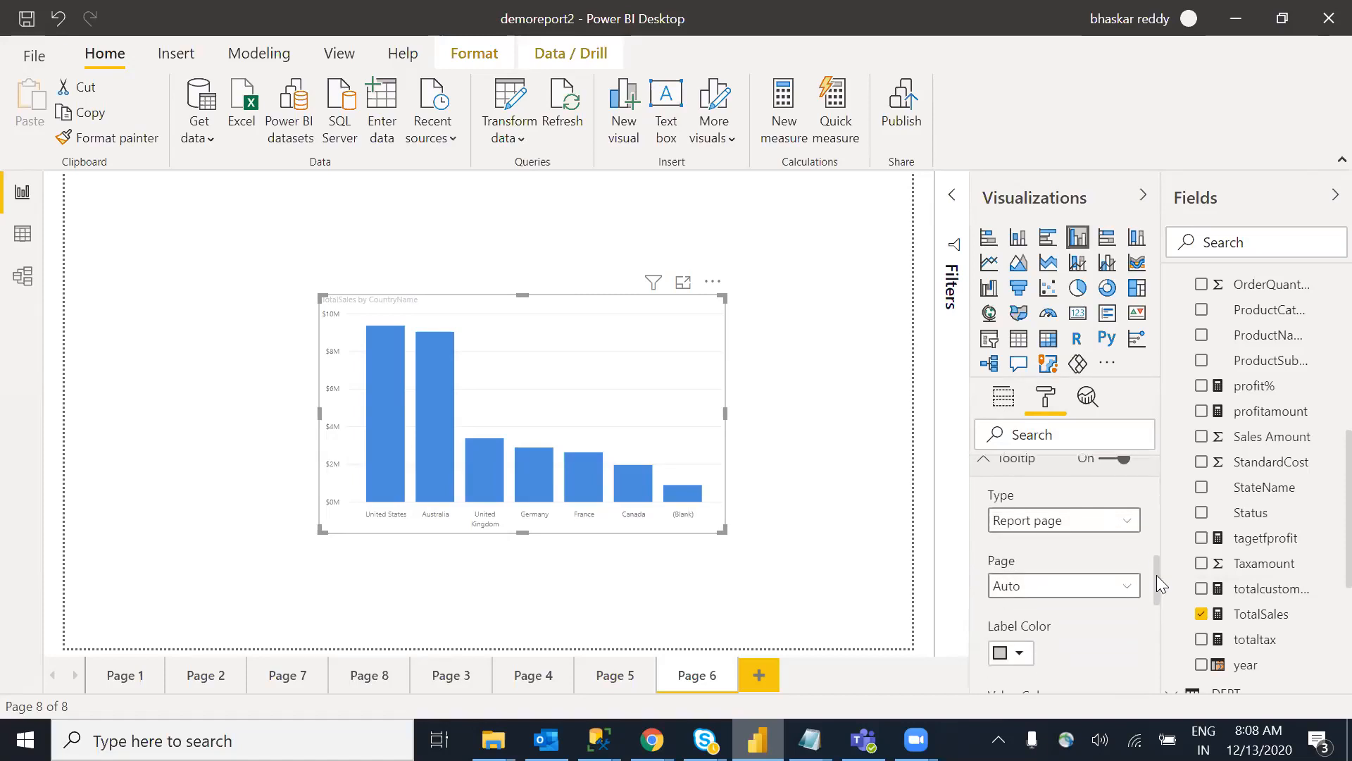
Step: Try the Default tooltip type and switch it back to Report page
left_click(1131, 529)
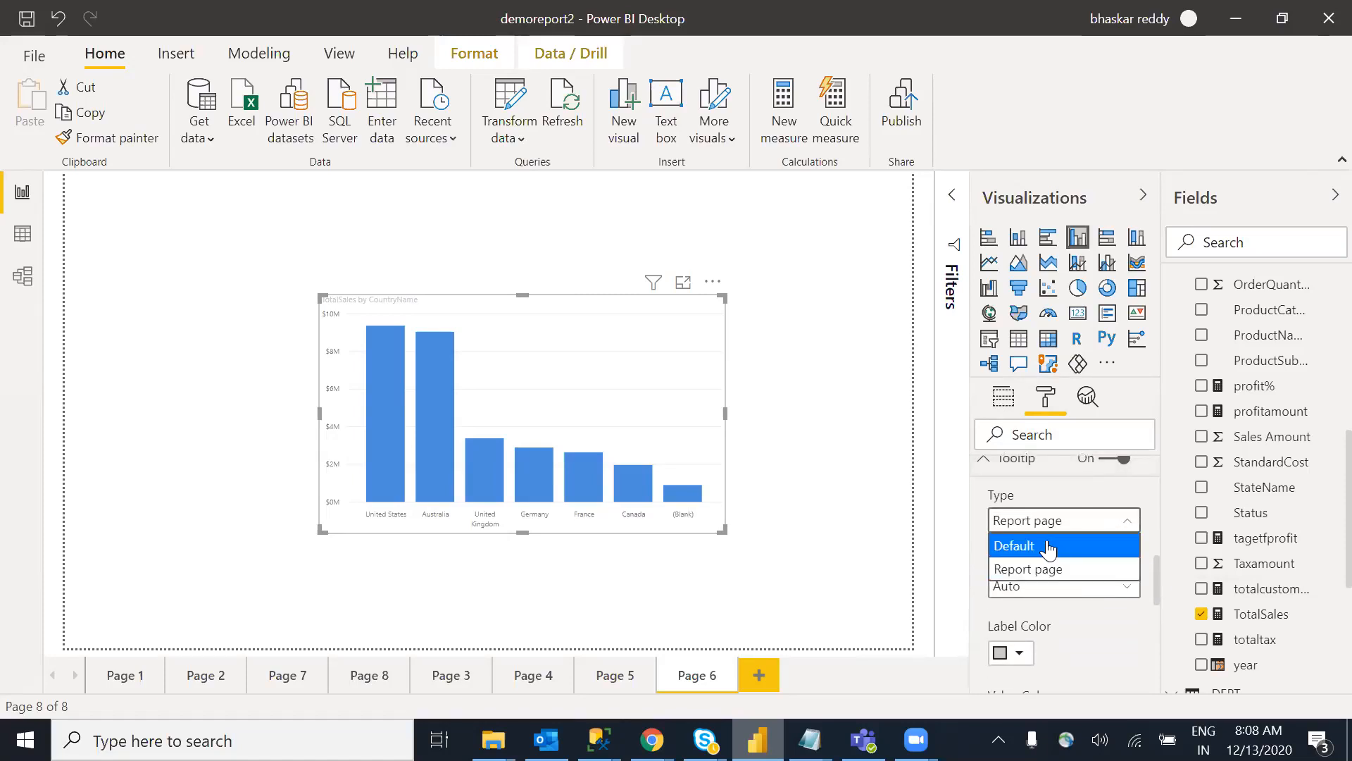
left_click(1050, 548)
left_click(1109, 519)
left_click(1024, 571)
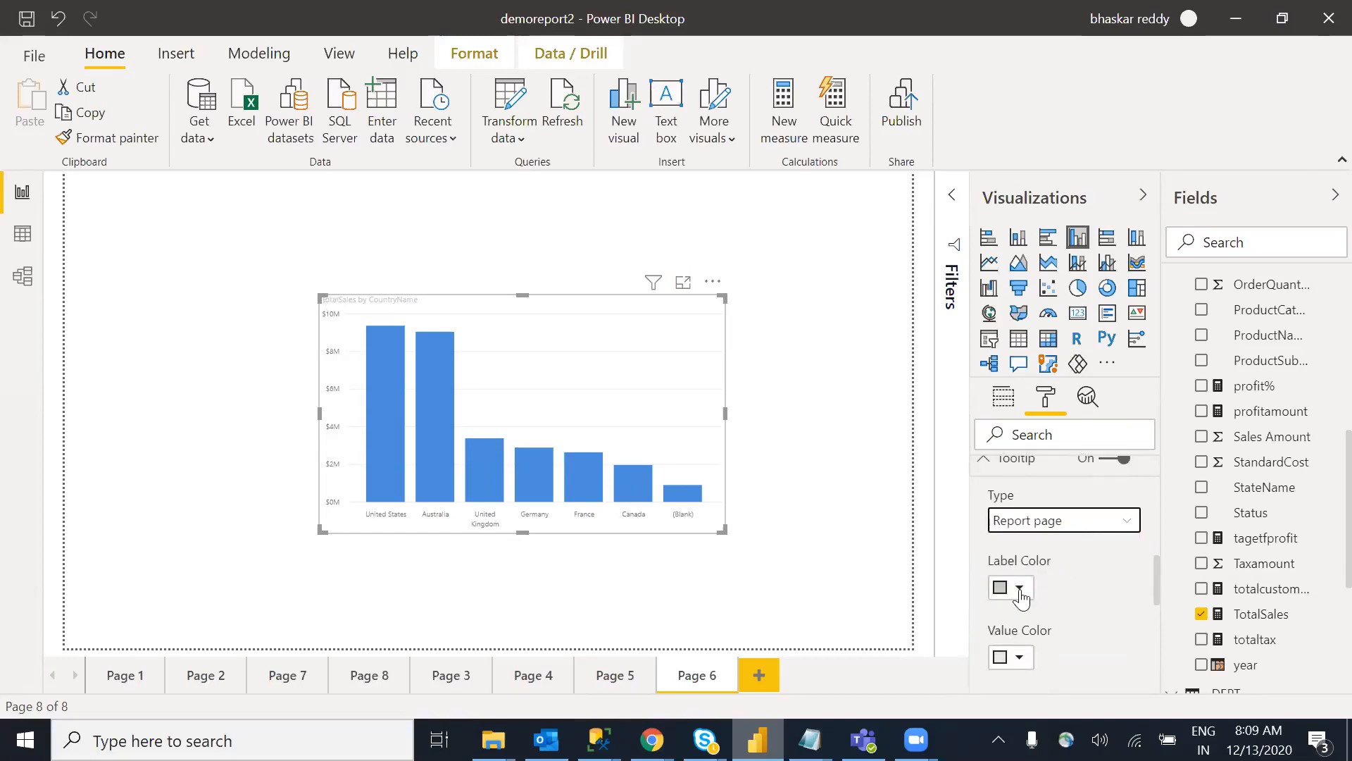
left_click(1019, 590)
left_click(1073, 538)
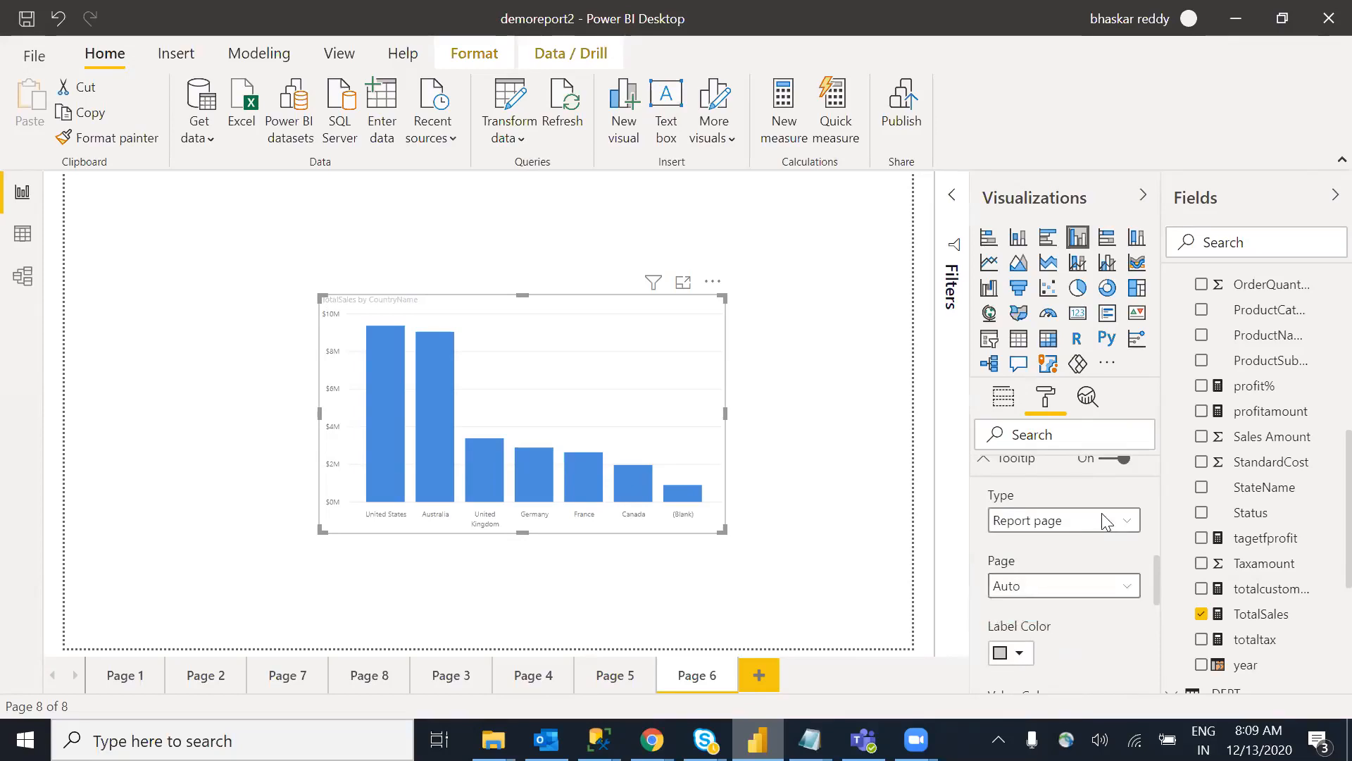
Step: Set the chart's tooltip type to Default and its label color to light yellow
left_click(1107, 521)
left_click(1030, 541)
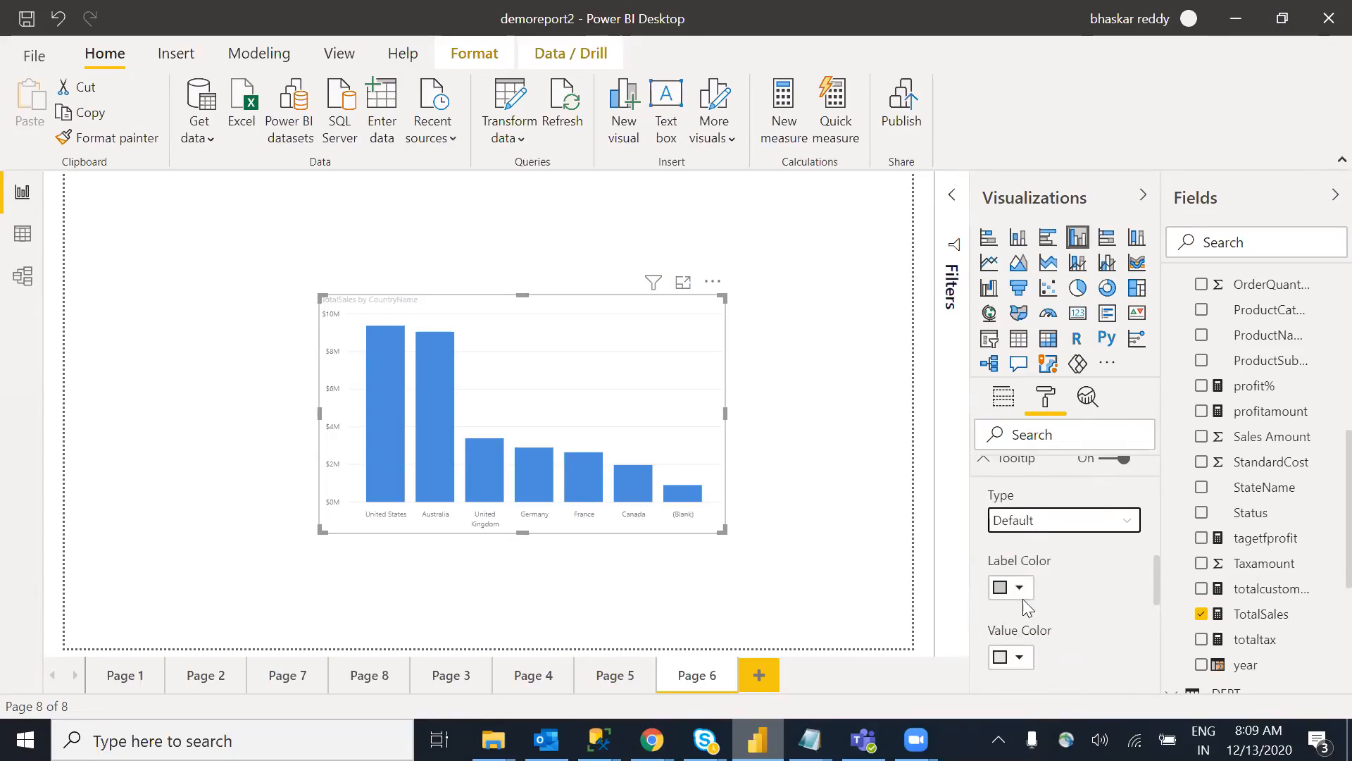
left_click(1018, 588)
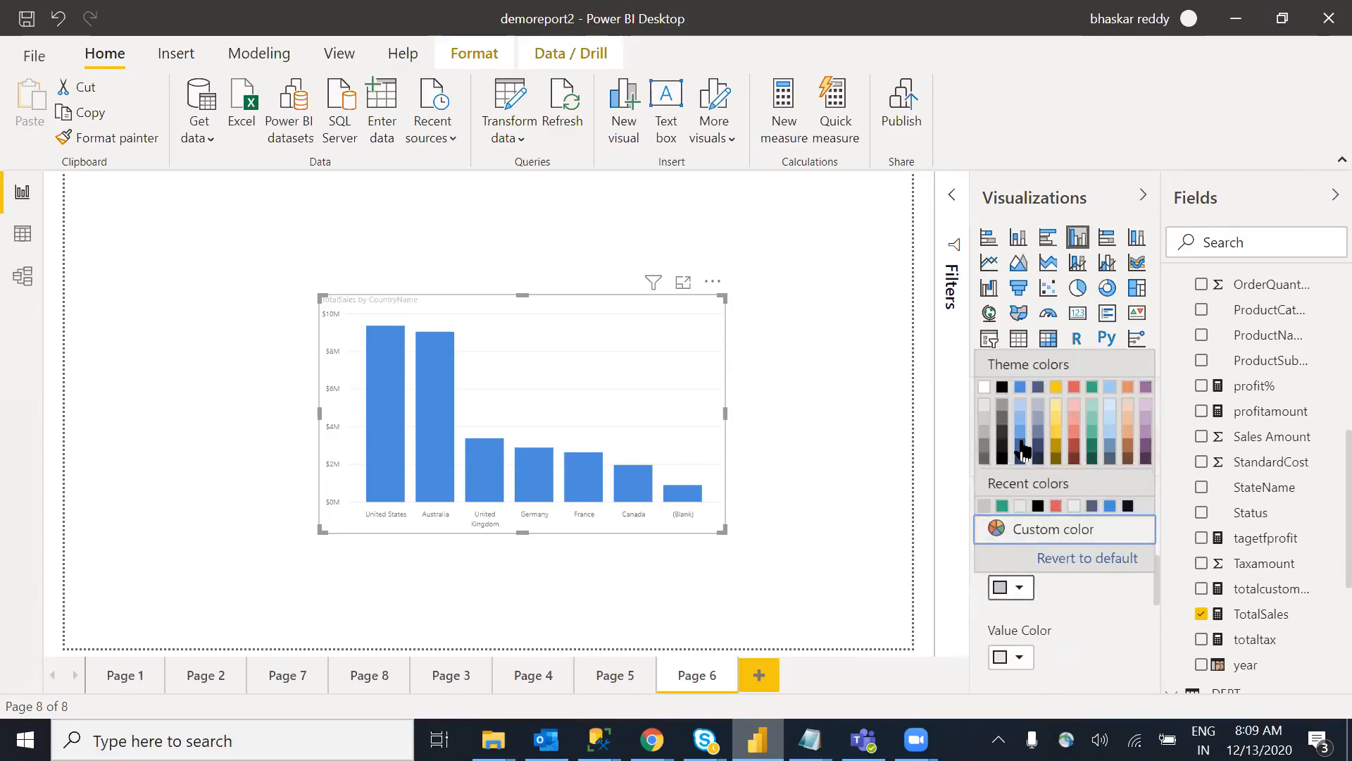
left_click(1056, 409)
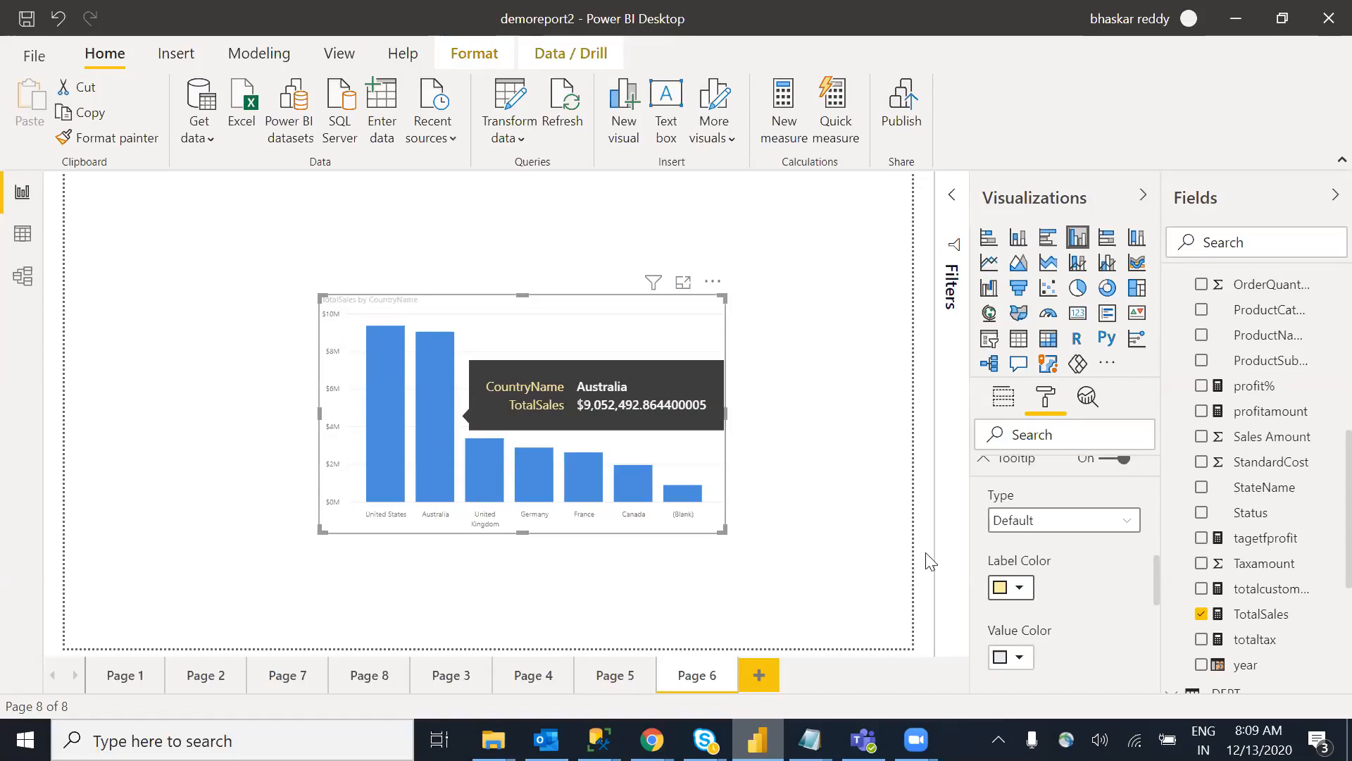
Step: Set the chart tooltip's value color to green and its background color to light gray
left_click(1018, 657)
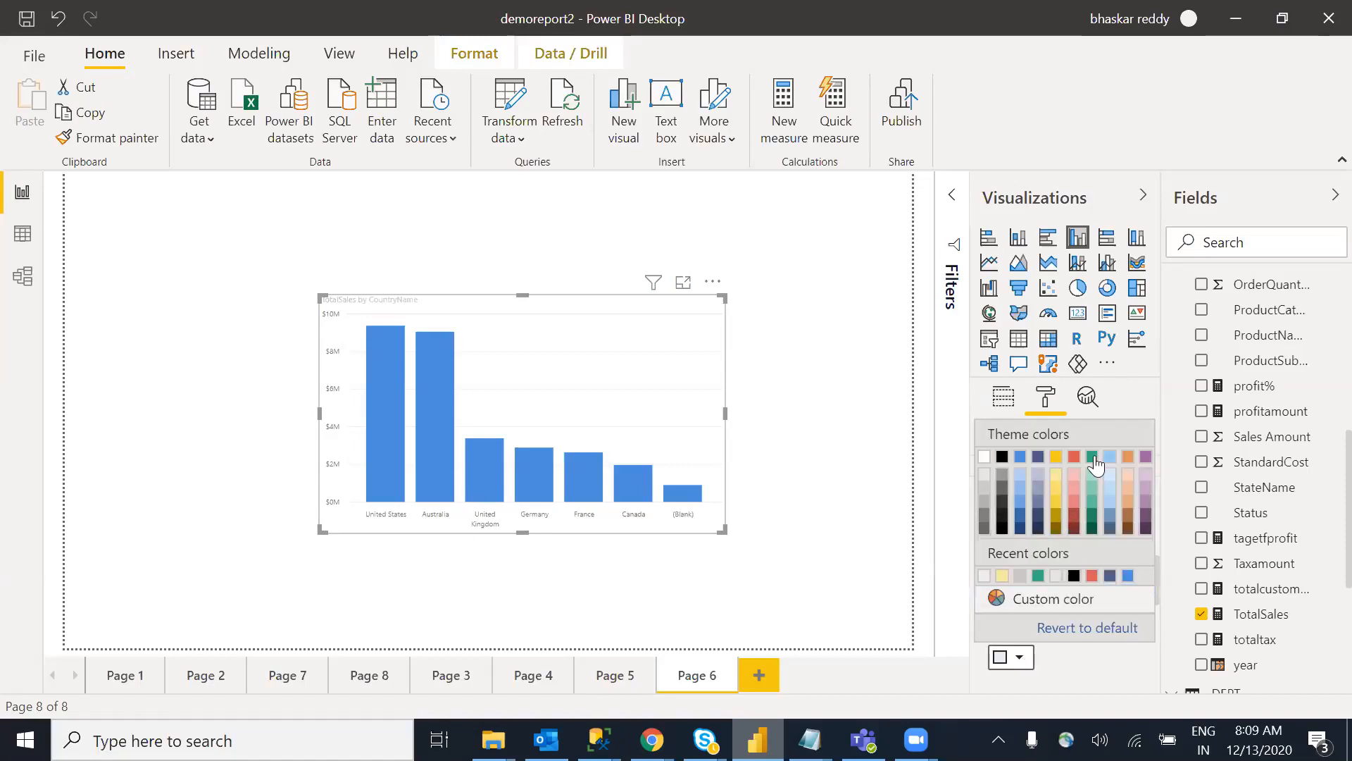
left_click(1092, 456)
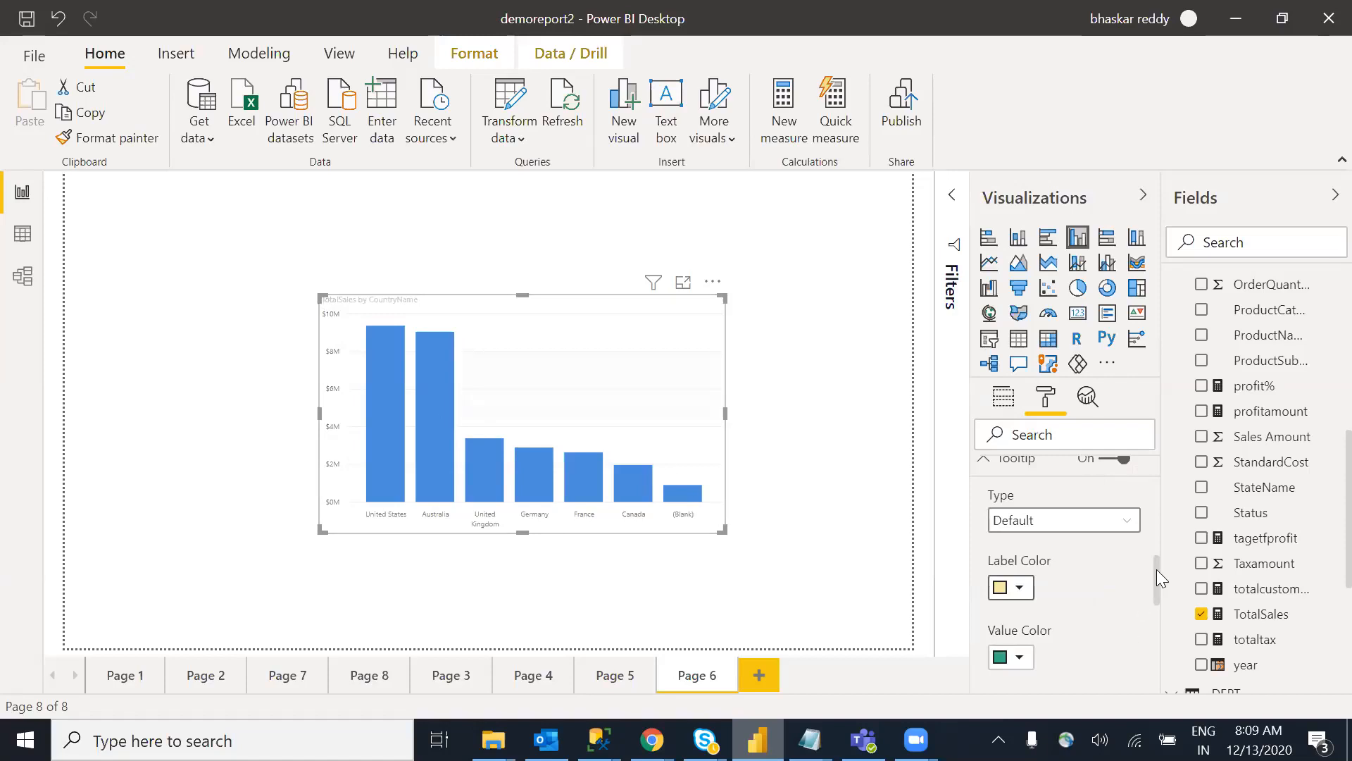
left_click_drag(1158, 568, 1062, 615)
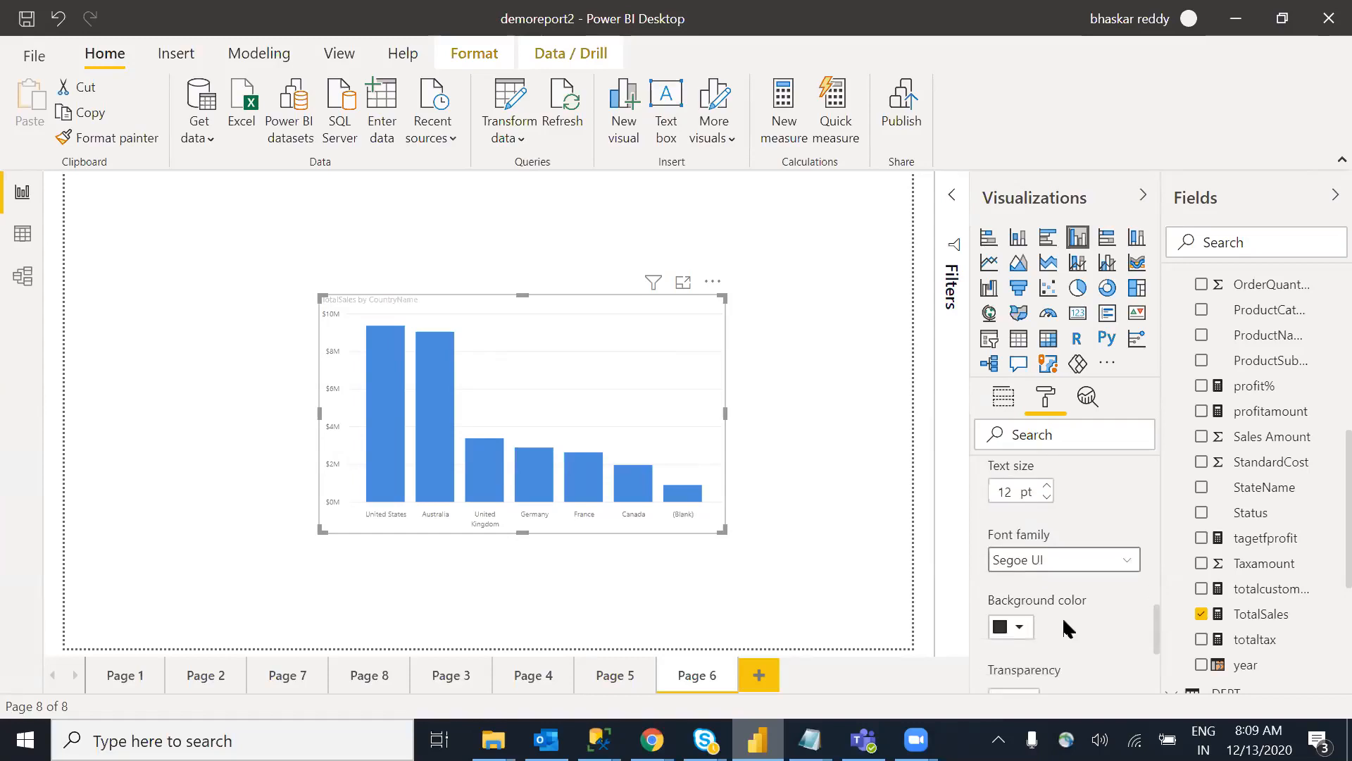
left_click(1019, 628)
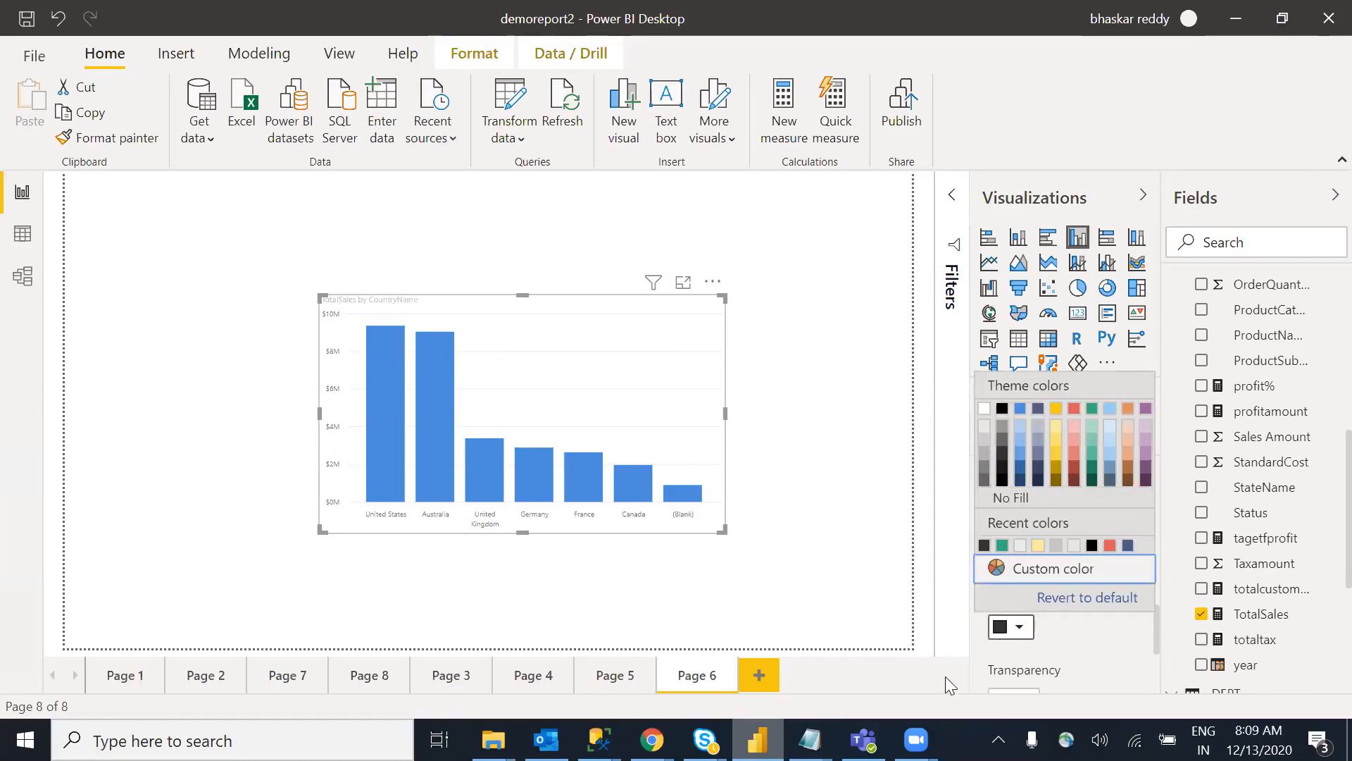
left_click(1019, 629)
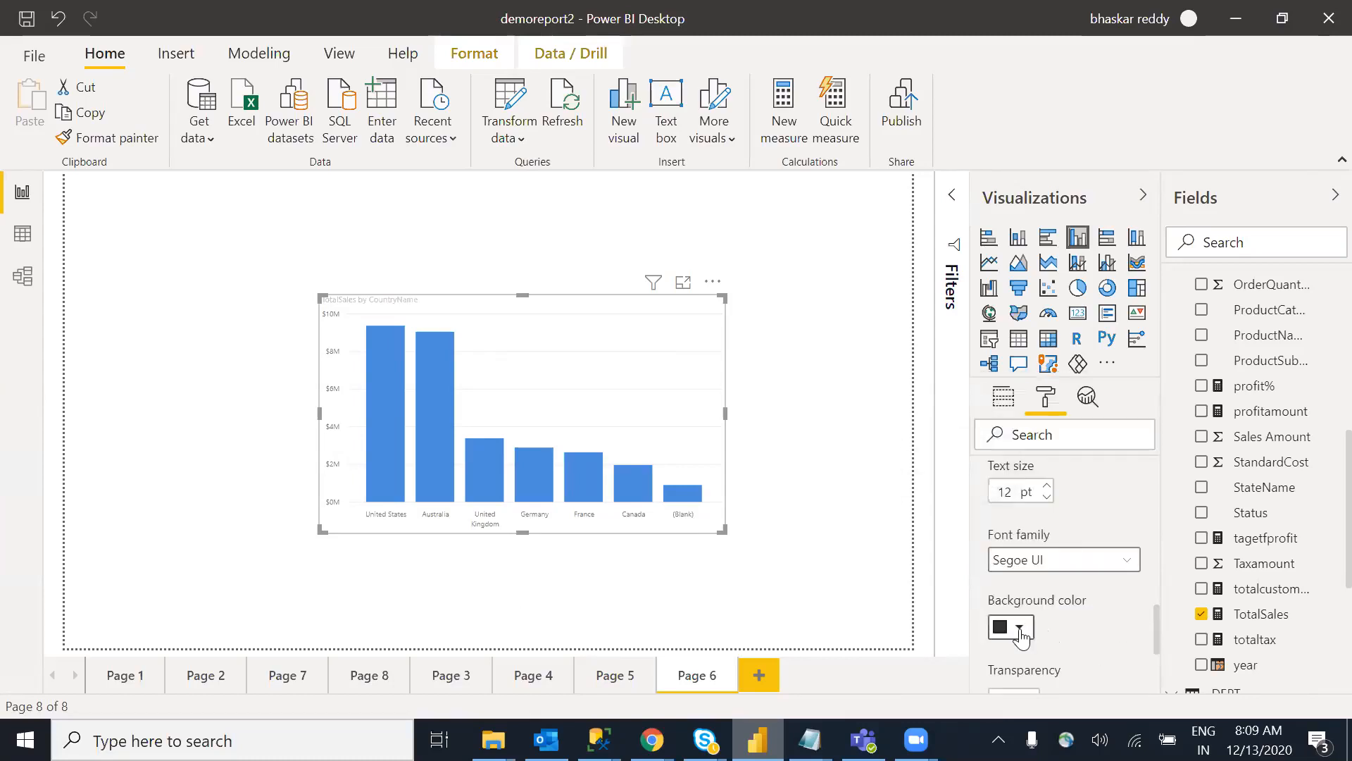
left_click(1020, 631)
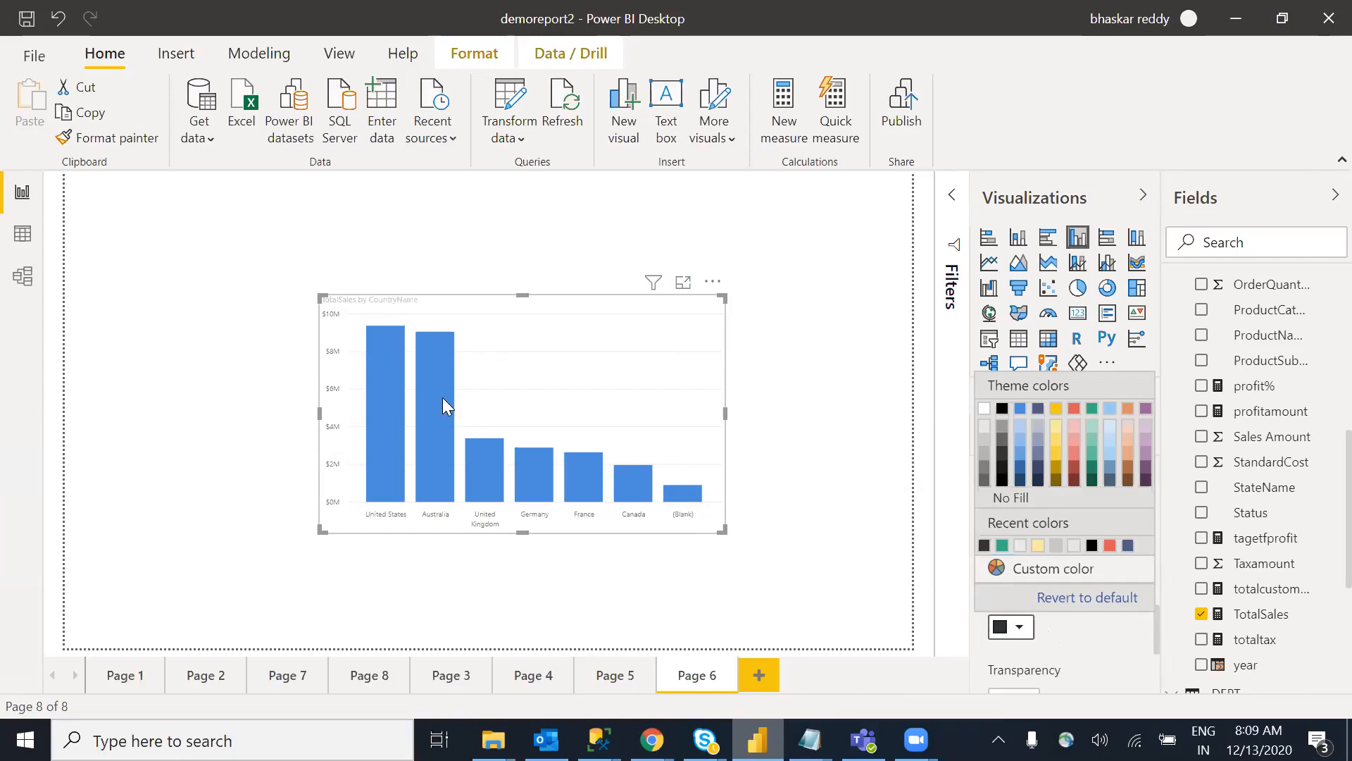
mouse_move(442, 398)
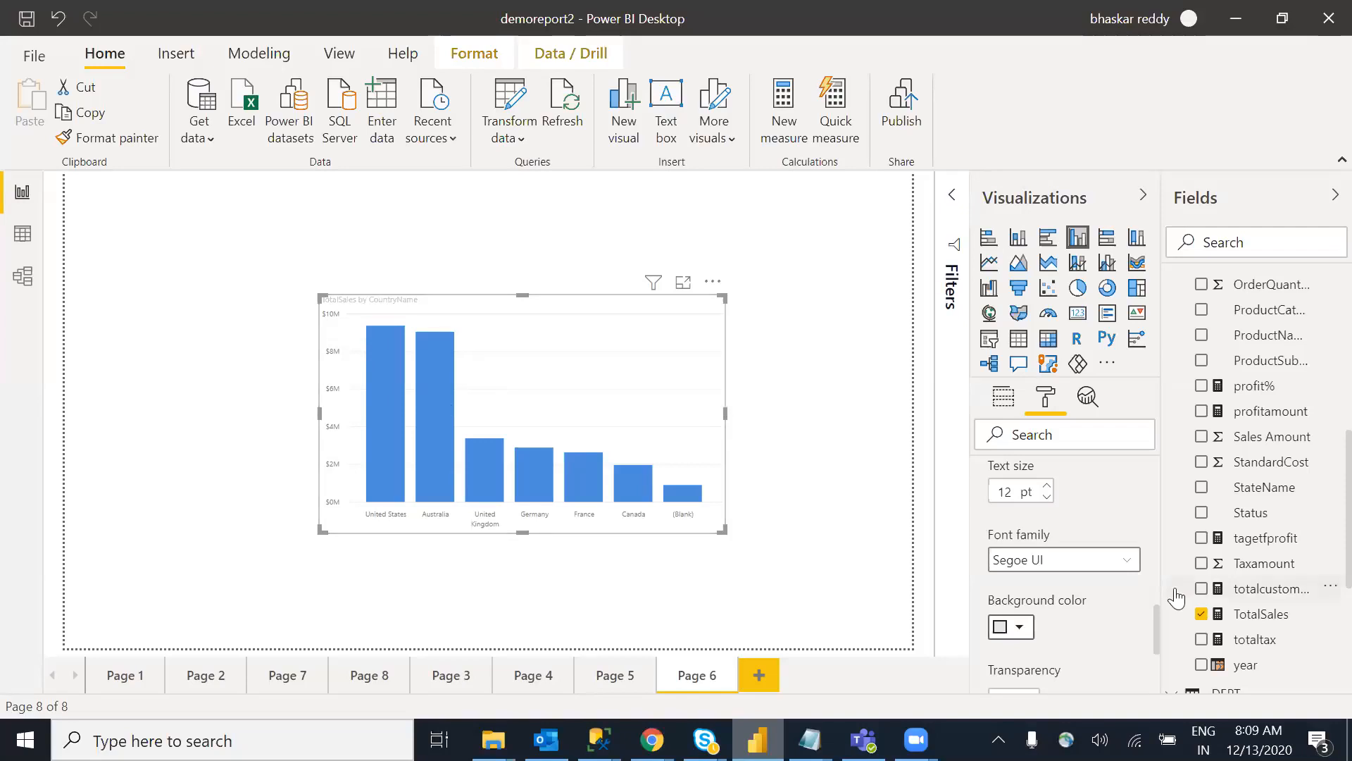
Step: Change the chart tooltip's label color to gold and collapse the tooltip formatting settings
left_click_drag(1156, 617, 1155, 579)
left_click(1021, 520)
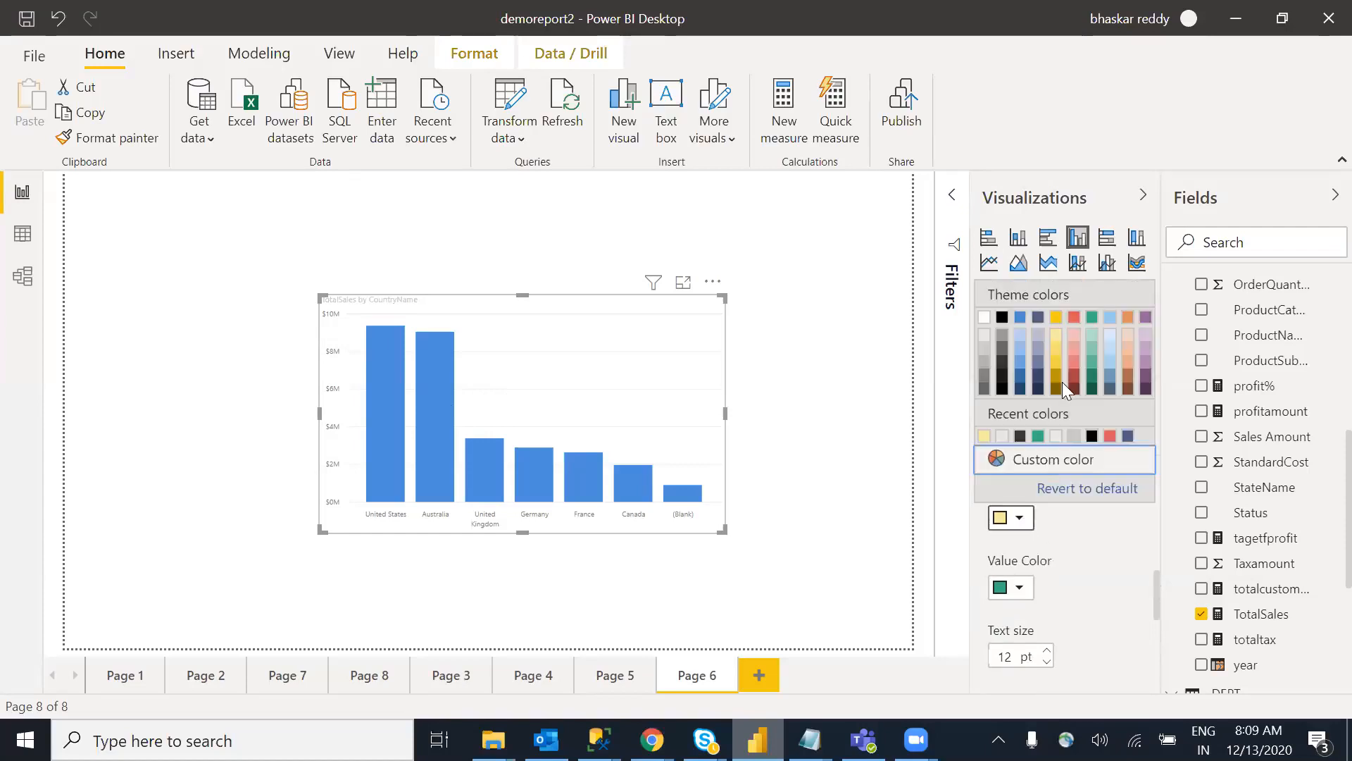
left_click(1056, 319)
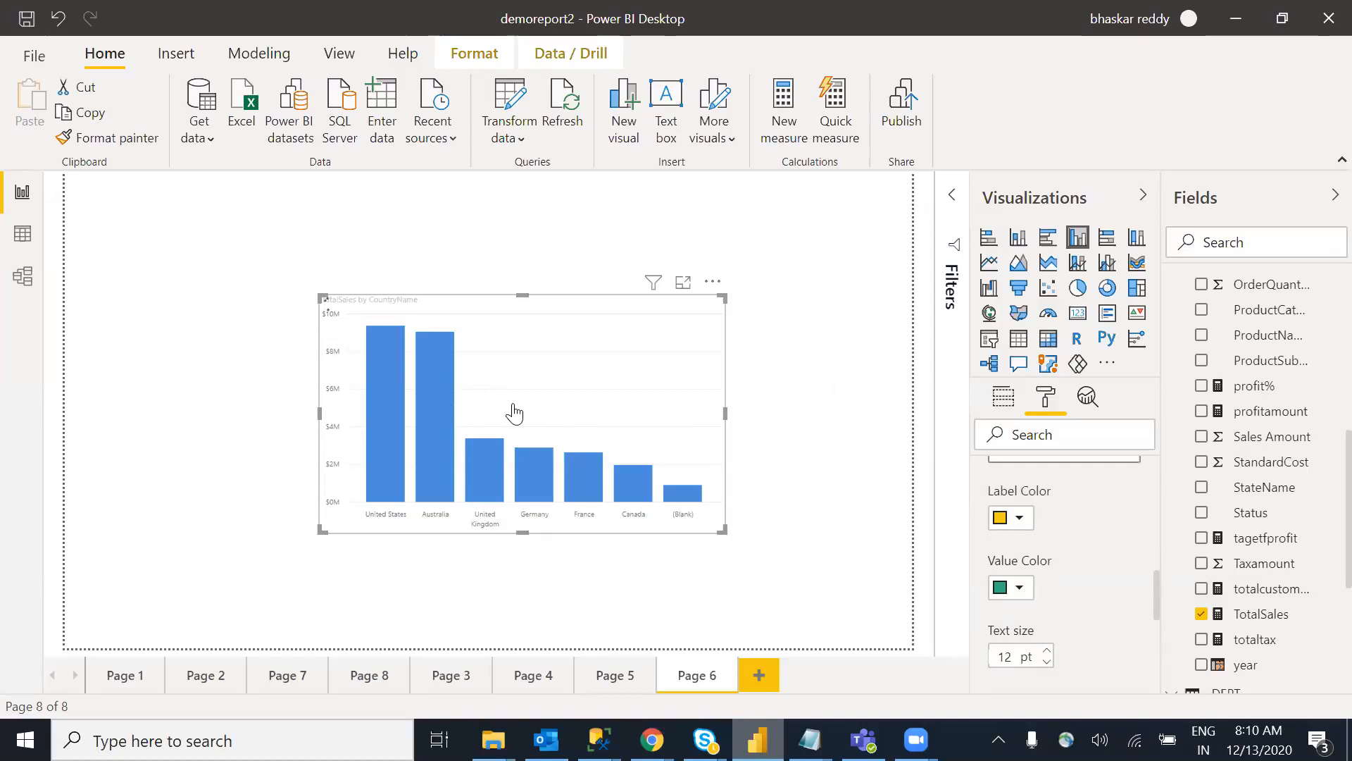
mouse_move(445, 403)
left_click_drag(1158, 584, 1158, 641)
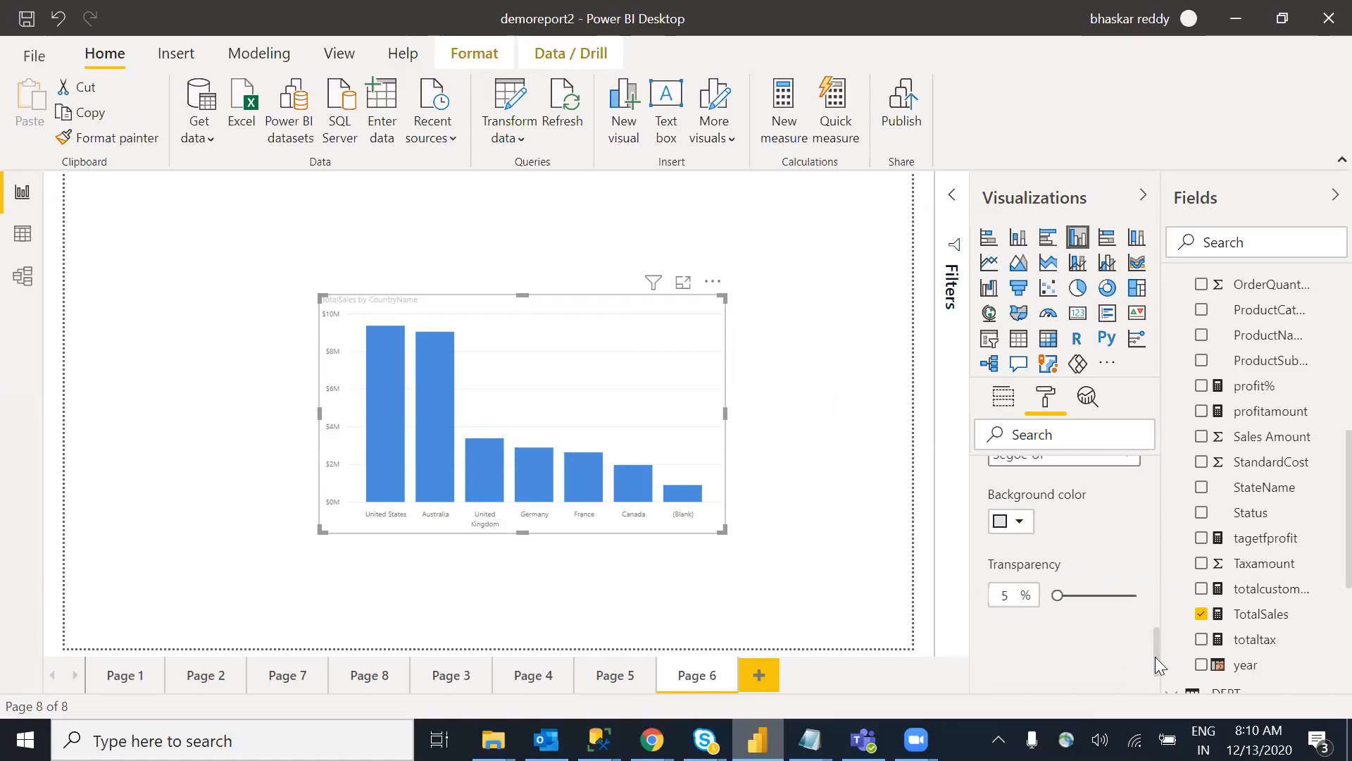
left_click_drag(1157, 656, 1154, 566)
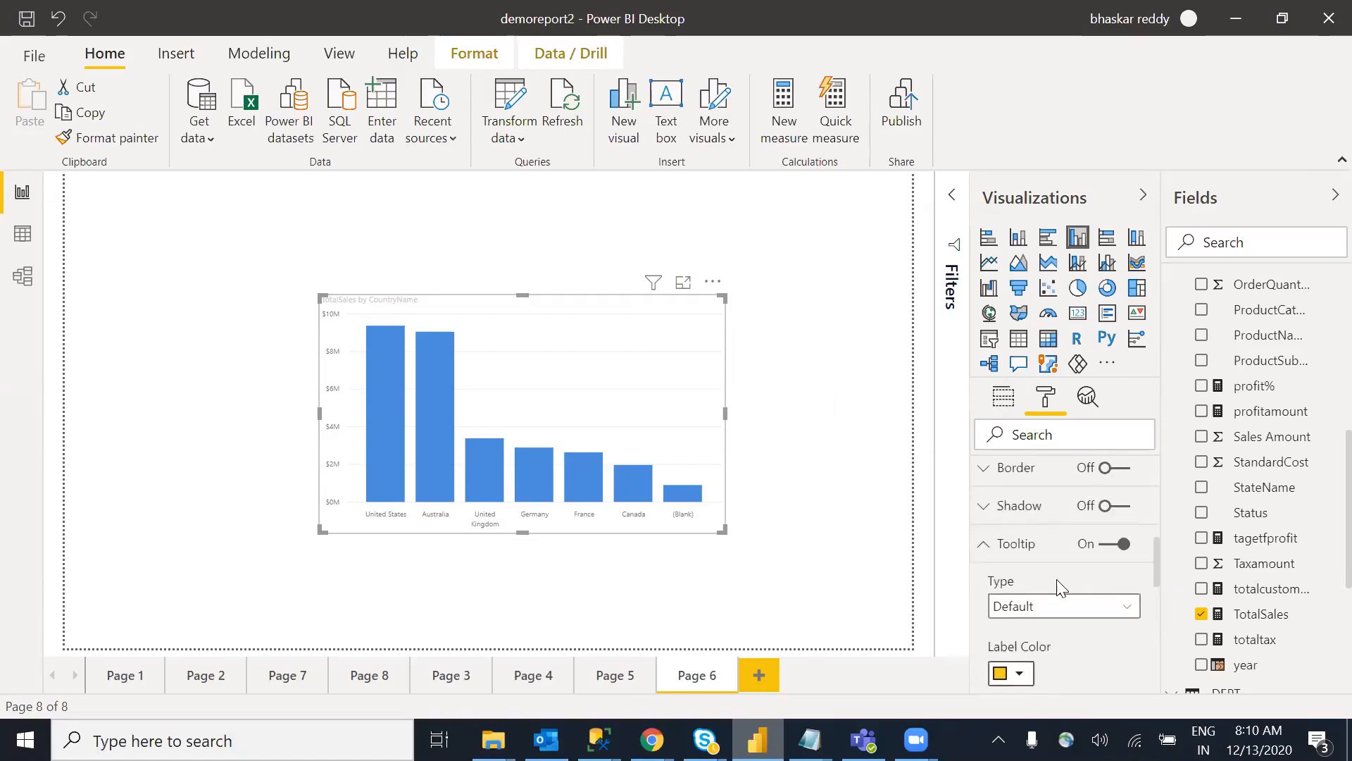
left_click(980, 549)
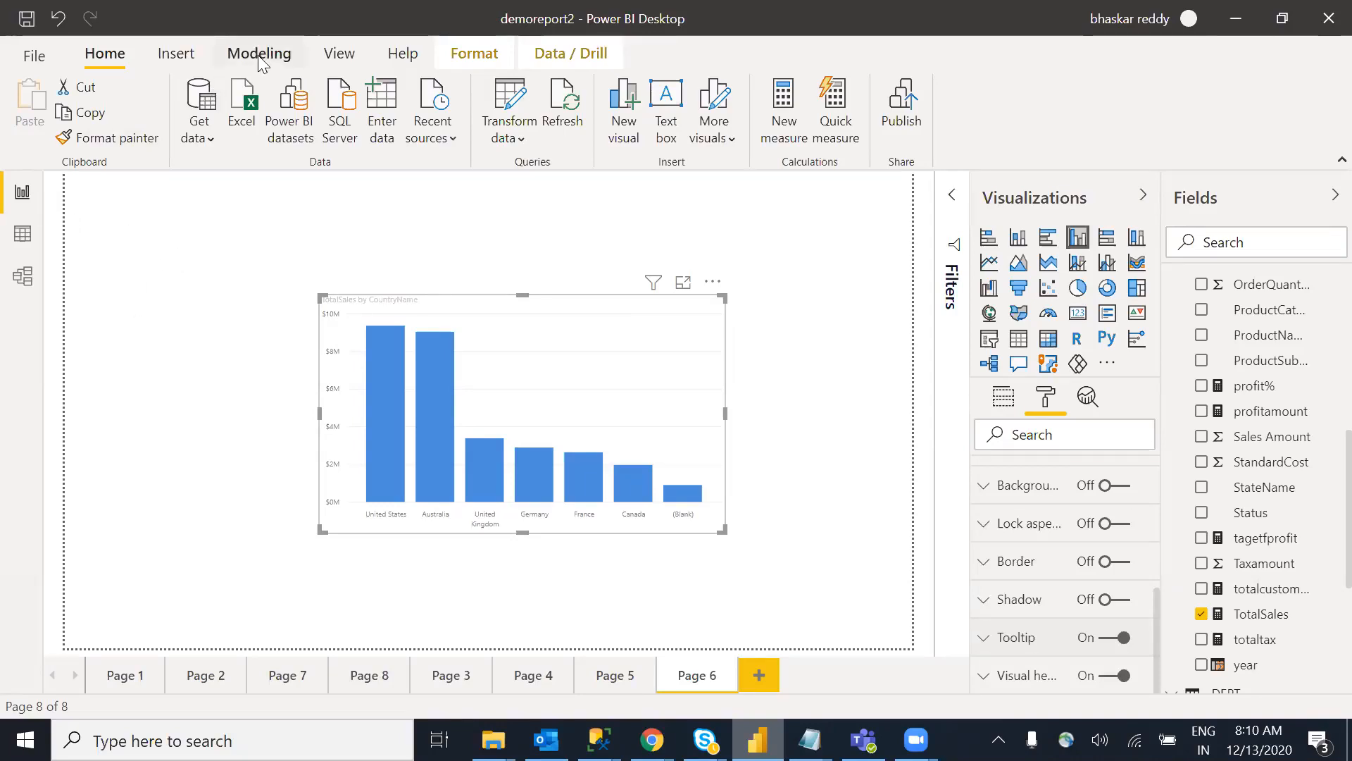
left_click(1271, 336)
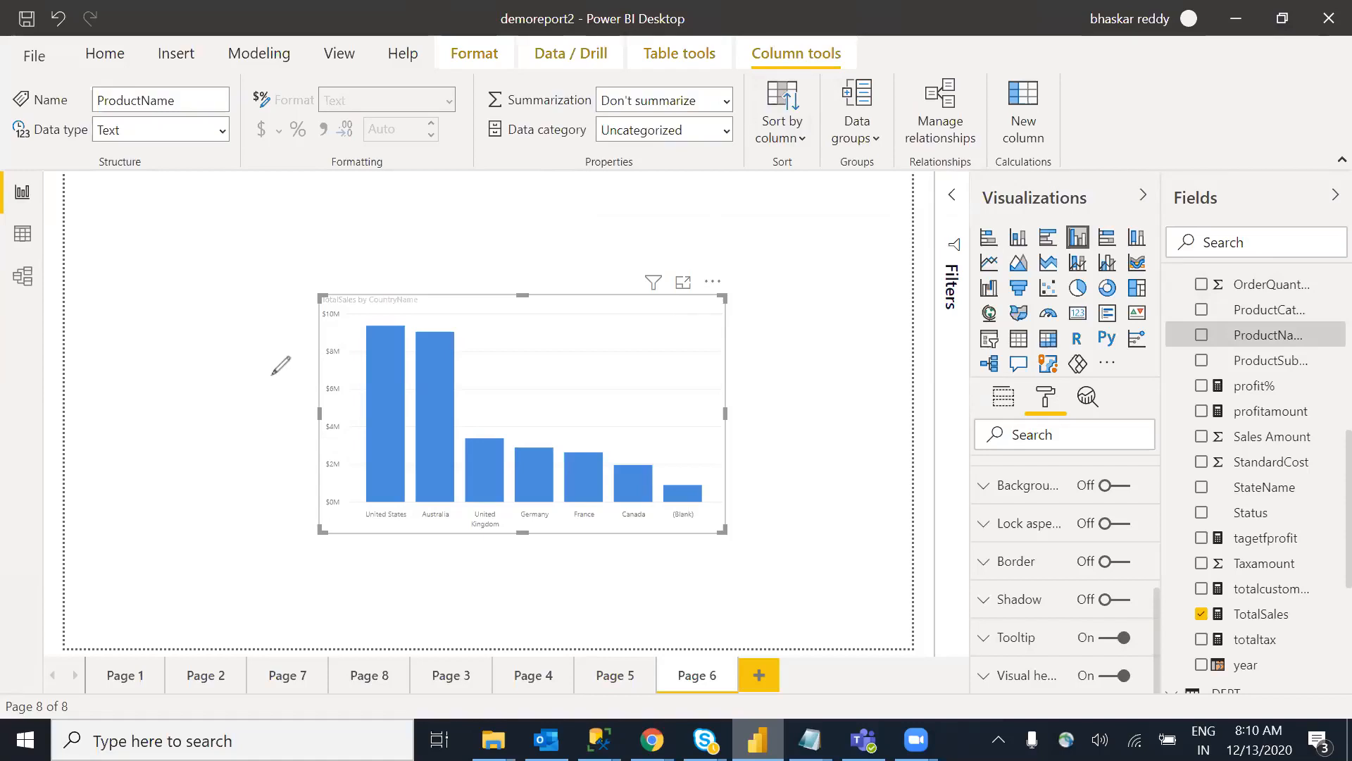
left_click_drag(383, 441, 277, 380)
mouse_move(230, 435)
left_mouse_down()
mouse_move(595, 348)
mouse_move(575, 407)
left_mouse_up()
mouse_move(725, 407)
left_mouse_down()
mouse_move(196, 547)
mouse_move(143, 589)
left_mouse_up()
mouse_move(197, 546)
left_mouse_down()
mouse_move(233, 470)
mouse_move(304, 544)
left_mouse_up()
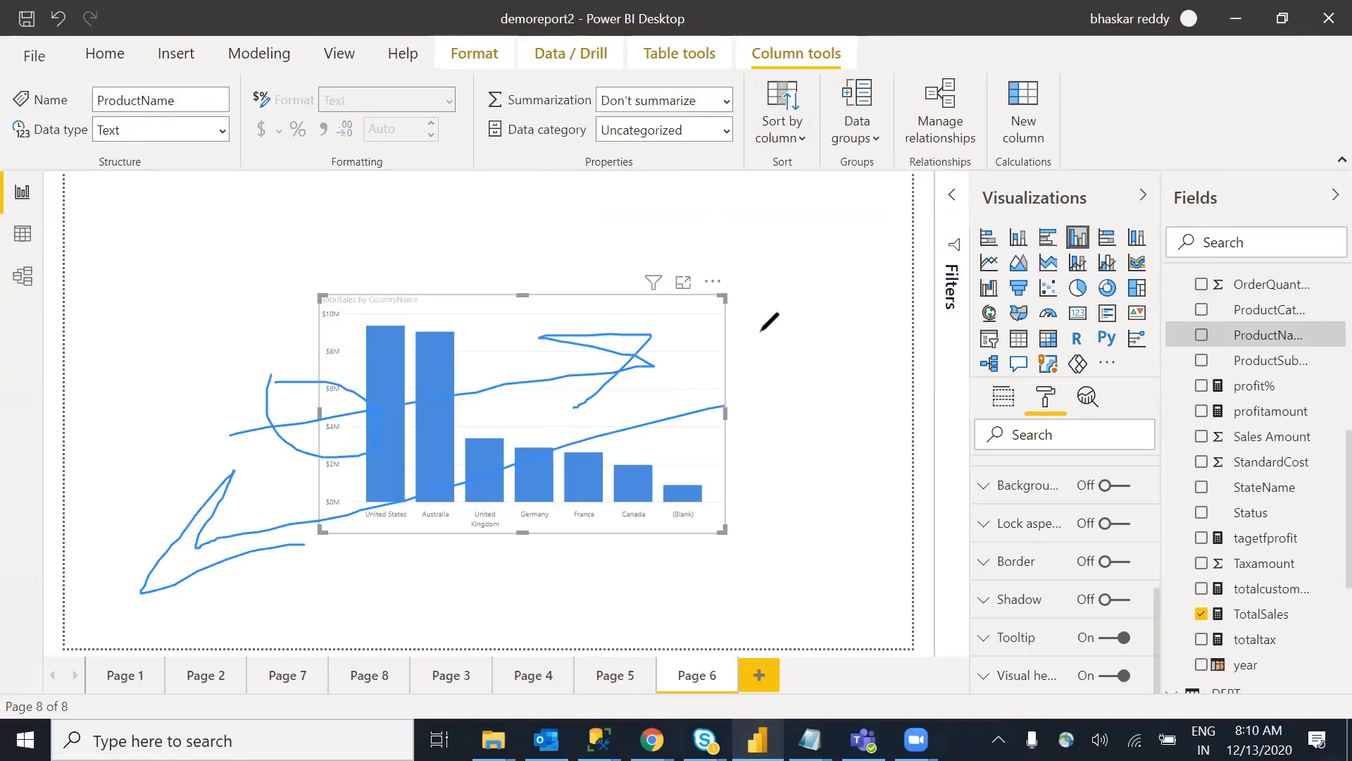
mouse_move(766, 280)
left_mouse_down()
mouse_move(760, 370)
mouse_move(803, 559)
left_mouse_up()
mouse_move(782, 488)
left_mouse_down()
mouse_move(884, 493)
mouse_move(901, 469)
left_mouse_up()
mouse_move(903, 380)
left_mouse_down()
mouse_move(979, 475)
mouse_move(990, 334)
mouse_move(888, 391)
left_mouse_up()
left_click_drag(939, 324, 962, 318)
left_click(956, 358)
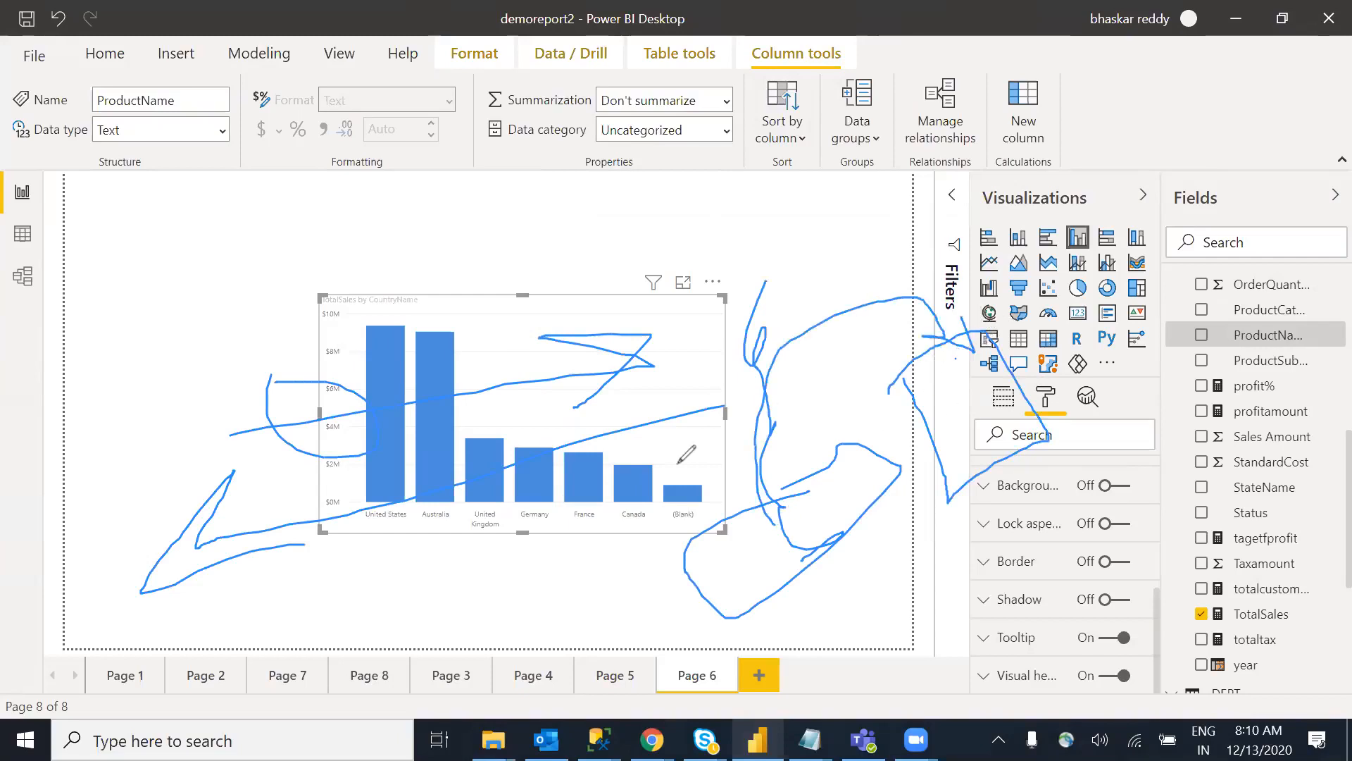
mouse_move(216, 347)
left_mouse_down()
mouse_move(496, 329)
mouse_move(660, 298)
left_mouse_up()
mouse_move(287, 364)
left_mouse_down()
mouse_move(695, 315)
mouse_move(674, 294)
left_mouse_up()
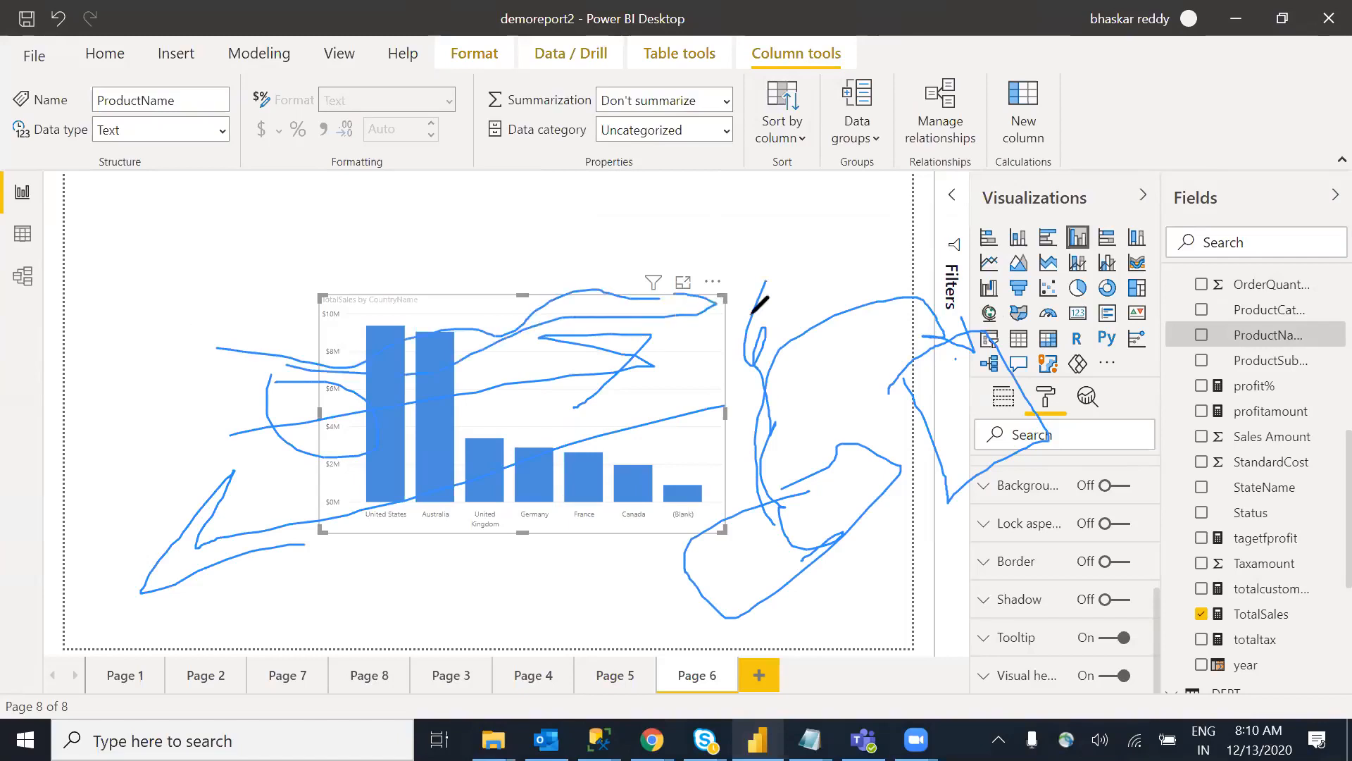
left_click_drag(759, 302, 671, 387)
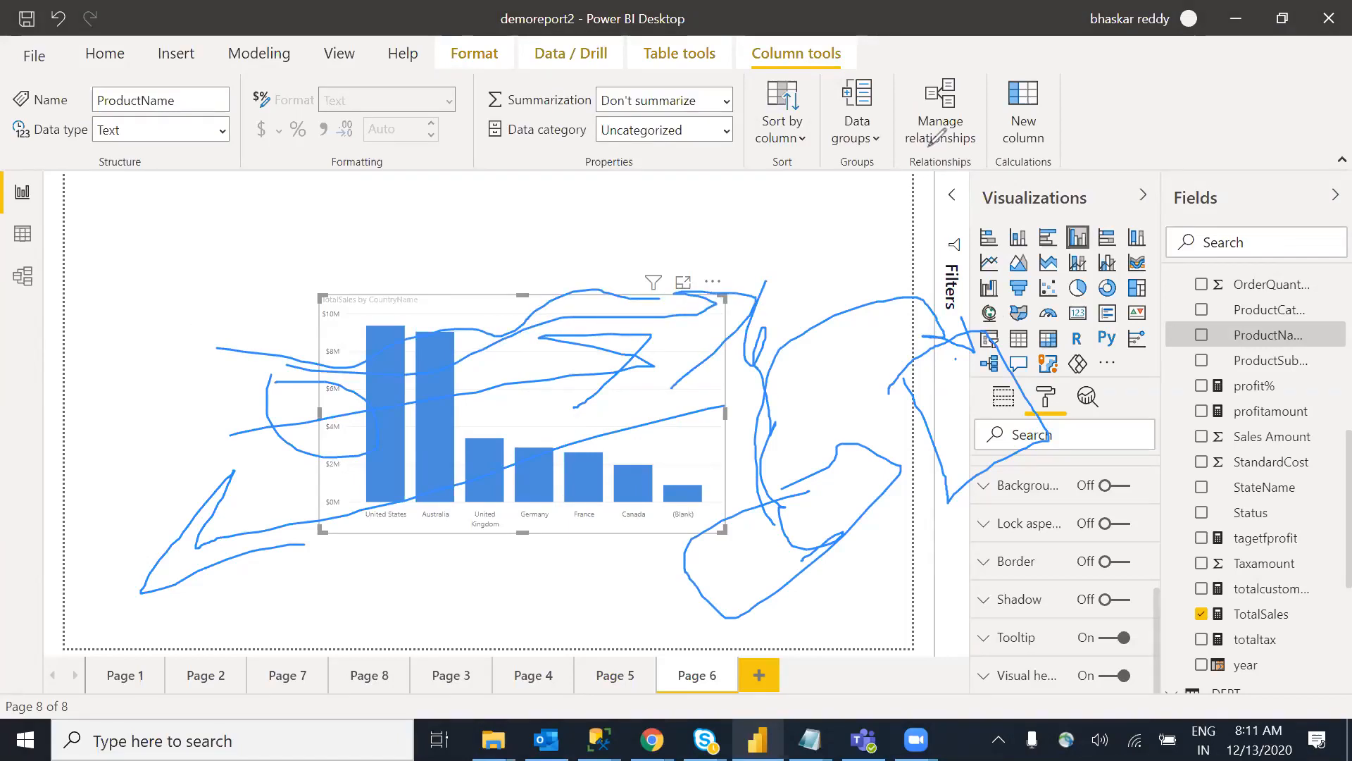
left_click(1018, 145)
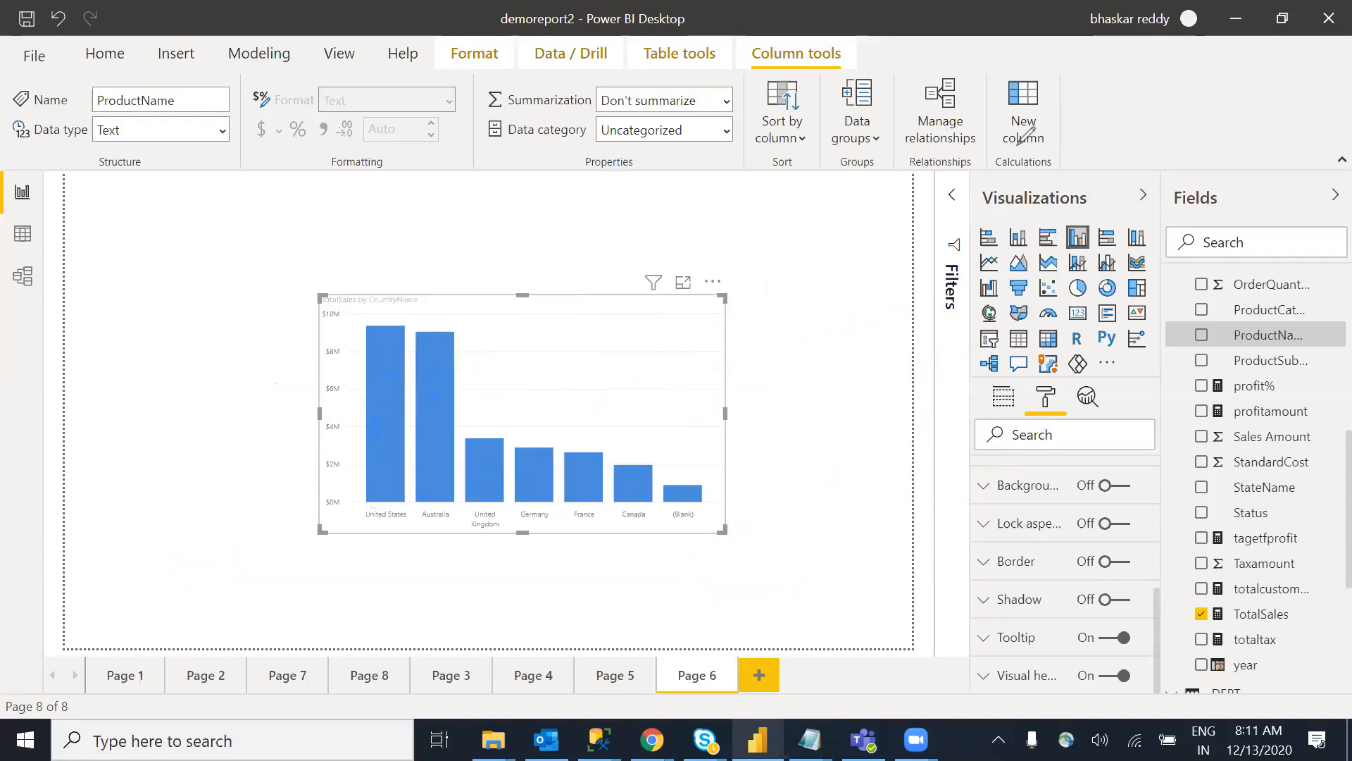
left_click(1120, 88)
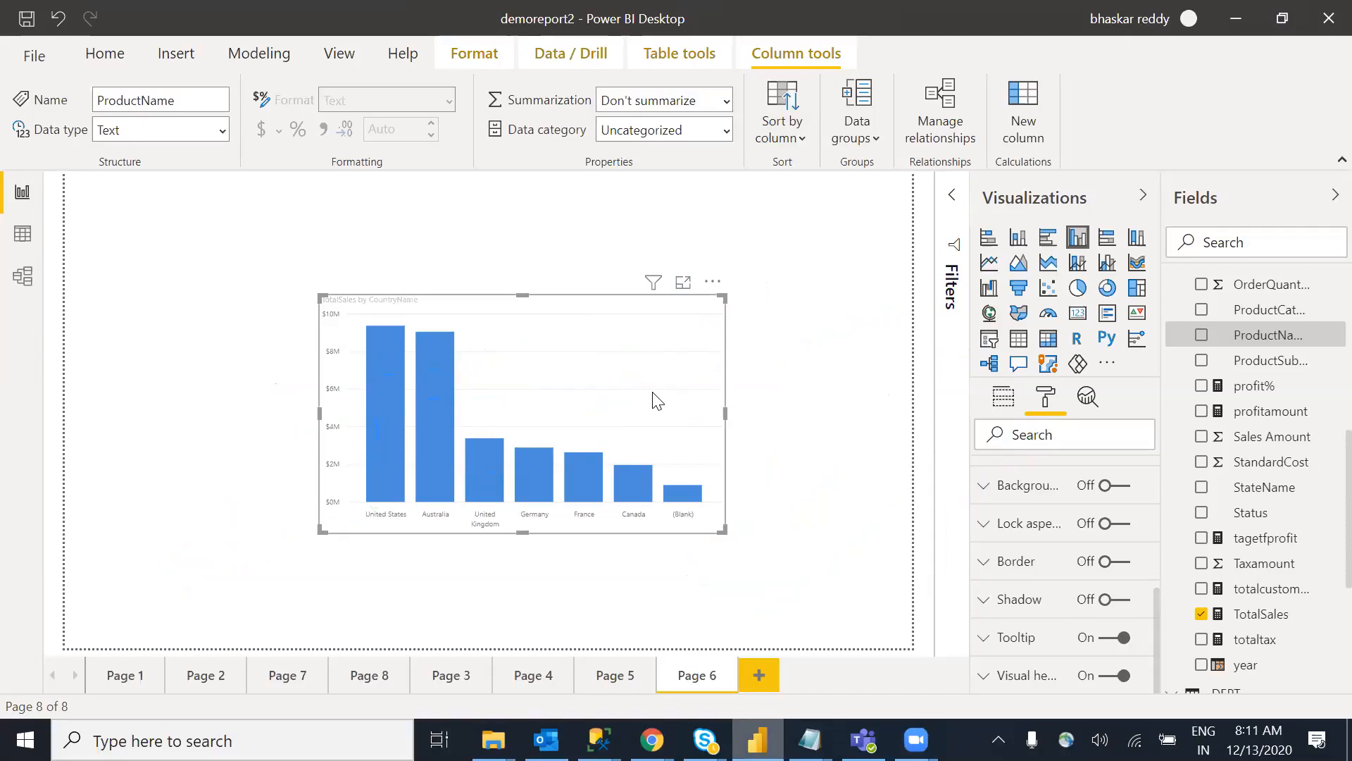
Step: Move the TotalSales by CountryName column chart toward the page's left edge and turn on its data labels
left_click_drag(576, 395, 353, 455)
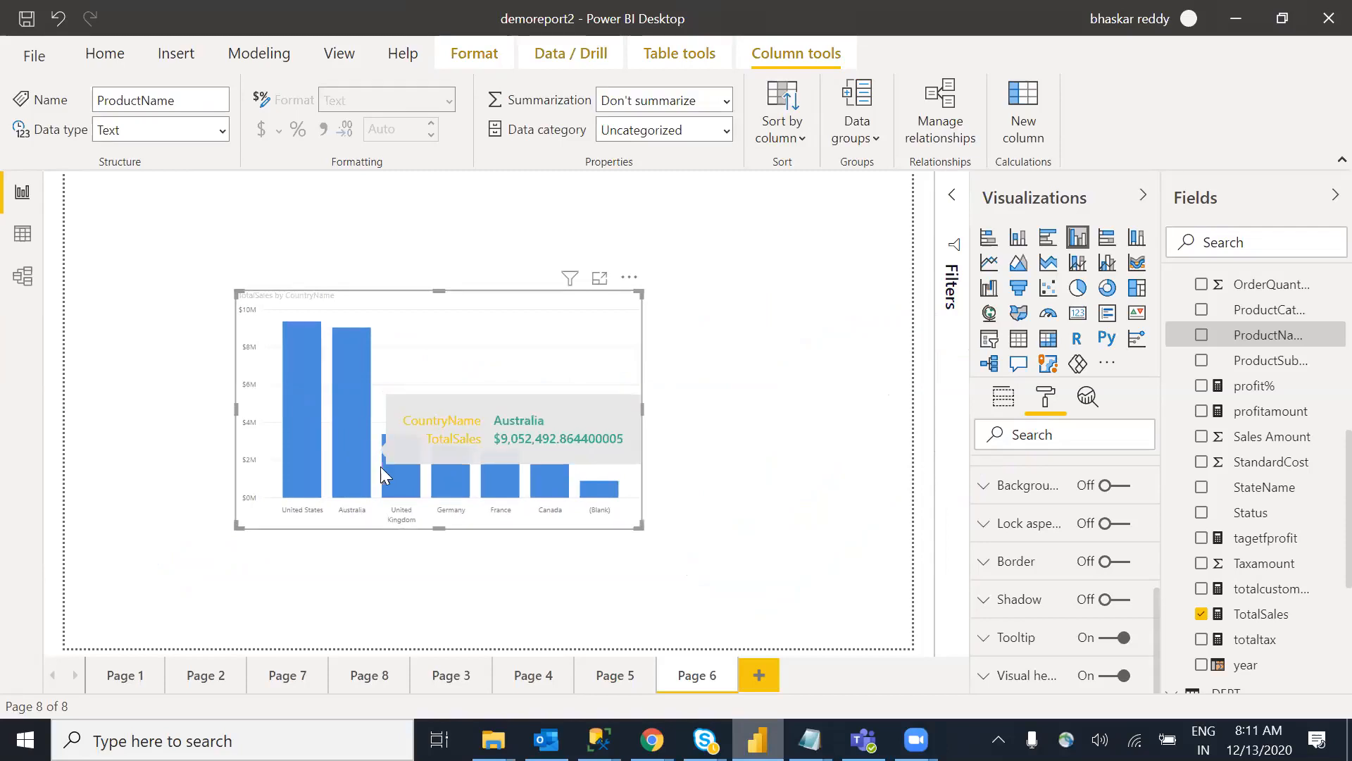
mouse_move(396, 471)
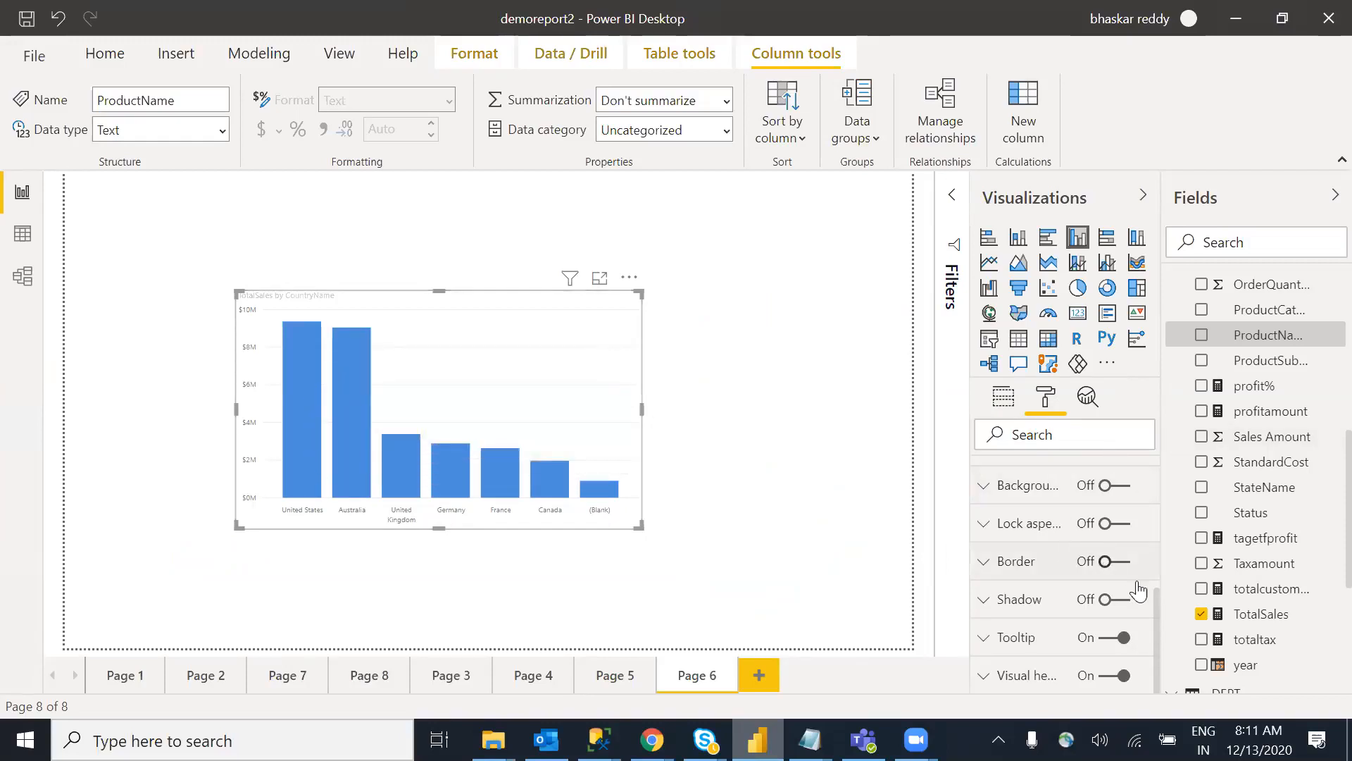
left_click_drag(1154, 617, 1159, 540)
left_click(1110, 535)
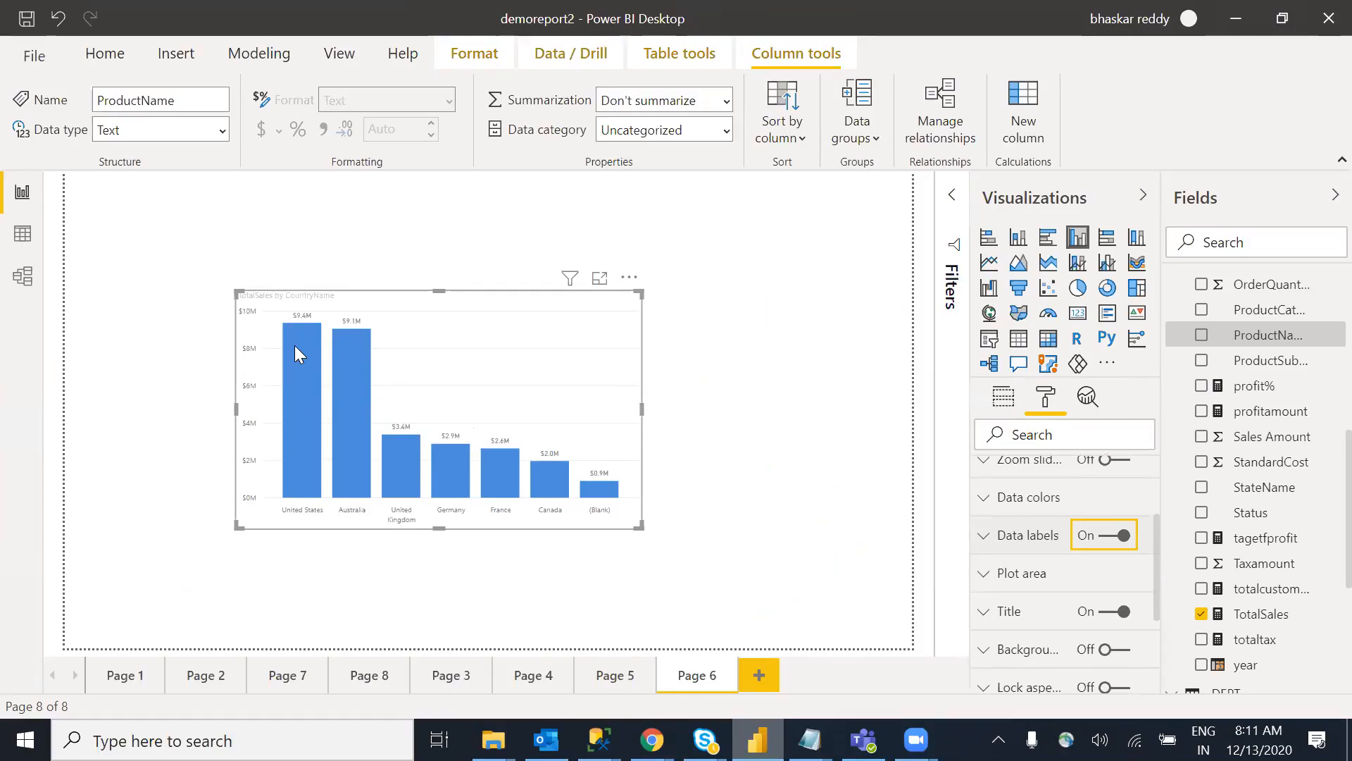
mouse_move(294, 346)
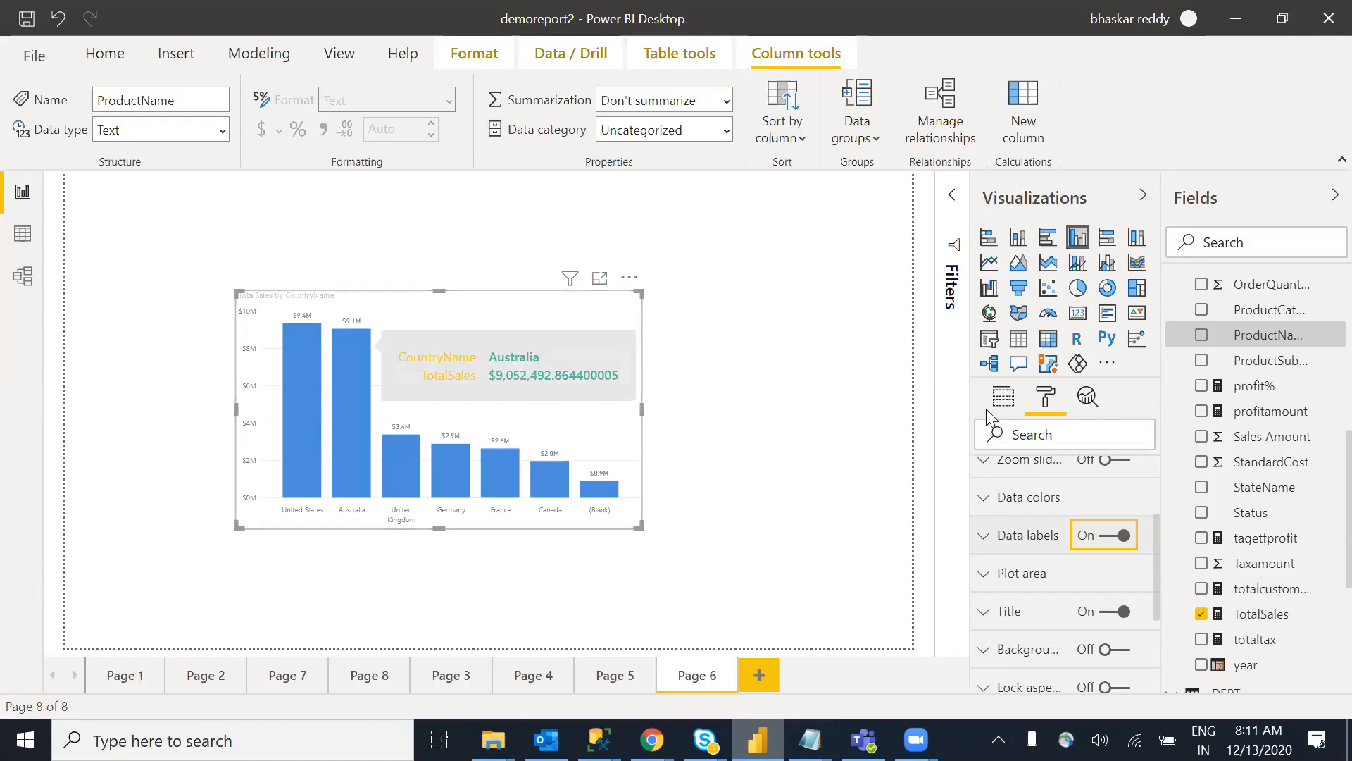
Step: Add profit% to the column chart's tooltip fields and inspect the United States and Australia tooltips
left_click(1009, 400)
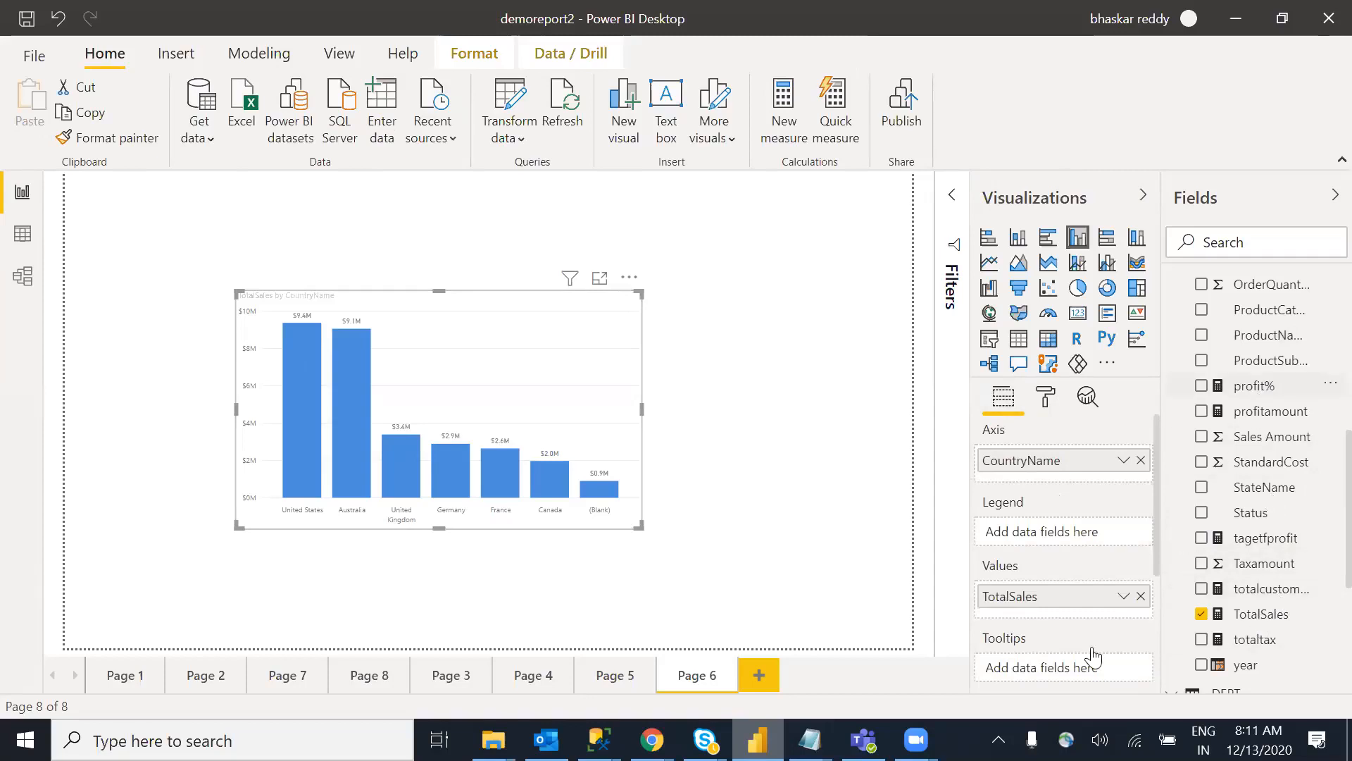
left_click_drag(1093, 657, 1056, 672)
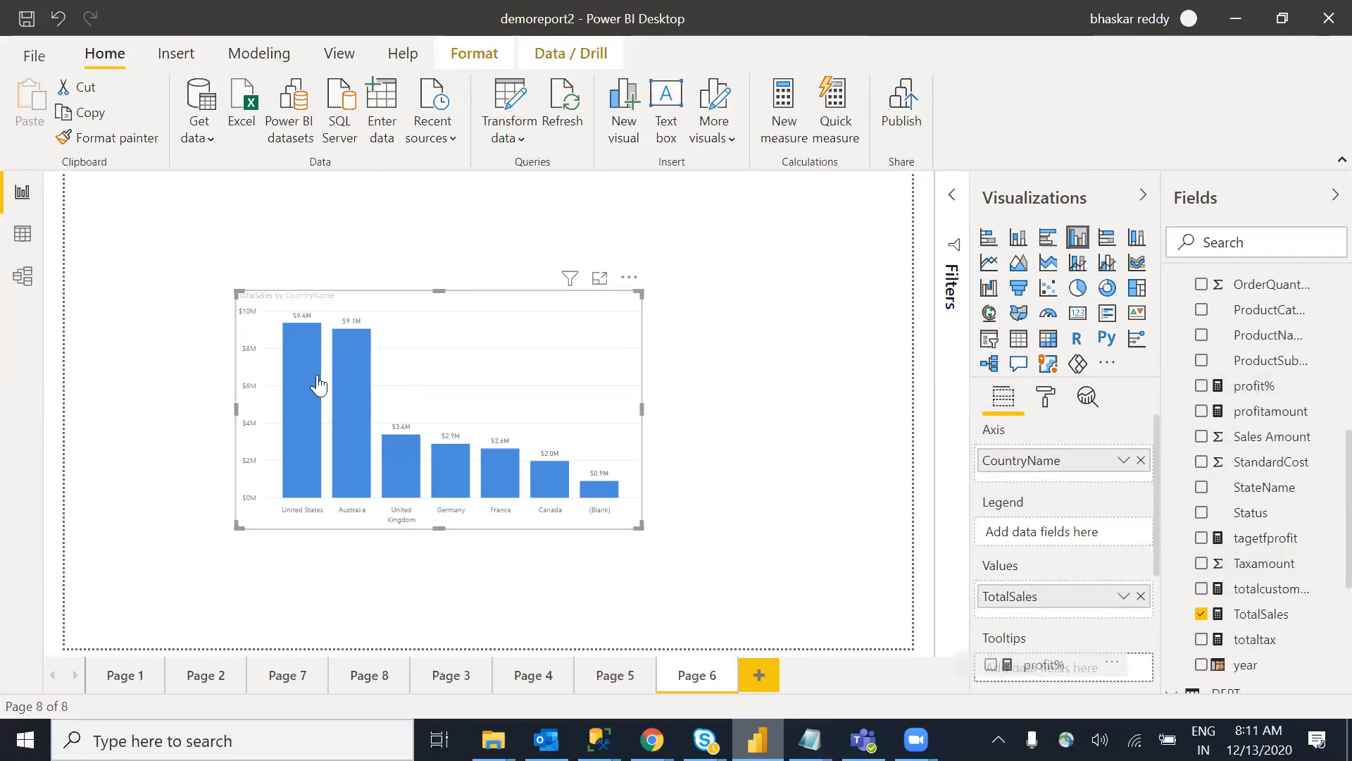
mouse_move(311, 374)
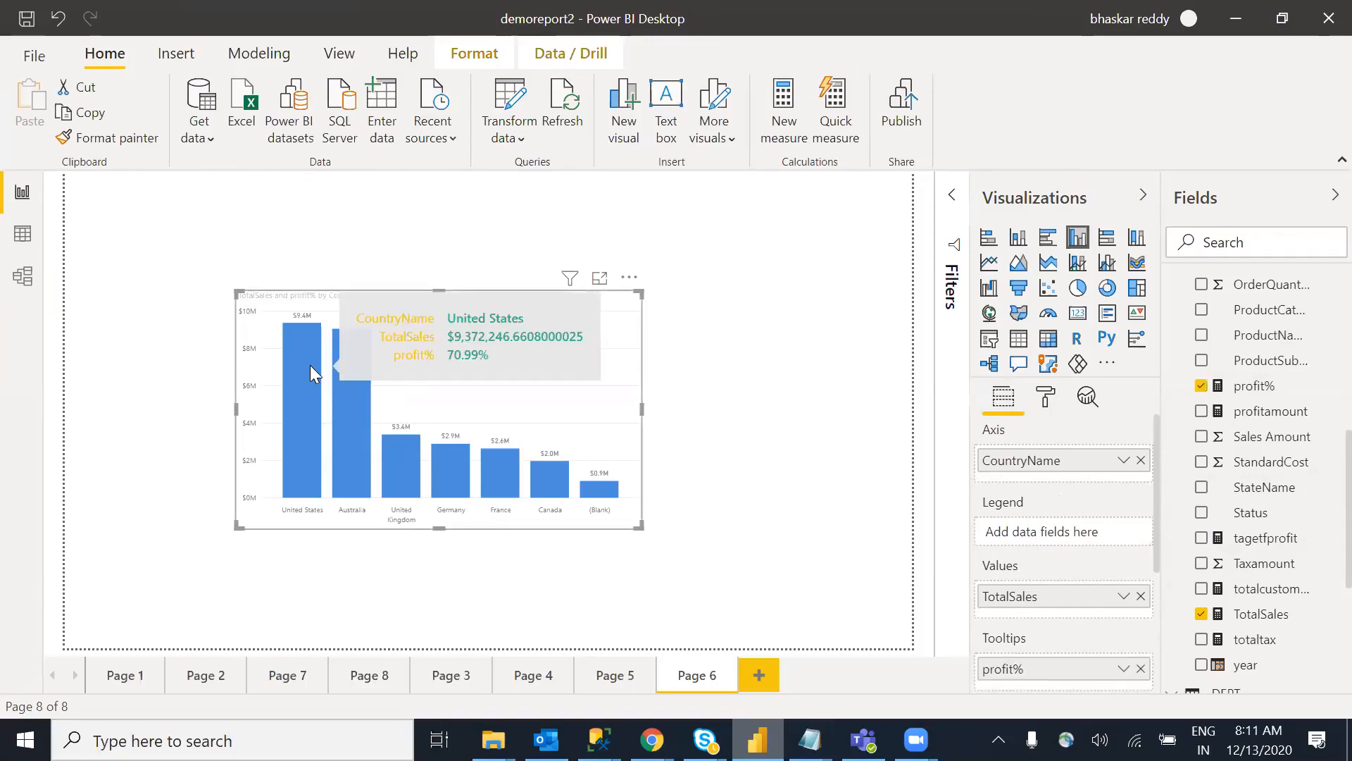
mouse_move(353, 414)
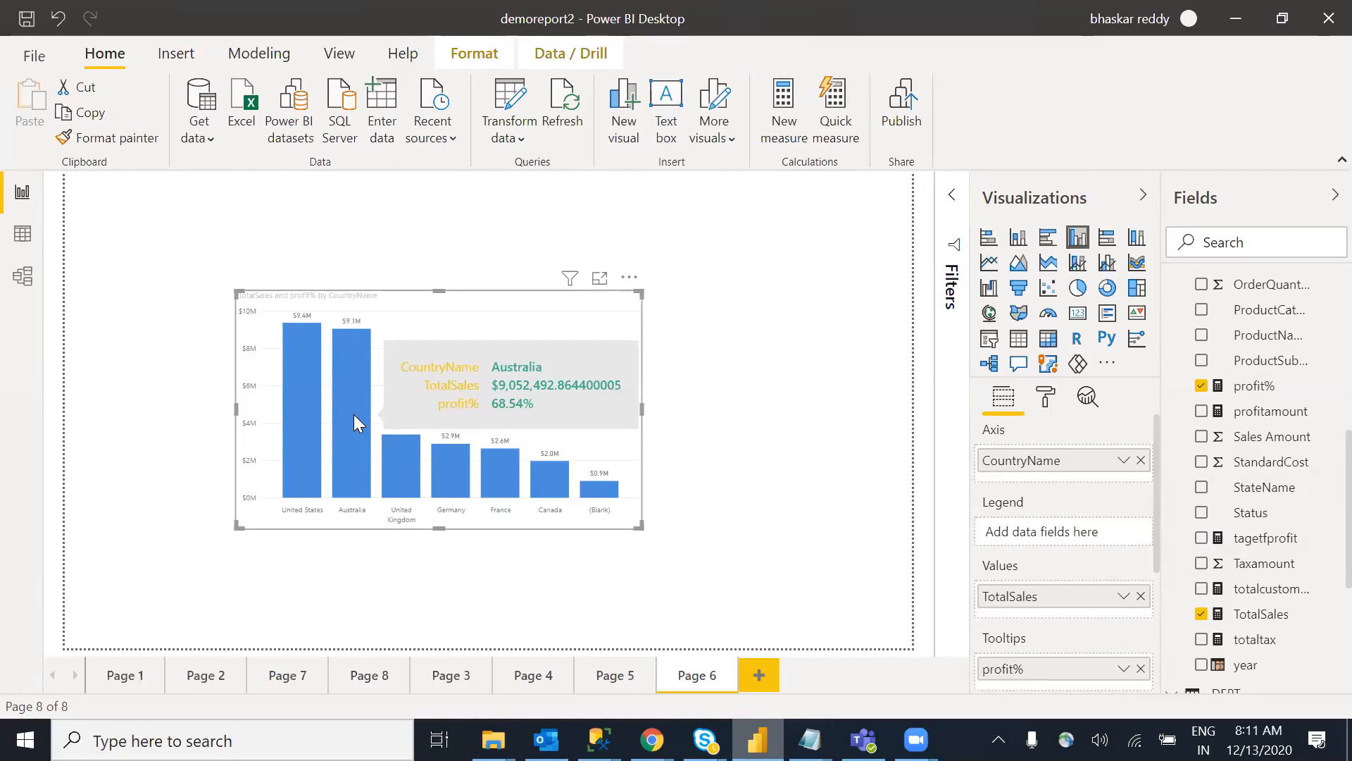
Step: Add a new report page and turn on the Tooltip option in its page information
left_click(765, 676)
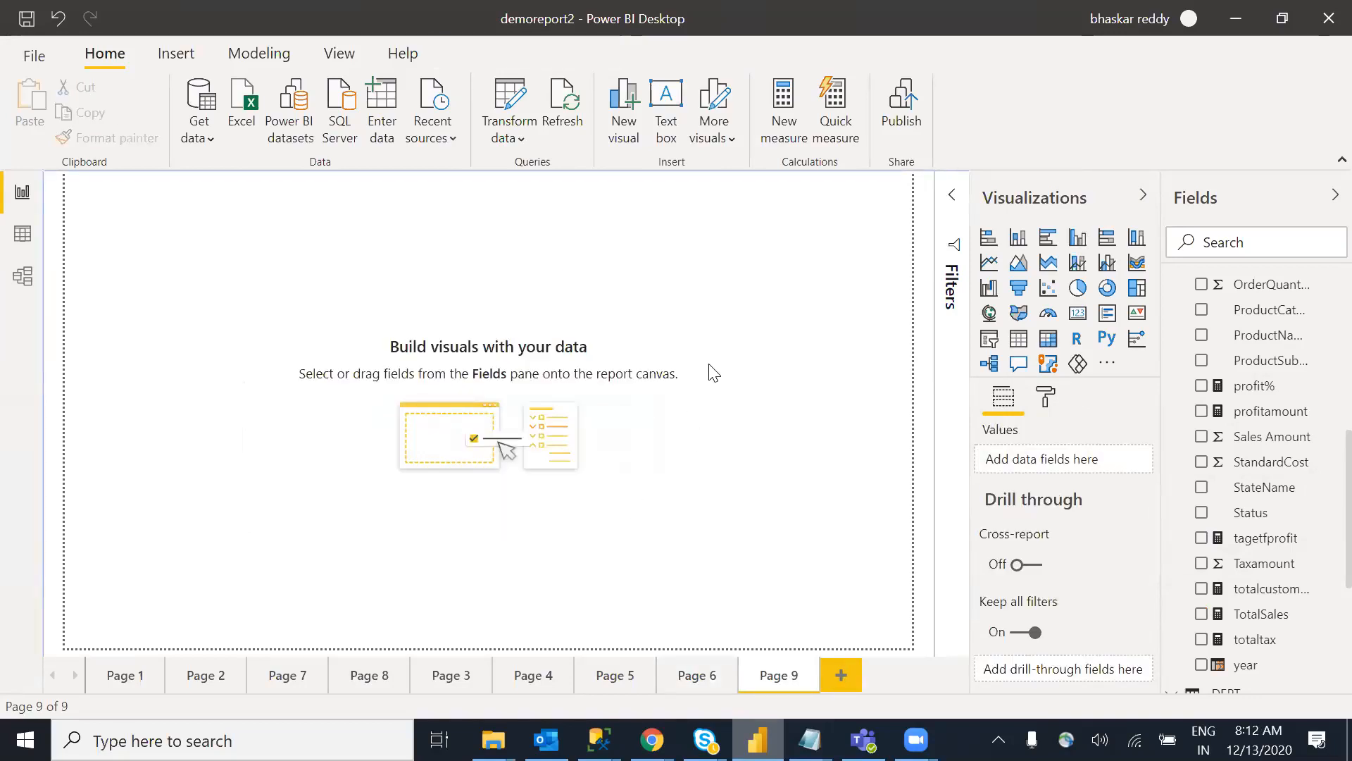
left_click(1045, 398)
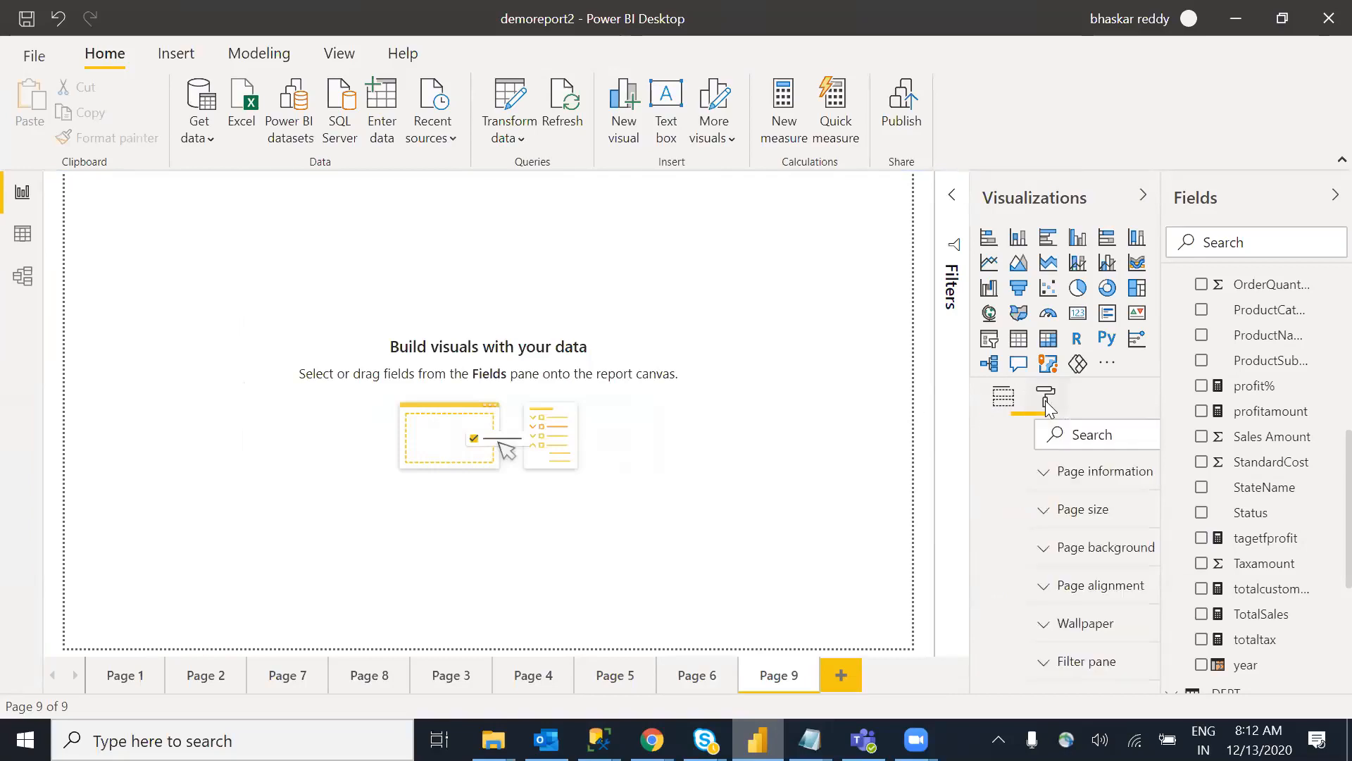
left_click(992, 486)
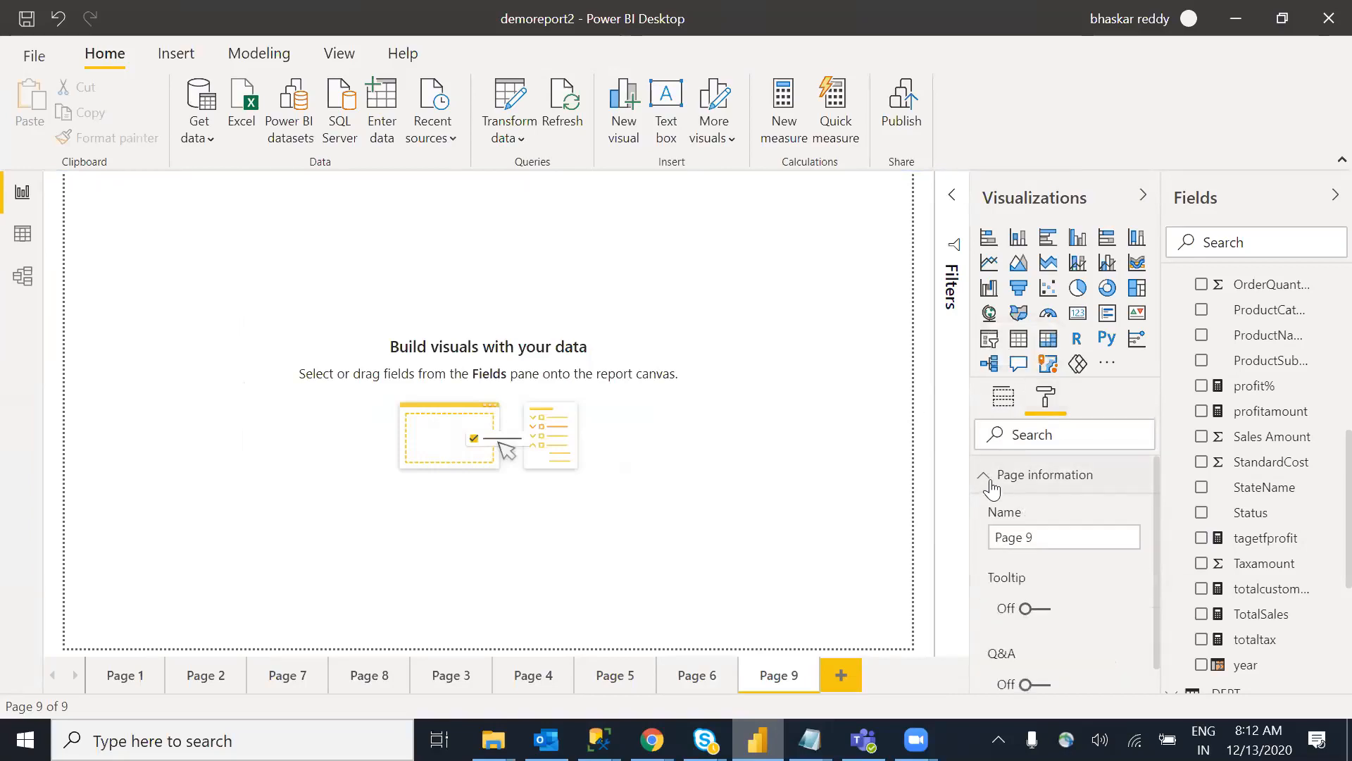
left_click(1041, 612)
left_click(979, 483)
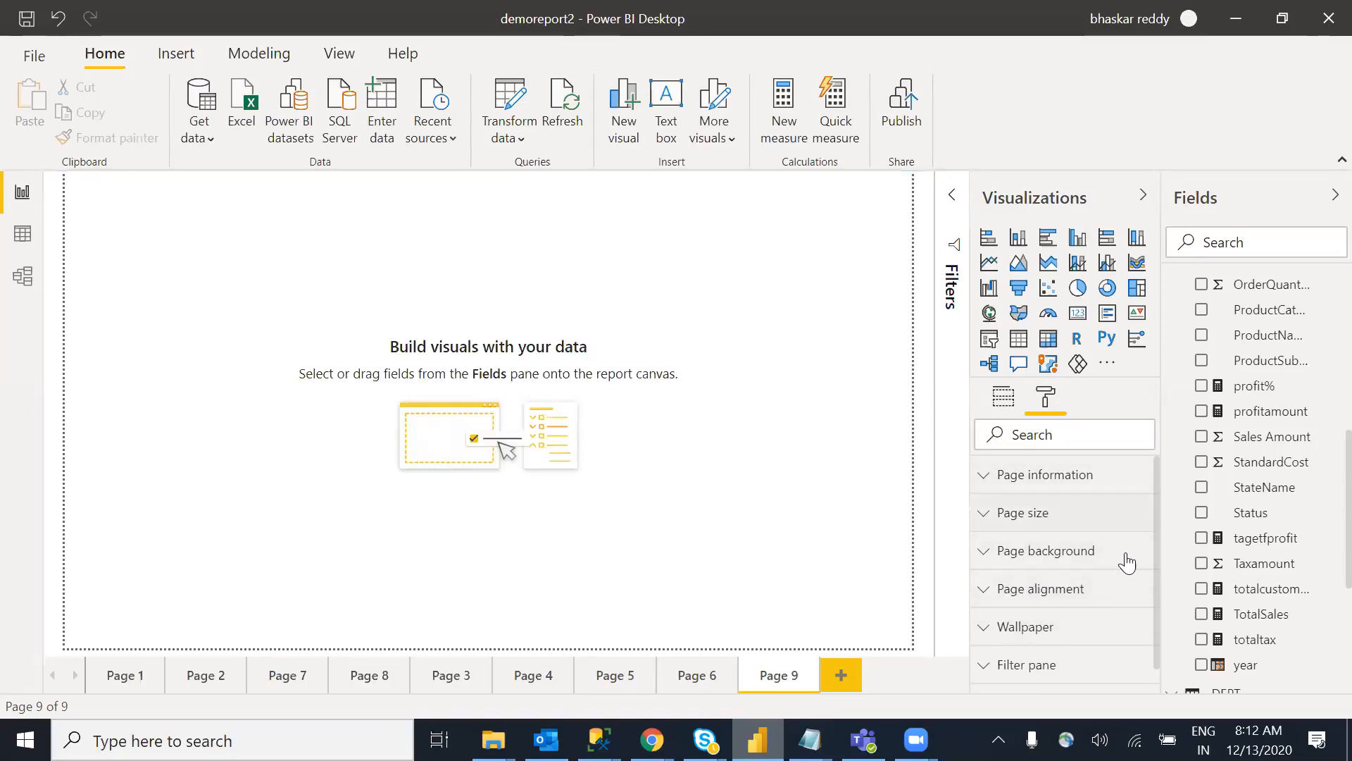
Step: Set the new page's size type to Tooltip
left_click(1134, 520)
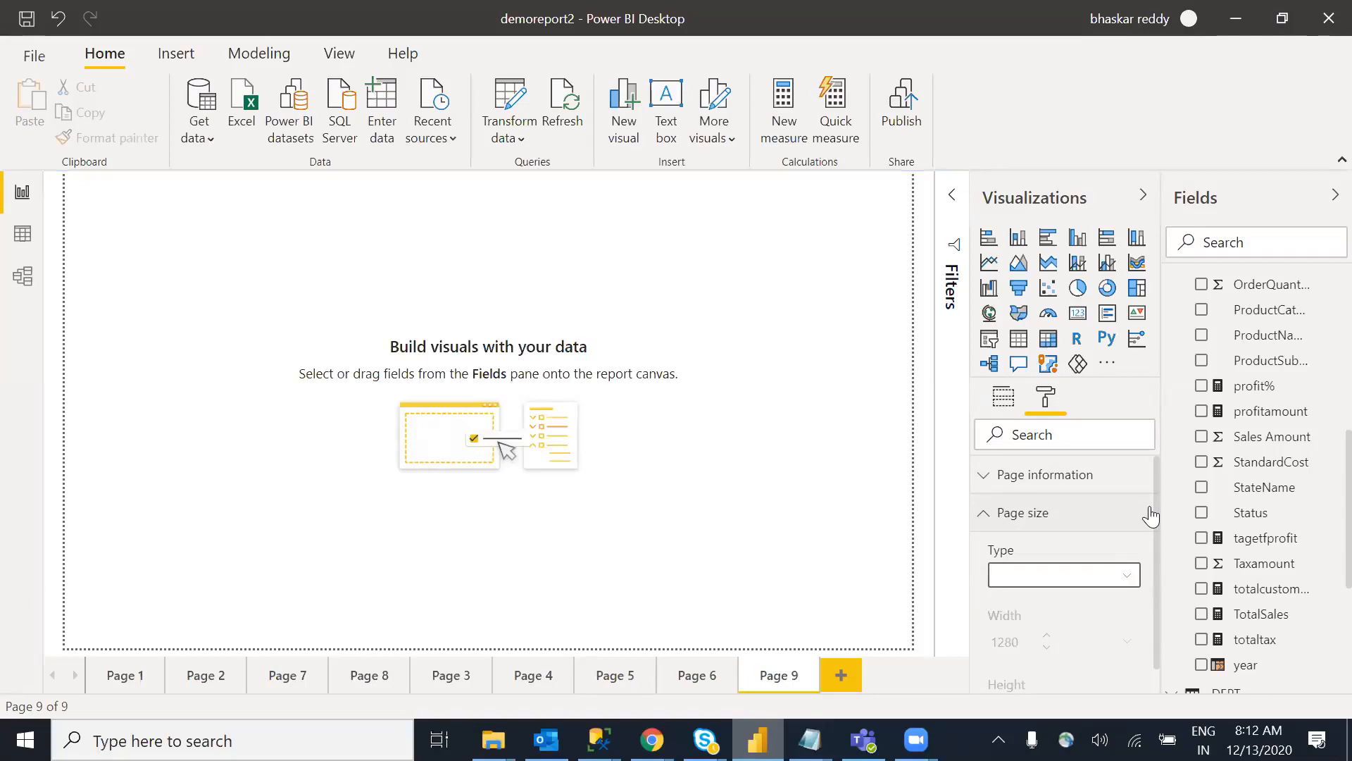
left_click(1093, 574)
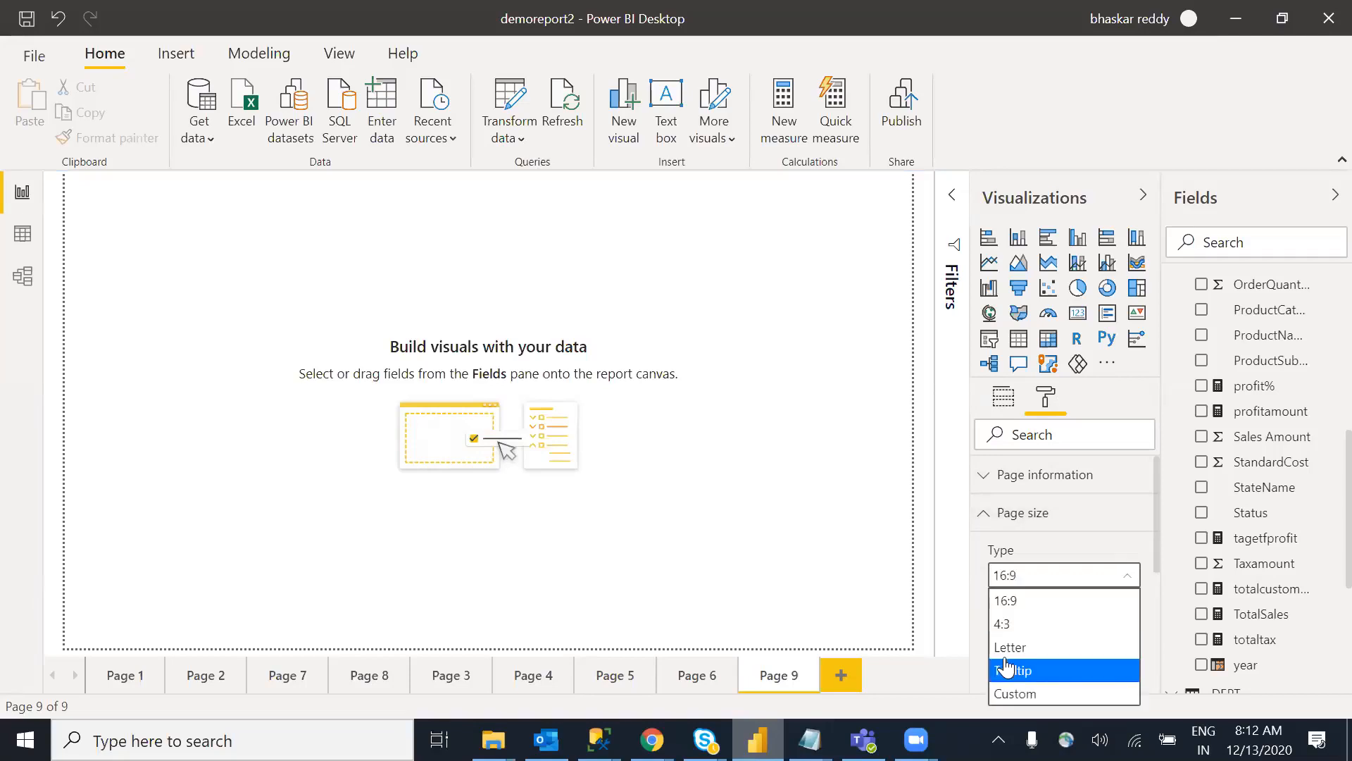
left_click(1042, 679)
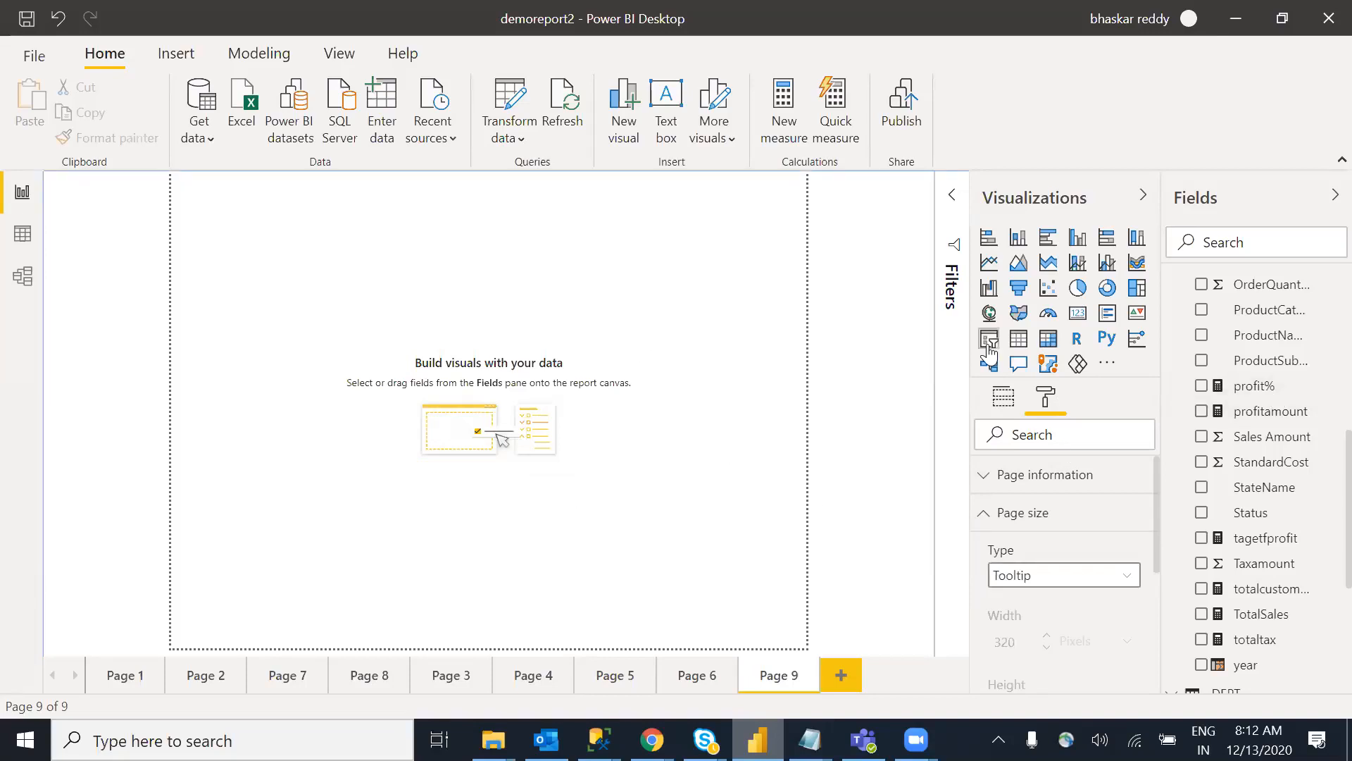
Step: Add a Card visual showing profit% to the tooltip page, shrink it and center it in the upper part of the page
left_click_drag(1078, 313, 477, 338)
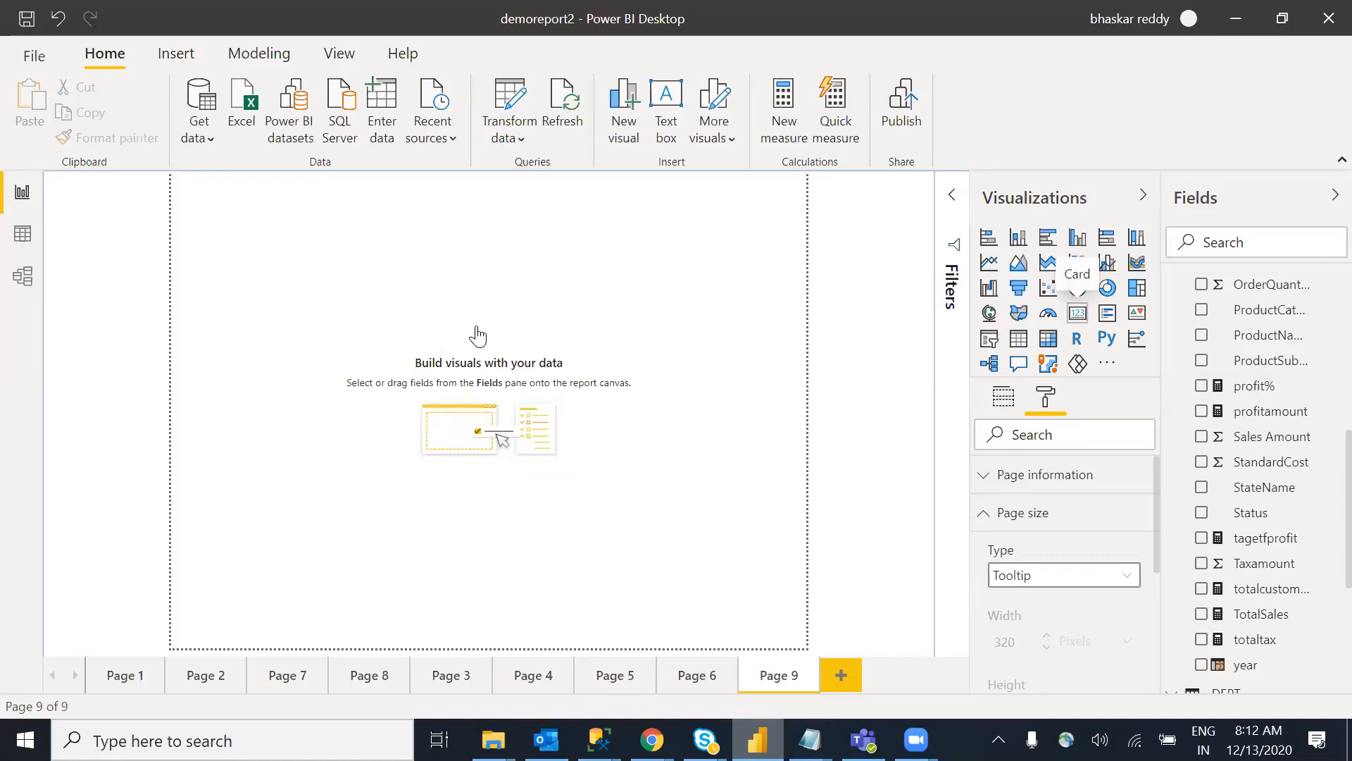
left_click_drag(1254, 389, 624, 469)
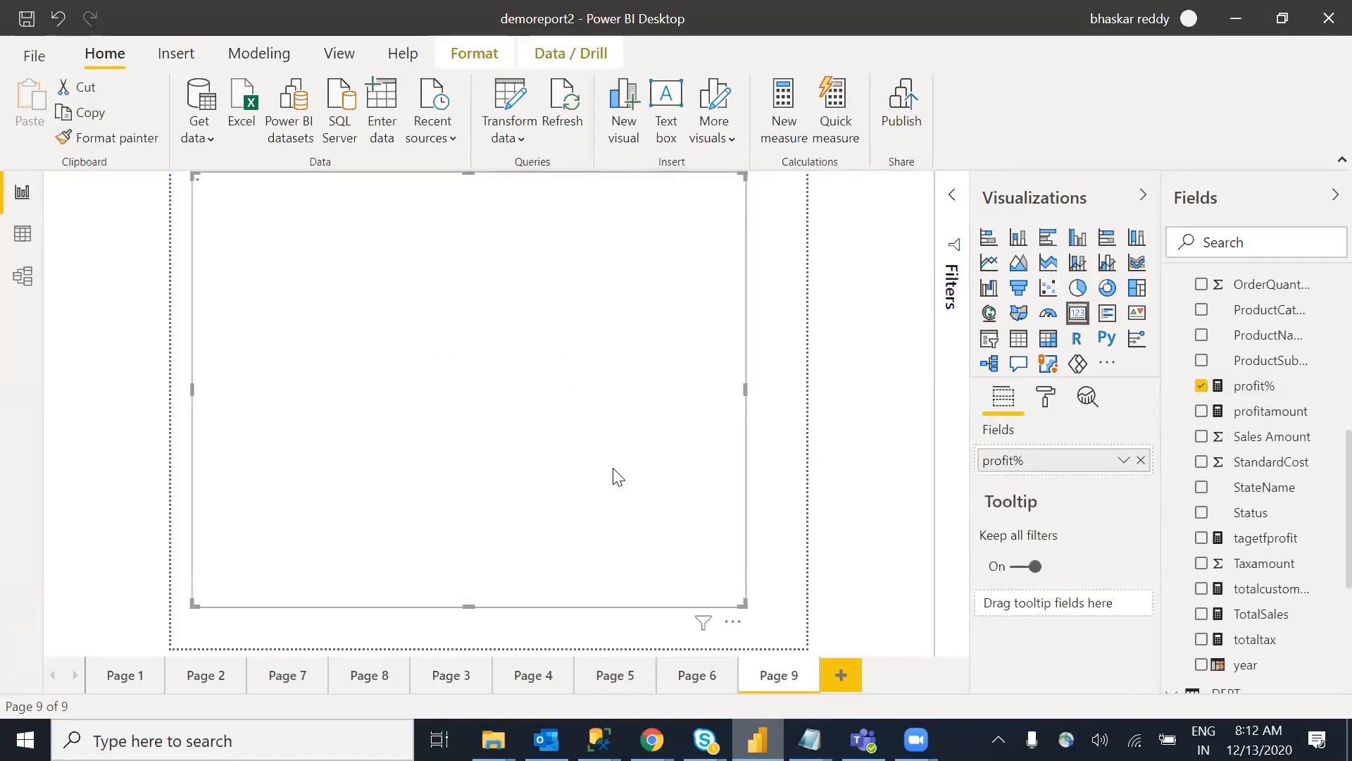
left_click_drag(737, 590, 662, 408)
left_click_drag(575, 379, 635, 431)
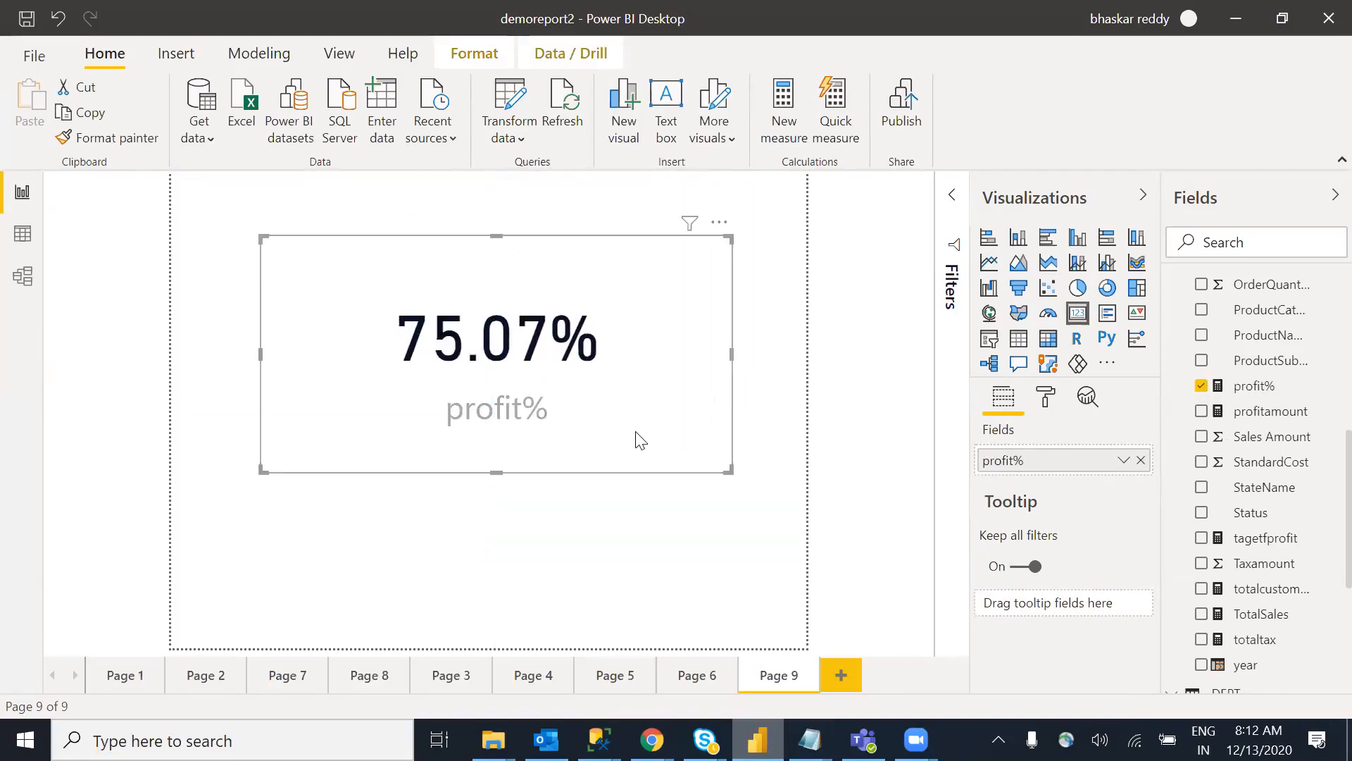
Step: Set the tooltip type of the TotalSales by CountryName column chart on Page 6 to Report page
left_click(692, 676)
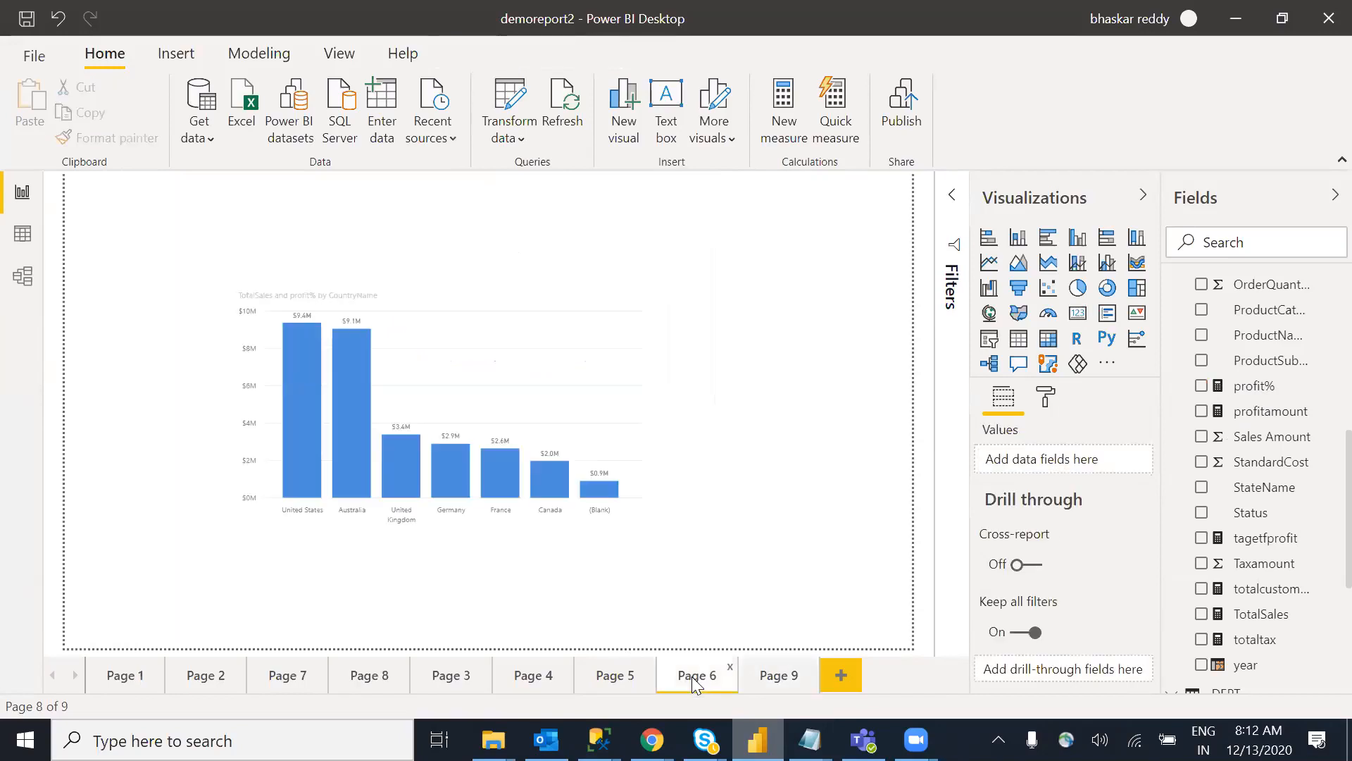
left_click(485, 356)
left_click(1045, 398)
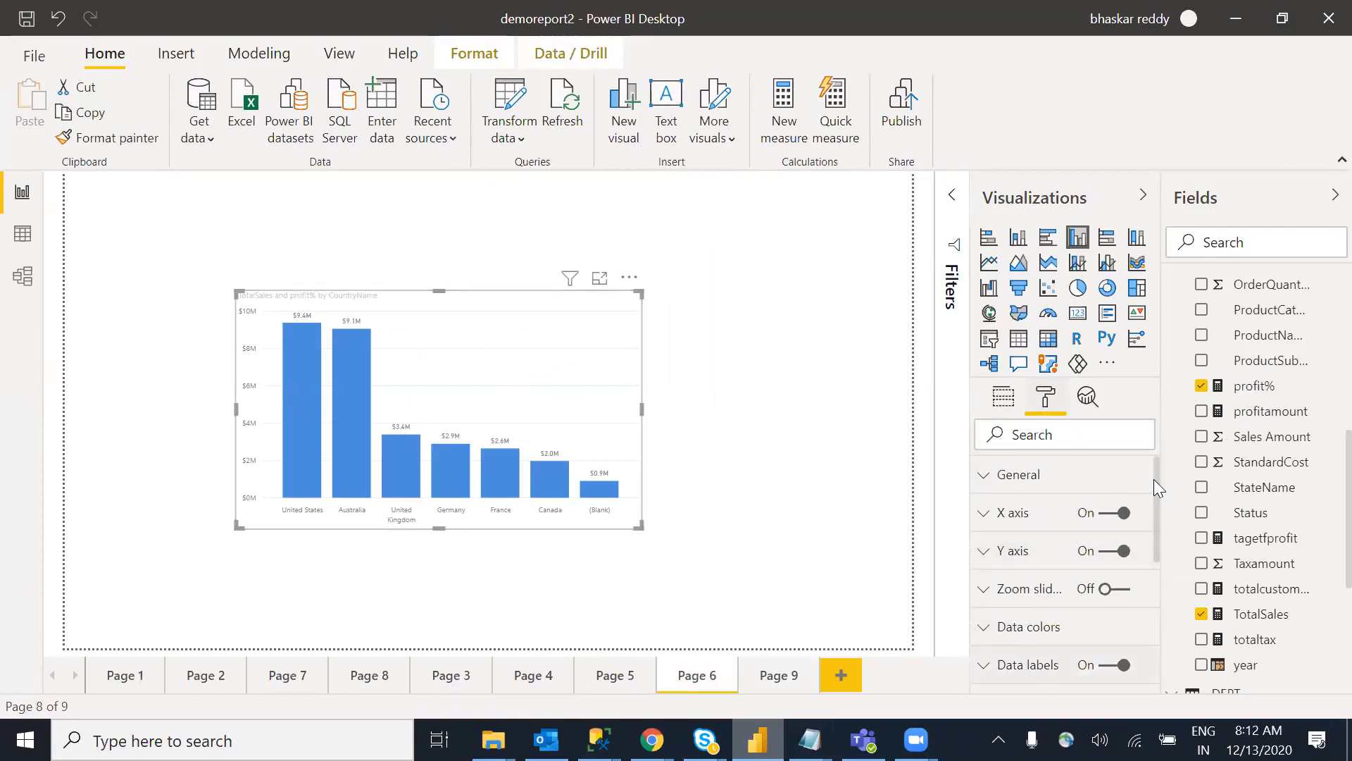
left_click_drag(1155, 540, 1158, 659)
scroll(1008, 636, "down", 1)
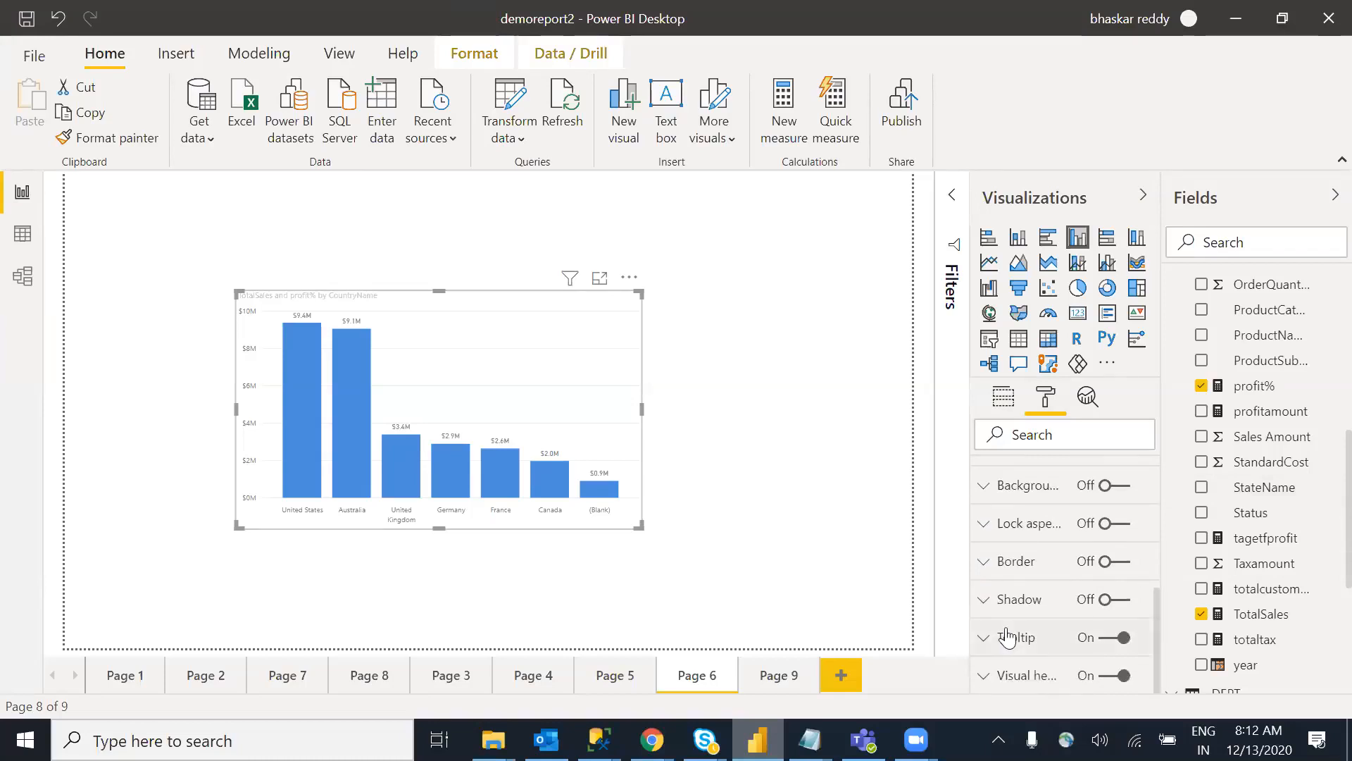
left_click(1007, 636)
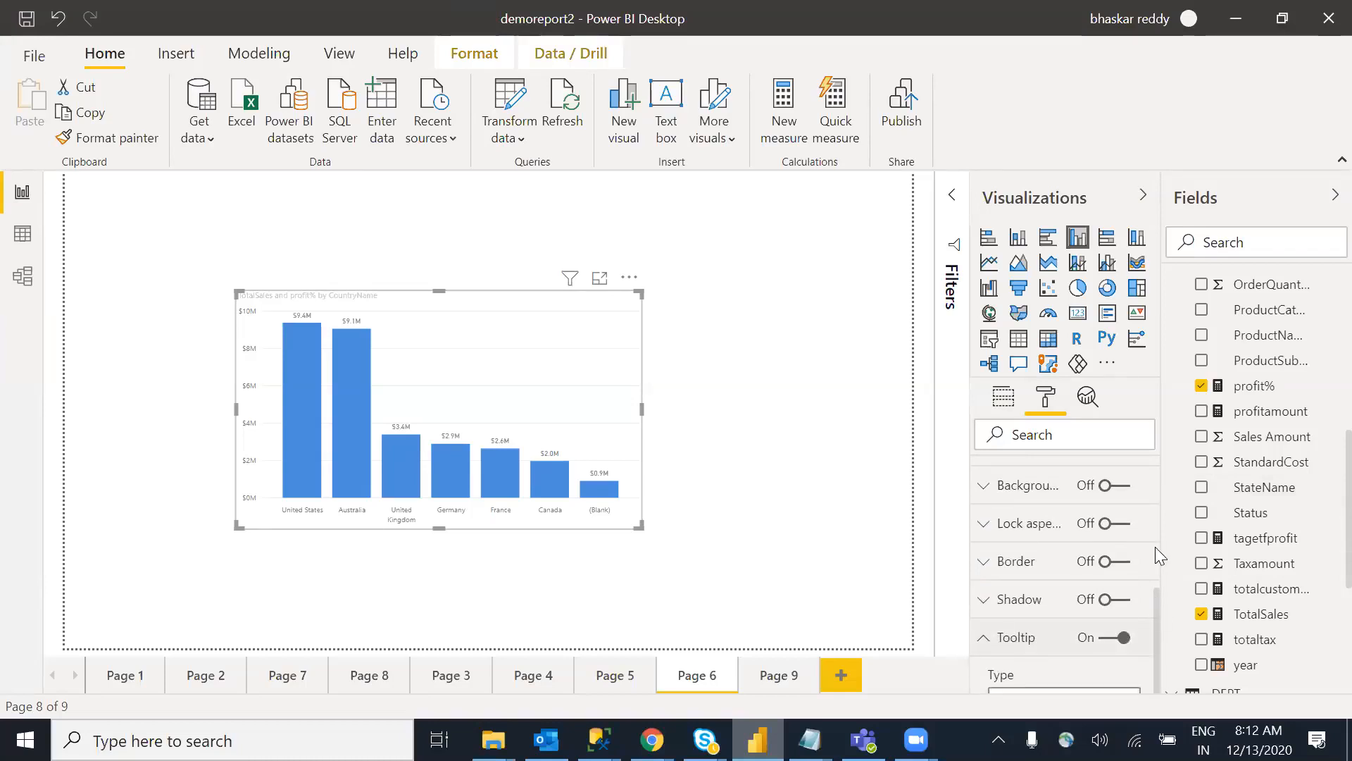
scroll(1158, 587, "down", 4)
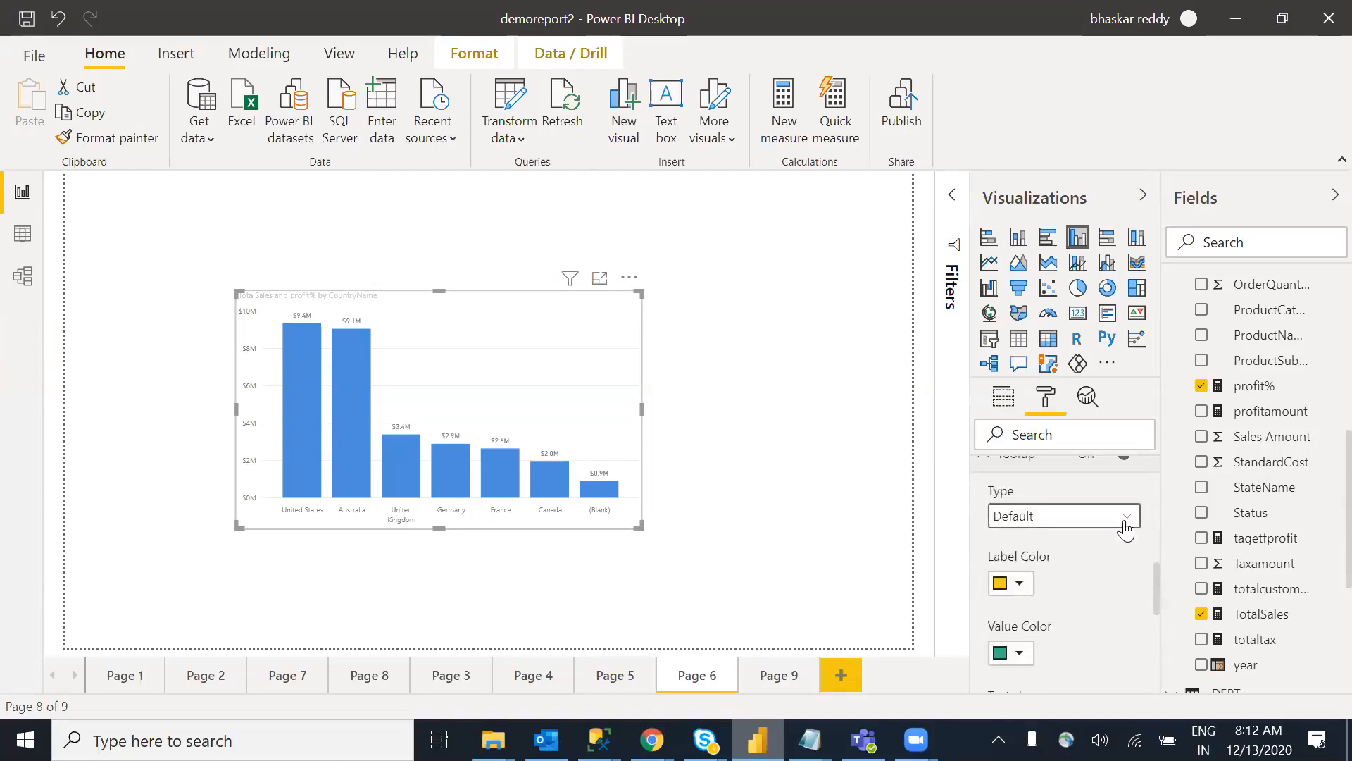
left_click(1125, 521)
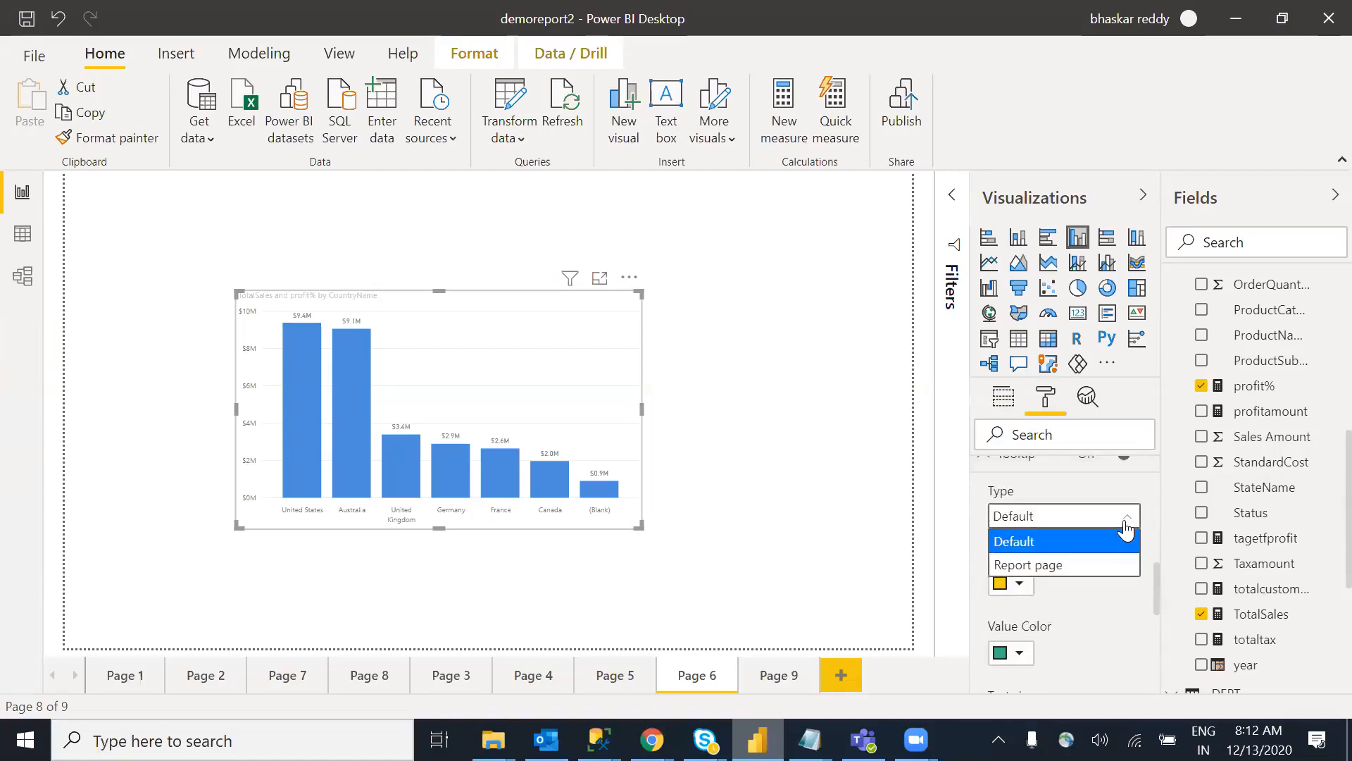
left_click(1013, 568)
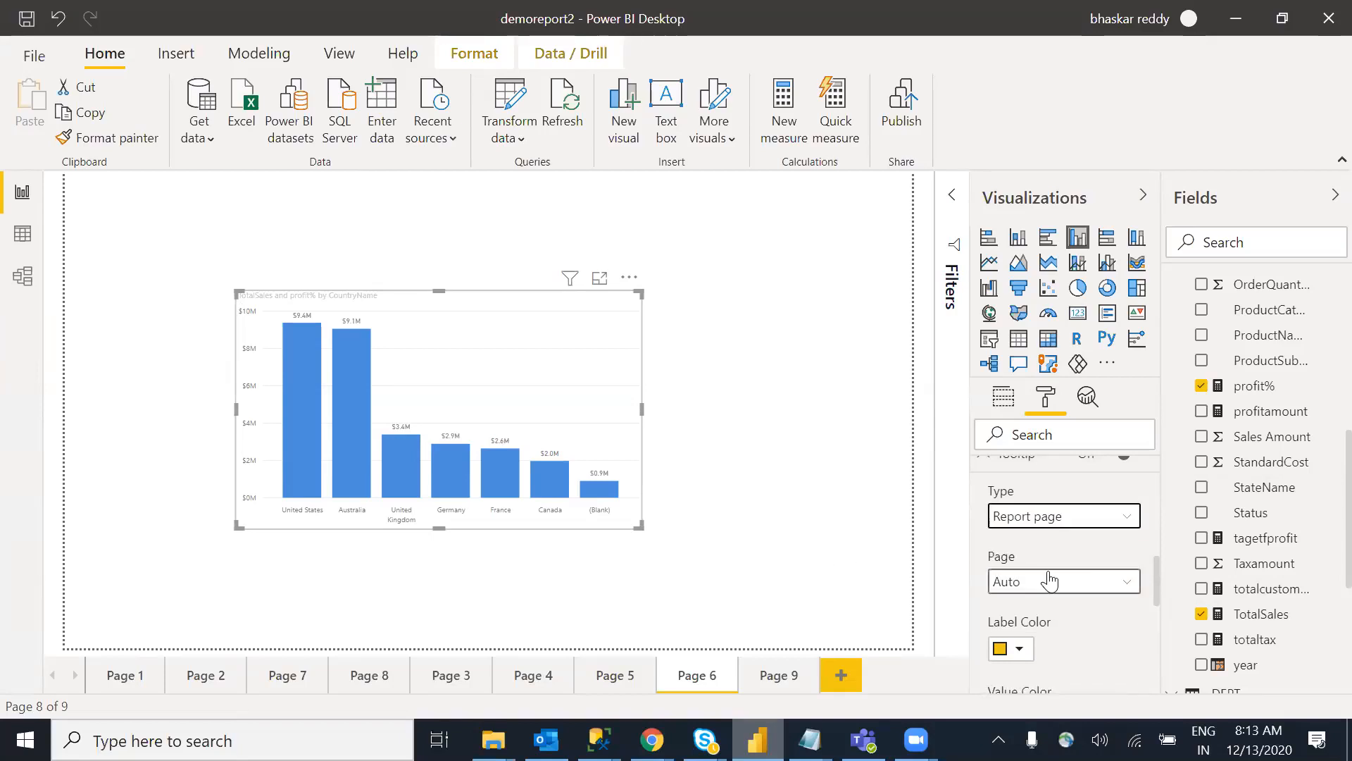
Step: Check the Tooltip option in the page information of Page 9
left_click(1112, 589)
left_click(777, 679)
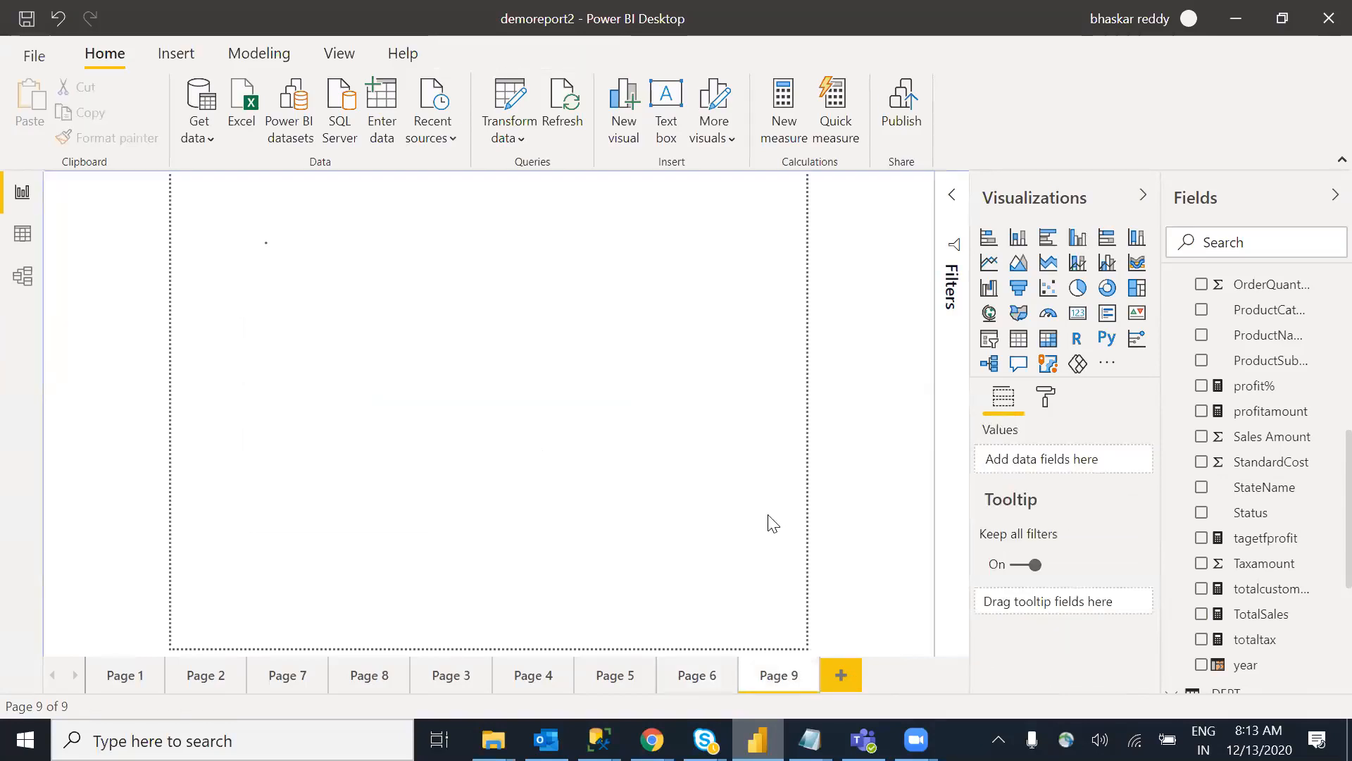
left_click(1046, 396)
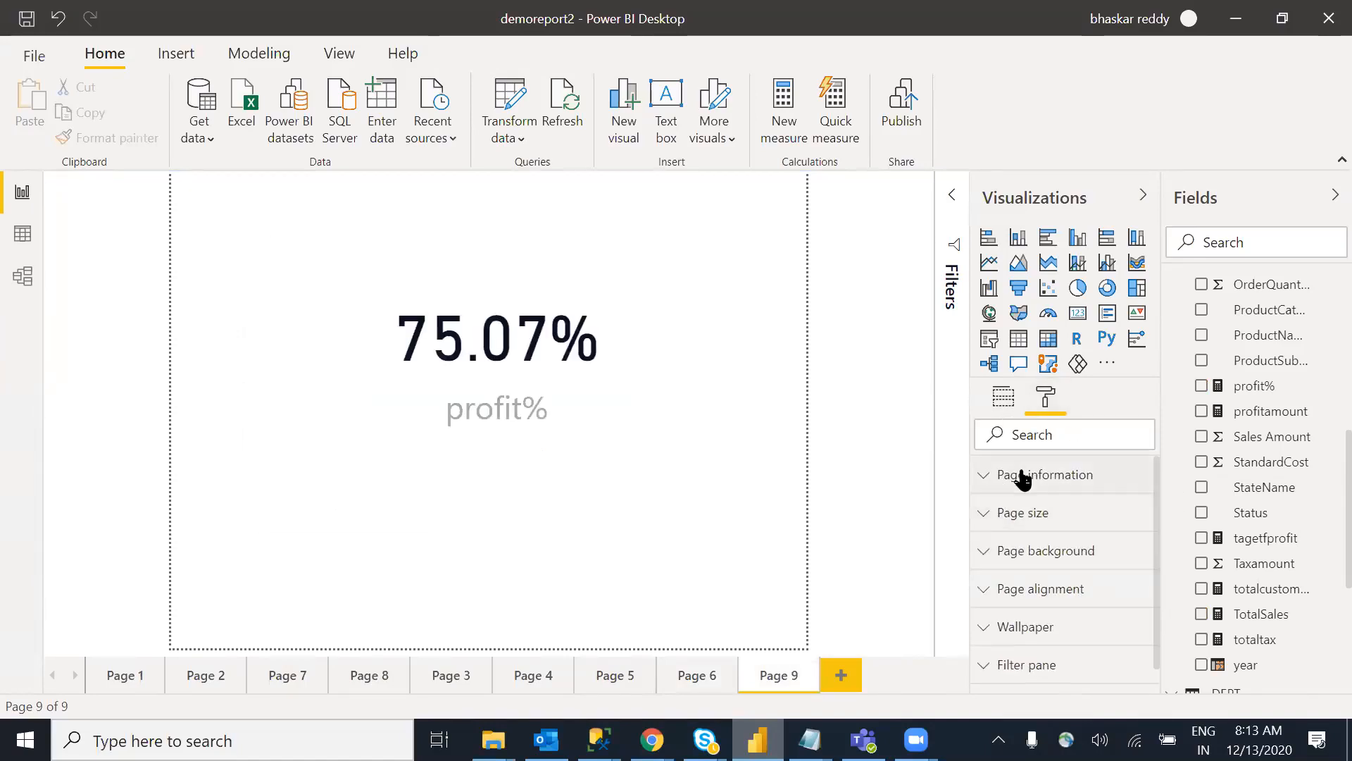
left_click(1022, 474)
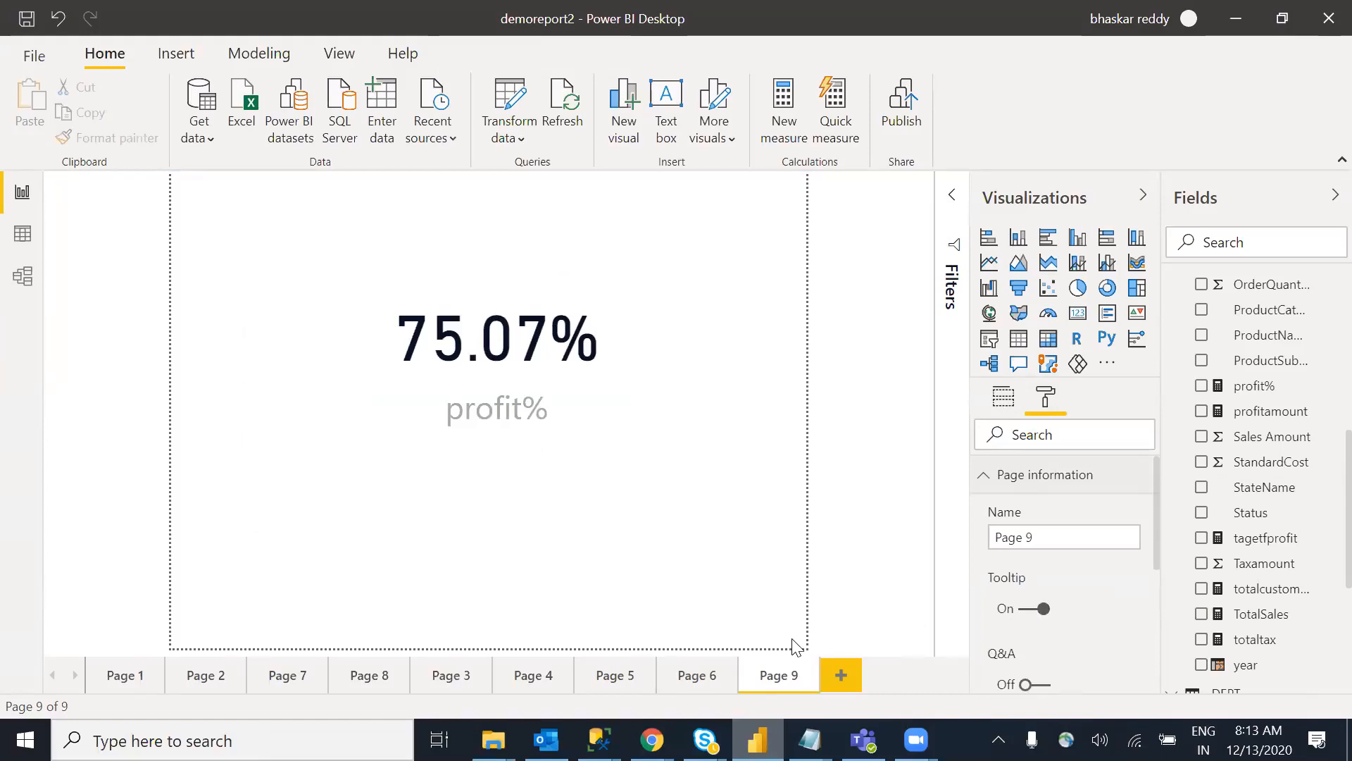
Step: Return to the column chart on Page 6 and choose Page 9 as its tooltip page
left_click(697, 679)
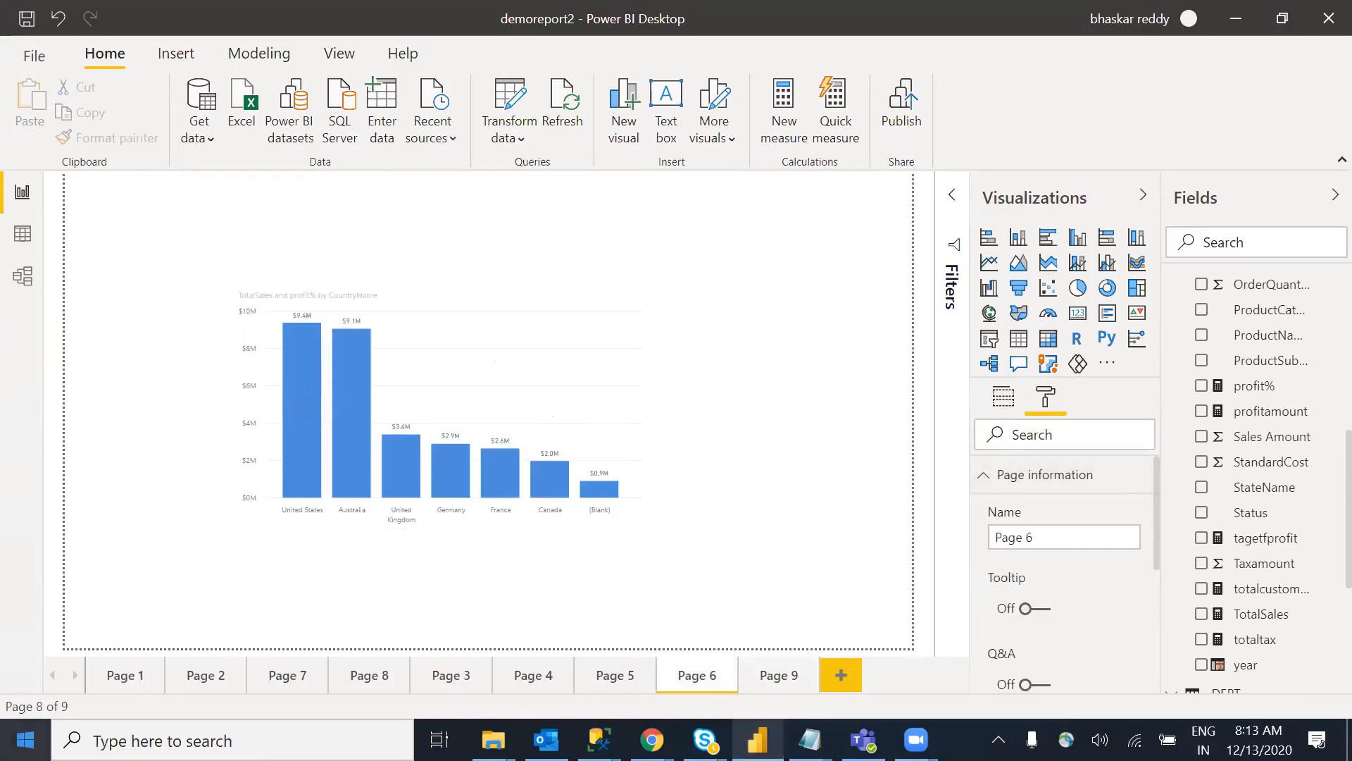
left_click(25, 739)
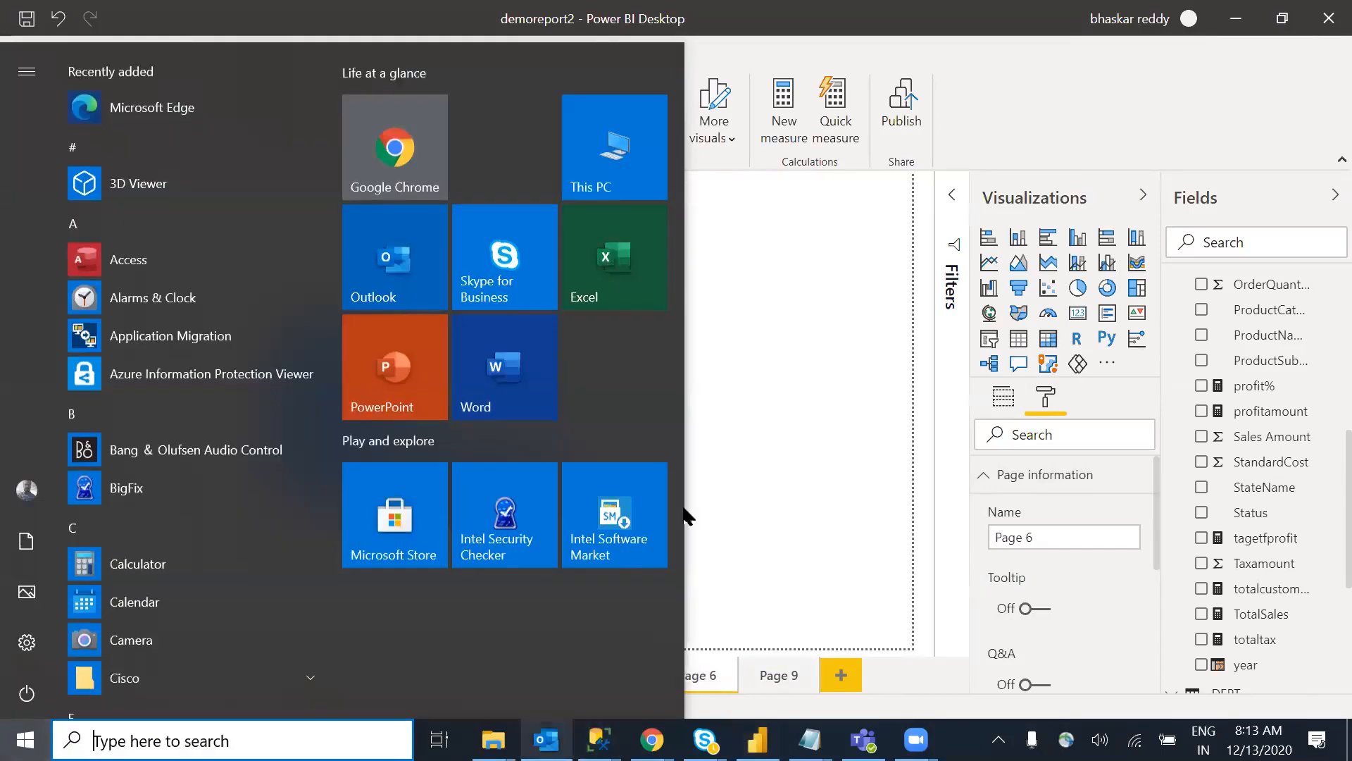
left_click(499, 449)
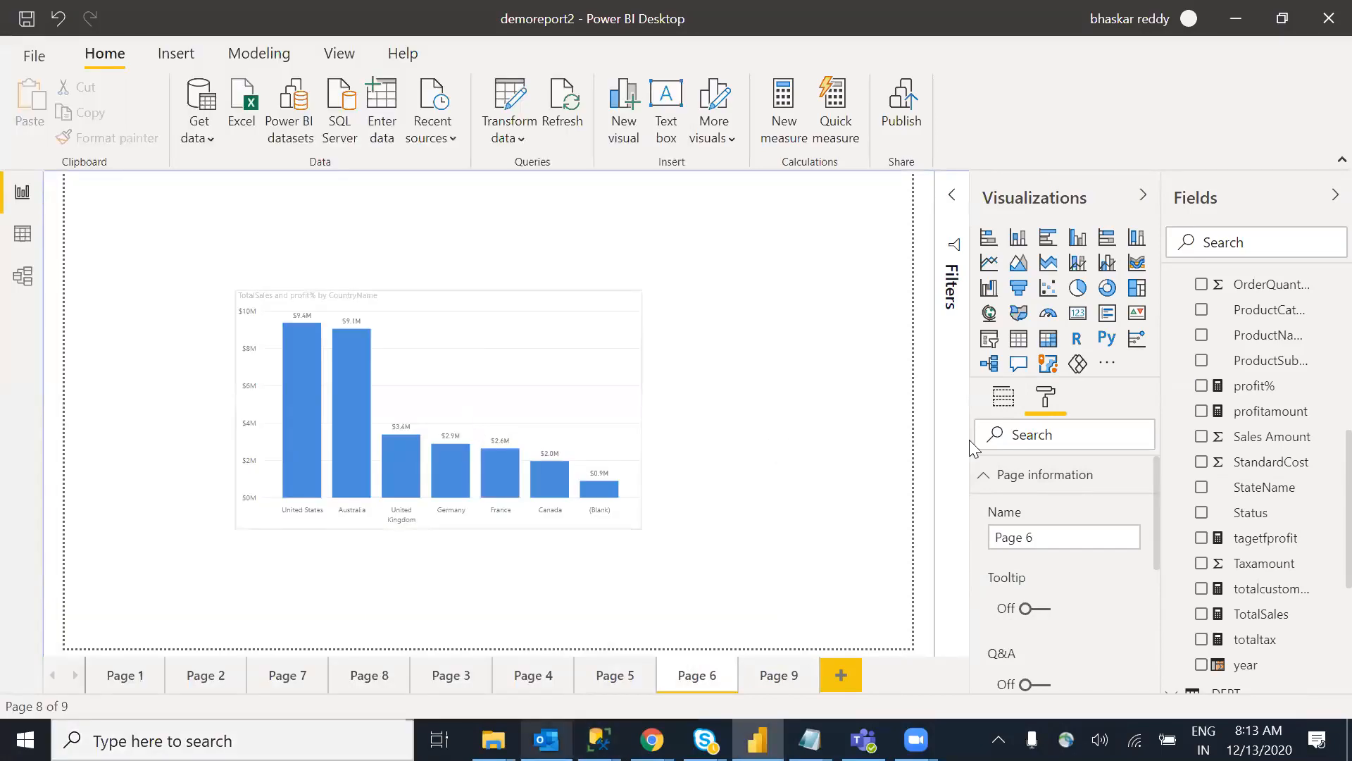
left_click(1045, 403)
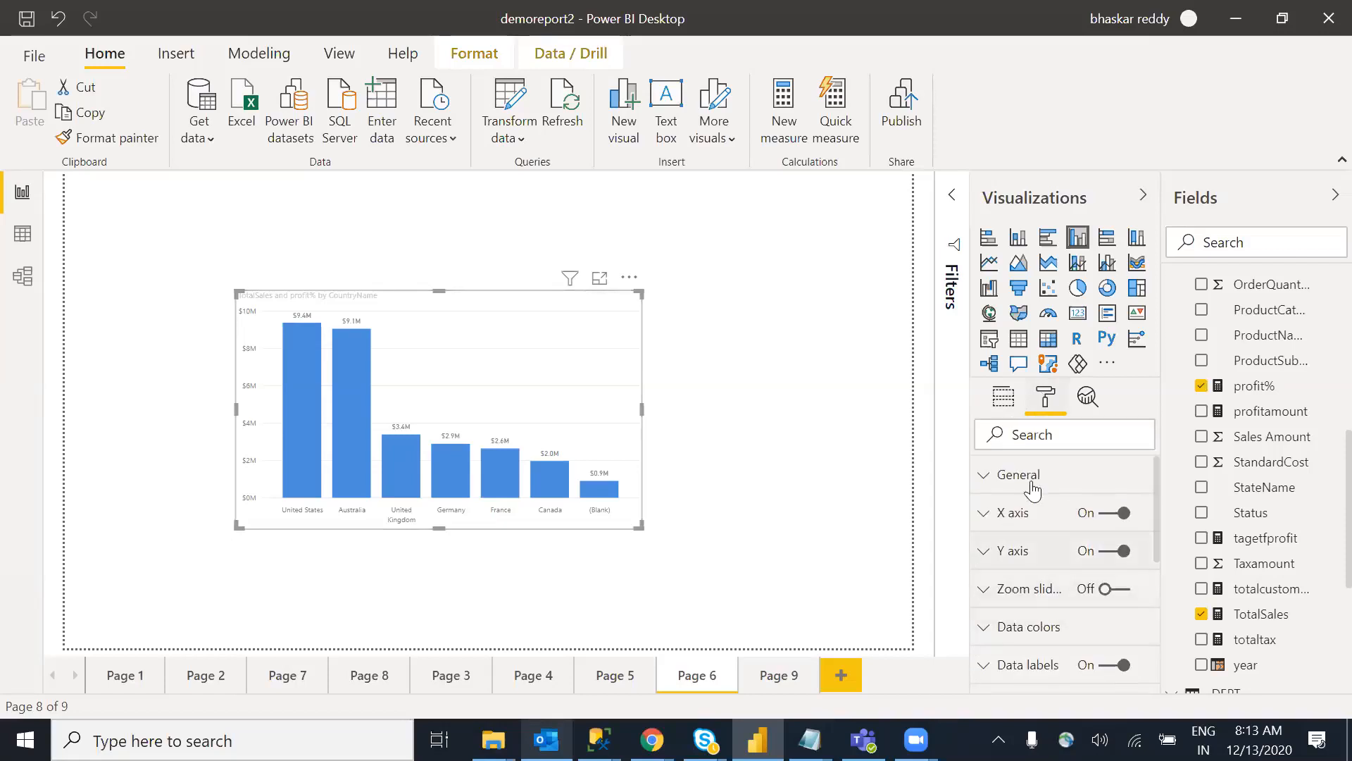
left_click_drag(1161, 493, 1153, 607)
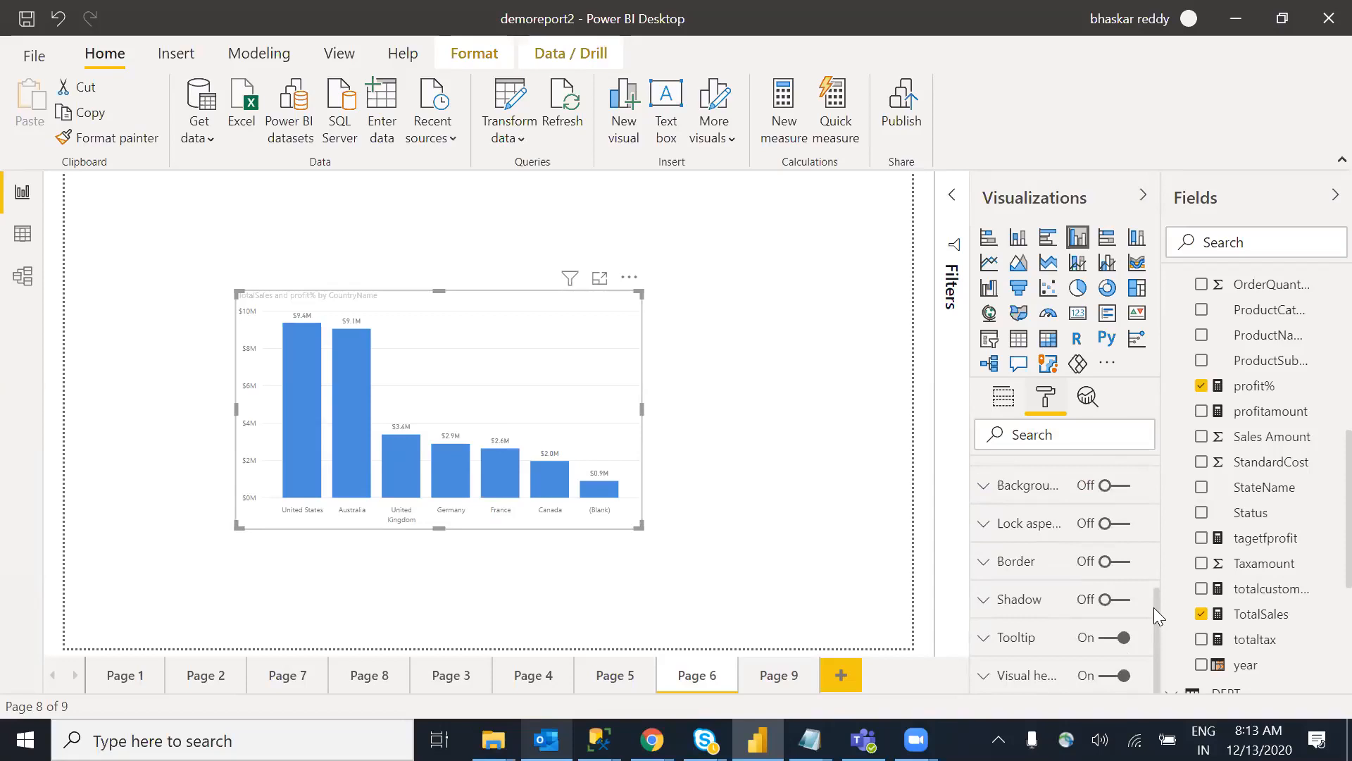
left_click(984, 643)
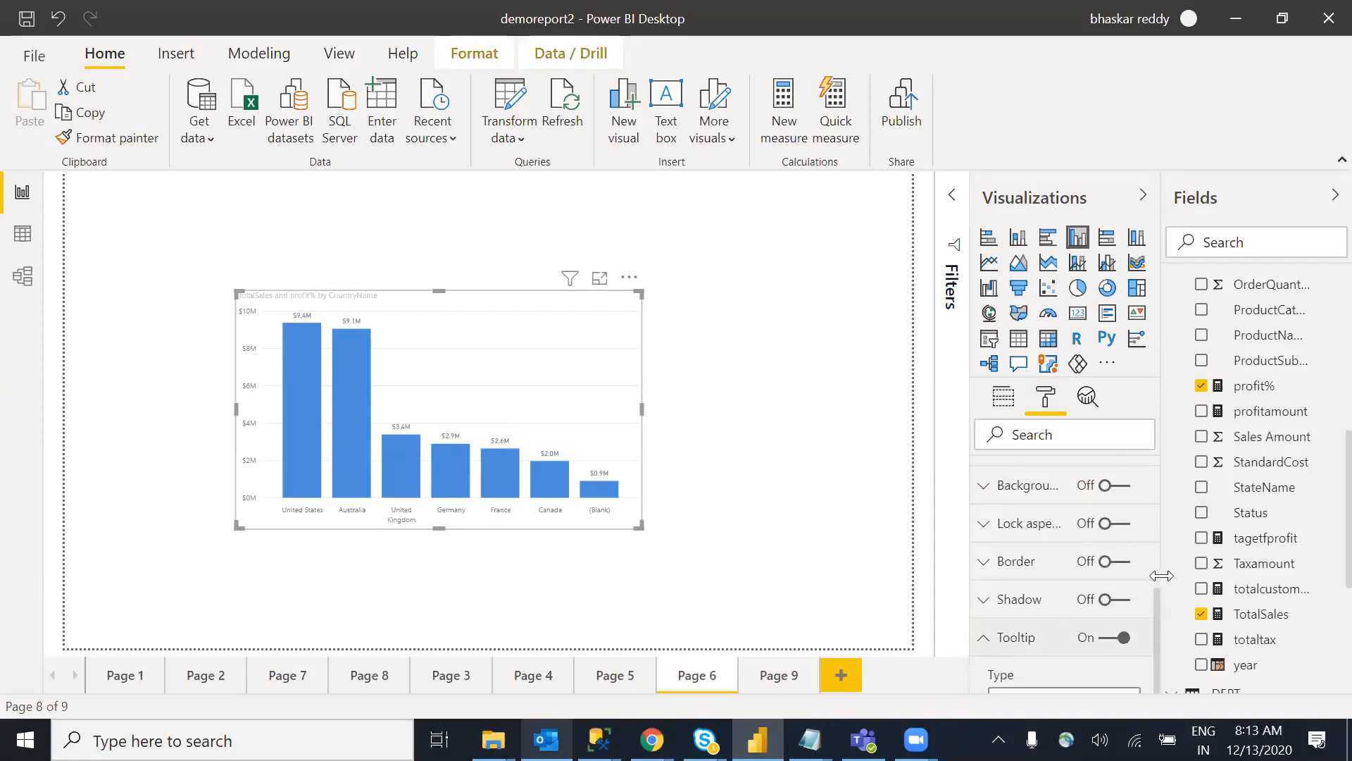
scroll(1156, 556, "down", 3)
left_click(1110, 581)
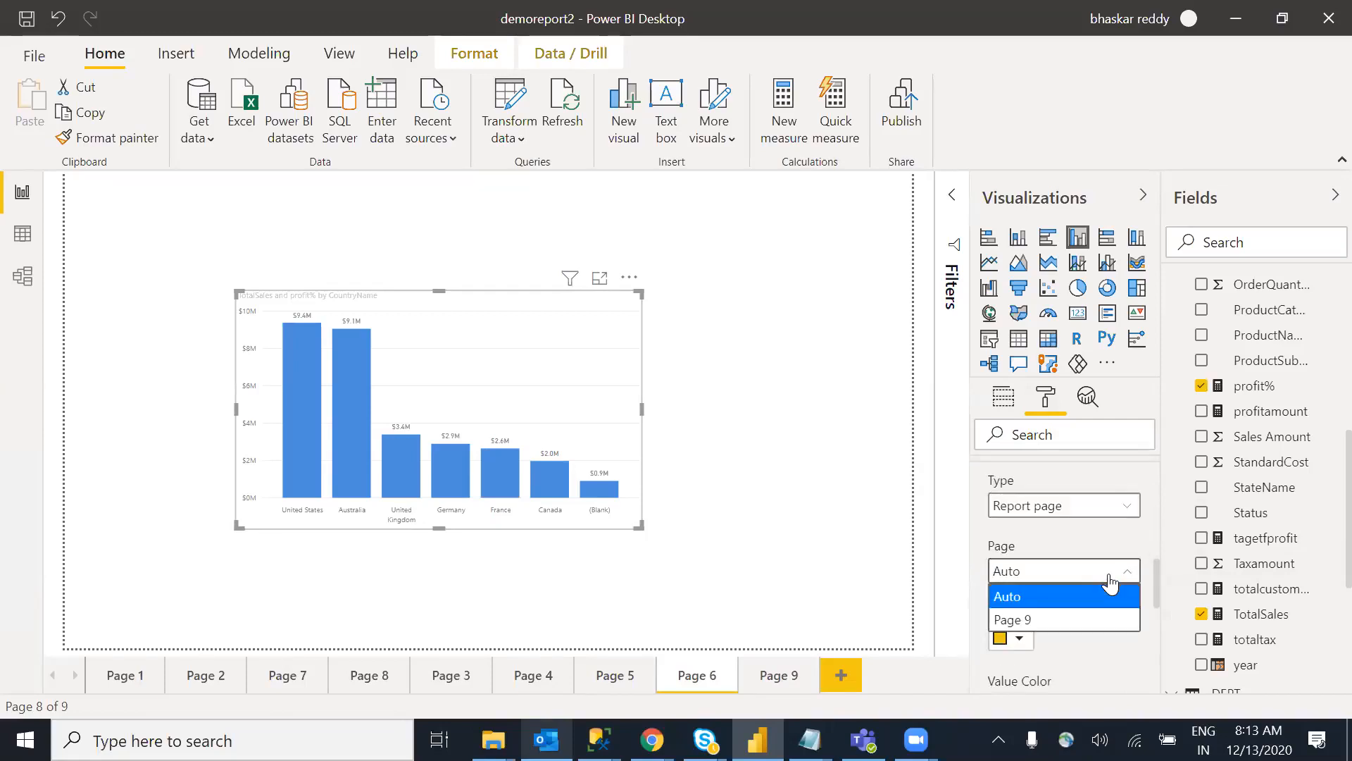
left_click(1032, 621)
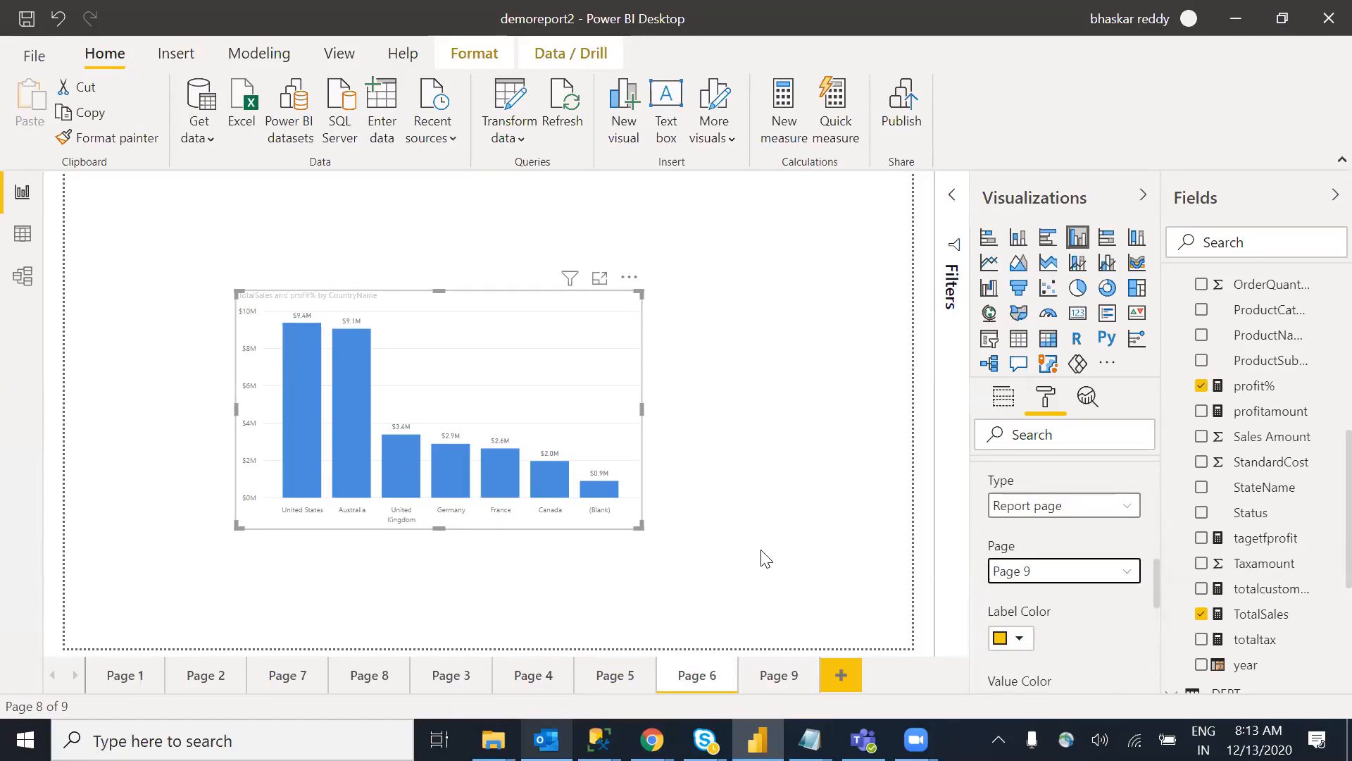
Step: Inspect the report page tooltips on several country columns, including Australia and France, and compare them with the profit% card on Page 9
left_click(731, 541)
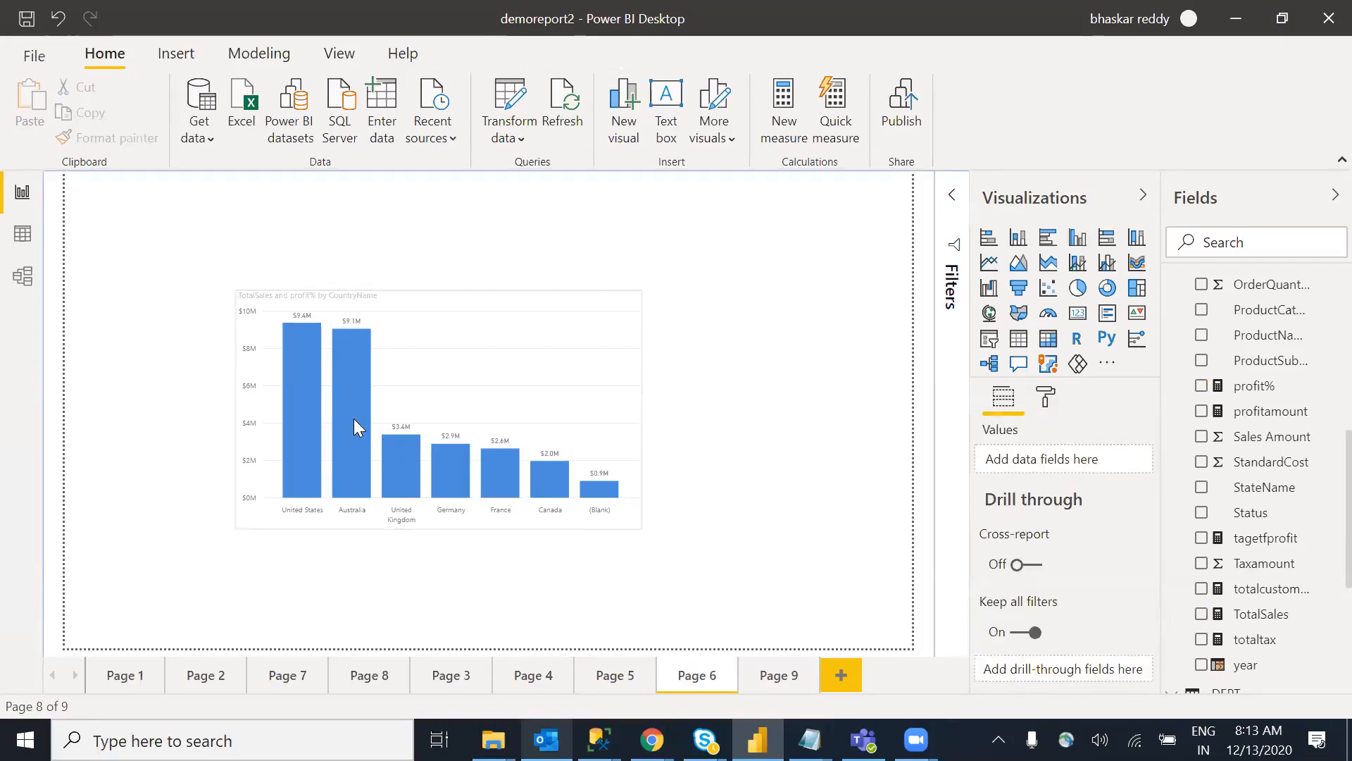
mouse_move(354, 401)
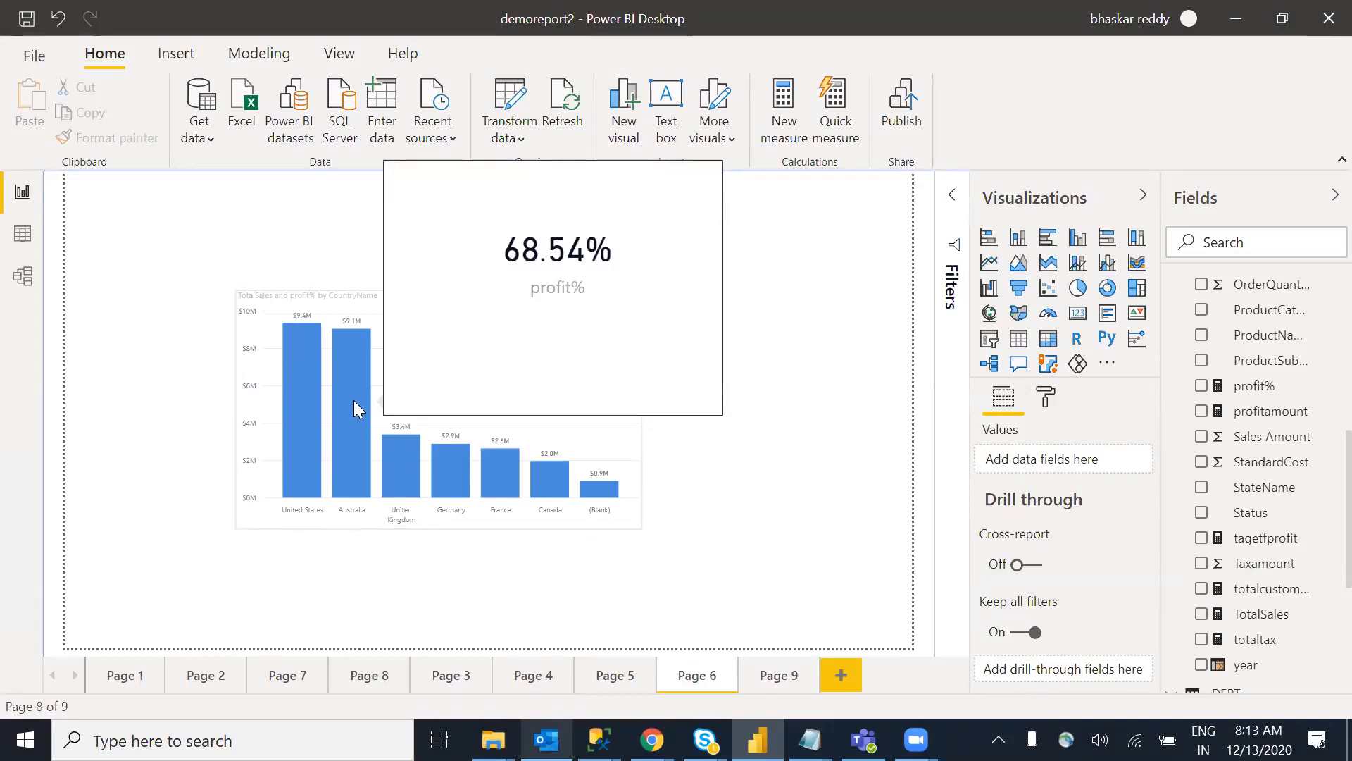
mouse_move(300, 403)
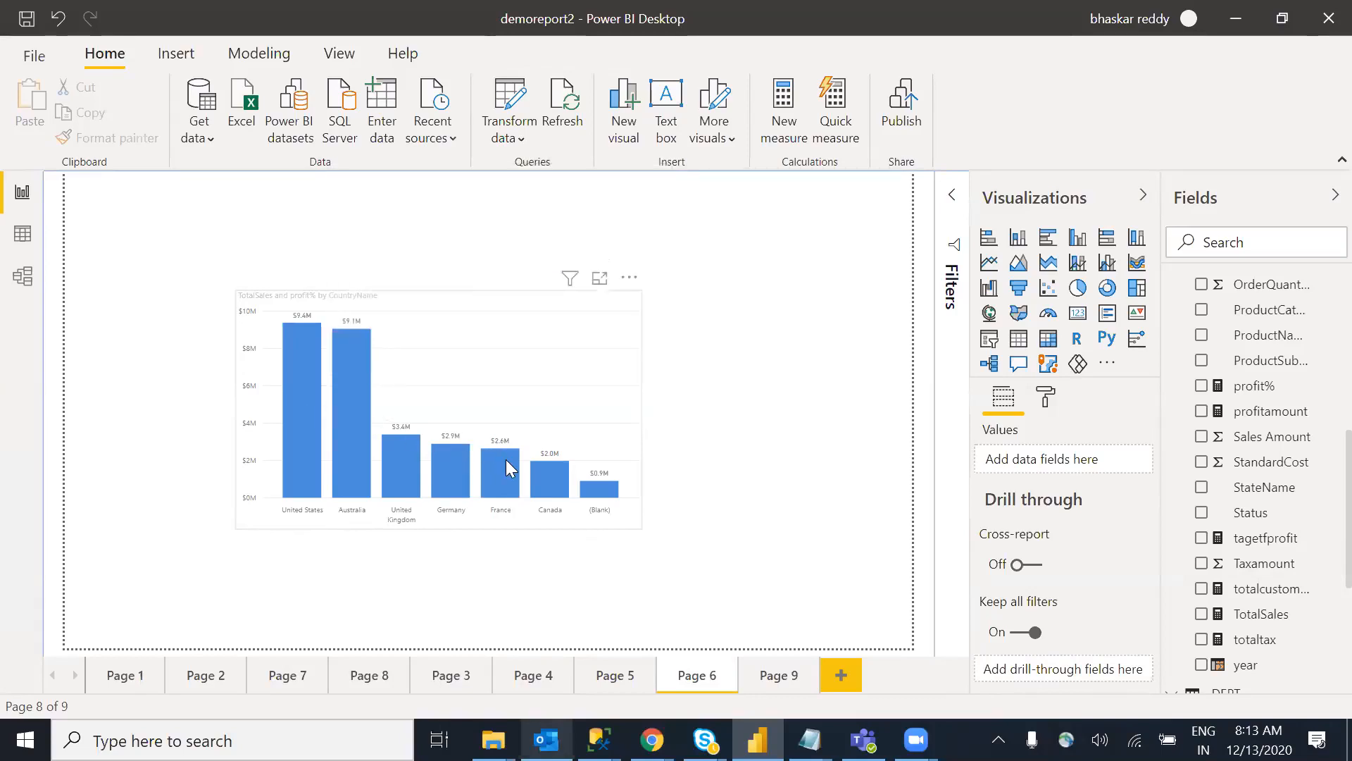
mouse_move(505, 459)
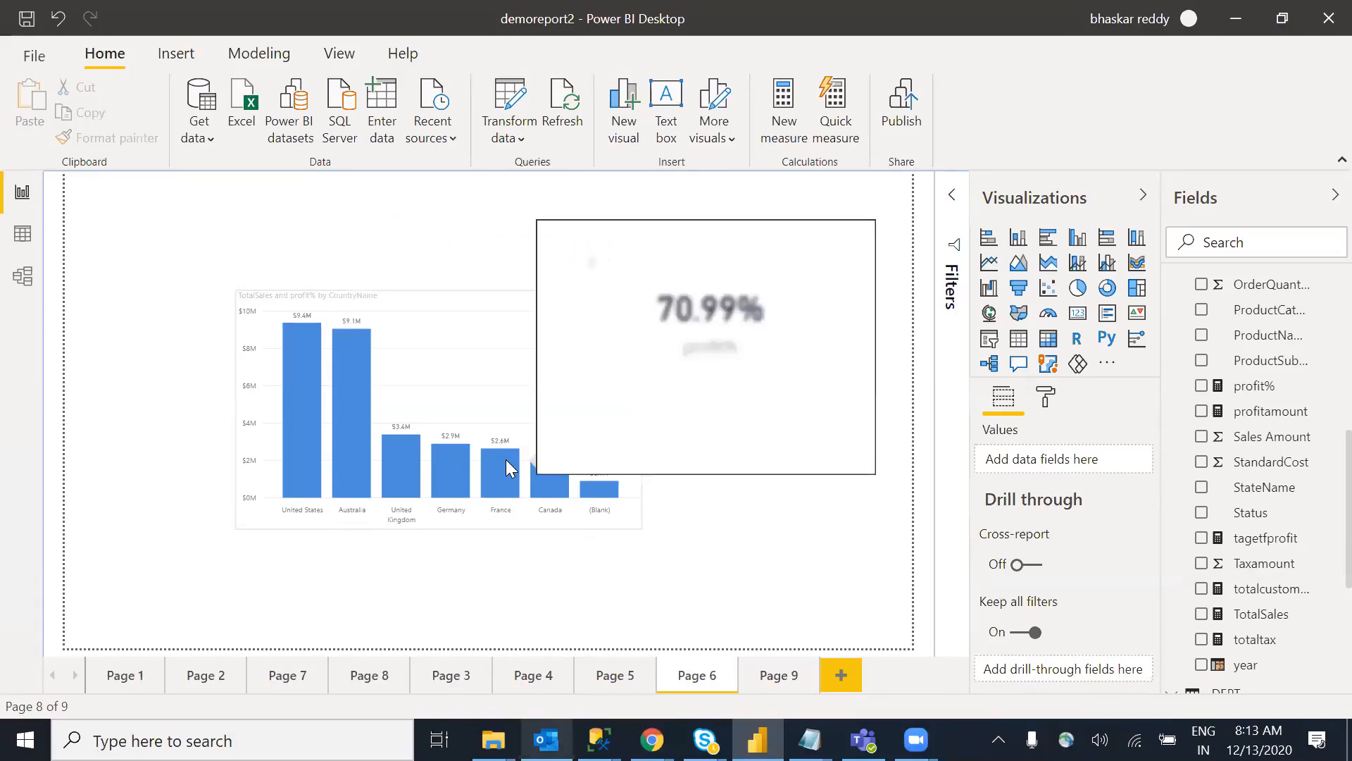
mouse_move(550, 482)
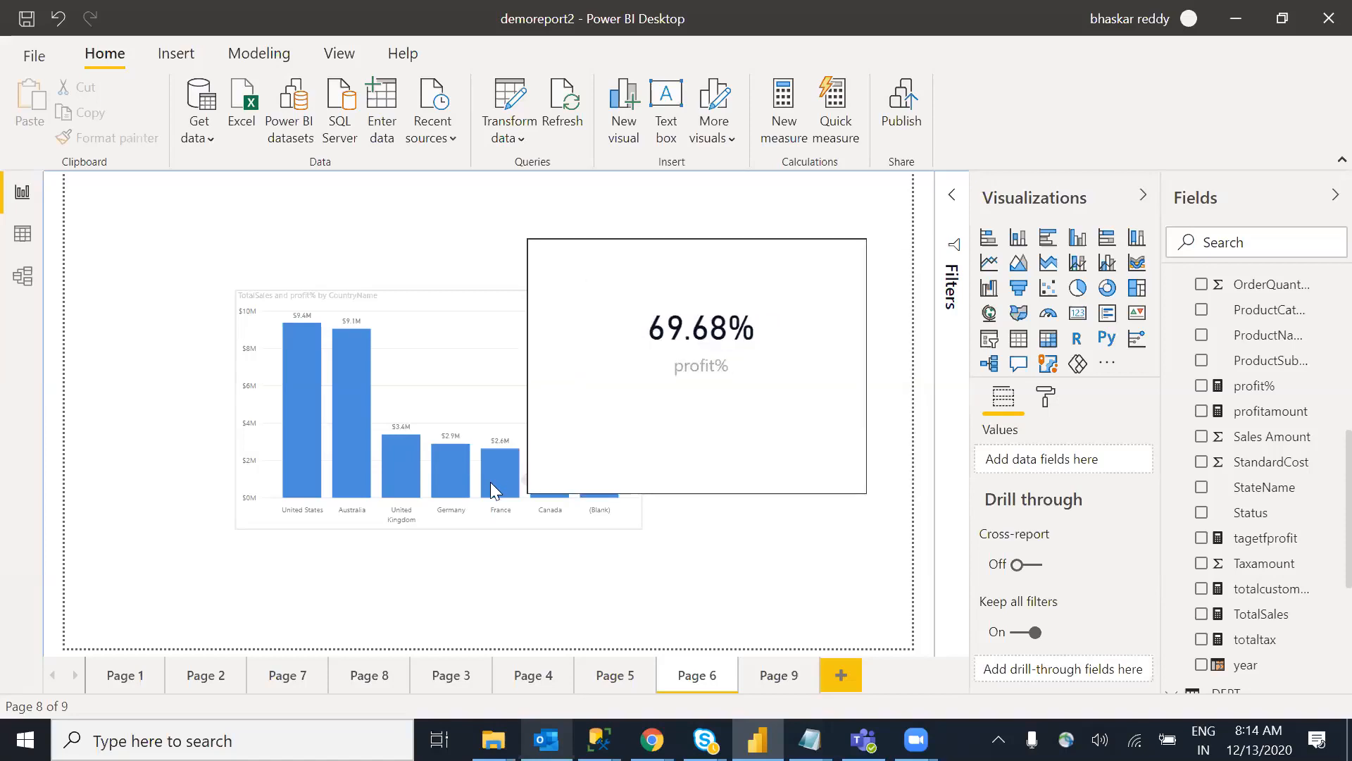
mouse_move(449, 494)
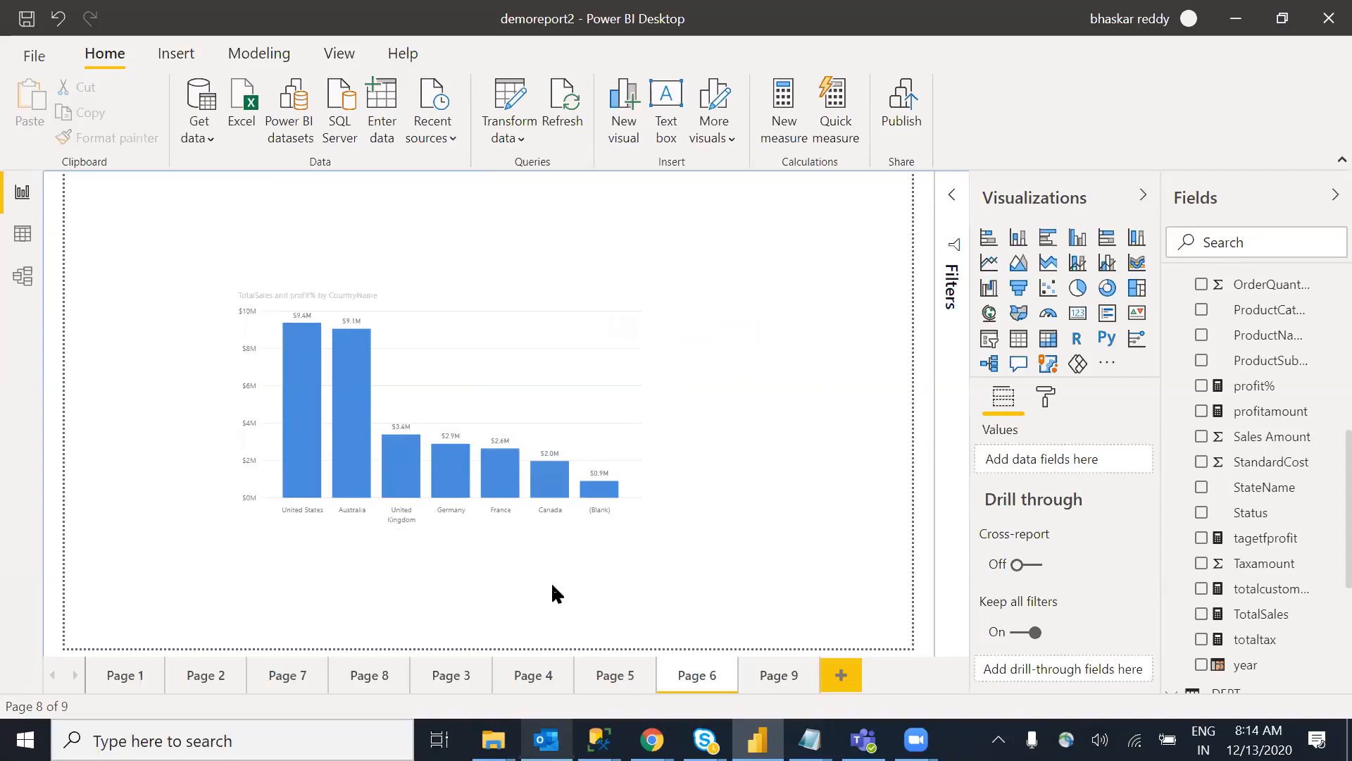
left_click(777, 675)
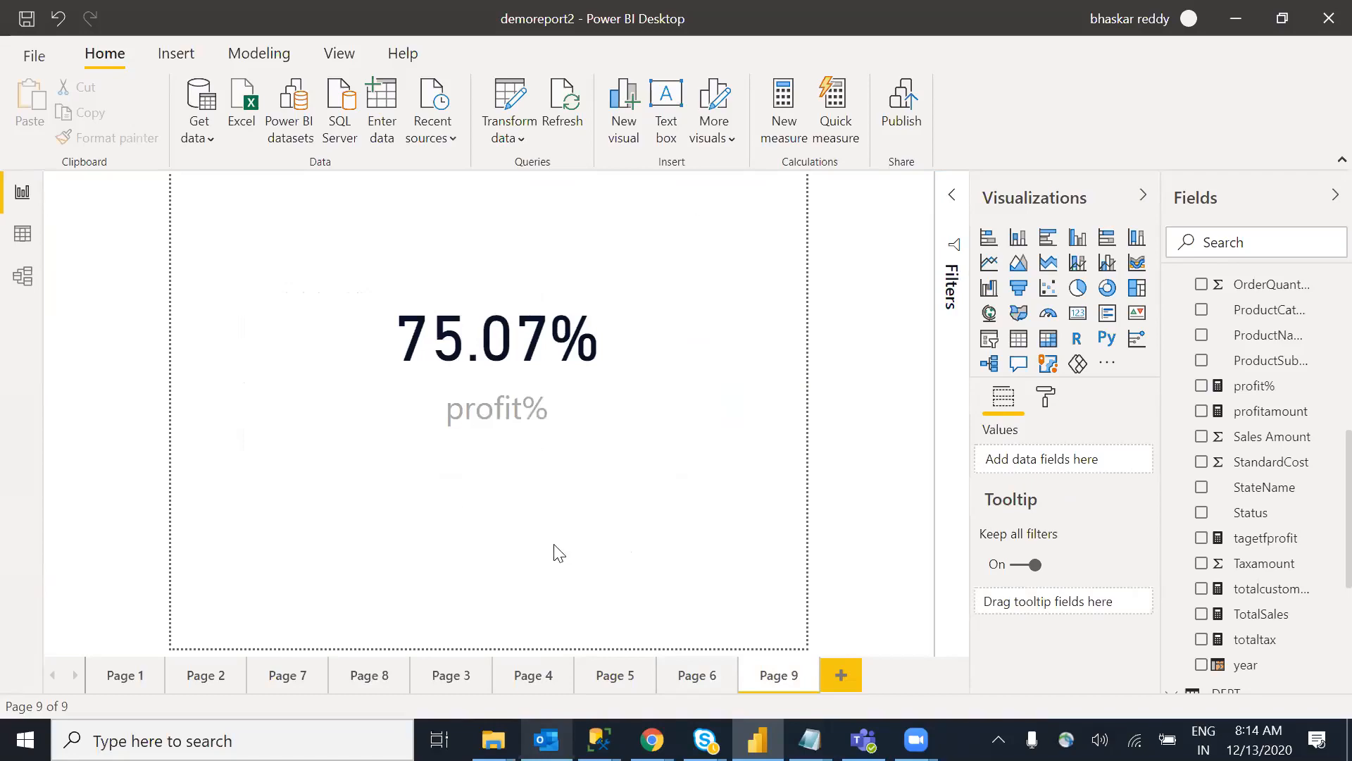
left_click(681, 678)
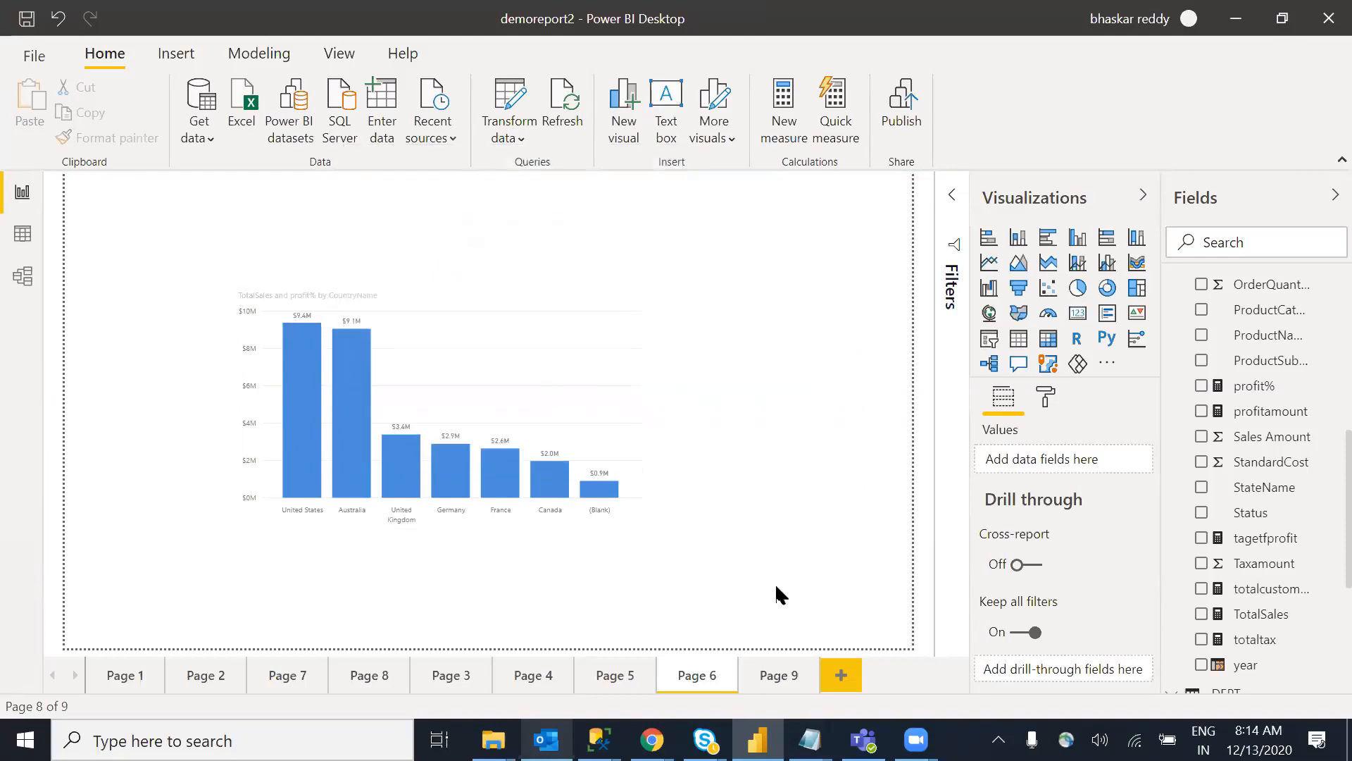
Step: Turn on the Tooltip option in the page information of Page 4
left_click(529, 682)
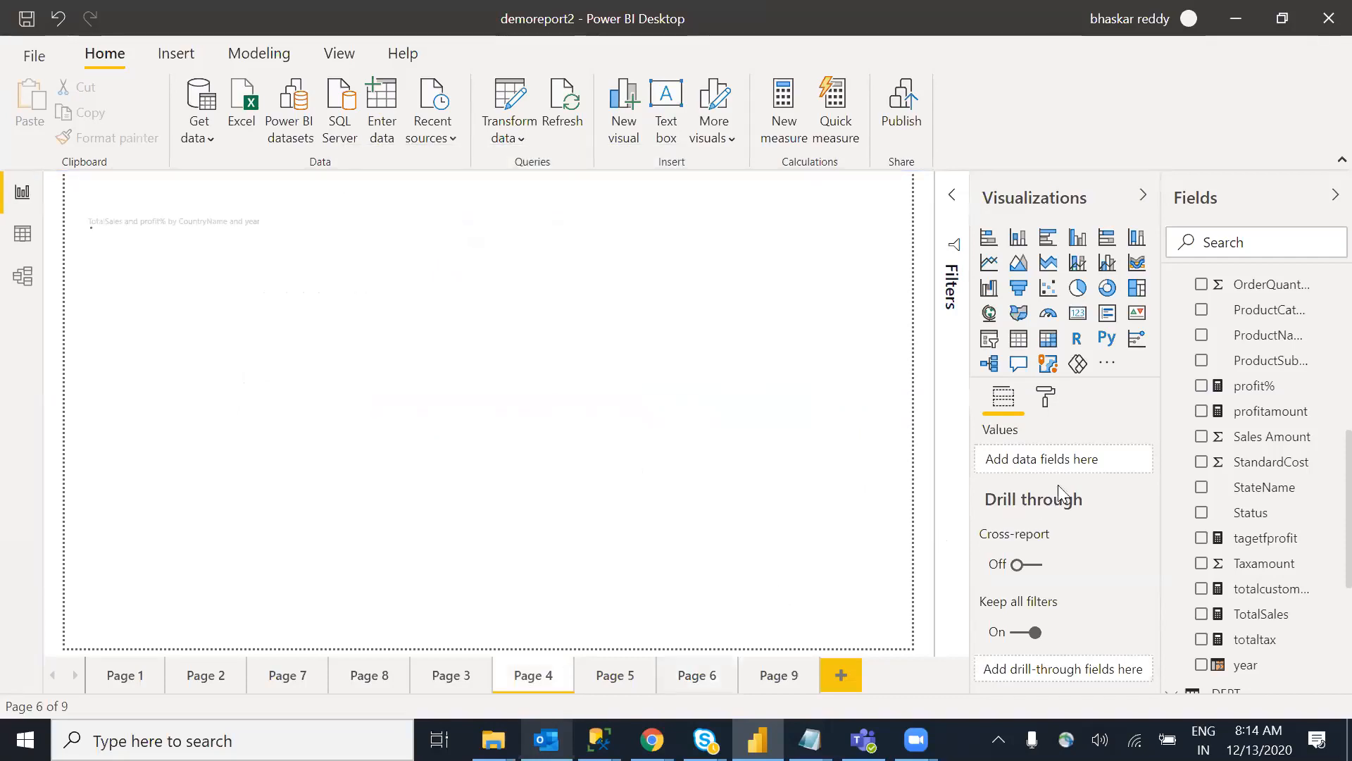
left_click(1045, 396)
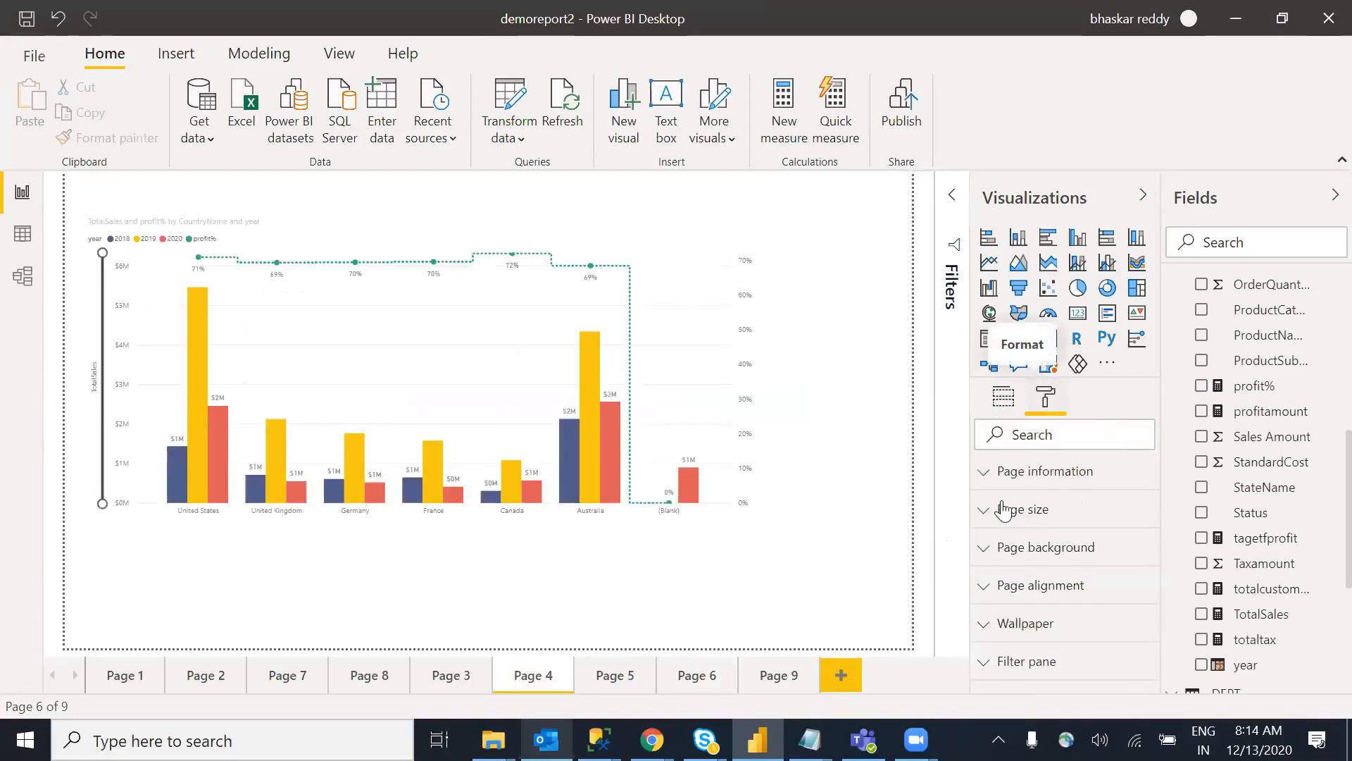
left_click(994, 480)
left_click(1042, 610)
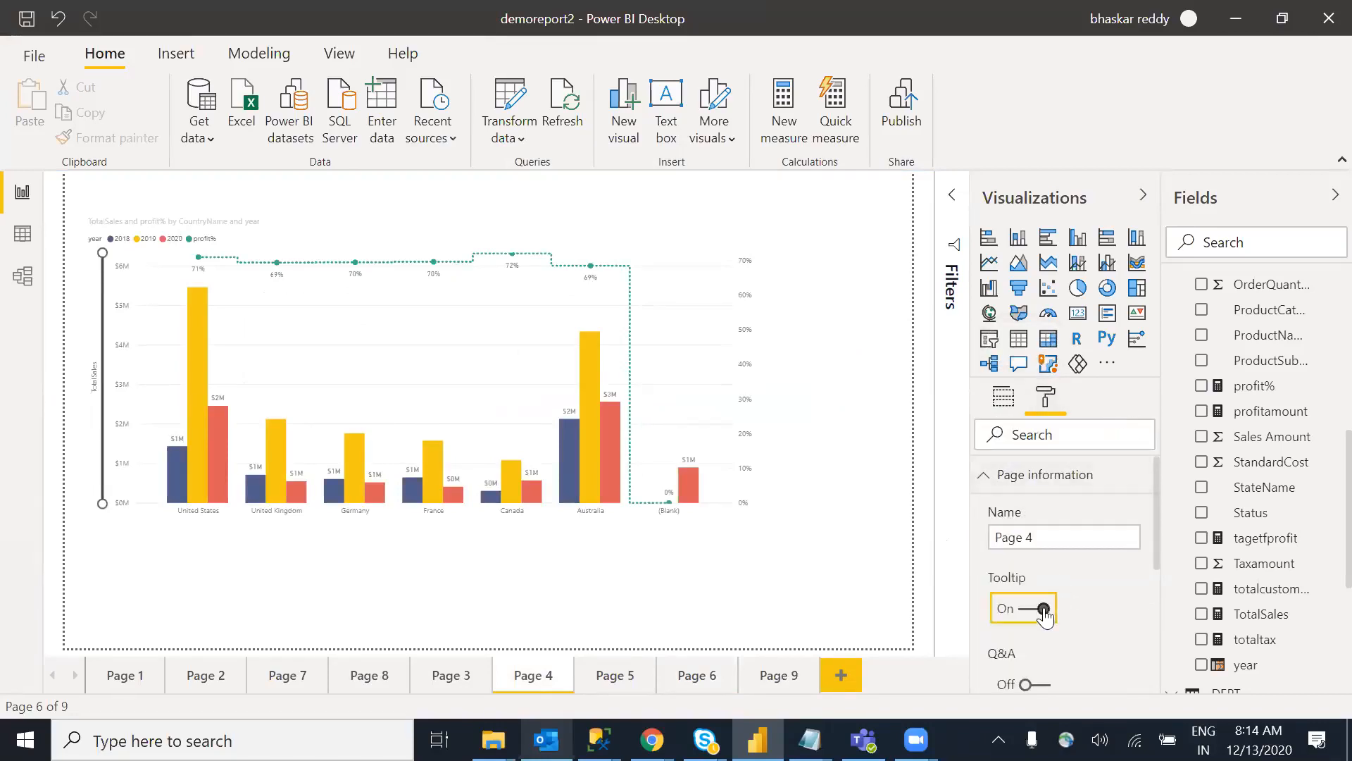
Step: On Page 6, set the column chart's report page tooltip to use Page 4
left_click(695, 674)
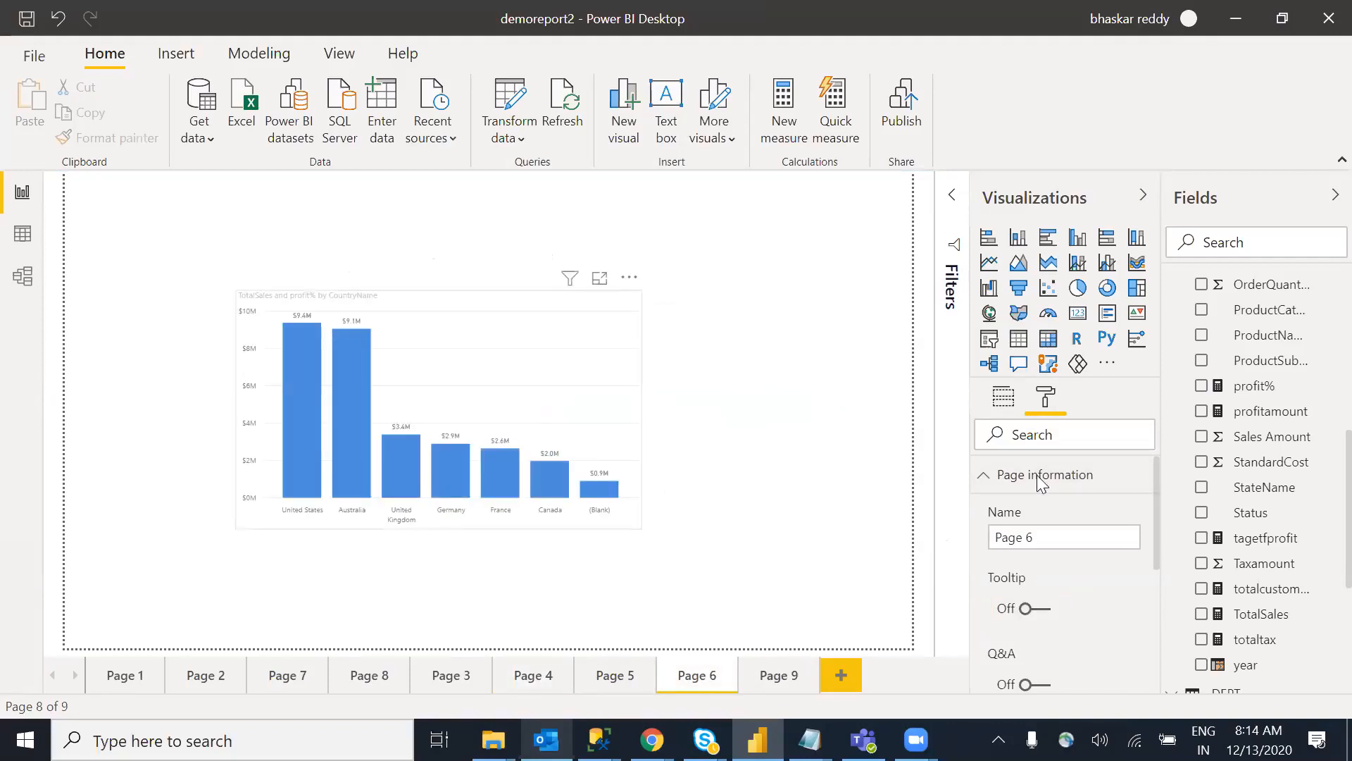
left_click_drag(1155, 483, 1158, 602)
left_click(1005, 652)
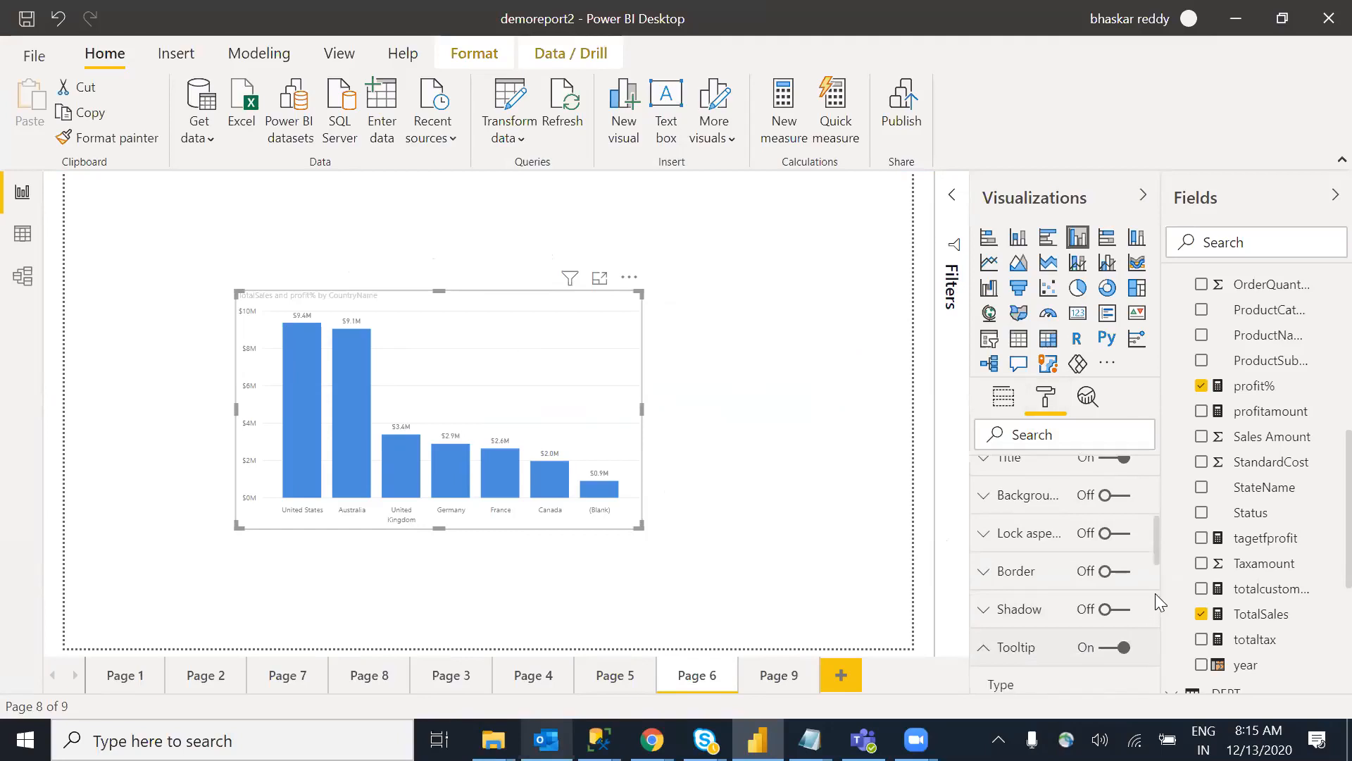
scroll(1155, 546, "down", 3)
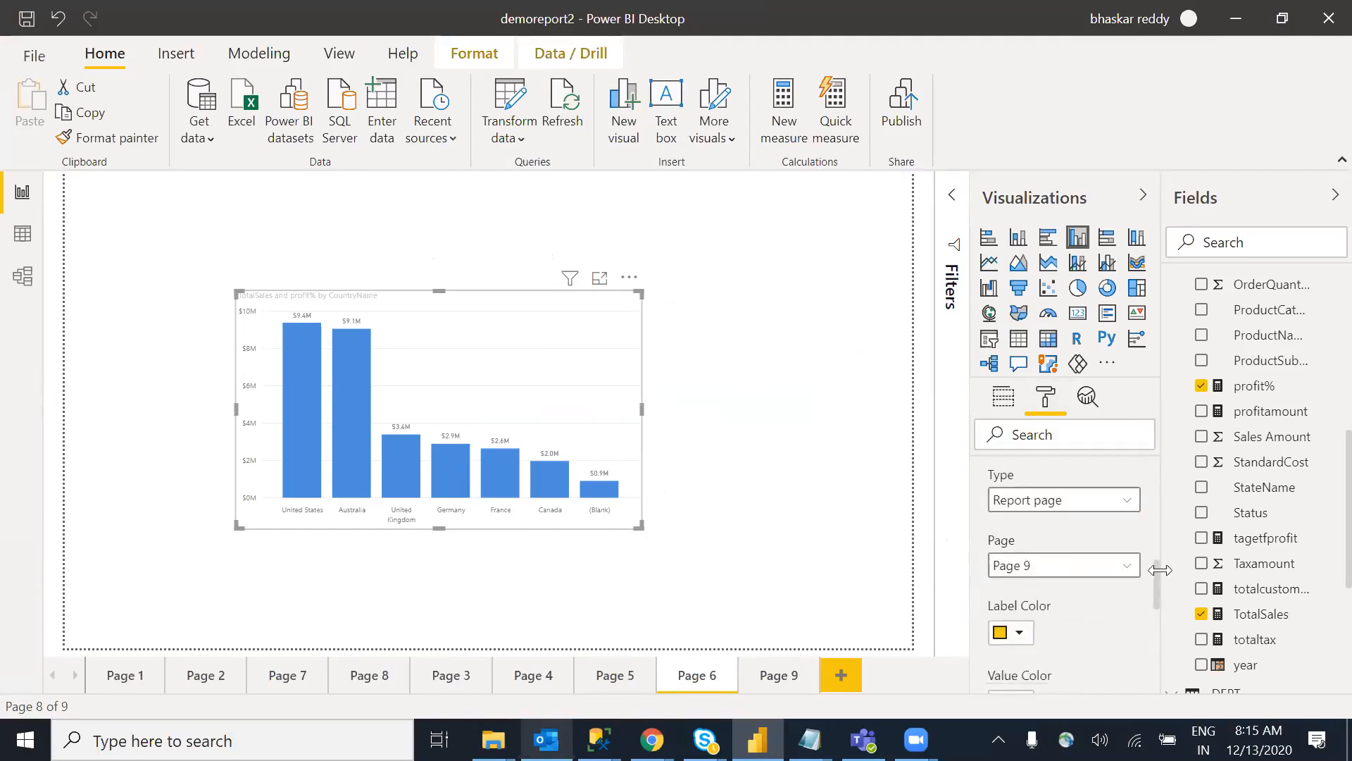
left_click(1115, 501)
left_click(1116, 543)
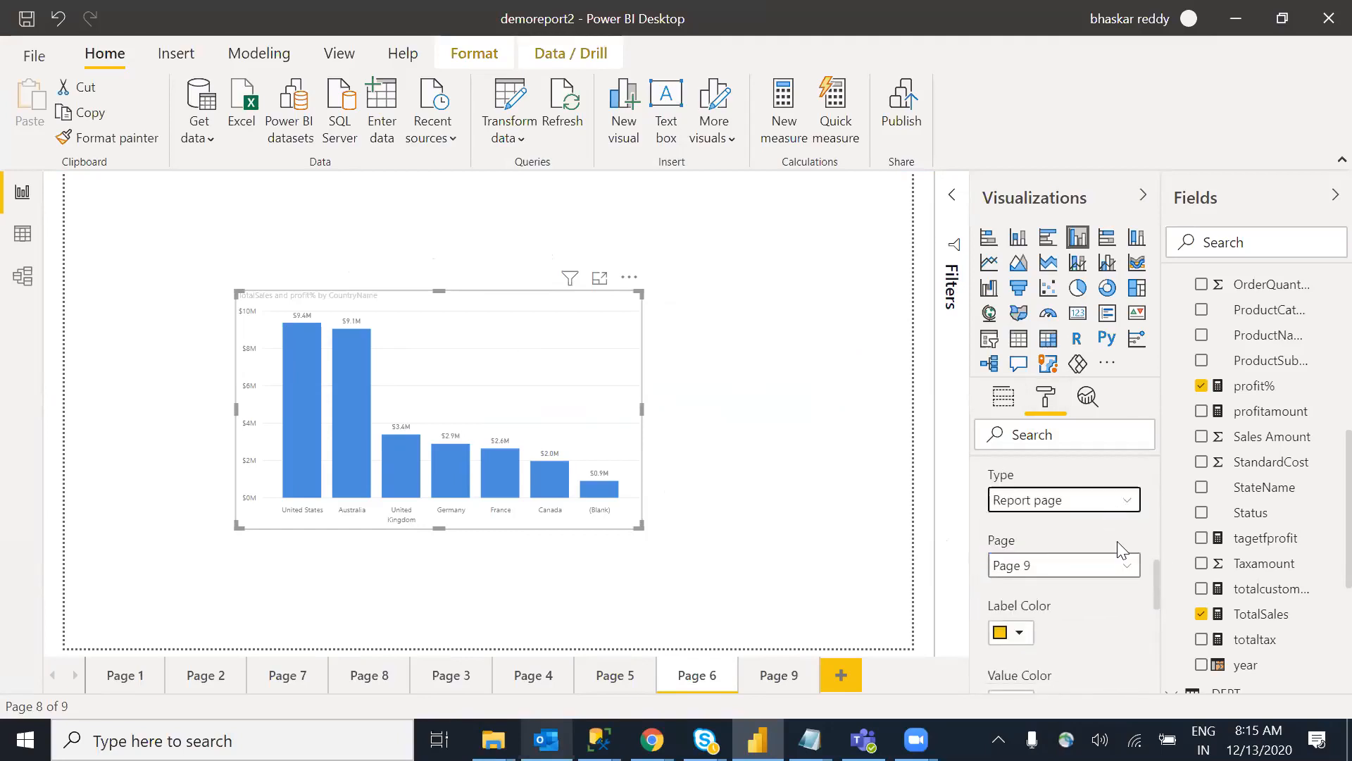
left_click(1125, 566)
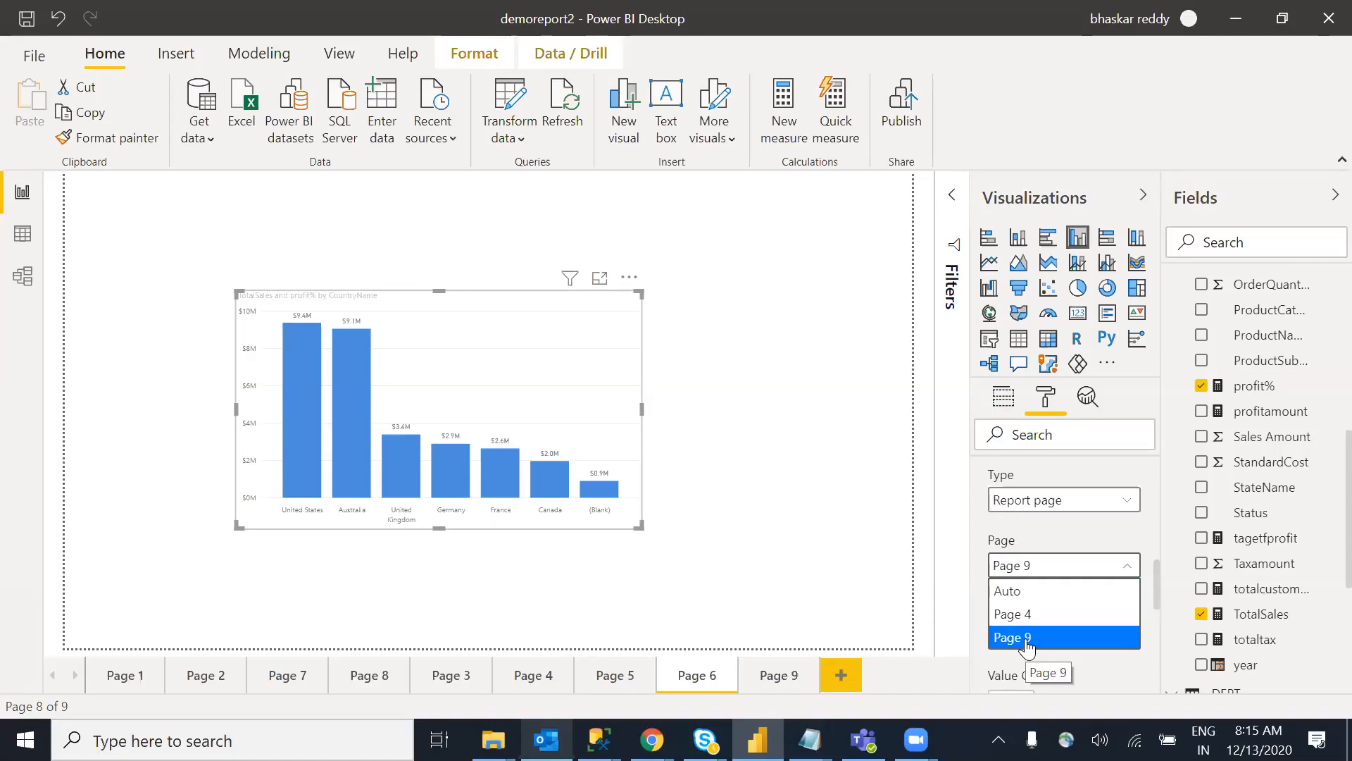
left_click(1020, 614)
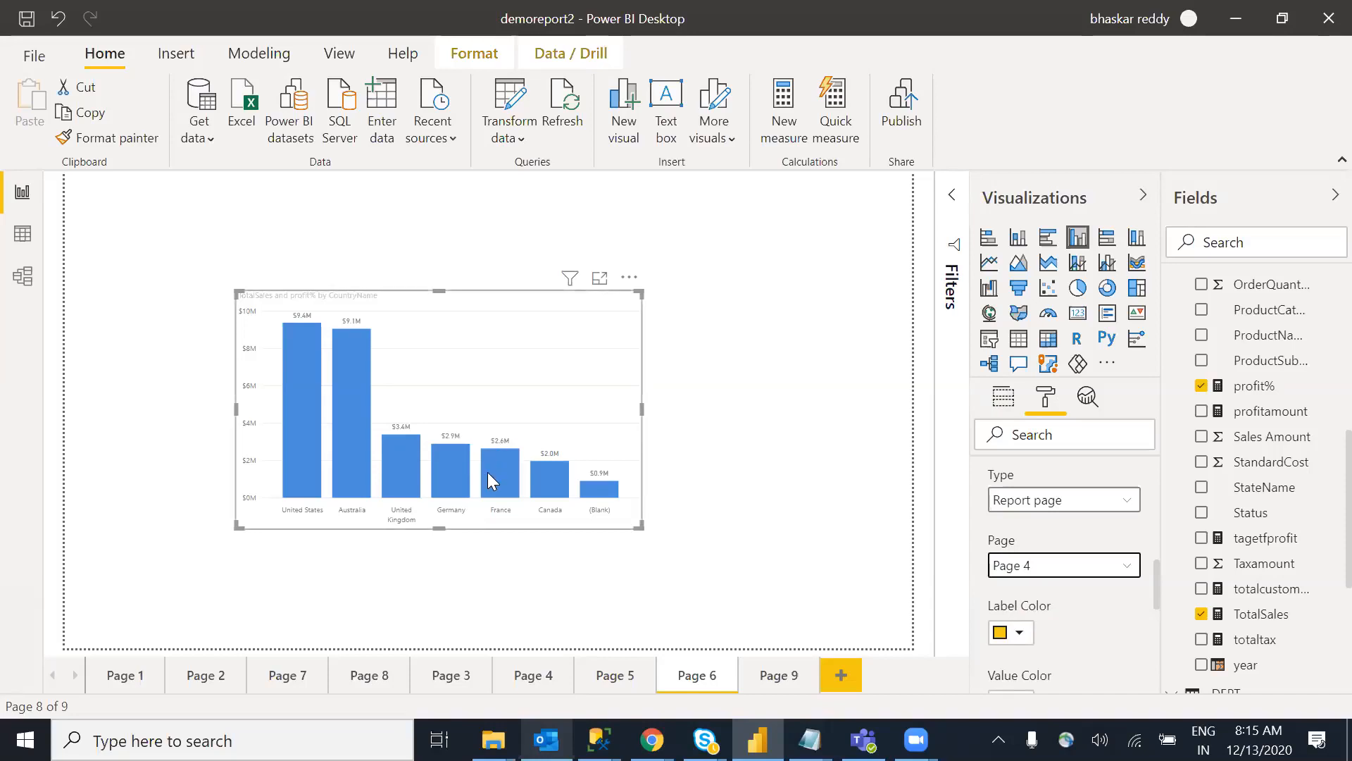
Step: Inspect the Page 4 report page tooltip on the France, Australia, United States and United Kingdom columns
mouse_move(488, 473)
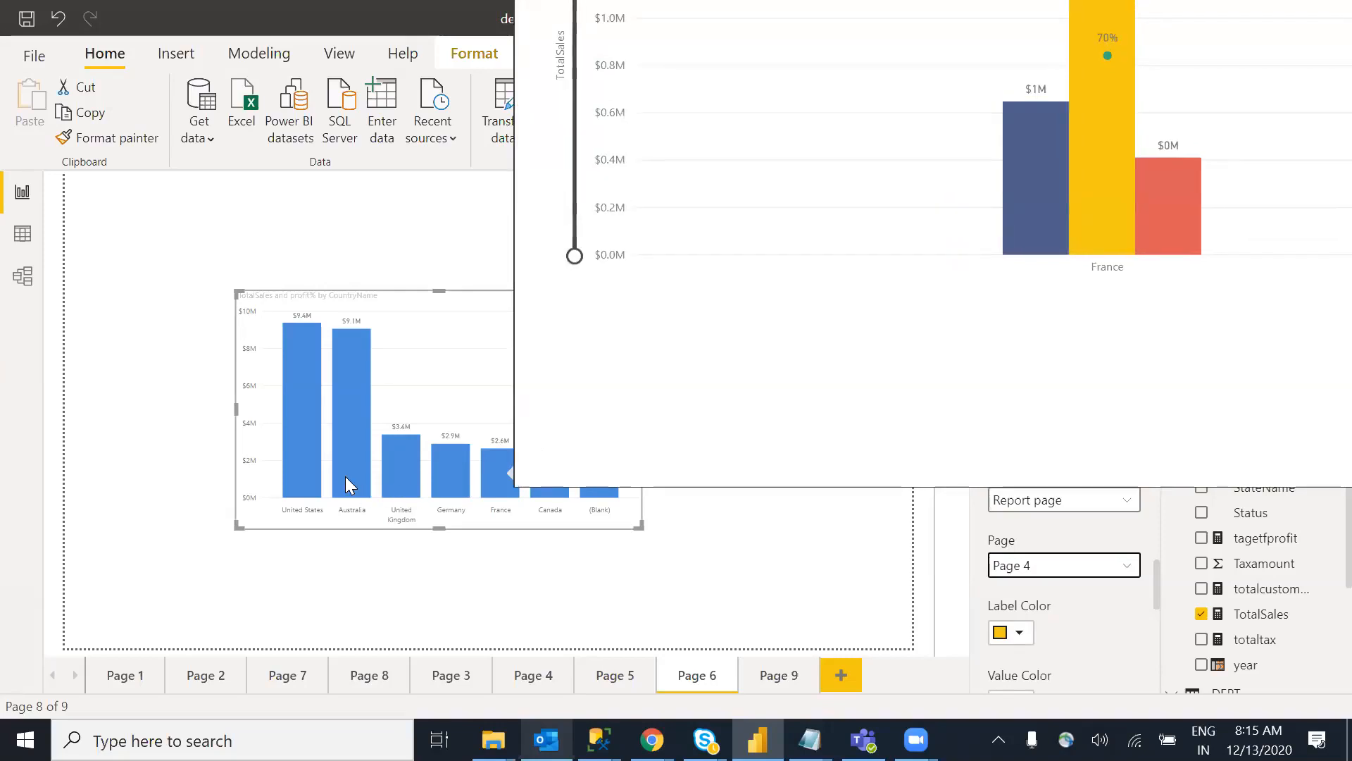
mouse_move(345, 476)
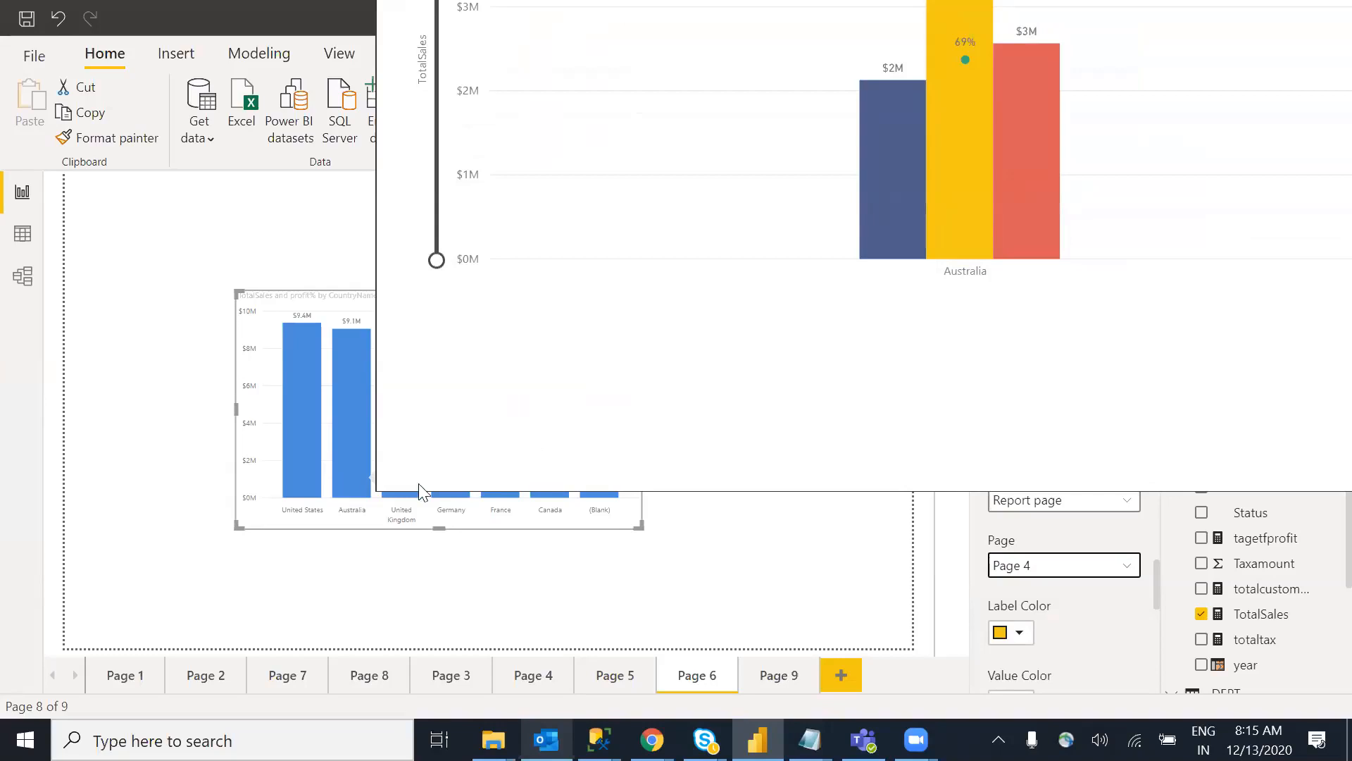
mouse_move(300, 488)
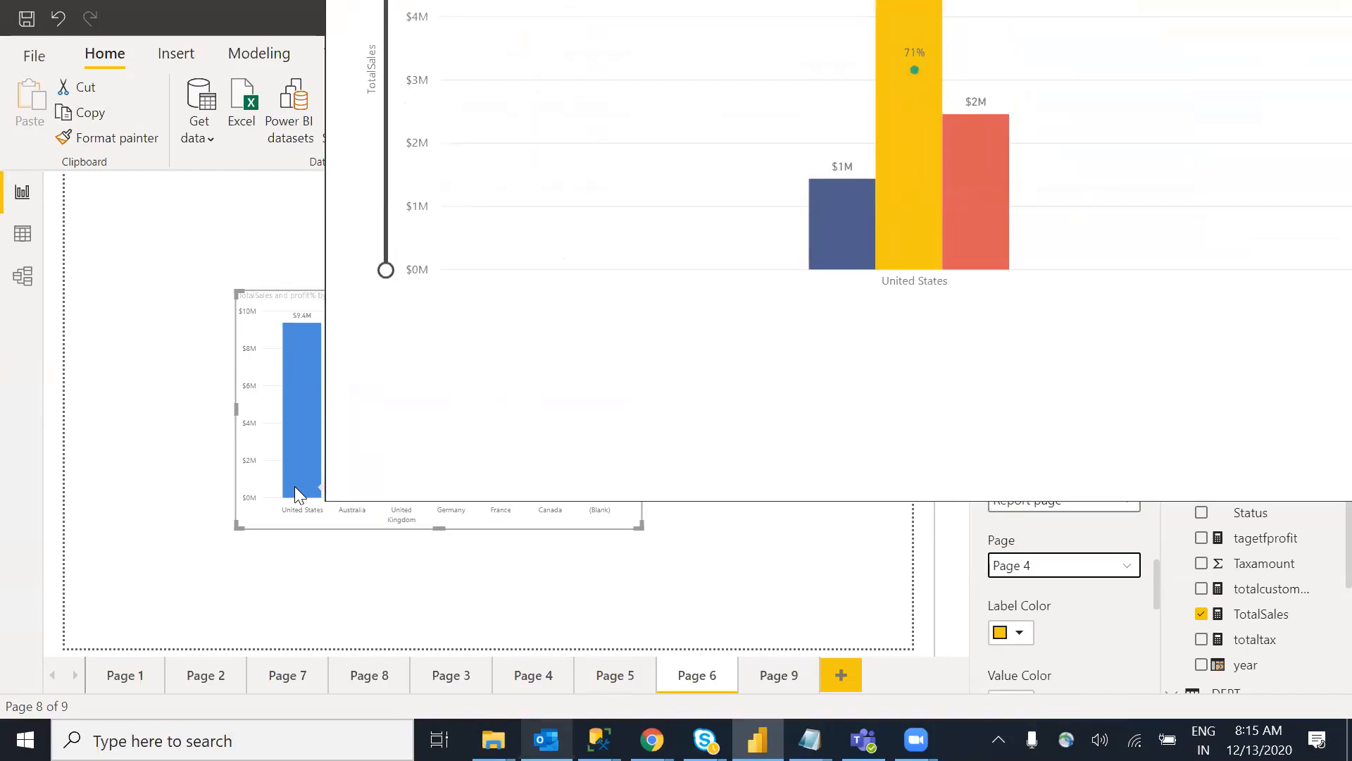
mouse_move(392, 484)
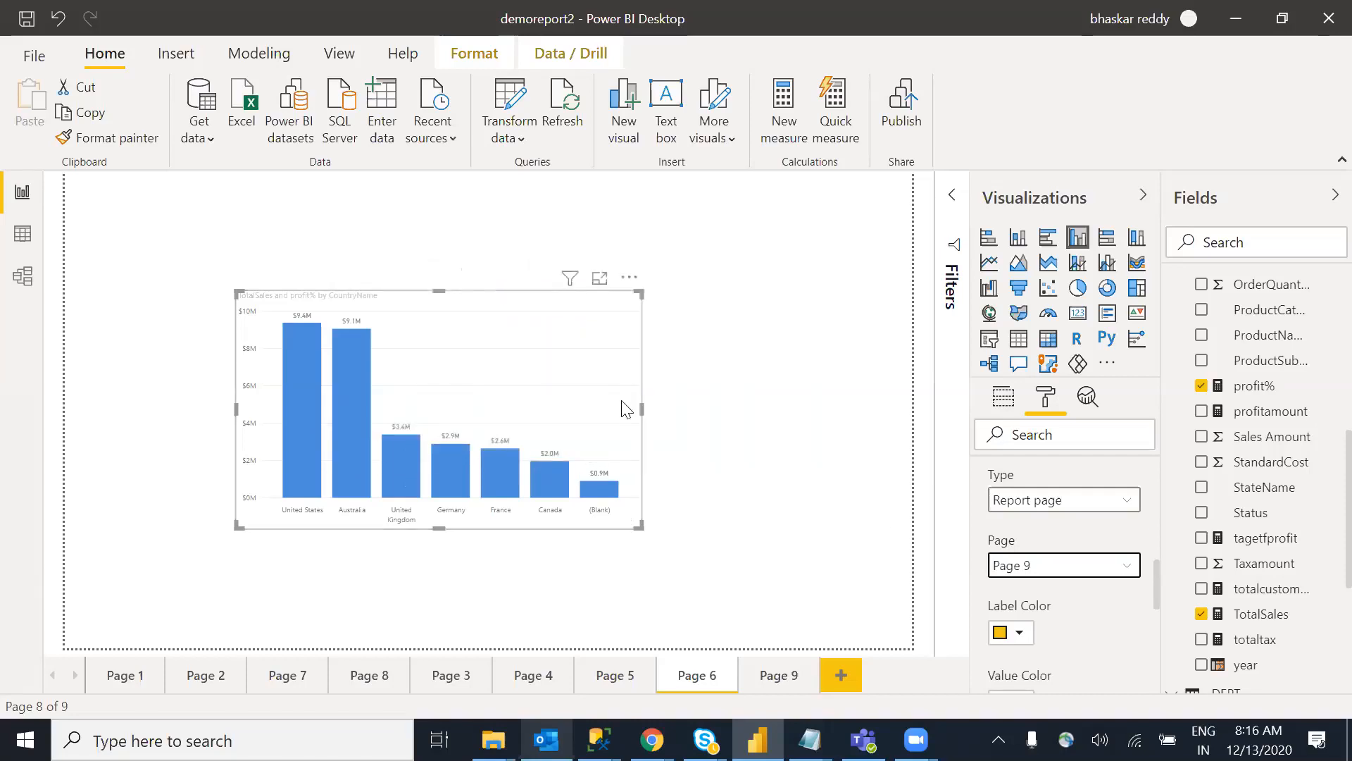
Step: Add StateName to the column chart's axis beneath CountryName
left_click(622, 402)
left_click(1047, 398)
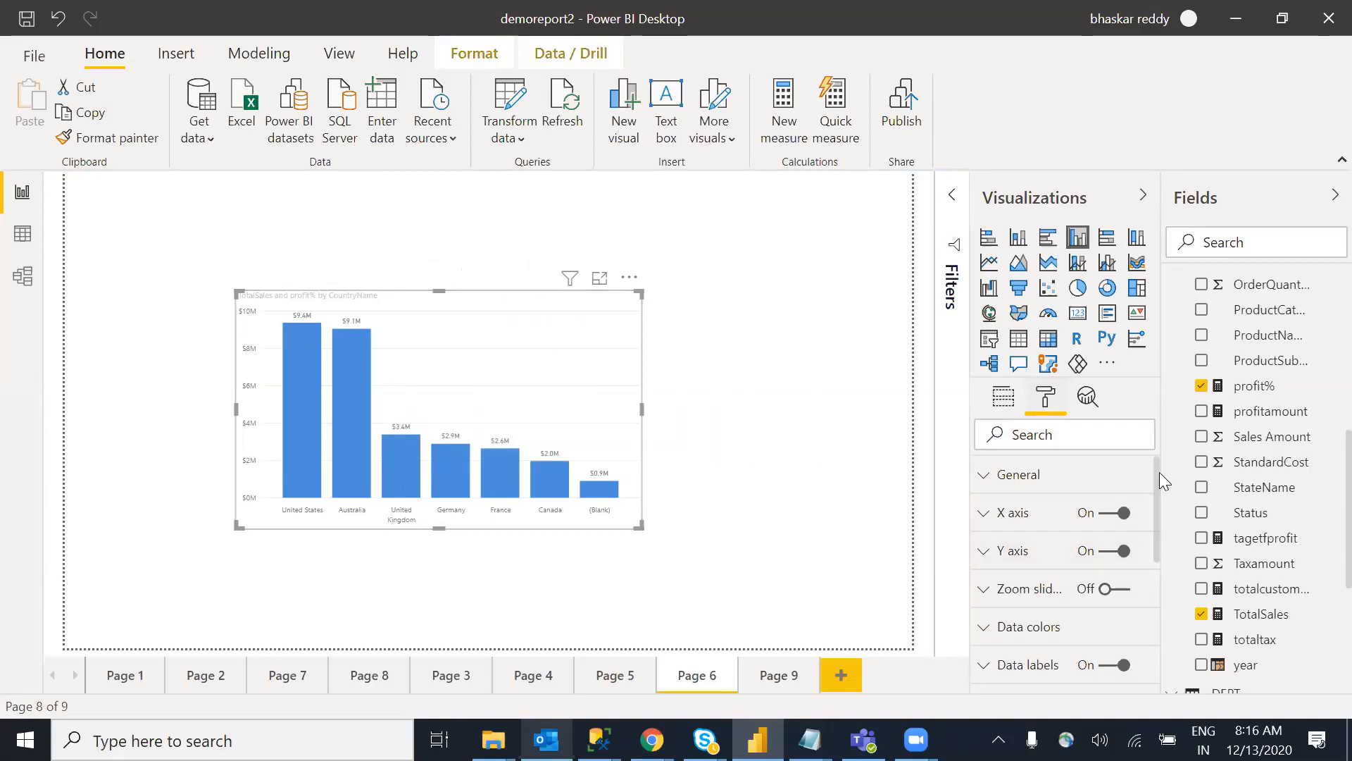
left_click_drag(1159, 488, 1159, 678)
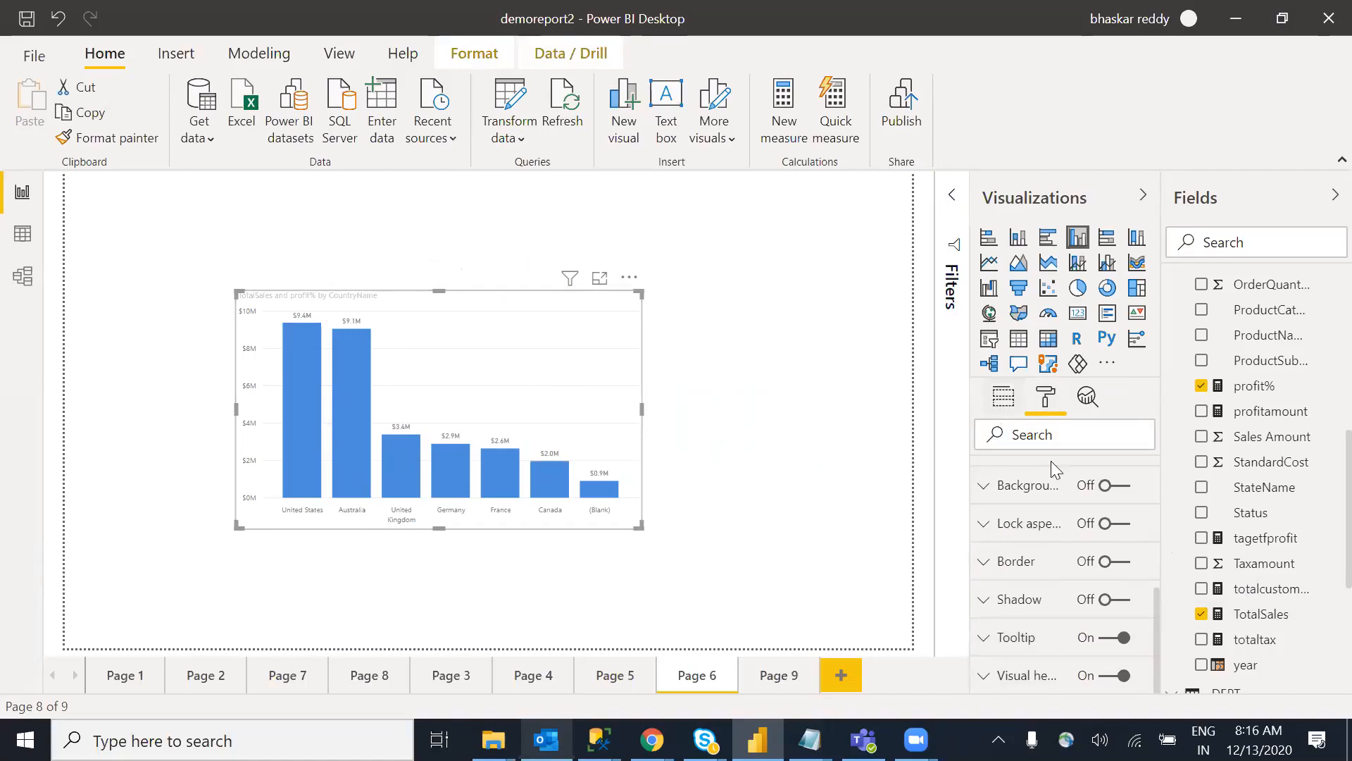
left_click(1003, 396)
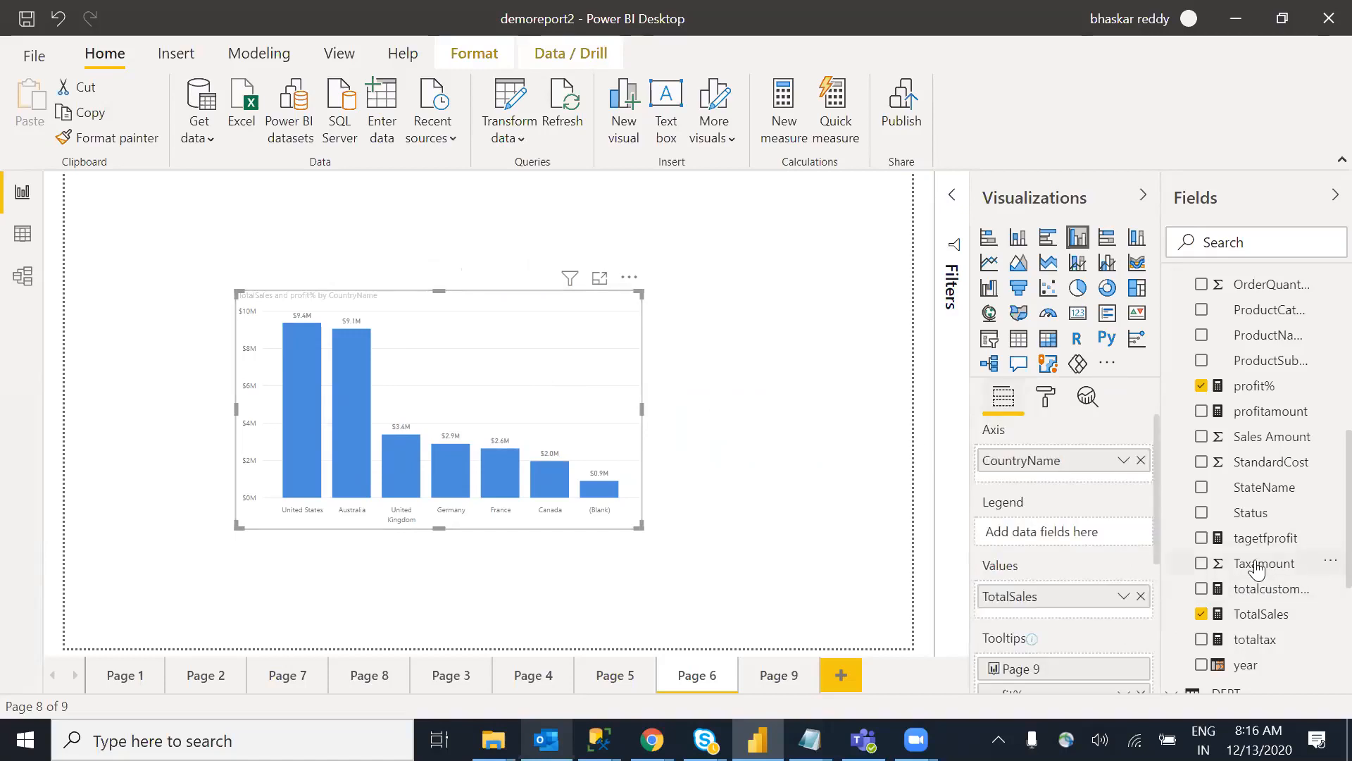
left_click_drag(1268, 496, 1069, 476)
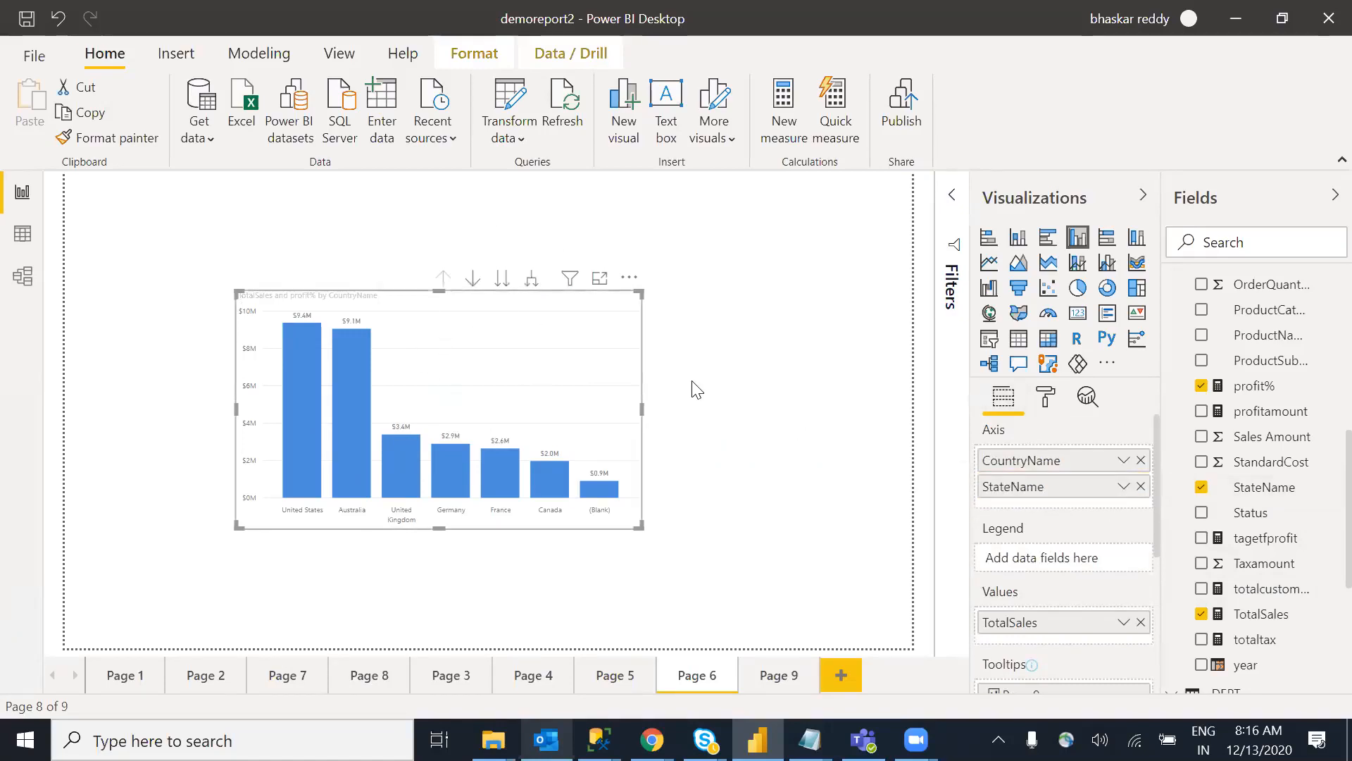
Step: Set the chart's visual header background and border to the dark indigo theme color with 67% transparency
left_click(1045, 397)
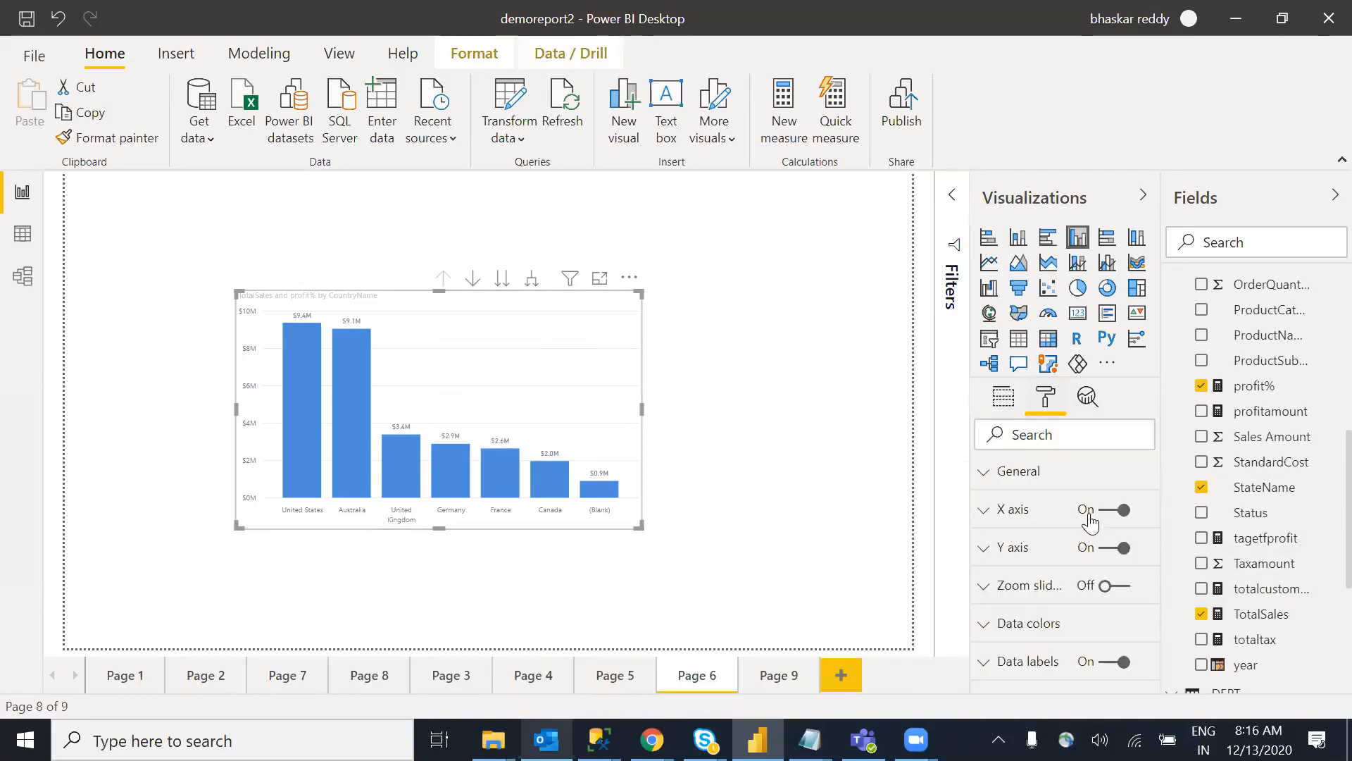
left_click_drag(1159, 500, 1160, 683)
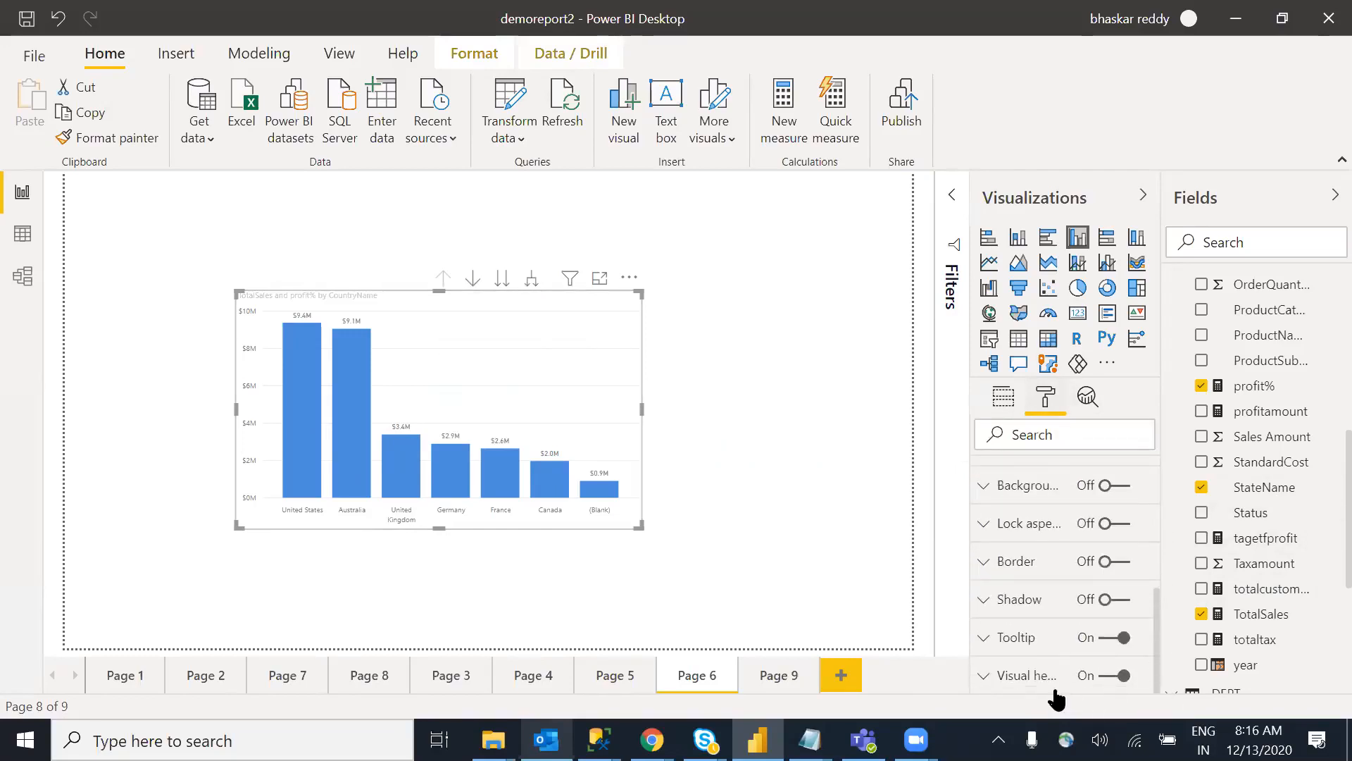
left_click(983, 676)
left_click_drag(1155, 504, 1157, 535)
scroll(1061, 521, "down", 1)
left_click(1021, 493)
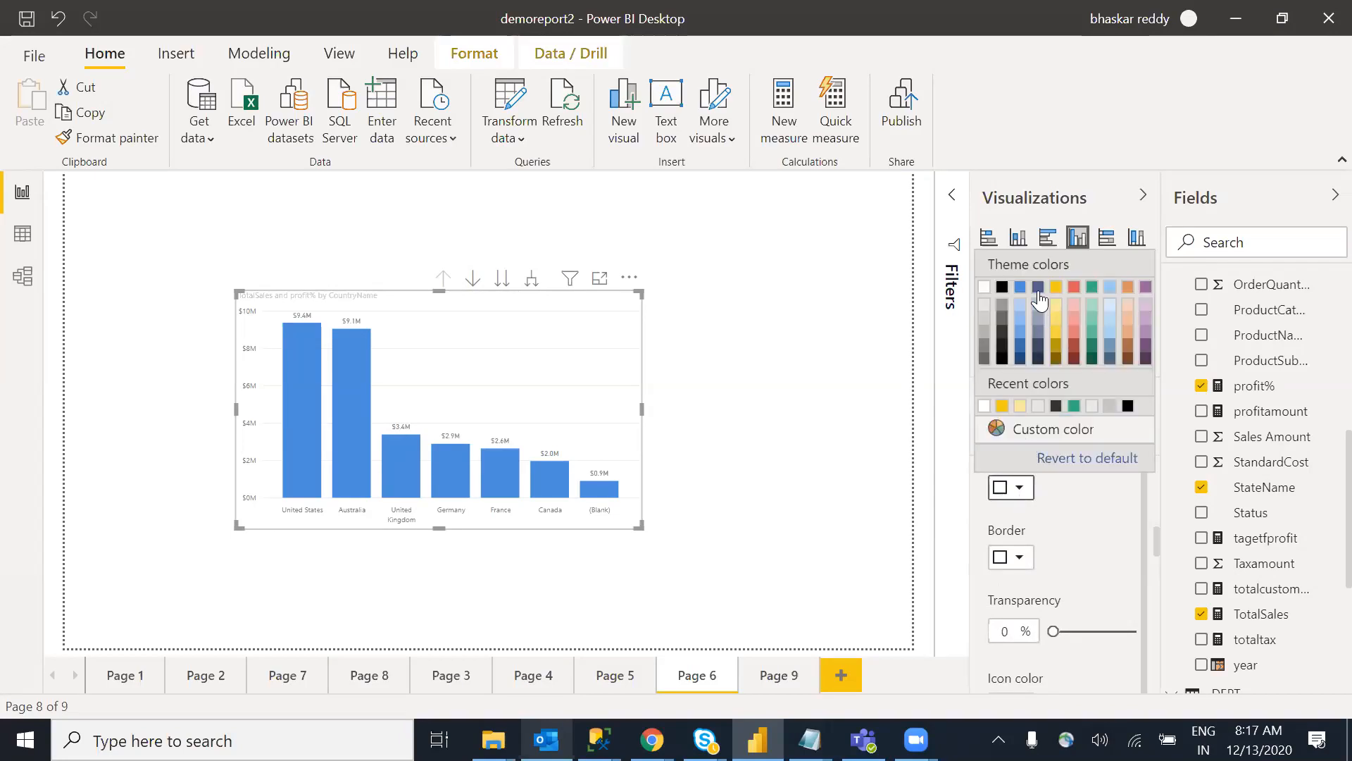
left_click(1038, 288)
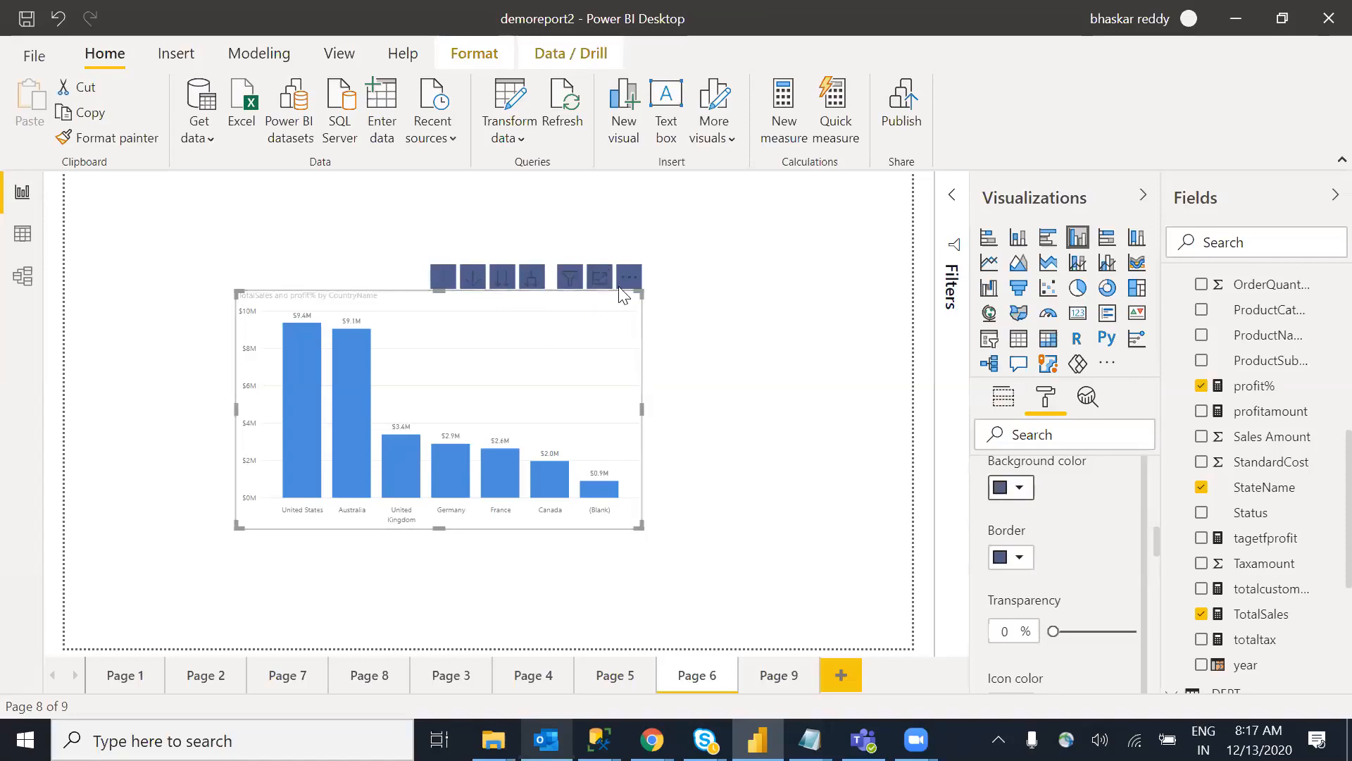
left_click_drag(1053, 632, 1107, 632)
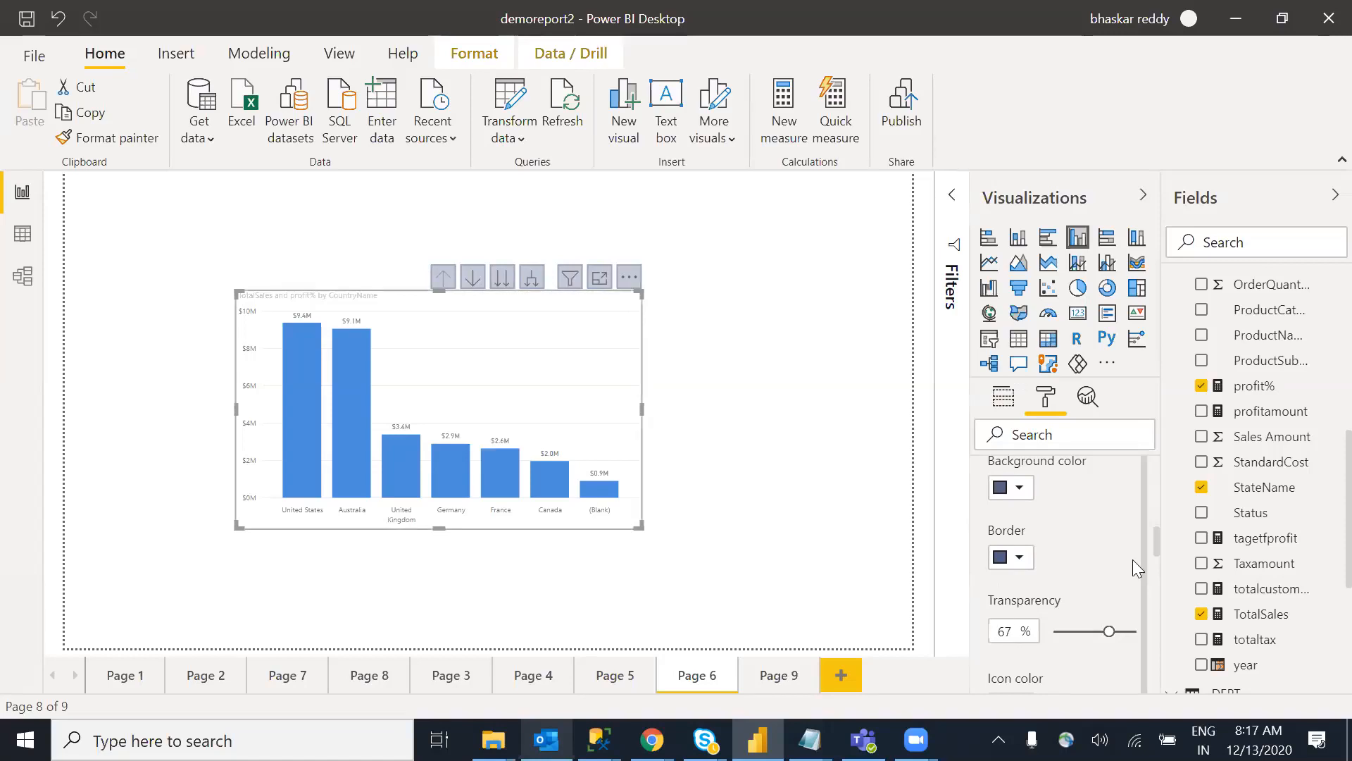
Step: Turn off the Visual information icon for the chart's header, and toggle the Visual warning icon off and back on
mouse_move(1157, 542)
left_mouse_down()
mouse_move(1159, 573)
mouse_move(1155, 549)
left_mouse_up()
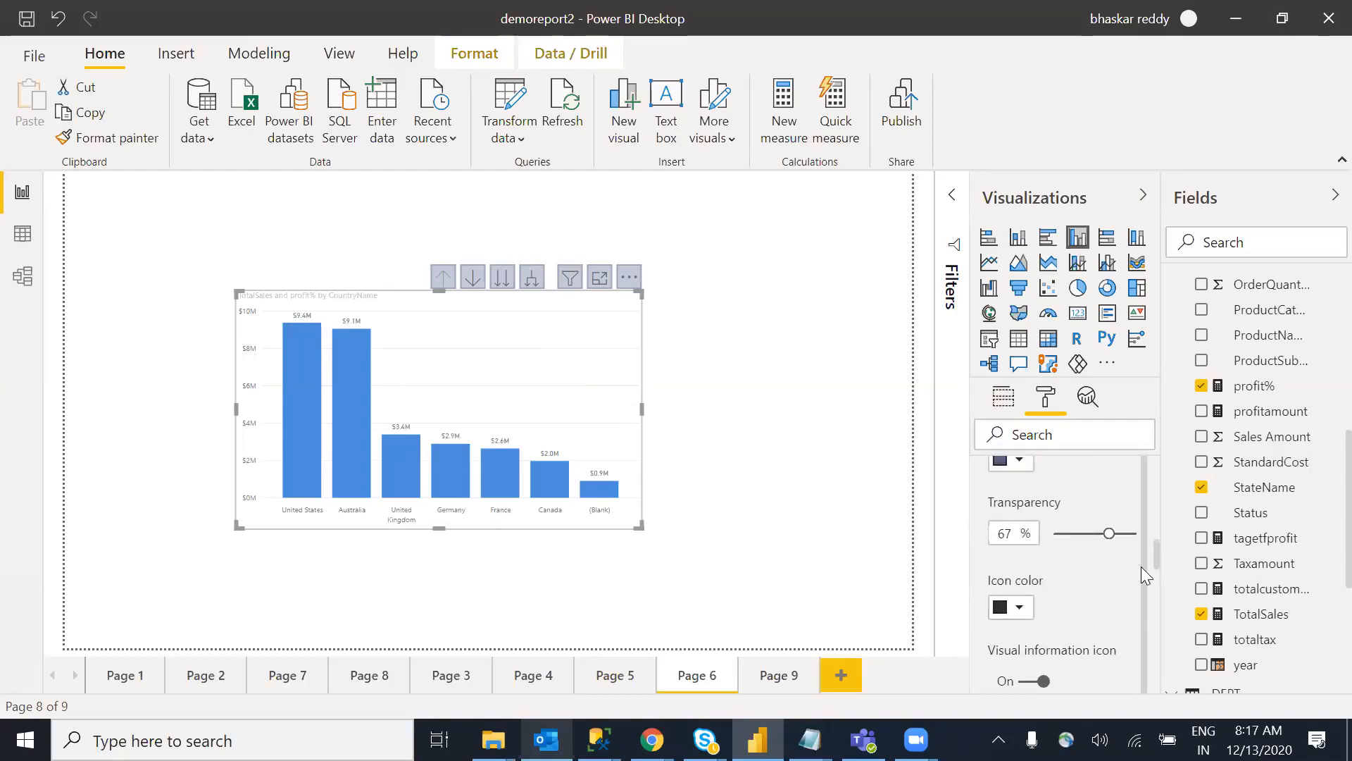
scroll(1143, 572, "down", 1)
left_click_drag(1156, 543, 1158, 555)
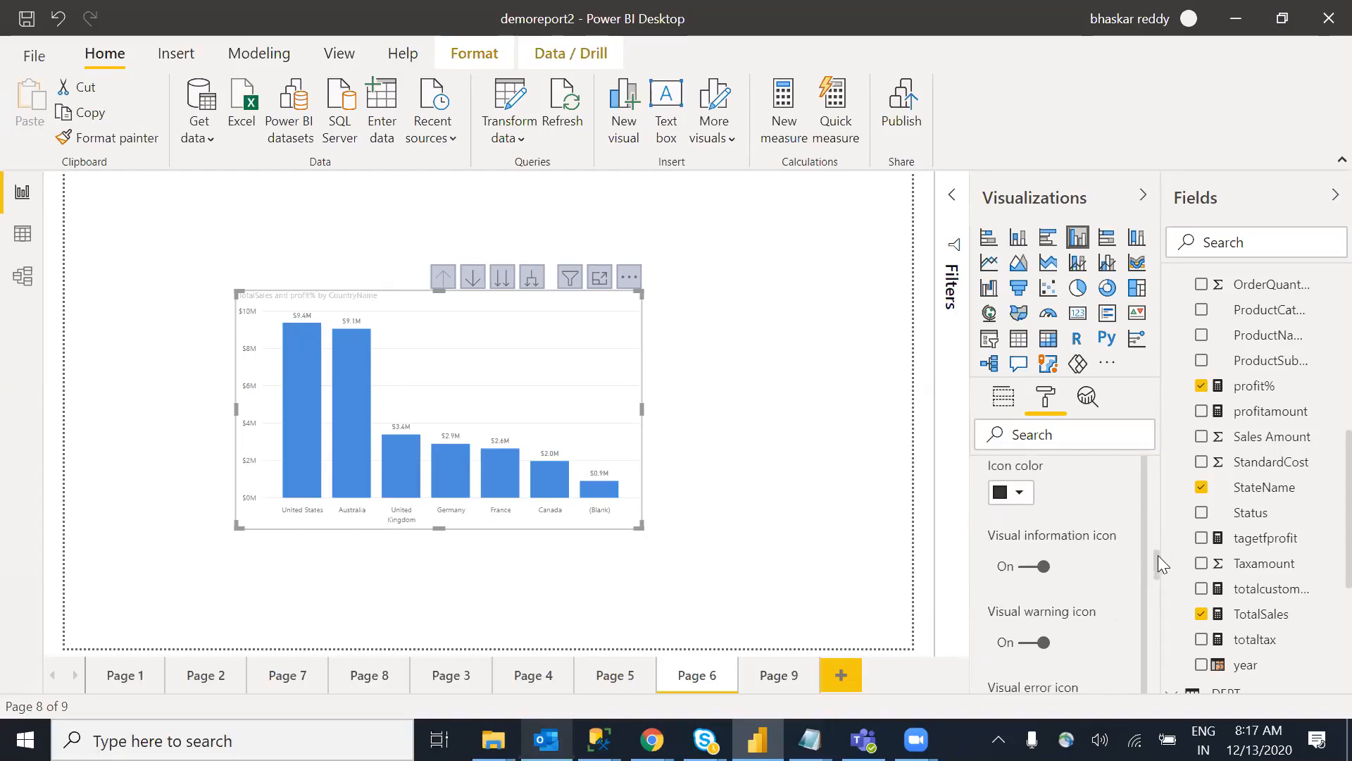
left_click(1033, 567)
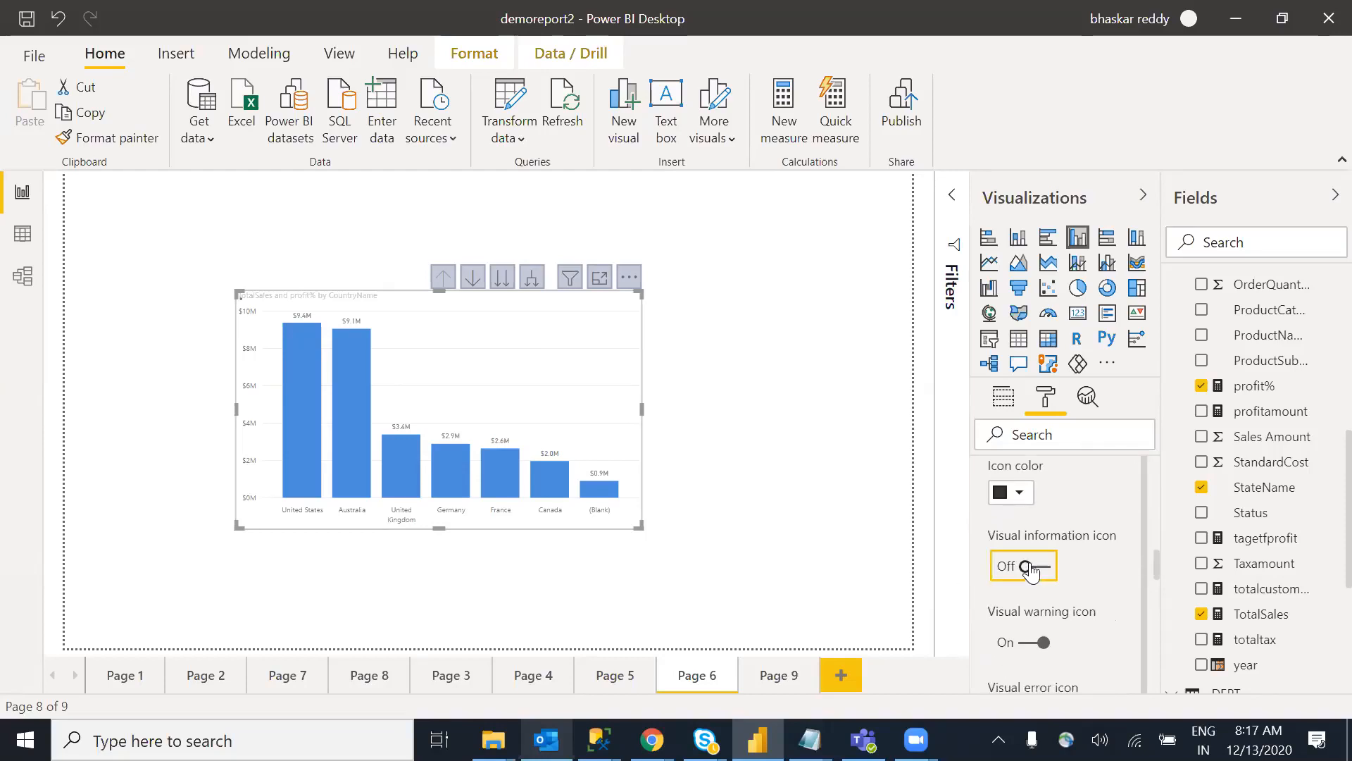
left_click(1025, 646)
left_click(1025, 647)
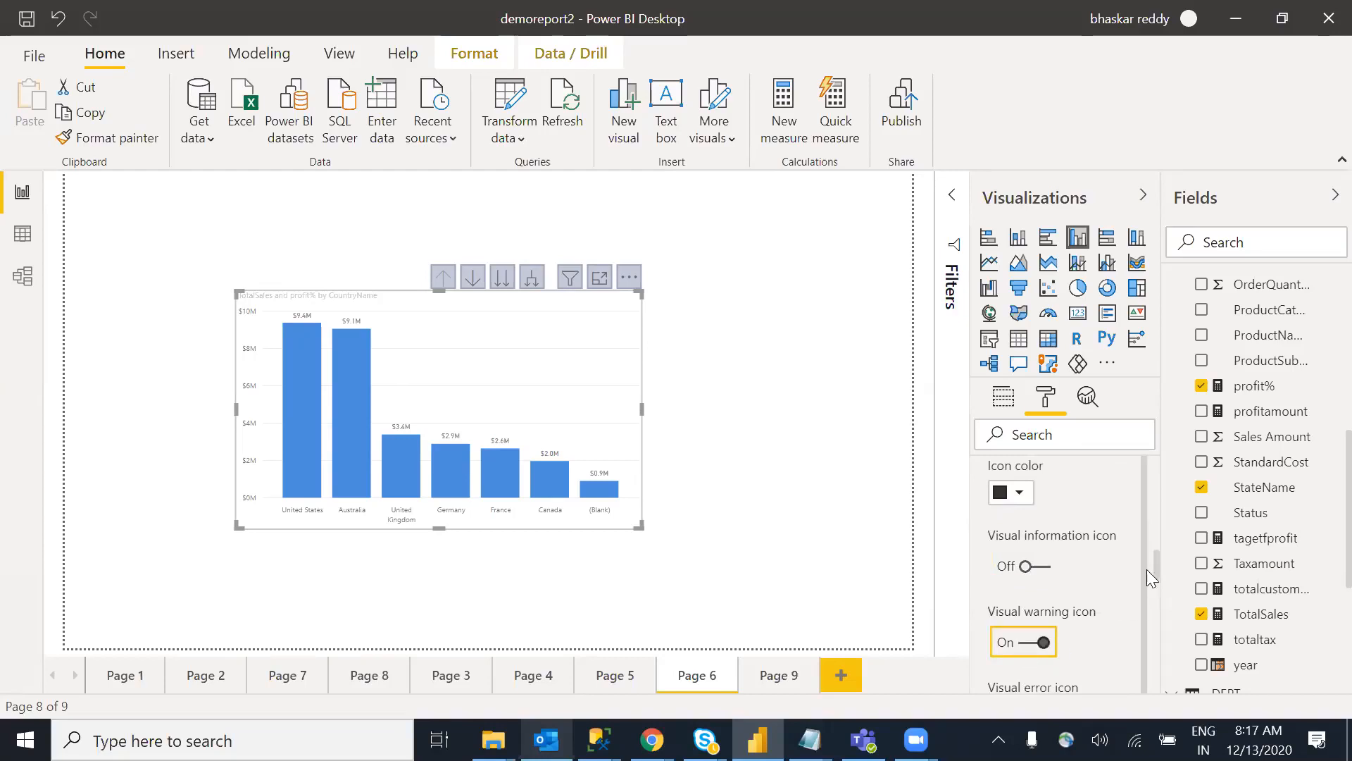
Step: Turn off the Drill on dropdown and Drill up icon options in the chart's visual header
scroll(1157, 579, "down", 4)
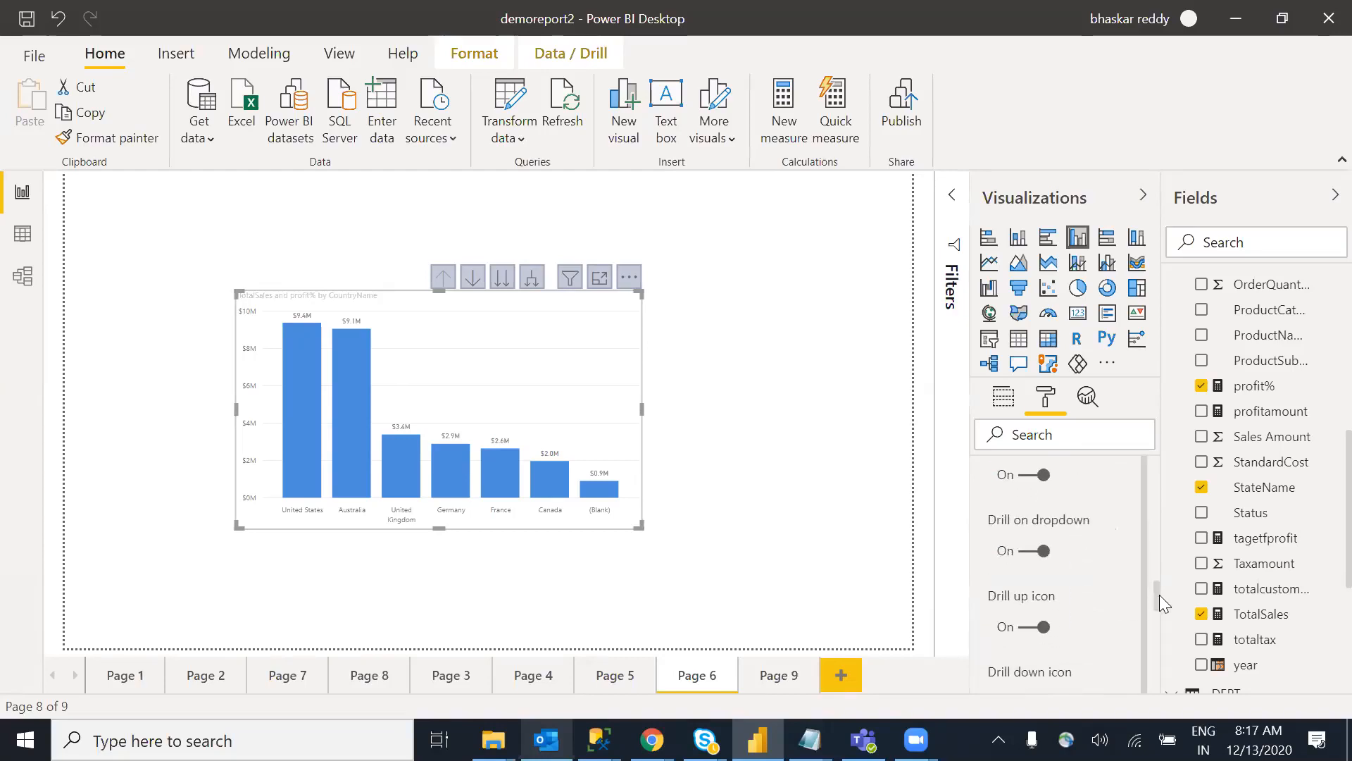
left_click(1032, 552)
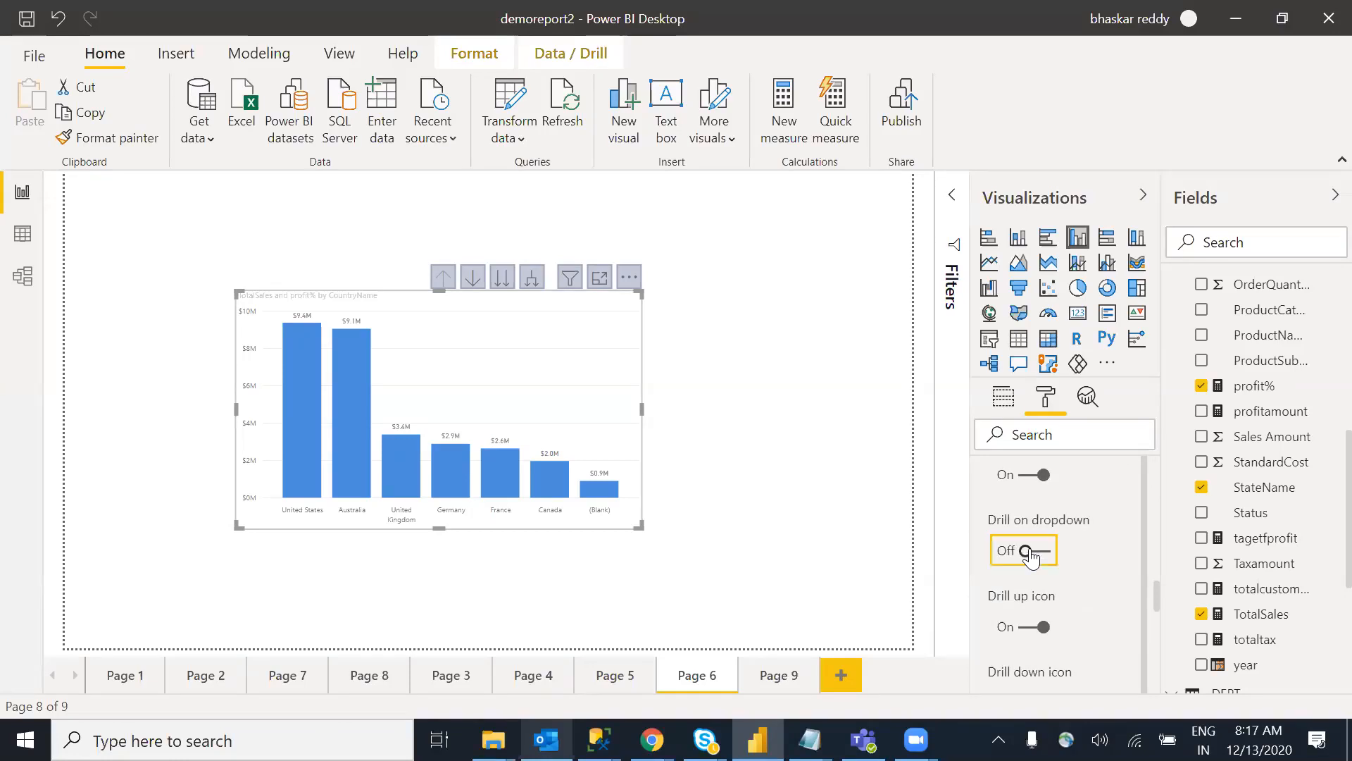
left_click(1040, 554)
left_click(1032, 557)
left_click(1037, 626)
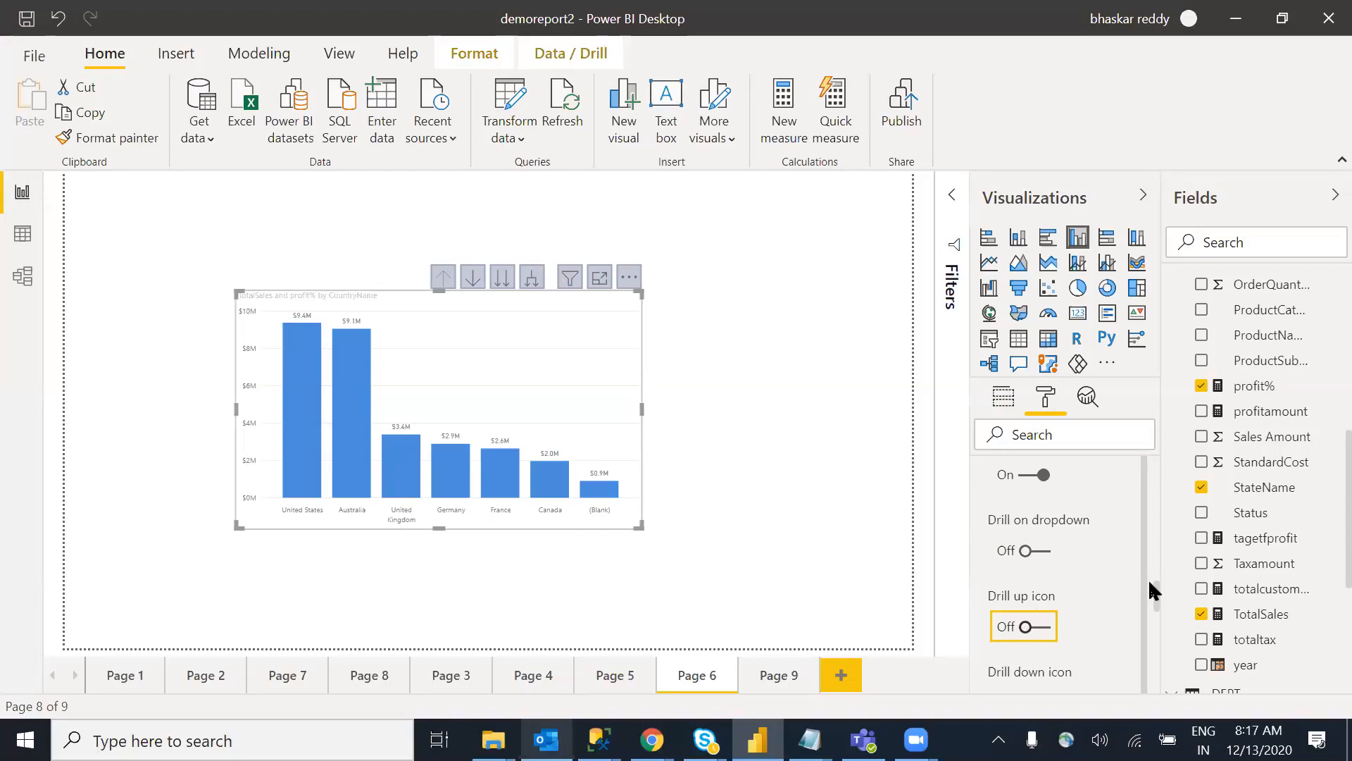
Step: Turn off the Show next level, Expand to next level and Pin icons in the chart's visual header
scroll(1154, 599, "down", 3)
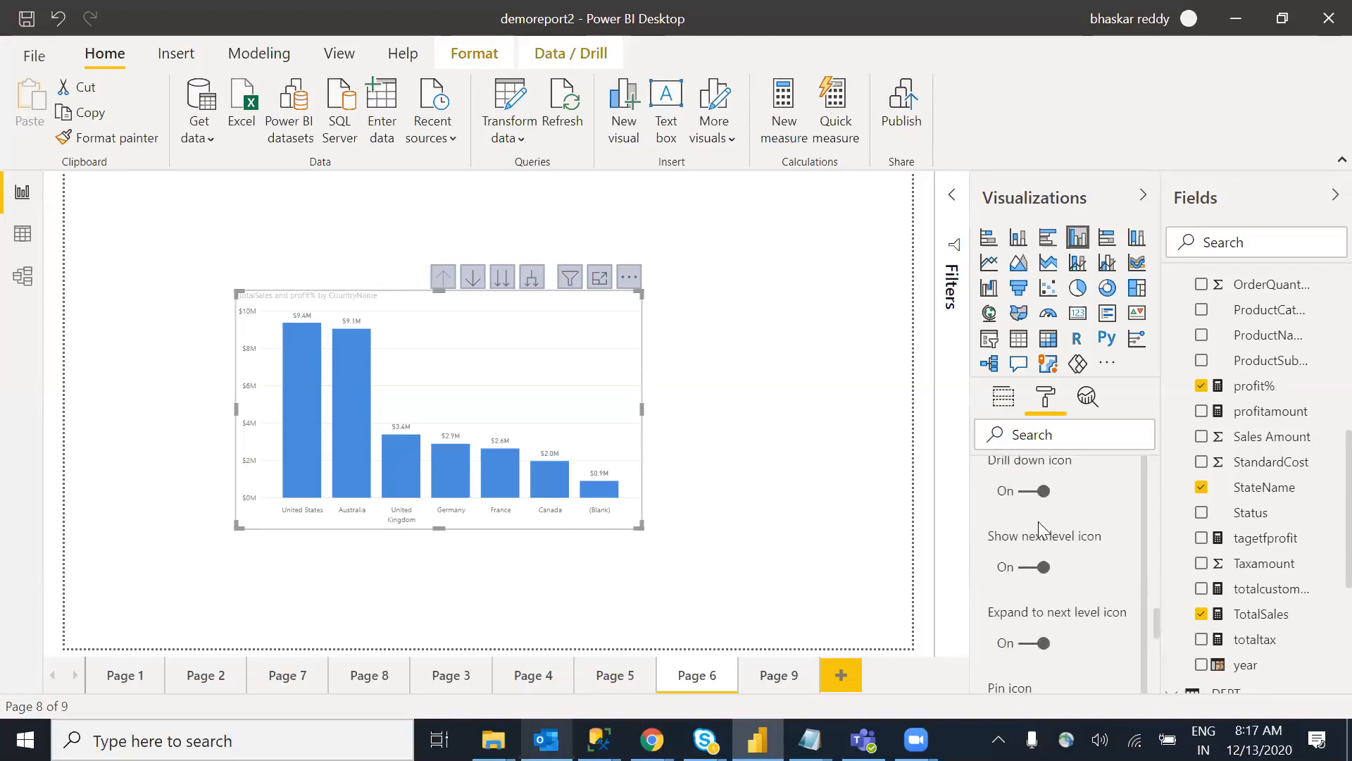
left_click(1030, 569)
left_click(1036, 641)
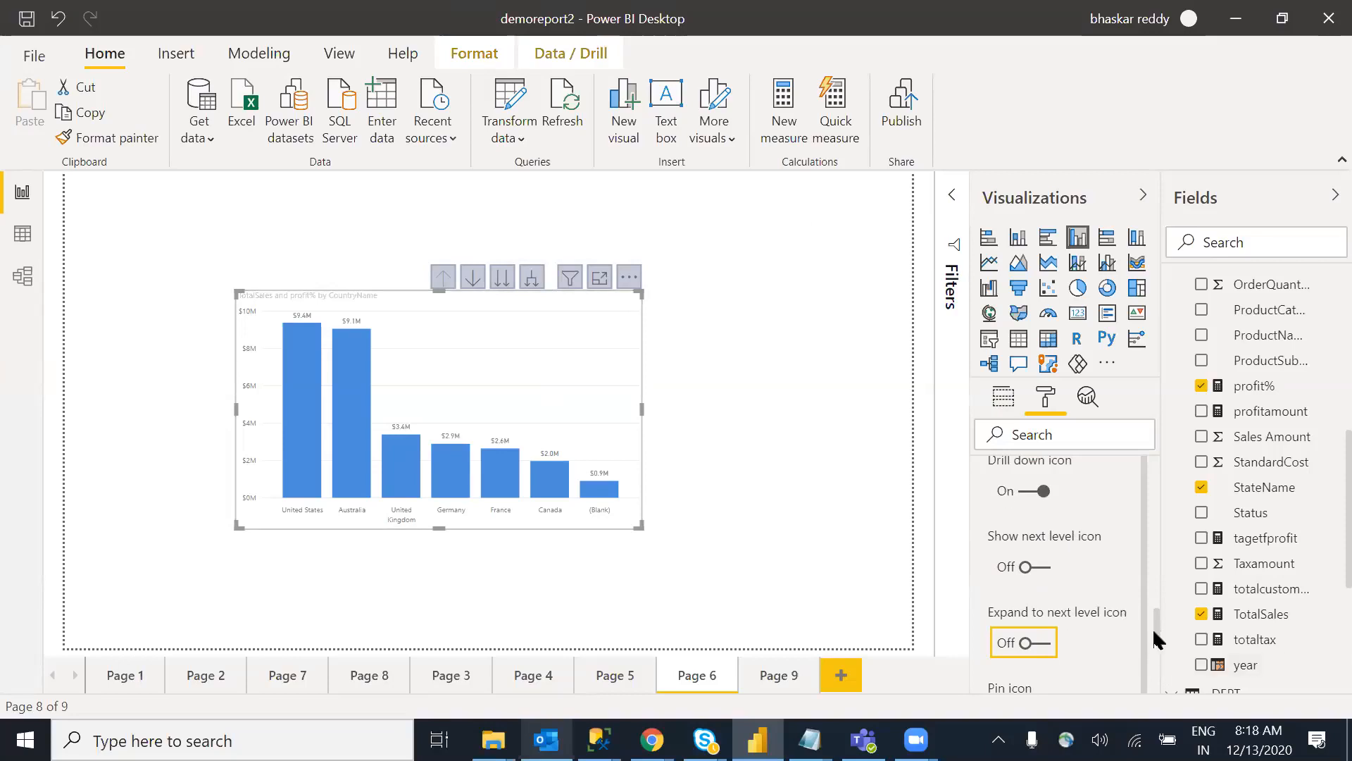
scroll(1156, 627, "down", 3)
left_click(1023, 600)
left_click(1021, 600)
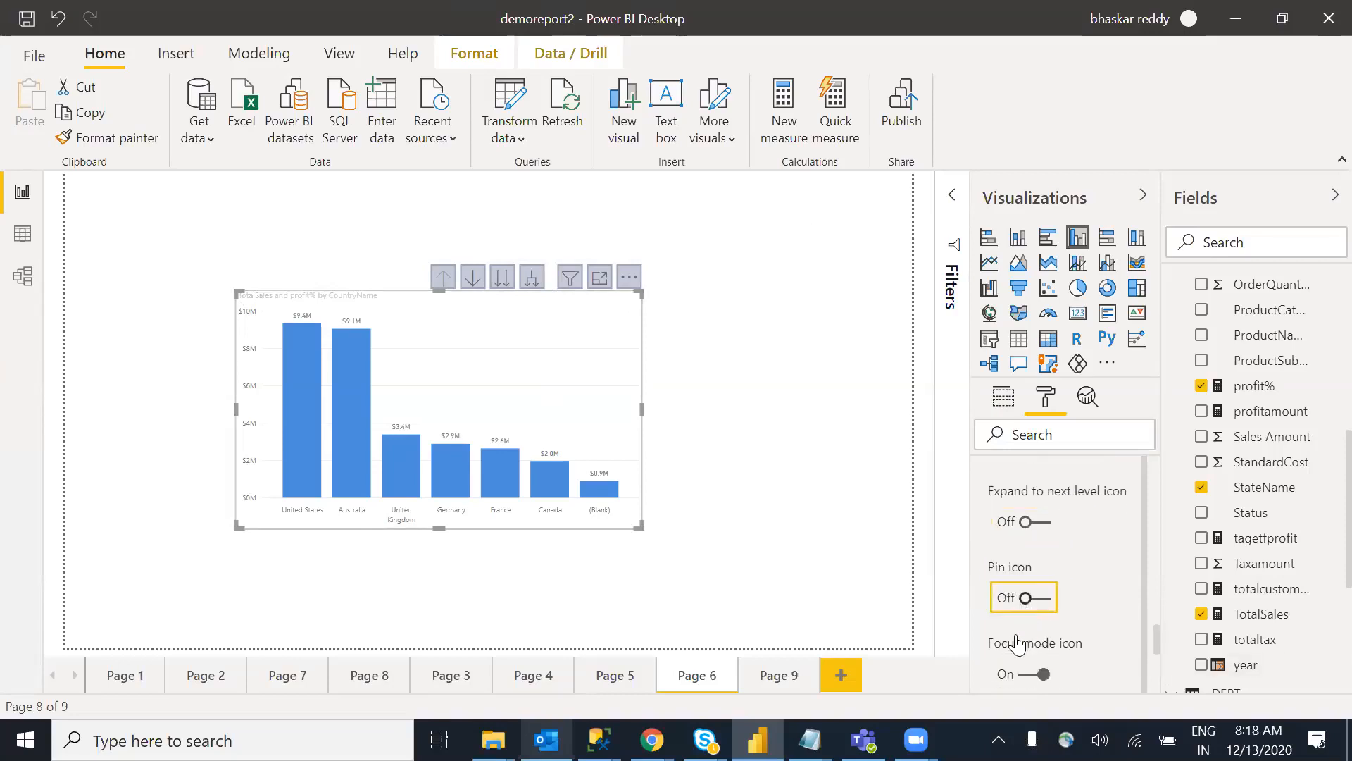
Step: View the column chart in focus mode, and turn off the Focus mode icon back in the report
left_click(598, 277)
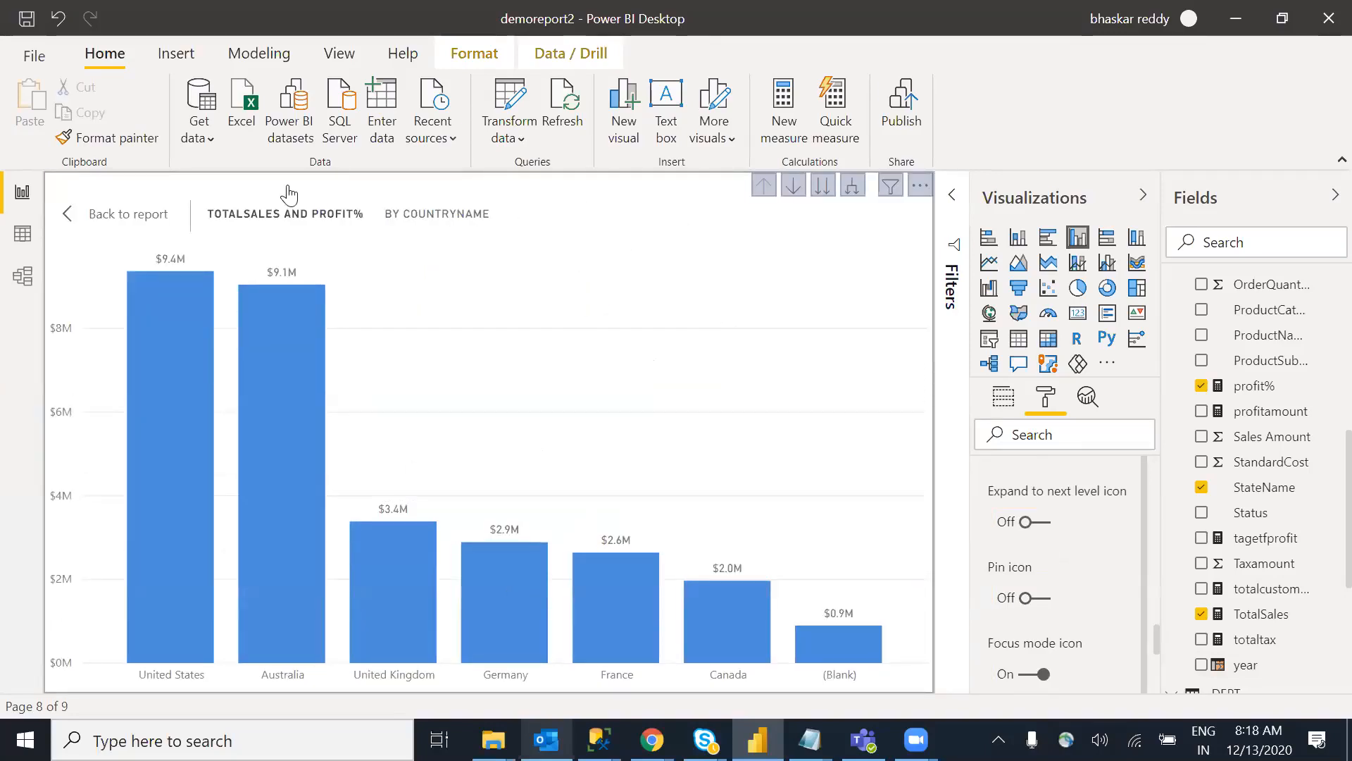
left_click(68, 226)
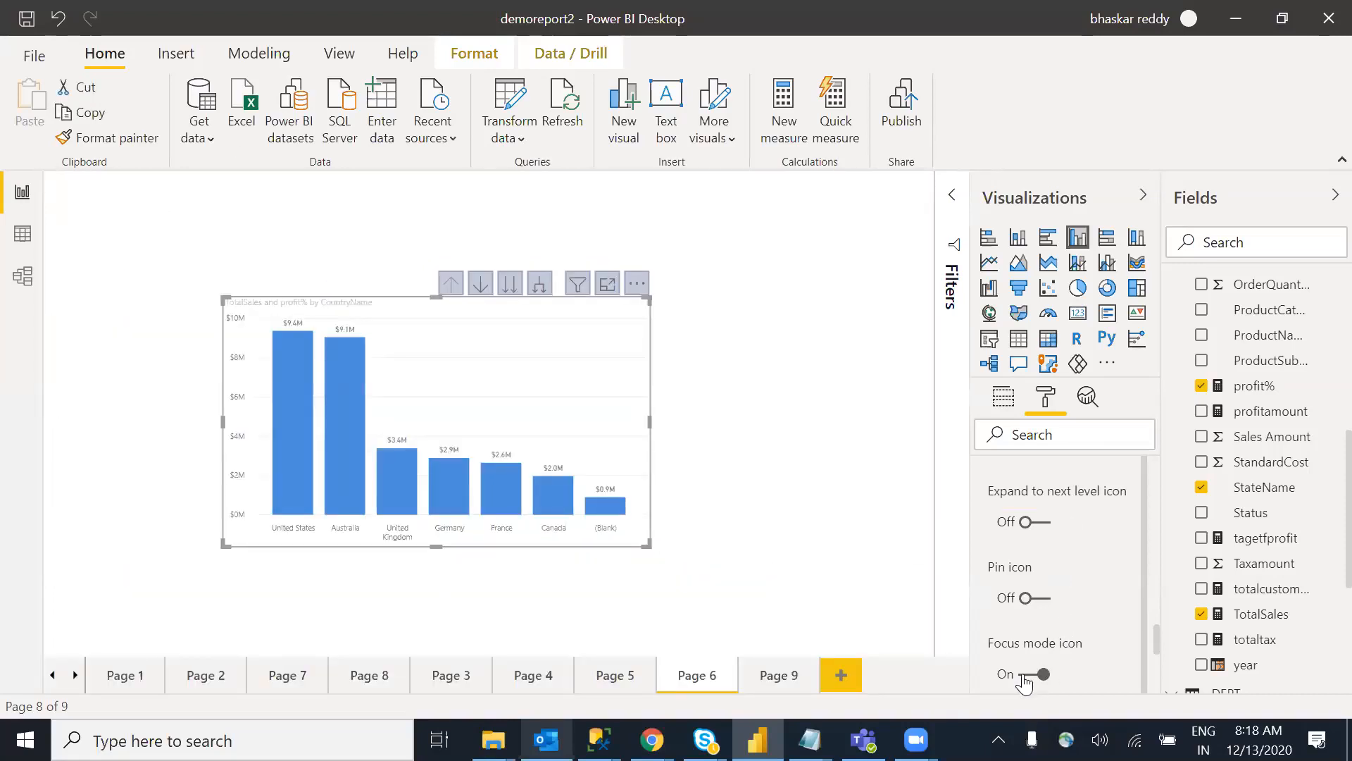
left_click(1028, 675)
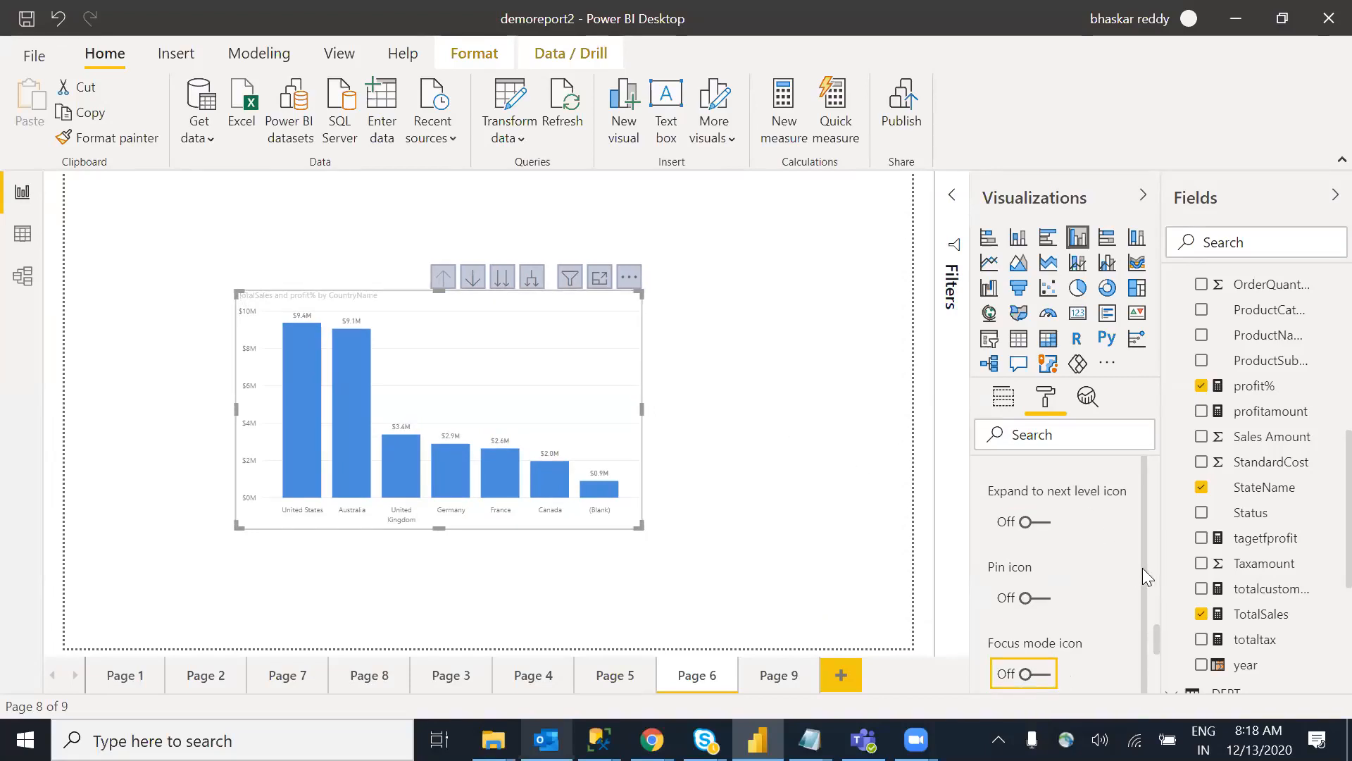
Step: Check the See data layout and More options icon settings, and open the column chart's more options list
scroll(1144, 569, "down", 1)
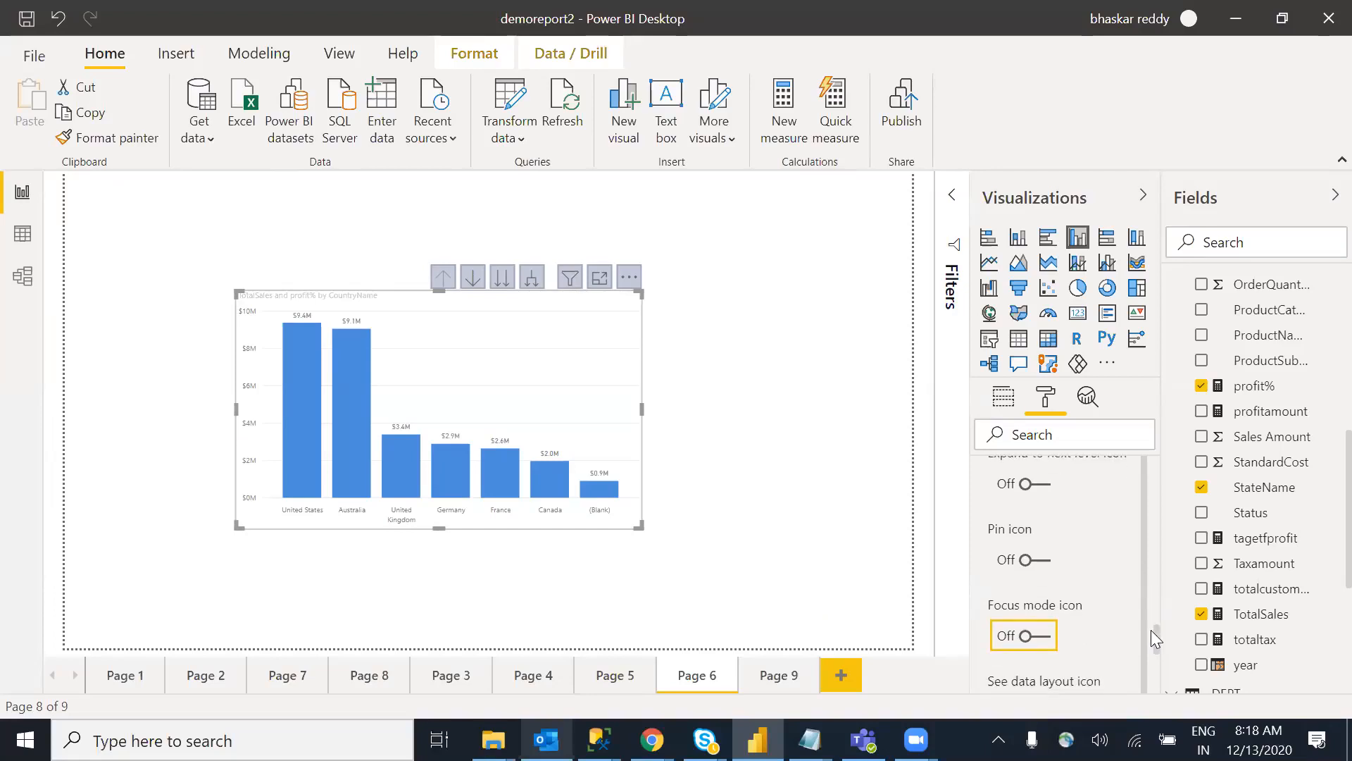
left_click_drag(1158, 639, 1157, 656)
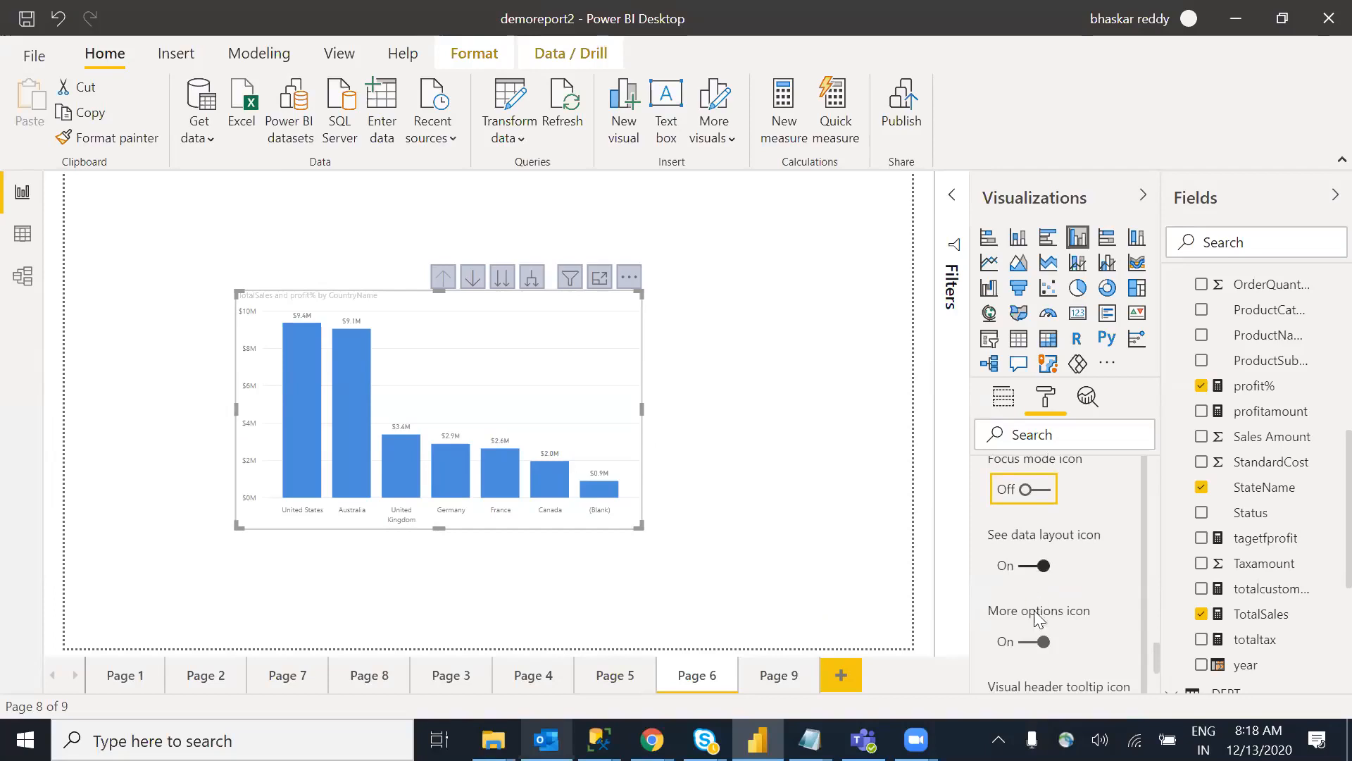
left_click(629, 277)
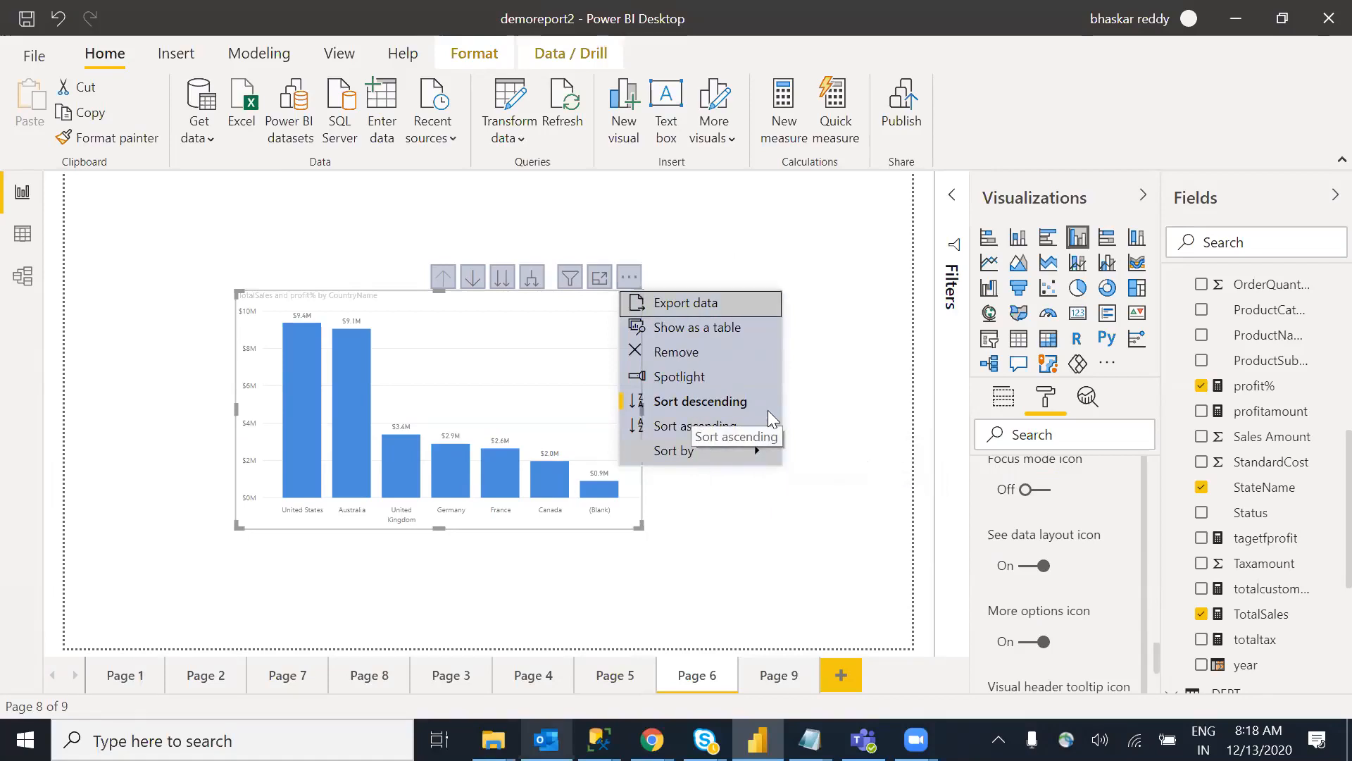
Step: Show the column chart's data as a table, return to the report, and turn off the More options icon in the visual header
left_click(696, 329)
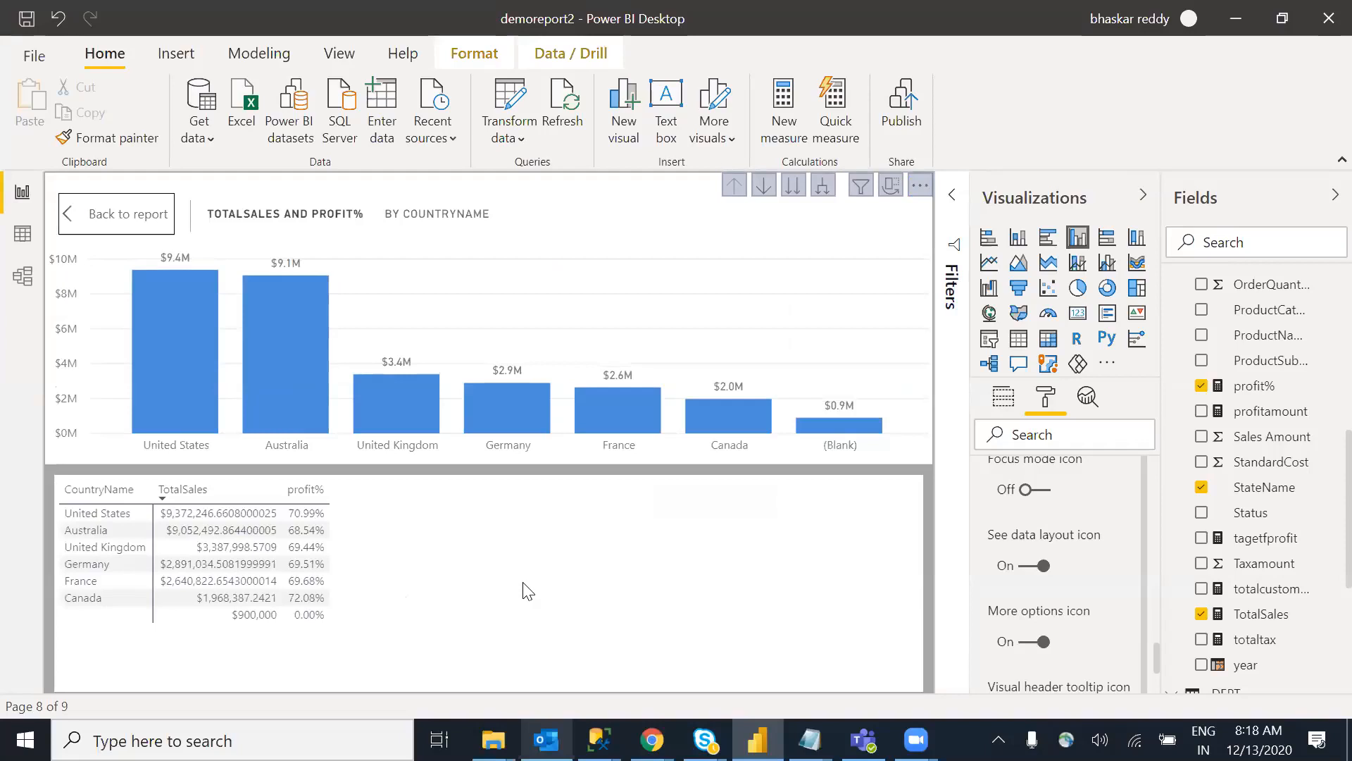
left_click(68, 220)
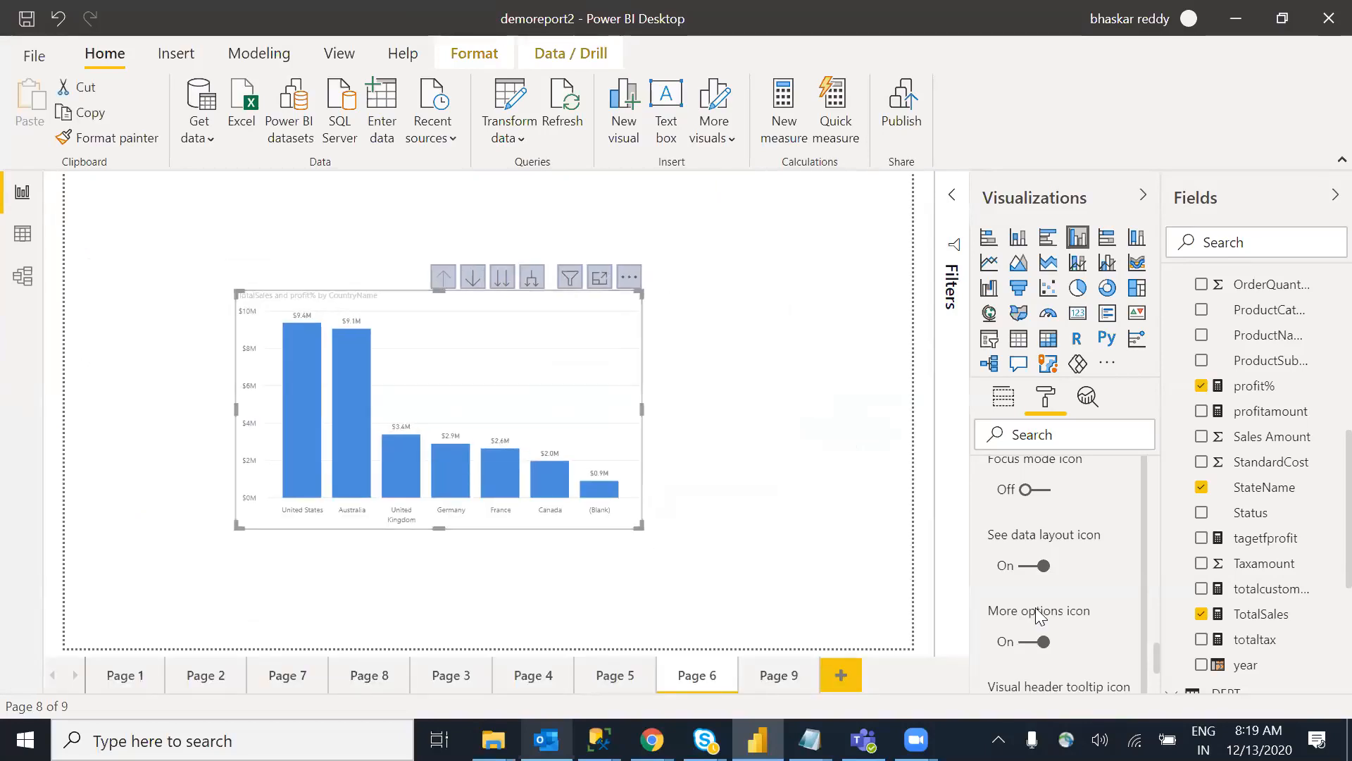
left_click(1028, 642)
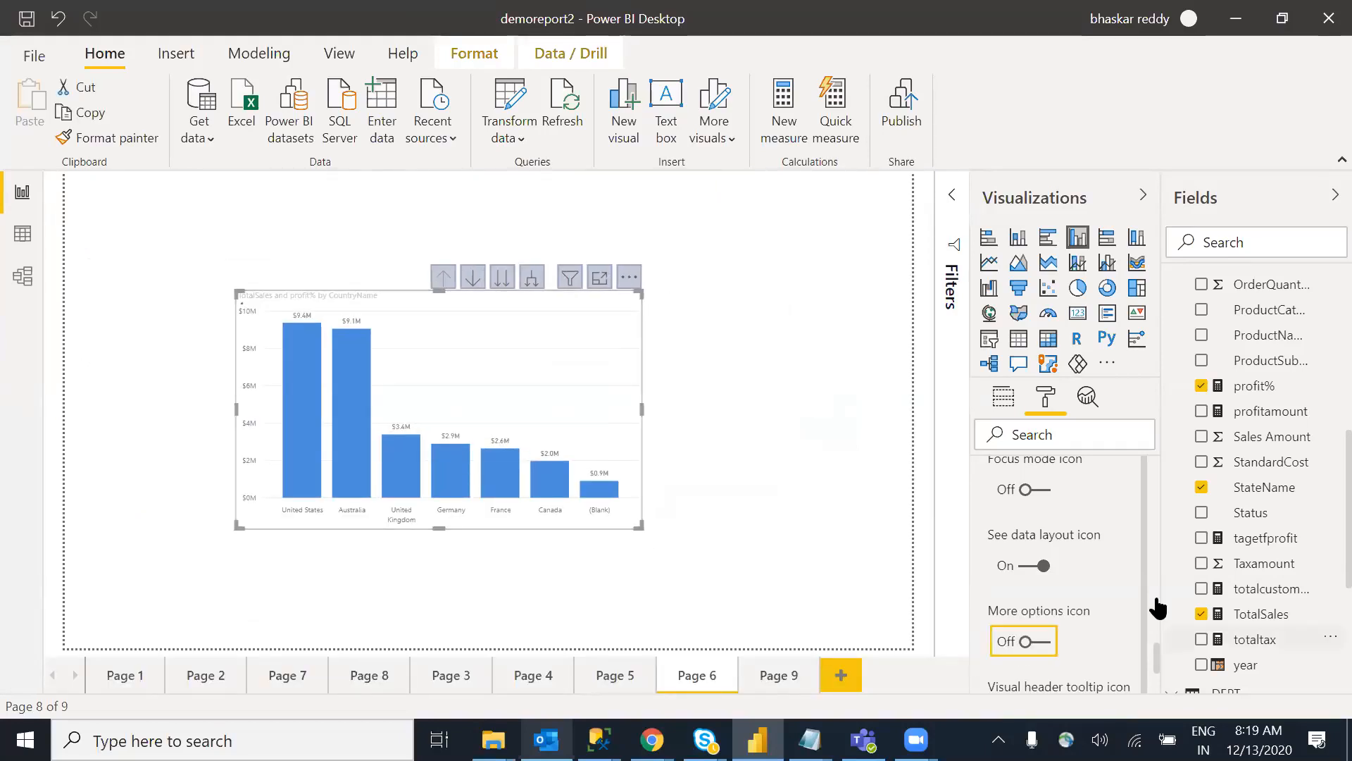
Step: Turn on the Visual header tooltip icon for the column chart, and switch the Filter icon off and back on
left_click_drag(1156, 650, 1159, 688)
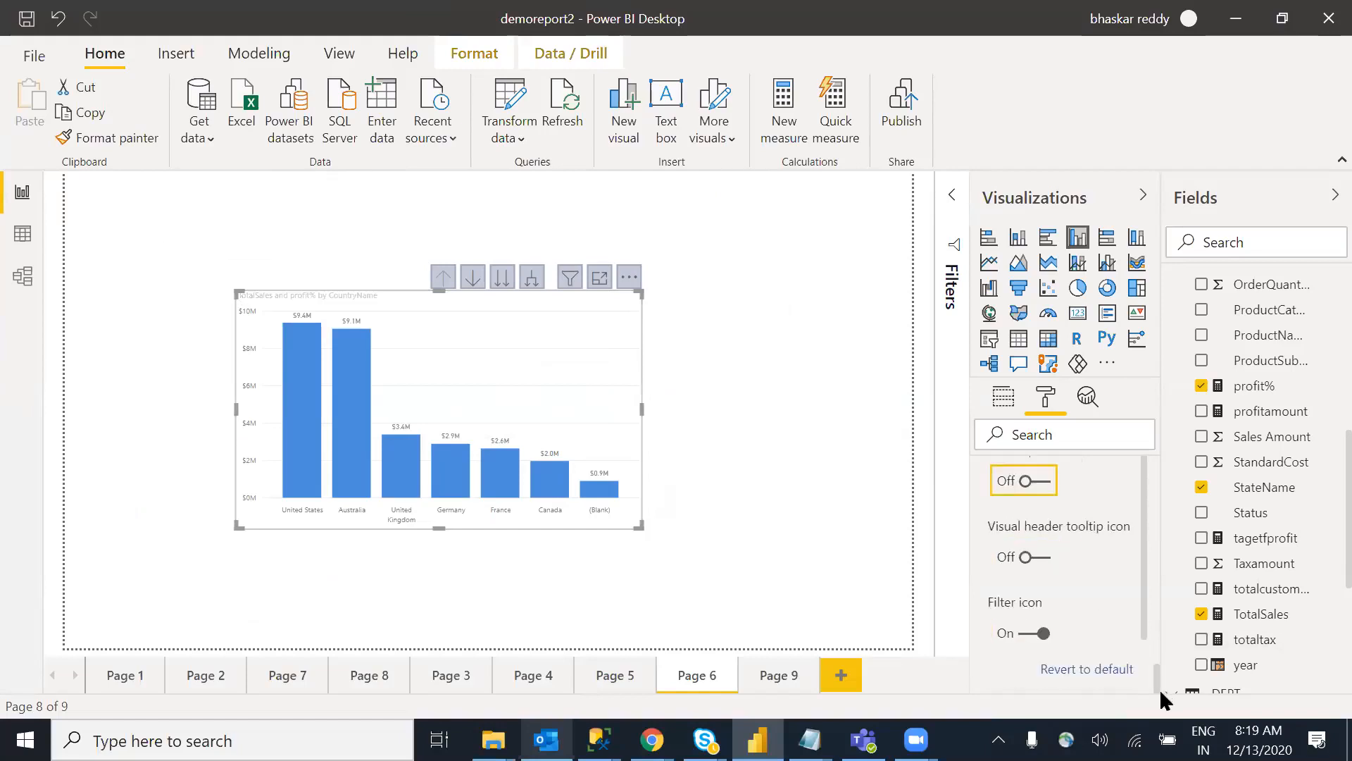
left_click(1035, 557)
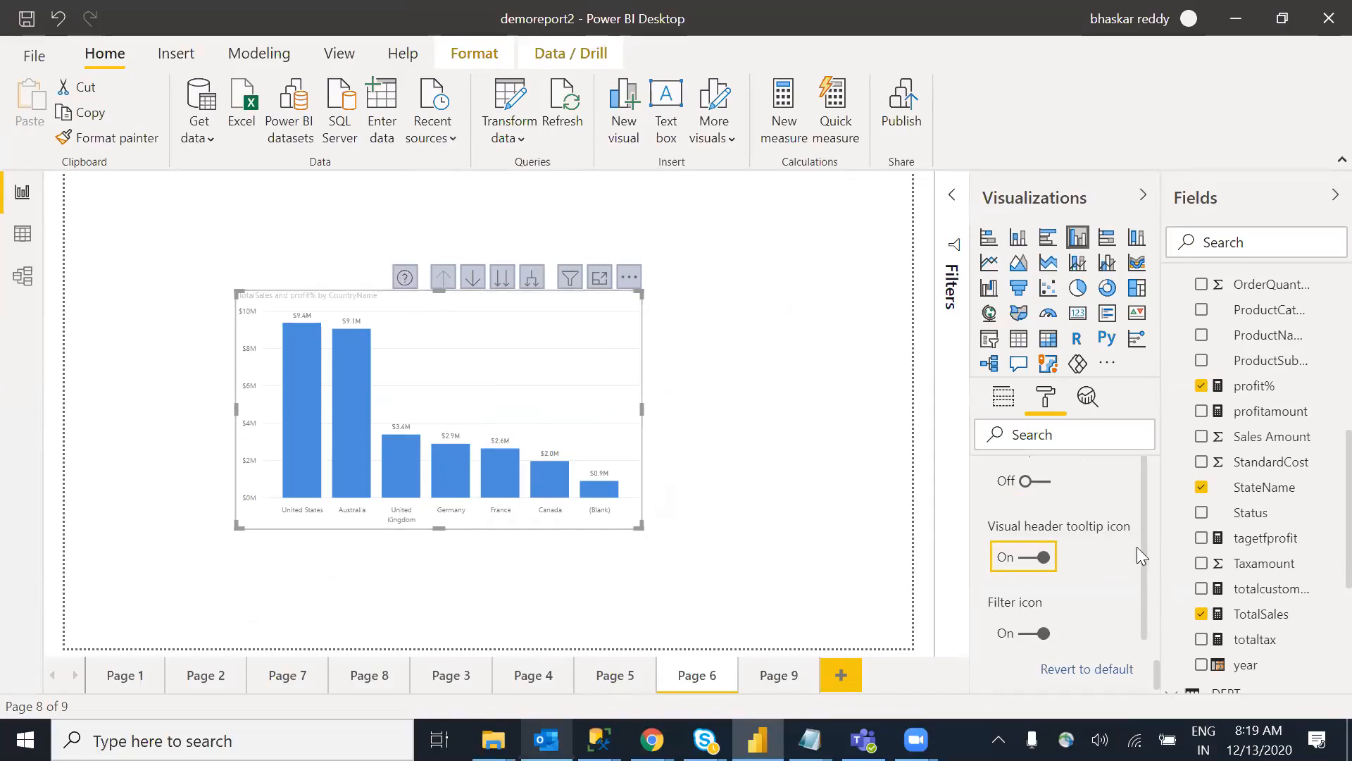
left_click_drag(1146, 564, 1142, 608)
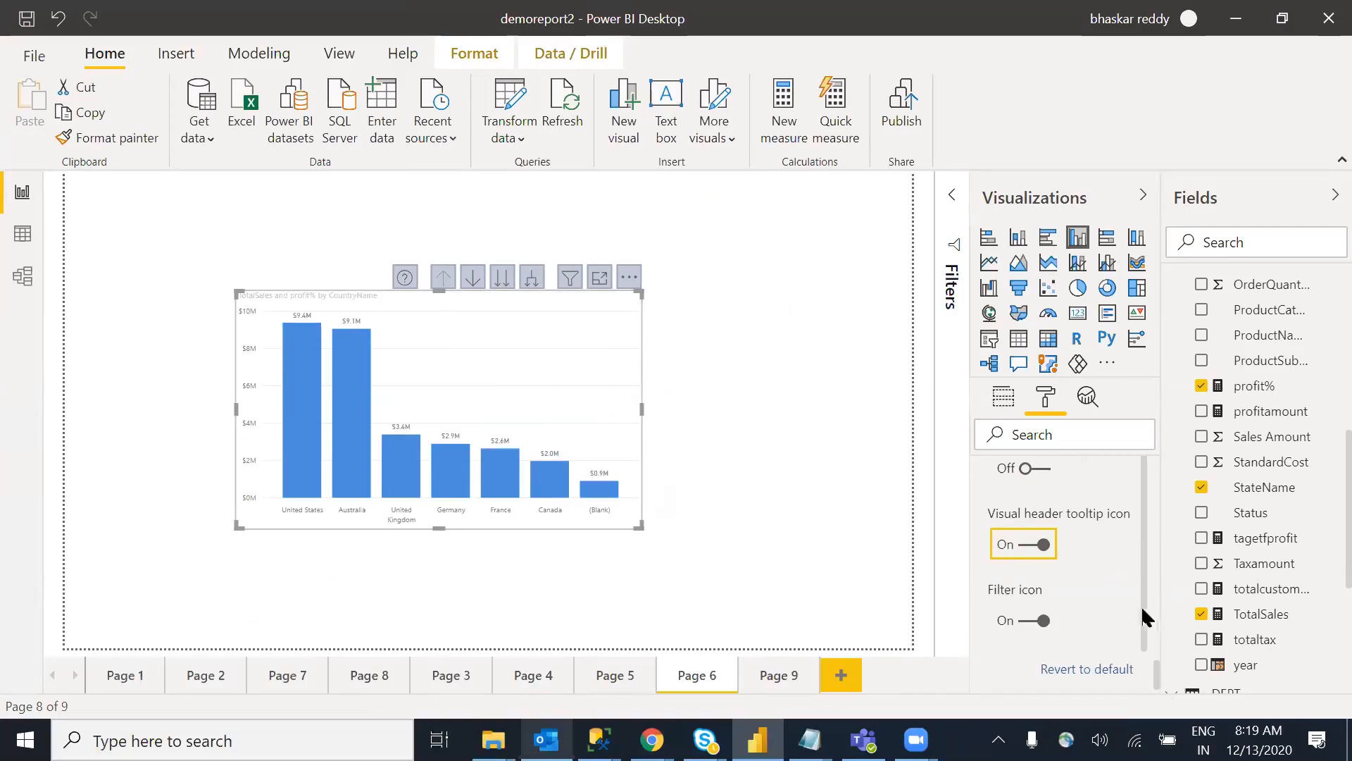
left_click(1025, 549)
left_click(1042, 546)
left_click(1028, 626)
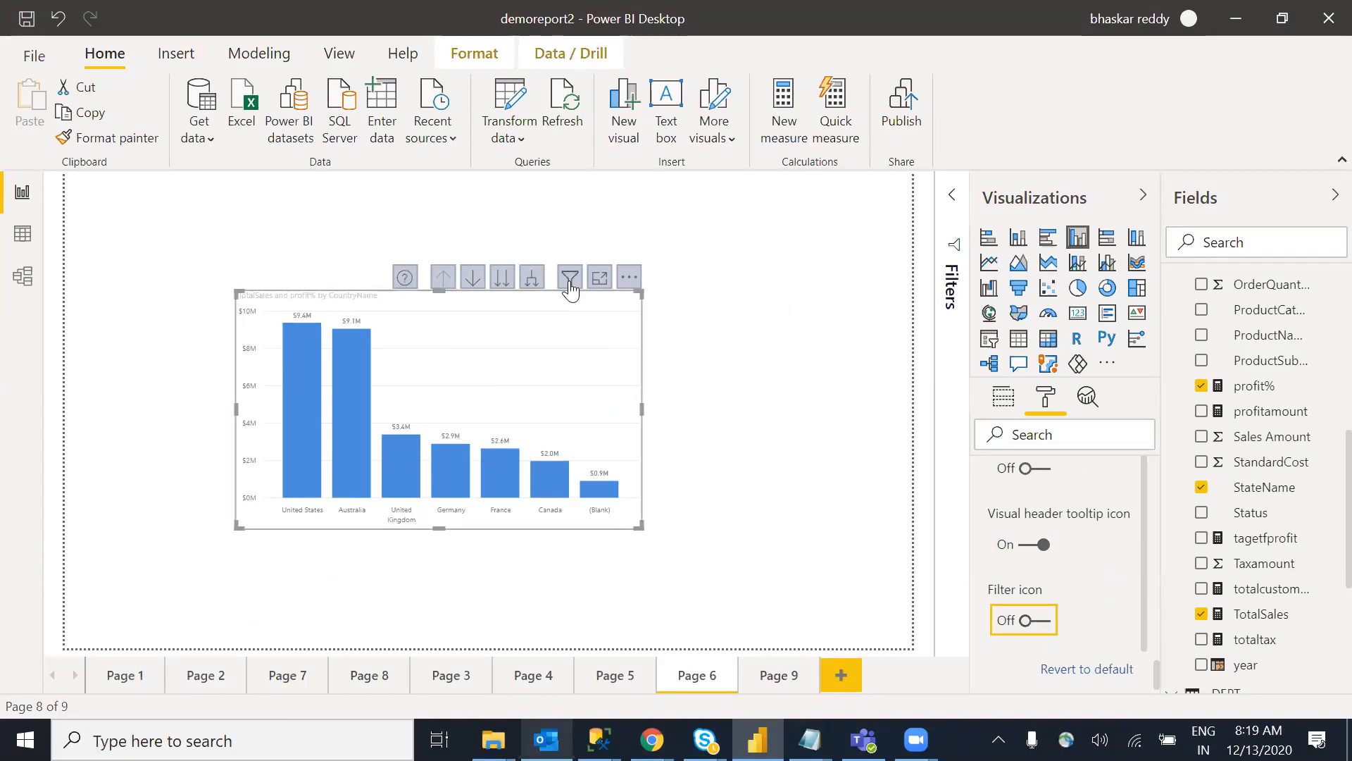
left_click(1043, 621)
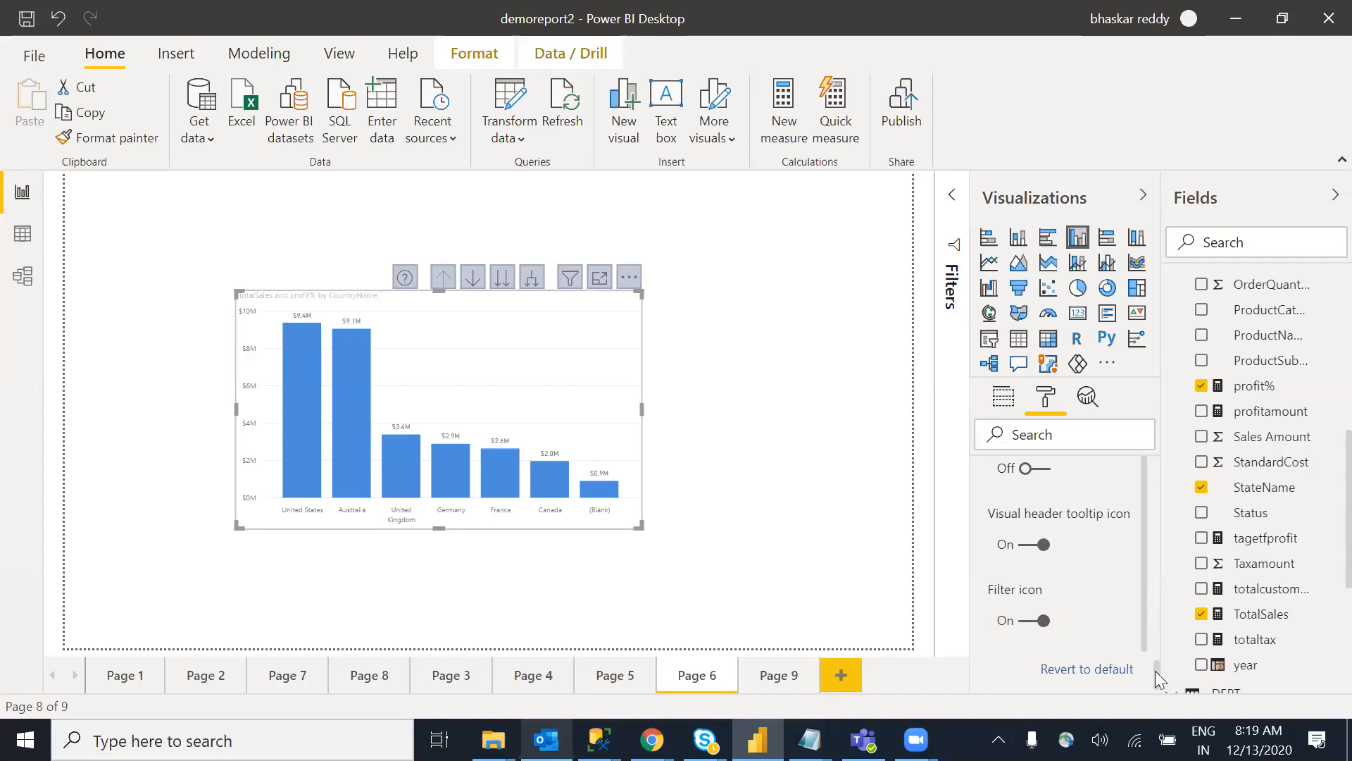
Step: Turn the Drill on dropdown and Drill up icon options back on in the chart's visual header
left_click_drag(1163, 653, 1164, 654)
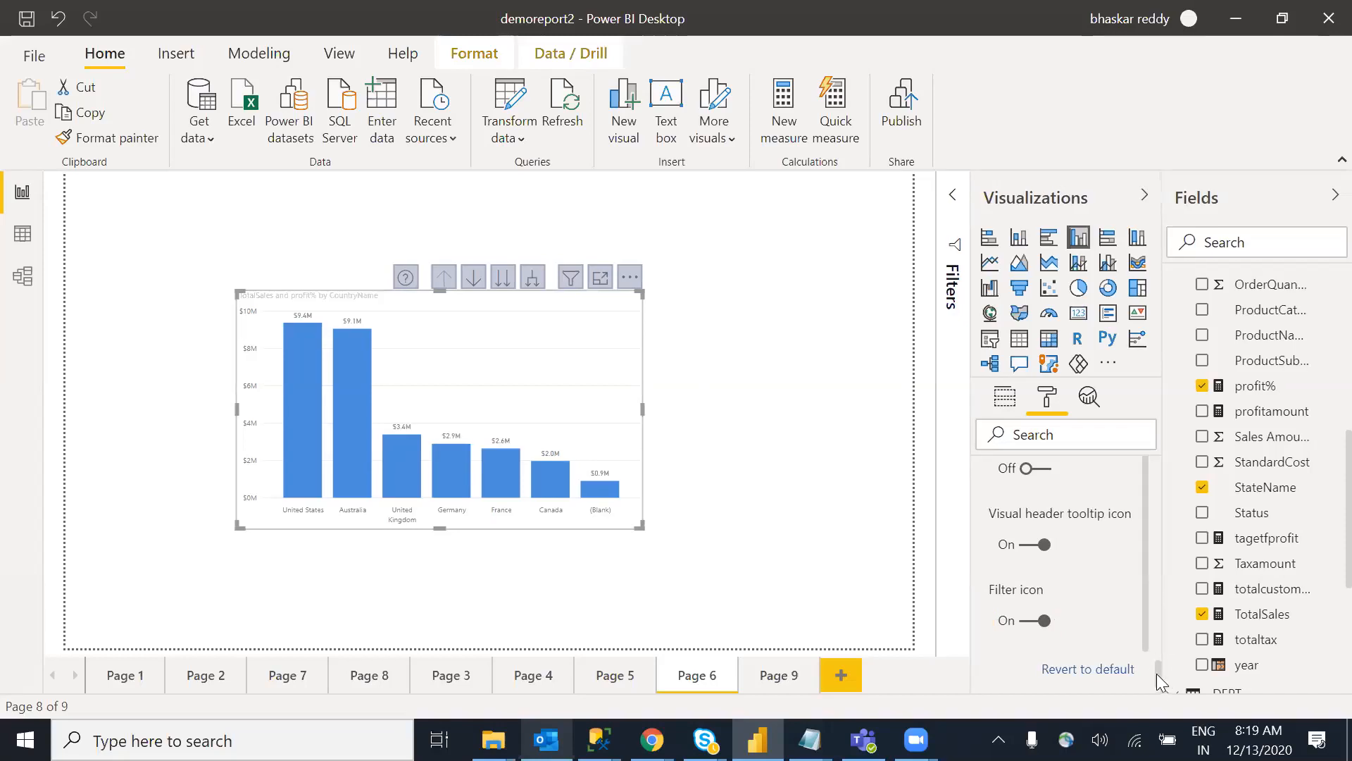
scroll(1155, 666, "down", 3)
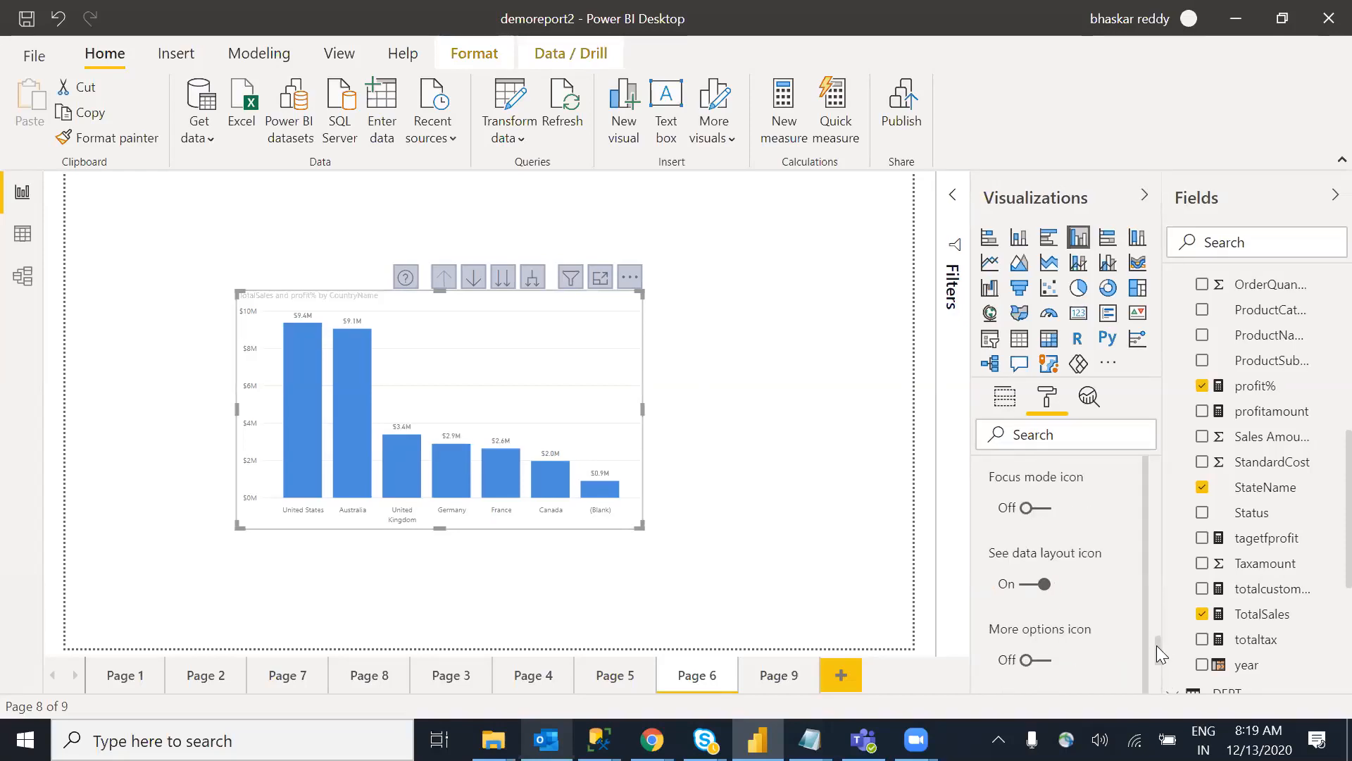
scroll(1156, 633, "up", 5)
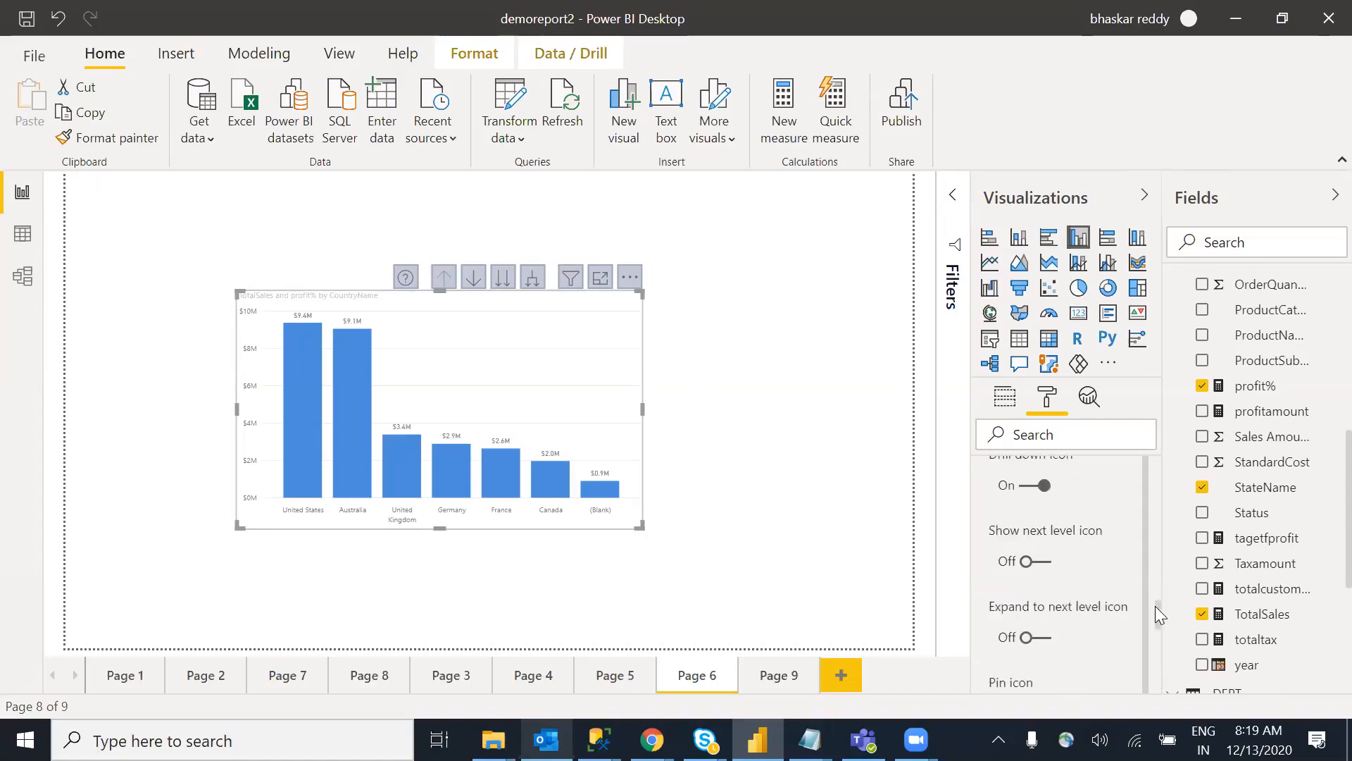
scroll(1155, 600, "up", 3)
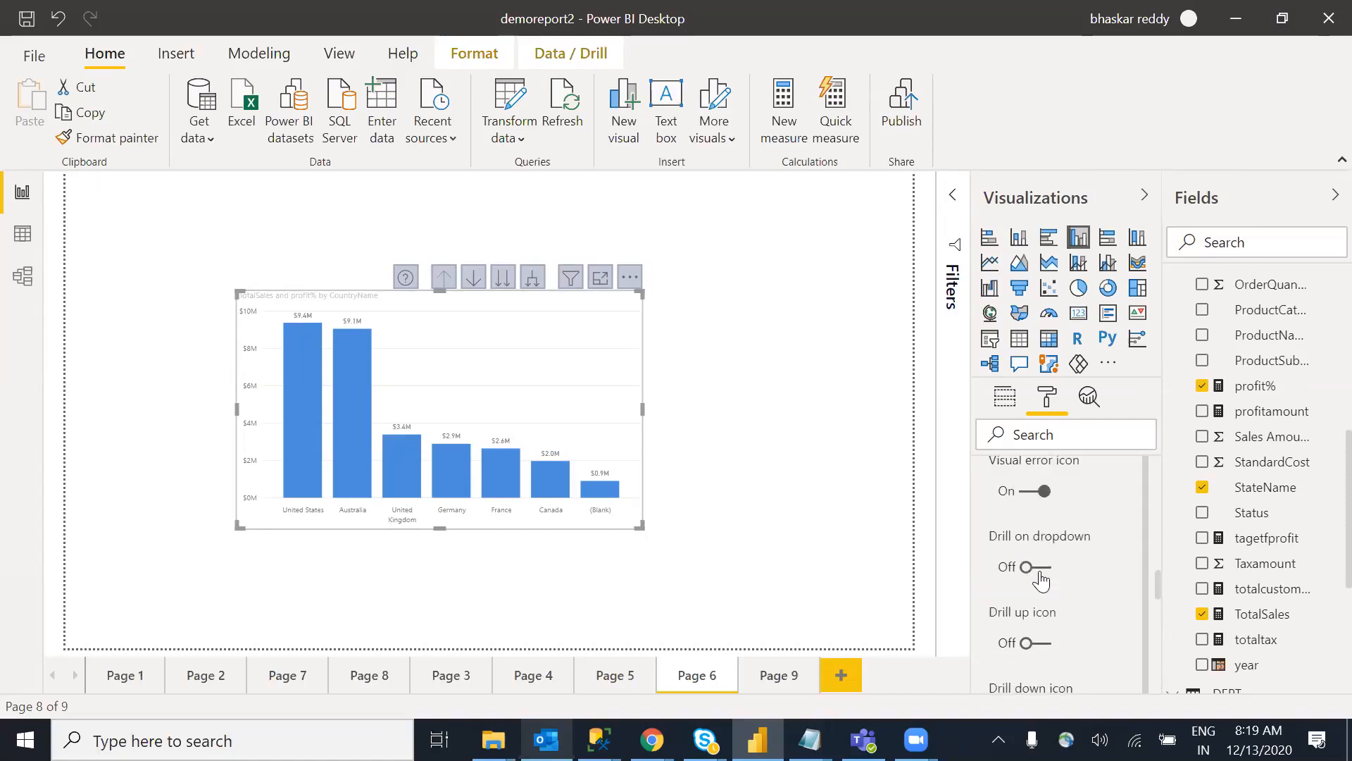
left_click(1038, 567)
left_click(1039, 643)
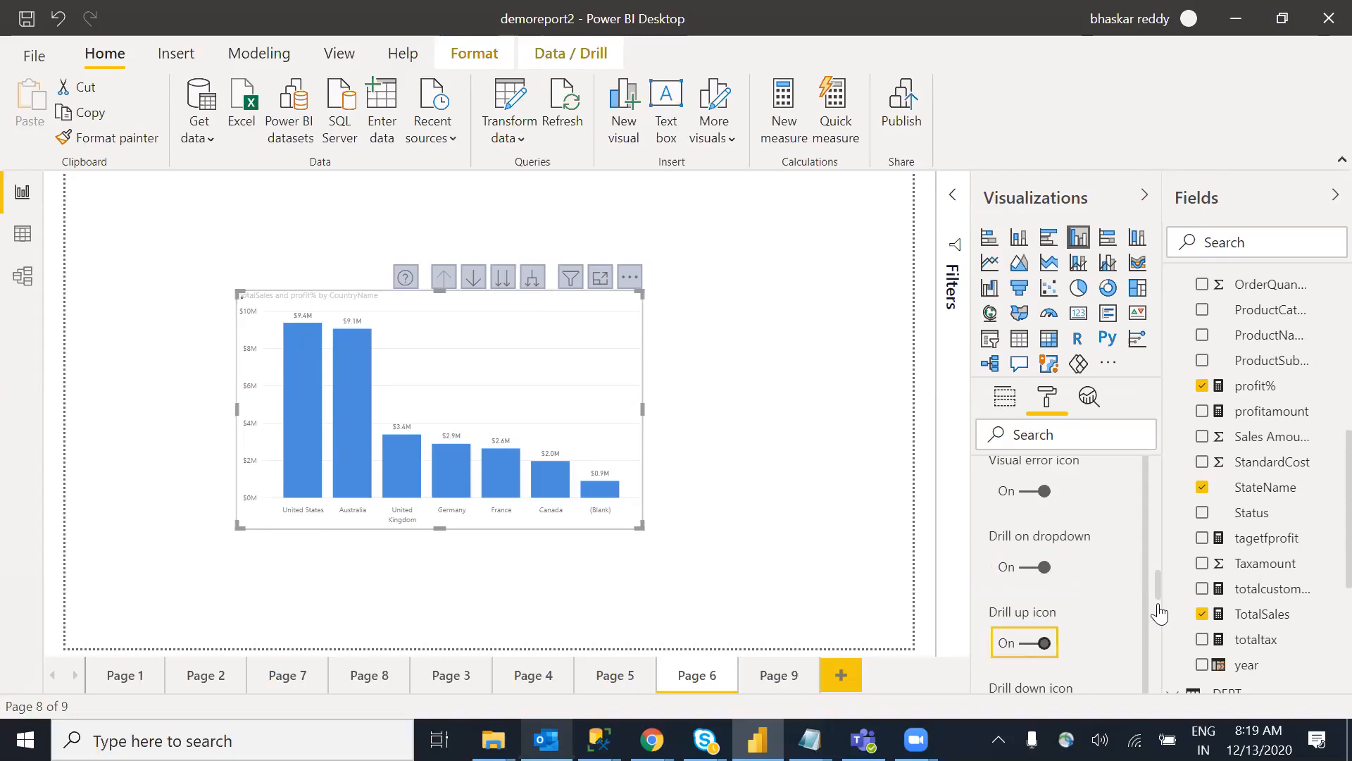
Step: Turn on the Visual information icon in the column chart's visual header
left_click_drag(1158, 585, 1157, 553)
scroll(1109, 578, "up", 1)
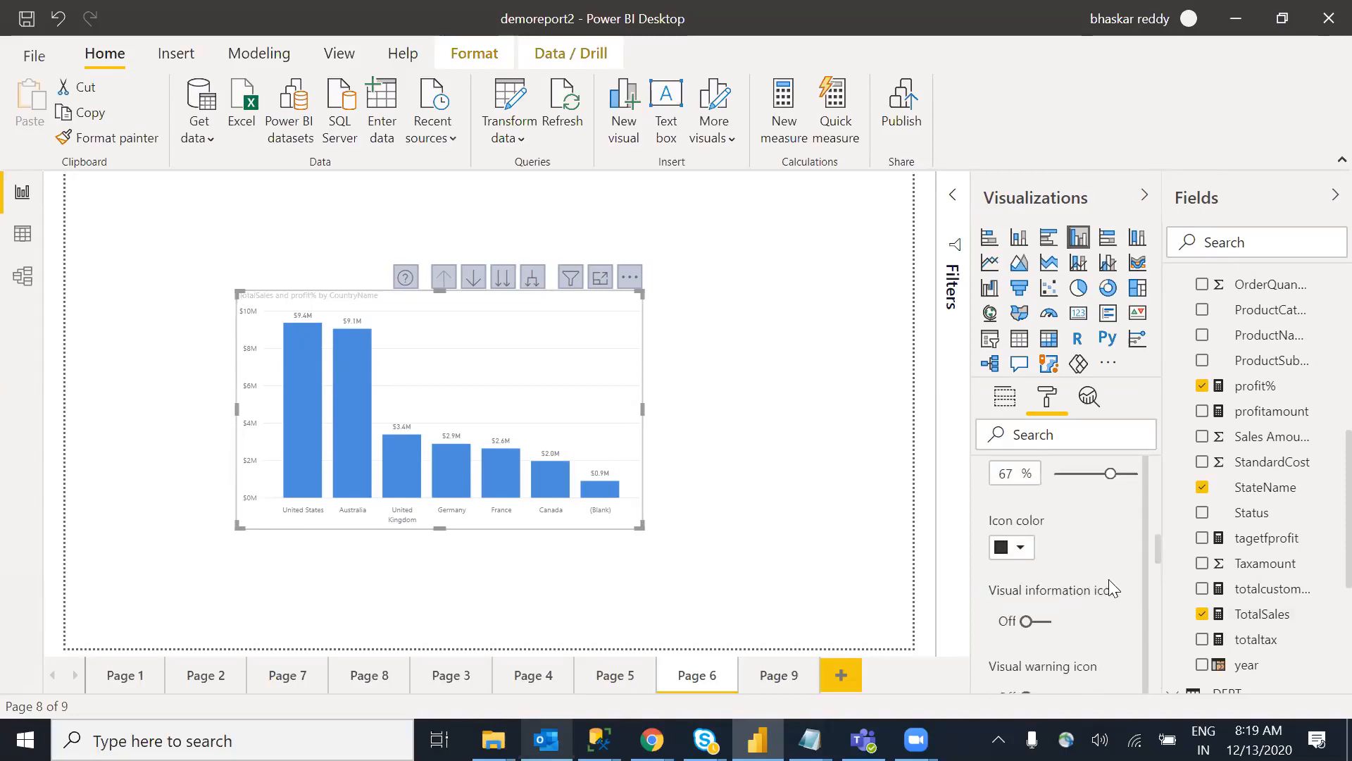
left_click(1047, 627)
scroll(1145, 548, "up", 2)
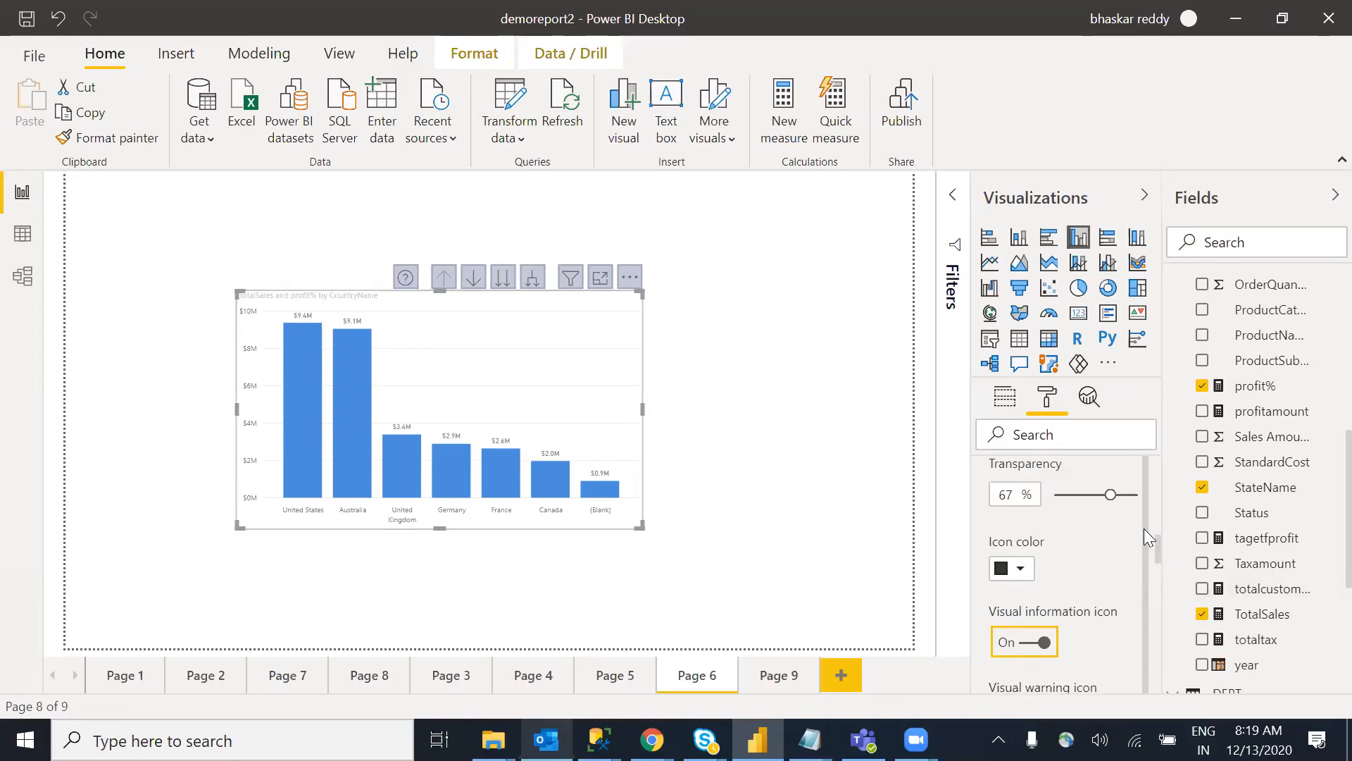
scroll(1136, 469, "up", 1)
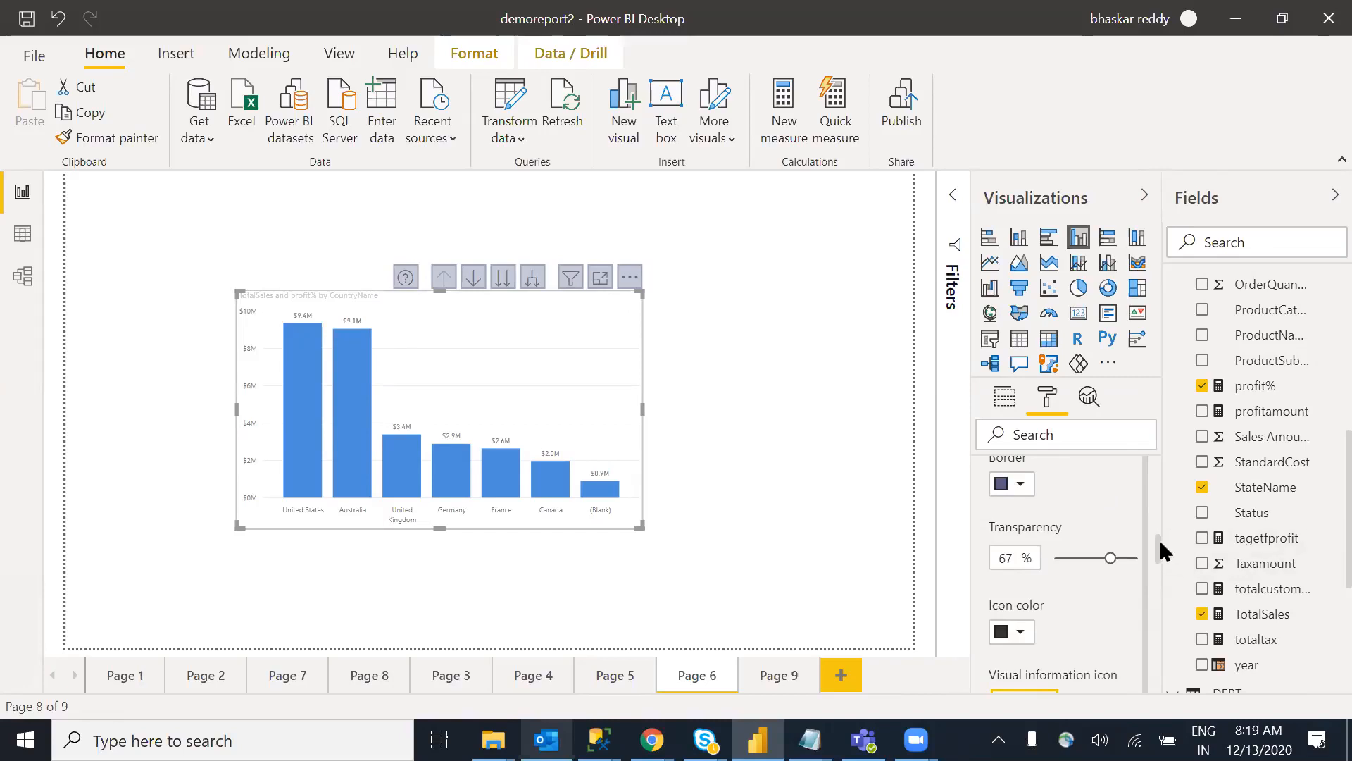
Step: Expand the Visual header tooltip settings and review the report page, tooltip text and color options
left_click_drag(1160, 546, 1162, 681)
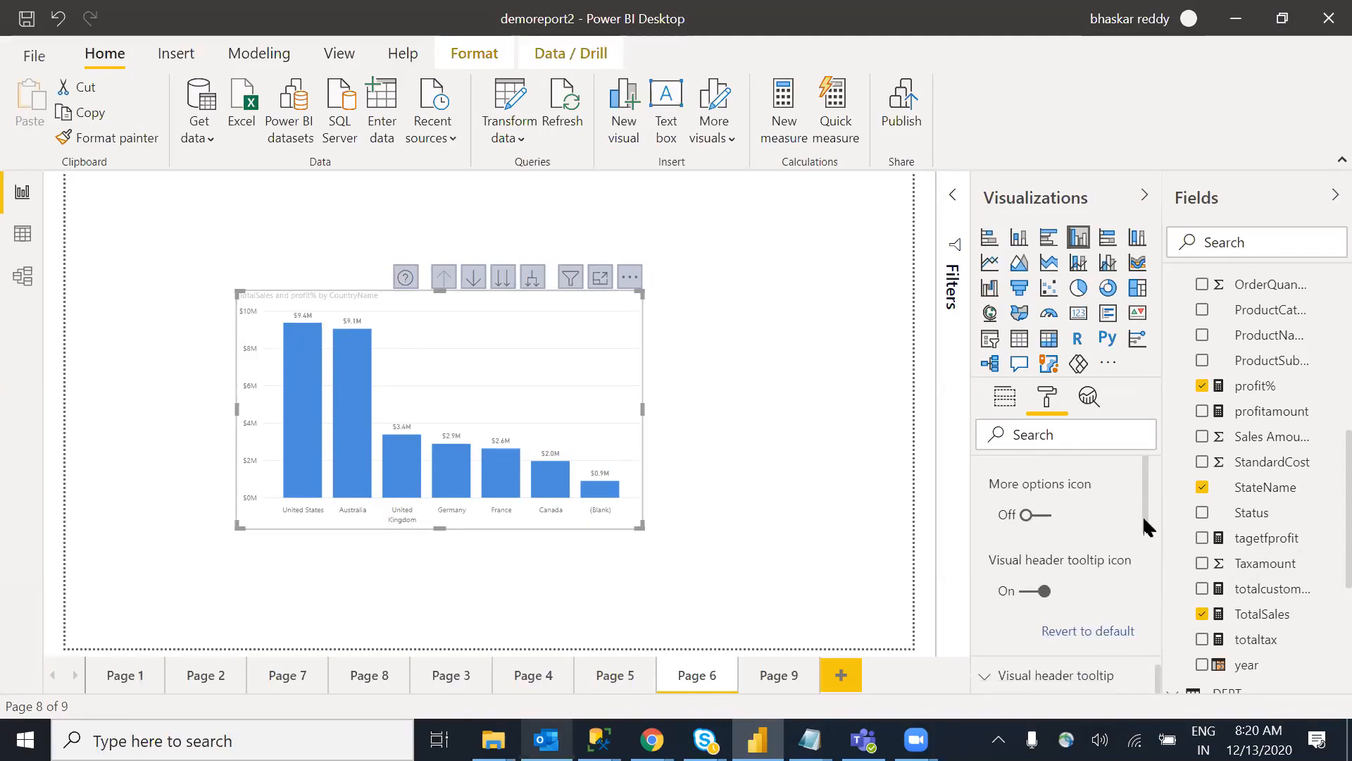
scroll(1141, 514, "down", 1)
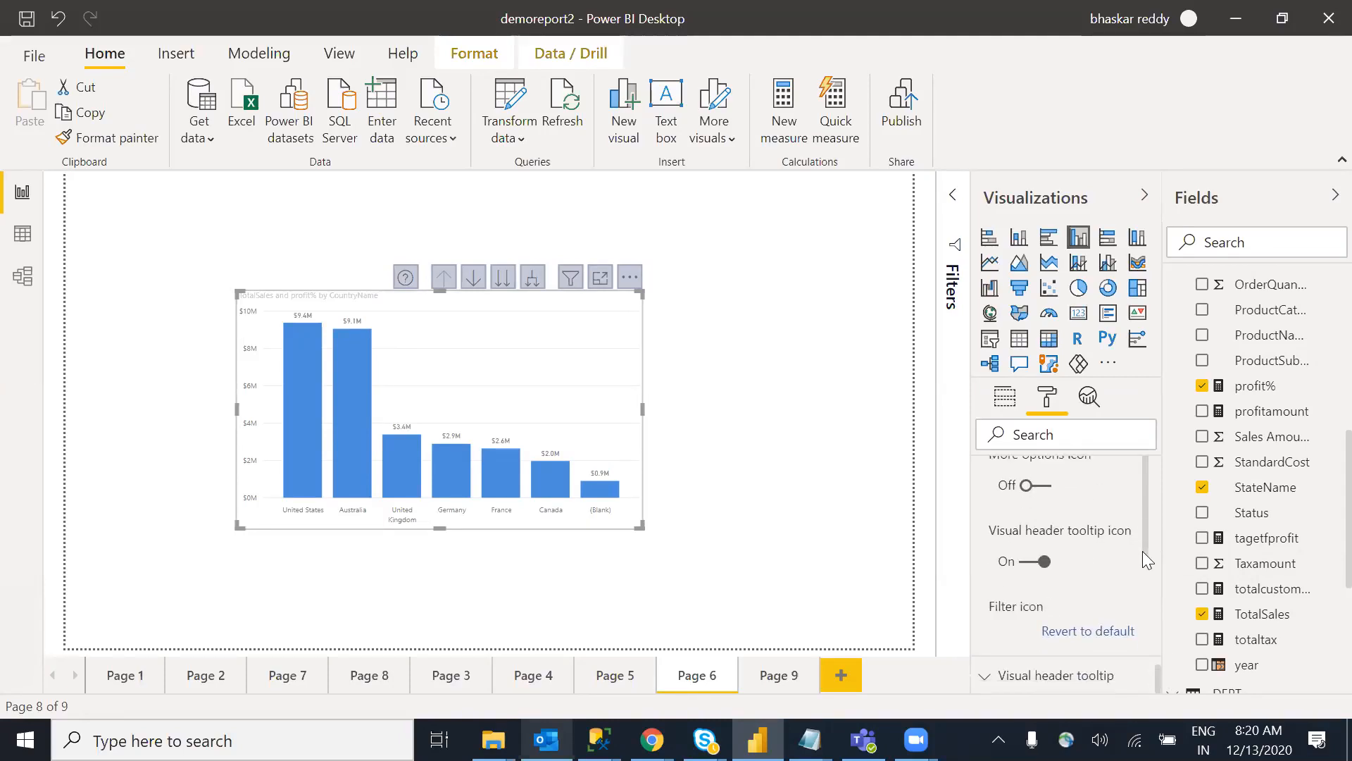
left_click(998, 683)
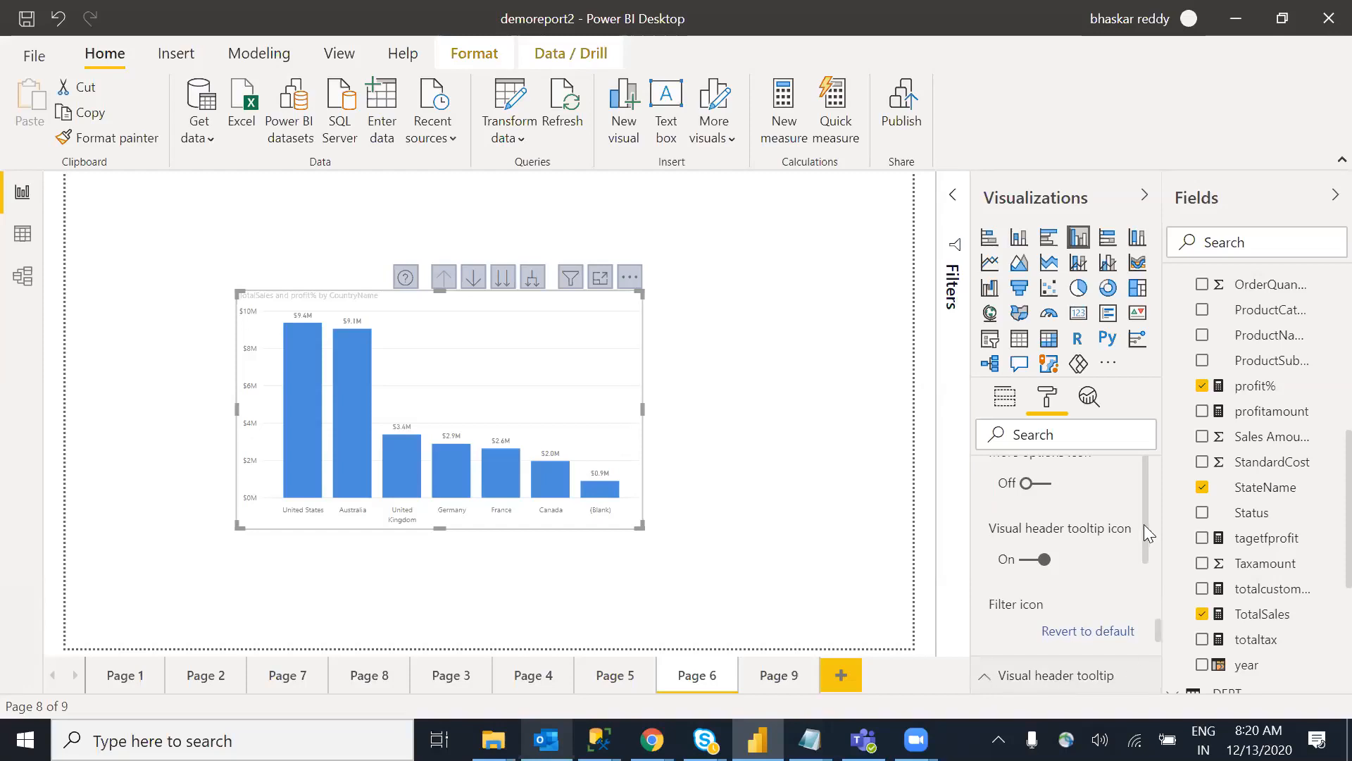
left_click_drag(1156, 636, 1158, 545)
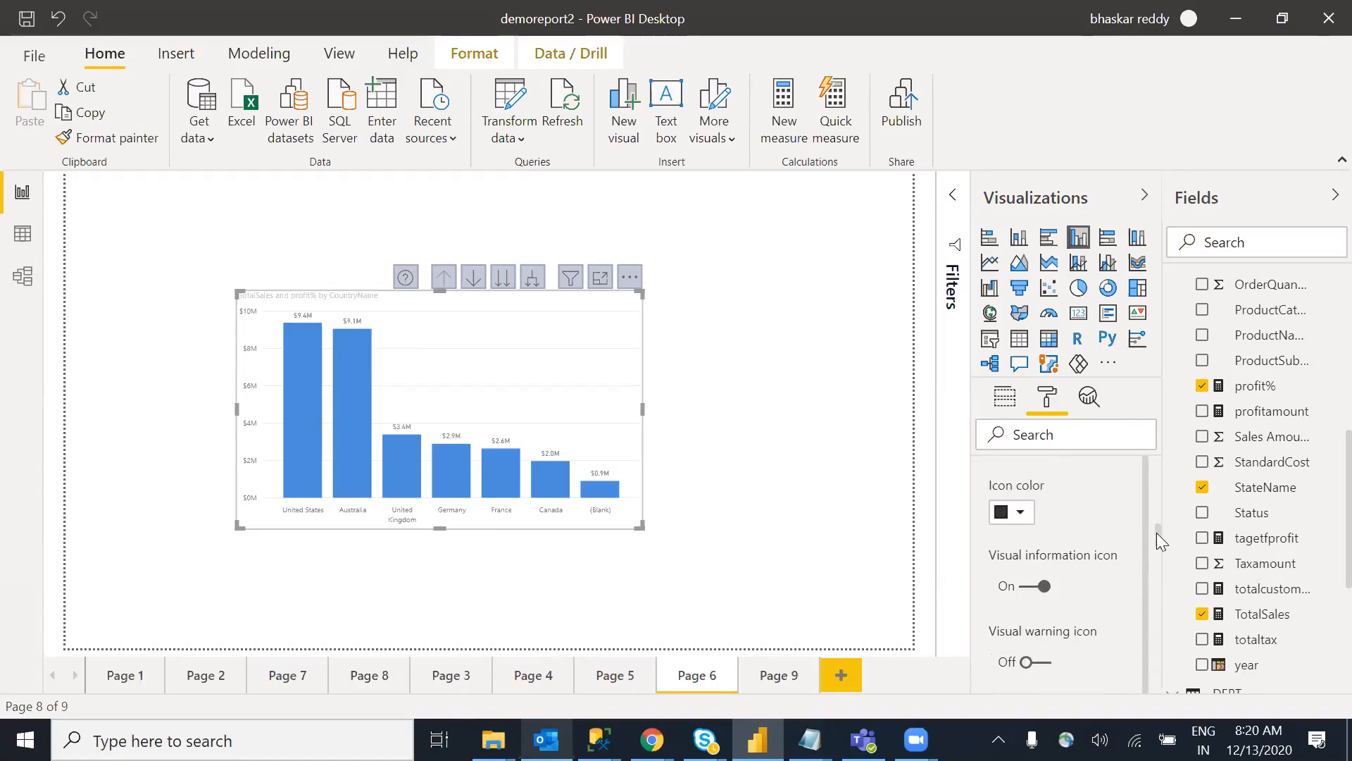
left_click_drag(1156, 540, 1159, 633)
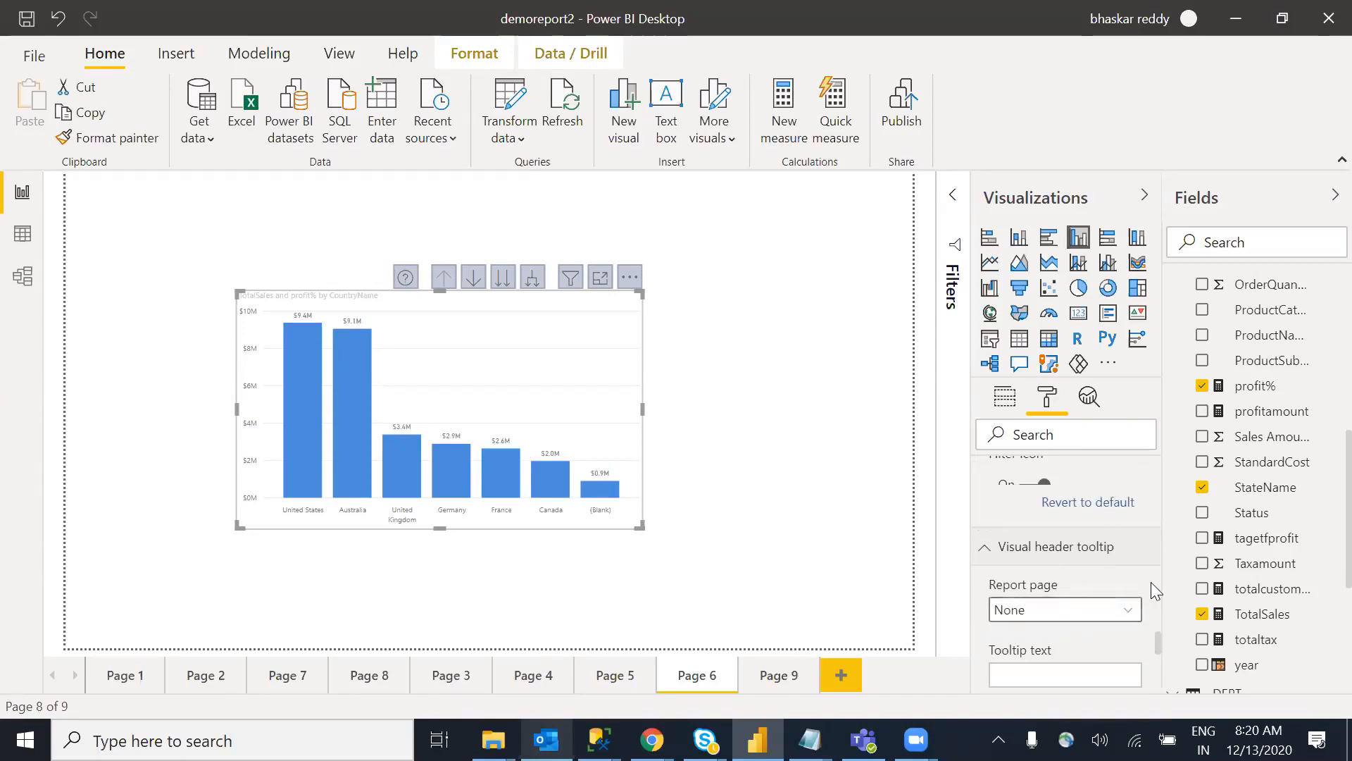
scroll(1159, 643, "down", 2)
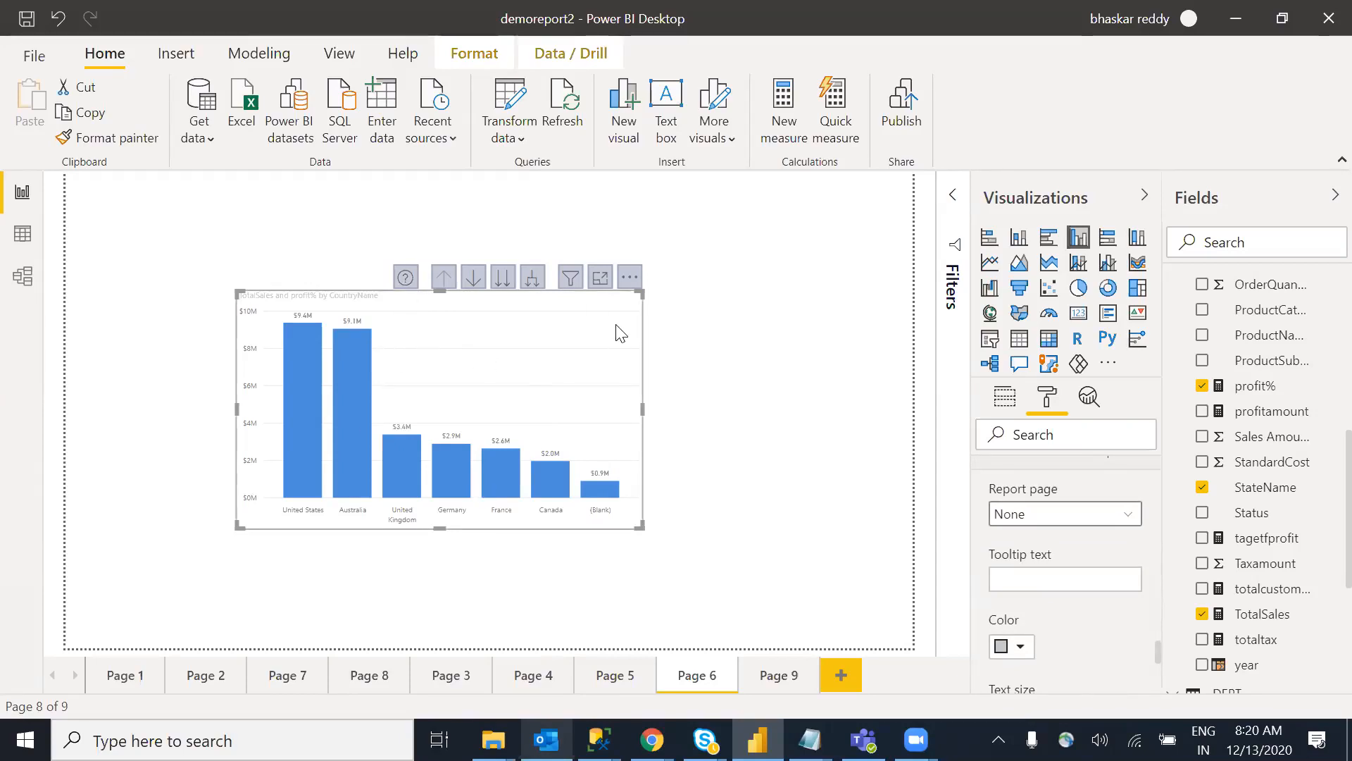
Step: Remove StateName from the column chart's axis, leaving only CountryName, and return to the visual header tooltip formatting options
left_click(1005, 397)
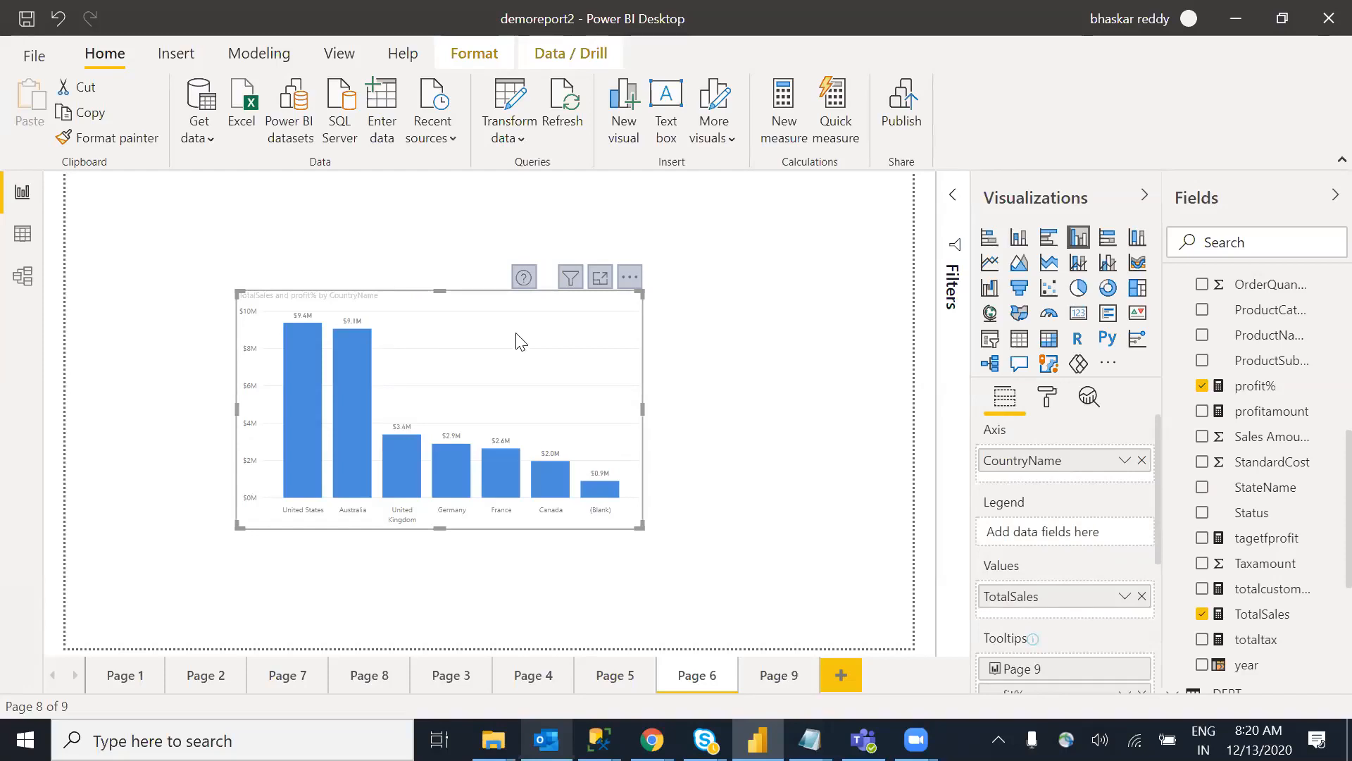
left_click(1047, 397)
left_click_drag(1157, 505, 1144, 691)
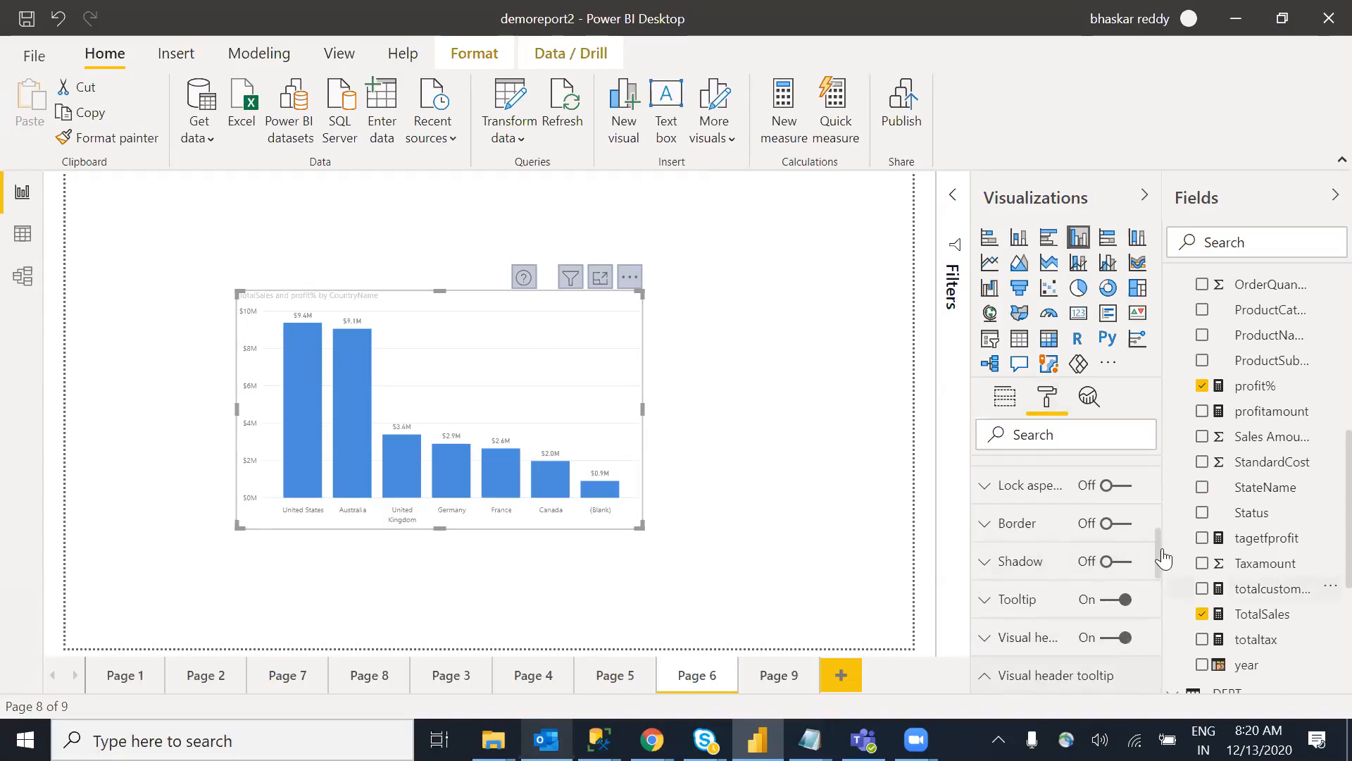
Step: Toggle the Visual information icon option in the chart's visual header settings, and collapse those settings
left_click_drag(1158, 538, 1145, 568)
left_click(981, 541)
left_click(994, 640)
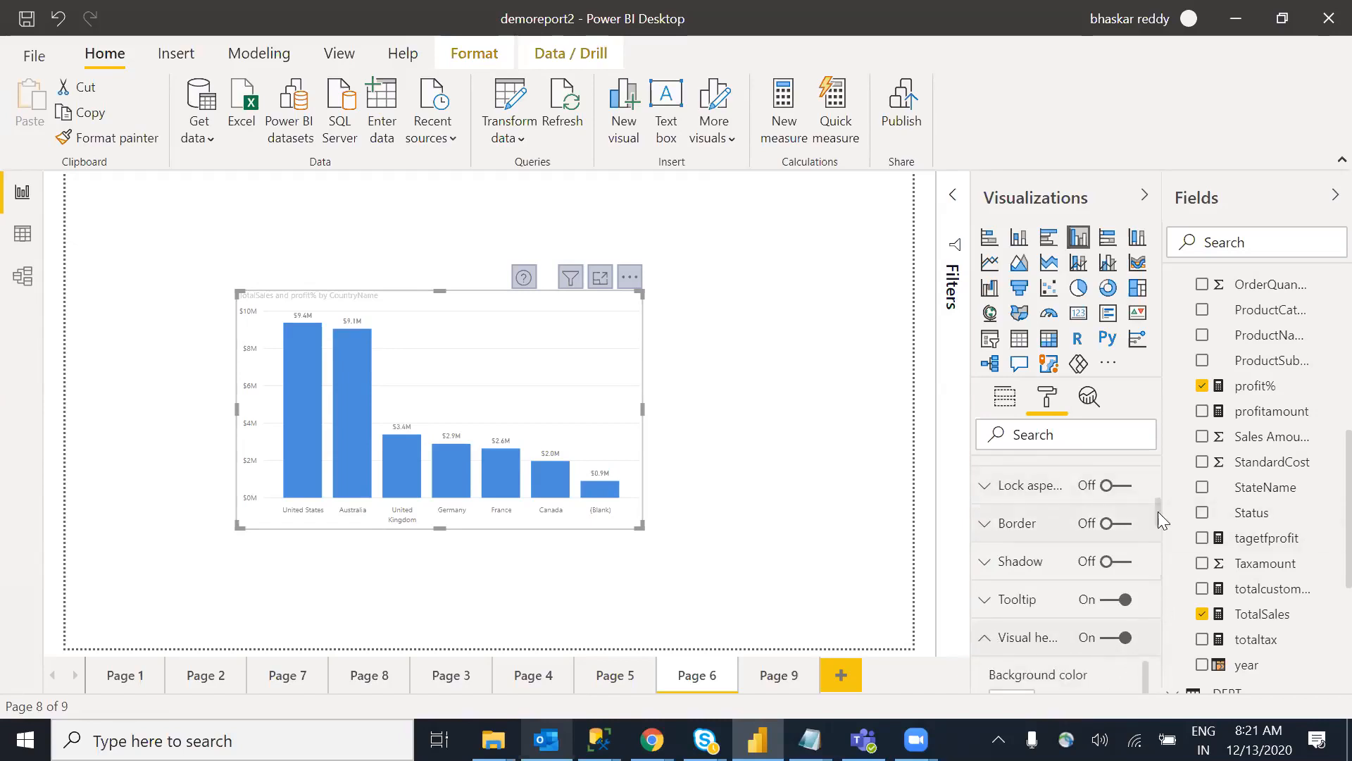
left_click_drag(1159, 512, 1159, 569)
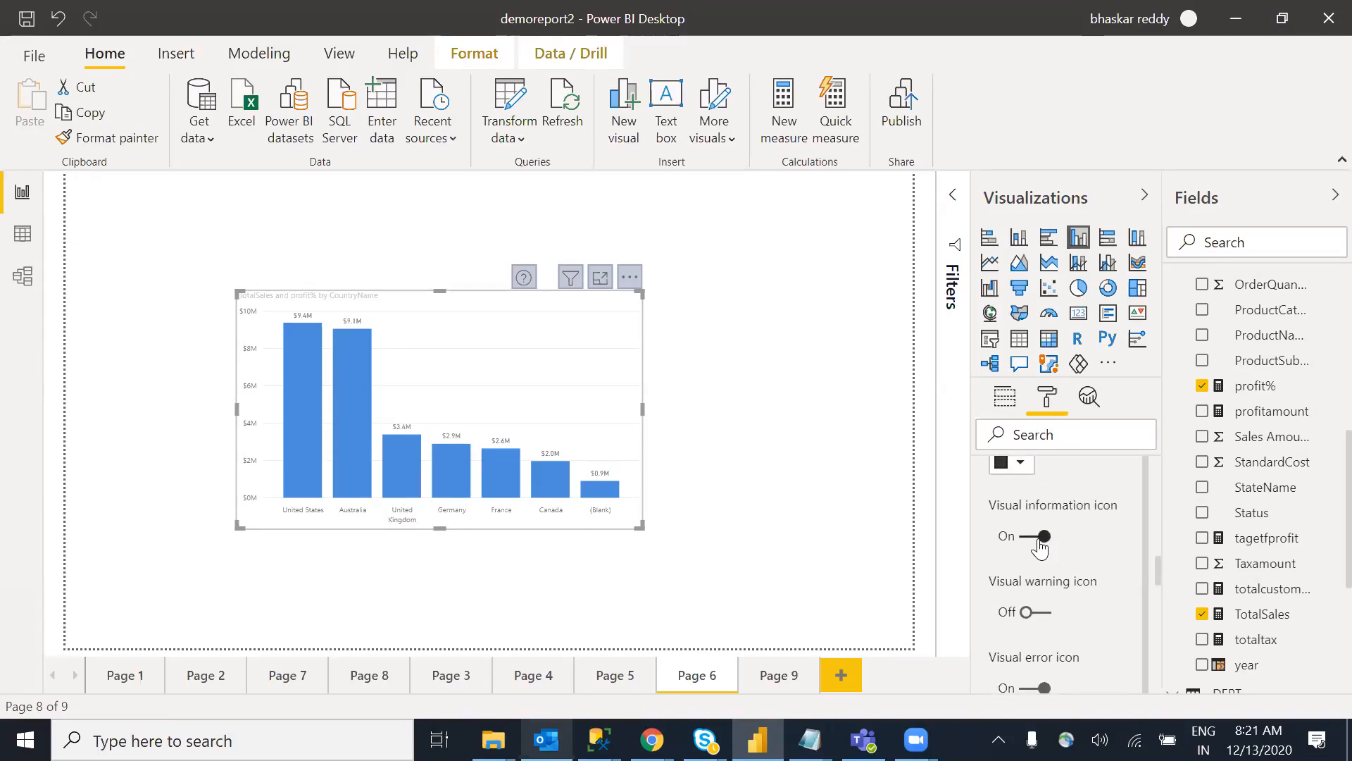
key("super+s")
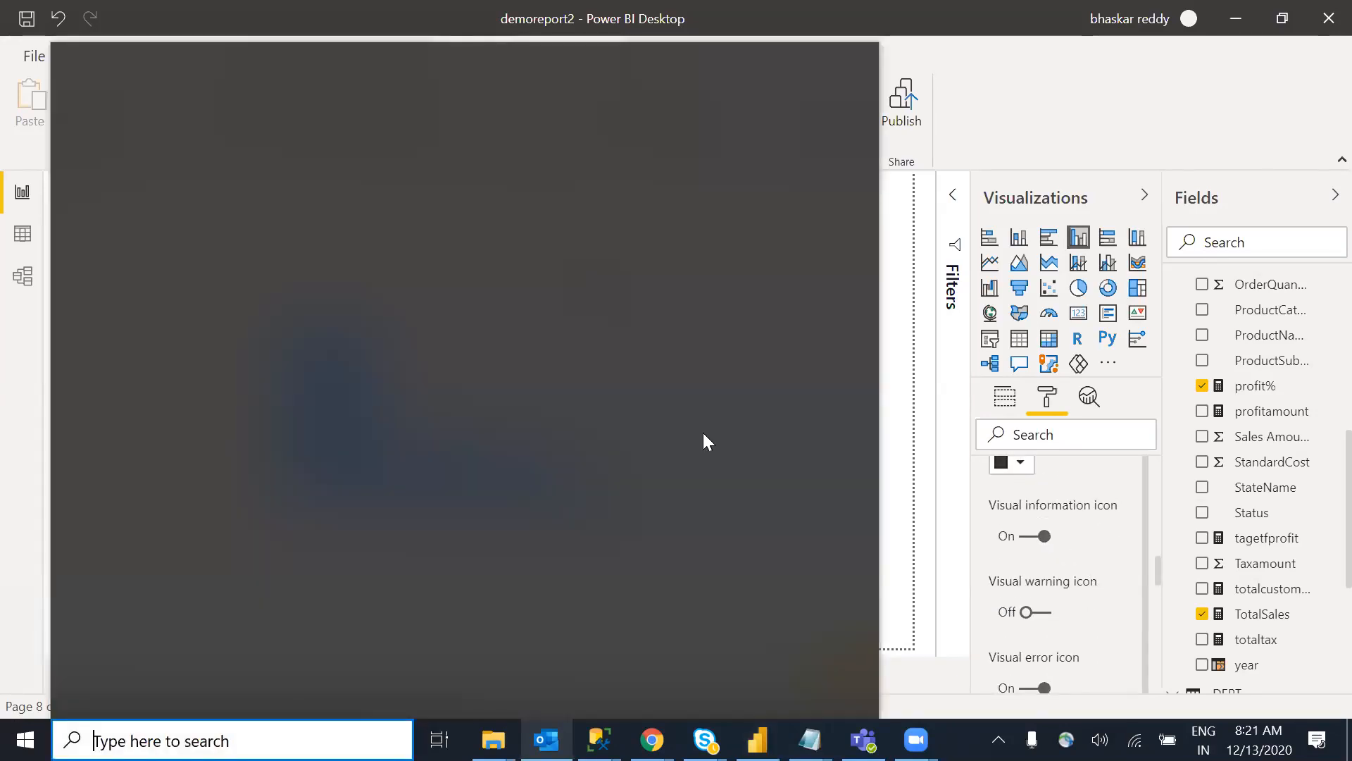
left_click(1041, 533)
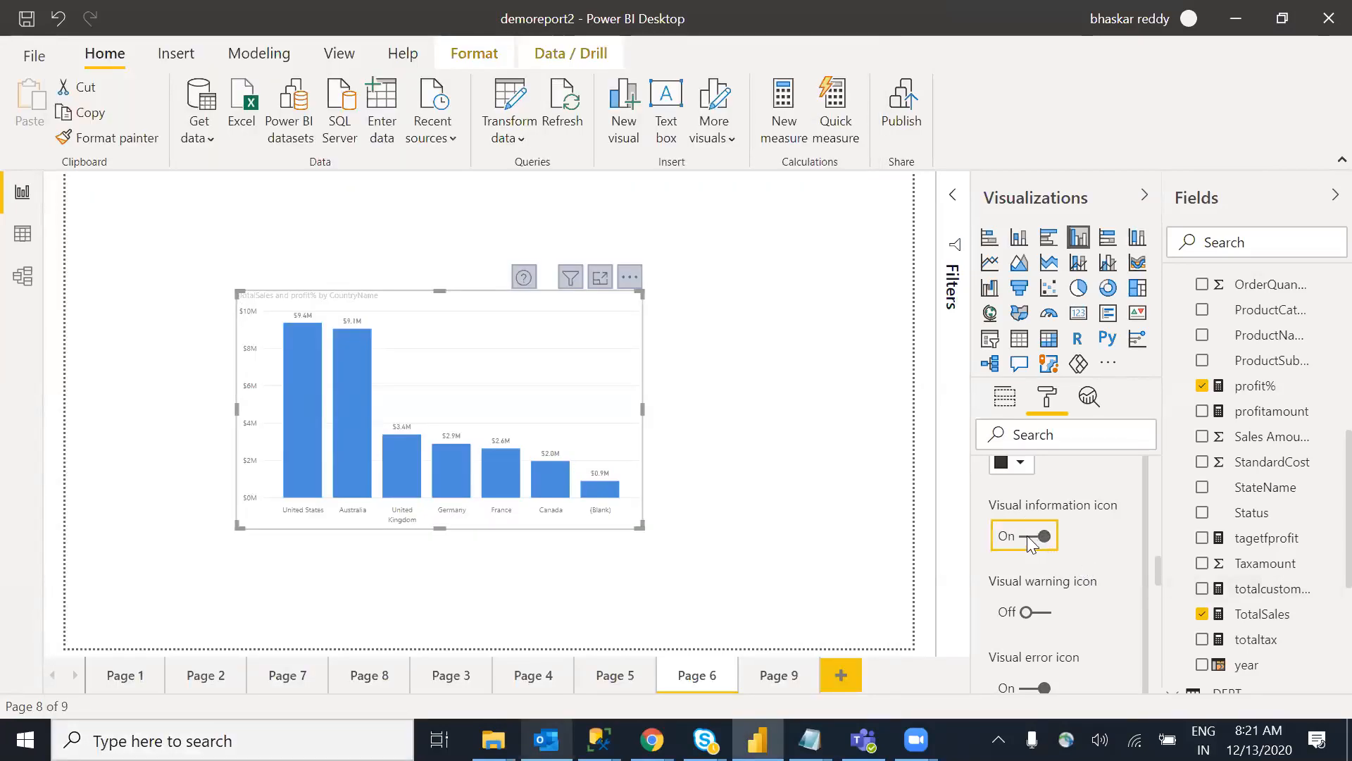
left_click(1027, 535)
left_click_drag(1156, 569, 1162, 537)
scroll(1092, 552, "up", 1)
left_click(1004, 552)
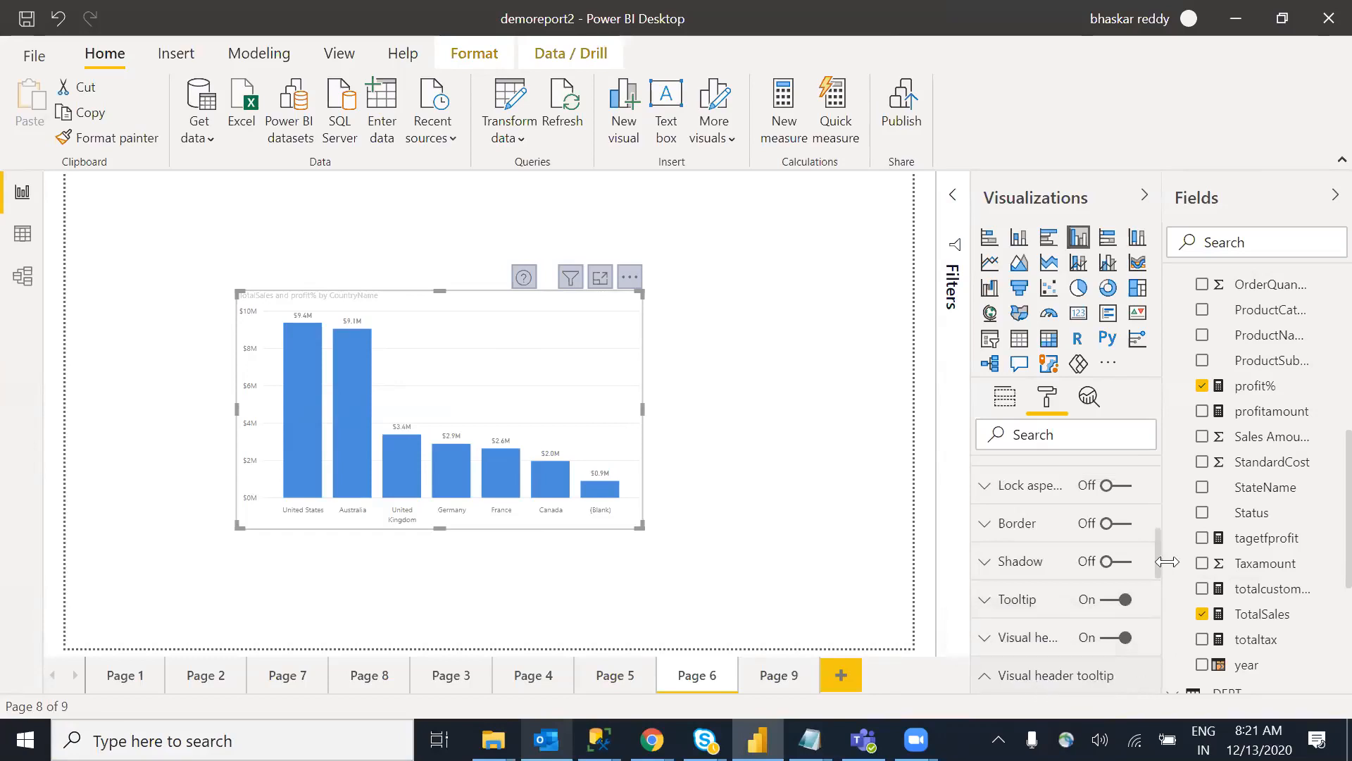
Step: Set the visual header tooltip text to "this dosplays country salesforcurtet" and check the tooltip icon on the column chart
left_click_drag(1159, 544, 1159, 589)
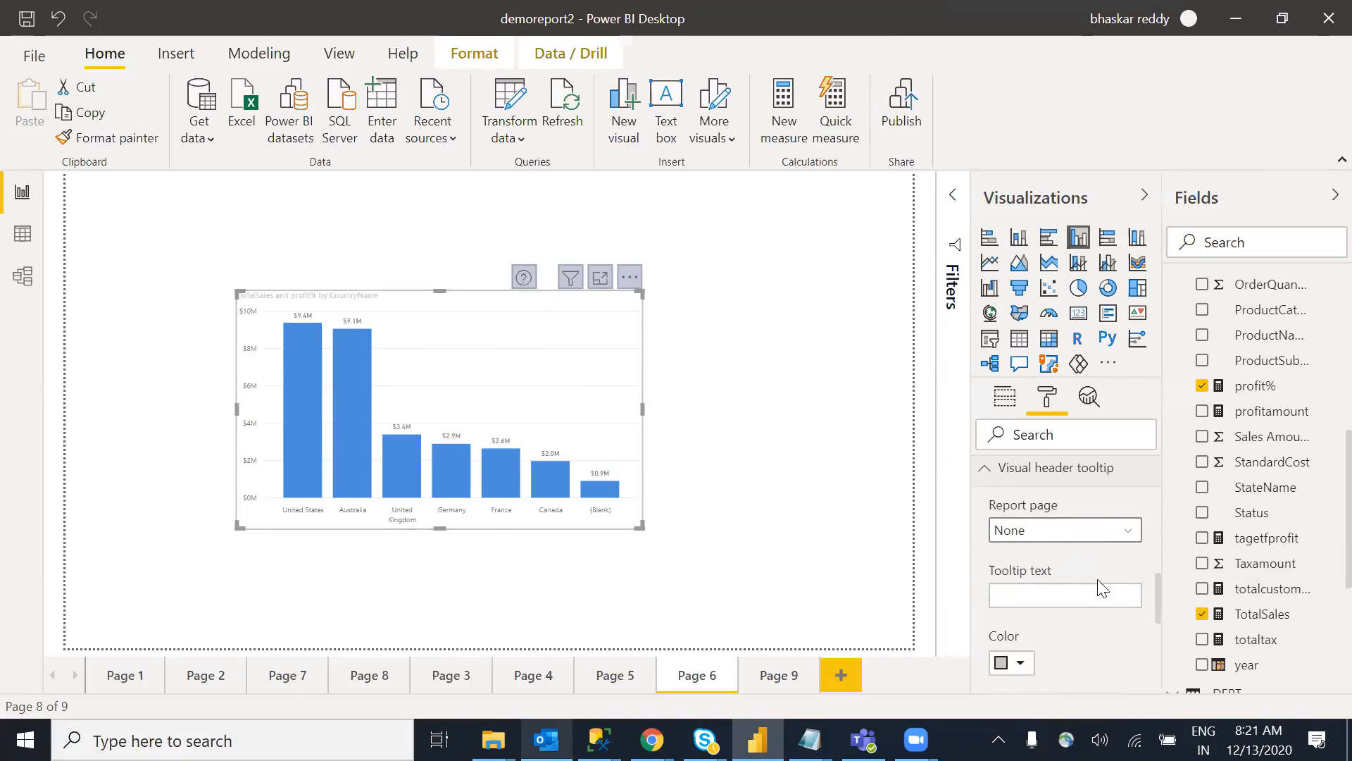
left_click(1030, 598)
type("dosplay")
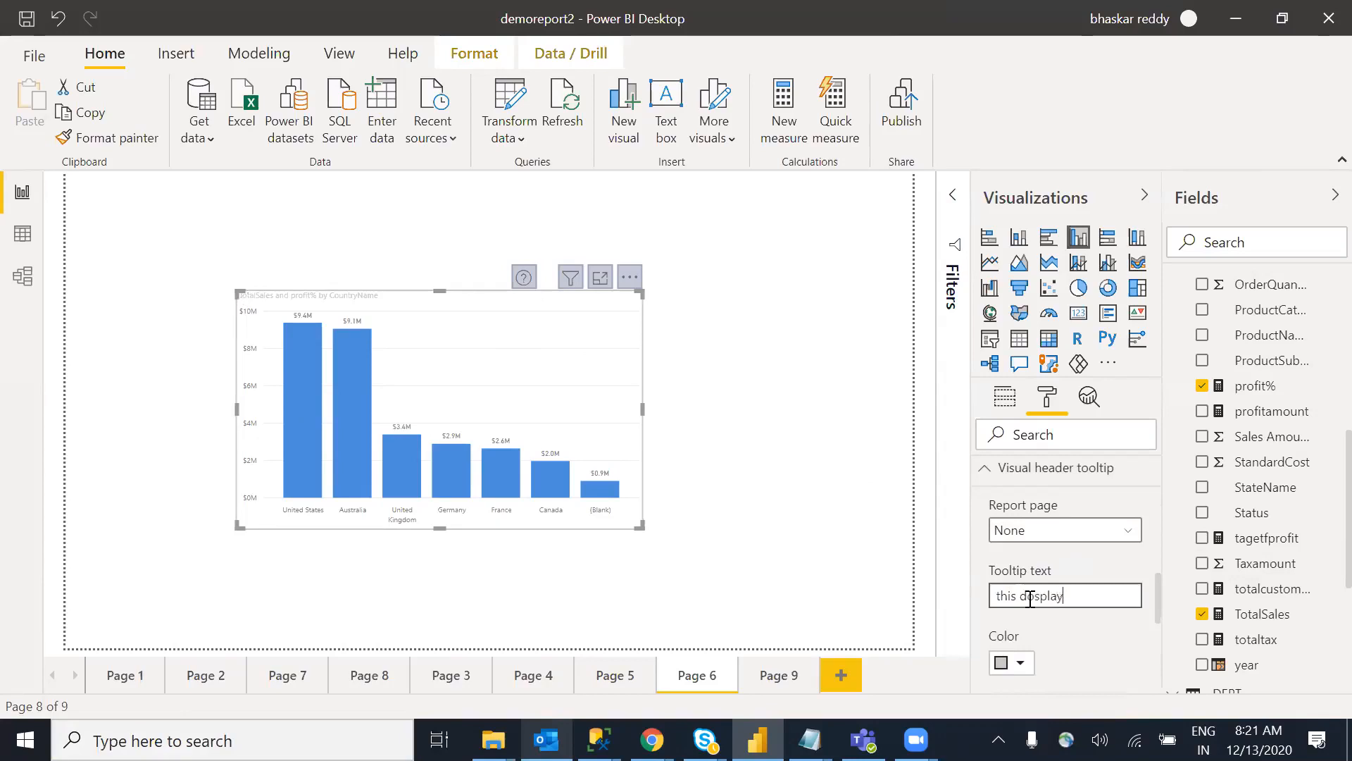
type("s country salesf")
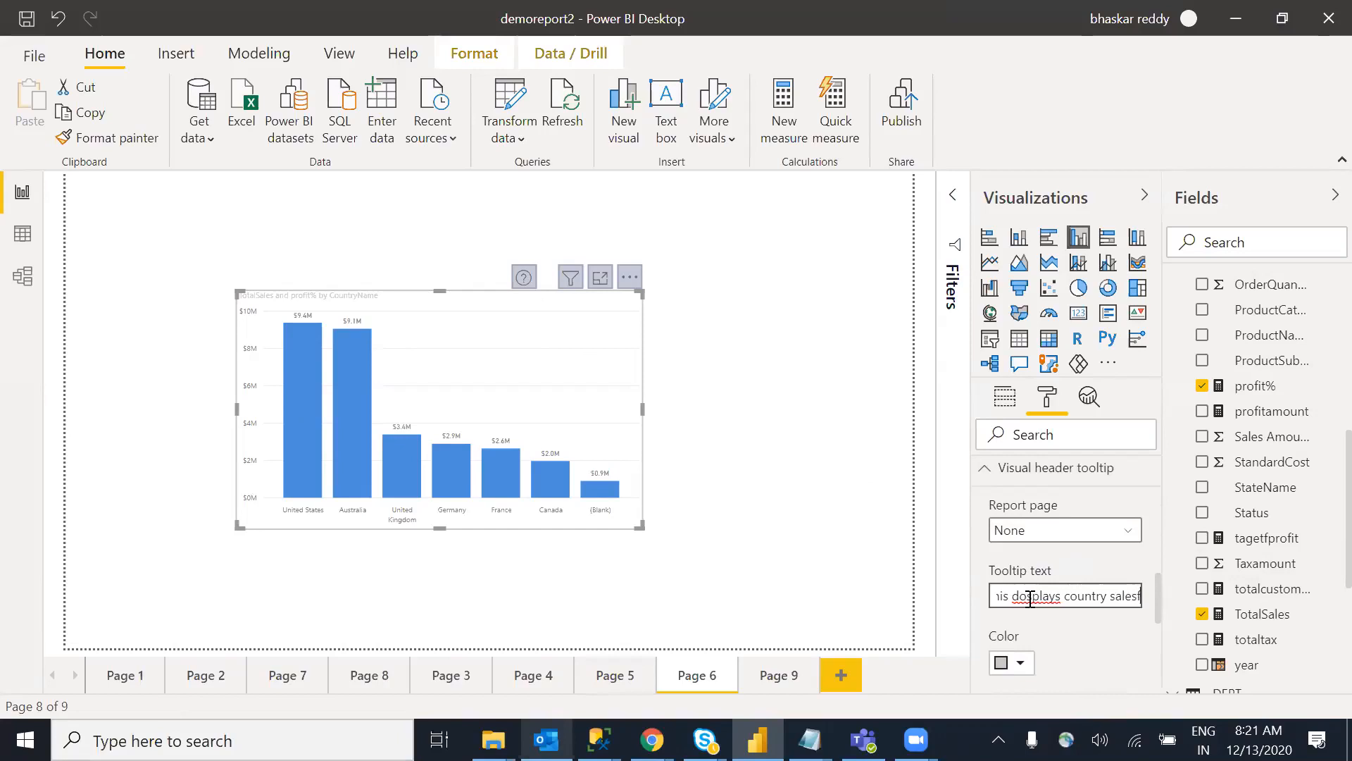
type("orcurtet")
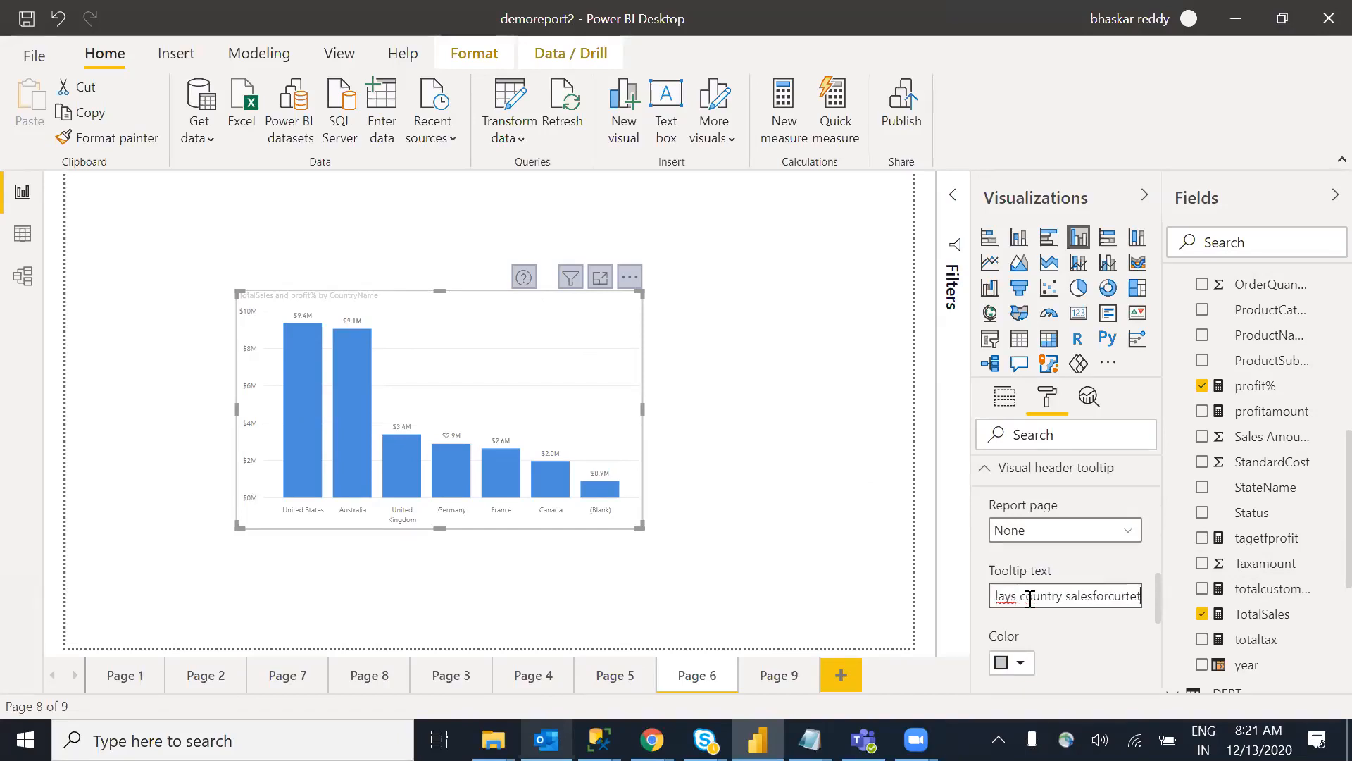
left_click(528, 280)
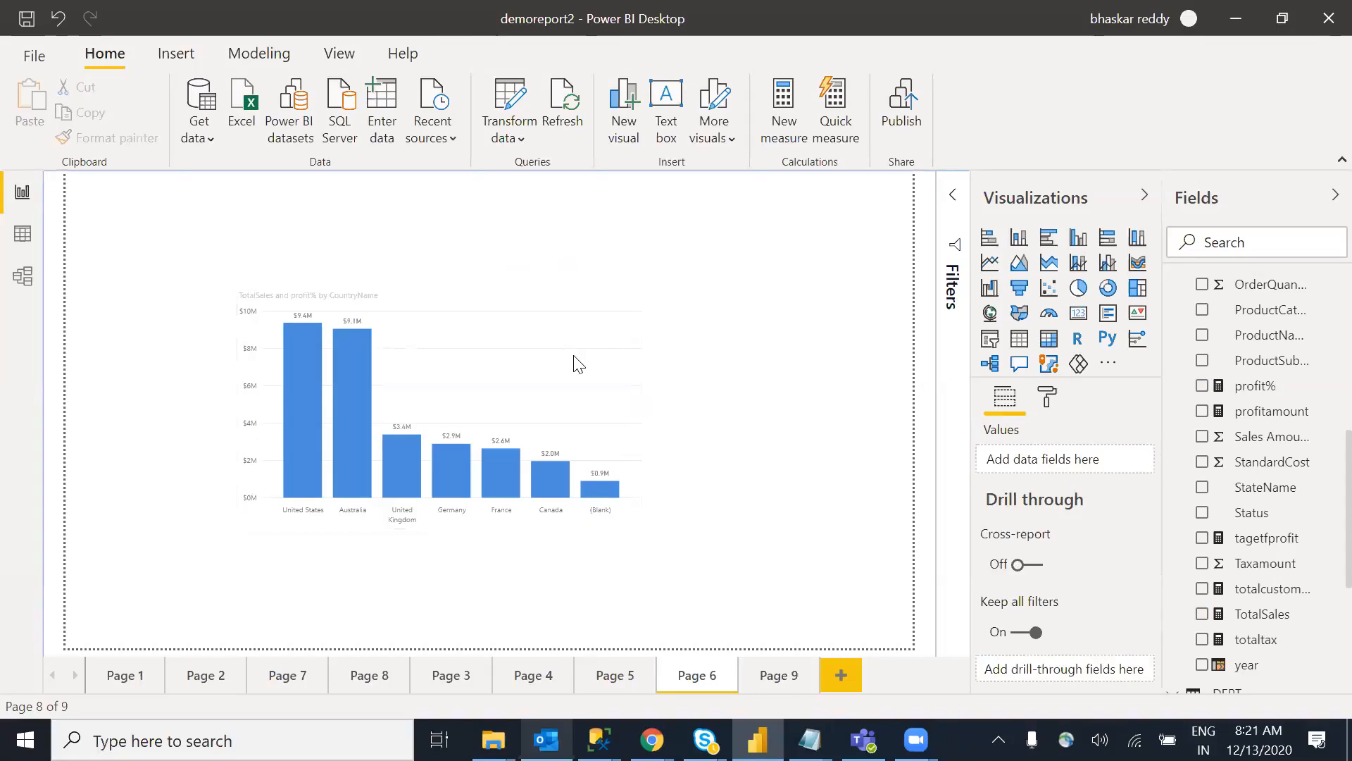
left_click(533, 273)
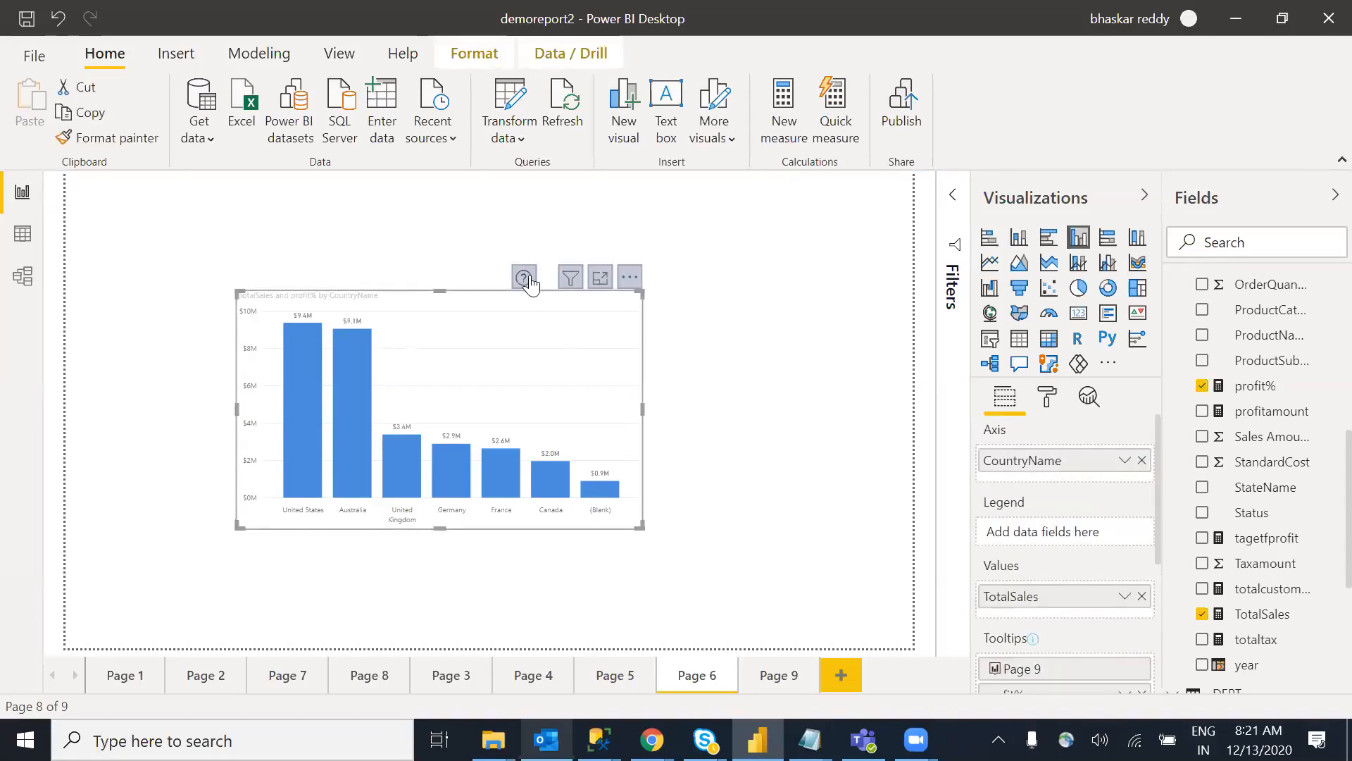
Step: Turn off the Visual header tooltip icon for the column chart and collapse its visual header settings
mouse_move(531, 281)
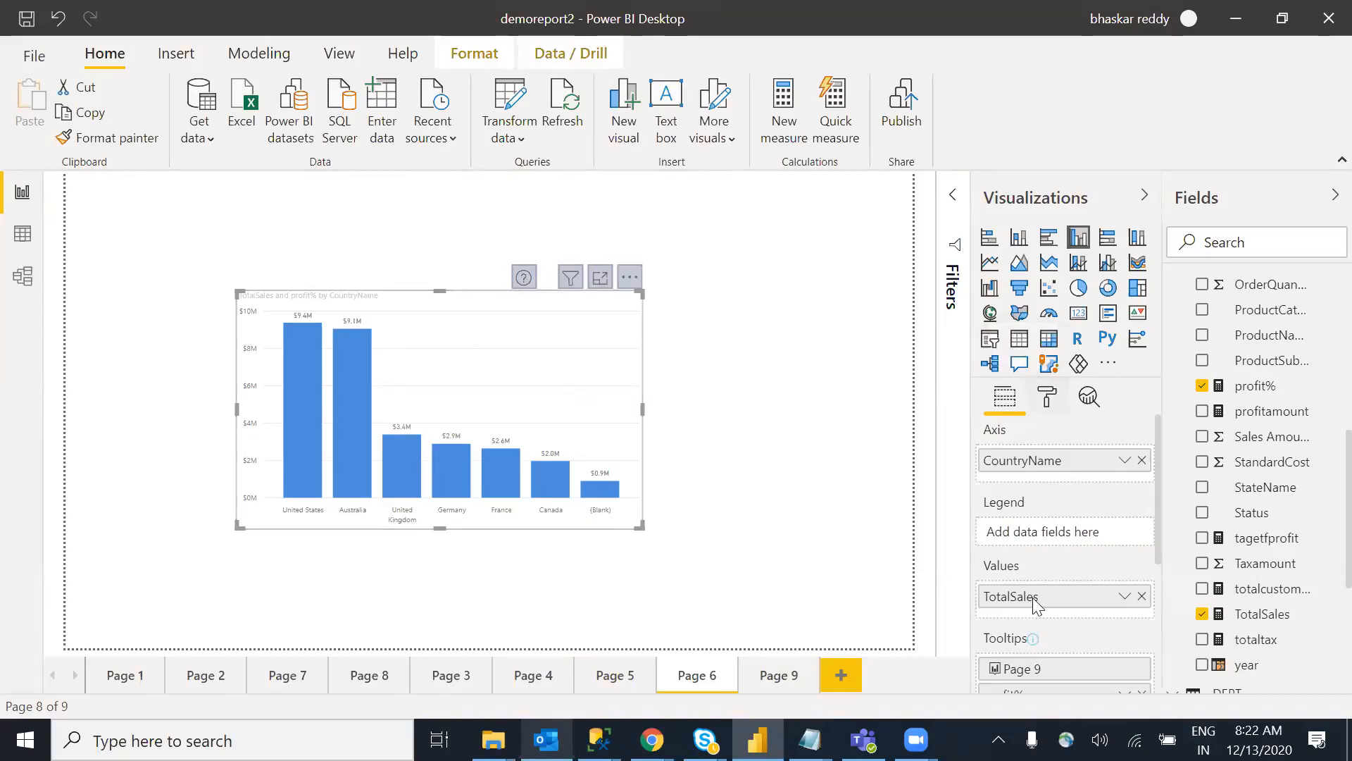
left_click(1048, 397)
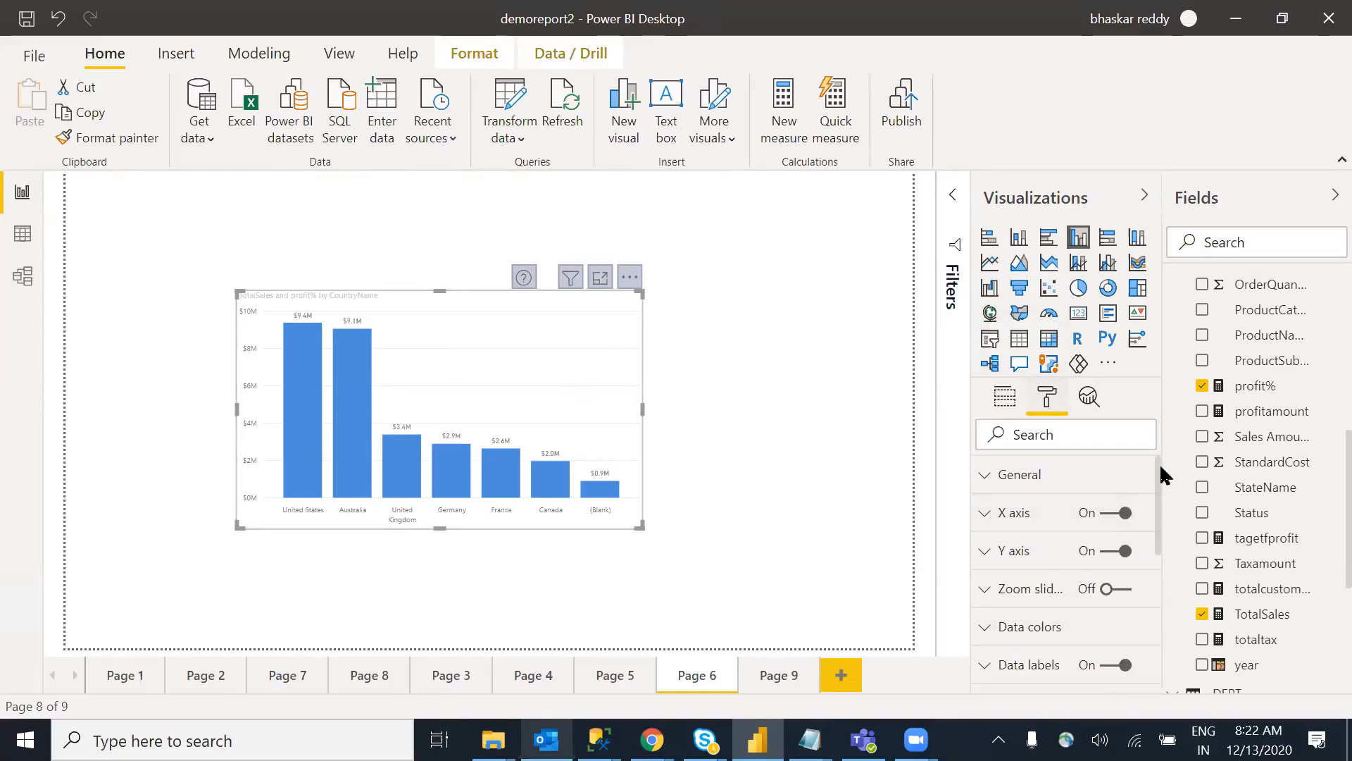
left_click_drag(1162, 475, 1161, 661)
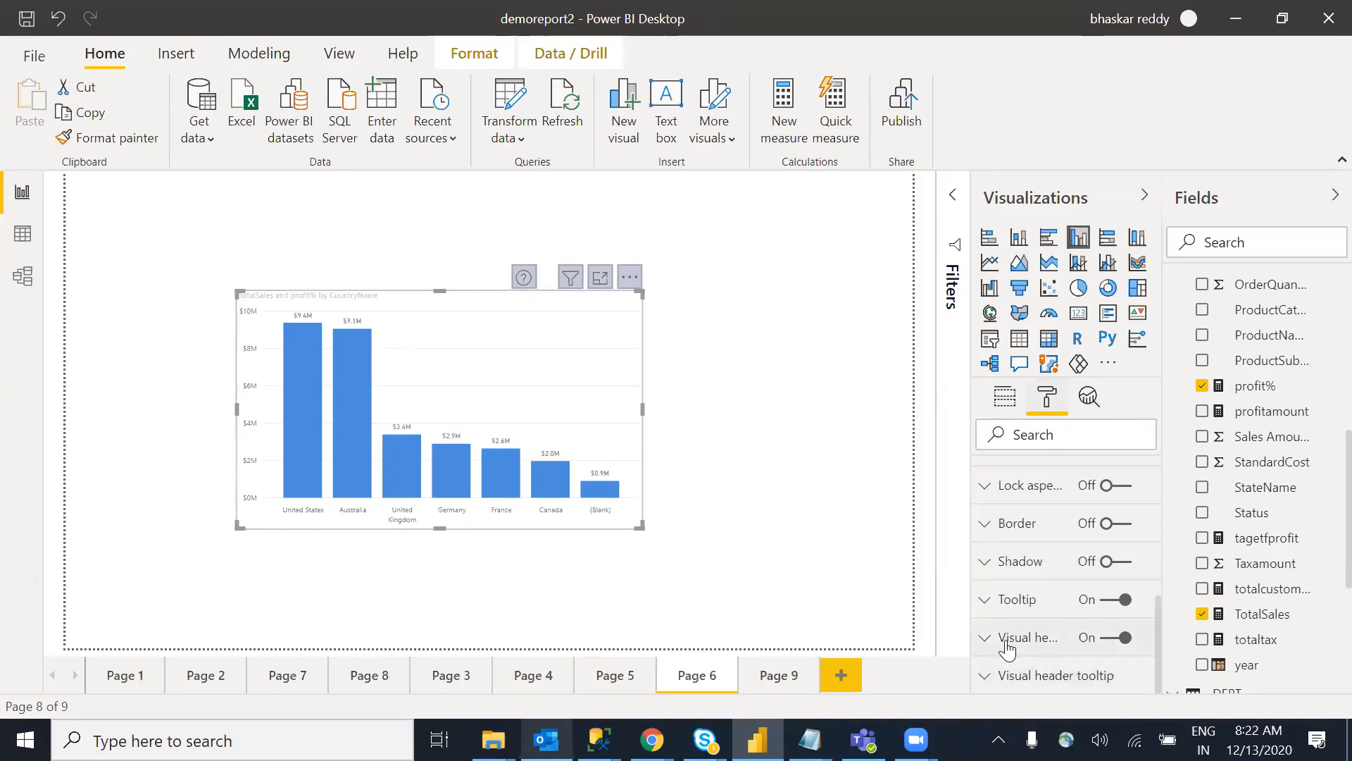
left_click(1136, 636)
left_click_drag(1156, 517, 1155, 669)
scroll(1126, 625, "down", 1)
left_click(1035, 666)
left_click(1036, 669)
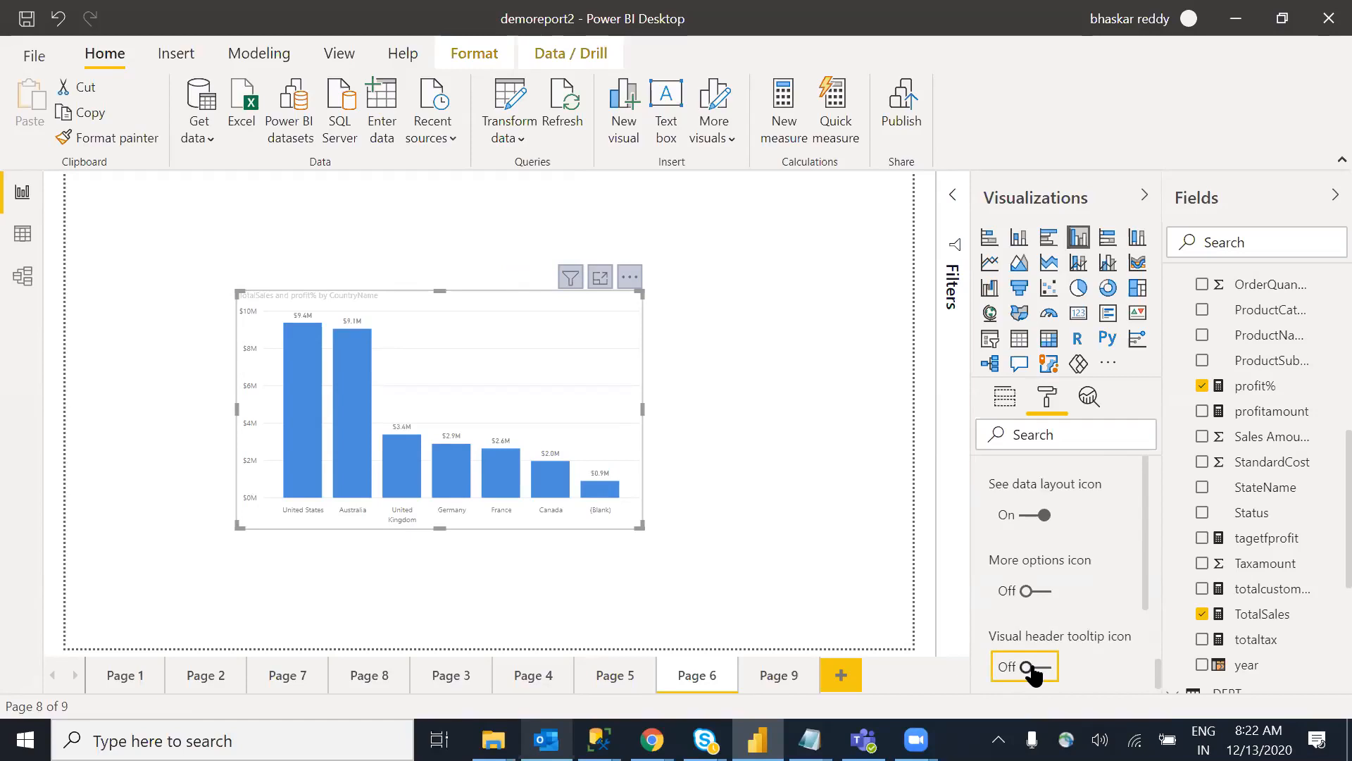
scroll(1144, 676, "down", 2)
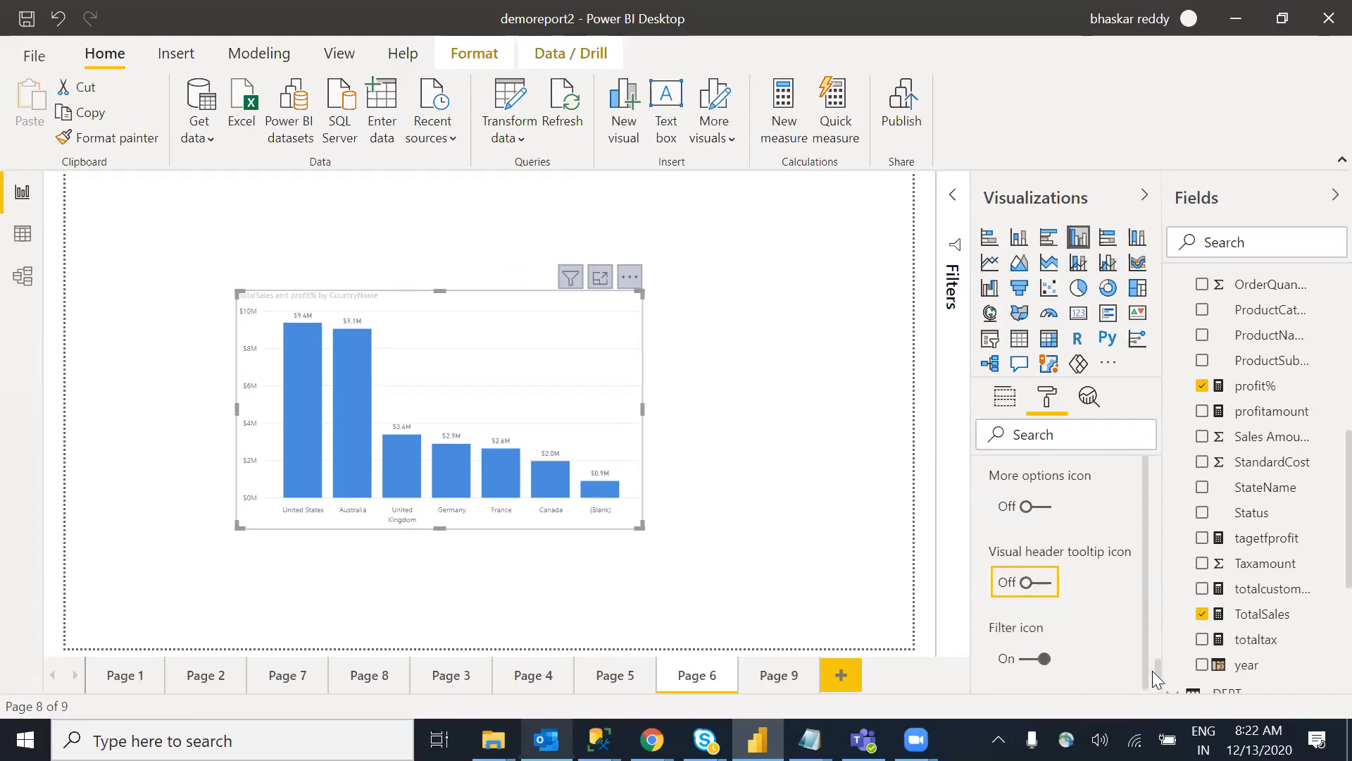
left_click_drag(1158, 671, 1159, 527)
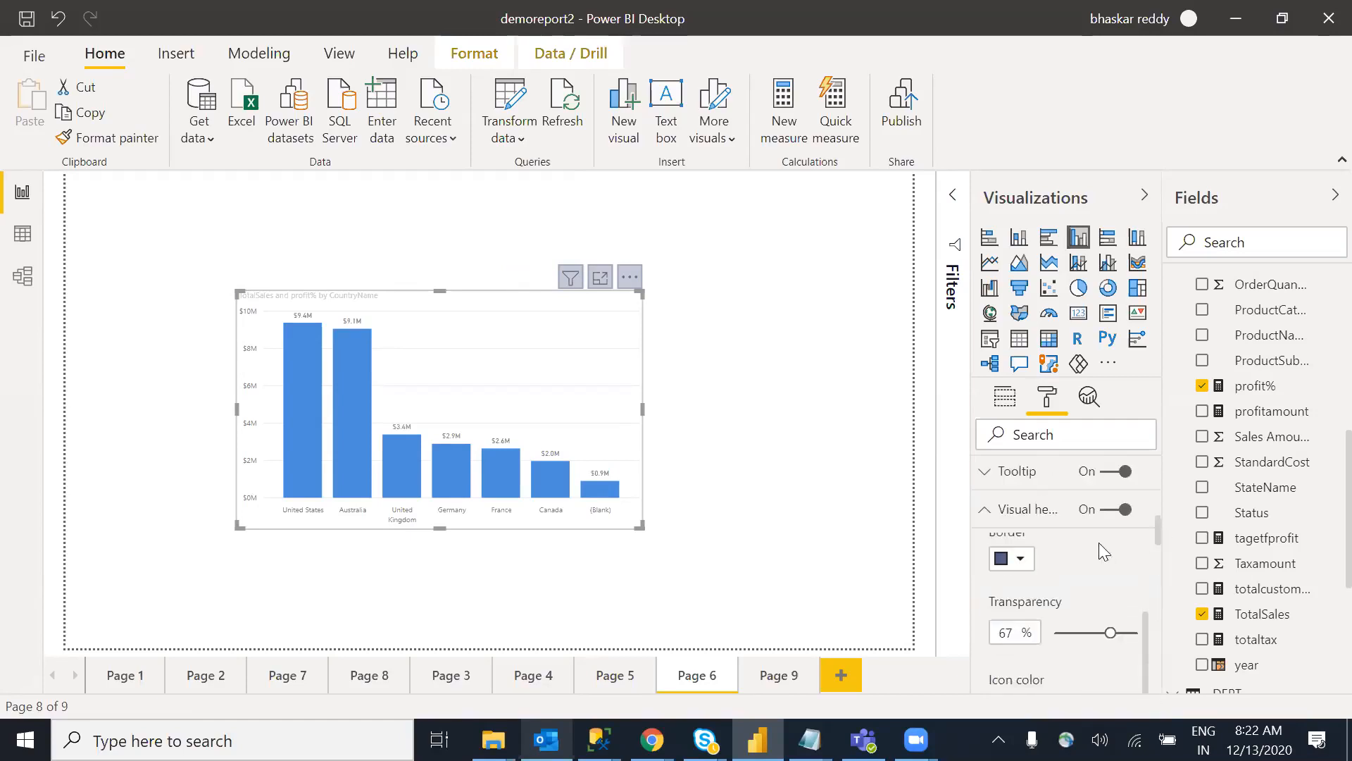
left_click(983, 515)
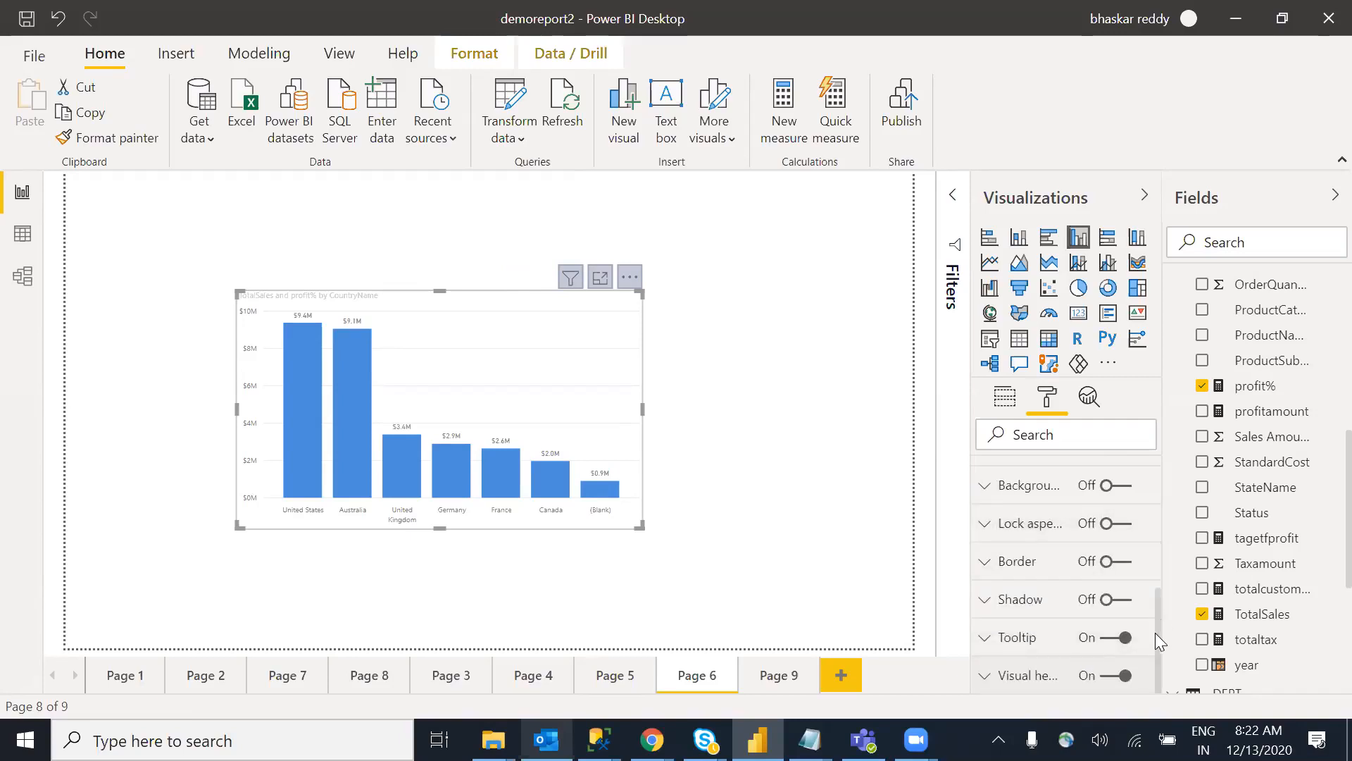
Step: Turn the column chart's Visual header tooltip icon on in the visual header settings
left_click(986, 676)
left_click_drag(1158, 501, 1162, 667)
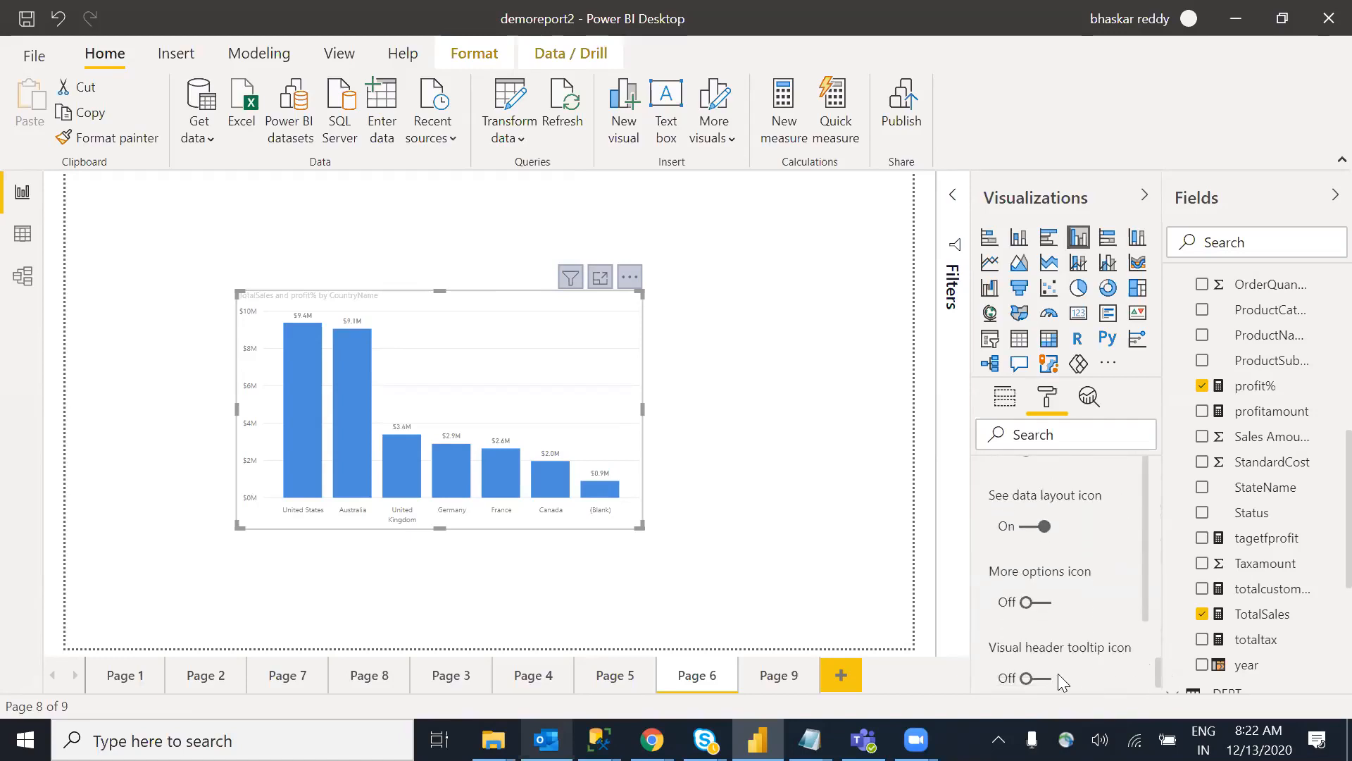
left_click(1031, 678)
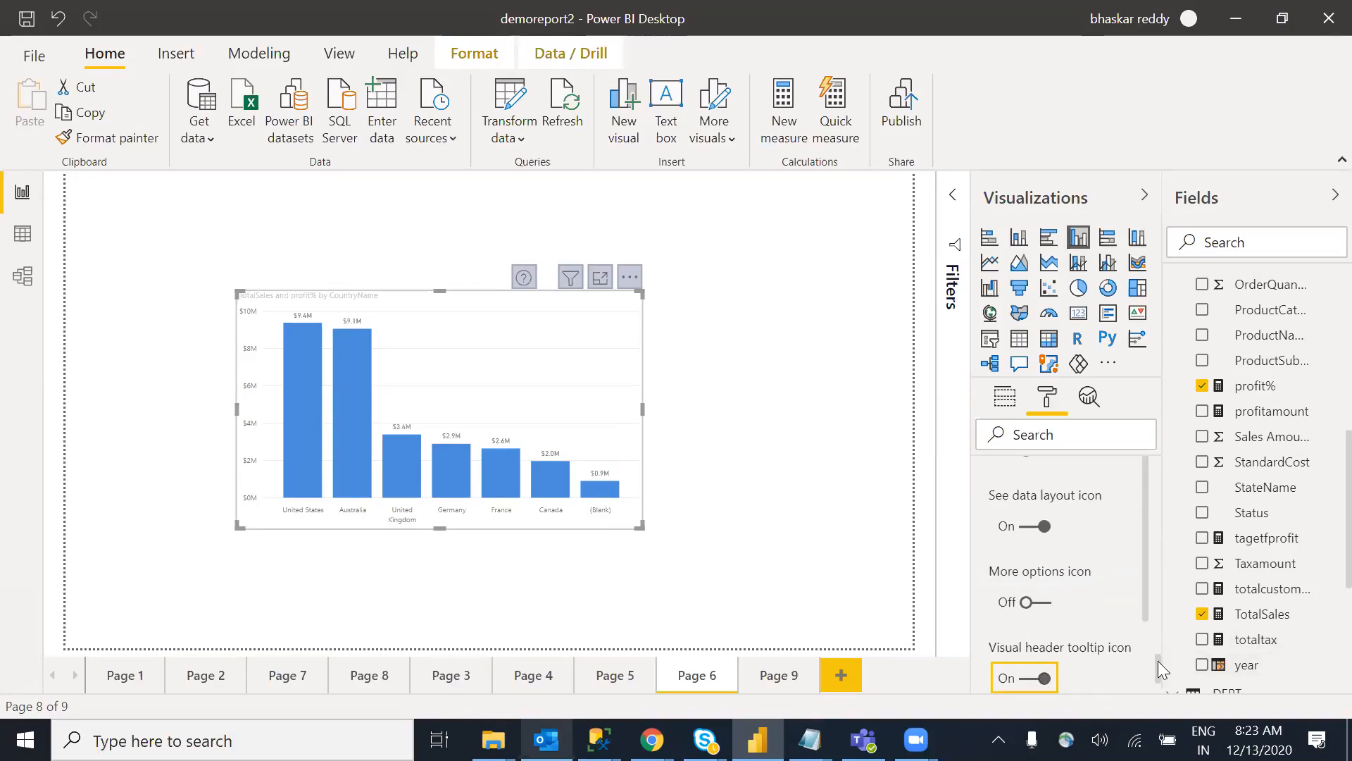
Step: Review the Visual header tooltip's font, background color and transparency options, and check the tooltip icon on the column chart
left_click_drag(1158, 661, 1157, 696)
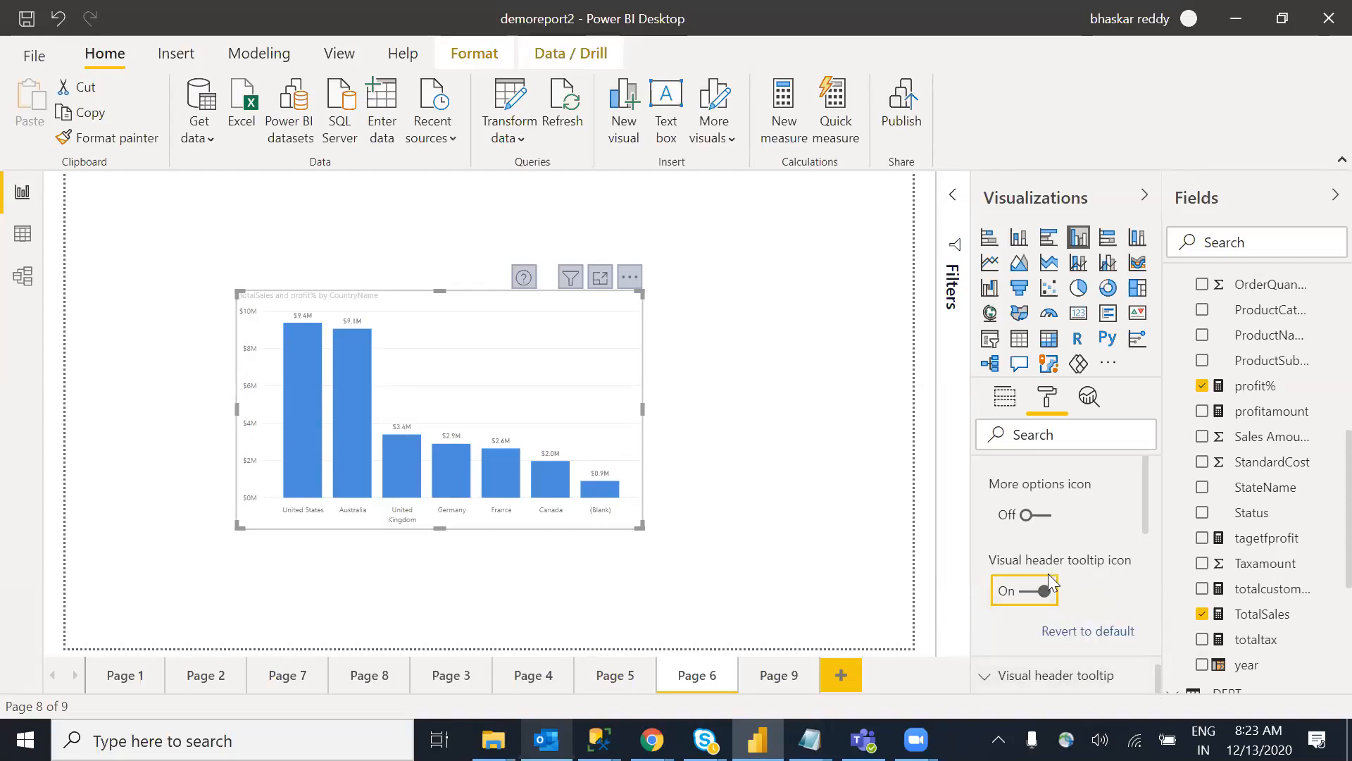
left_click(993, 684)
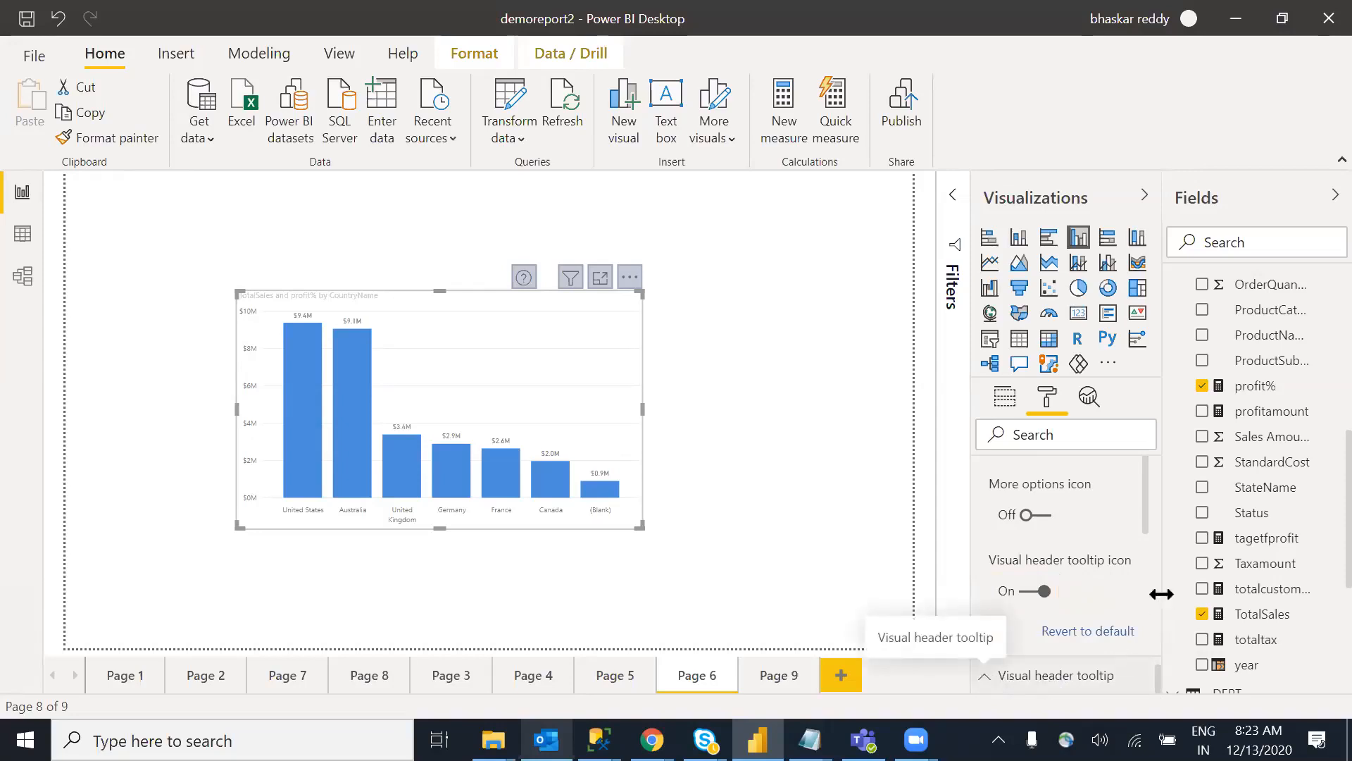
left_click_drag(1146, 484, 1147, 505)
left_click_drag(1158, 636, 1164, 676)
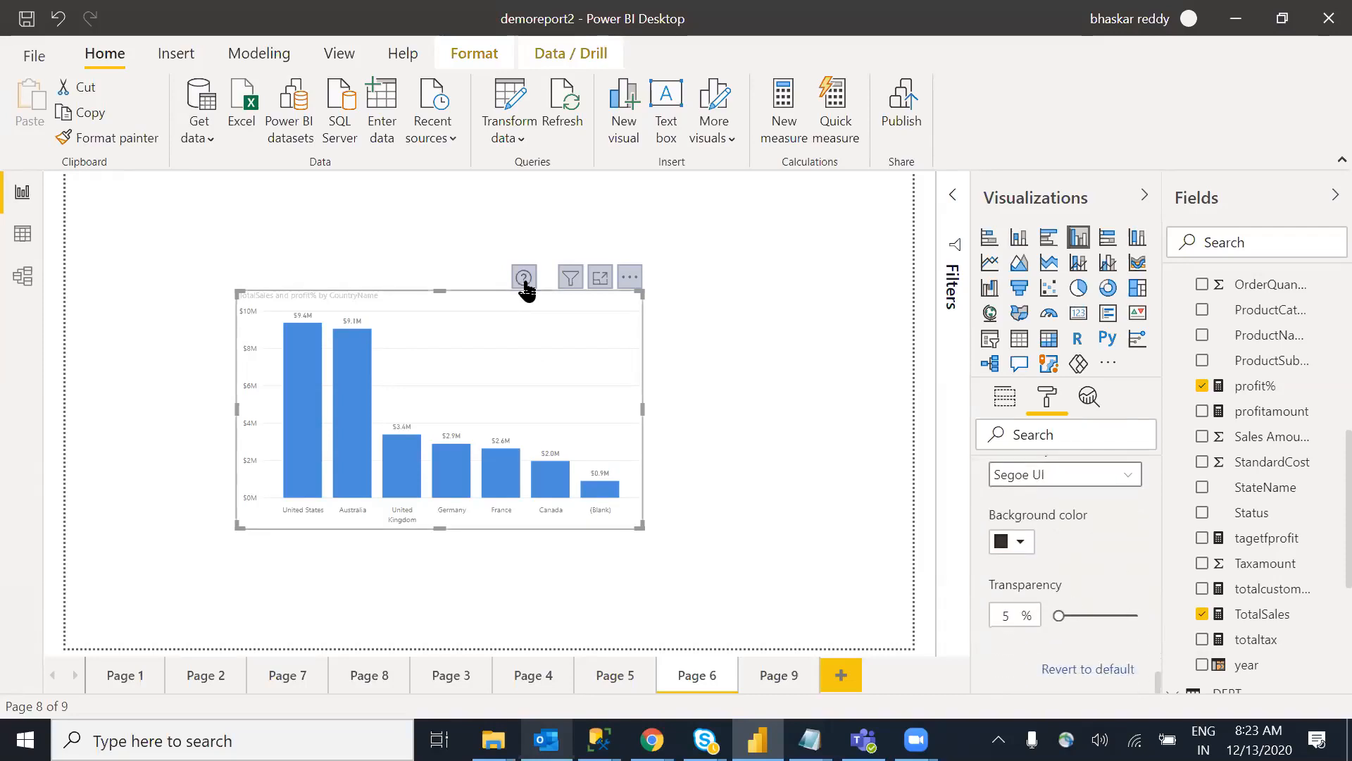
left_click(744, 443)
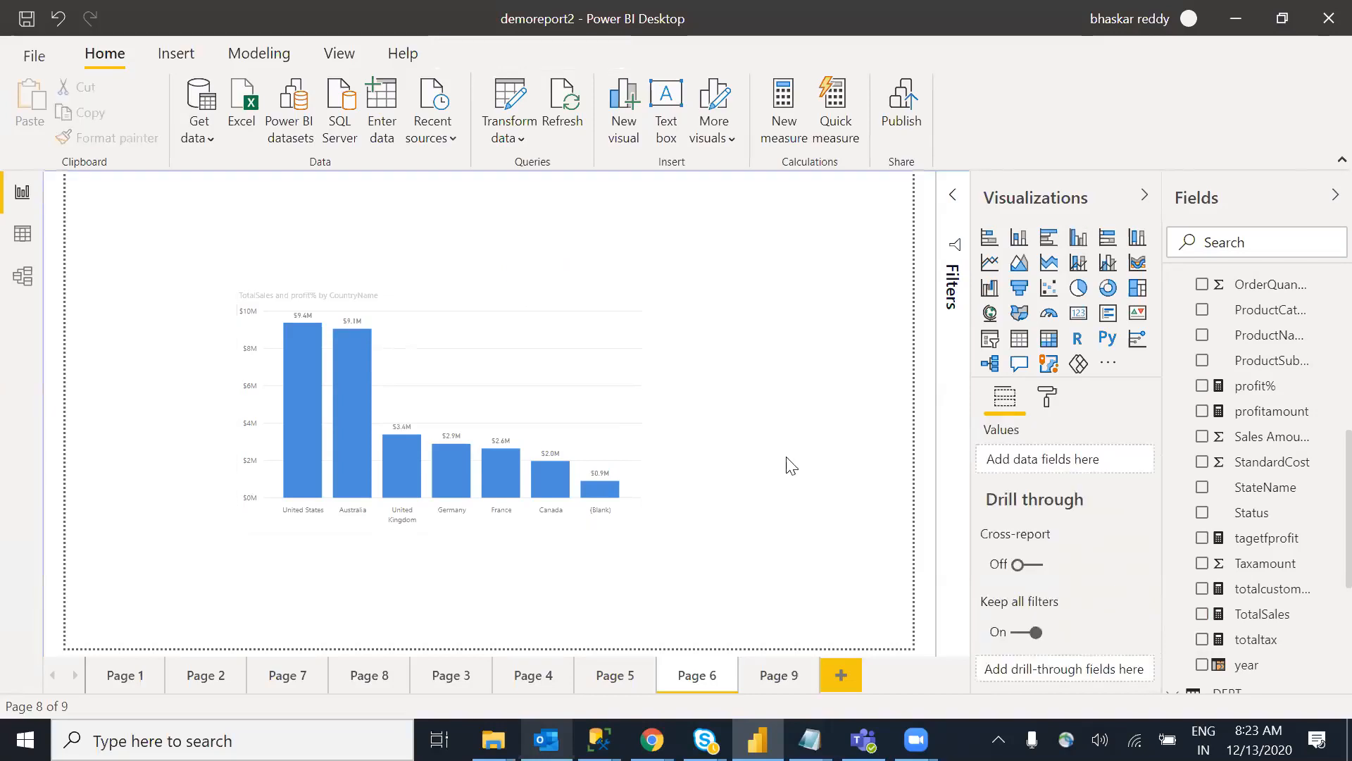
left_click(567, 402)
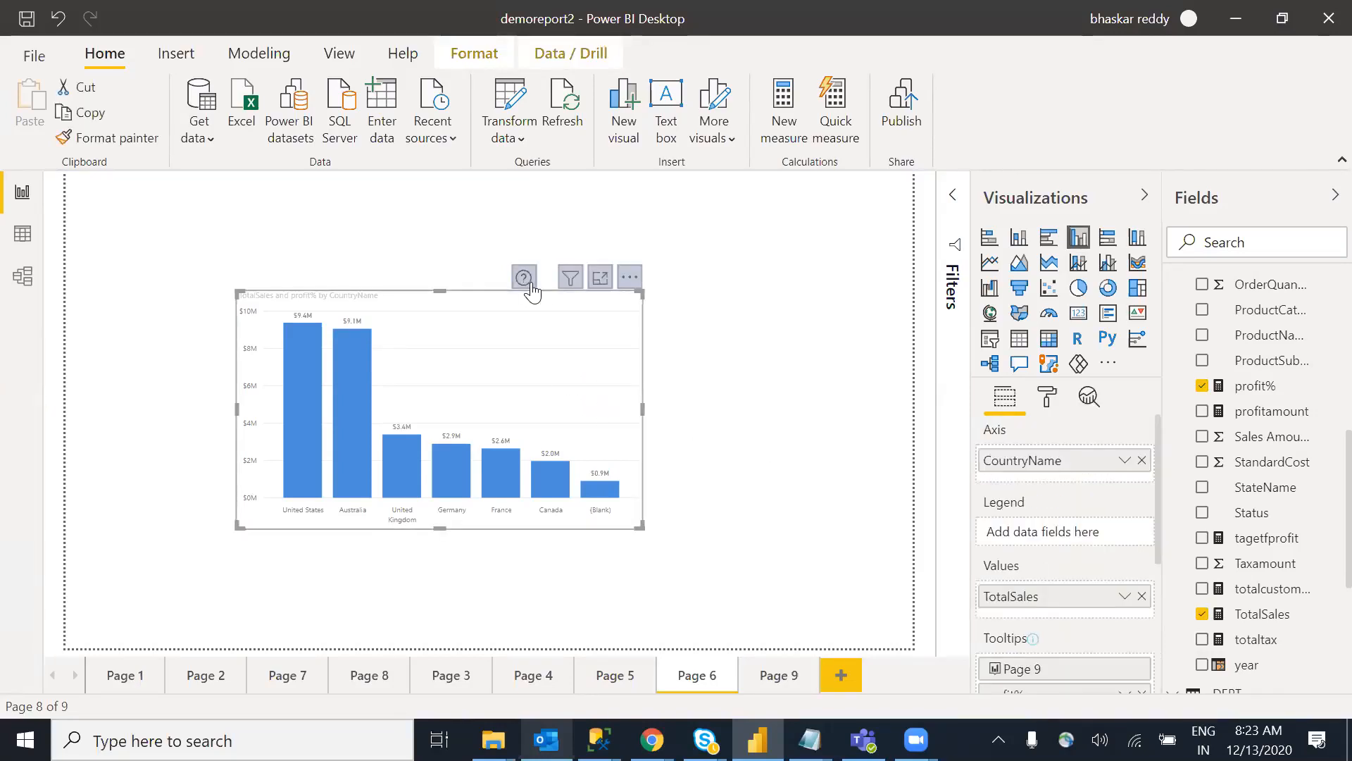
mouse_move(530, 291)
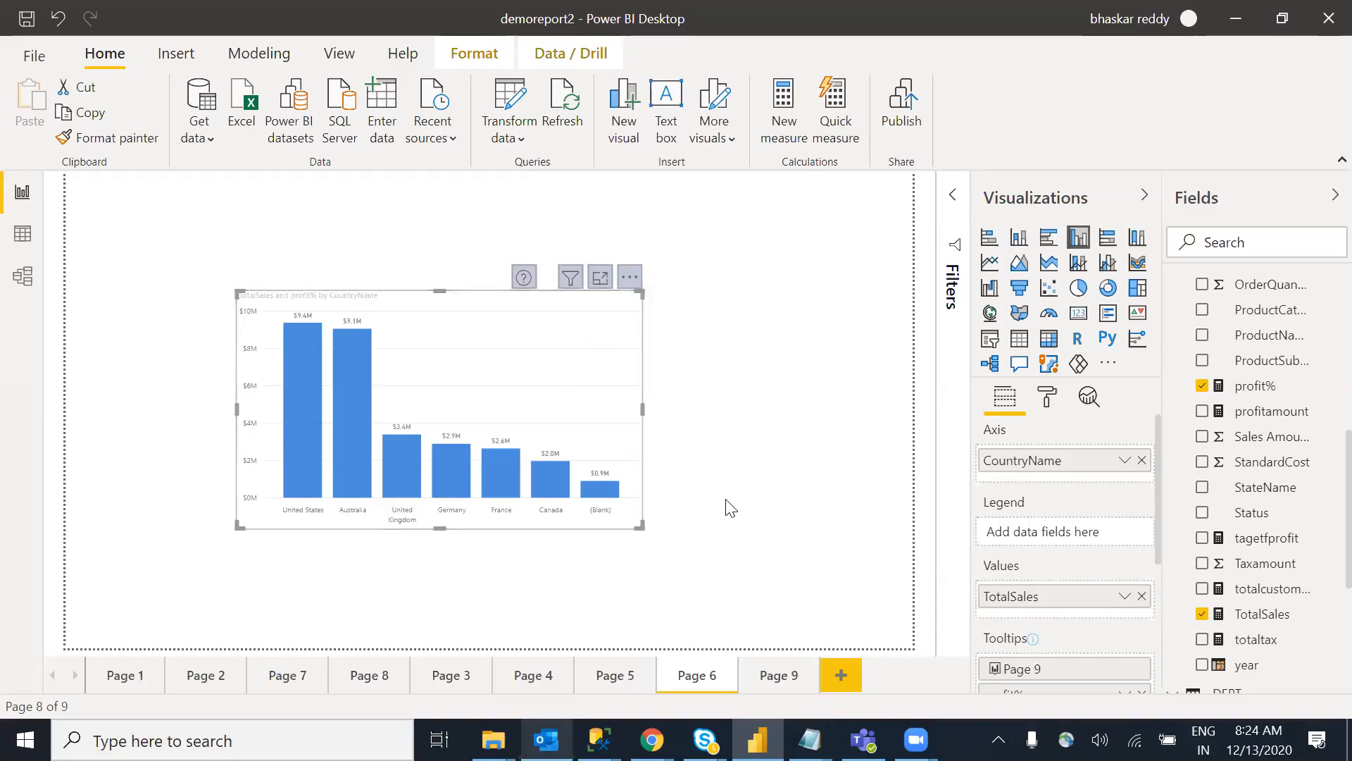
Step: Move the column chart slightly up and to the left on Page 6 and deselect it
left_click(707, 505)
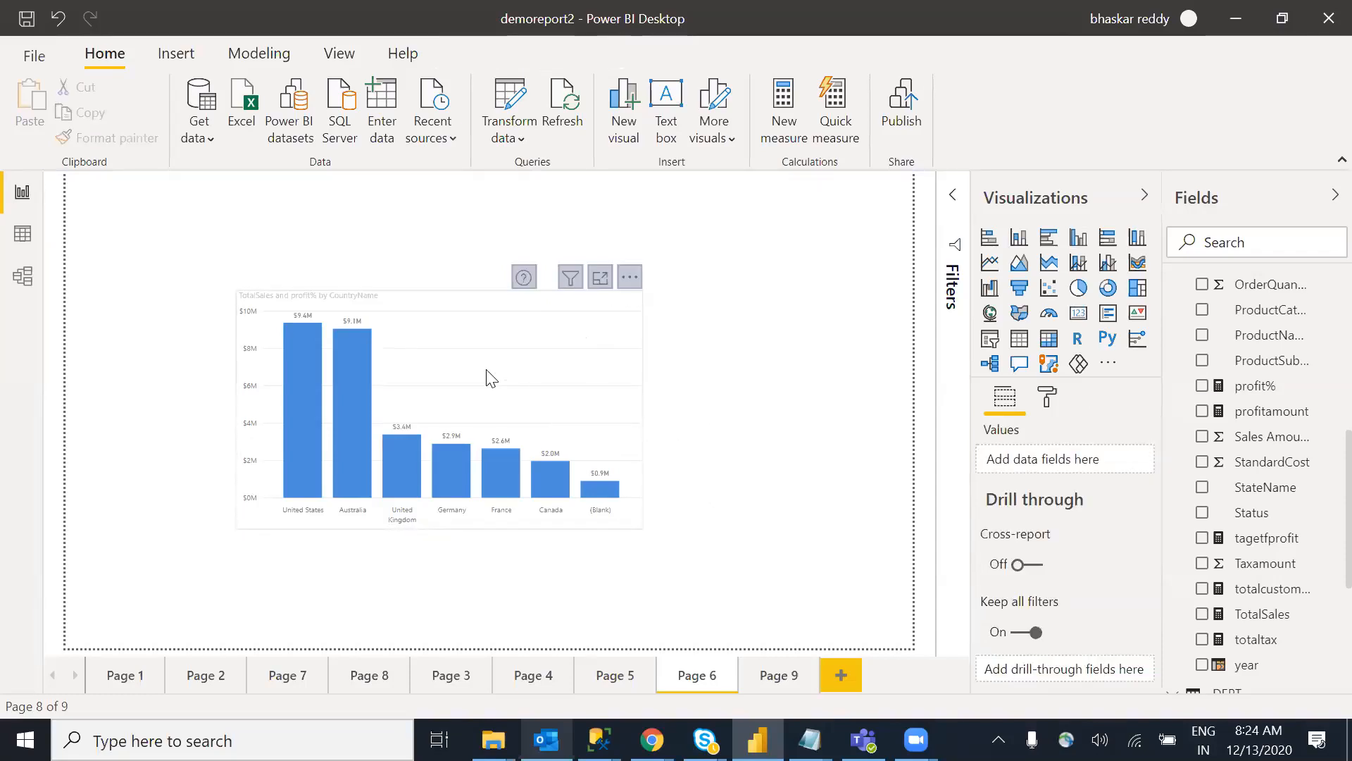
left_click_drag(442, 358, 317, 293)
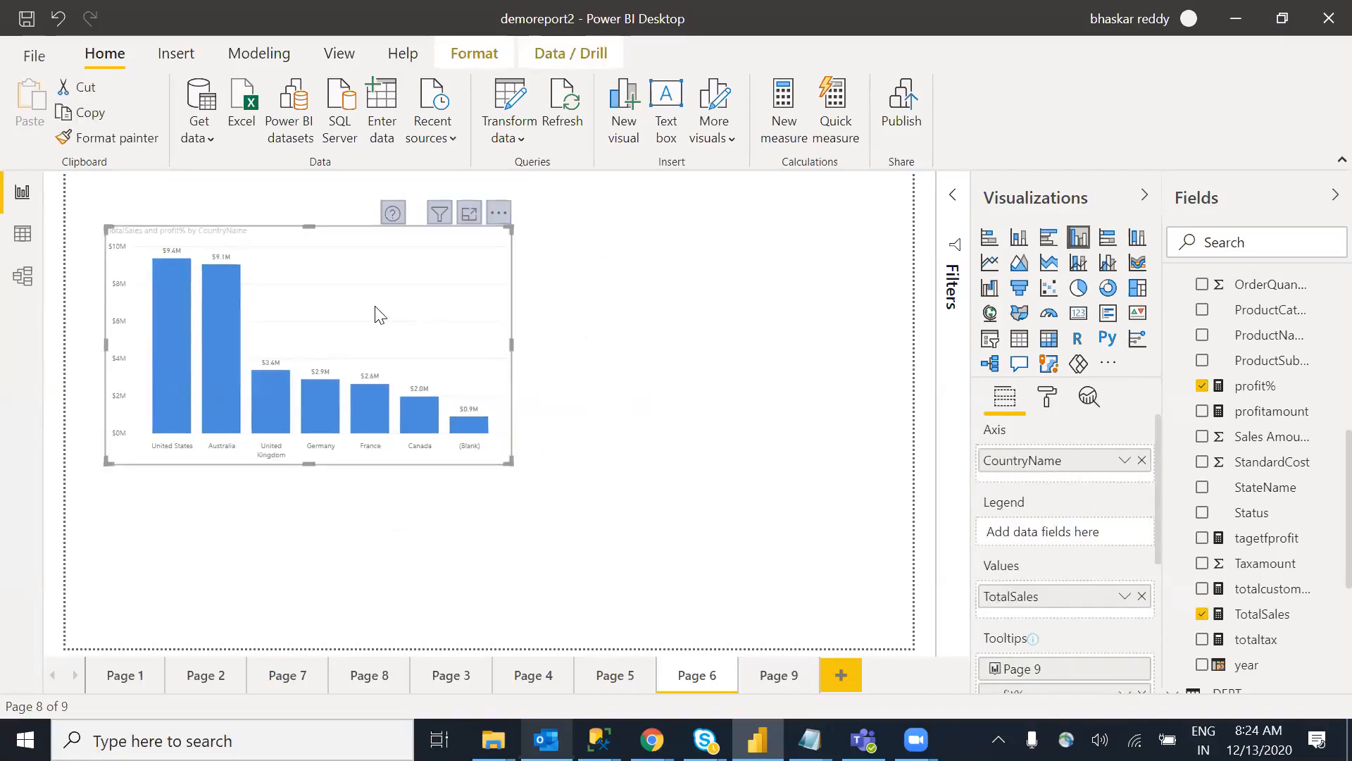
left_click_drag(448, 313, 456, 310)
left_click(718, 458)
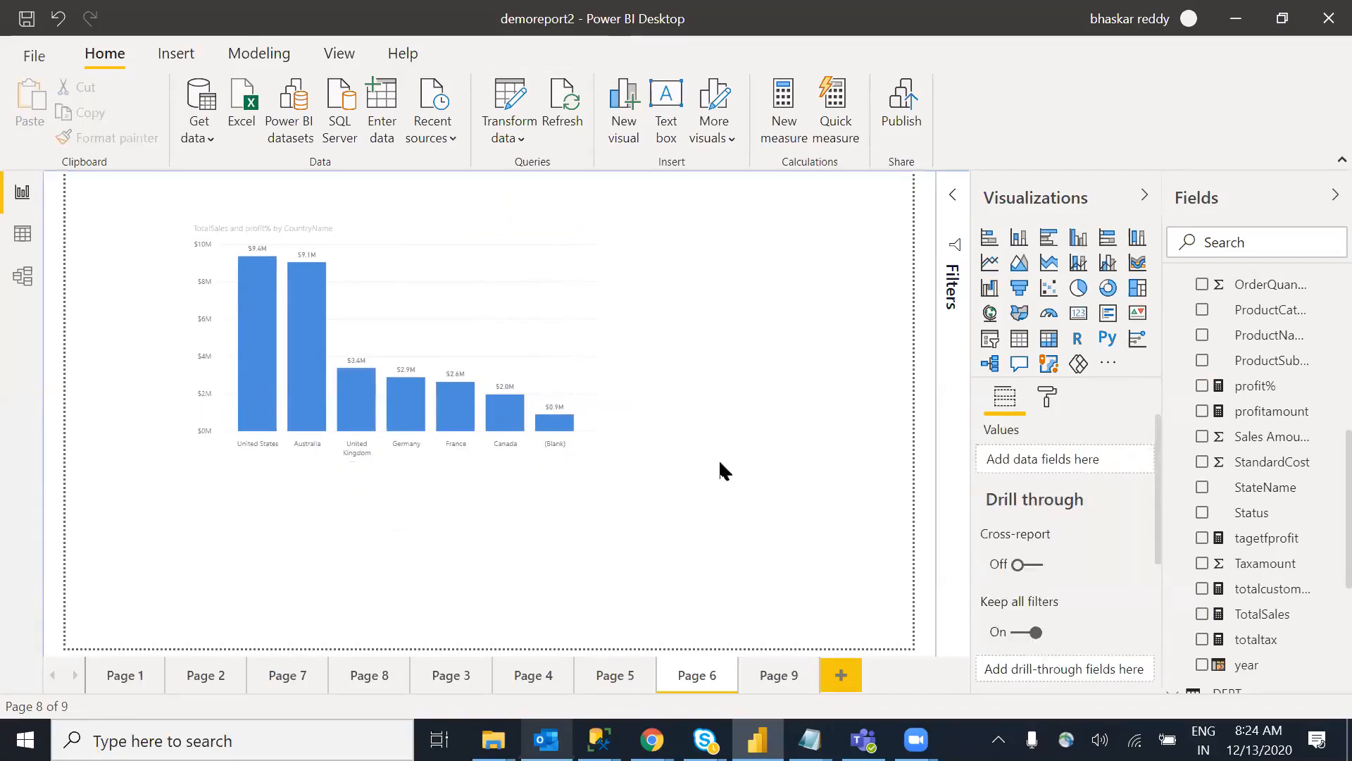
left_click(696, 345)
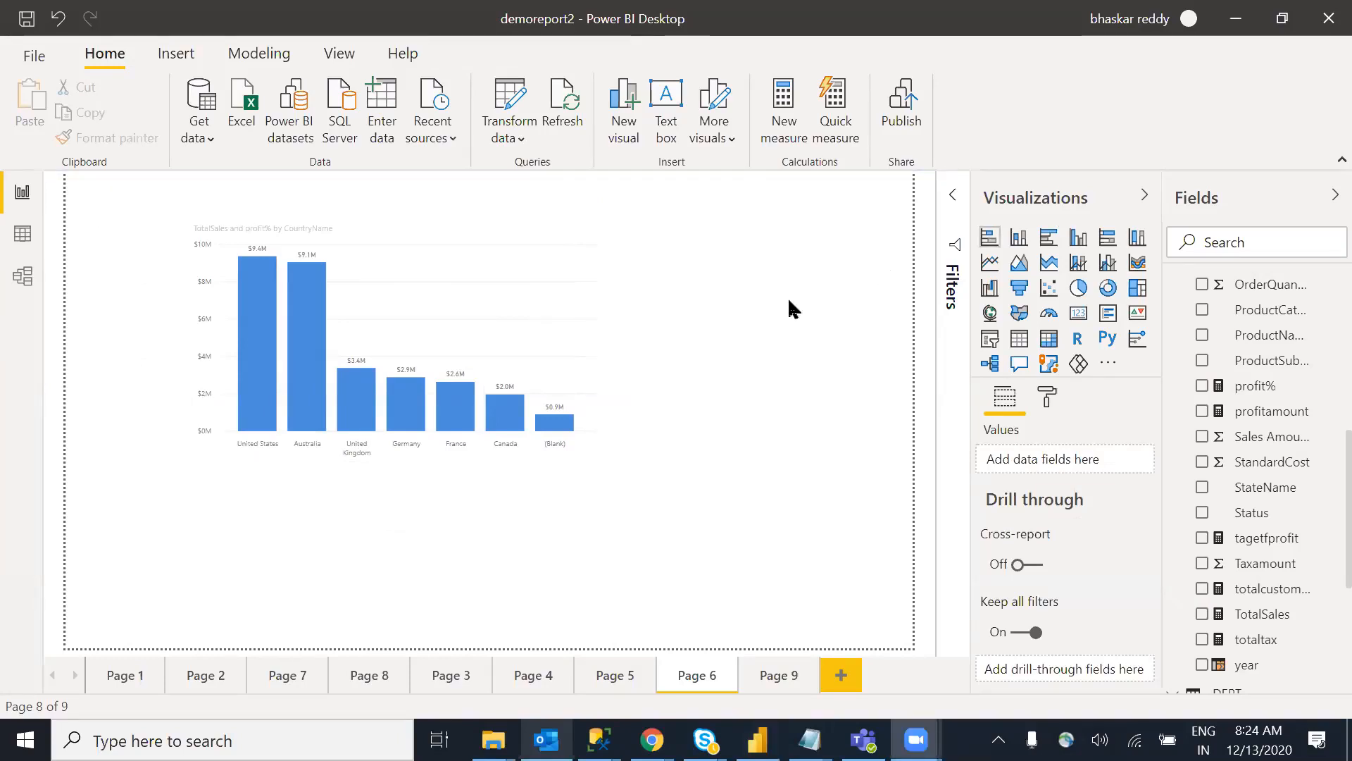
left_click(775, 476)
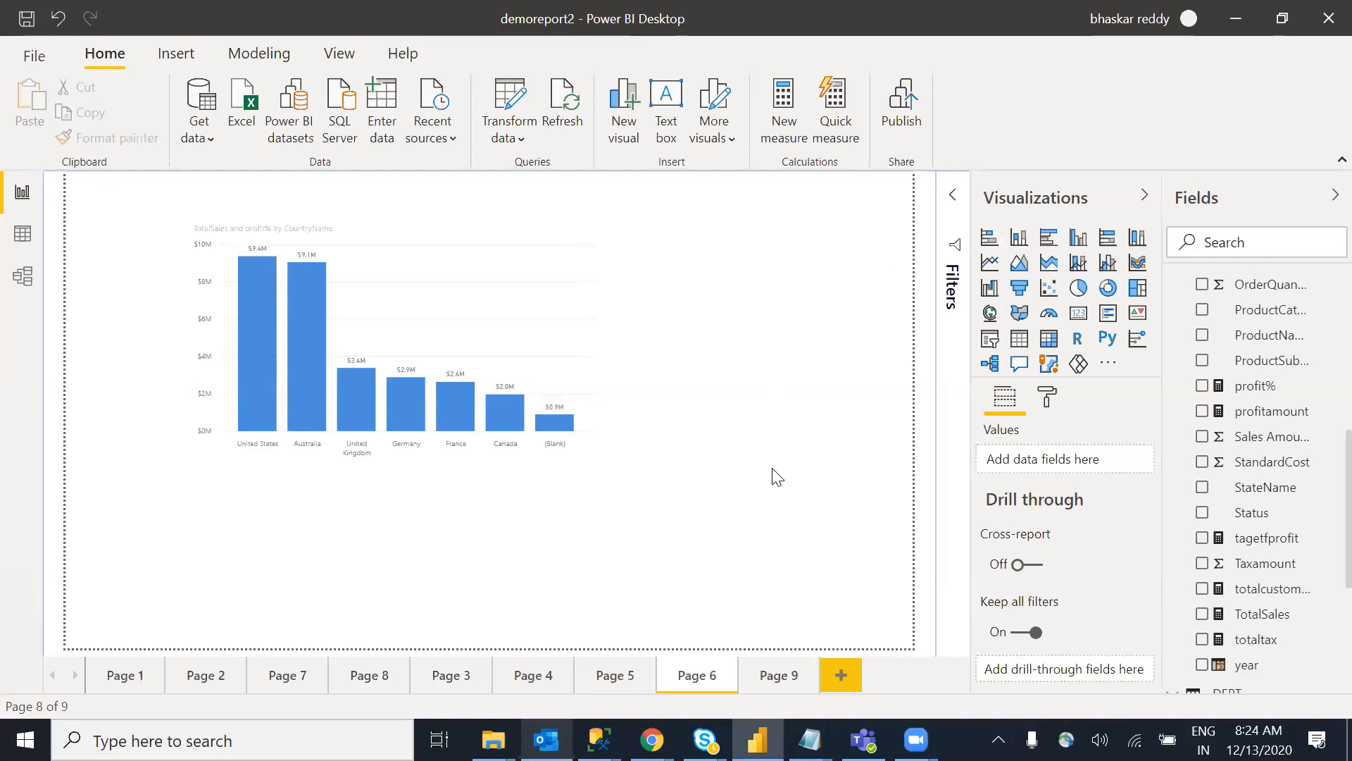
left_click(440, 331)
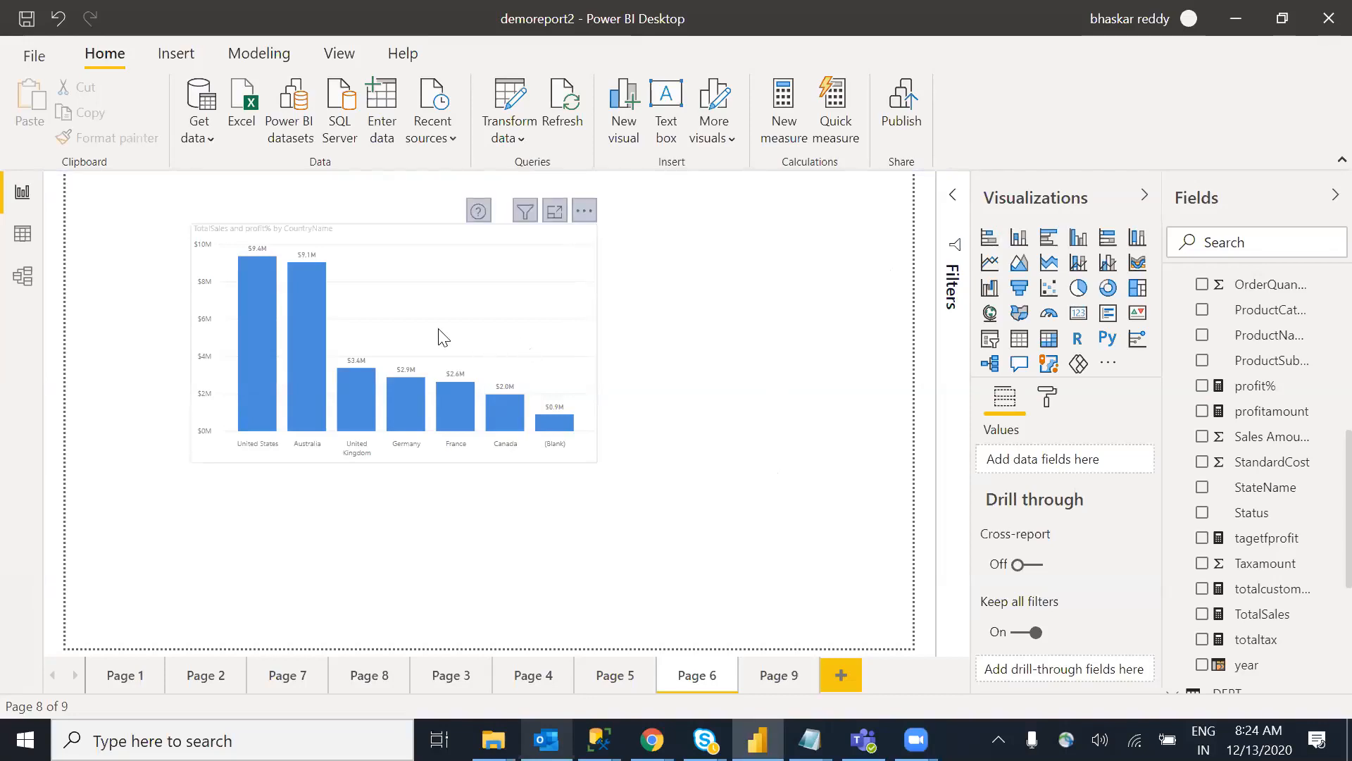
left_click(690, 363)
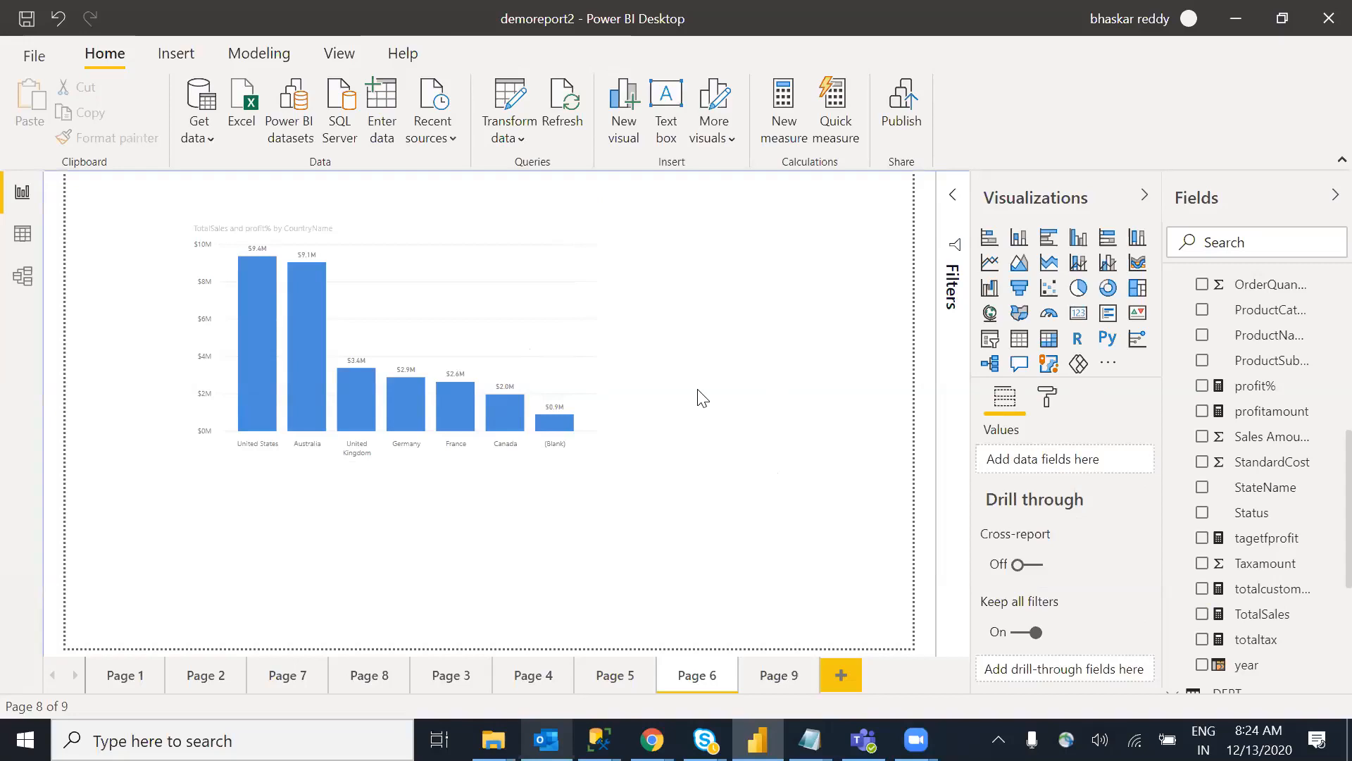
left_click(537, 309)
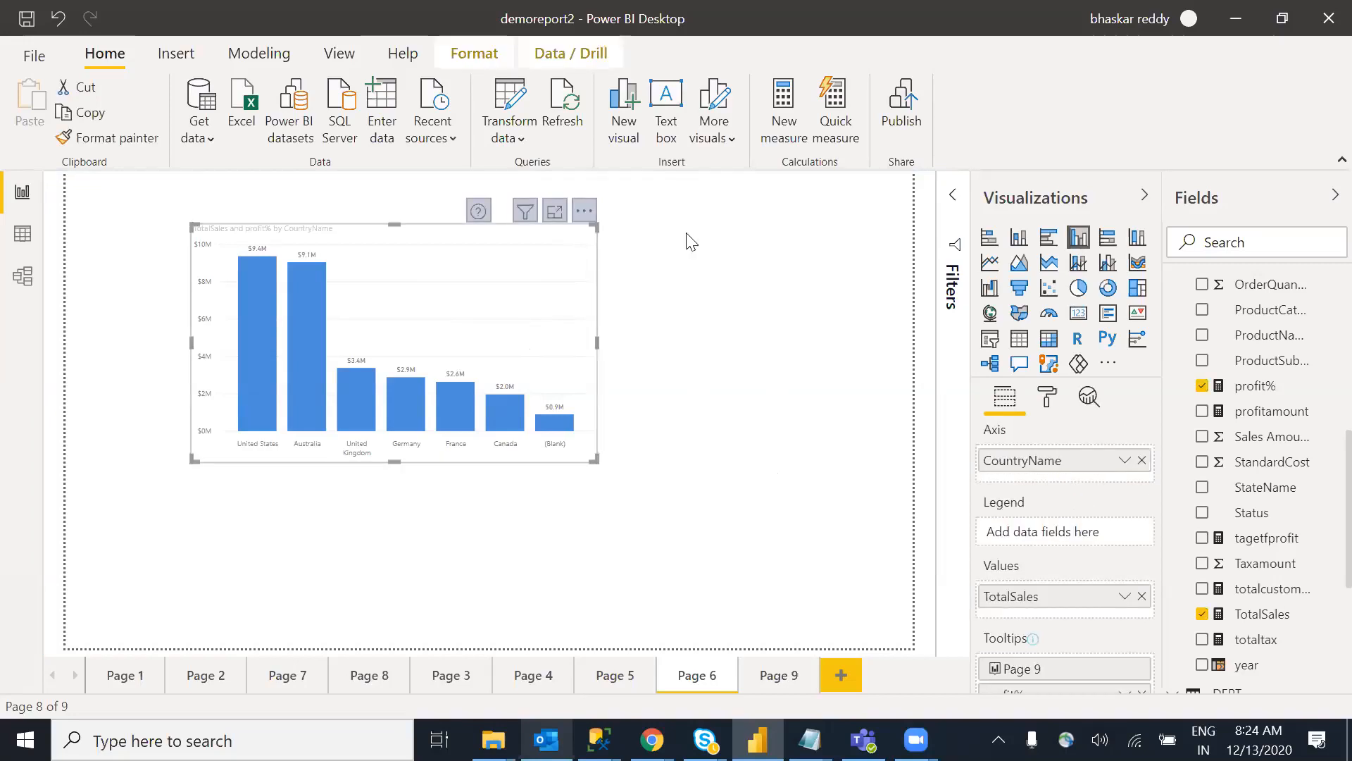
left_click(716, 368)
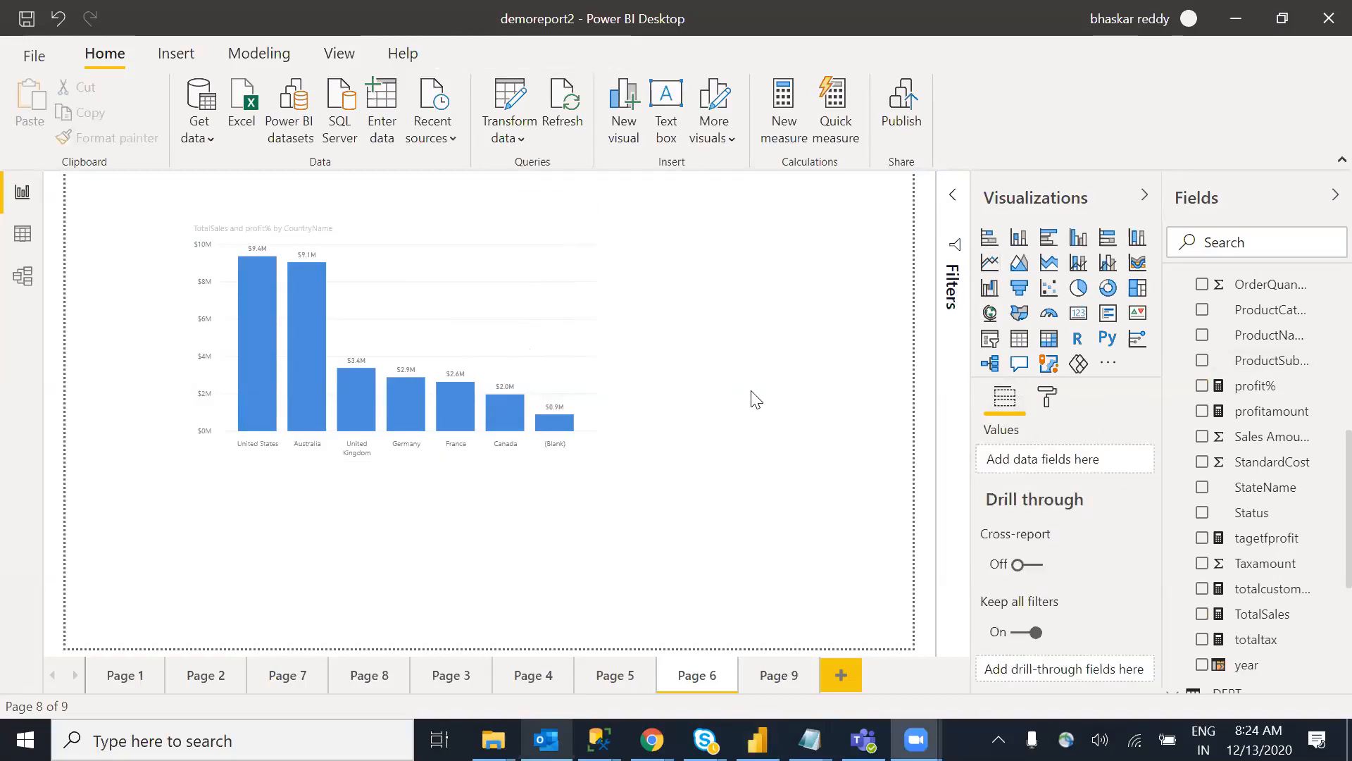
left_click(776, 500)
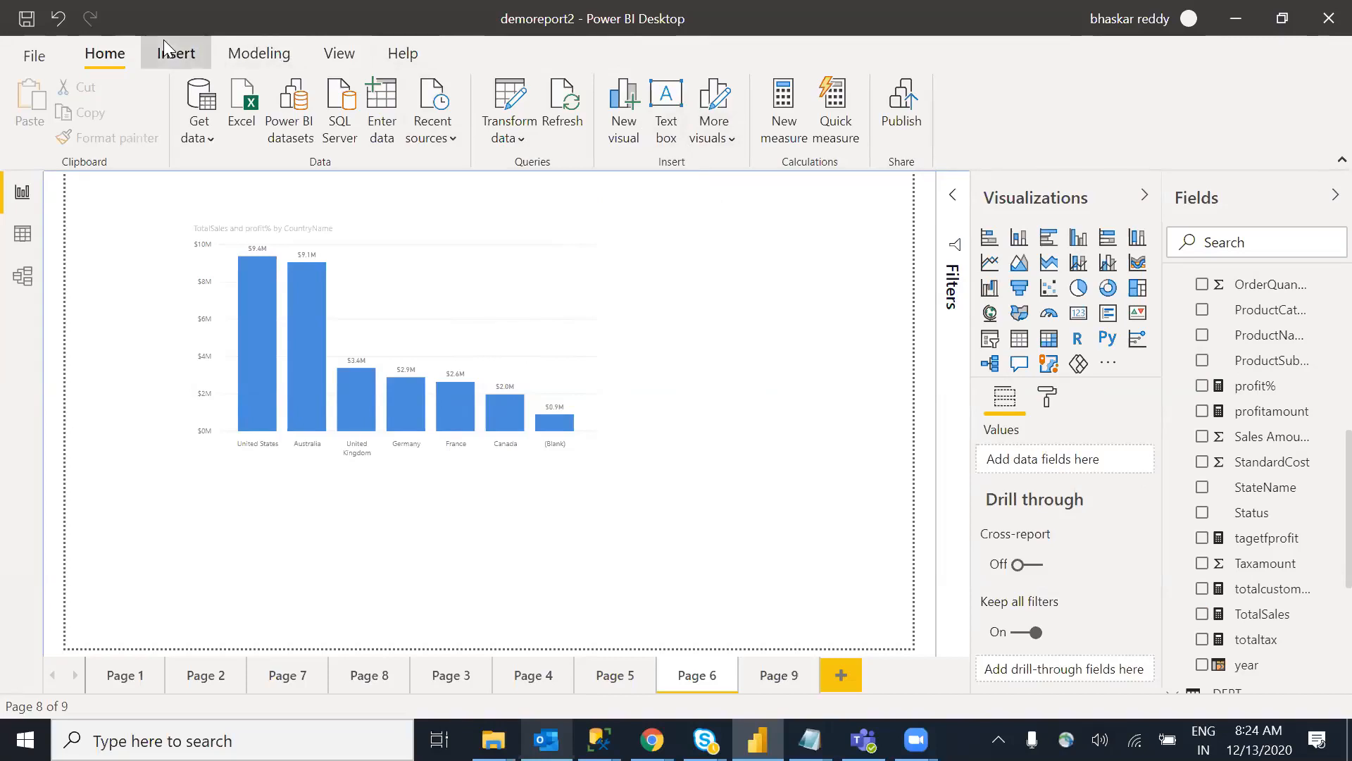
left_click(175, 54)
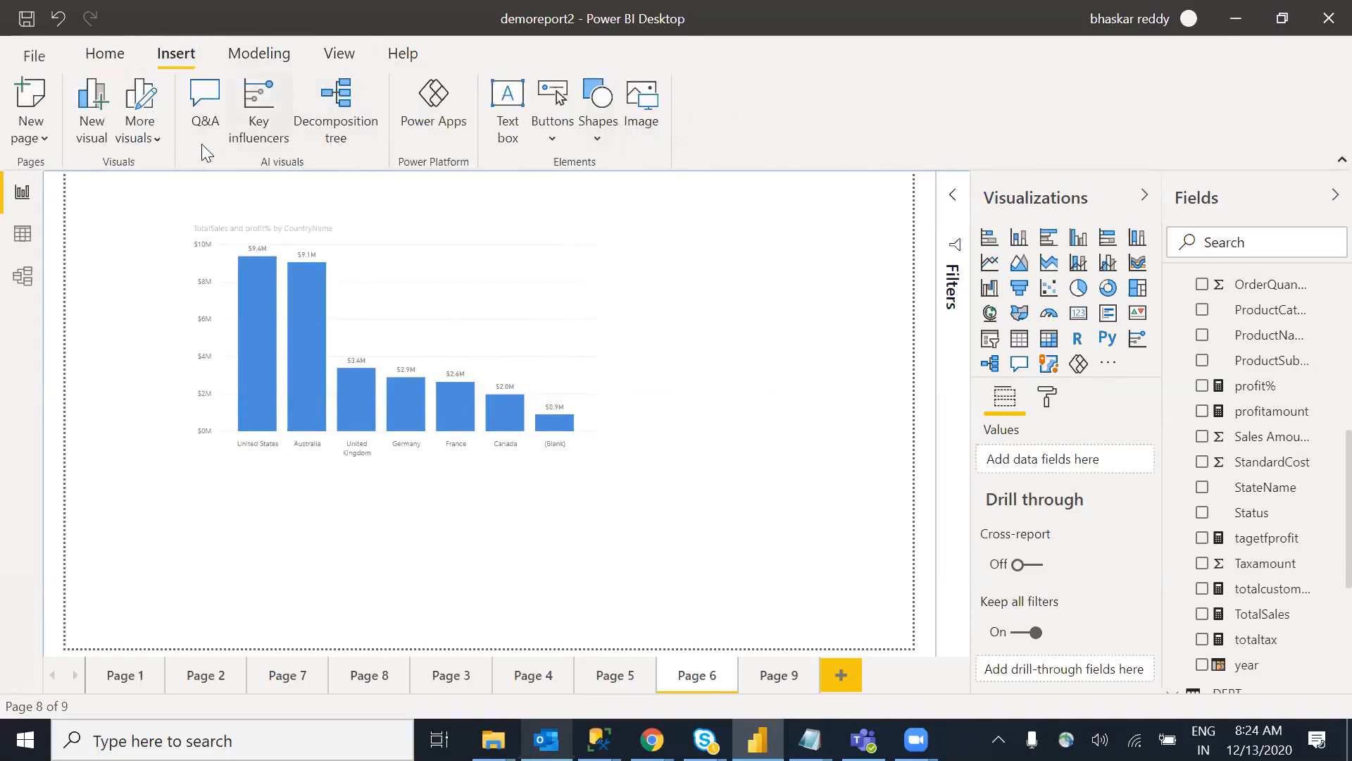
left_click(103, 55)
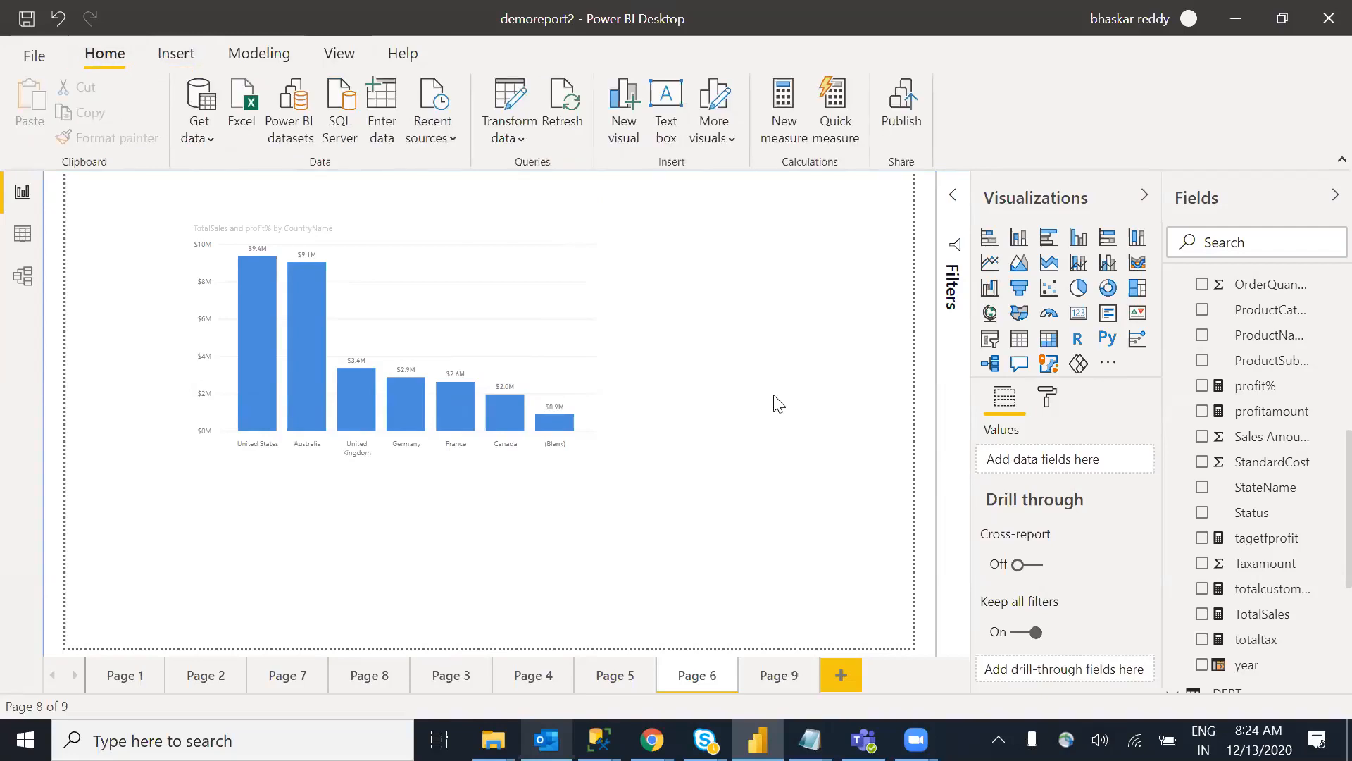